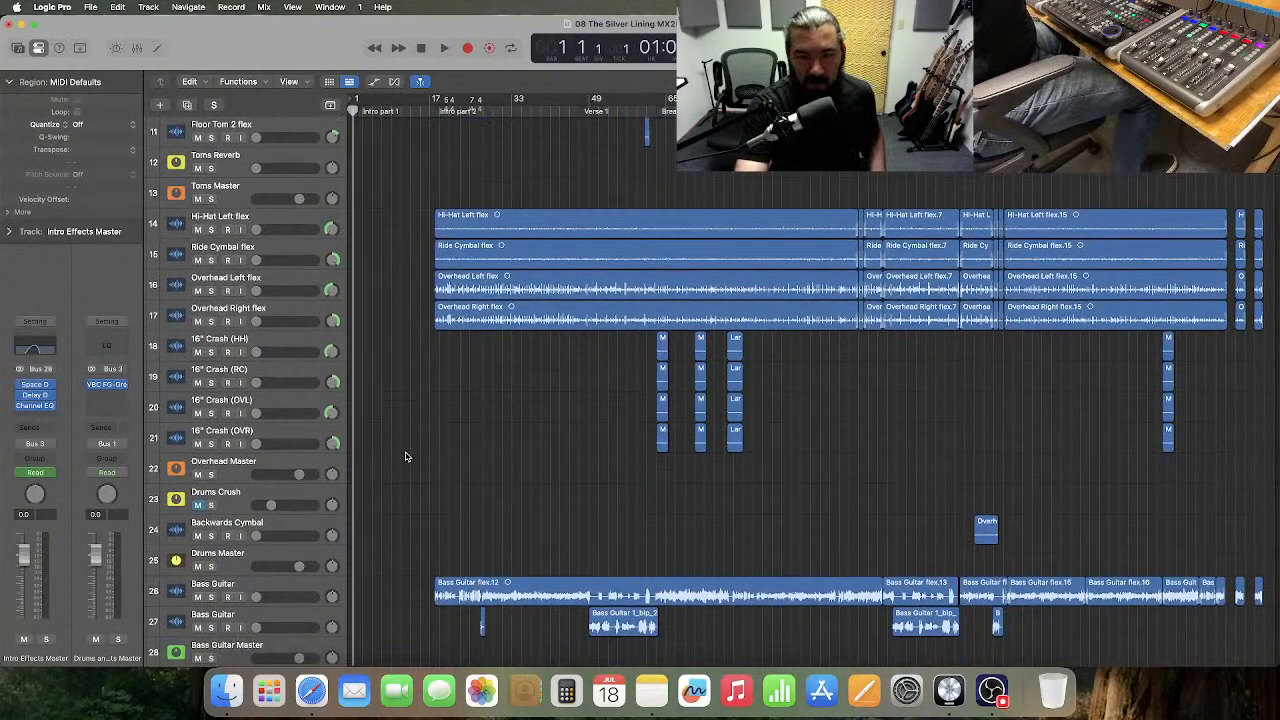
- Look over the arrangement's tracks from the overheads down to the final buses, and select the Router track
{"action": "scroll", "coordinate": [405, 457], "scroll_direction": "down", "scroll_amount": 4}
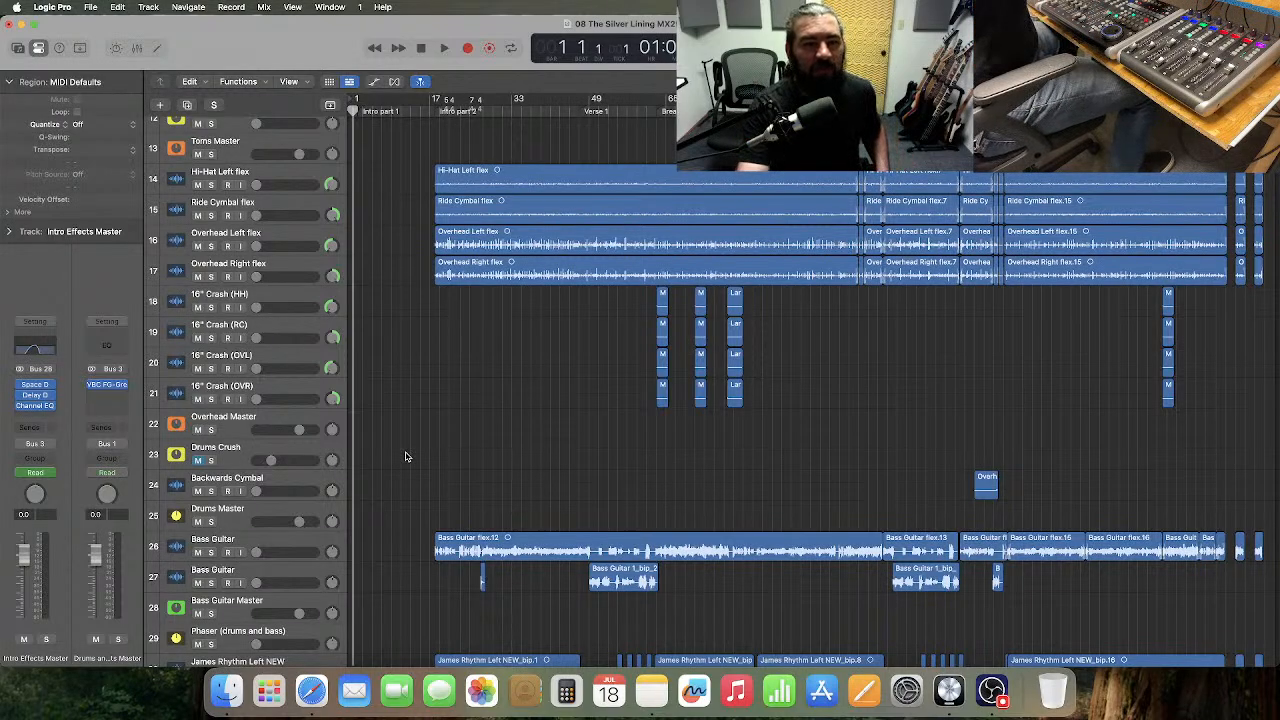
{"action": "scroll", "coordinate": [420, 466], "scroll_direction": "down", "scroll_amount": 8}
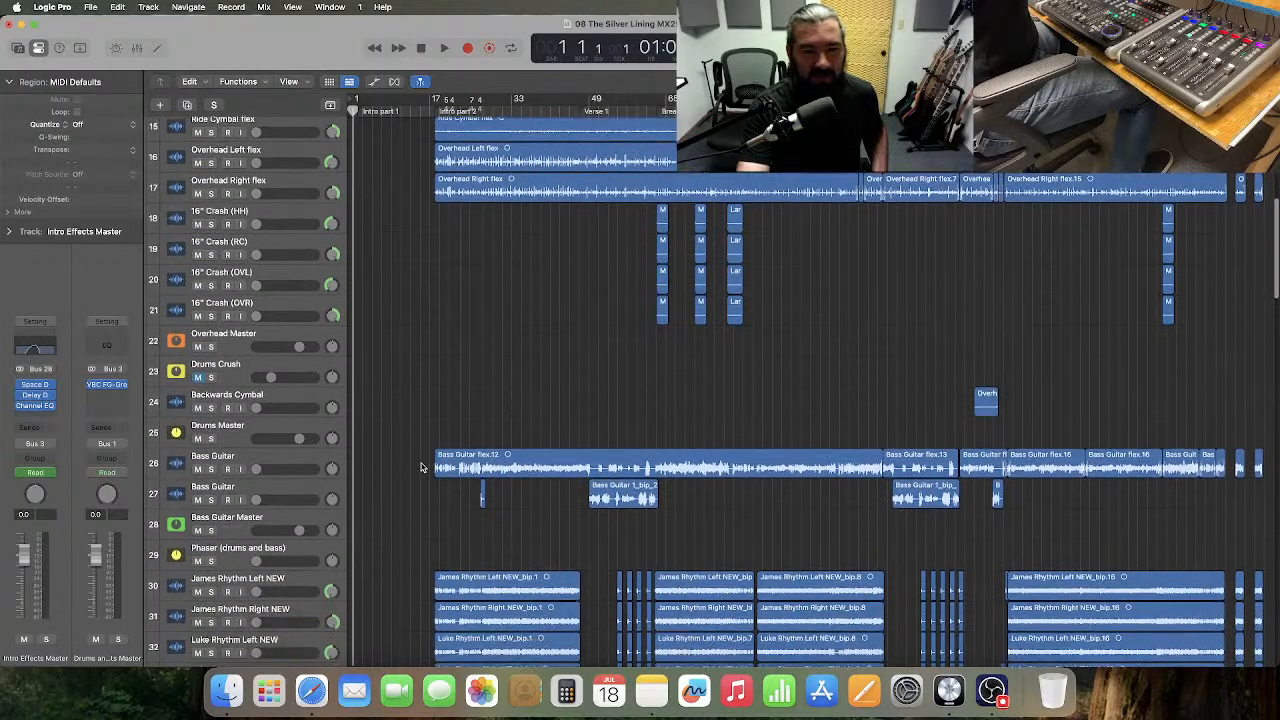
{"action": "scroll", "coordinate": [420, 466], "scroll_direction": "down", "scroll_amount": 12}
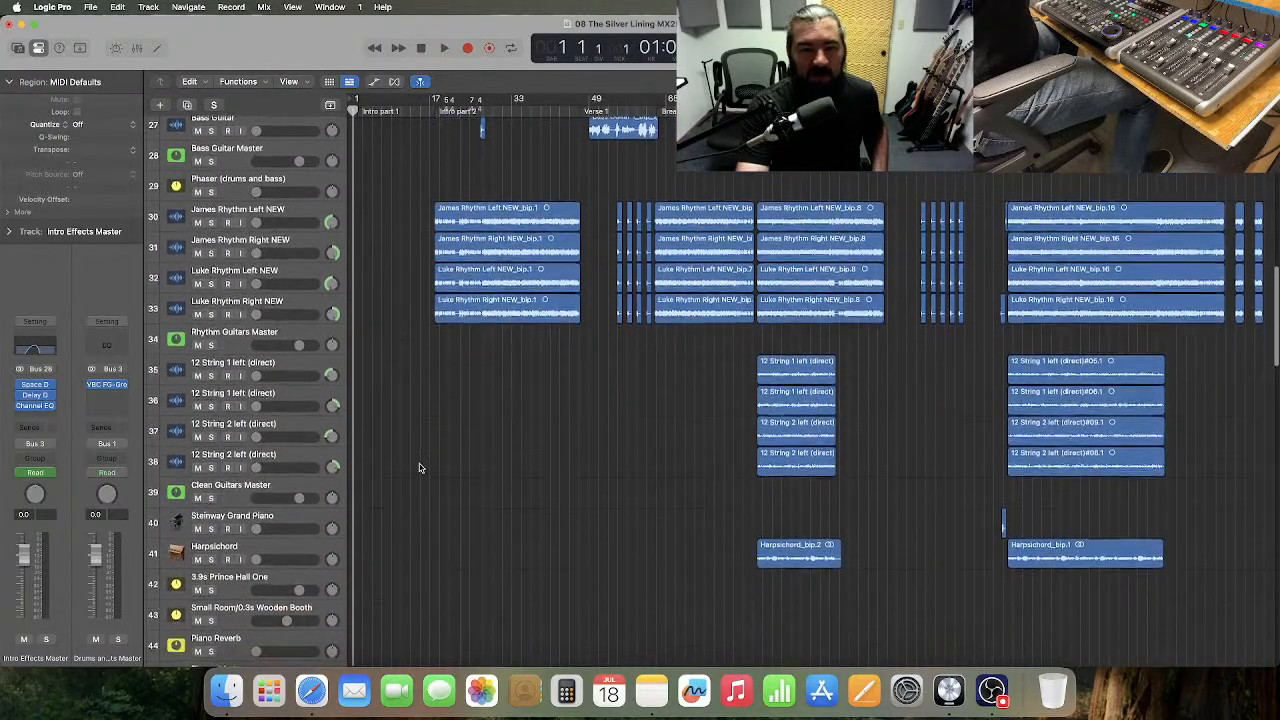
{"action": "scroll", "coordinate": [420, 467], "scroll_direction": "down", "scroll_amount": 8}
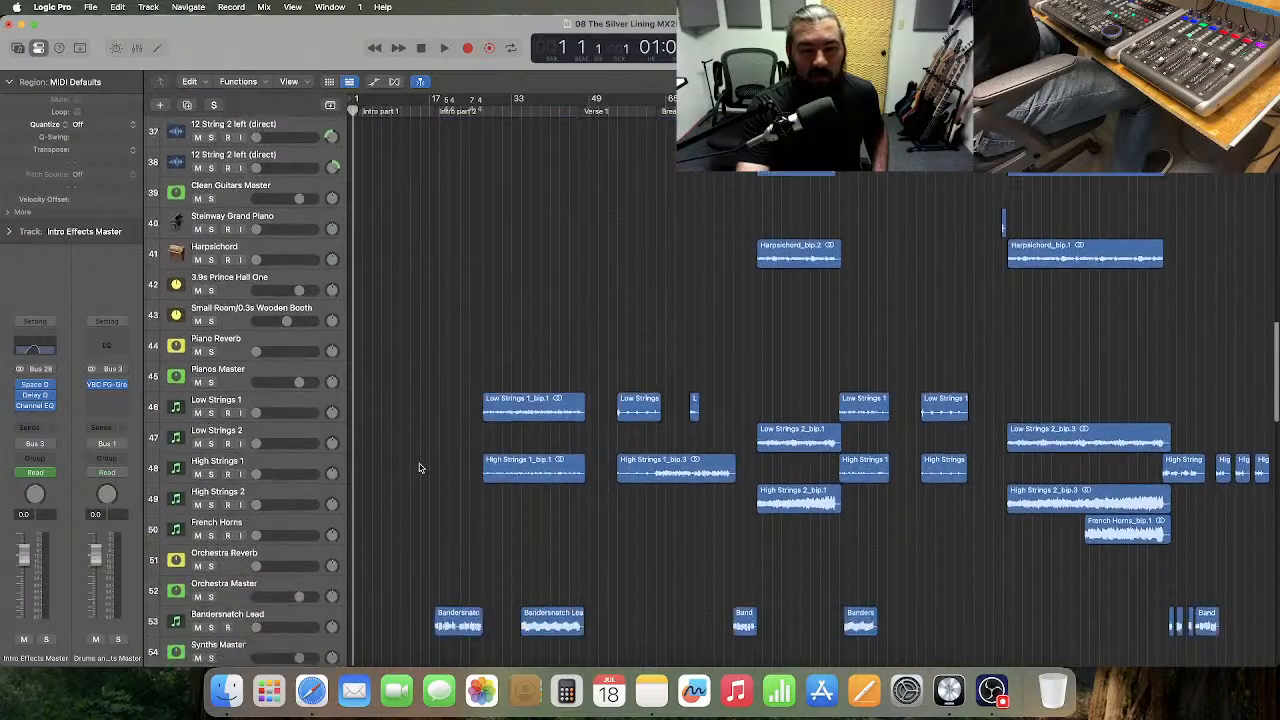
{"action": "scroll", "coordinate": [420, 467], "scroll_direction": "down", "scroll_amount": 12}
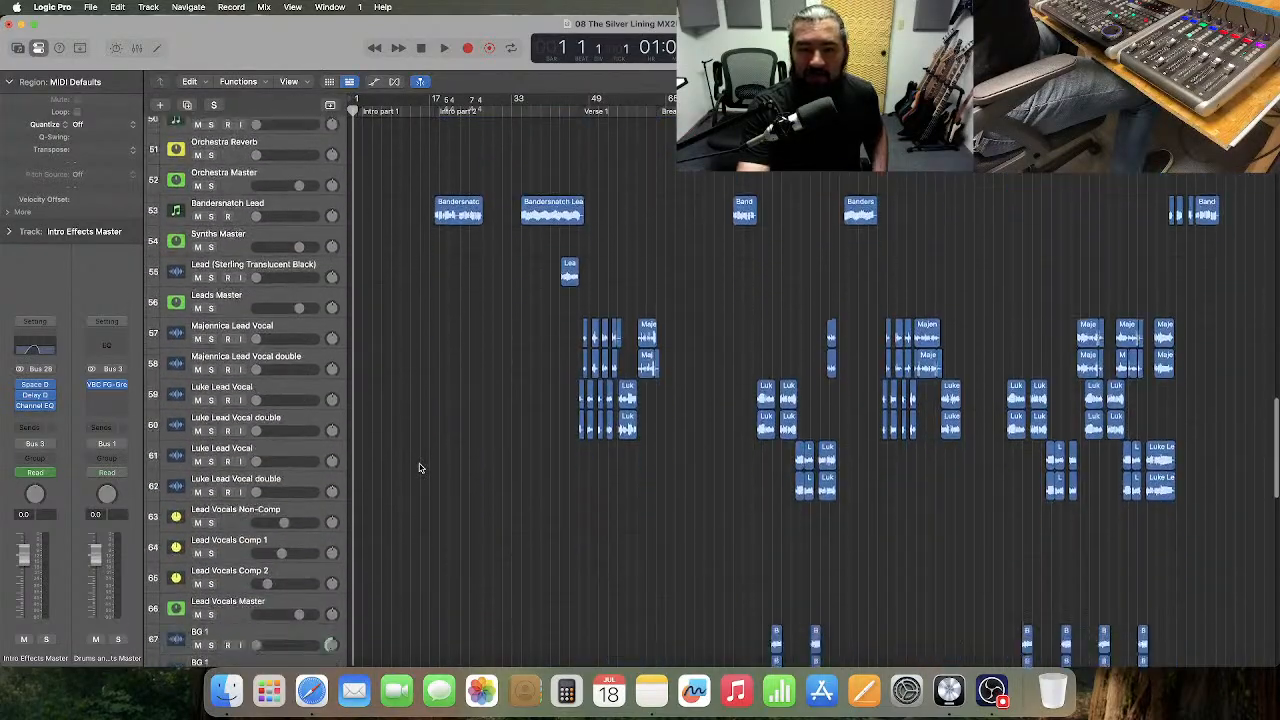
{"action": "scroll", "coordinate": [420, 467], "scroll_direction": "down", "scroll_amount": 17}
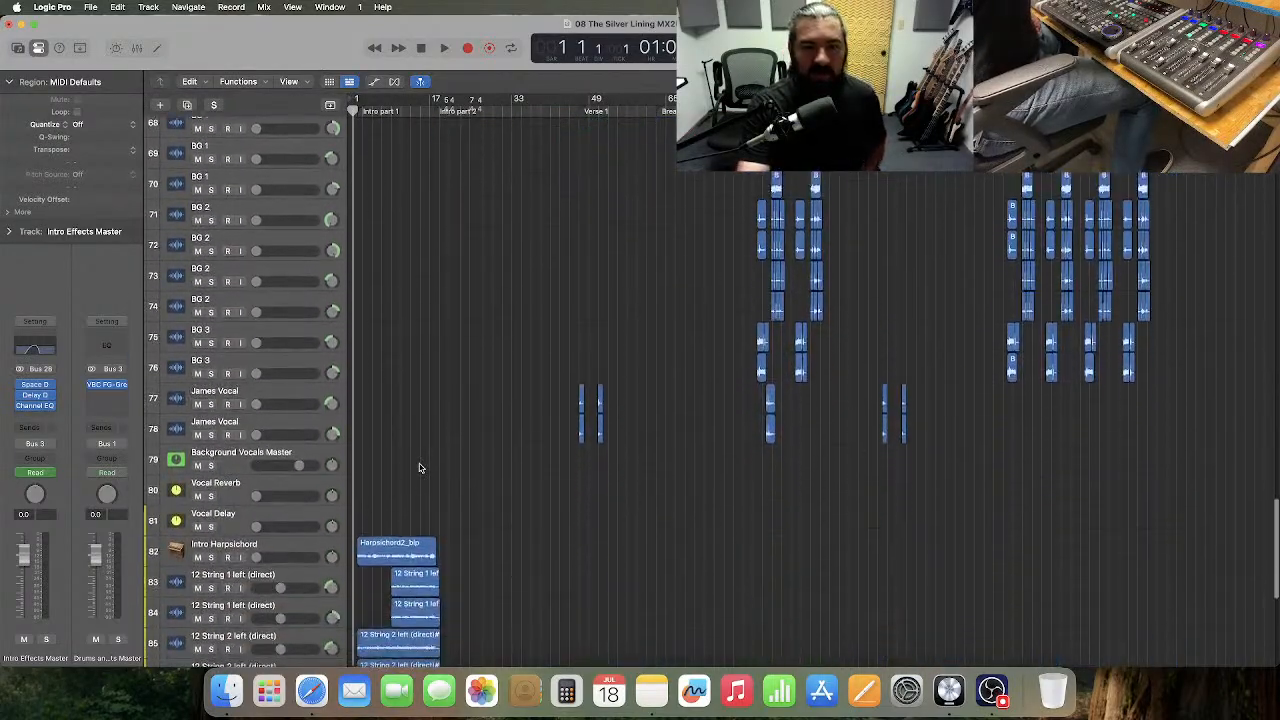
{"action": "scroll", "coordinate": [501, 492], "scroll_direction": "down", "scroll_amount": 8}
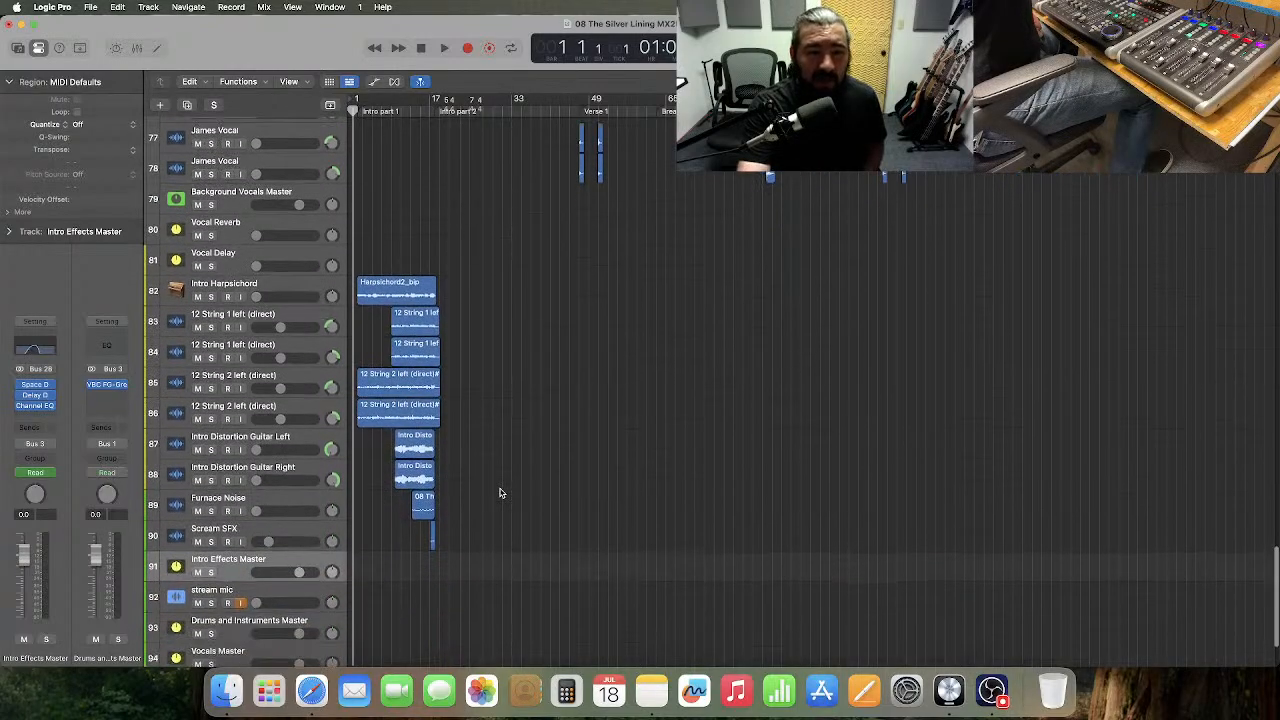
{"action": "scroll", "coordinate": [501, 492], "scroll_direction": "down", "scroll_amount": 3}
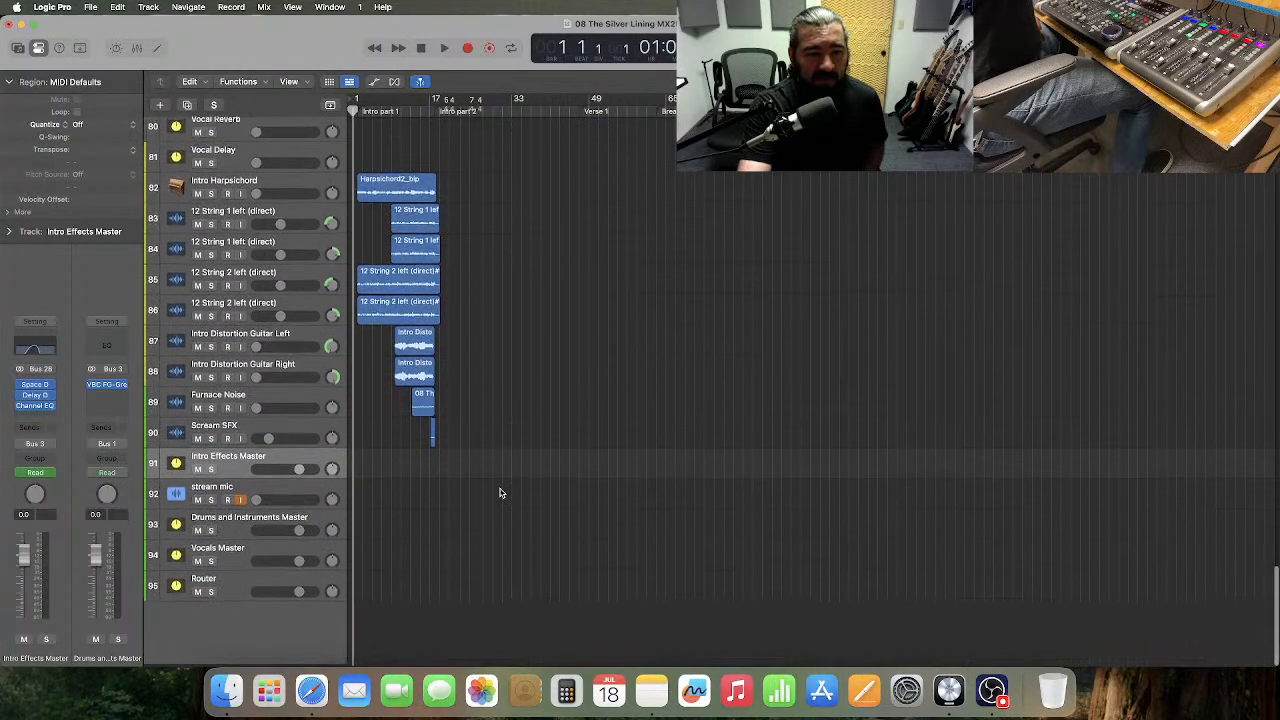
{"action": "scroll", "coordinate": [501, 492], "scroll_direction": "up", "scroll_amount": 1}
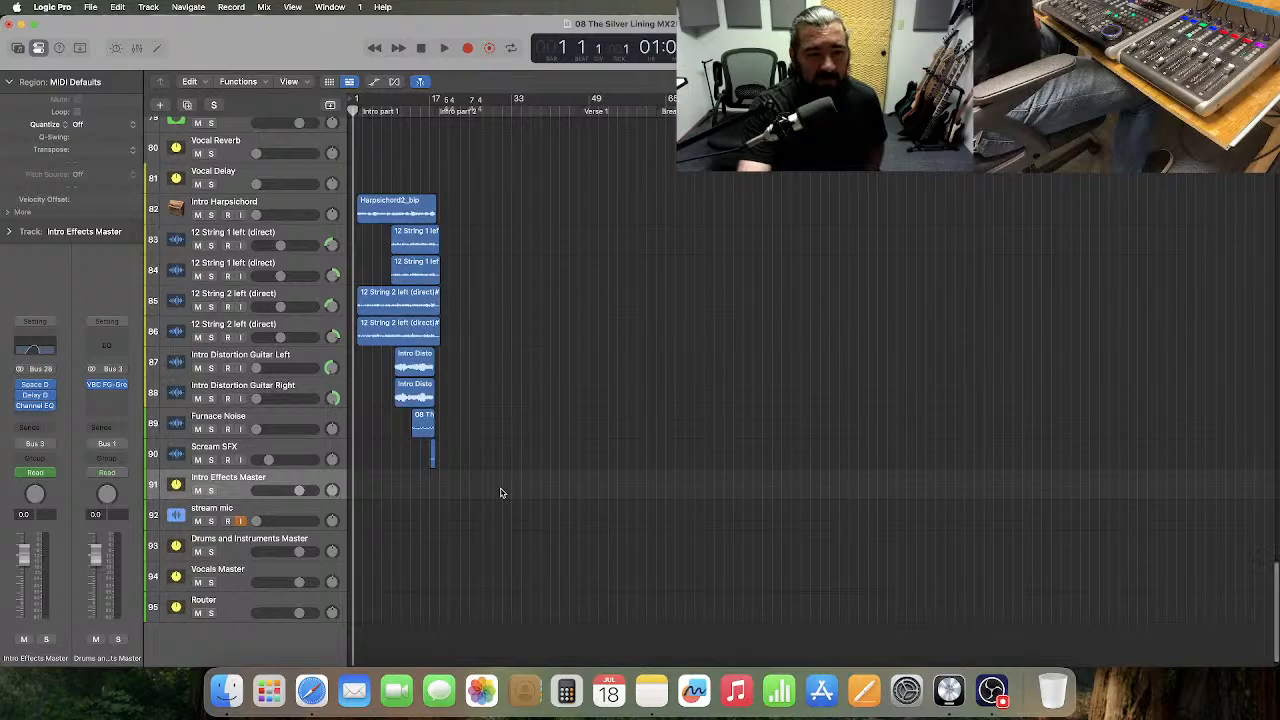
{"action": "left_click", "coordinate": [268, 600]}
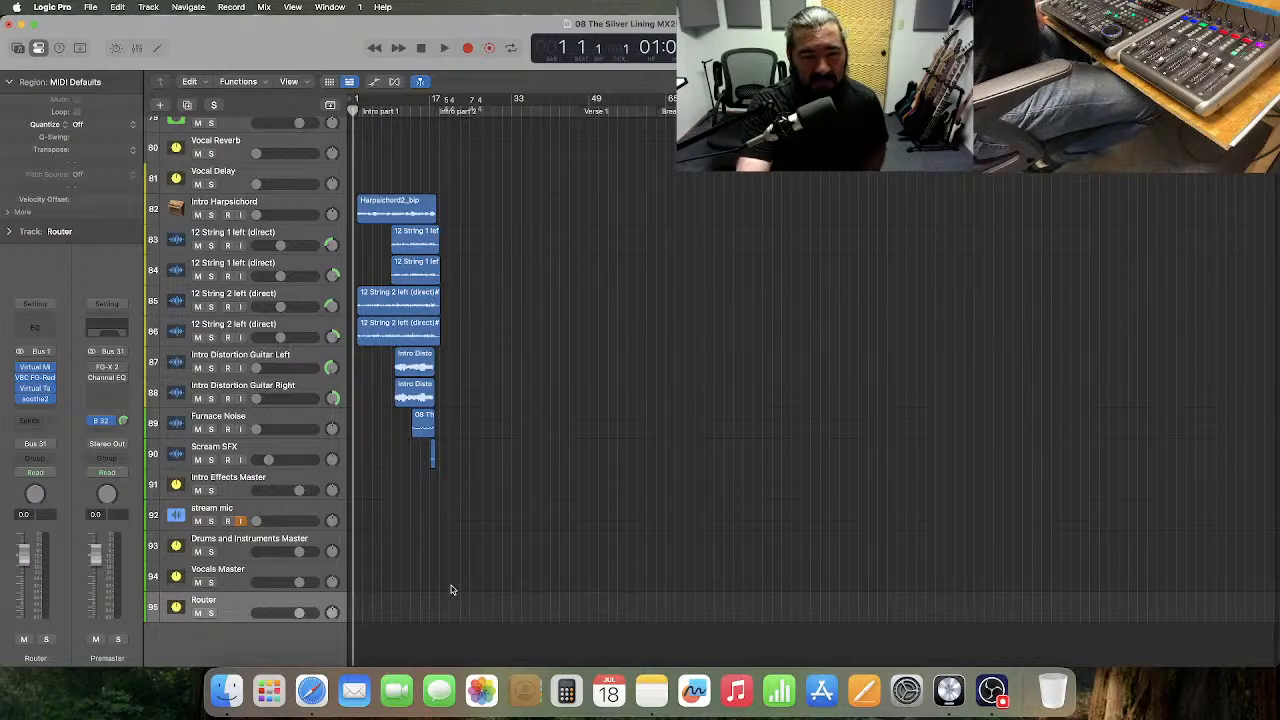
- Show track automation and examine the automation curves on the intro harpsichord, distortion guitar and effects tracks
{"action": "scroll", "coordinate": [513, 571], "scroll_direction": "up", "scroll_amount": 2}
{"action": "scroll", "coordinate": [513, 571], "scroll_direction": "up", "scroll_amount": 3}
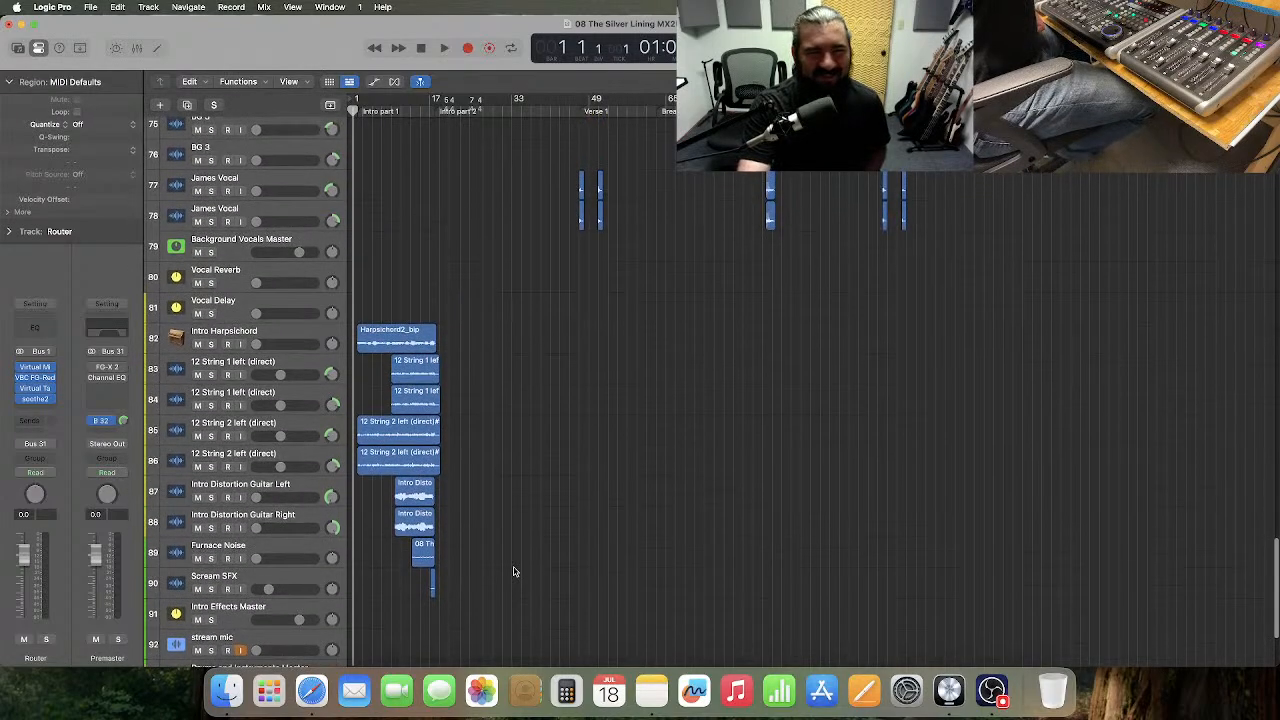
{"action": "scroll", "coordinate": [513, 571], "scroll_direction": "up", "scroll_amount": 1}
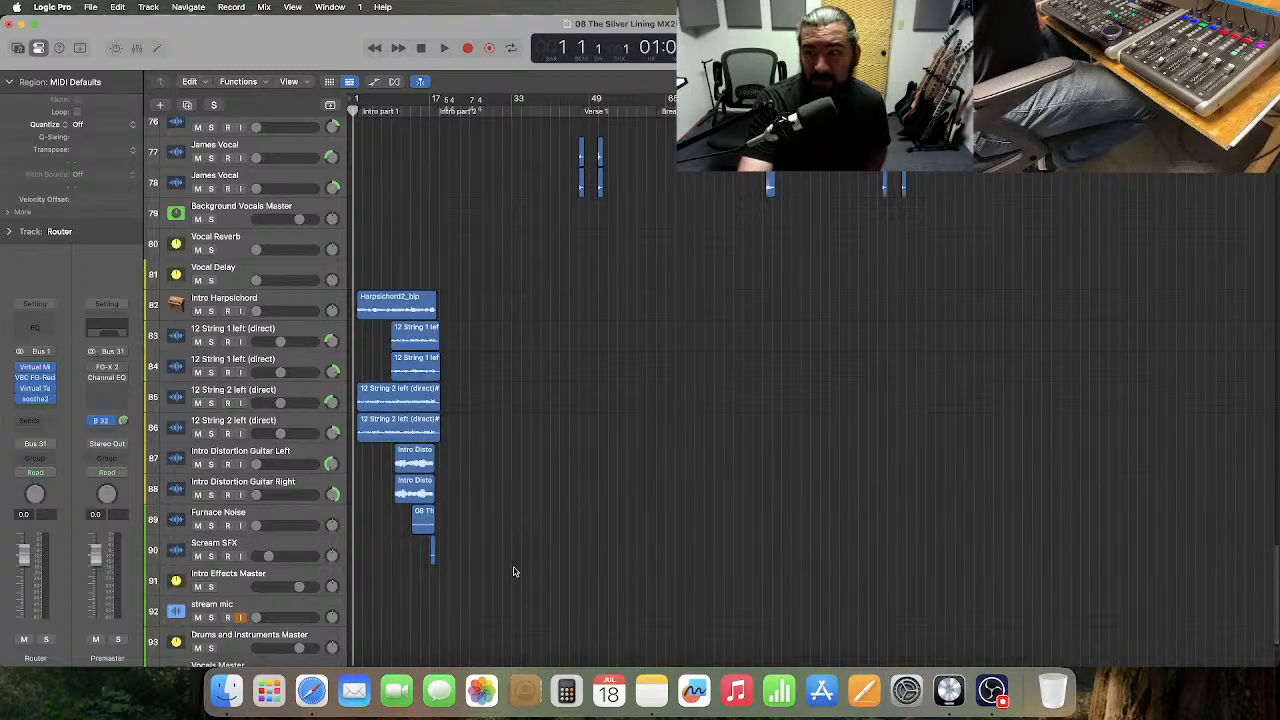
{"action": "scroll", "coordinate": [513, 571], "scroll_direction": "up", "scroll_amount": 2}
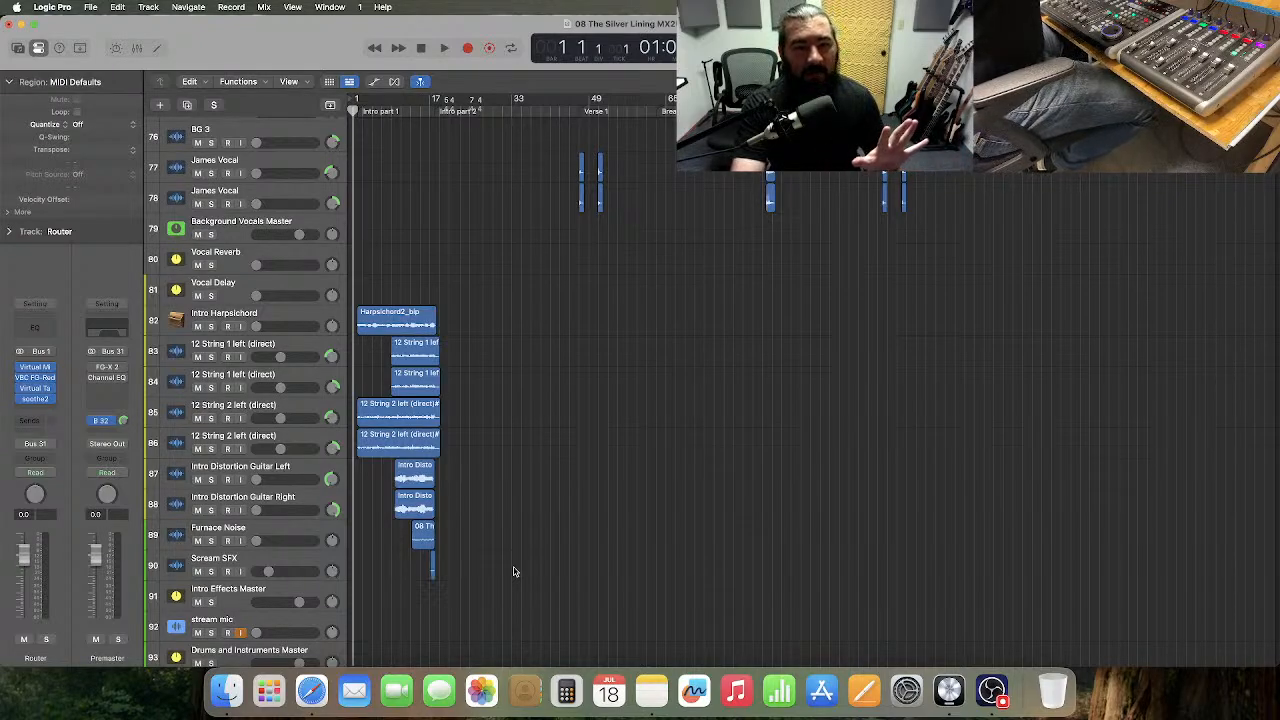
{"action": "left_click", "coordinate": [374, 82]}
{"action": "scroll", "coordinate": [457, 370], "scroll_direction": "down", "scroll_amount": 3}
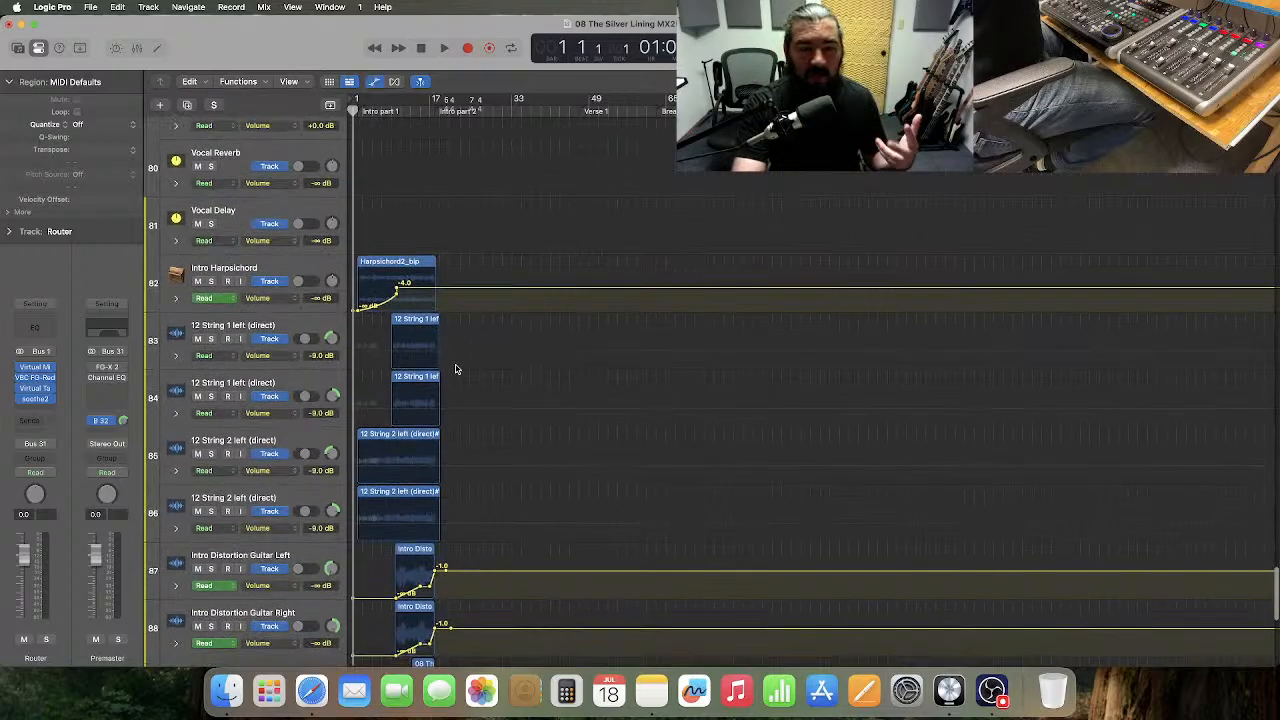
{"action": "scroll", "coordinate": [455, 368], "scroll_direction": "down", "scroll_amount": 4}
{"action": "scroll", "coordinate": [450, 360], "scroll_direction": "up", "scroll_amount": 3}
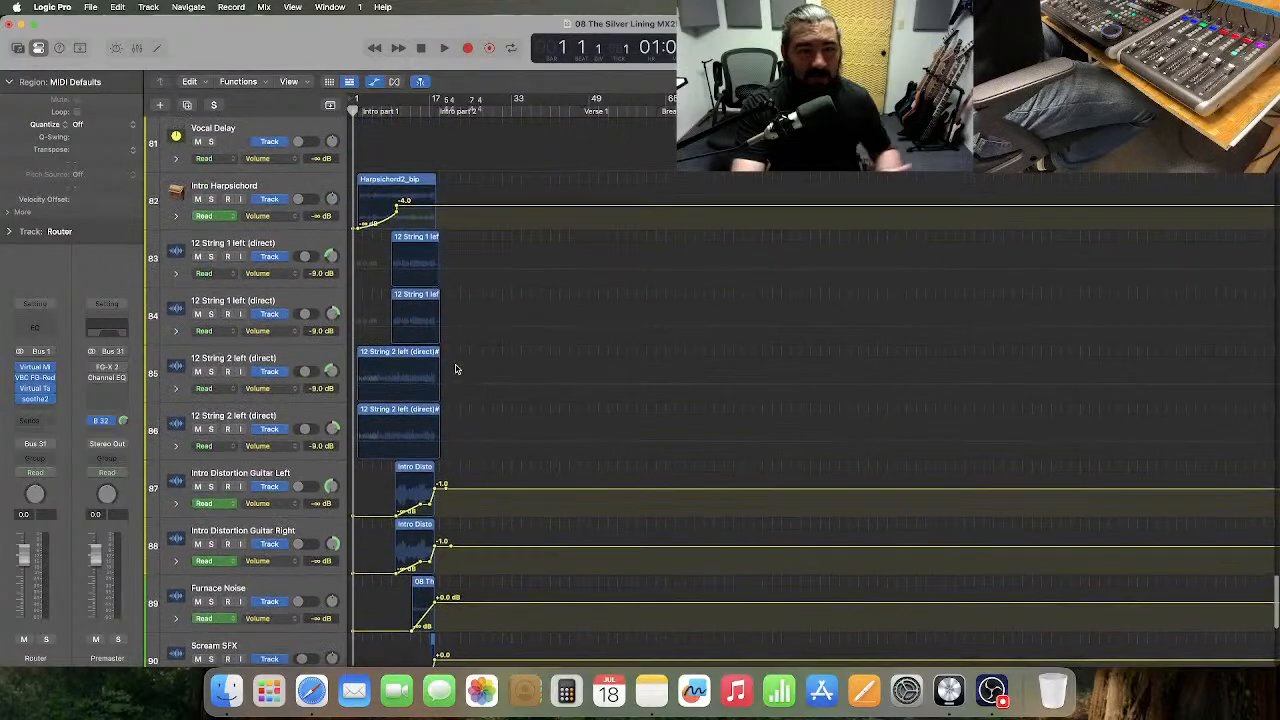
{"action": "scroll", "coordinate": [473, 420], "scroll_direction": "down", "scroll_amount": 5}
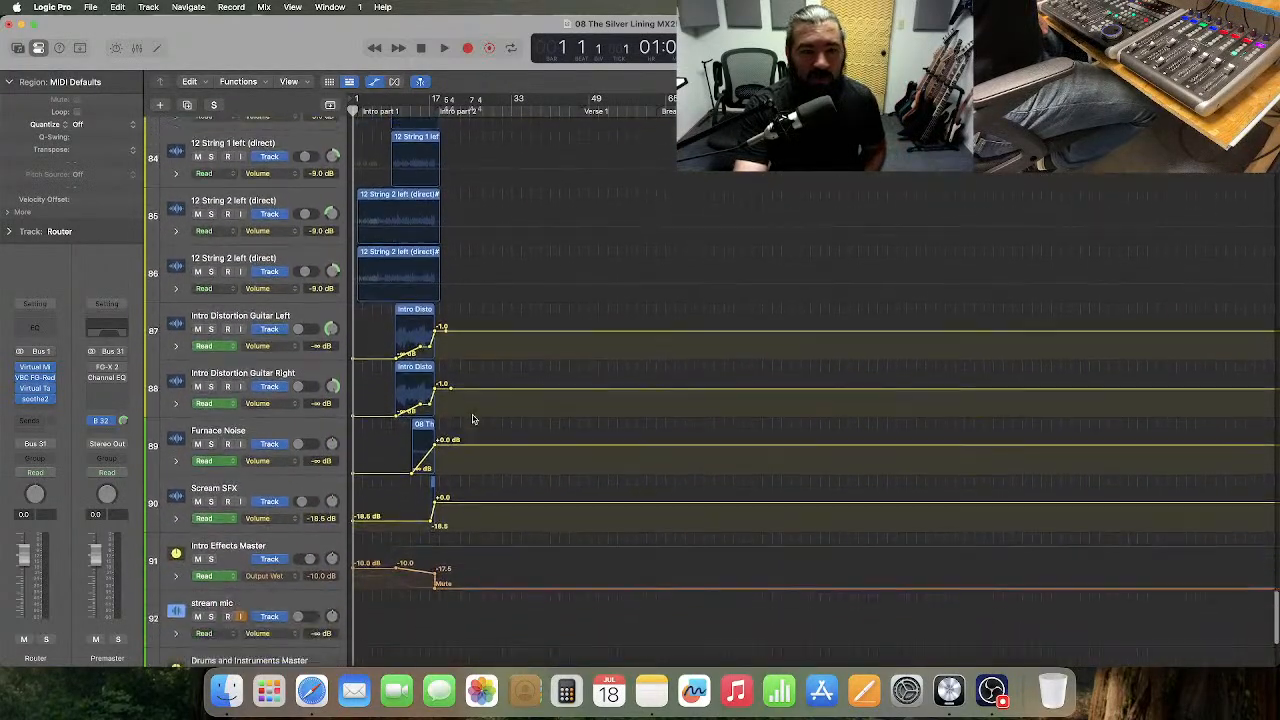
- Temporarily enlarge the Intro Effects Master track to inspect its Output Wet automation, and hide the automation curves
{"action": "left_click_drag", "start_coordinate": [246, 532], "coordinate": [255, 638]}
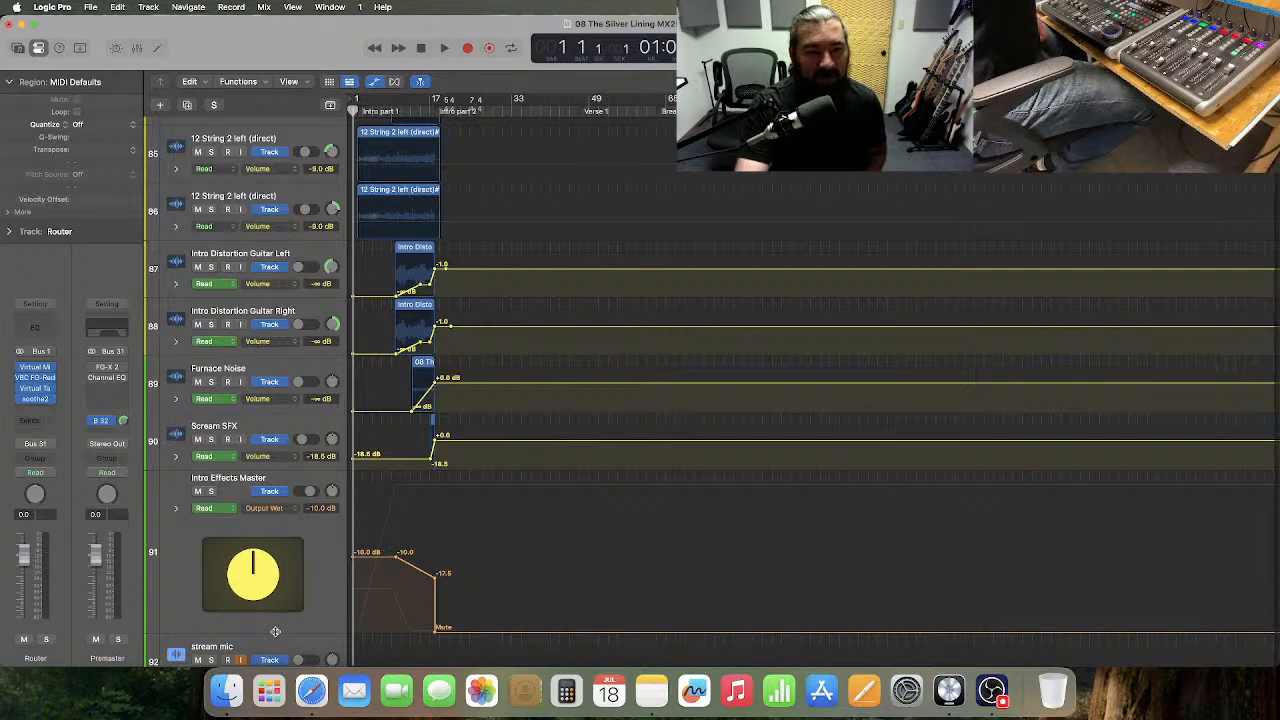
{"action": "left_click_drag", "start_coordinate": [275, 631], "coordinate": [297, 526]}
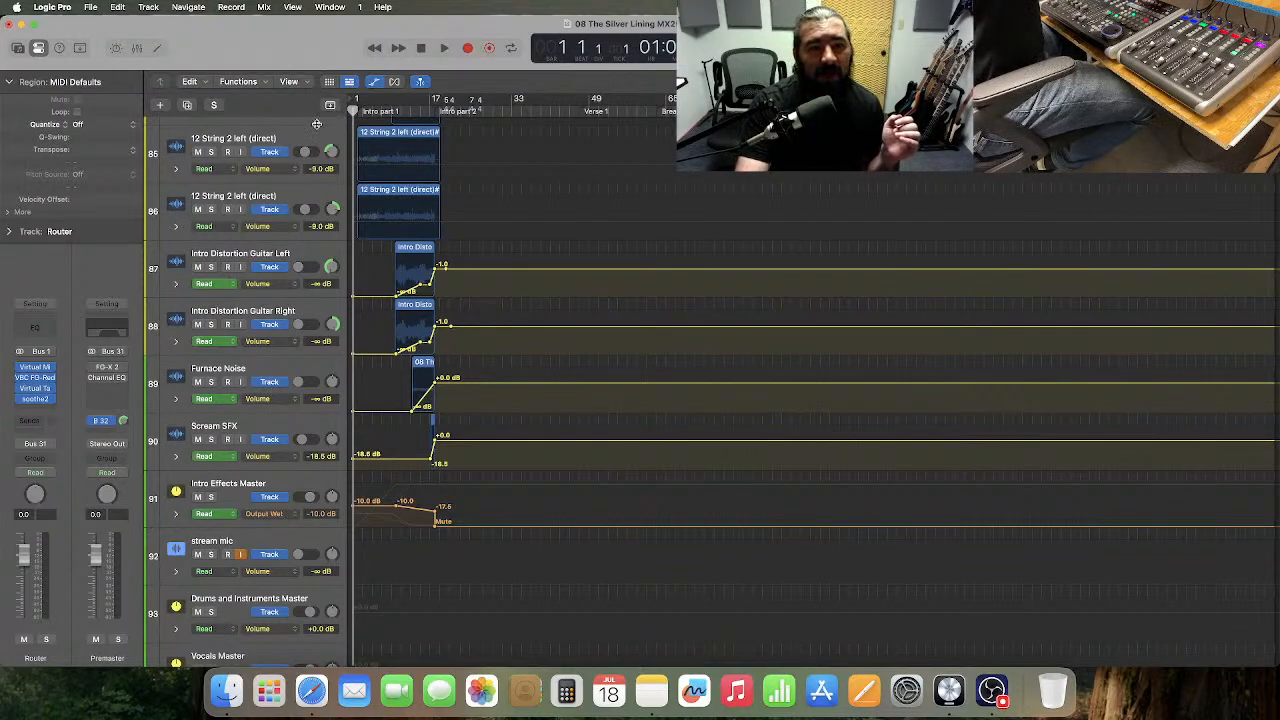
{"action": "scroll", "coordinate": [316, 167], "scroll_direction": "up", "scroll_amount": 2}
{"action": "key", "text": "a"}
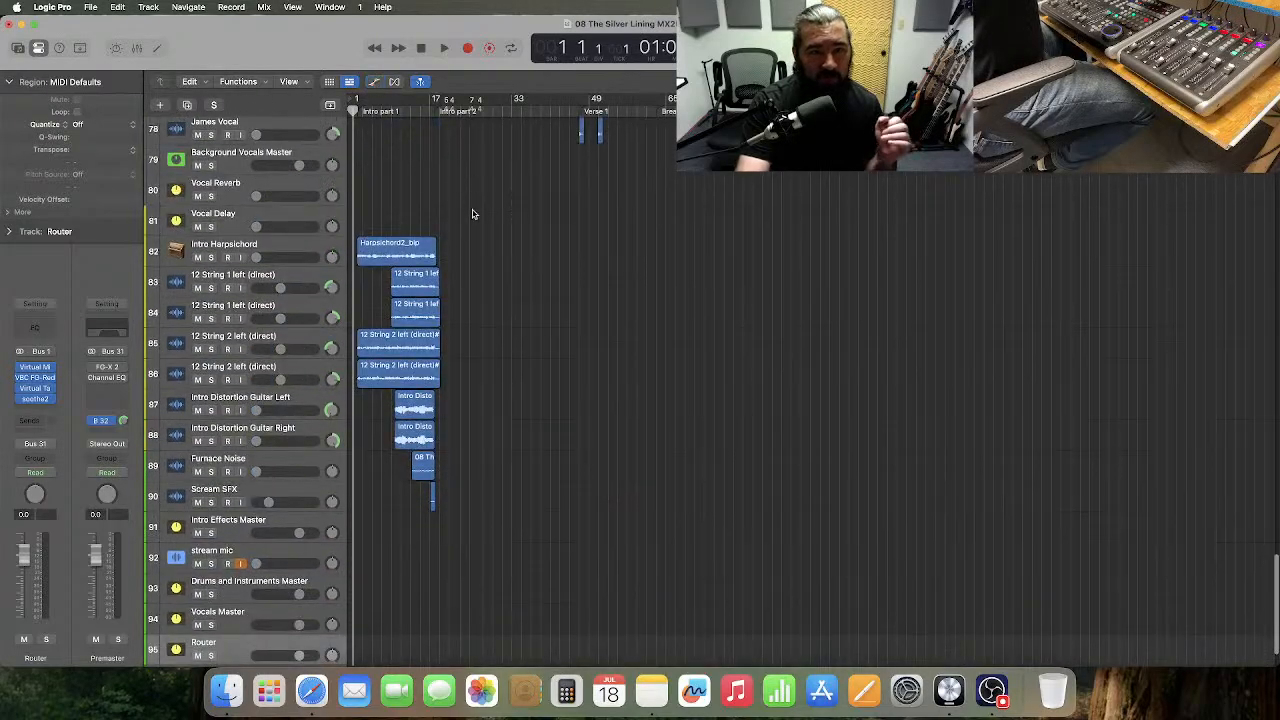
- Examine the kick, snare, tom and cymbal tracks at the start of the track list, including a closer look at the song's beginning
{"action": "scroll", "coordinate": [487, 229], "scroll_direction": "up", "scroll_amount": 15}
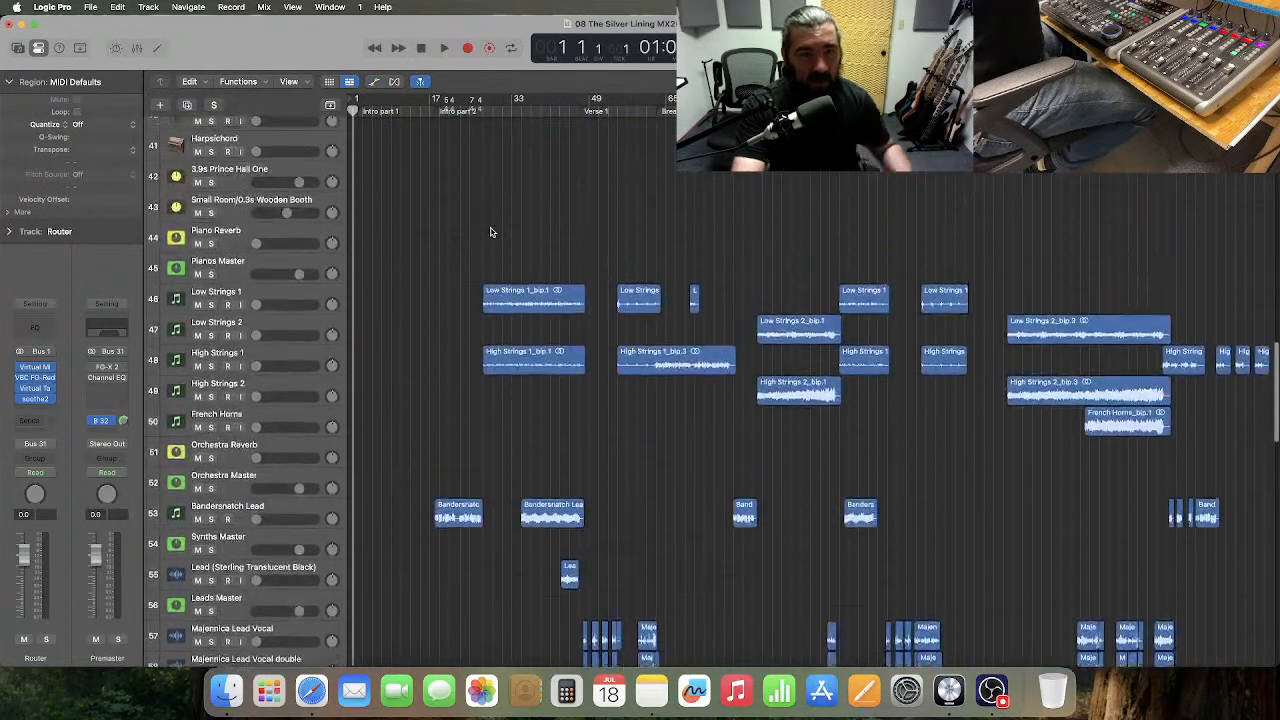
{"action": "scroll", "coordinate": [490, 232], "scroll_direction": "up", "scroll_amount": 12}
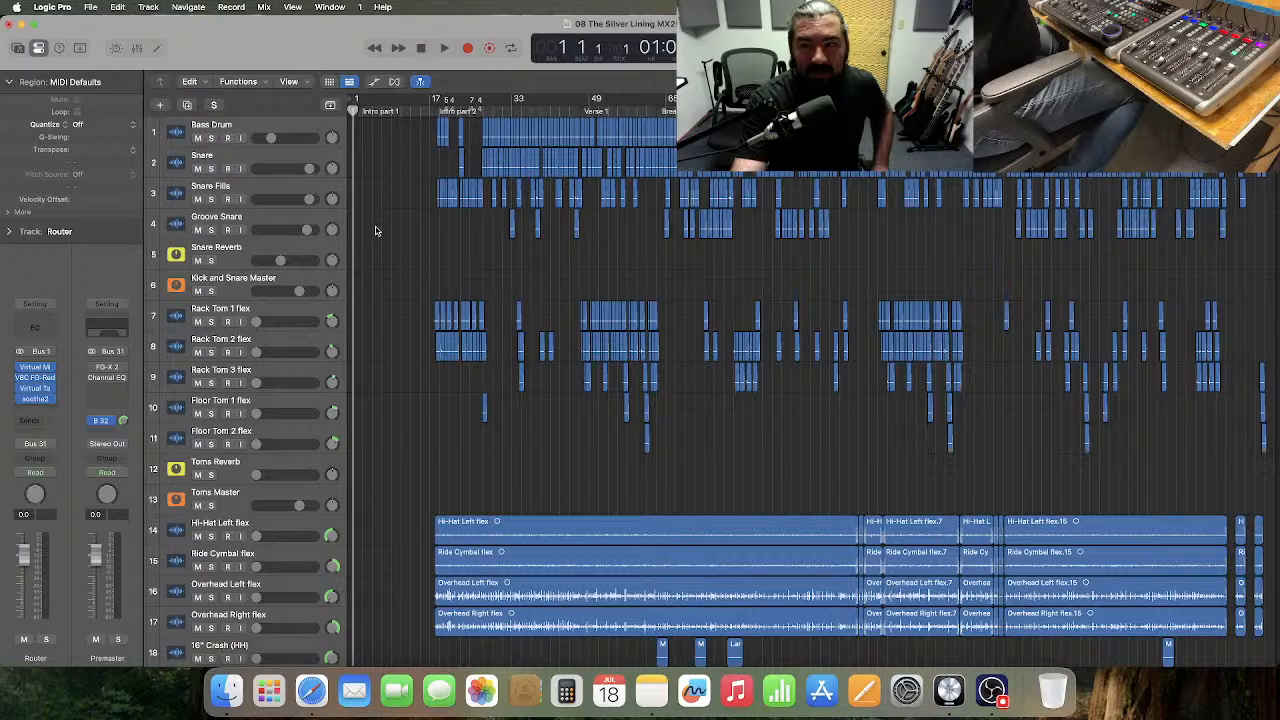
{"action": "scroll", "coordinate": [377, 232], "scroll_direction": "down", "scroll_amount": 1}
{"action": "scroll", "coordinate": [377, 234], "scroll_direction": "up", "scroll_amount": 1}
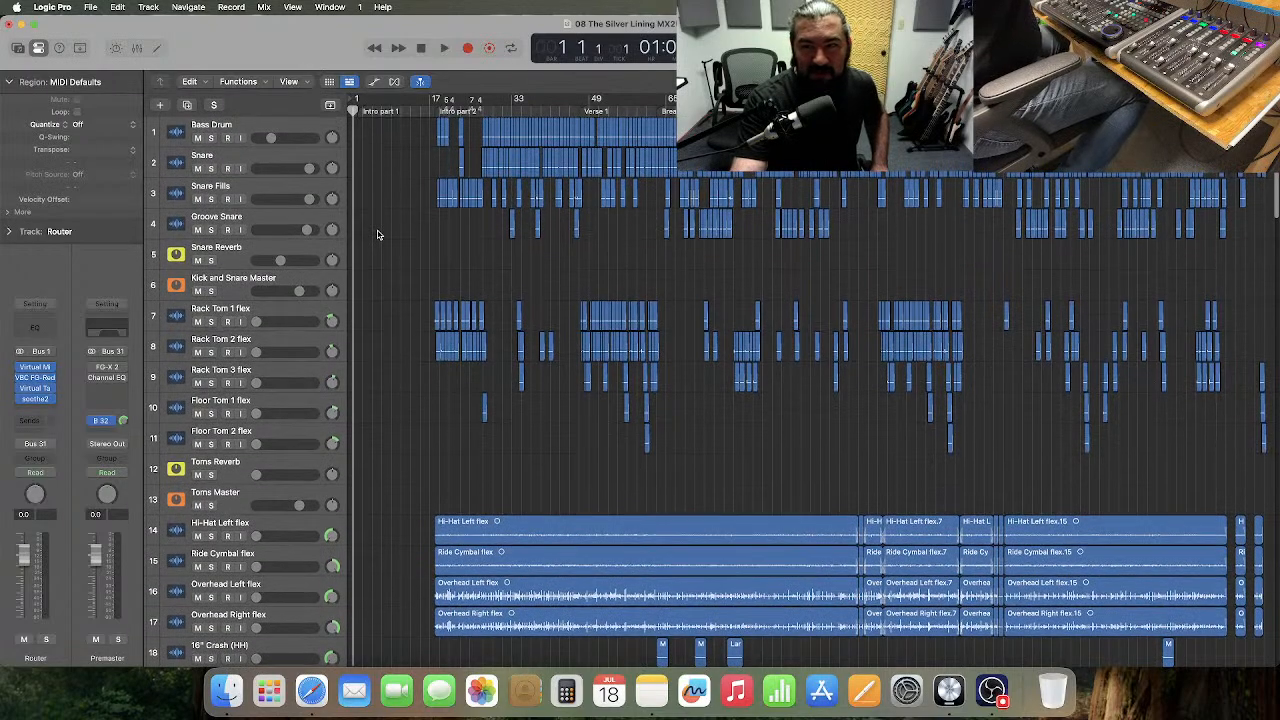
{"action": "scroll", "coordinate": [377, 235], "scroll_direction": "down", "scroll_amount": 10}
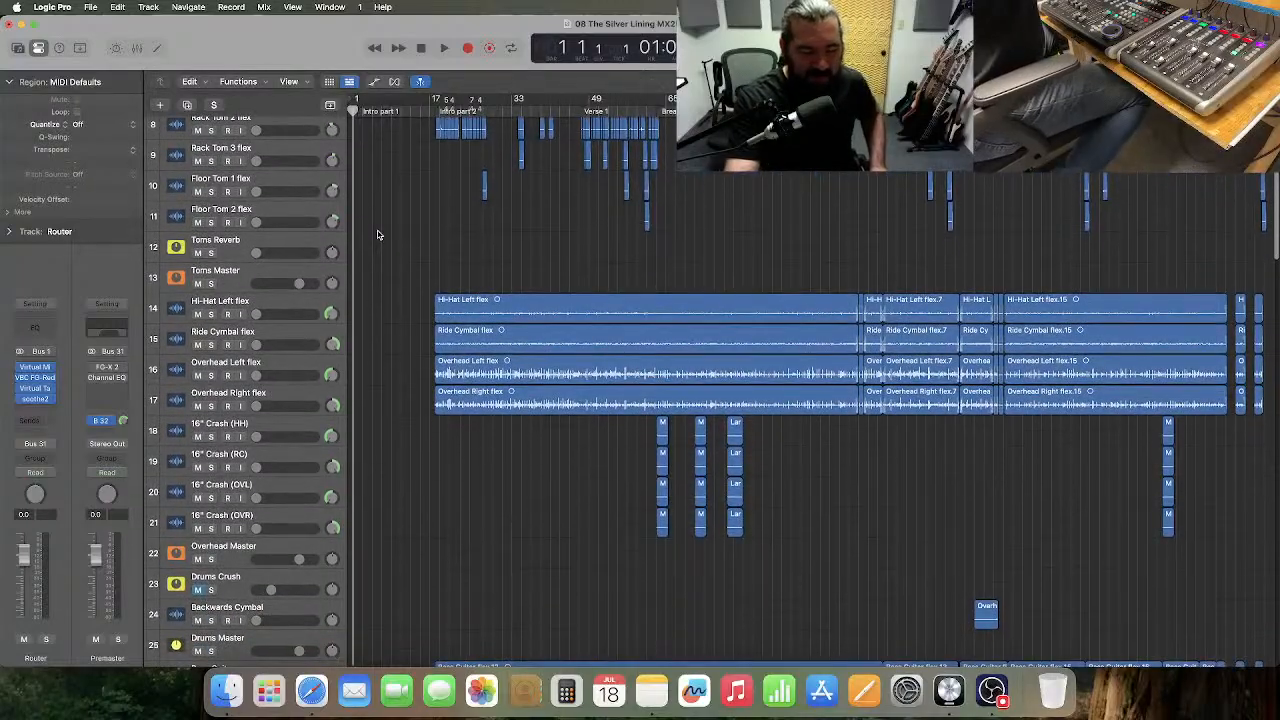
{"action": "scroll", "coordinate": [377, 235], "scroll_direction": "up", "scroll_amount": 7}
{"action": "scroll", "coordinate": [377, 234], "scroll_direction": "up", "scroll_amount": 3}
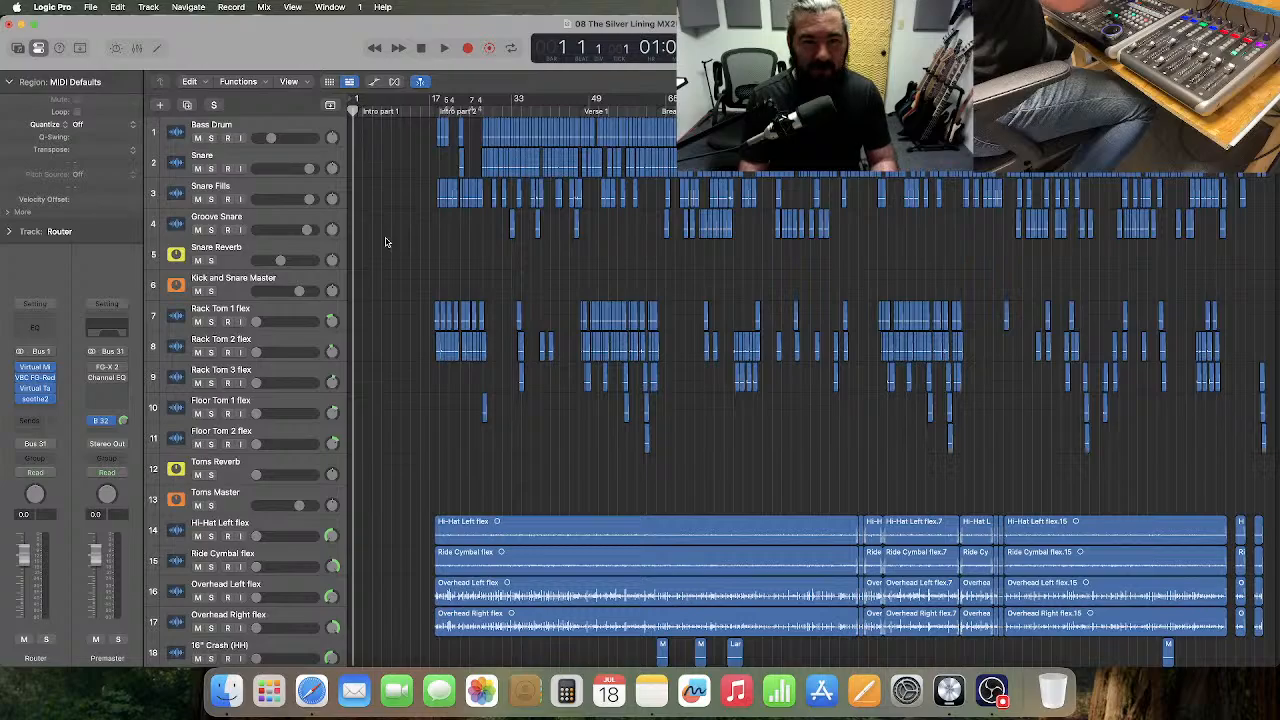
{"action": "scroll", "coordinate": [385, 242], "scroll_direction": "up", "scroll_amount": 5}
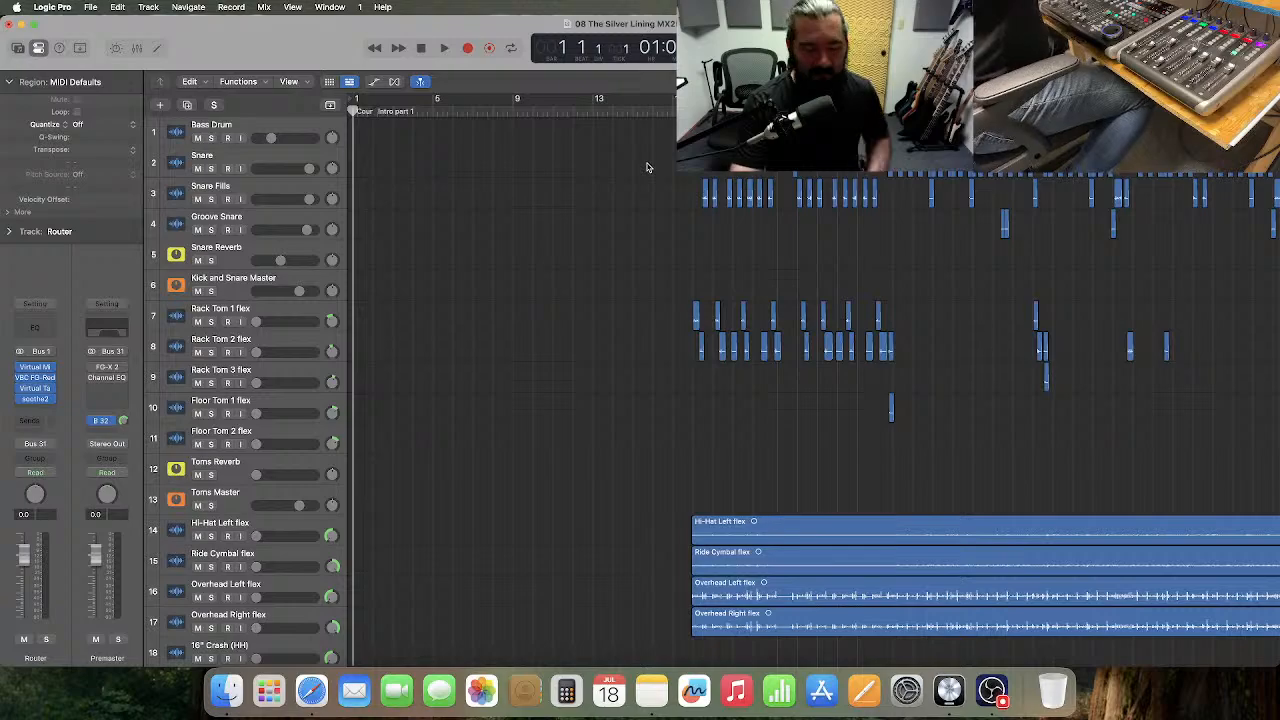
{"action": "key", "text": "z"}
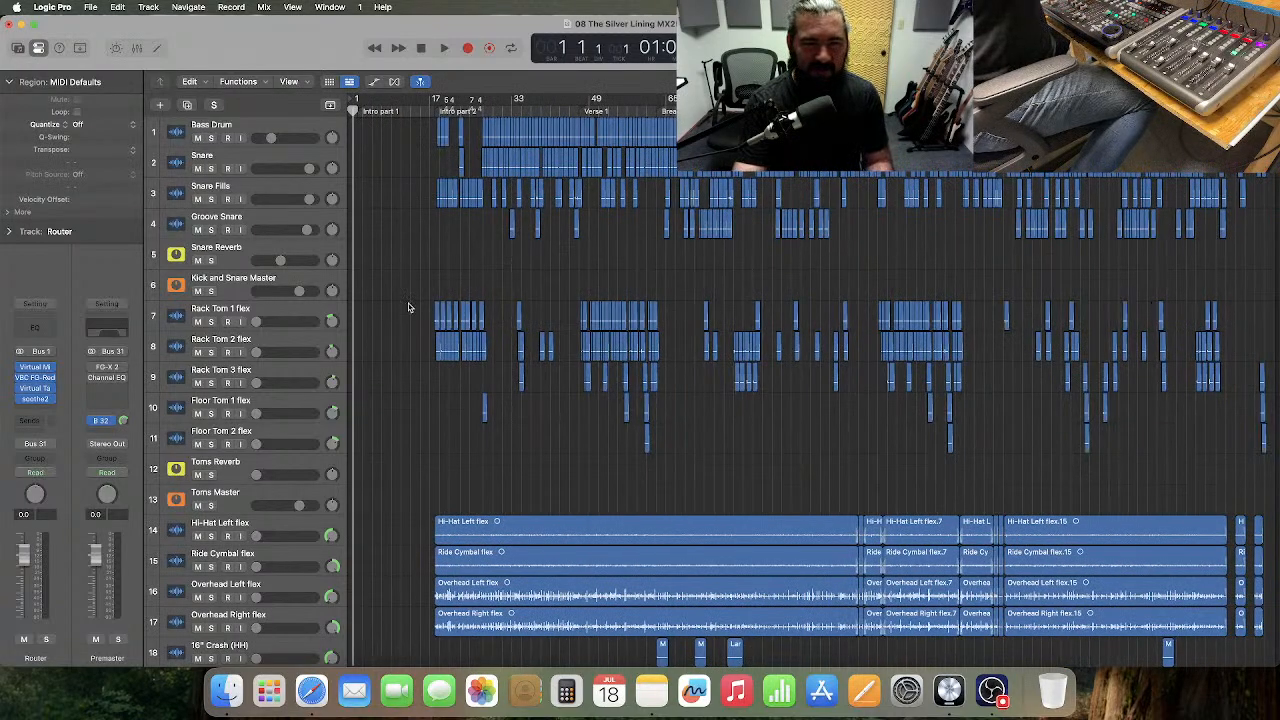
- Look over the drum, bass and guitar tracks and return to the Bass Drum track
{"action": "scroll", "coordinate": [408, 307], "scroll_direction": "down", "scroll_amount": 5}
{"action": "scroll", "coordinate": [408, 307], "scroll_direction": "down", "scroll_amount": 8}
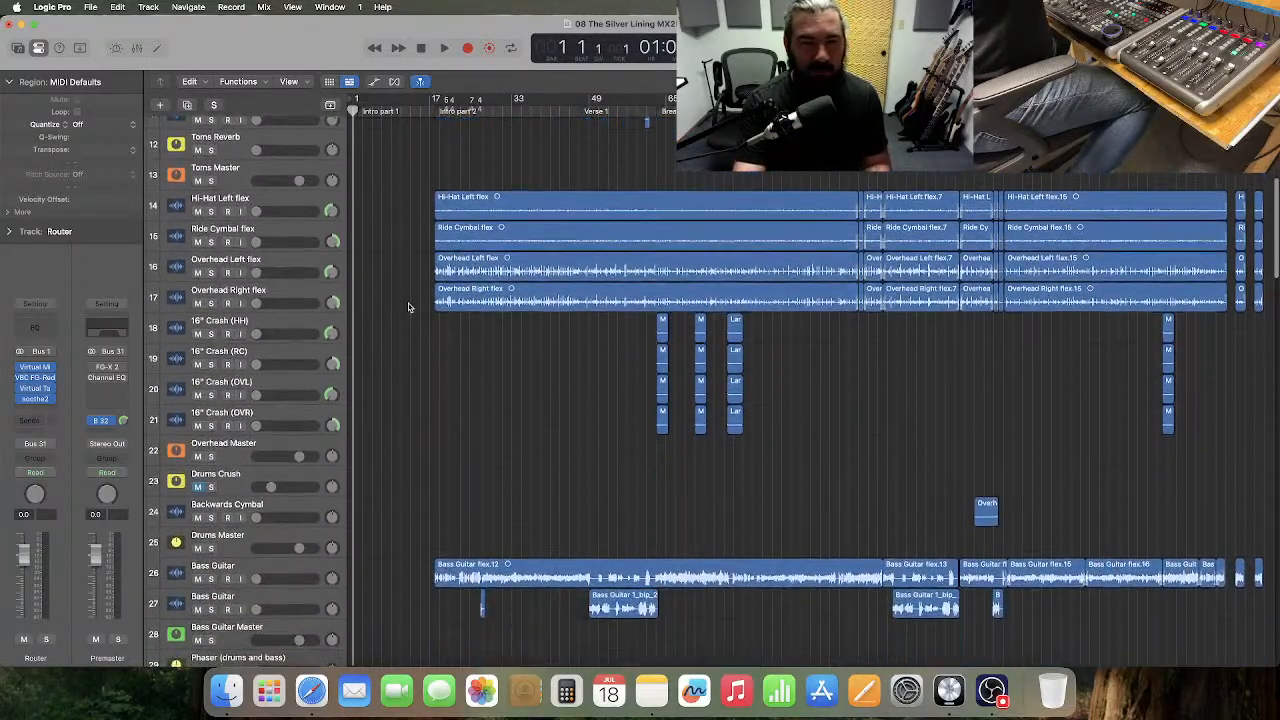
{"action": "scroll", "coordinate": [408, 307], "scroll_direction": "down", "scroll_amount": 3}
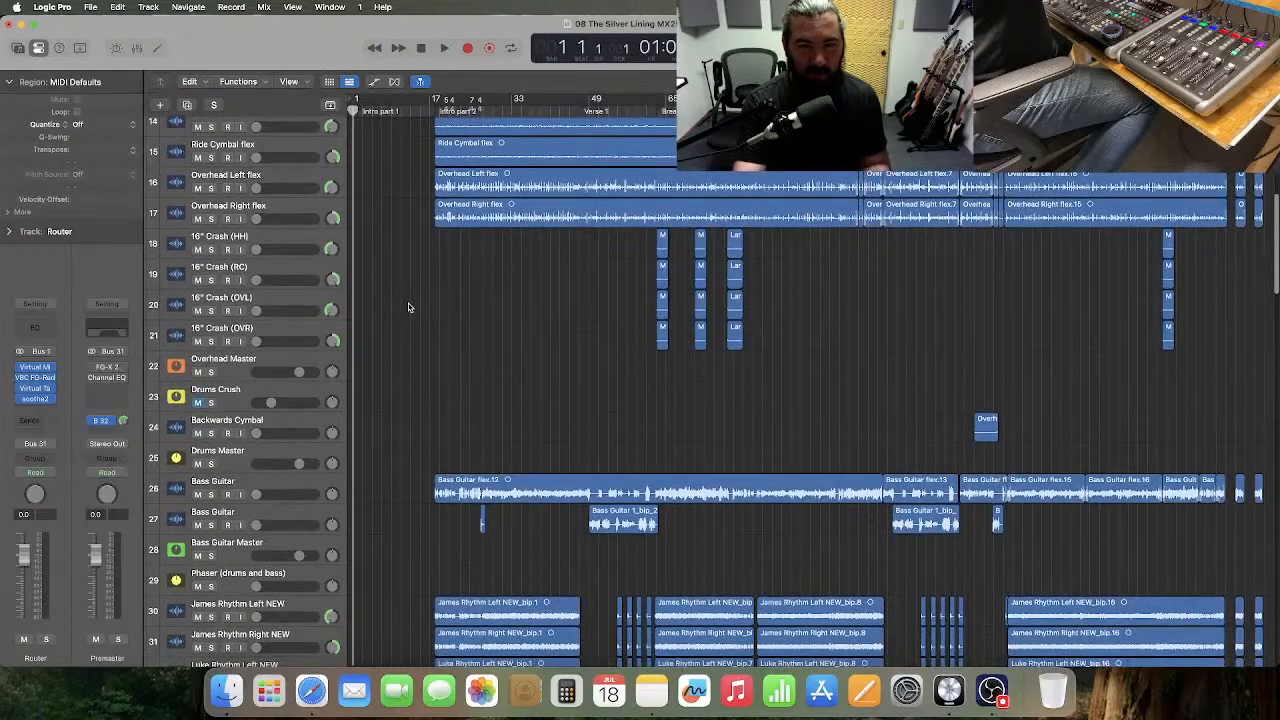
{"action": "scroll", "coordinate": [408, 307], "scroll_direction": "down", "scroll_amount": 8}
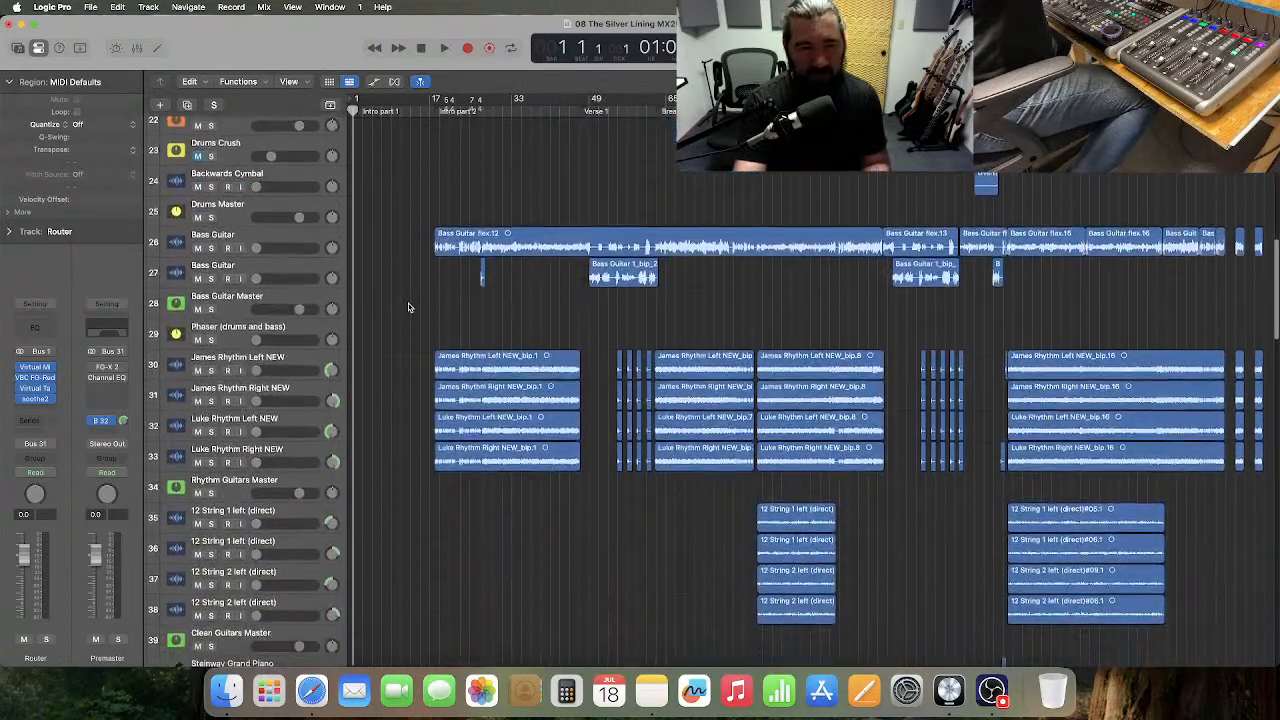
{"action": "scroll", "coordinate": [408, 307], "scroll_direction": "down", "scroll_amount": 4}
{"action": "scroll", "coordinate": [408, 307], "scroll_direction": "up", "scroll_amount": 20}
{"action": "scroll", "coordinate": [408, 307], "scroll_direction": "up", "scroll_amount": 5}
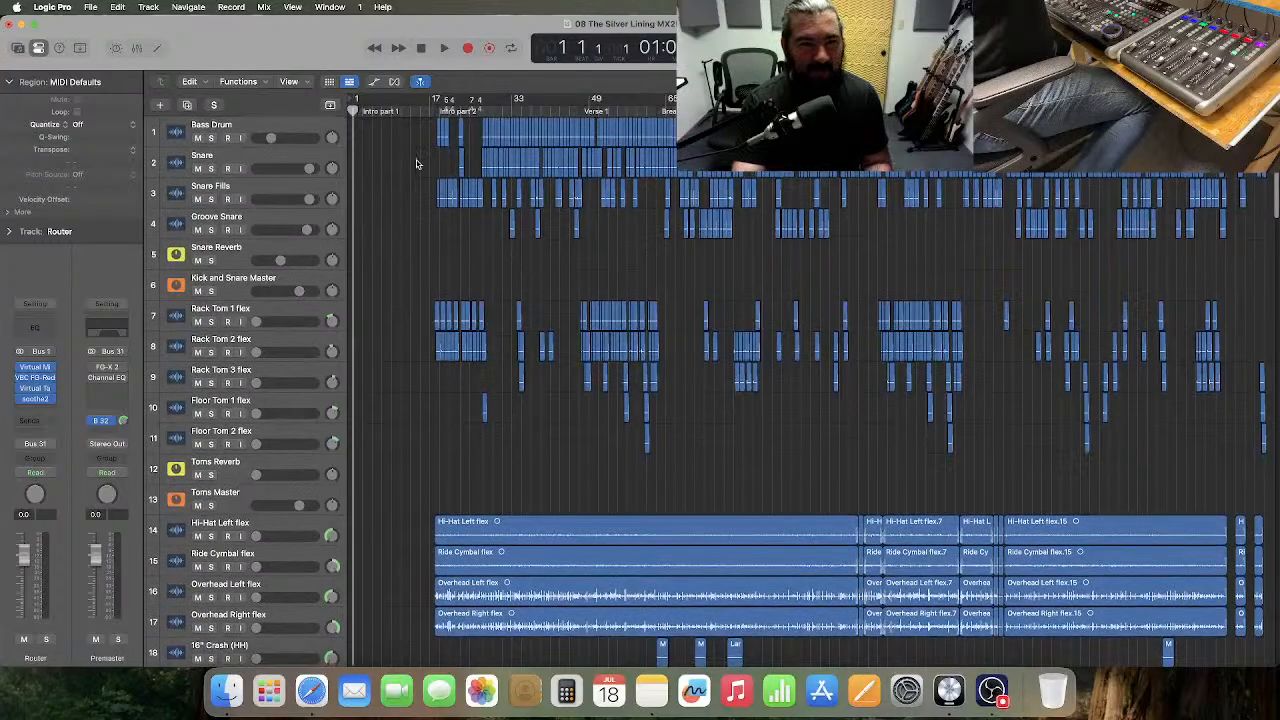
- Place the playhead at bar 28 and open the mixer to look over the channel strips from Bass Drum to Master
{"action": "left_click", "coordinate": [487, 111]}
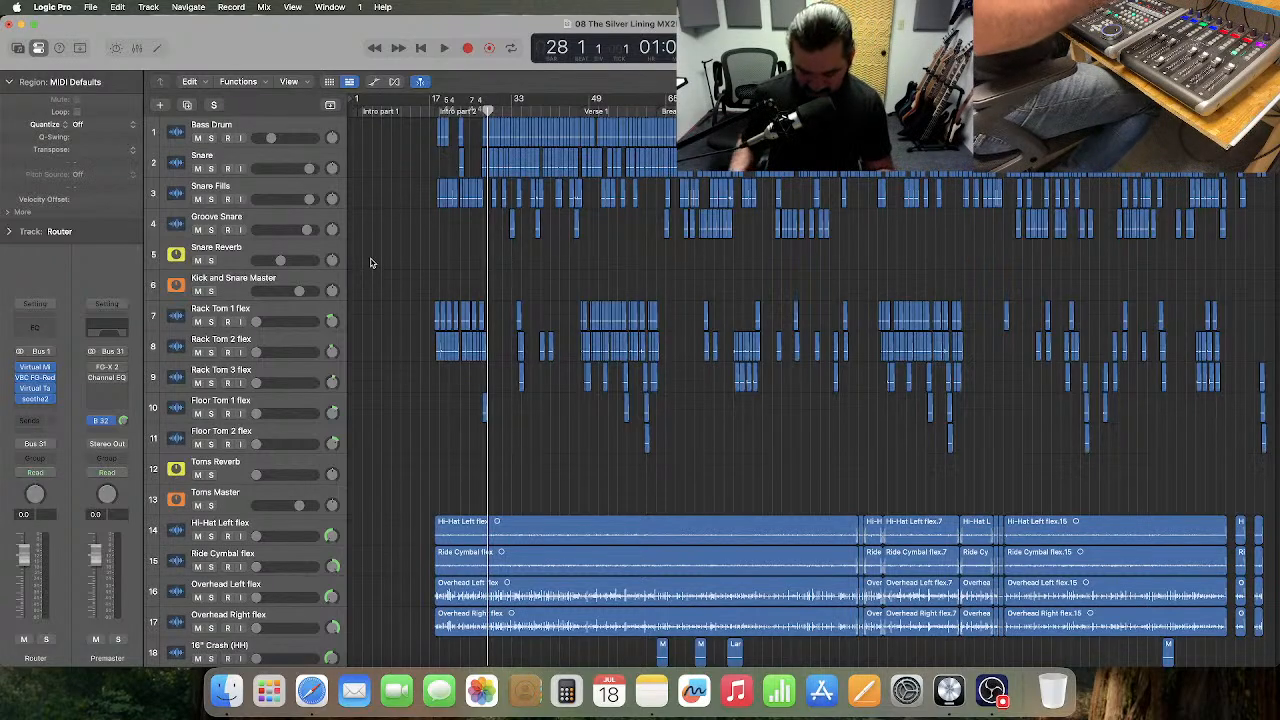
{"action": "key", "text": "x"}
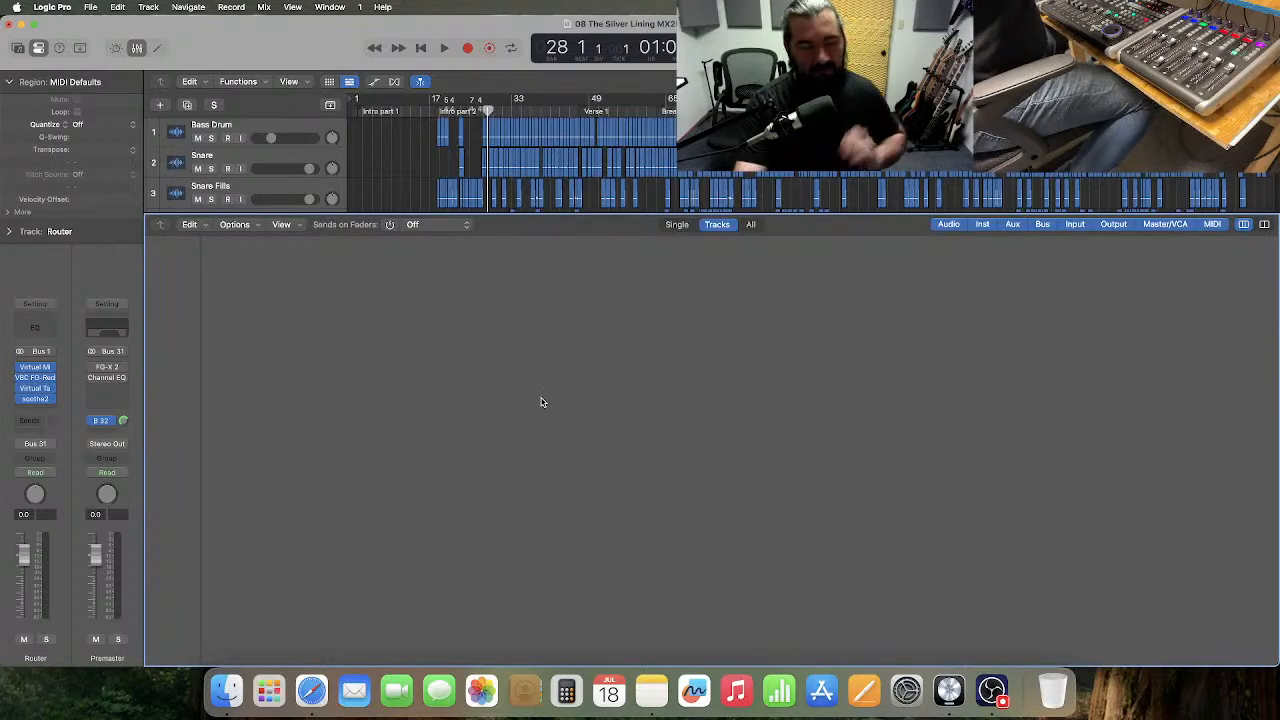
{"action": "scroll", "coordinate": [538, 403], "scroll_direction": "left", "scroll_amount": 10}
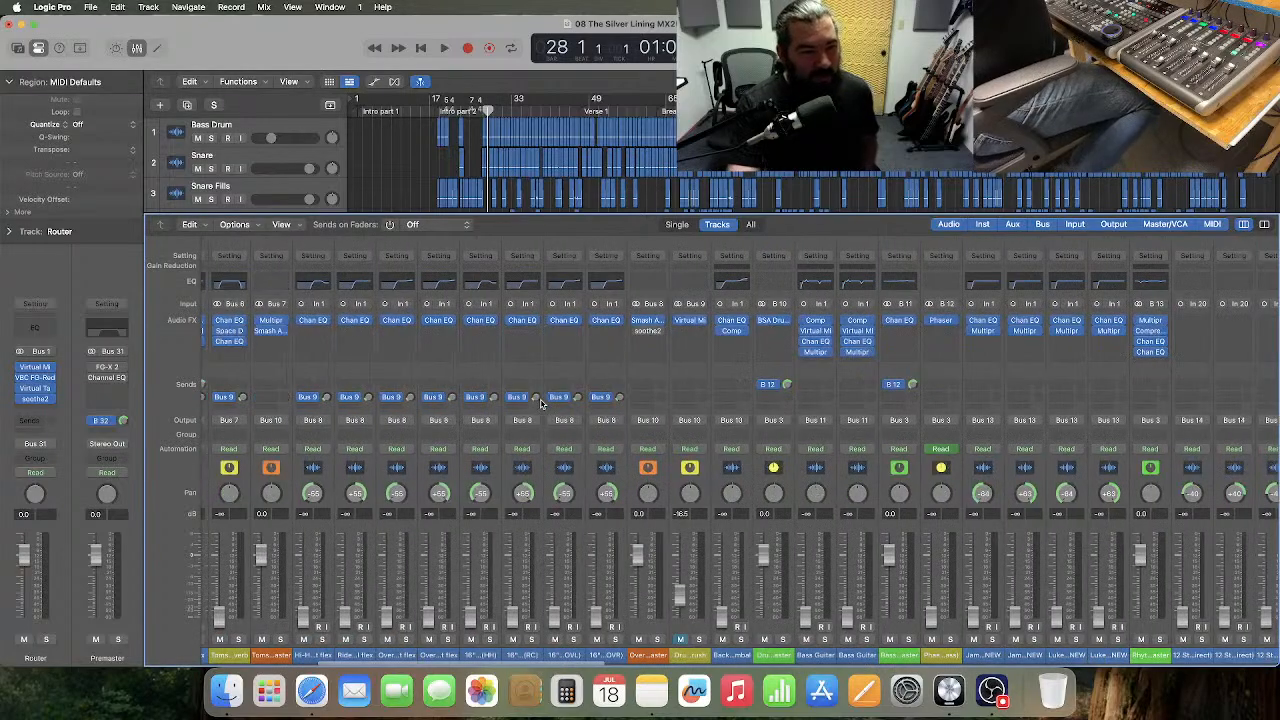
{"action": "scroll", "coordinate": [541, 403], "scroll_direction": "left", "scroll_amount": 10}
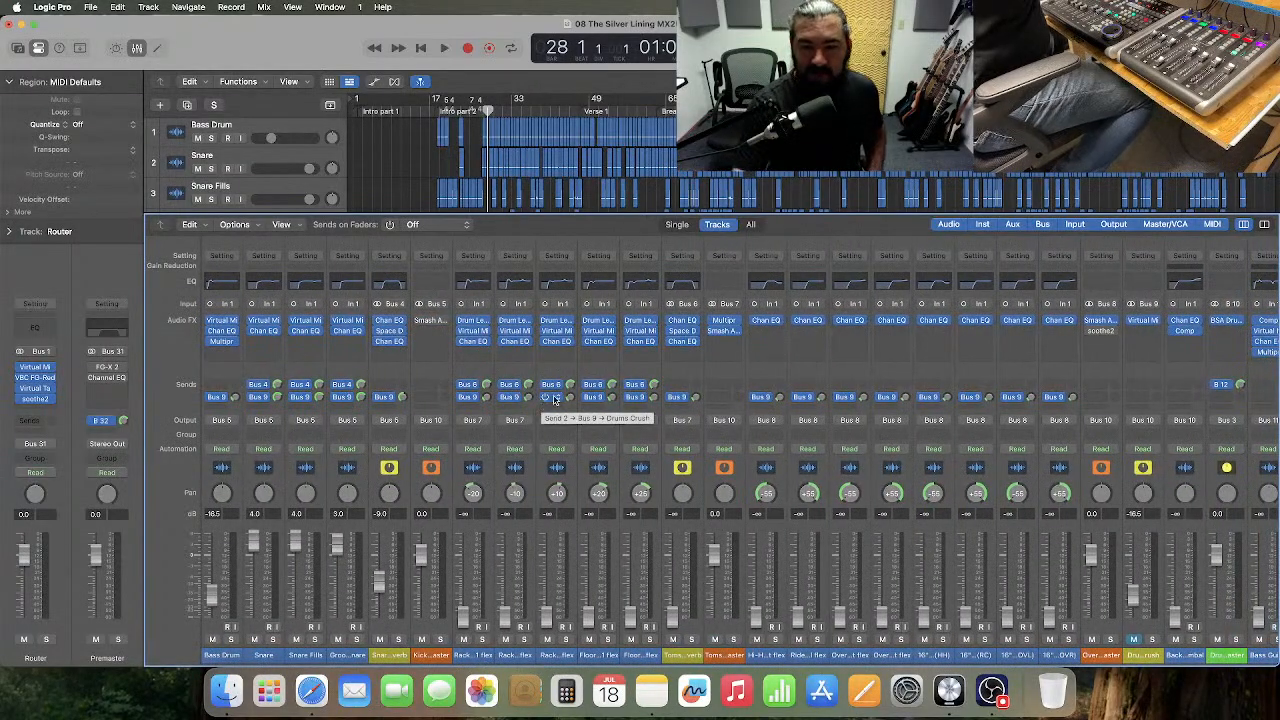
{"action": "scroll", "coordinate": [584, 477], "scroll_direction": "right", "scroll_amount": 4}
{"action": "scroll", "coordinate": [584, 477], "scroll_direction": "right", "scroll_amount": 20}
{"action": "scroll", "coordinate": [584, 481], "scroll_direction": "right", "scroll_amount": 15}
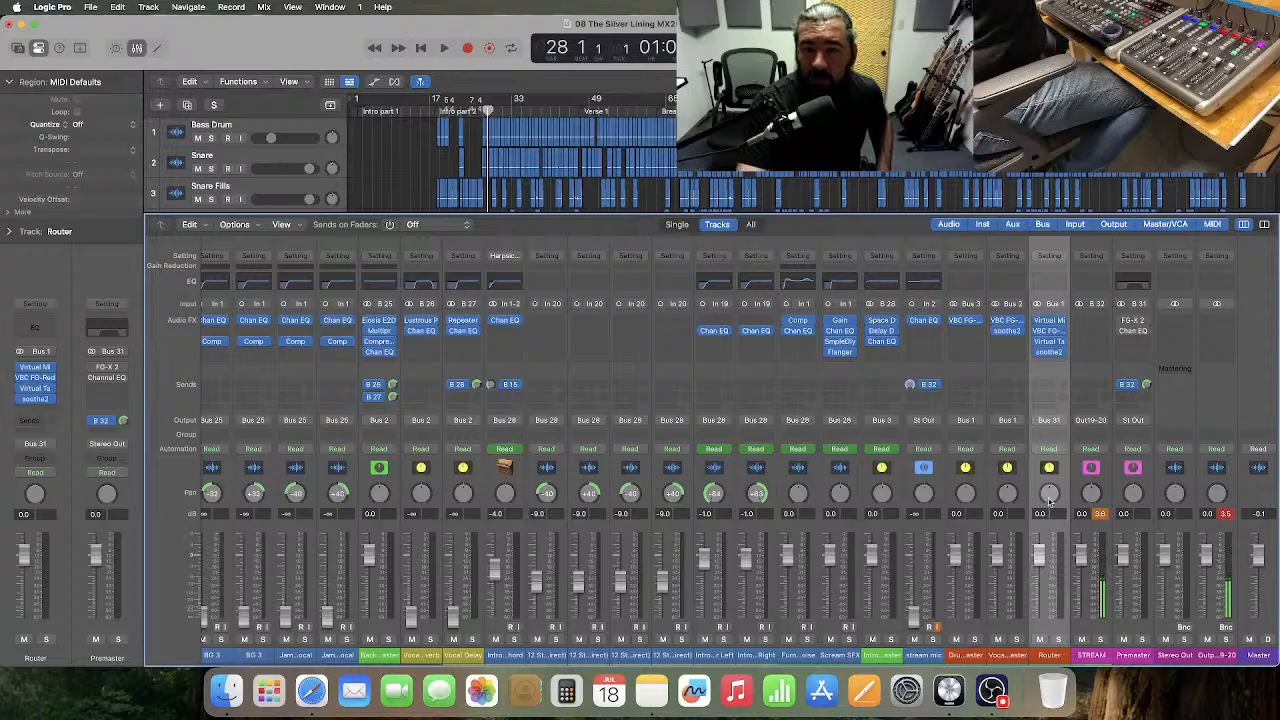
- Return the mixer view to the drum channel strips and play the song from bar 28
{"action": "scroll", "coordinate": [1020, 497], "scroll_direction": "left", "scroll_amount": 5}
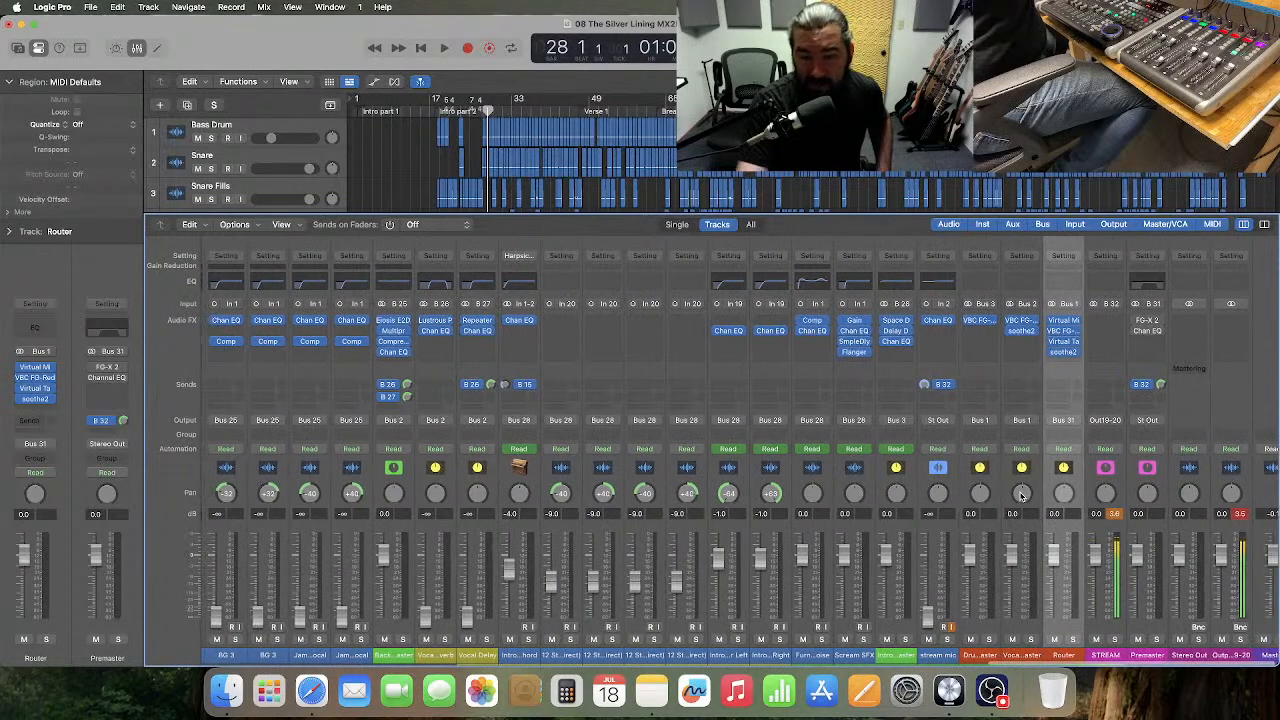
{"action": "scroll", "coordinate": [1020, 497], "scroll_direction": "left", "scroll_amount": 10}
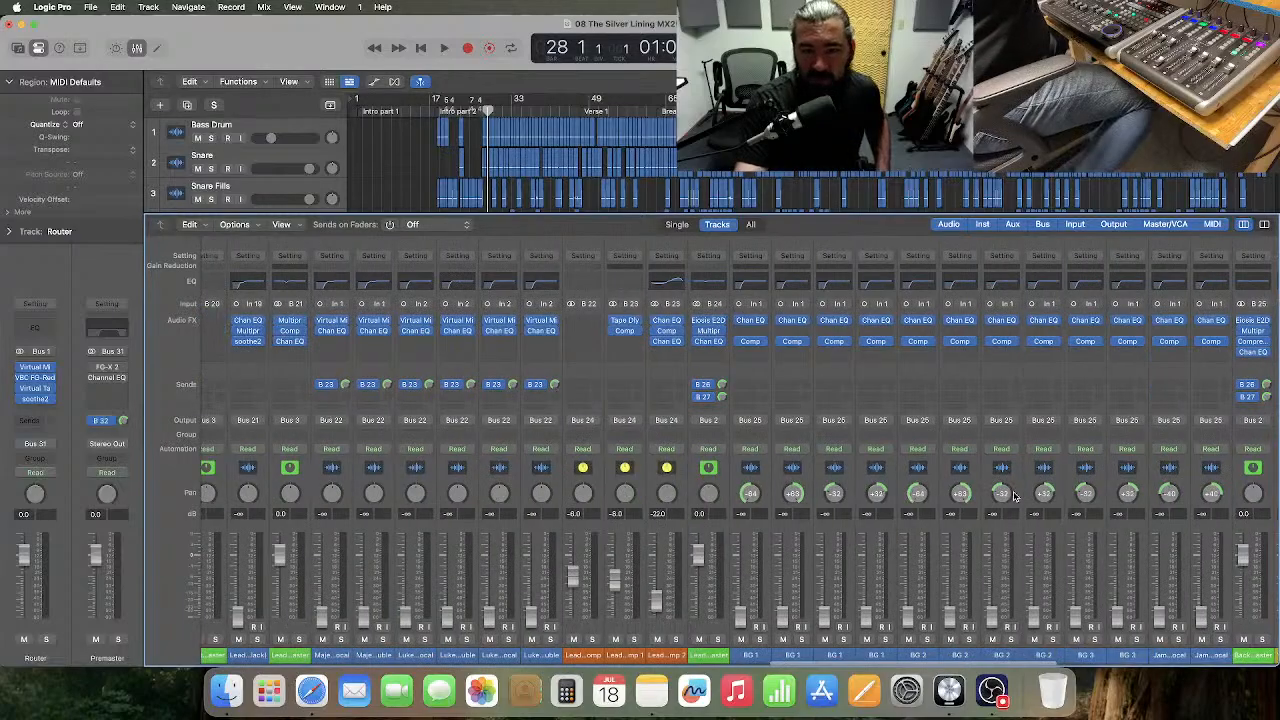
{"action": "scroll", "coordinate": [1015, 495], "scroll_direction": "left", "scroll_amount": 10}
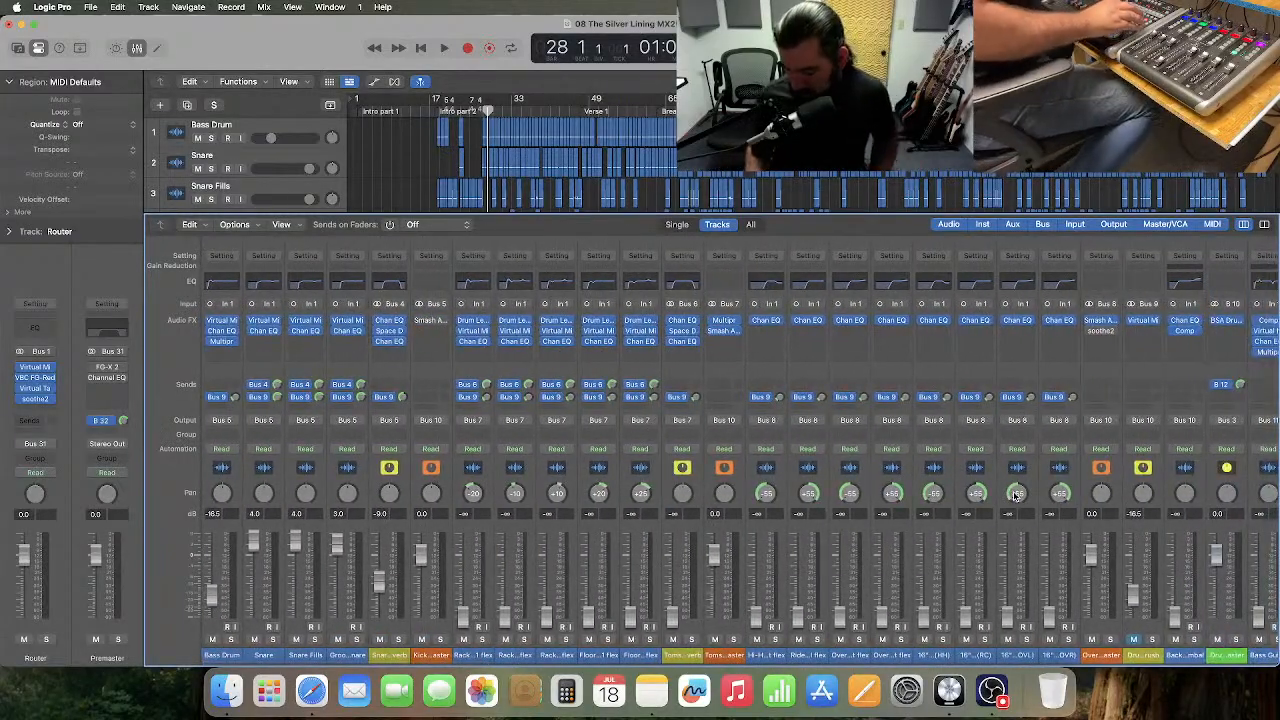
{"action": "key", "text": "space"}
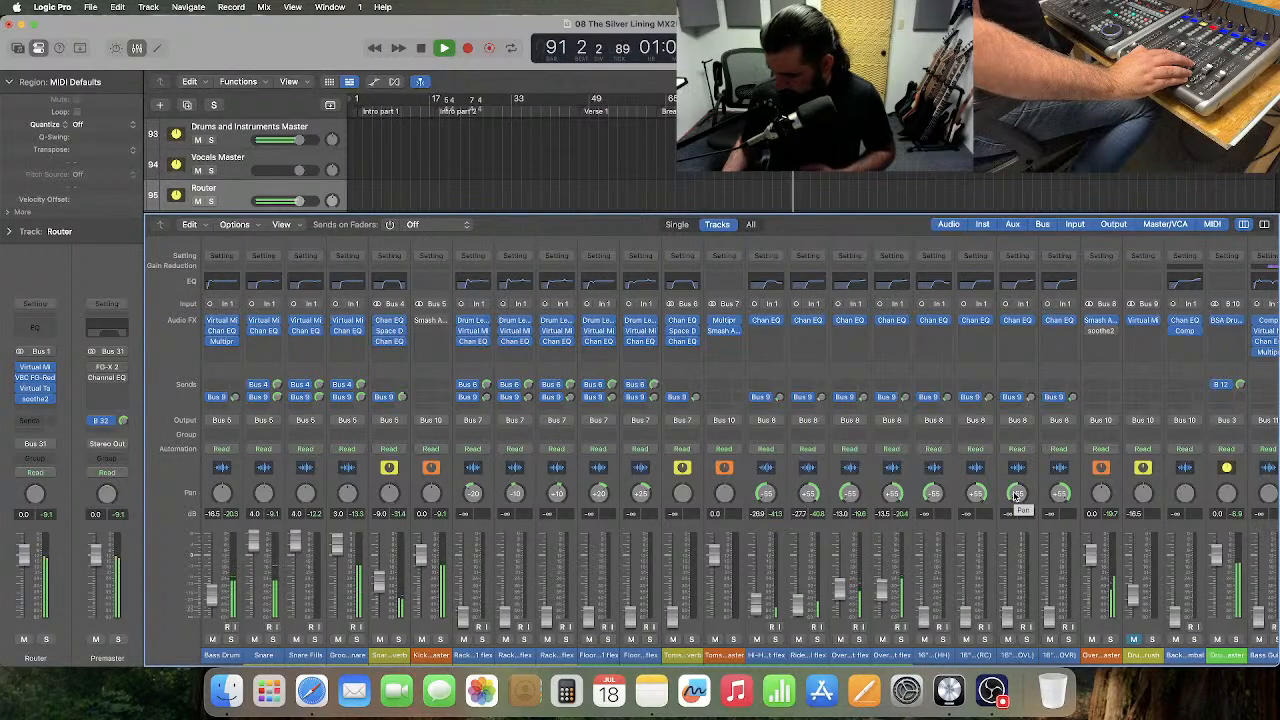
- Stop playback, move the playhead back about 17 bars and replay the section to audition the drums
{"action": "key", "text": "space"}
{"action": "key", "text": "comma"}
{"action": "key", "text": "comma"}
{"action": "key", "text": "comma"}
{"action": "key", "text": "comma"}
{"action": "key", "text": "comma"}
{"action": "key", "text": "comma"}
{"action": "key", "text": "comma"}
{"action": "key", "text": "comma"}
{"action": "key", "text": "comma"}
{"action": "key", "text": "comma"}
{"action": "key", "text": "comma"}
{"action": "key", "text": "comma"}
{"action": "key", "text": "comma"}
{"action": "key", "text": "comma"}
{"action": "key", "text": "comma"}
{"action": "key", "text": "comma"}
{"action": "key", "text": "comma"}
{"action": "key", "text": "comma"}
{"action": "key", "text": "comma"}
{"action": "key", "text": "period"}
{"action": "key", "text": "period"}
{"action": "key", "text": "space"}
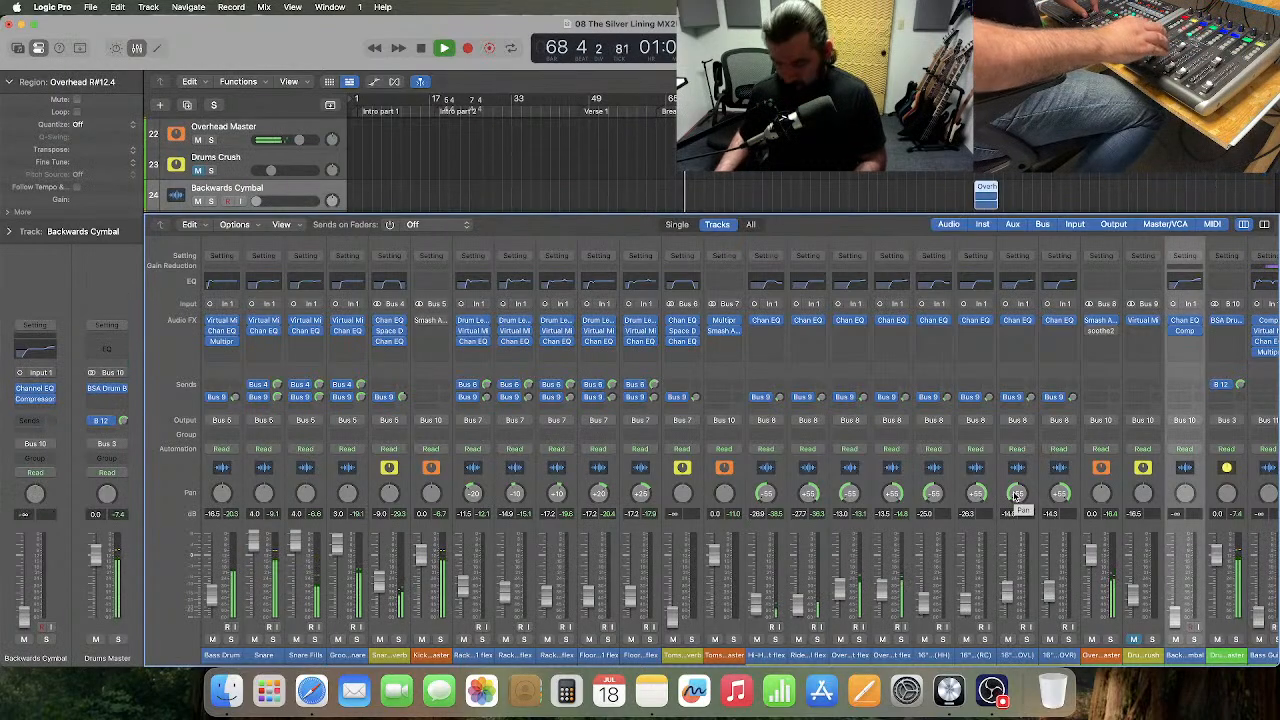
- Stop and restart playback to audition the Backwards Cymbal track in the passage leading up to bar 135
{"action": "key", "text": "space"}
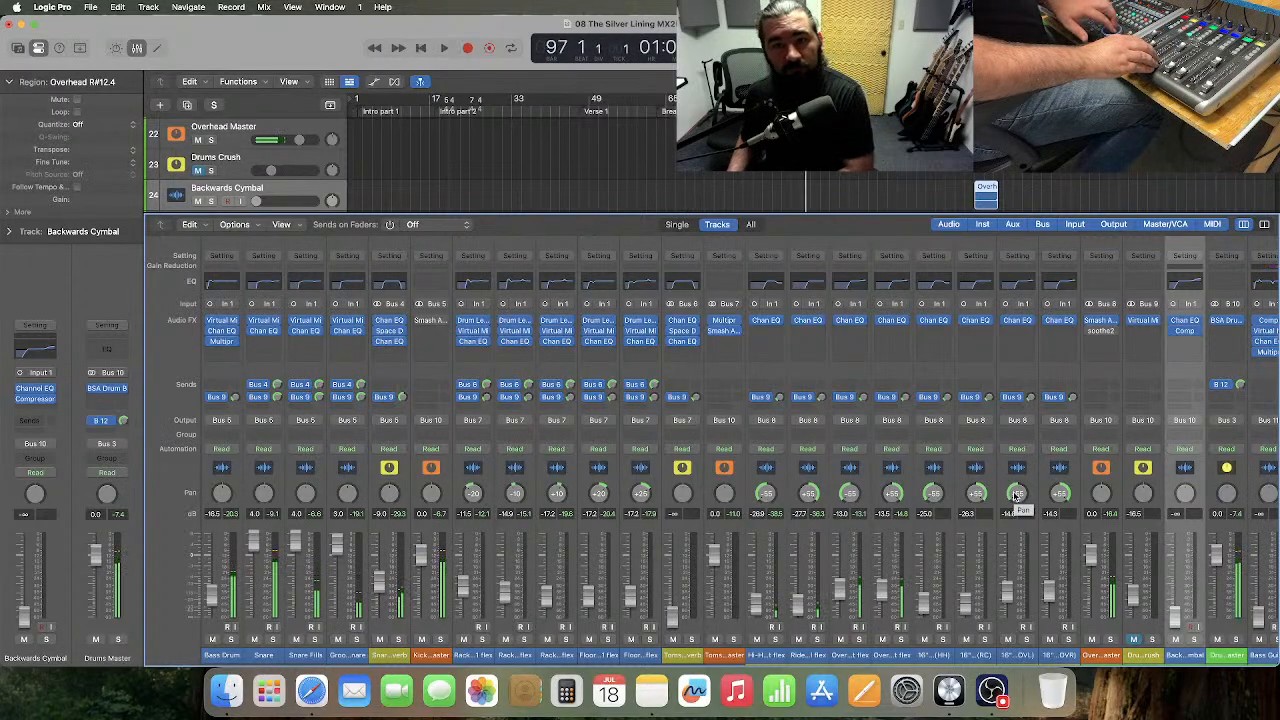
{"action": "key", "text": "space"}
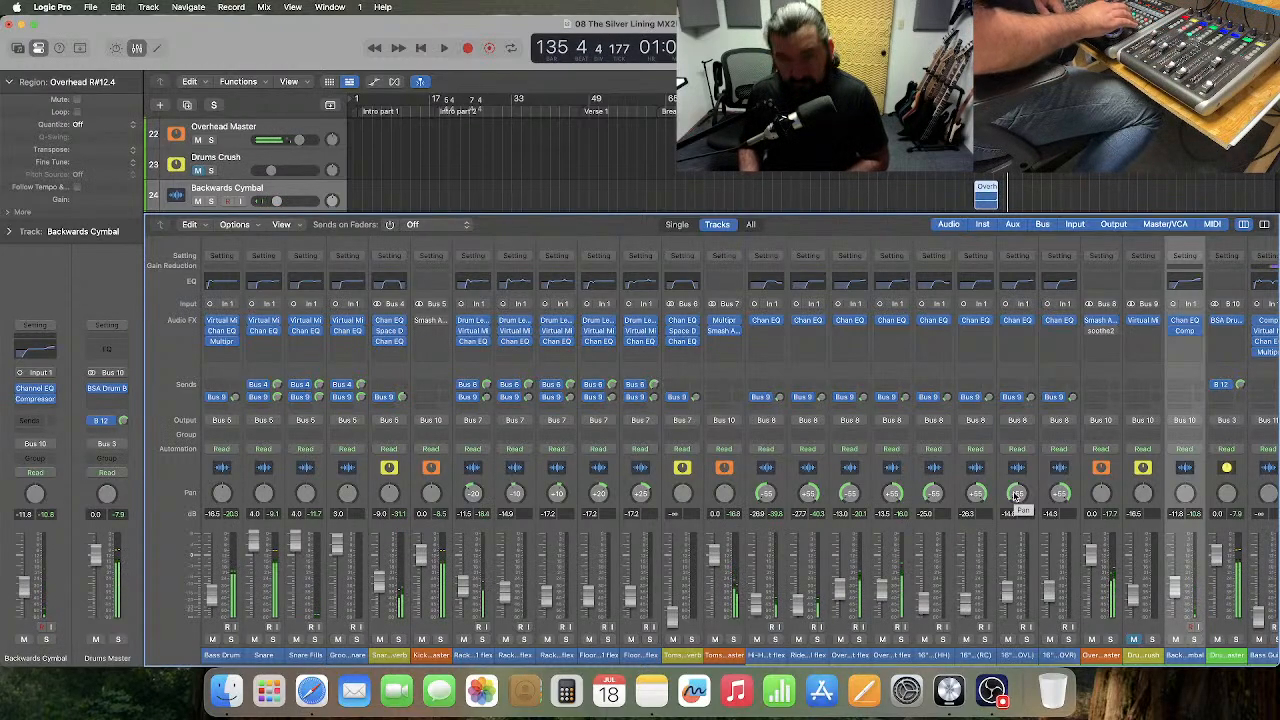
{"action": "key", "text": "space"}
- Play the song from bar 43 and select the four rhythm guitar channel strips in the mixer
{"action": "key", "text": "shift+period"}
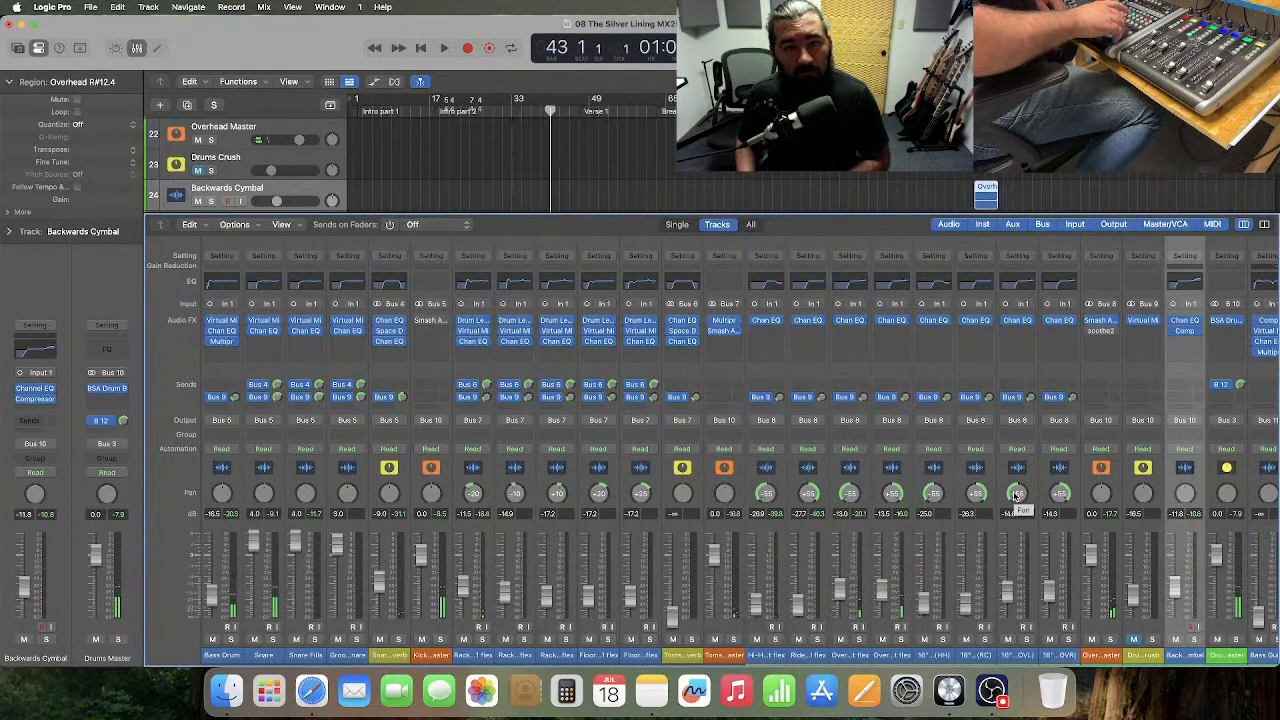
{"action": "key", "text": "space"}
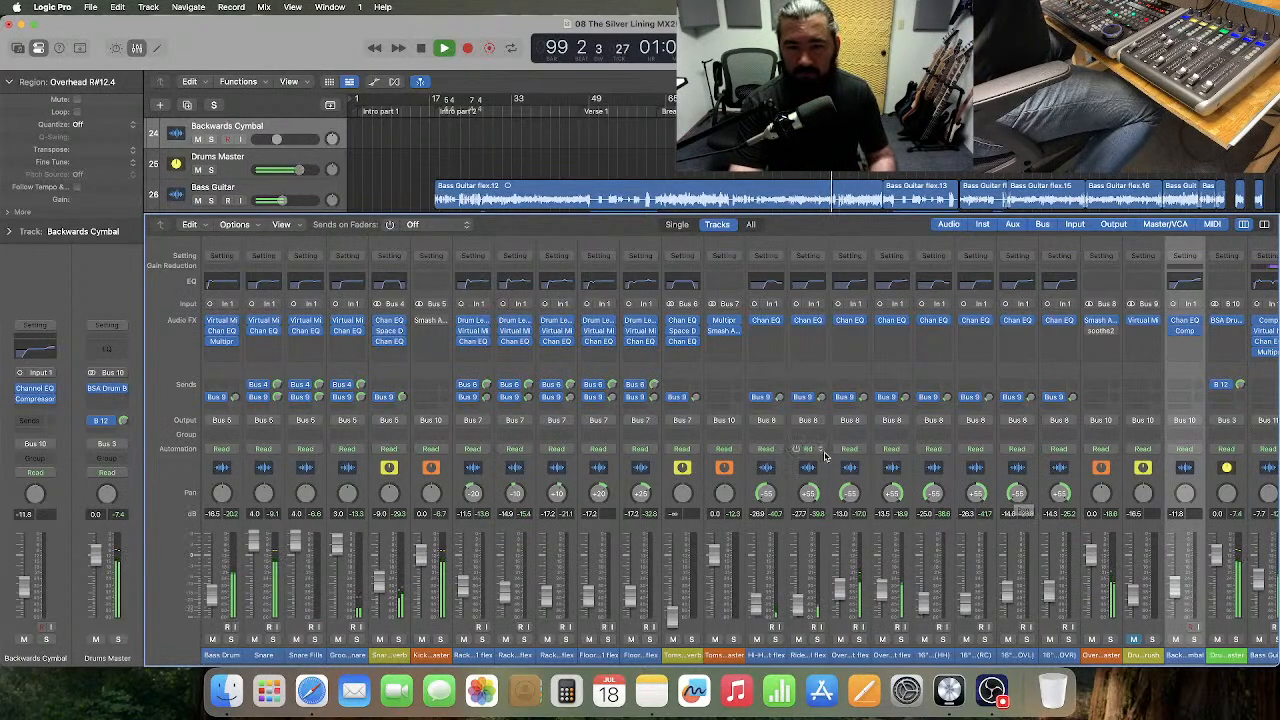
{"action": "scroll", "coordinate": [997, 487], "scroll_direction": "right", "scroll_amount": 10}
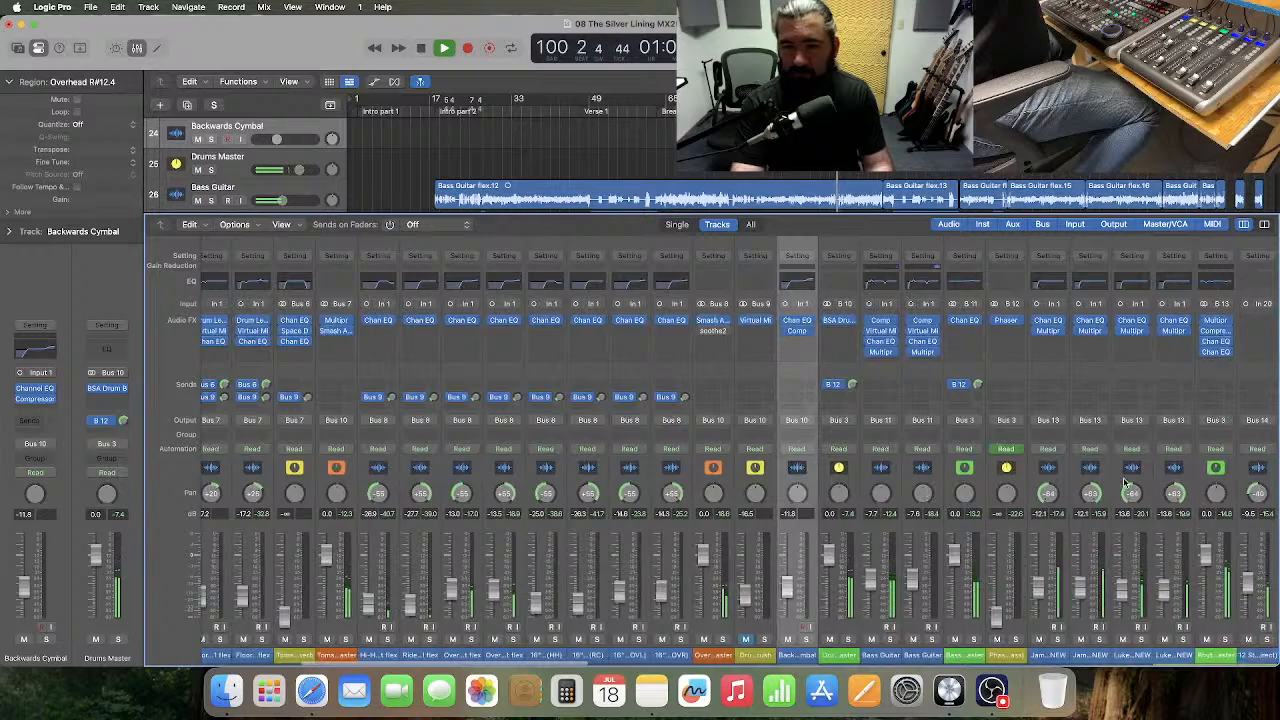
{"action": "left_click", "coordinate": [1062, 486]}
{"action": "left_click", "coordinate": [1161, 485], "text": "shift"}
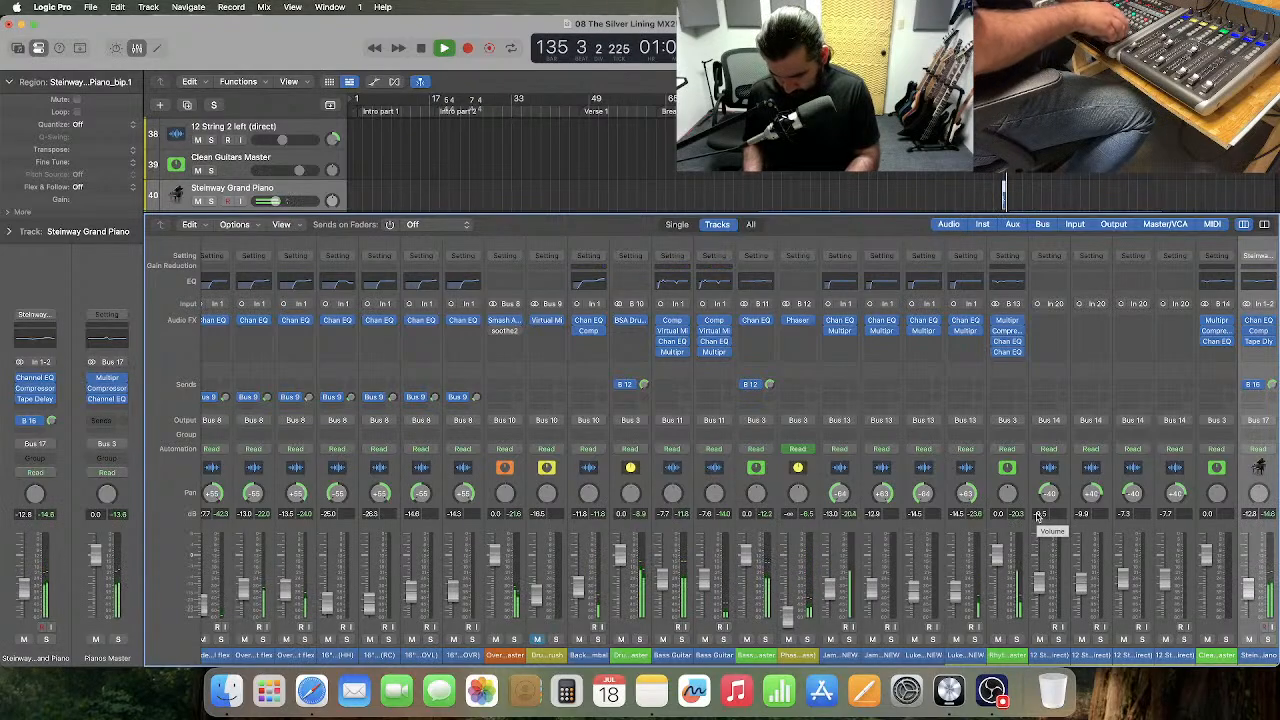
- Replay the Steinway Grand Piano passage from bar 135 to check its level in the mix
{"action": "key", "text": "space"}
{"action": "key", "text": "space"}
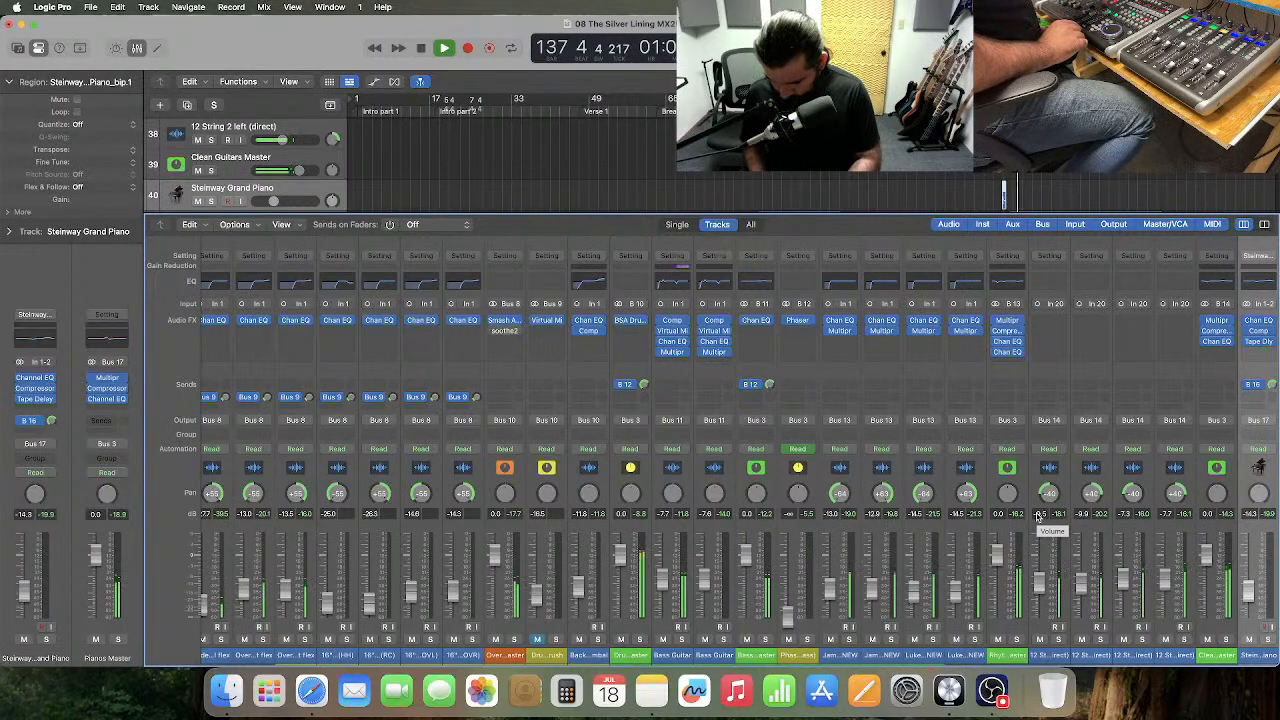
{"action": "key", "text": "space"}
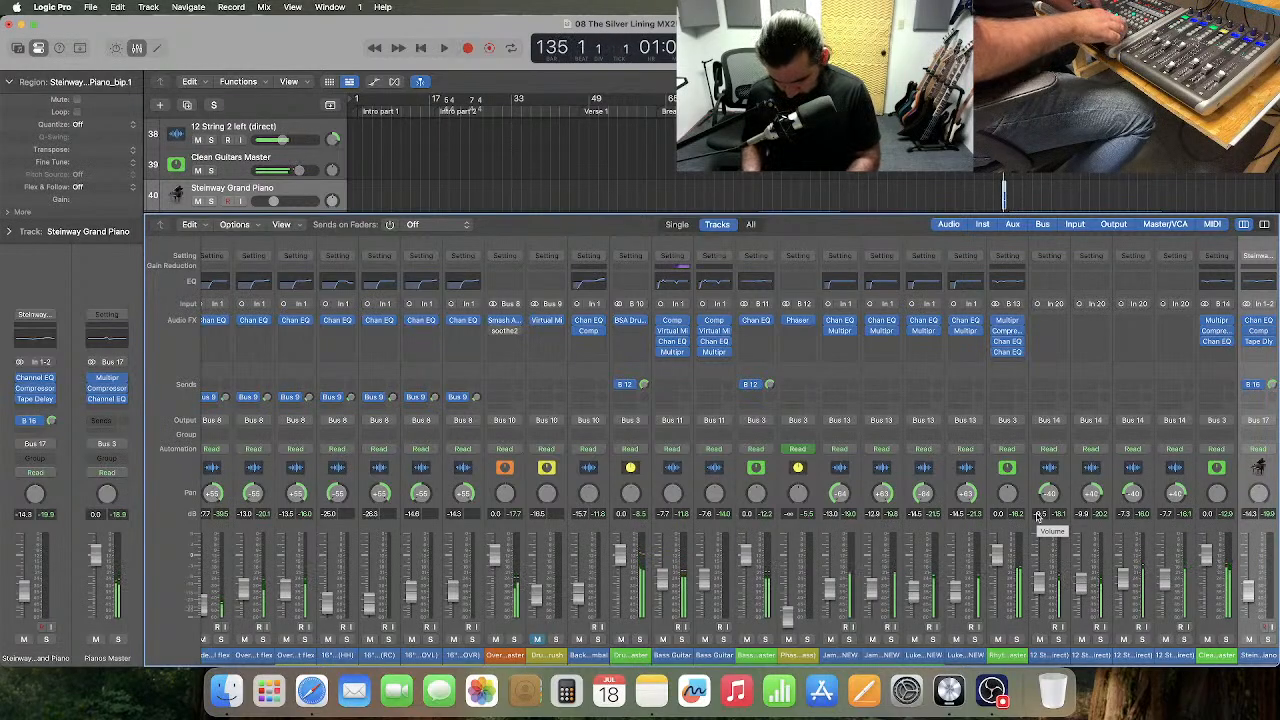
{"action": "key", "text": "space"}
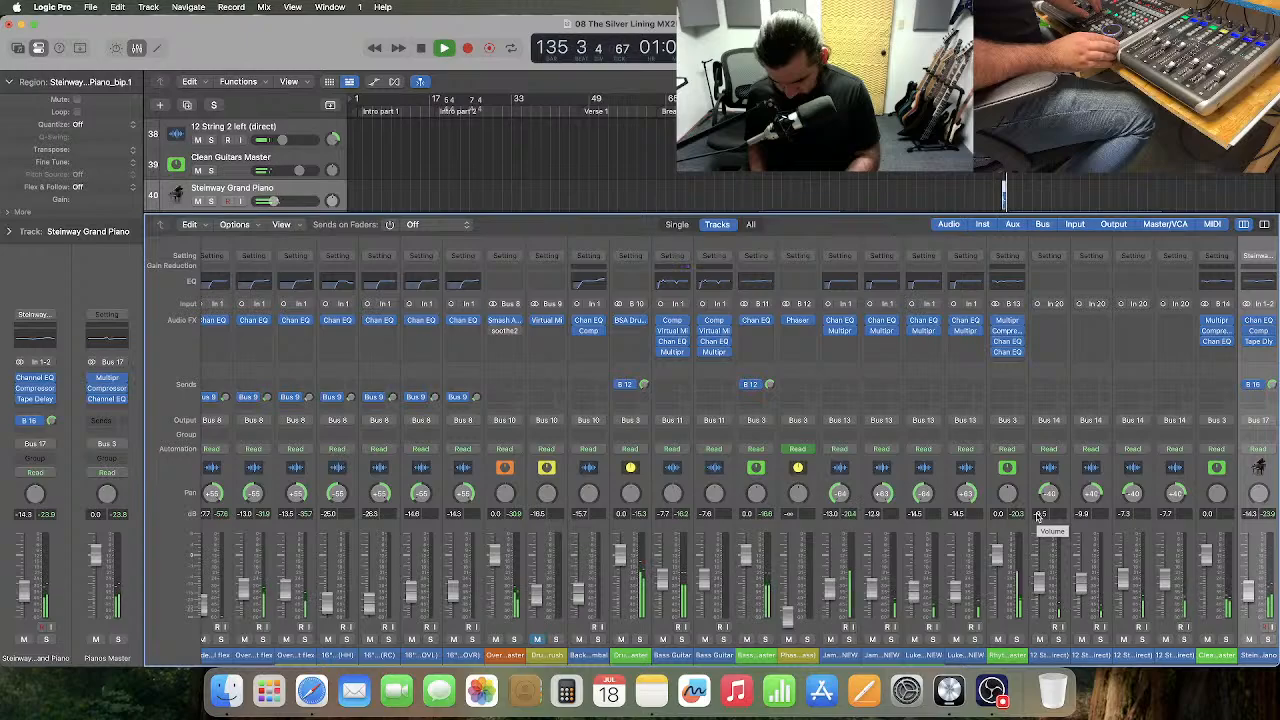
- Move the playhead back to bar 132 and play the lead-in to the Steinway Grand Piano passage
{"action": "key", "text": "space"}
{"action": "key", "text": "comma"}
{"action": "key", "text": "comma"}
{"action": "key", "text": "comma"}
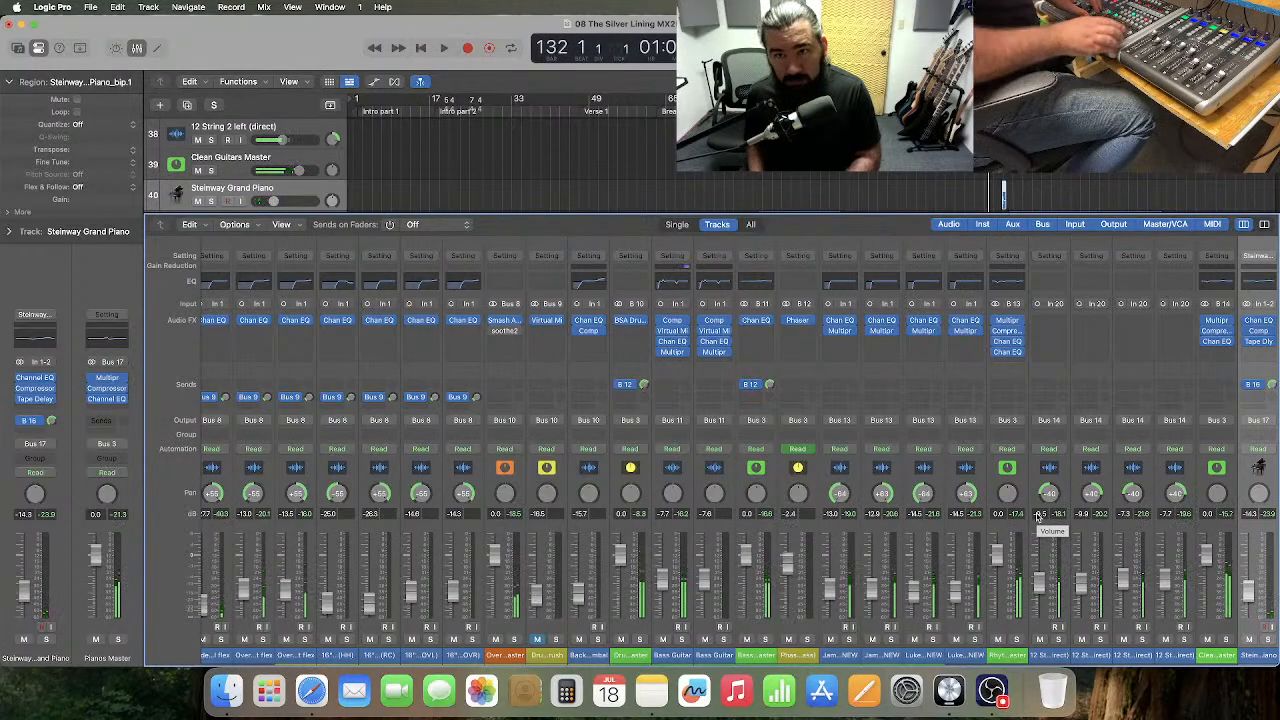
{"action": "key", "text": "space"}
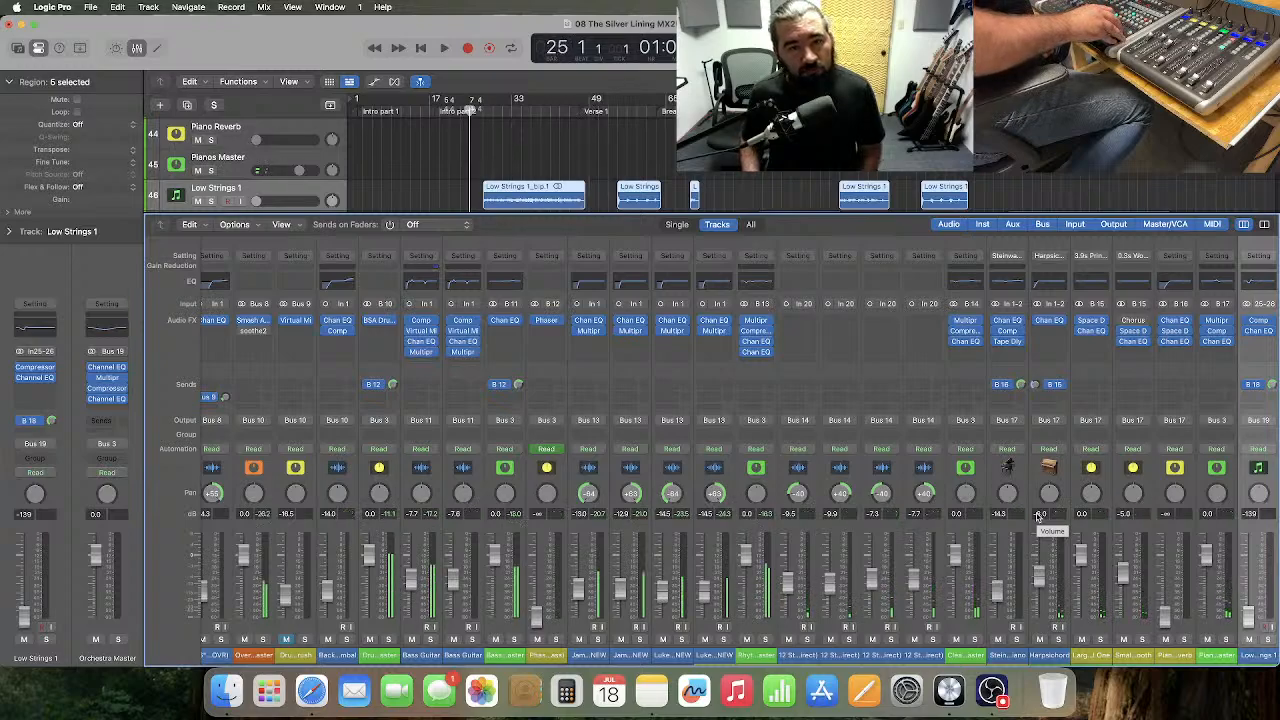
- Play from bar 25 and compare the Low Strings 1 track soloed and within the full mix
{"action": "key", "text": "space"}
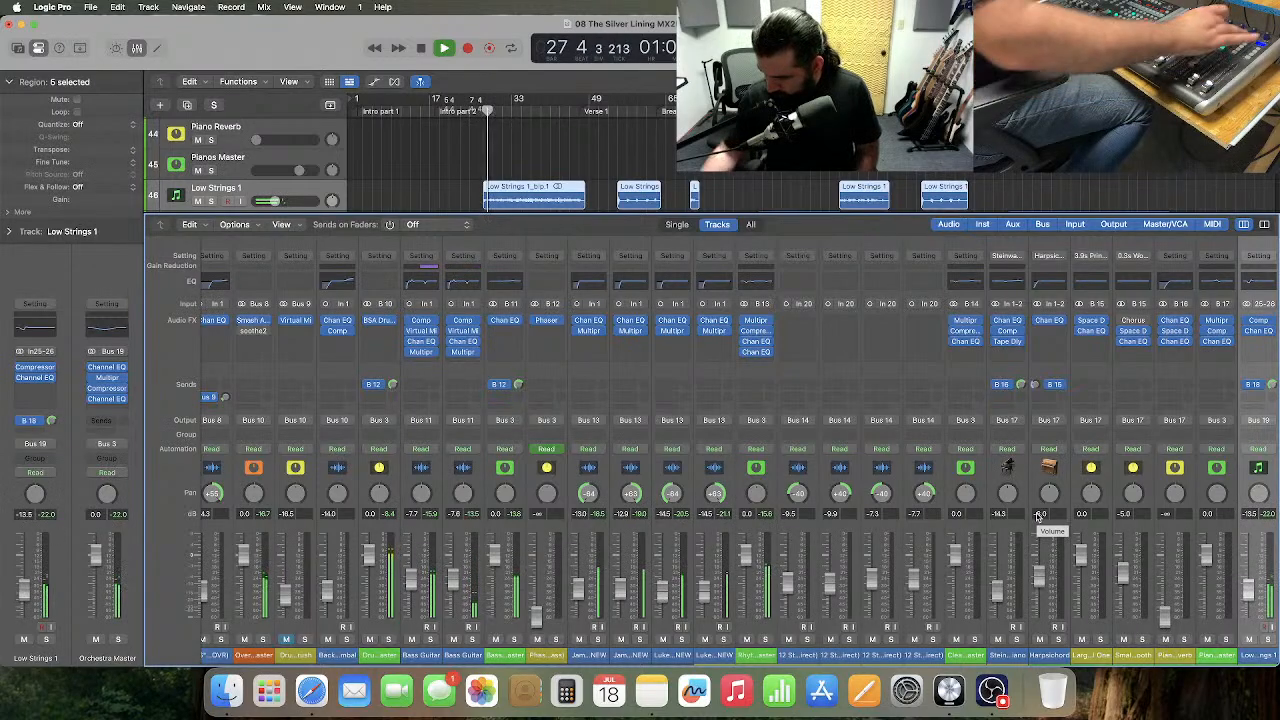
{"action": "key", "text": "s"}
{"action": "key", "text": "s"}
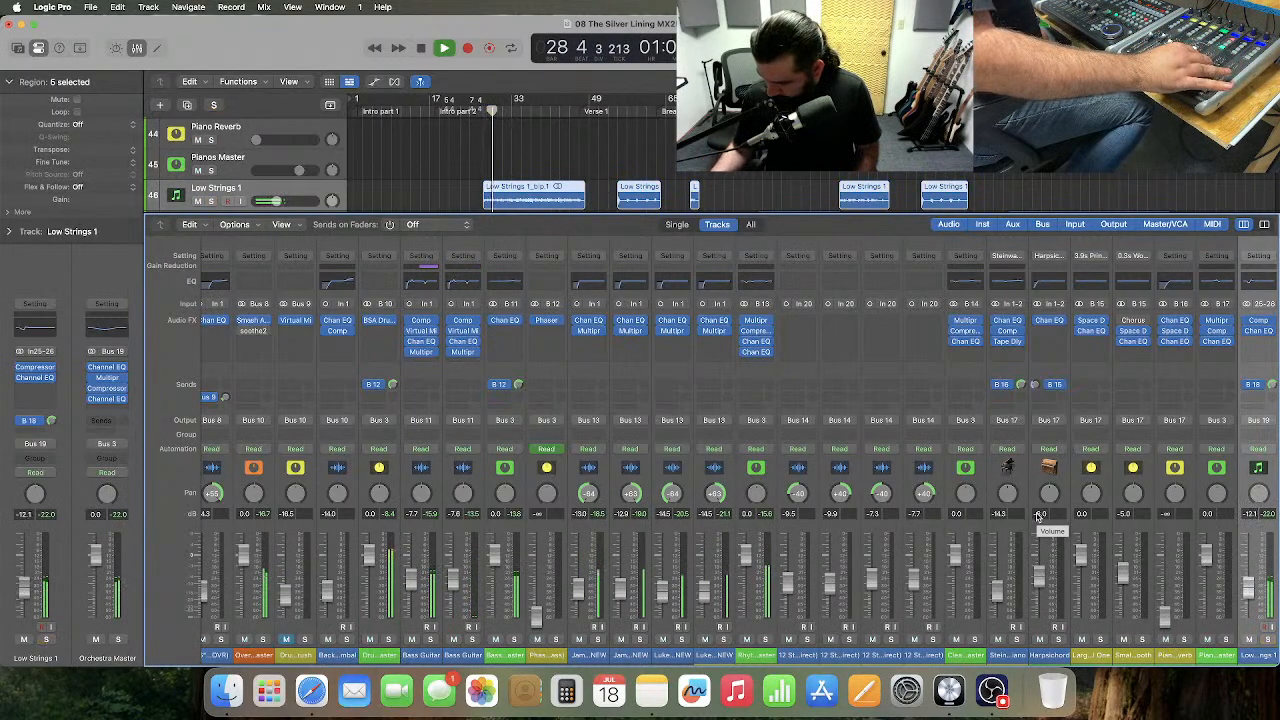
- Step through the Low Strings 2, High Strings 1 and High Strings 2 tracks during playback, returning to High Strings 1
{"action": "key", "text": "Down"}
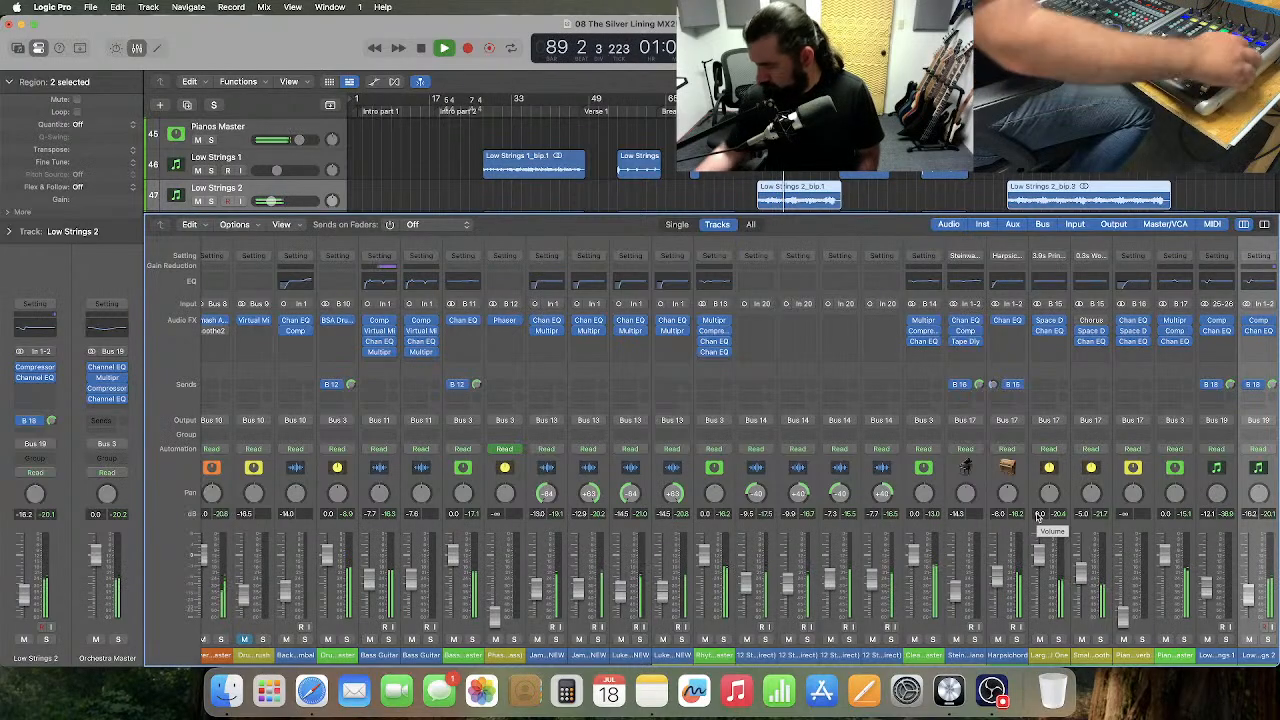
{"action": "key", "text": "Down"}
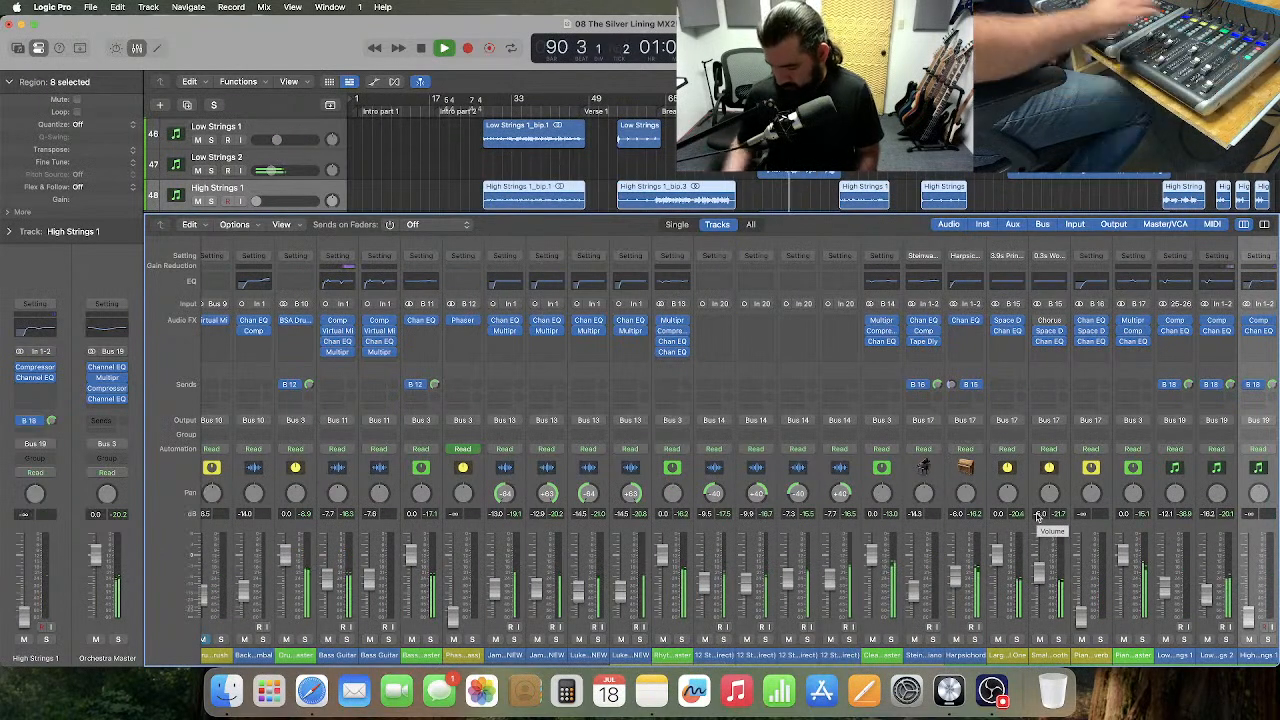
{"action": "key", "text": "Down"}
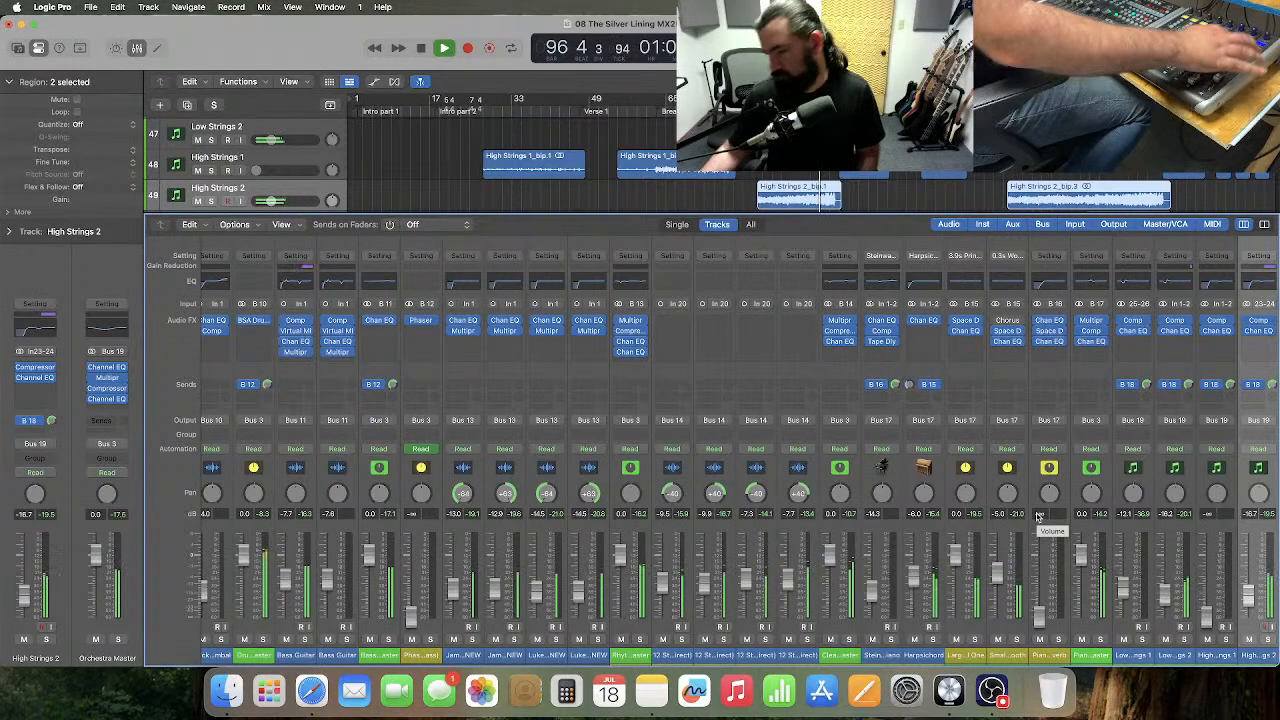
{"action": "key", "text": "Up"}
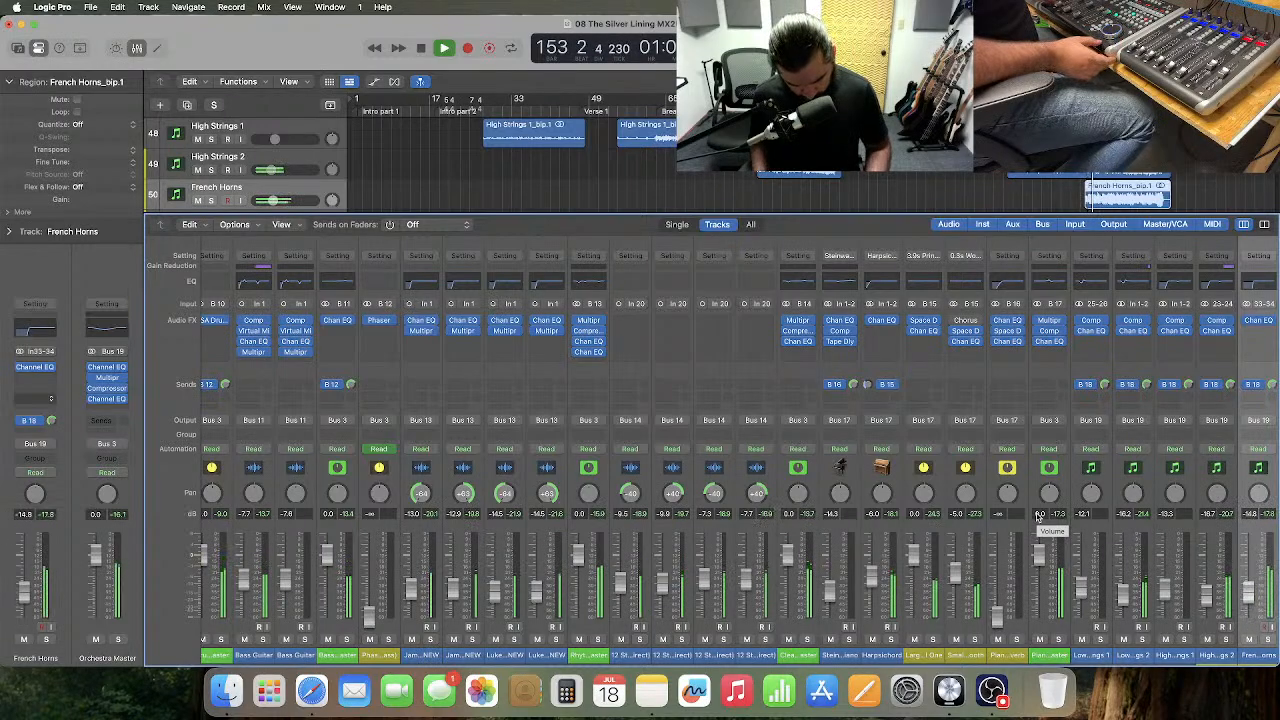
- Compare the French Horns track soloed and within the full mix twice during playback
{"action": "key", "text": "s"}
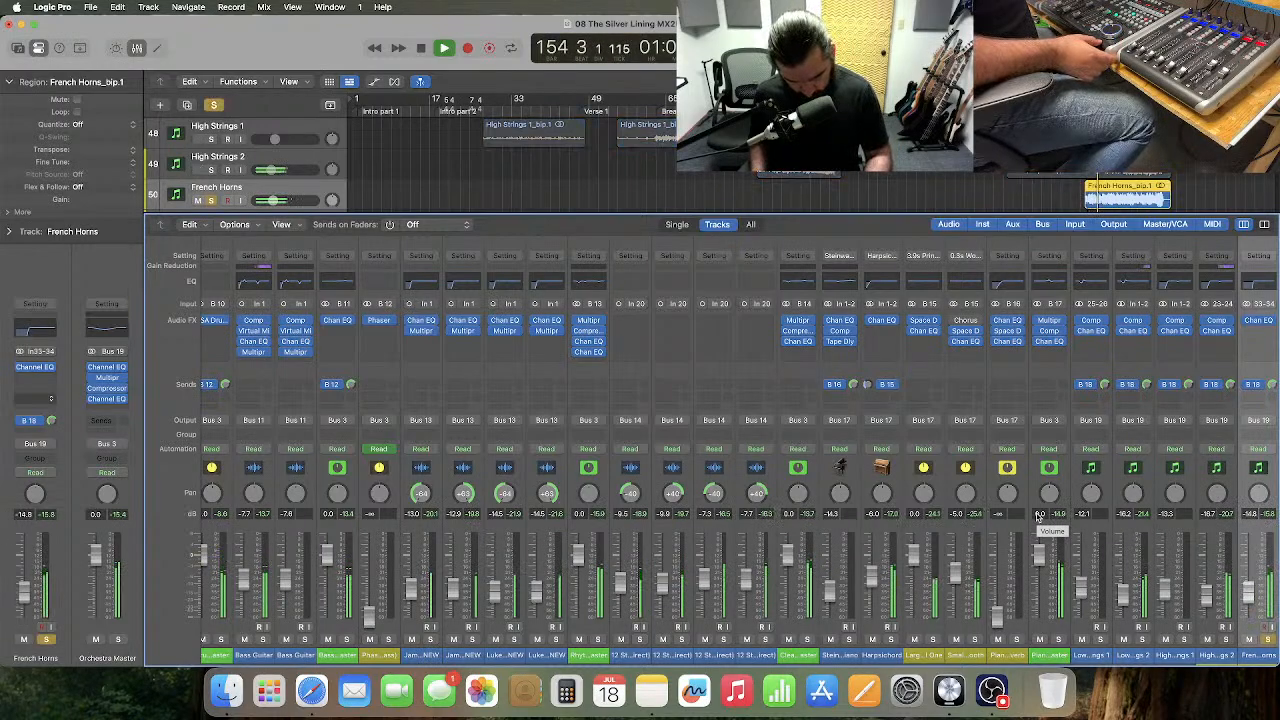
{"action": "key", "text": "s"}
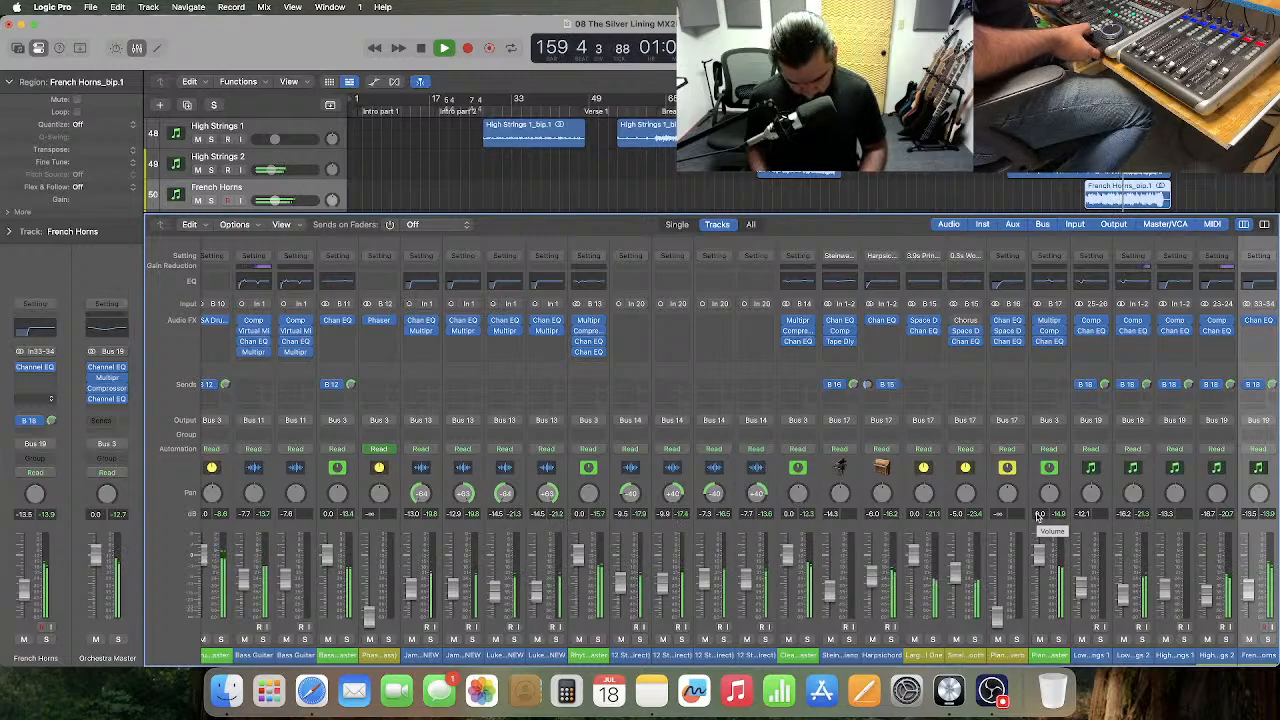
{"action": "key", "text": "s"}
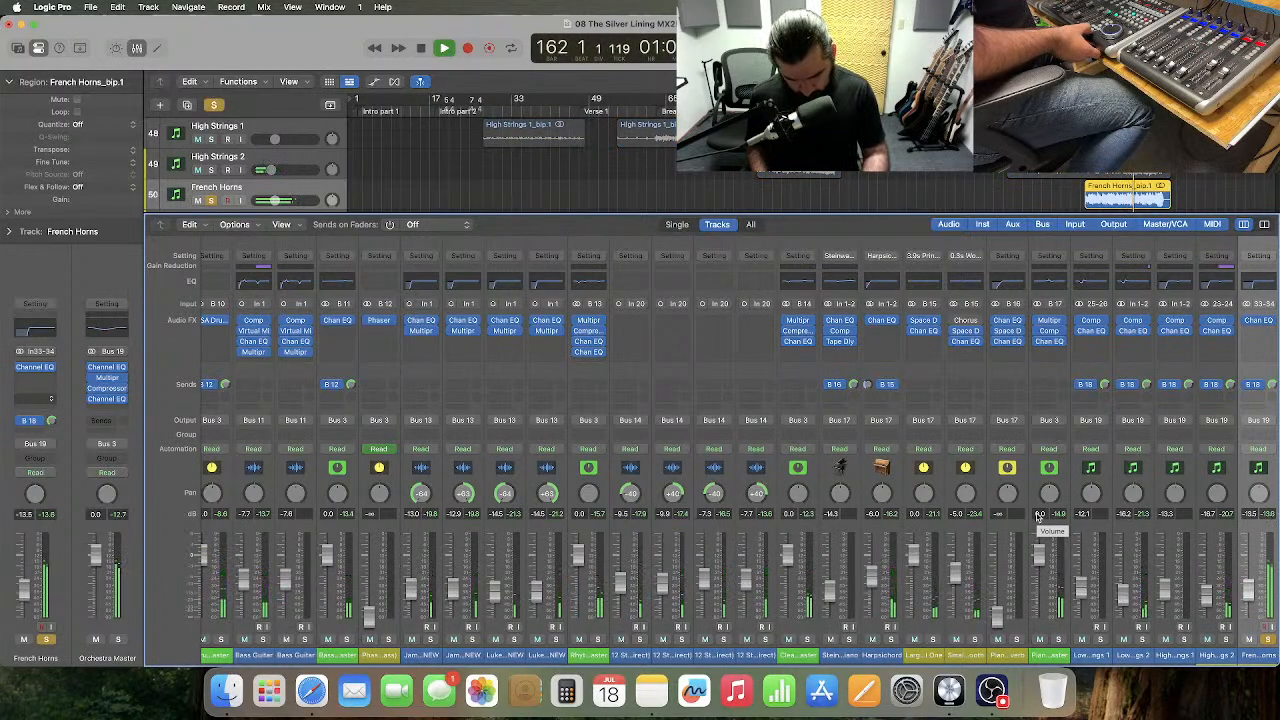
{"action": "key", "text": "s"}
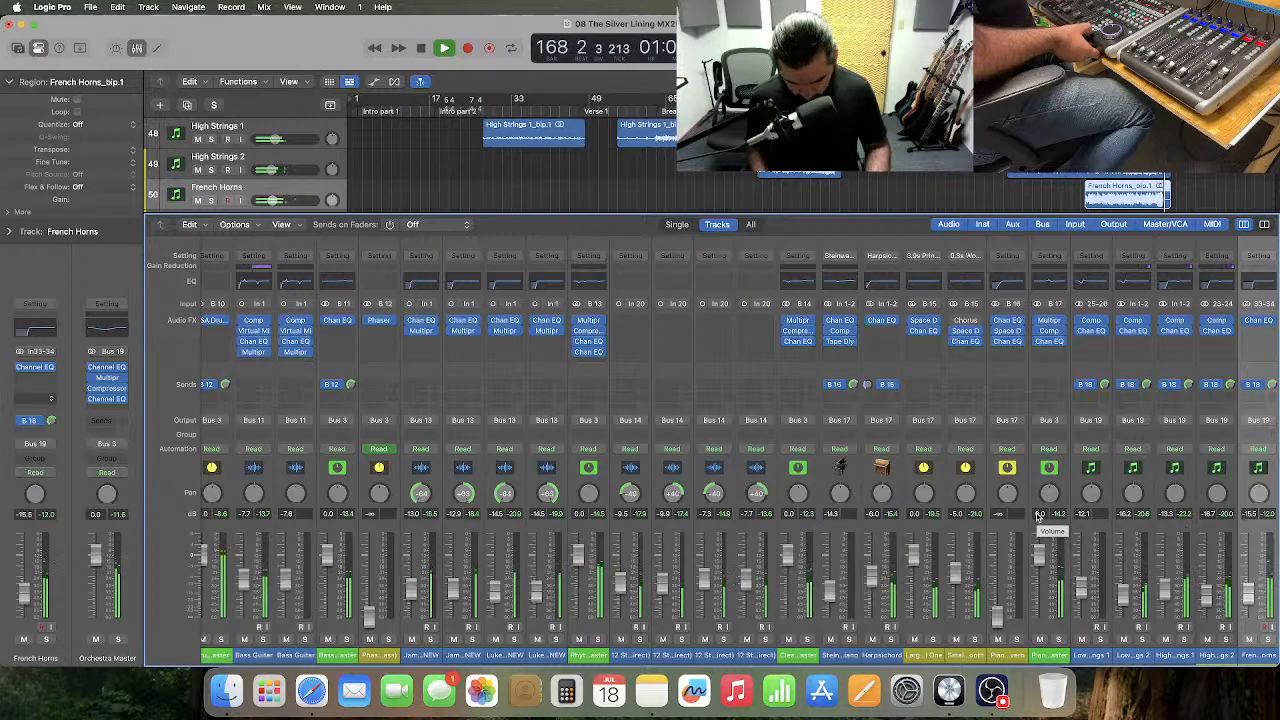
- Select the Bandersnatch Lead track and compare it soloed and within the full mix
{"action": "key", "text": "Down"}
{"action": "key", "text": "Down"}
{"action": "key", "text": "Down"}
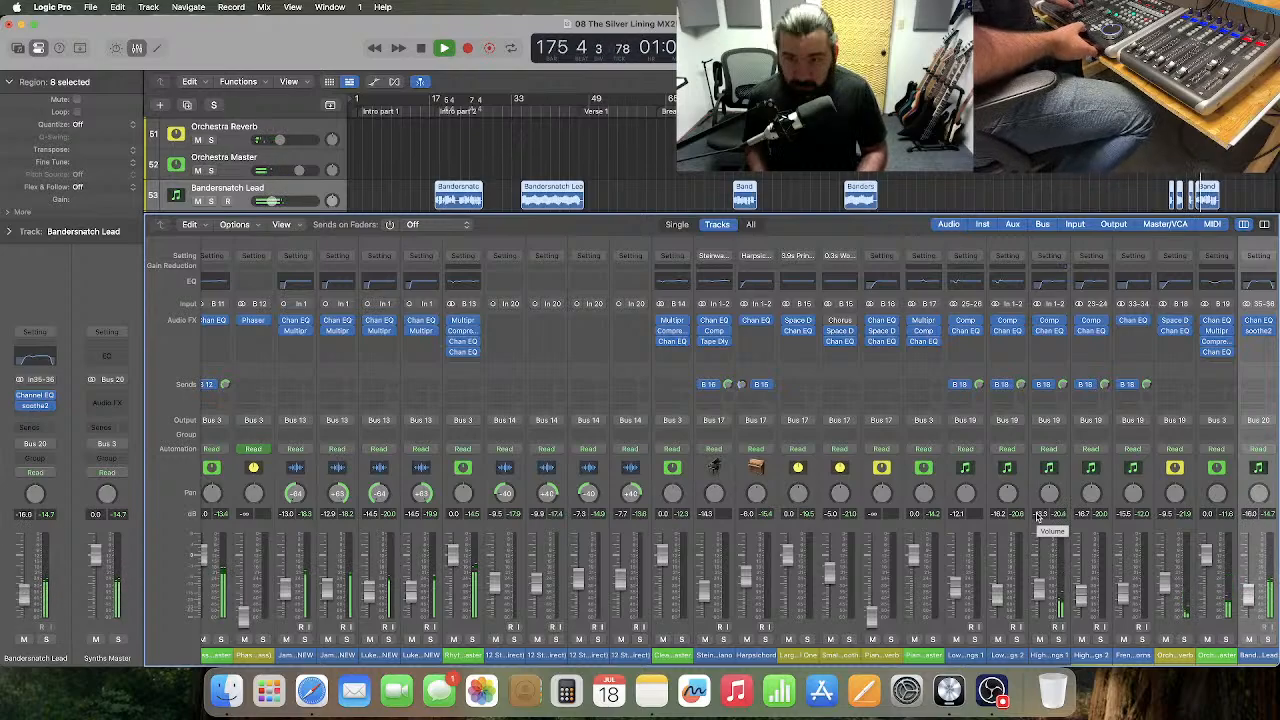
{"action": "key", "text": "s"}
{"action": "key", "text": "s"}
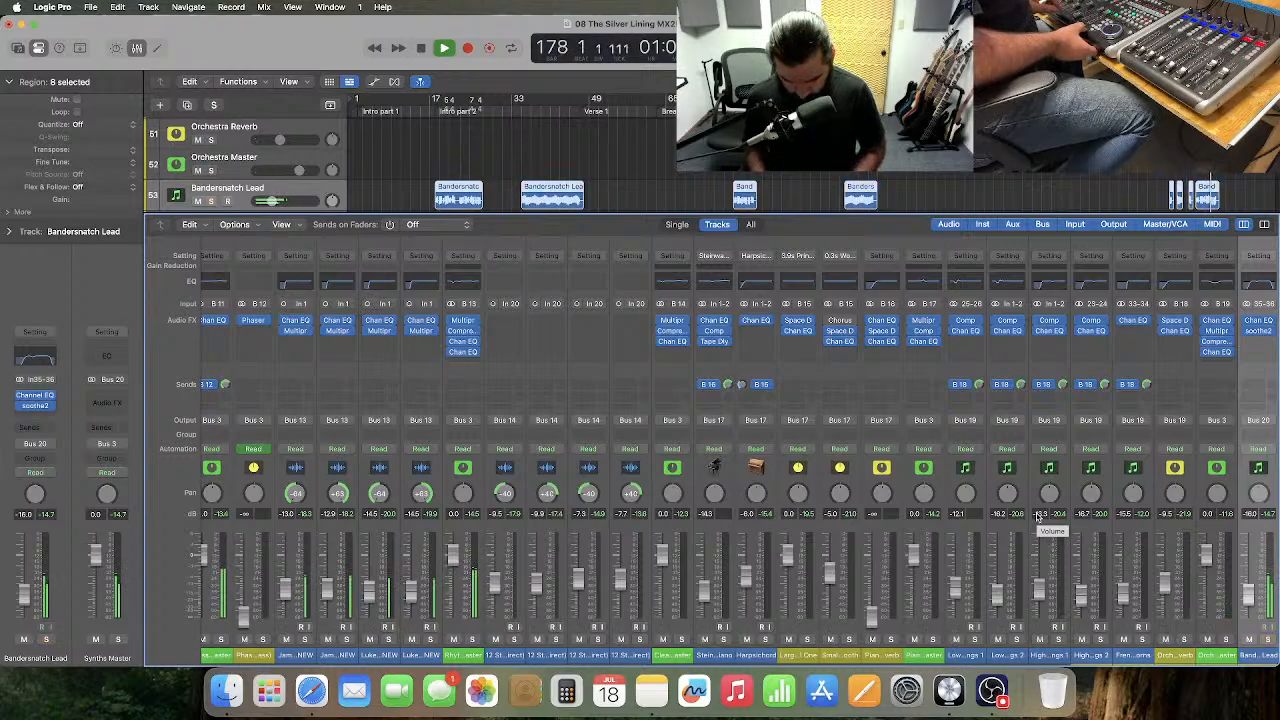
- Select the Lead (Sterling Translucent Black) track, stop playback and move the playhead back to bar 166
{"action": "key", "text": "Down"}
{"action": "key", "text": "Down"}
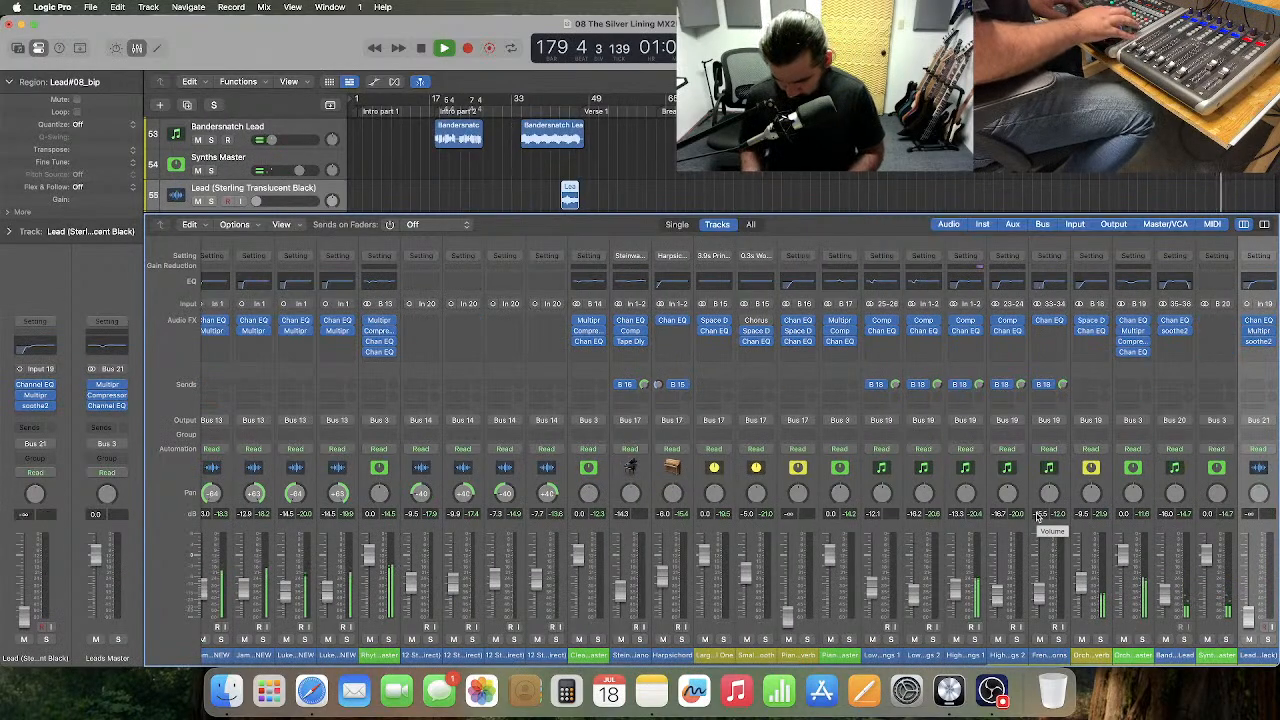
{"action": "key", "text": "space"}
{"action": "key", "text": "shift+comma"}
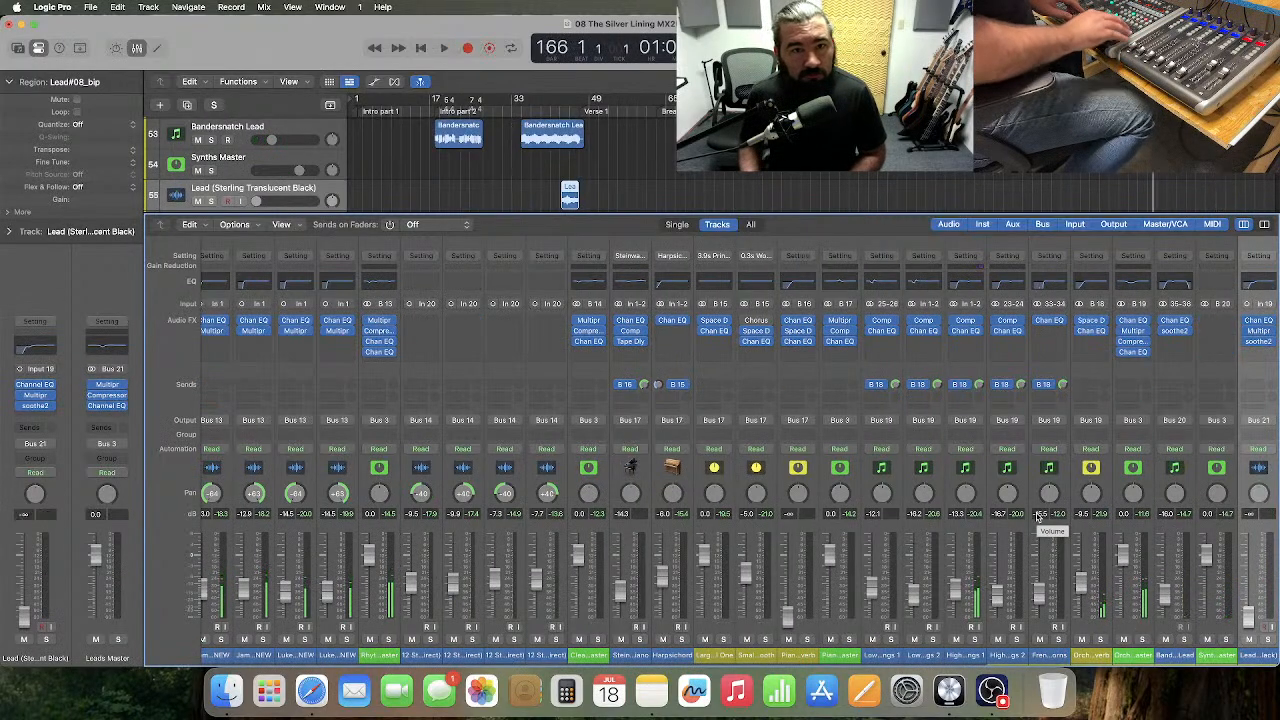
- Move the playhead forward, play the song and step down to the next background vocal track
{"action": "key", "text": "shift+period"}
{"action": "key", "text": "space"}
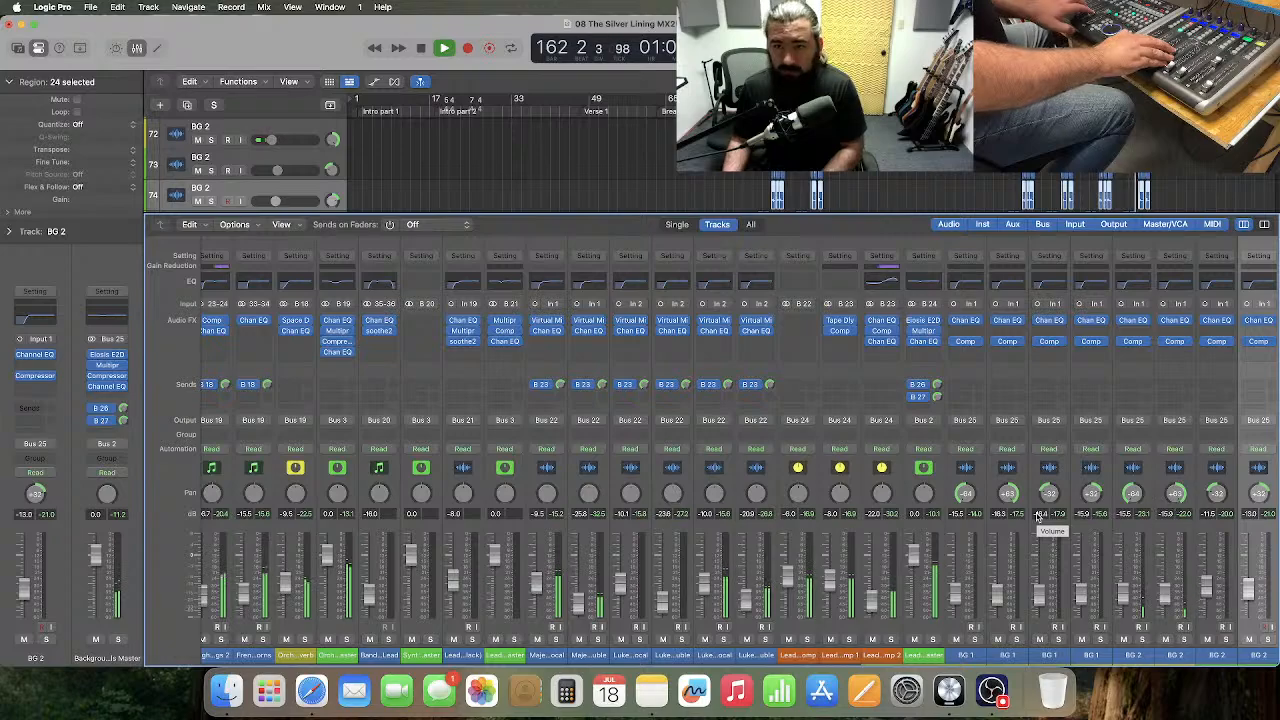
{"action": "key", "text": "Down"}
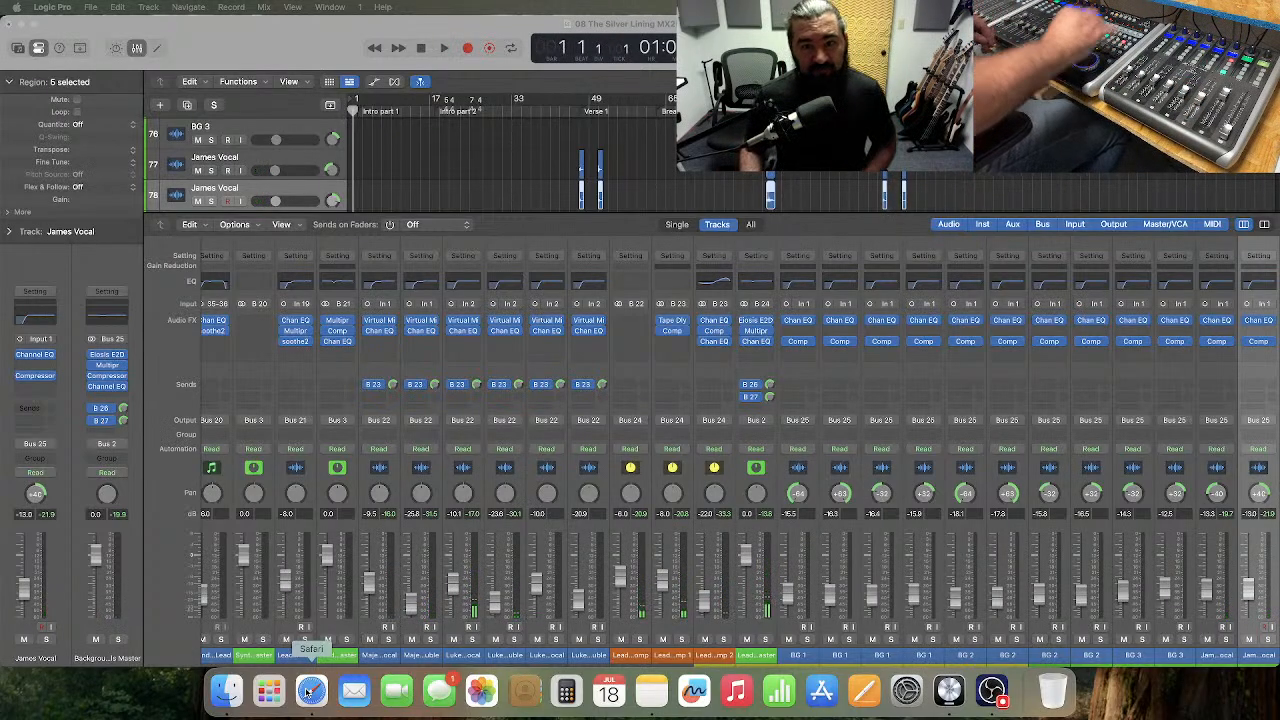
- Look over the mixer channel strips from the background vocals through the intro effects to the master buses
{"action": "scroll", "coordinate": [968, 532], "scroll_direction": "right", "scroll_amount": 4}
{"action": "scroll", "coordinate": [968, 532], "scroll_direction": "right", "scroll_amount": 4}
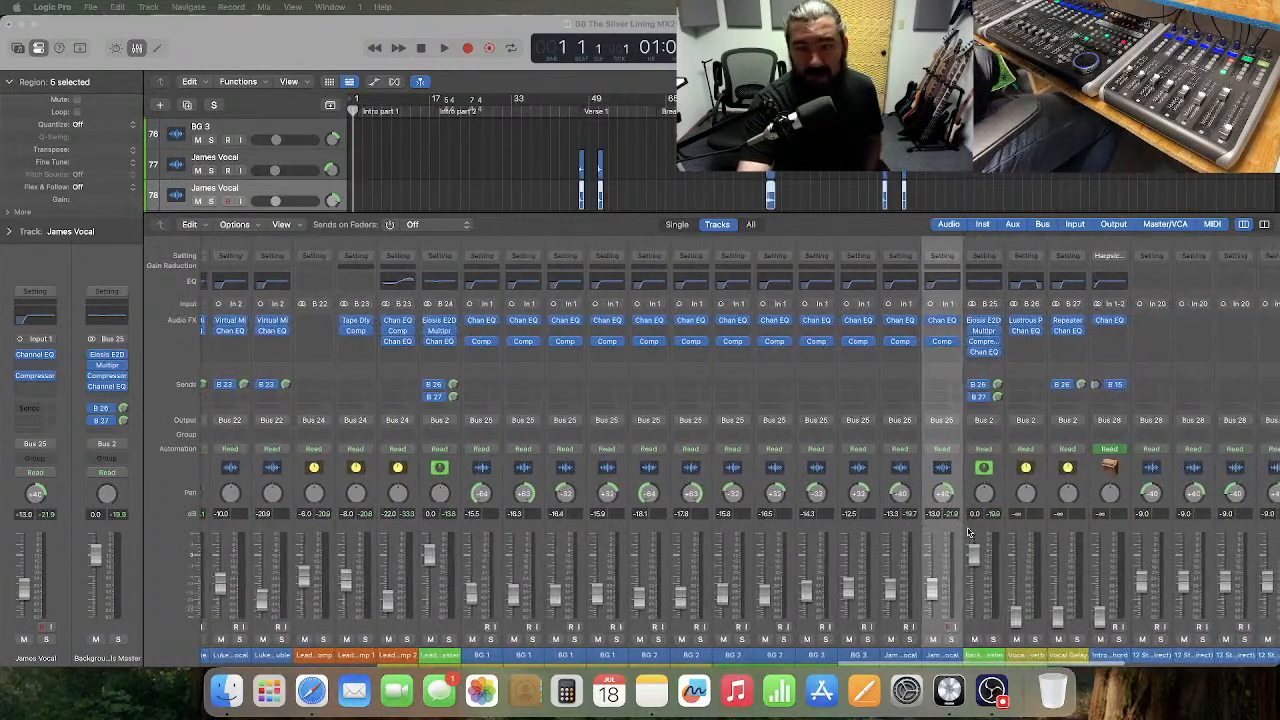
{"action": "scroll", "coordinate": [968, 532], "scroll_direction": "right", "scroll_amount": 8}
{"action": "scroll", "coordinate": [968, 532], "scroll_direction": "right", "scroll_amount": 3}
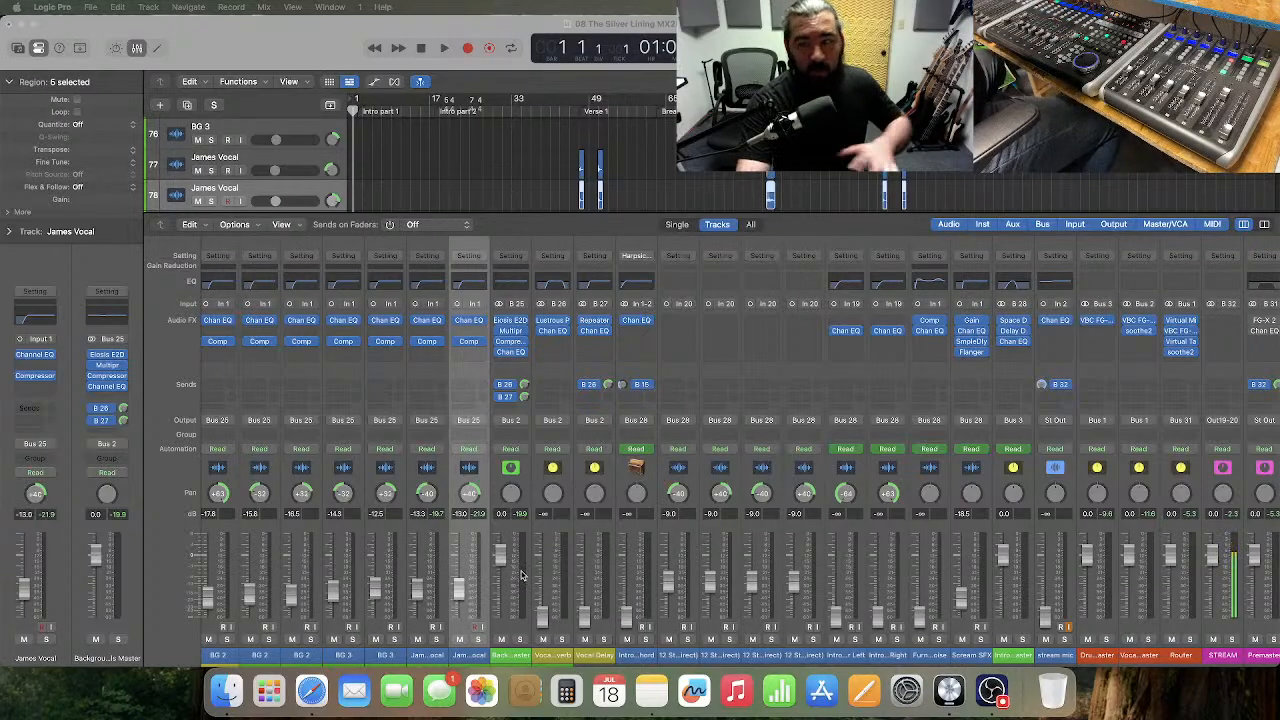
{"action": "scroll", "coordinate": [560, 555], "scroll_direction": "right", "scroll_amount": 4}
{"action": "scroll", "coordinate": [605, 538], "scroll_direction": "left", "scroll_amount": 4}
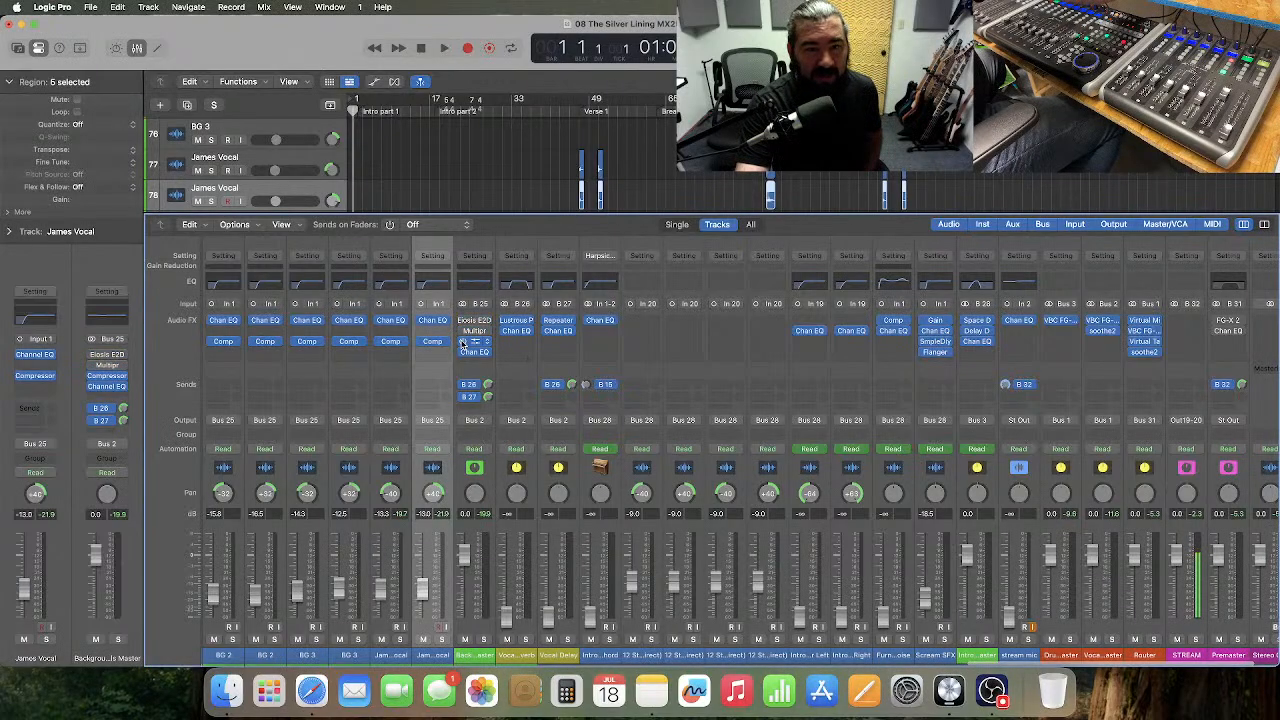
- Bypass the insert effects on the background vocals, lead vocals, lead and orchestra master buses
{"action": "scroll", "coordinate": [504, 392], "scroll_direction": "left", "scroll_amount": 10}
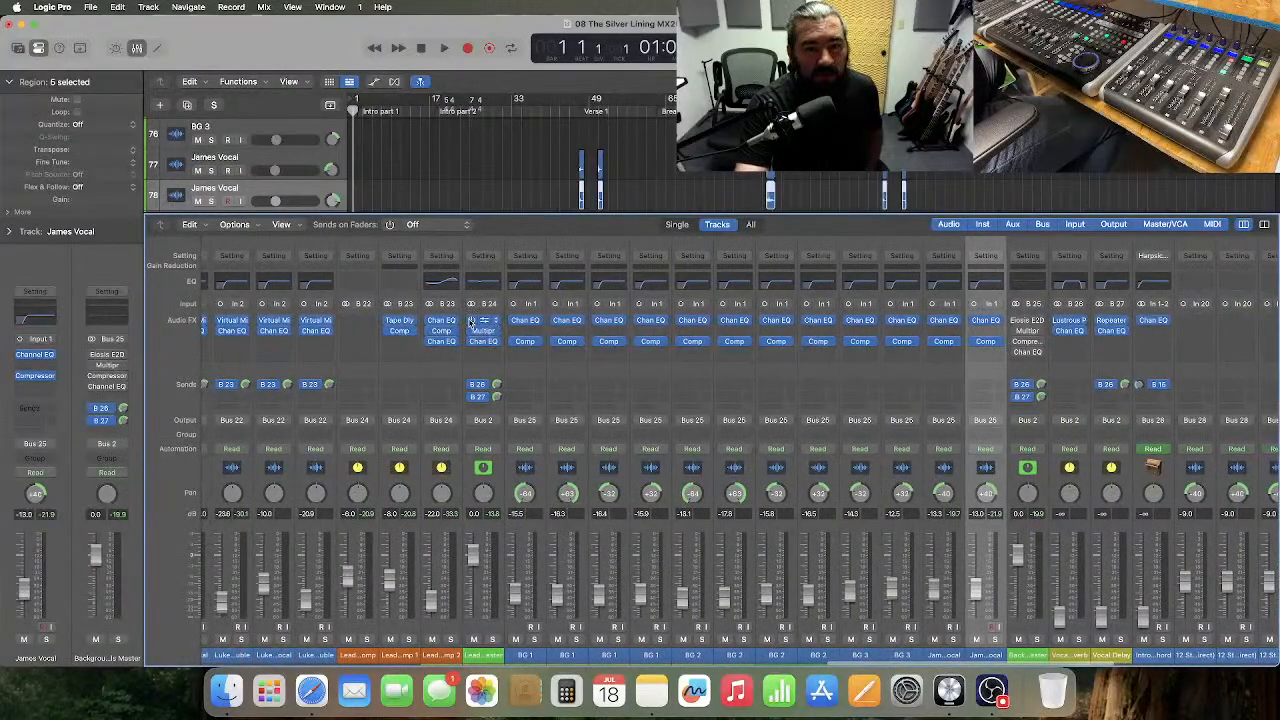
{"action": "scroll", "coordinate": [471, 343], "scroll_direction": "left", "scroll_amount": 6}
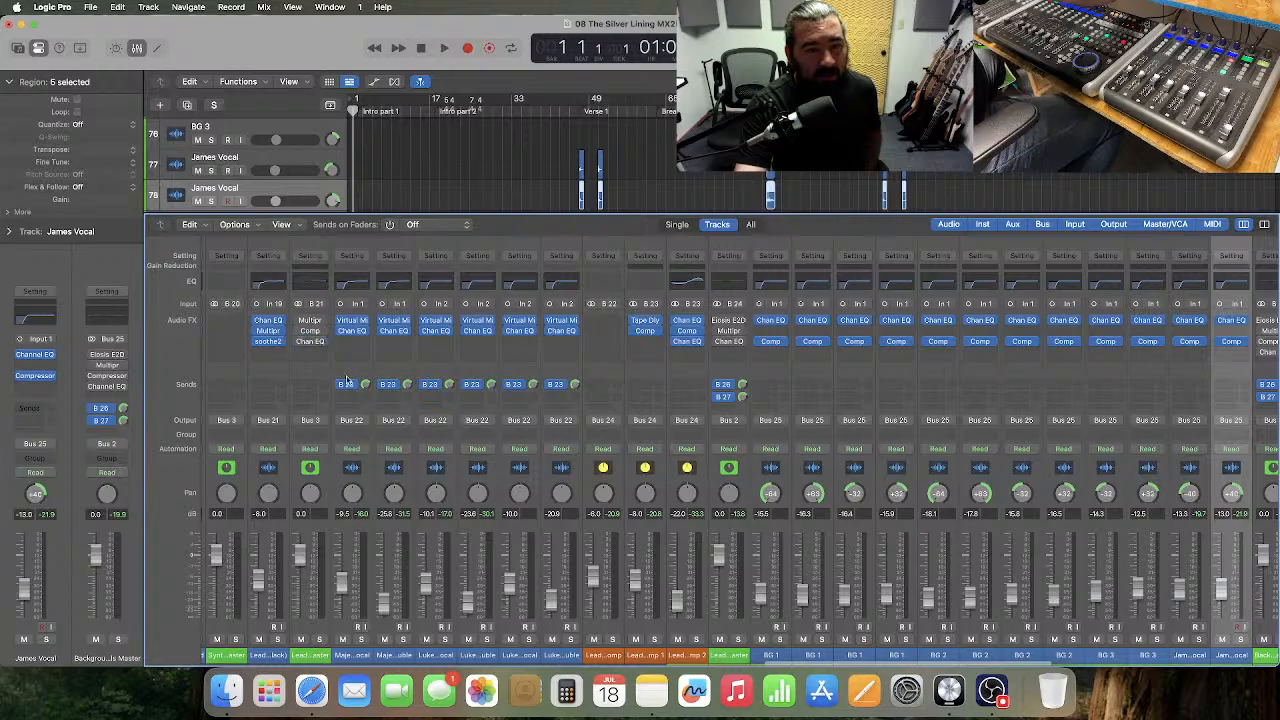
{"action": "scroll", "coordinate": [353, 385], "scroll_direction": "left", "scroll_amount": 2}
{"action": "scroll", "coordinate": [341, 385], "scroll_direction": "left", "scroll_amount": 2}
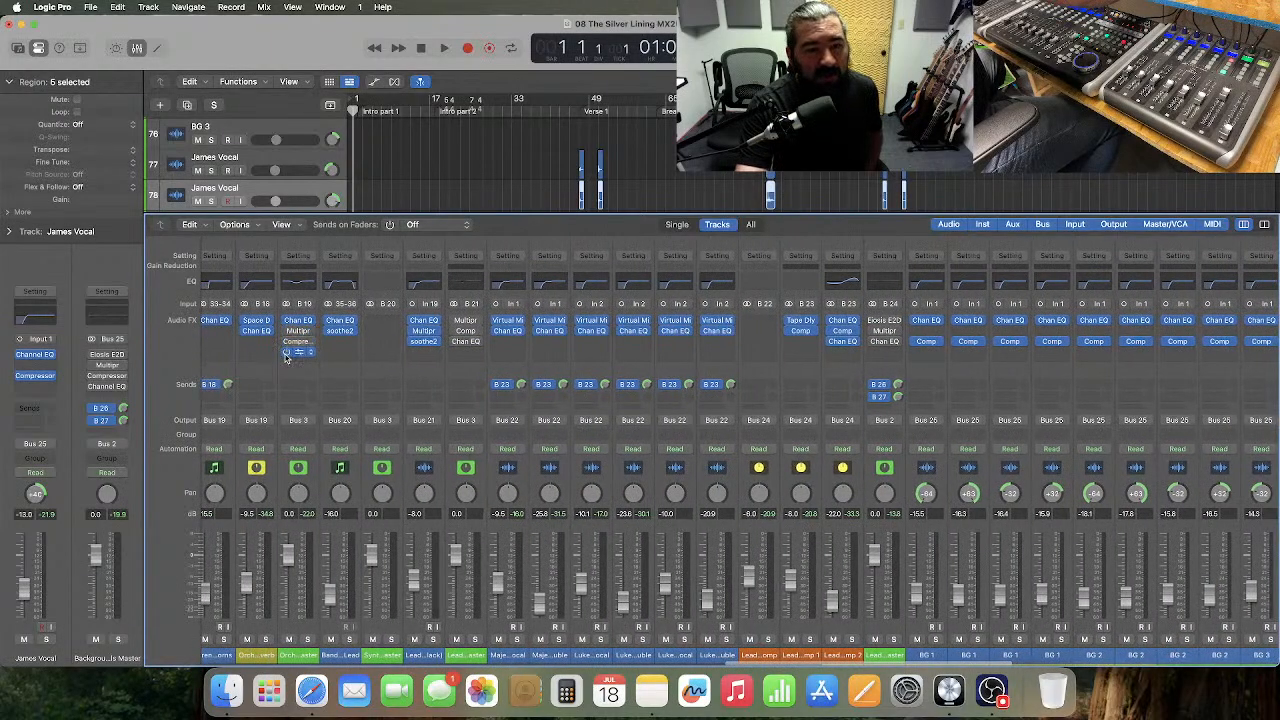
{"action": "scroll", "coordinate": [320, 390], "scroll_direction": "left", "scroll_amount": 7}
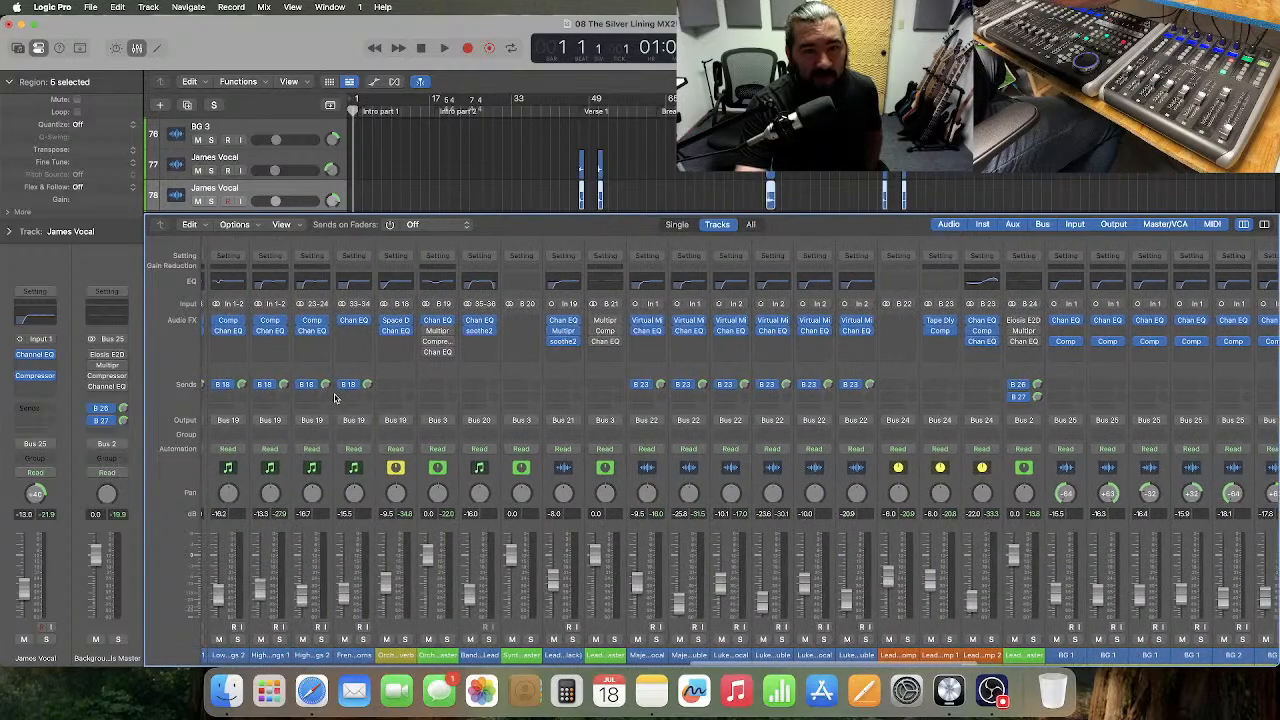
- Bypass the insert effects on the piano, clean guitar, rhythm guitar and bass master buses
{"action": "scroll", "coordinate": [335, 398], "scroll_direction": "left", "scroll_amount": 1}
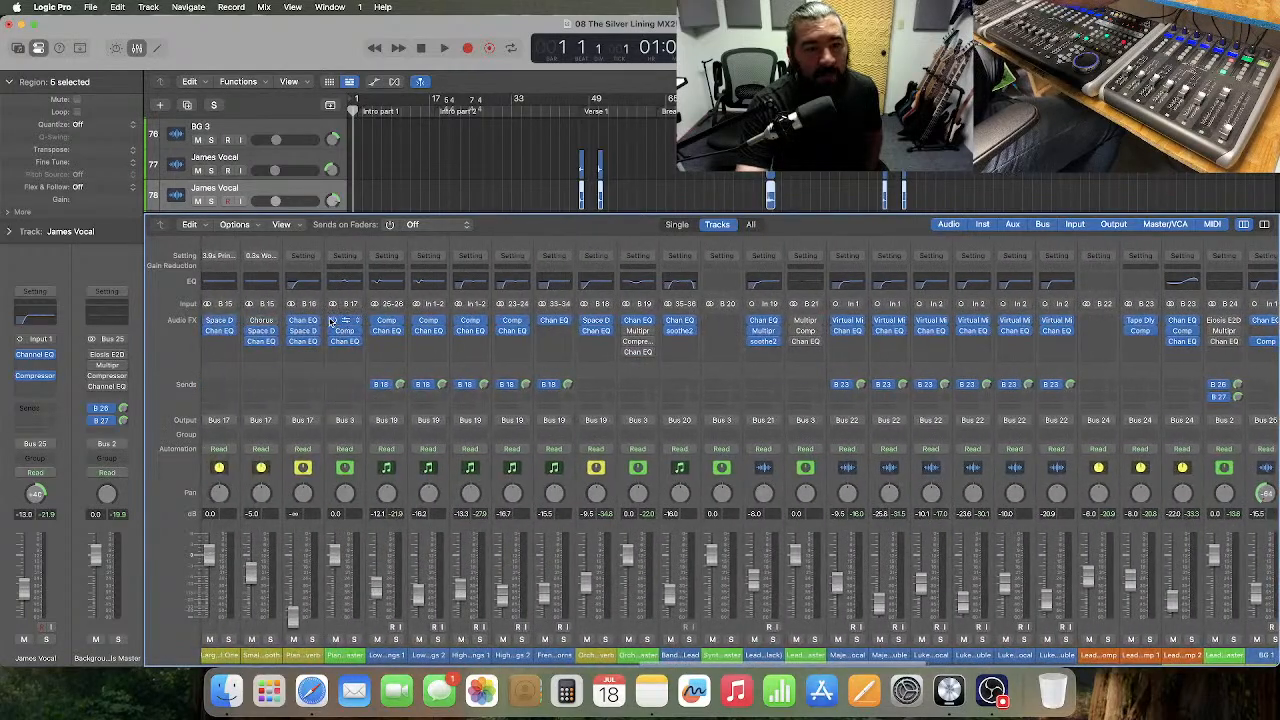
{"action": "scroll", "coordinate": [340, 348], "scroll_direction": "left", "scroll_amount": 6}
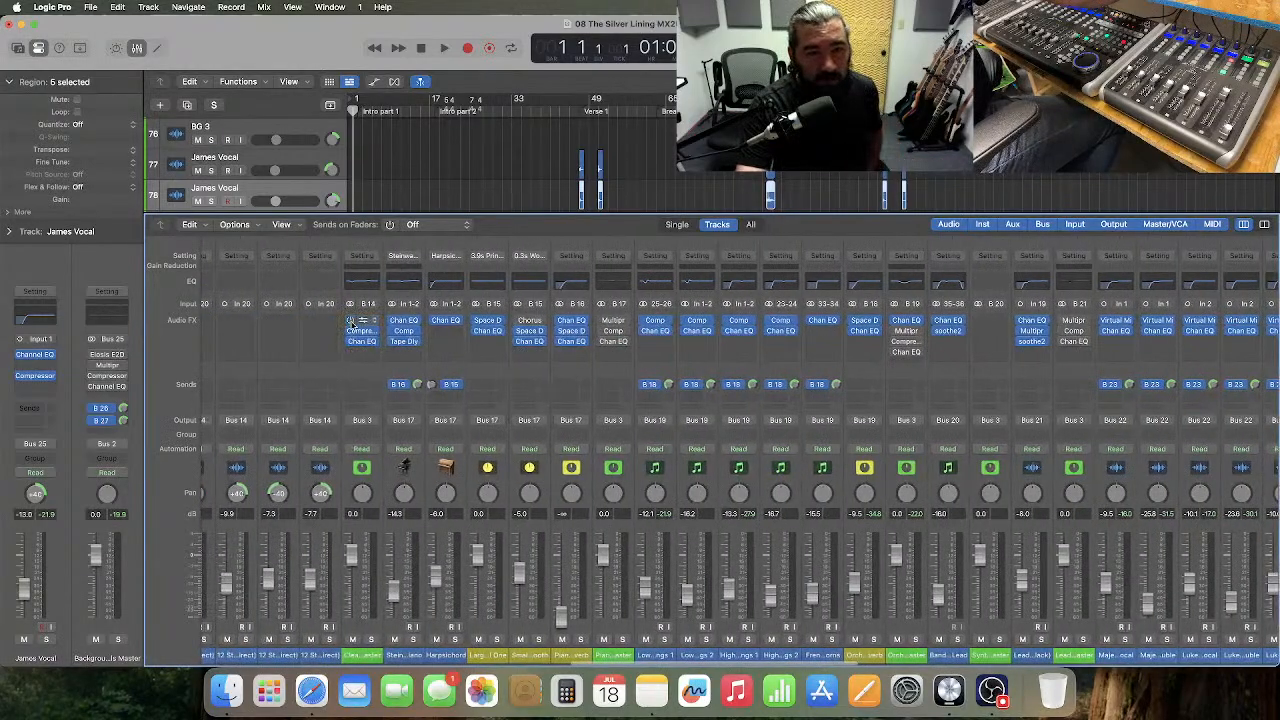
{"action": "scroll", "coordinate": [398, 384], "scroll_direction": "left", "scroll_amount": 8}
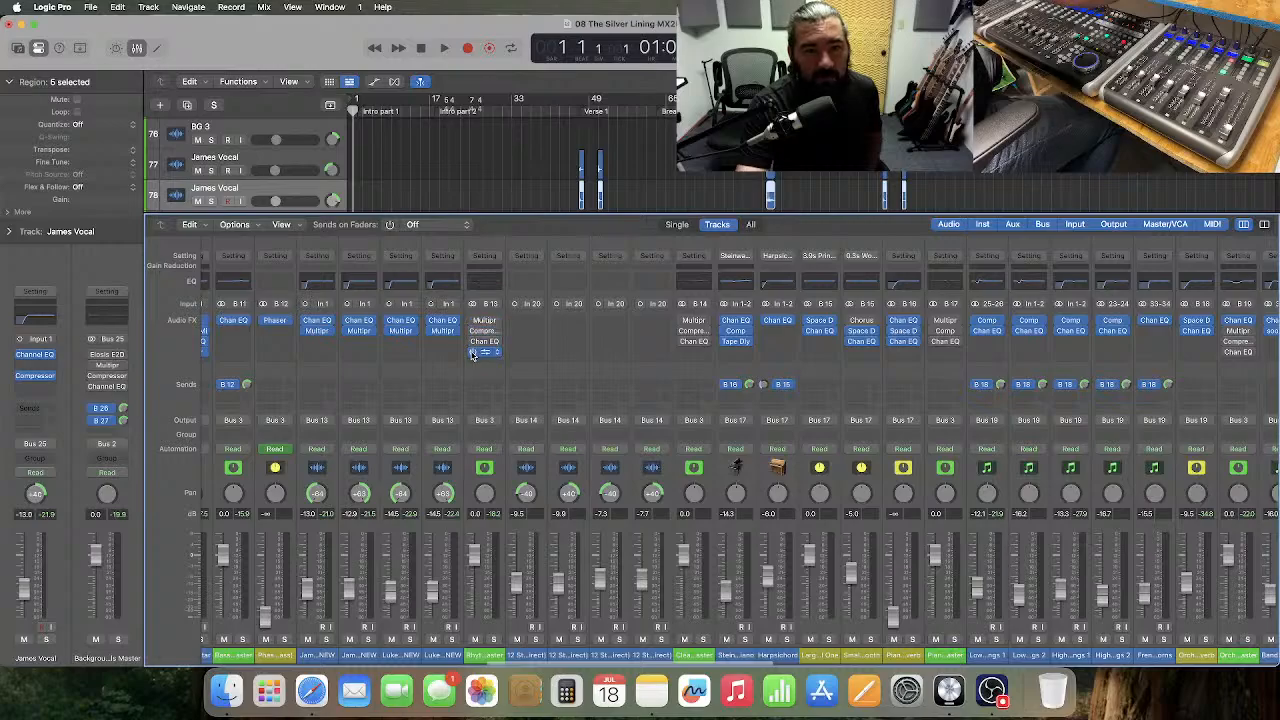
{"action": "scroll", "coordinate": [472, 360], "scroll_direction": "left", "scroll_amount": 2}
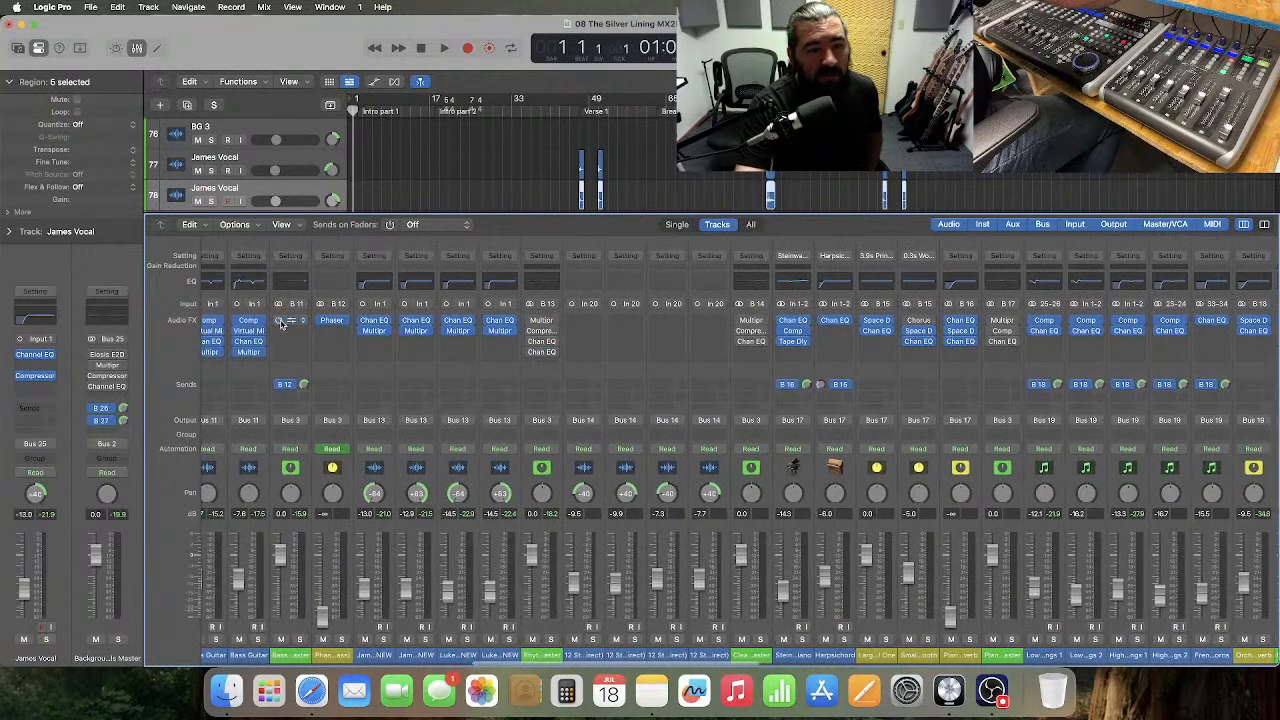
- Bypass the insert effects on the drum, overheads, toms and kick/snare master buses
{"action": "scroll", "coordinate": [283, 322], "scroll_direction": "left", "scroll_amount": 5}
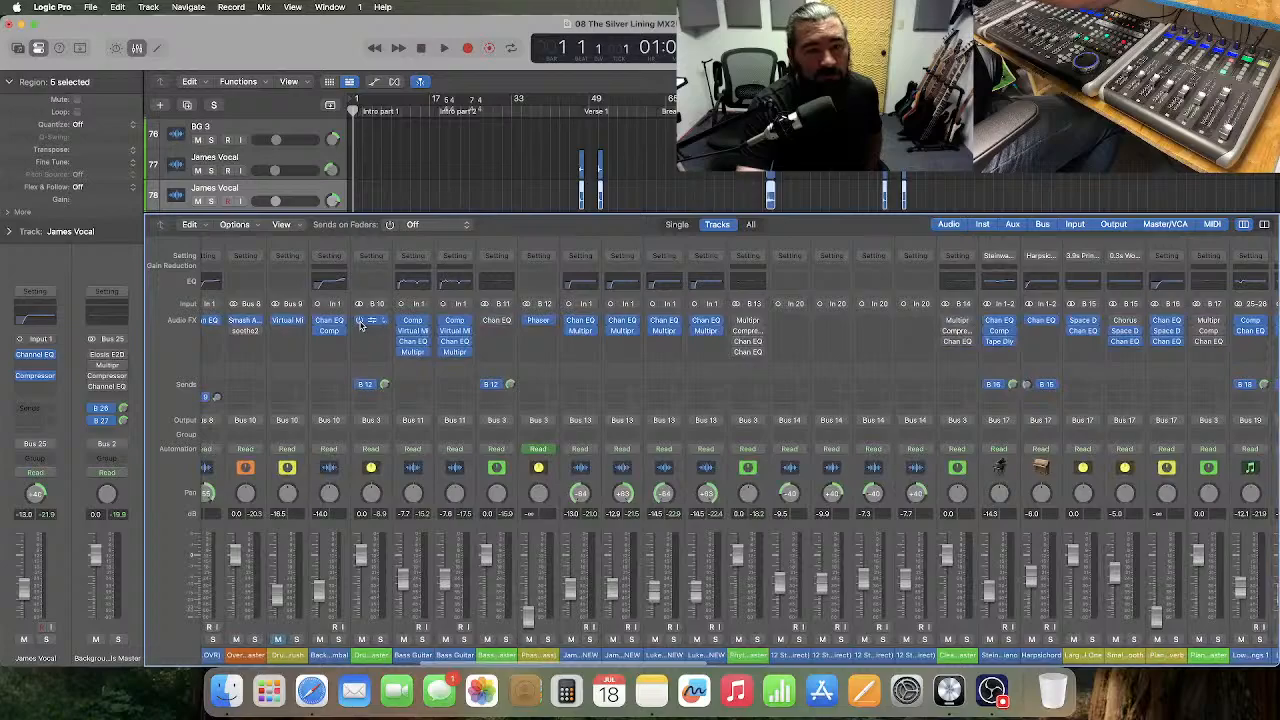
{"action": "scroll", "coordinate": [381, 370], "scroll_direction": "left", "scroll_amount": 3}
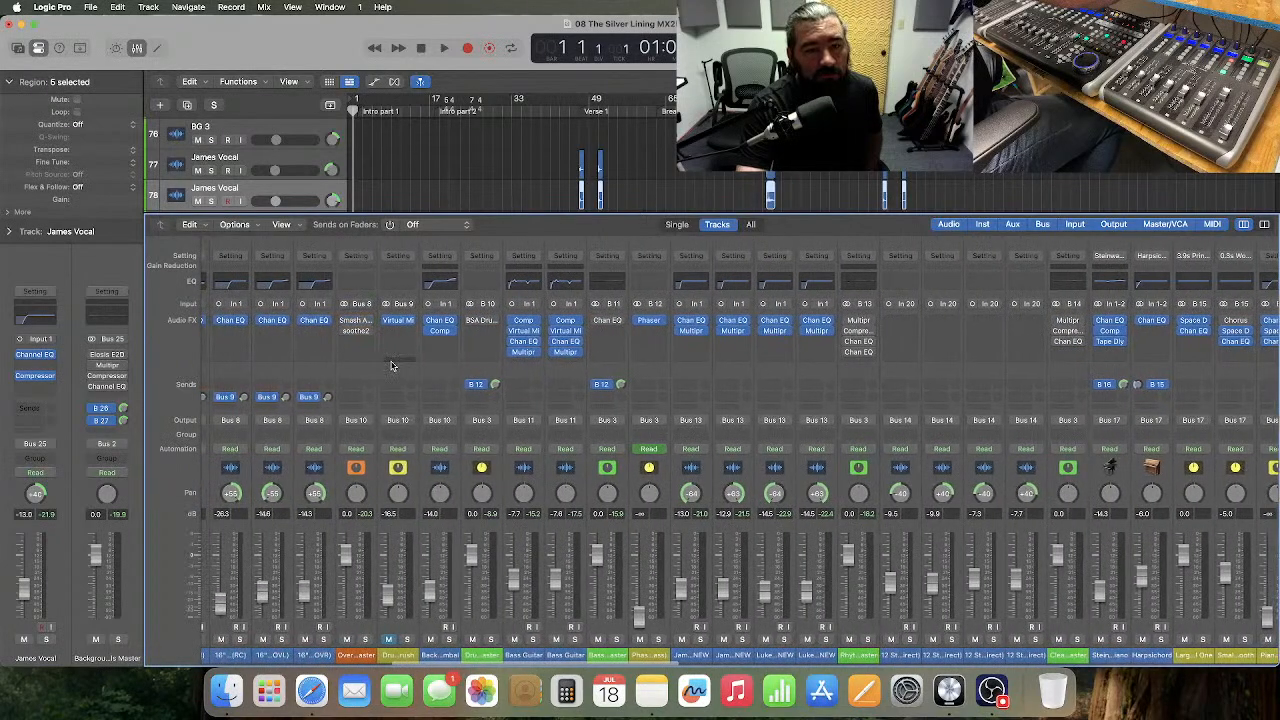
{"action": "scroll", "coordinate": [391, 365], "scroll_direction": "left", "scroll_amount": 7}
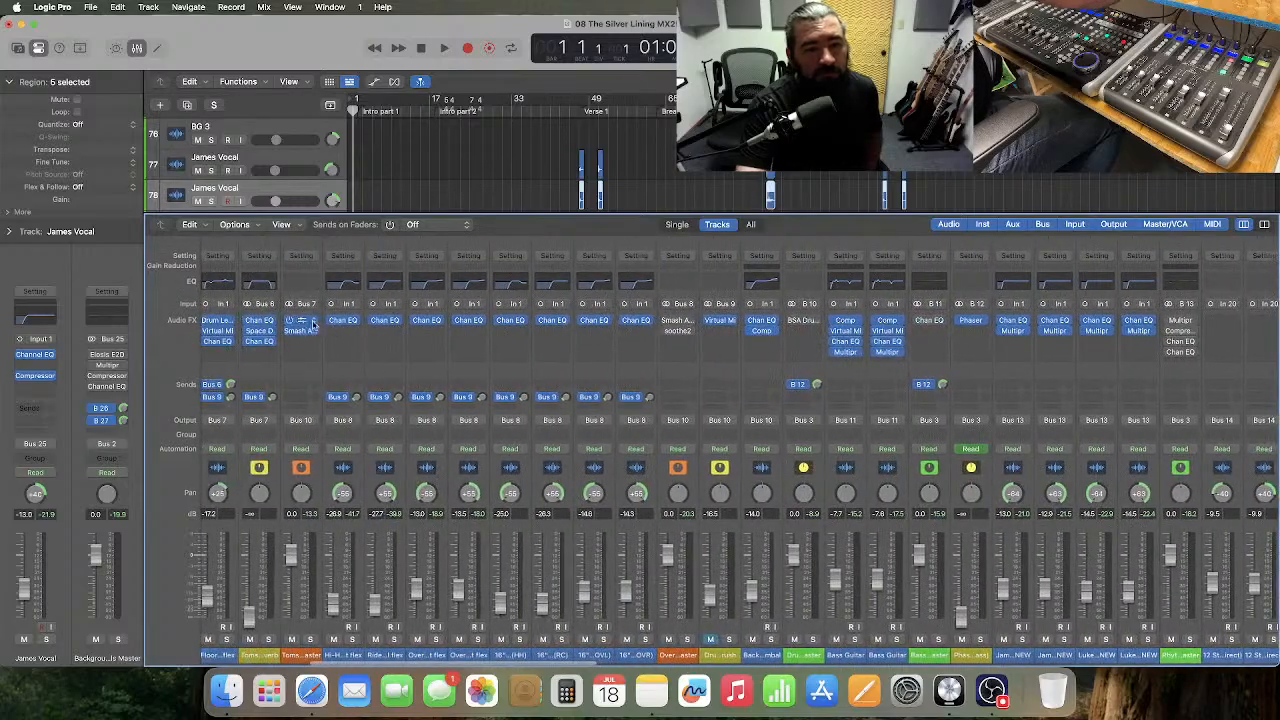
{"action": "scroll", "coordinate": [500, 416], "scroll_direction": "left", "scroll_amount": 9}
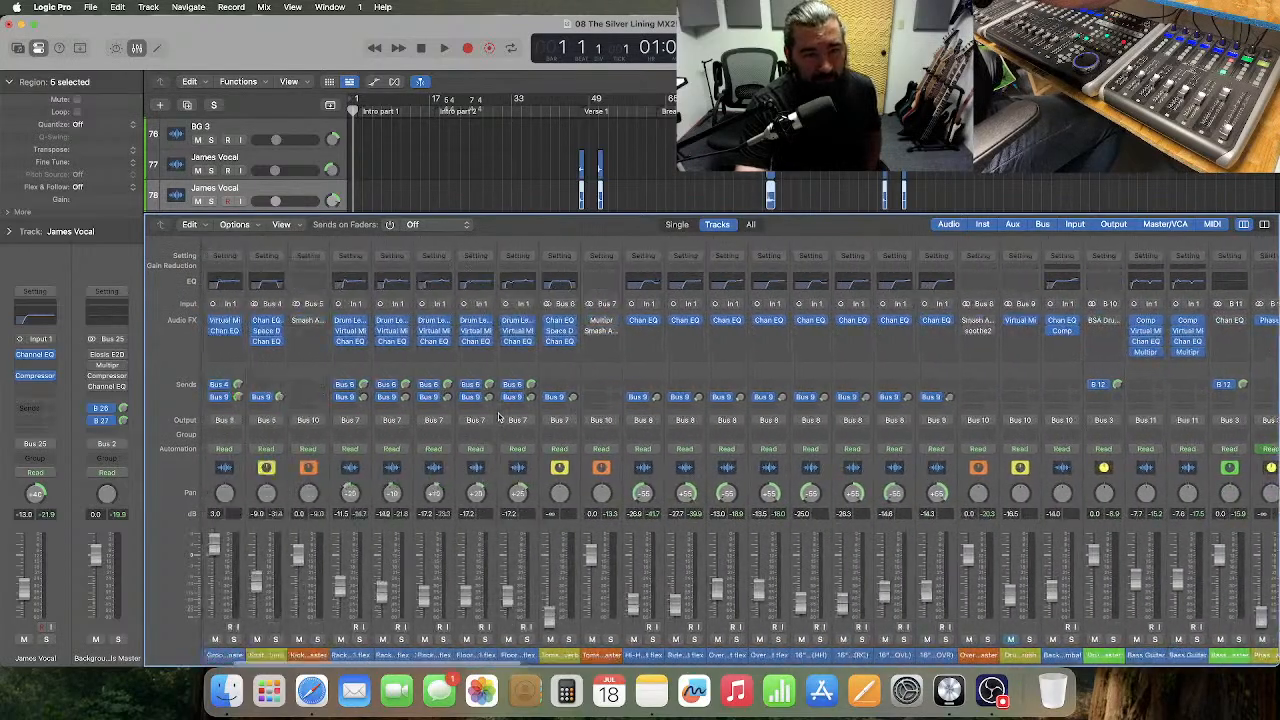
{"action": "scroll", "coordinate": [502, 418], "scroll_direction": "left", "scroll_amount": 1}
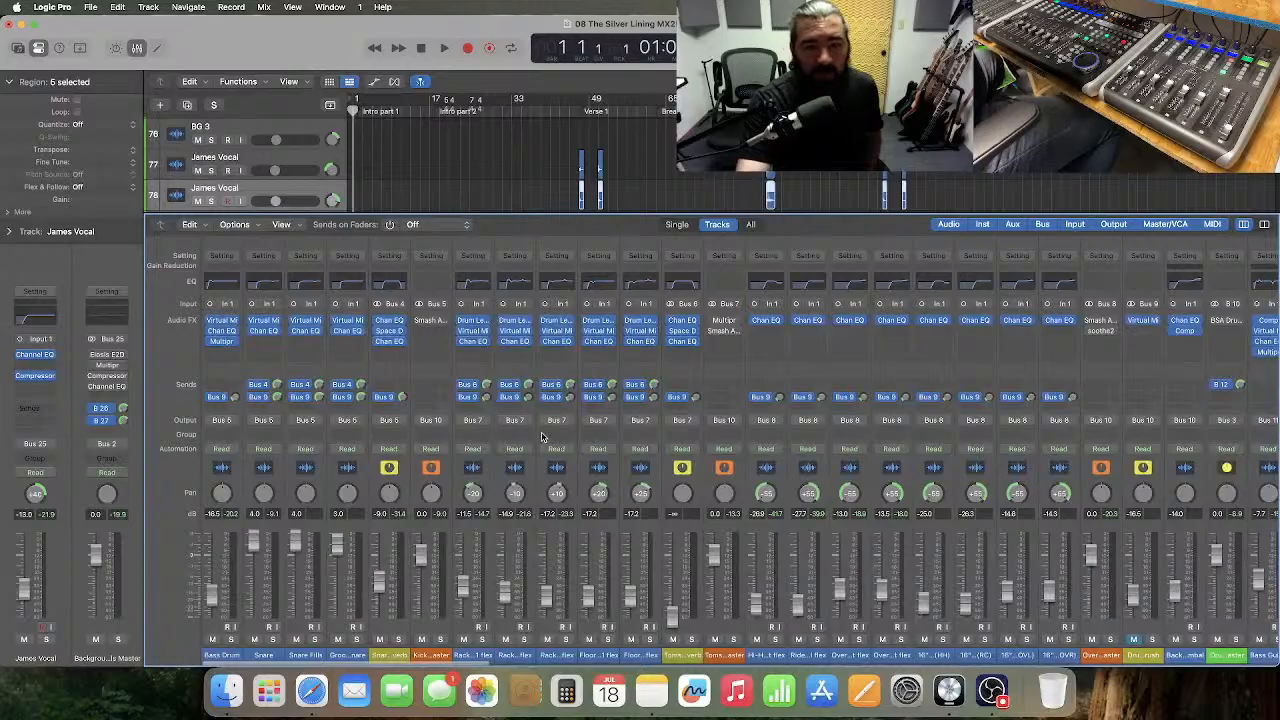
- Look over the mixer channel strips from the drums to the master output and return to the Bass Drum strip
{"action": "scroll", "coordinate": [545, 444], "scroll_direction": "right", "scroll_amount": 20}
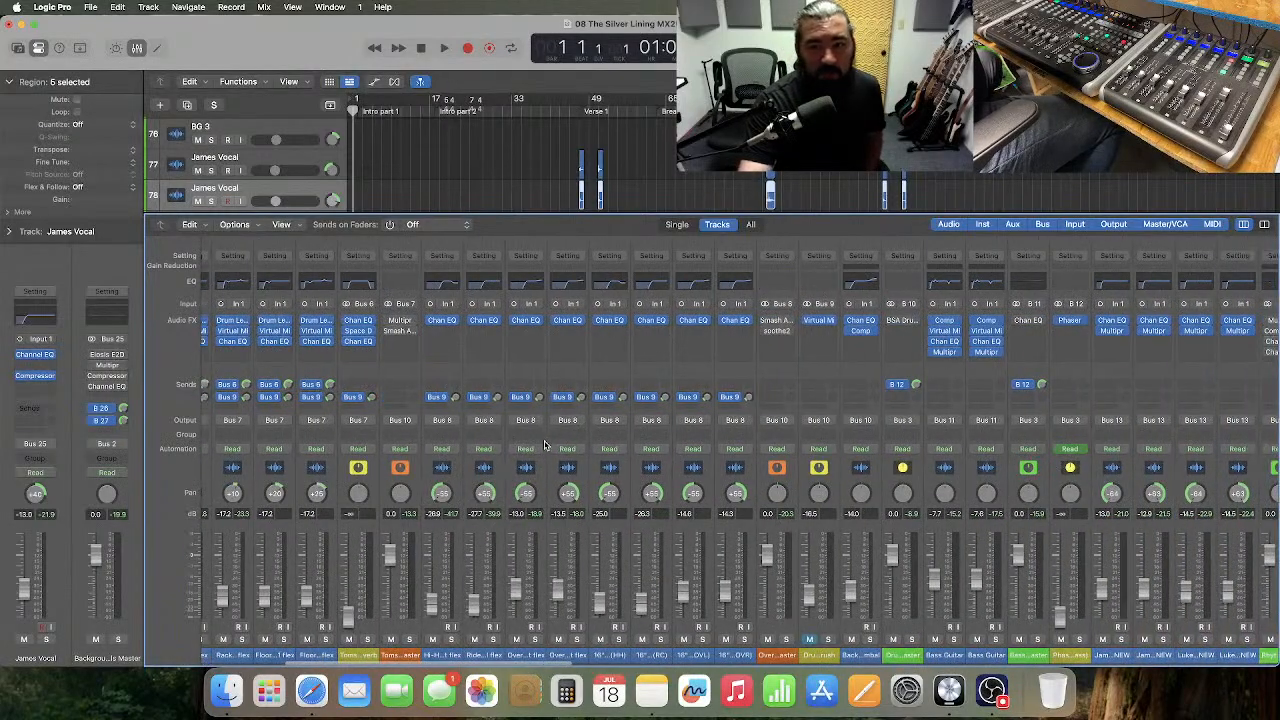
{"action": "scroll", "coordinate": [545, 444], "scroll_direction": "right", "scroll_amount": 4}
{"action": "scroll", "coordinate": [545, 444], "scroll_direction": "right", "scroll_amount": 20}
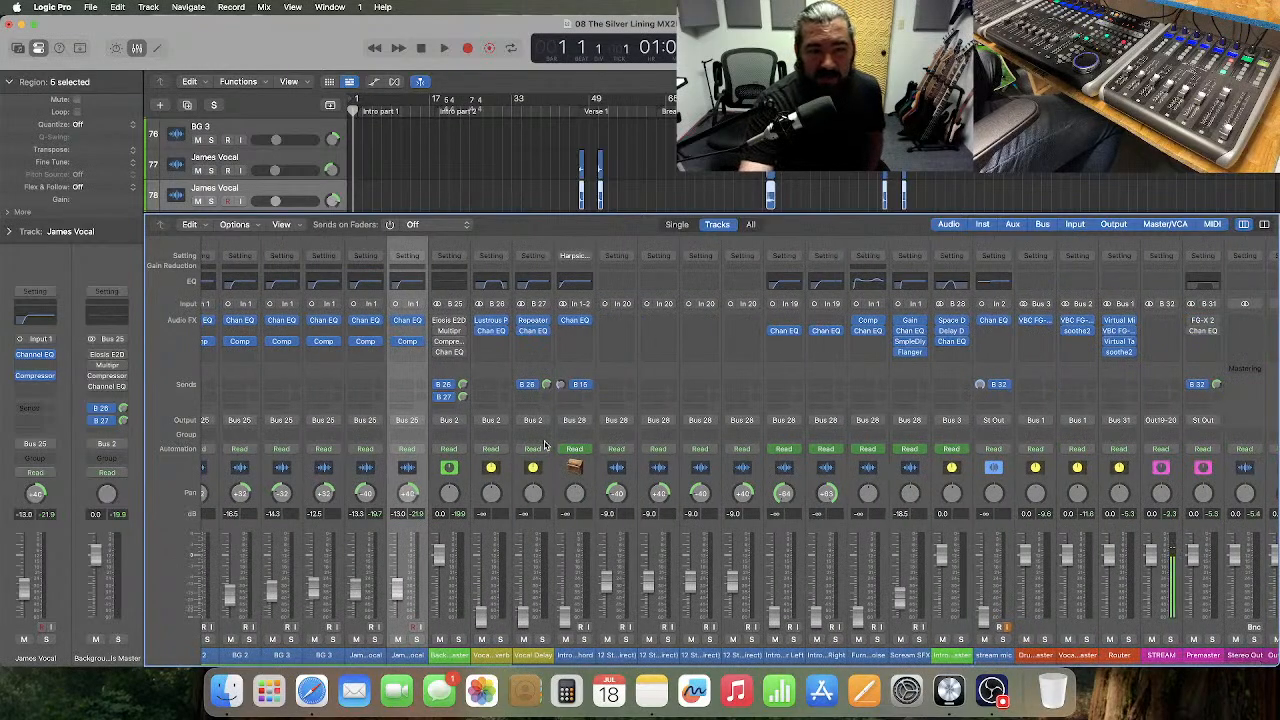
{"action": "scroll", "coordinate": [545, 444], "scroll_direction": "right", "scroll_amount": 2}
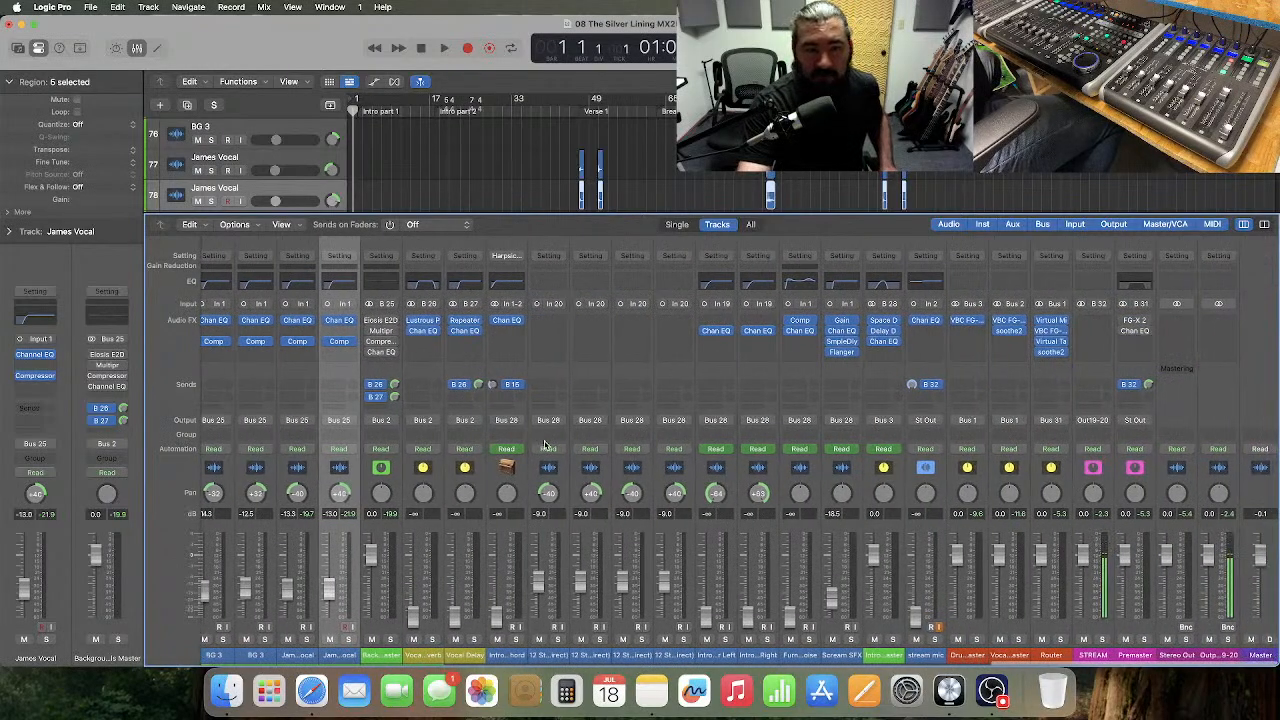
{"action": "scroll", "coordinate": [545, 444], "scroll_direction": "right", "scroll_amount": 1}
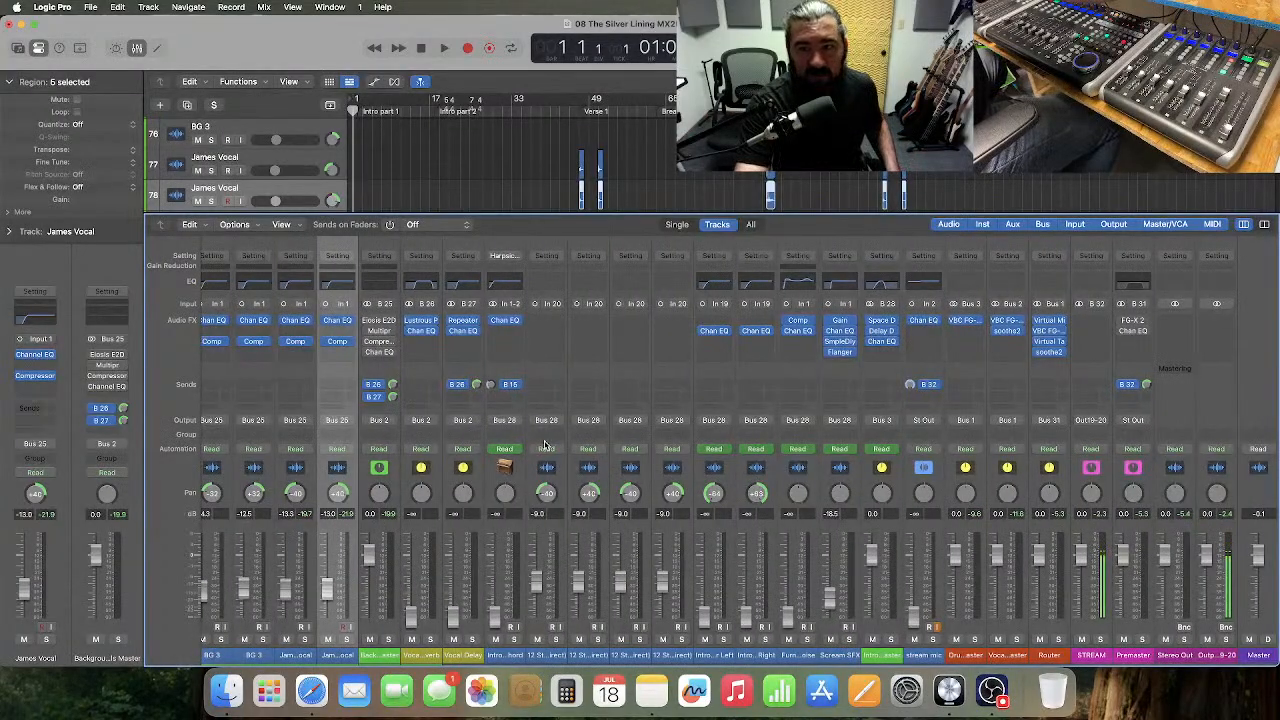
{"action": "scroll", "coordinate": [545, 444], "scroll_direction": "left", "scroll_amount": 15}
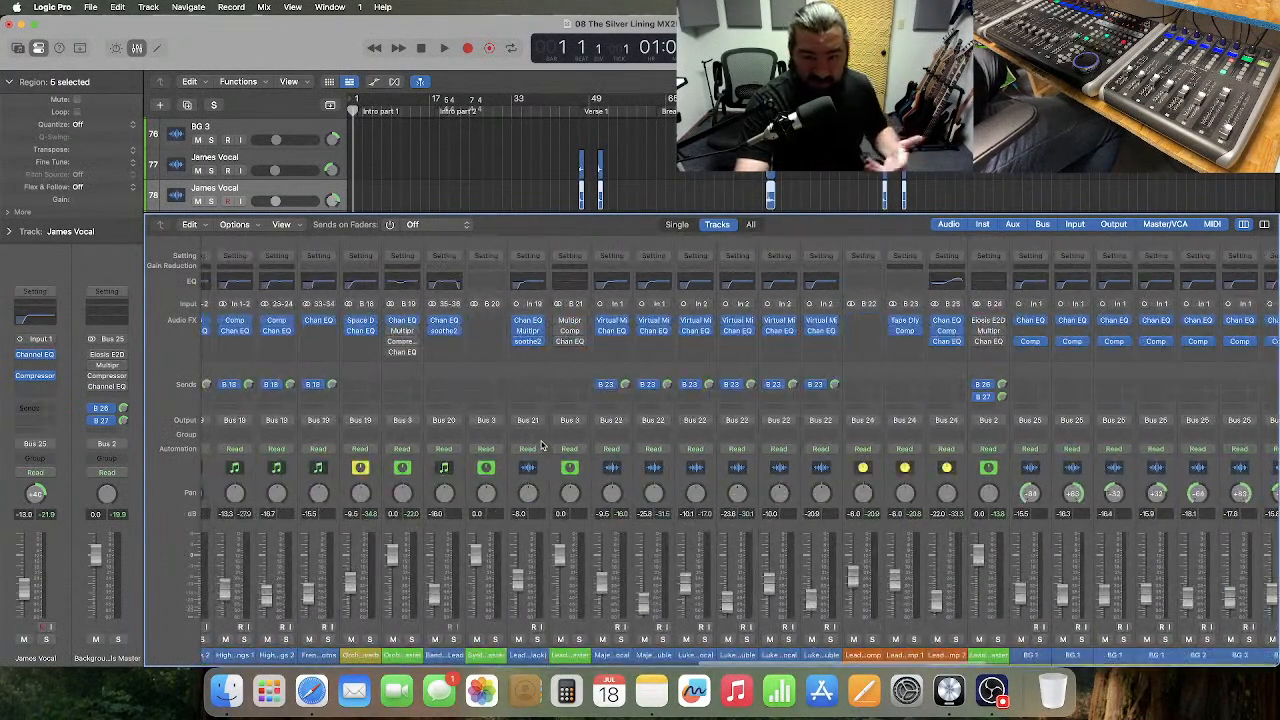
{"action": "scroll", "coordinate": [541, 444], "scroll_direction": "left", "scroll_amount": 15}
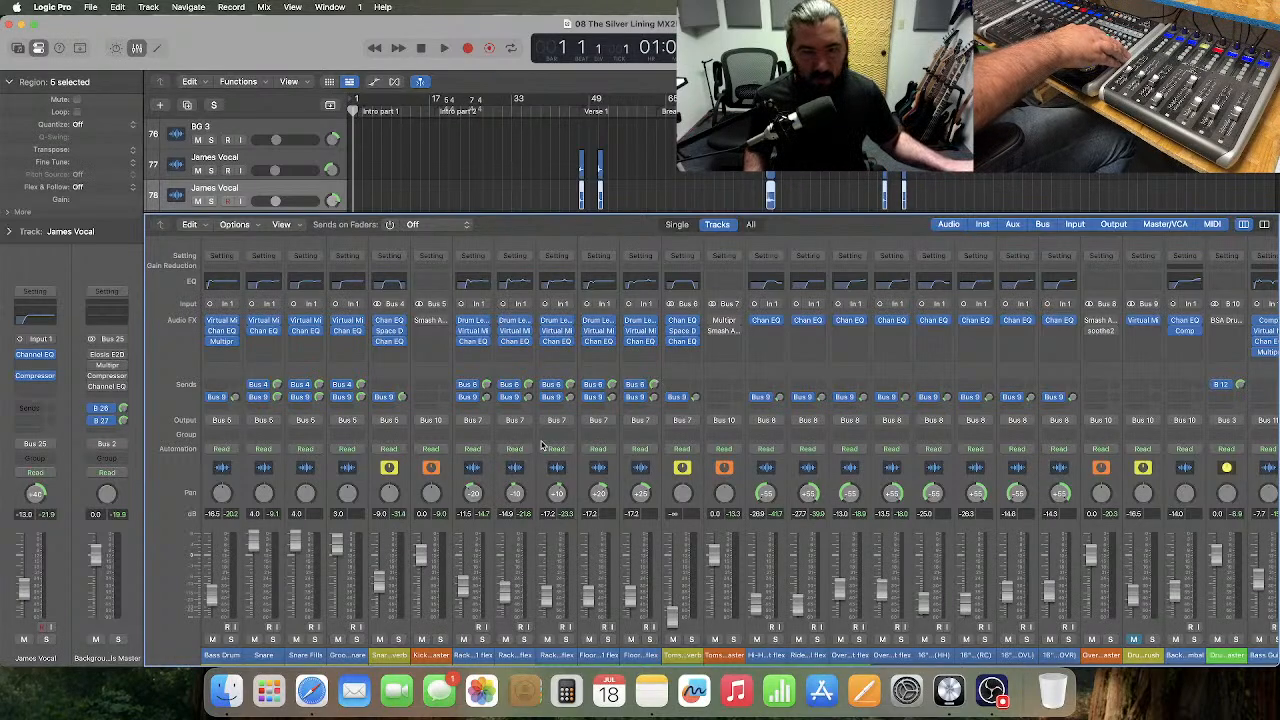
- Play the song from bar 1 and check the levels from the drums through the intro effects and master buses to the guitars
{"action": "key", "text": "space"}
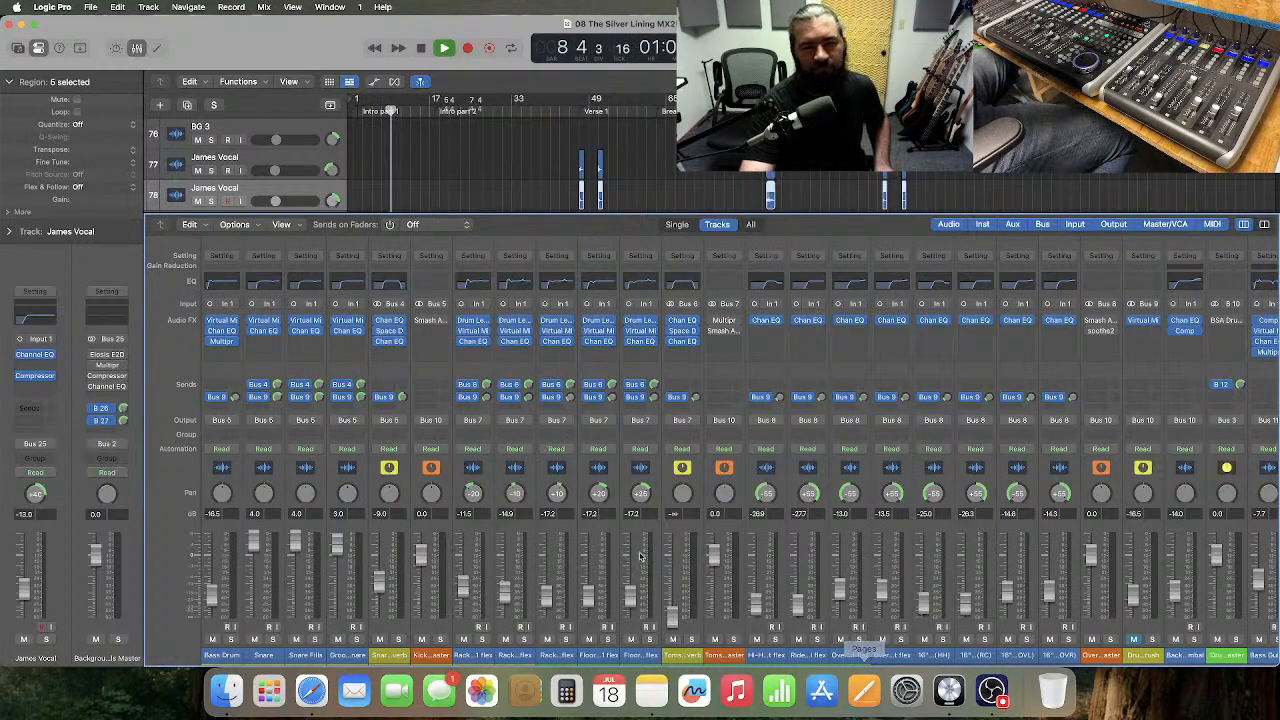
{"action": "scroll", "coordinate": [634, 562], "scroll_direction": "right", "scroll_amount": 1}
{"action": "scroll", "coordinate": [634, 562], "scroll_direction": "right", "scroll_amount": 8}
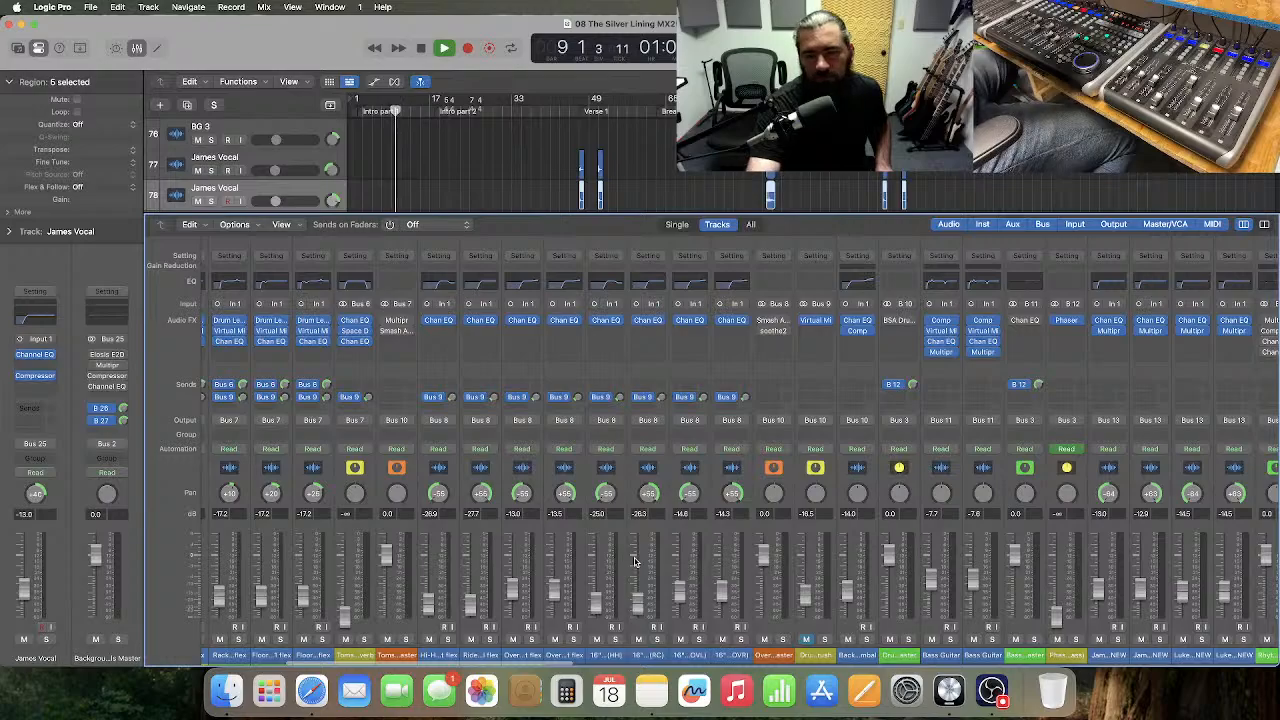
{"action": "scroll", "coordinate": [634, 562], "scroll_direction": "right", "scroll_amount": 20}
{"action": "scroll", "coordinate": [634, 562], "scroll_direction": "right", "scroll_amount": 20}
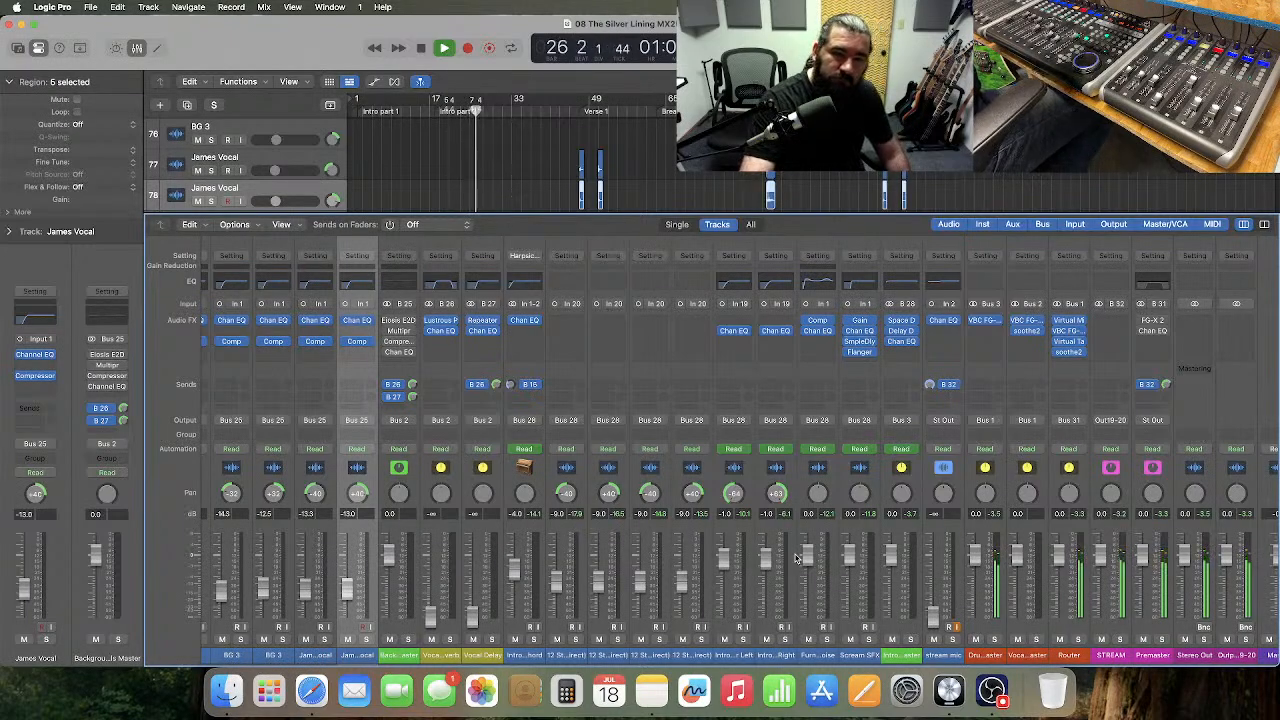
{"action": "scroll", "coordinate": [797, 558], "scroll_direction": "left", "scroll_amount": 10}
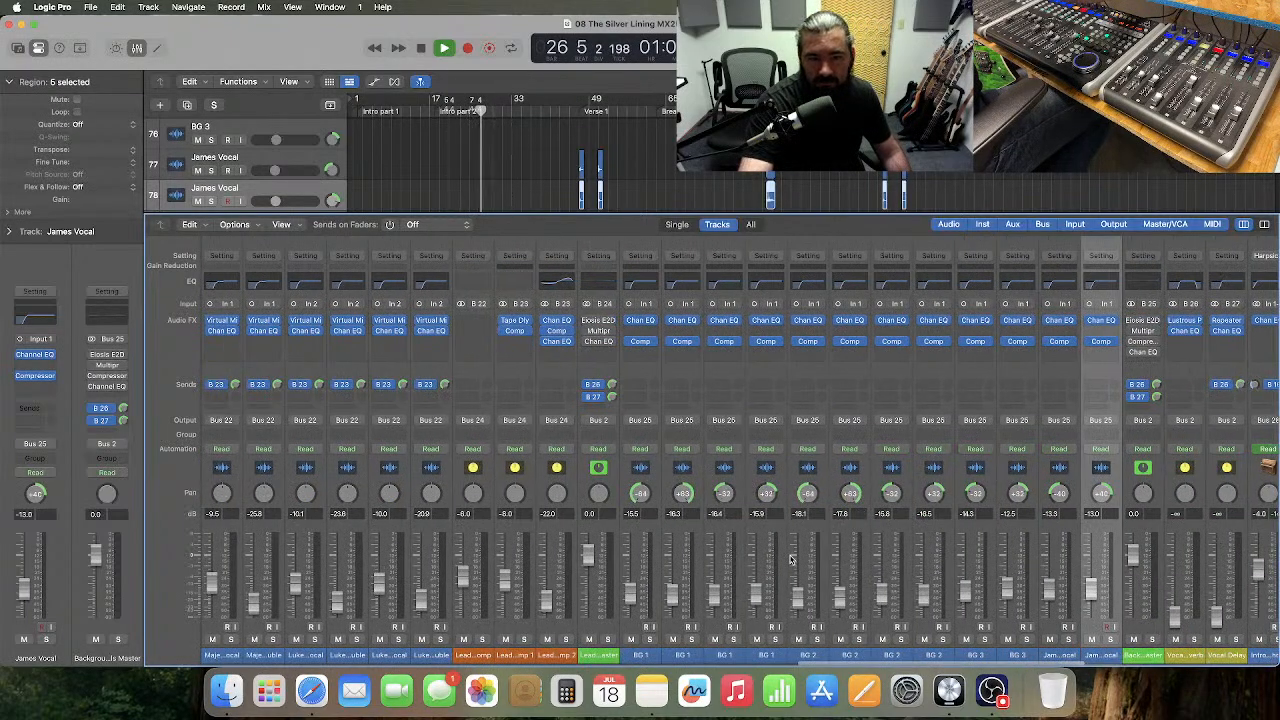
{"action": "scroll", "coordinate": [790, 560], "scroll_direction": "left", "scroll_amount": 10}
{"action": "scroll", "coordinate": [793, 561], "scroll_direction": "left", "scroll_amount": 2}
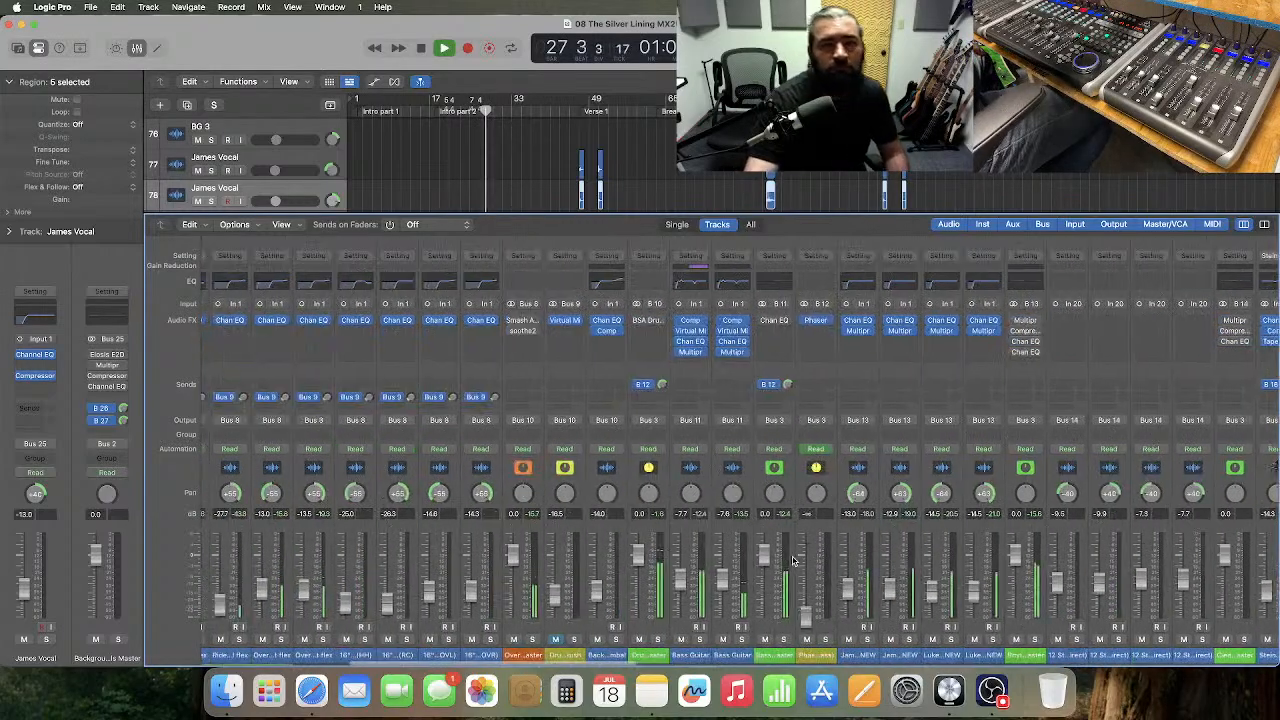
- Switch to Messages, close it again and return to the Logic Pro project
{"action": "left_click", "coordinate": [440, 690]}
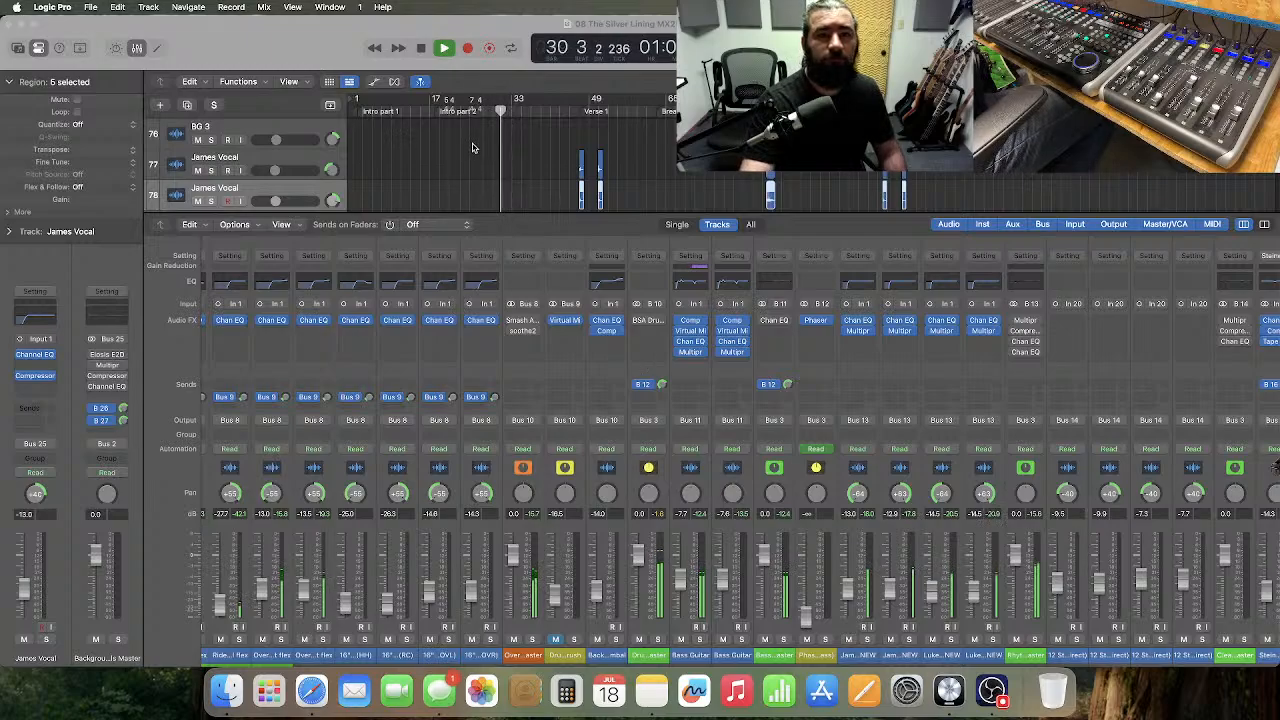
{"action": "left_click_drag", "start_coordinate": [300, 88], "coordinate": [1279, 212]}
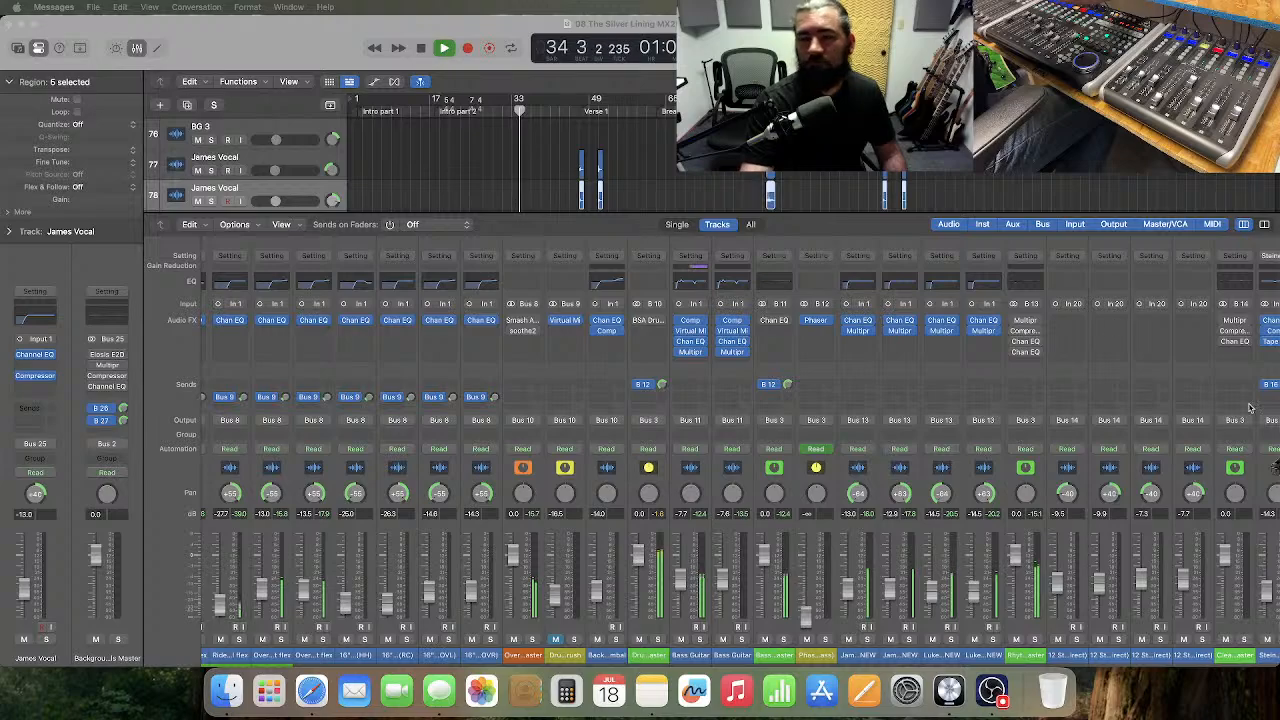
{"action": "right_click", "coordinate": [448, 686]}
{"action": "left_click", "coordinate": [434, 646]}
{"action": "left_click", "coordinate": [476, 200]}
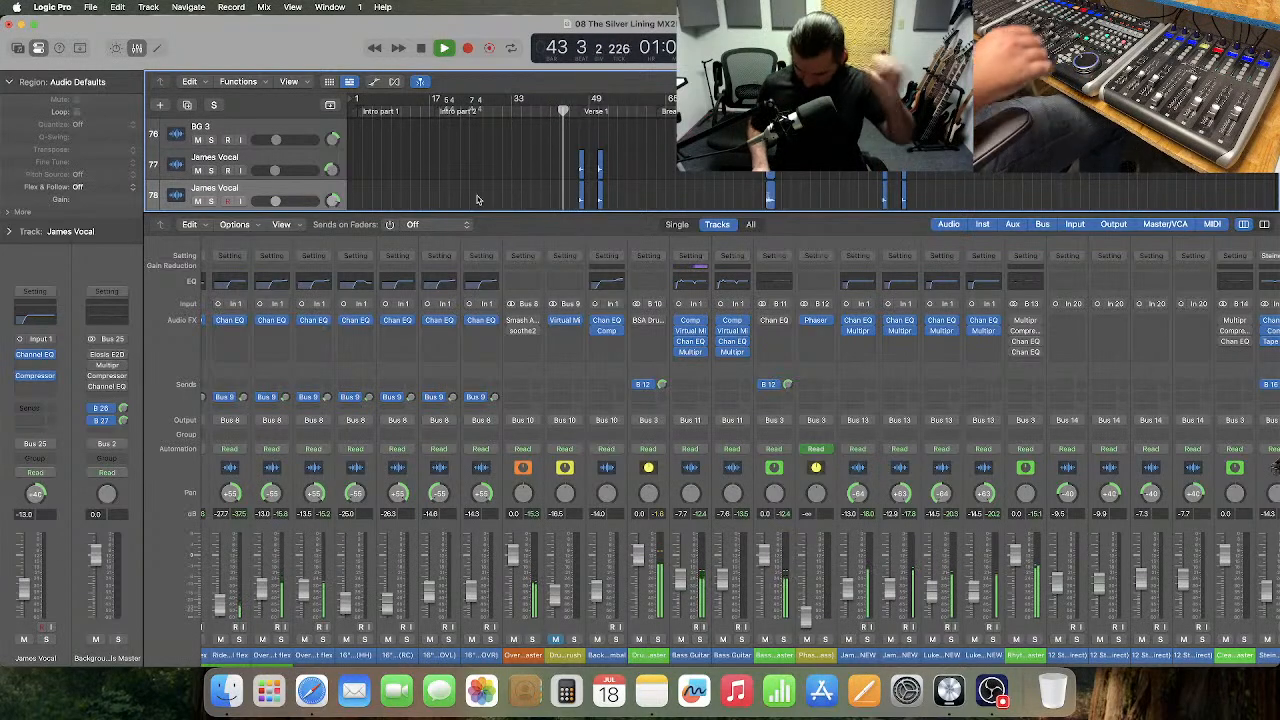
- Set rack tom 2 to -15 dB, lower toms to -17, hi-hat, ride, HH and RC mics to -25, overheads and OVL/OVR mics to -13
{"action": "scroll", "coordinate": [628, 488], "scroll_direction": "left", "scroll_amount": 5}
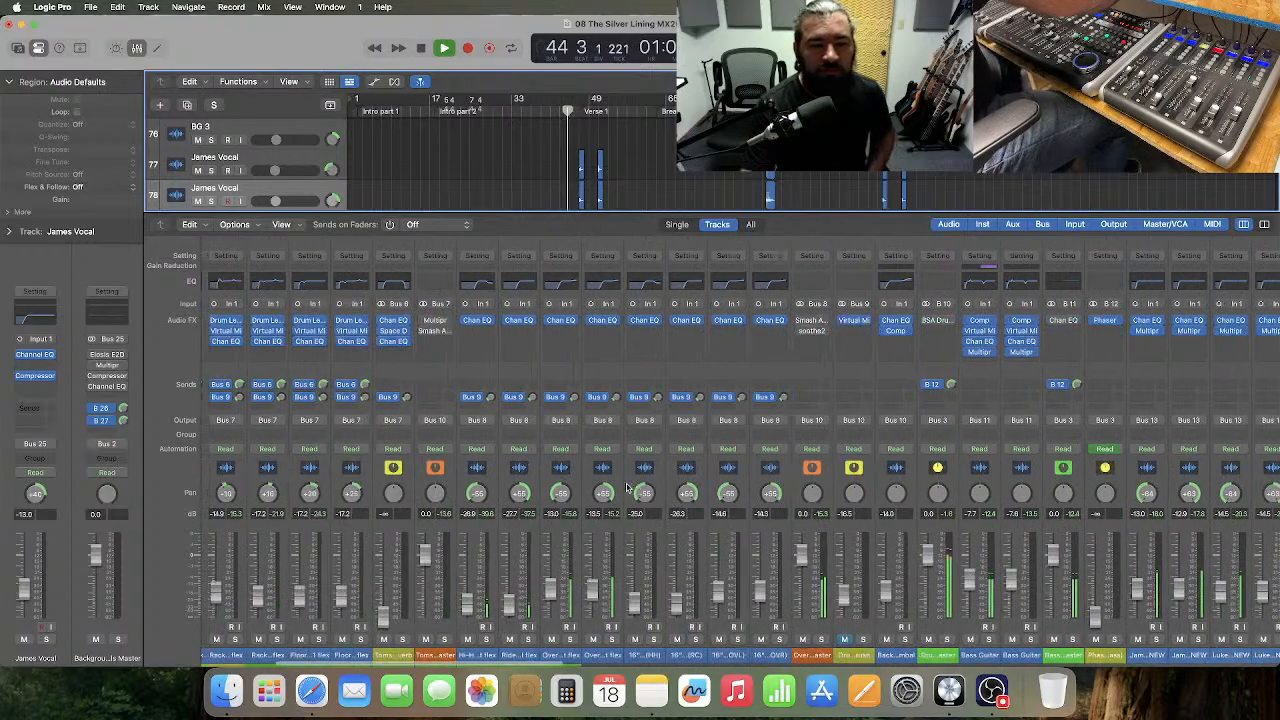
{"action": "scroll", "coordinate": [628, 488], "scroll_direction": "left", "scroll_amount": 5}
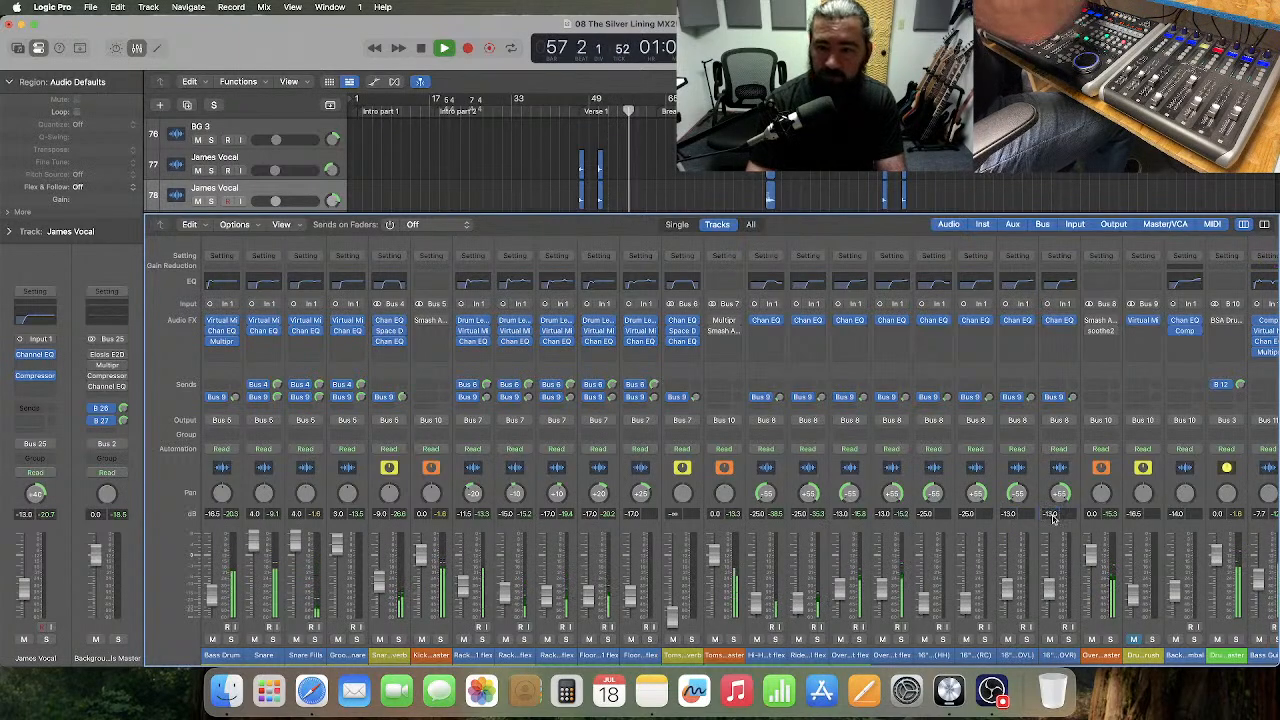
- Set the levels of both Bass Guitar tracks to -8 dB
{"action": "scroll", "coordinate": [1128, 522], "scroll_direction": "right", "scroll_amount": 6}
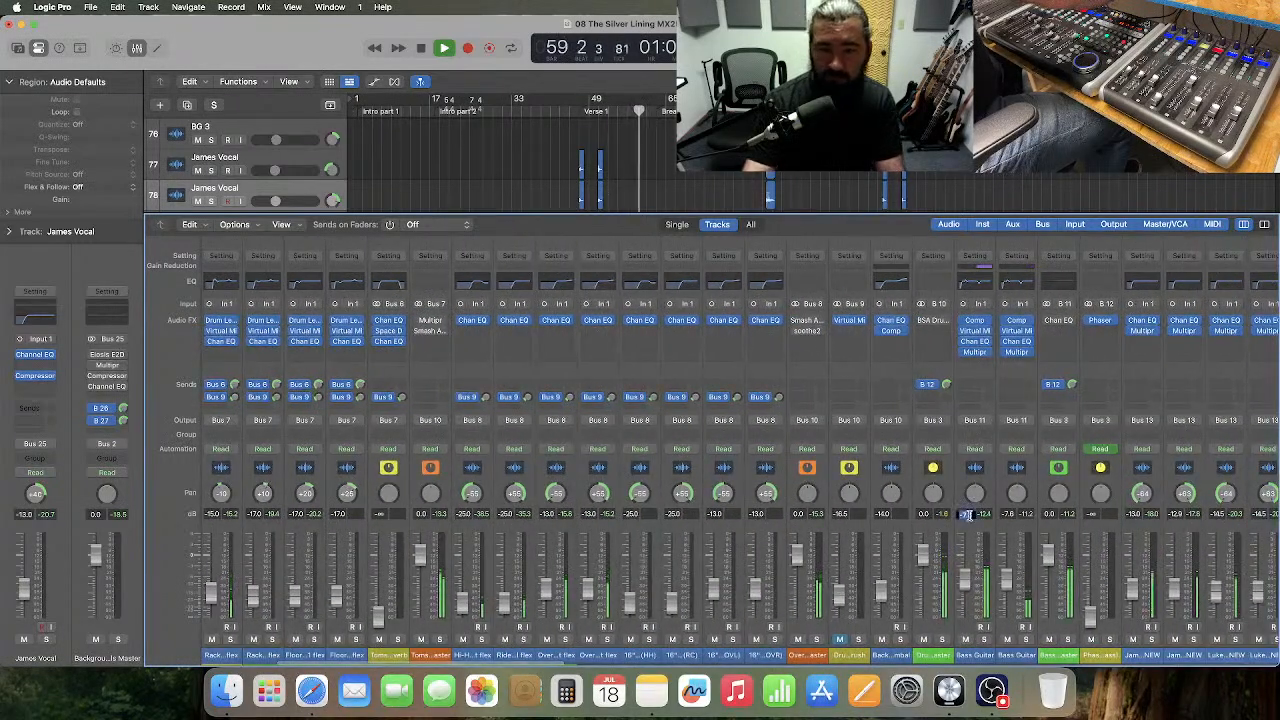
{"action": "double_click", "coordinate": [966, 514]}
{"action": "type", "text": "-8"}
{"action": "key", "text": "Return"}
{"action": "double_click", "coordinate": [1008, 514]}
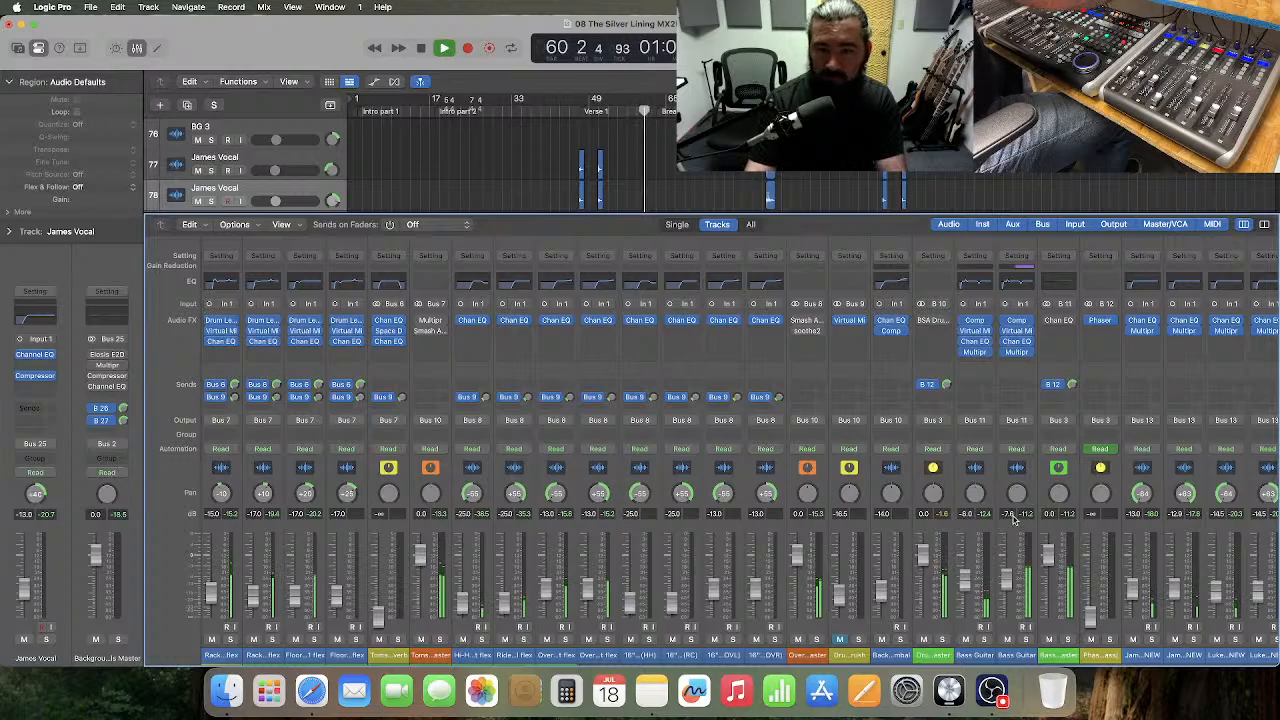
{"action": "type", "text": "-8"}
{"action": "key", "text": "Return"}
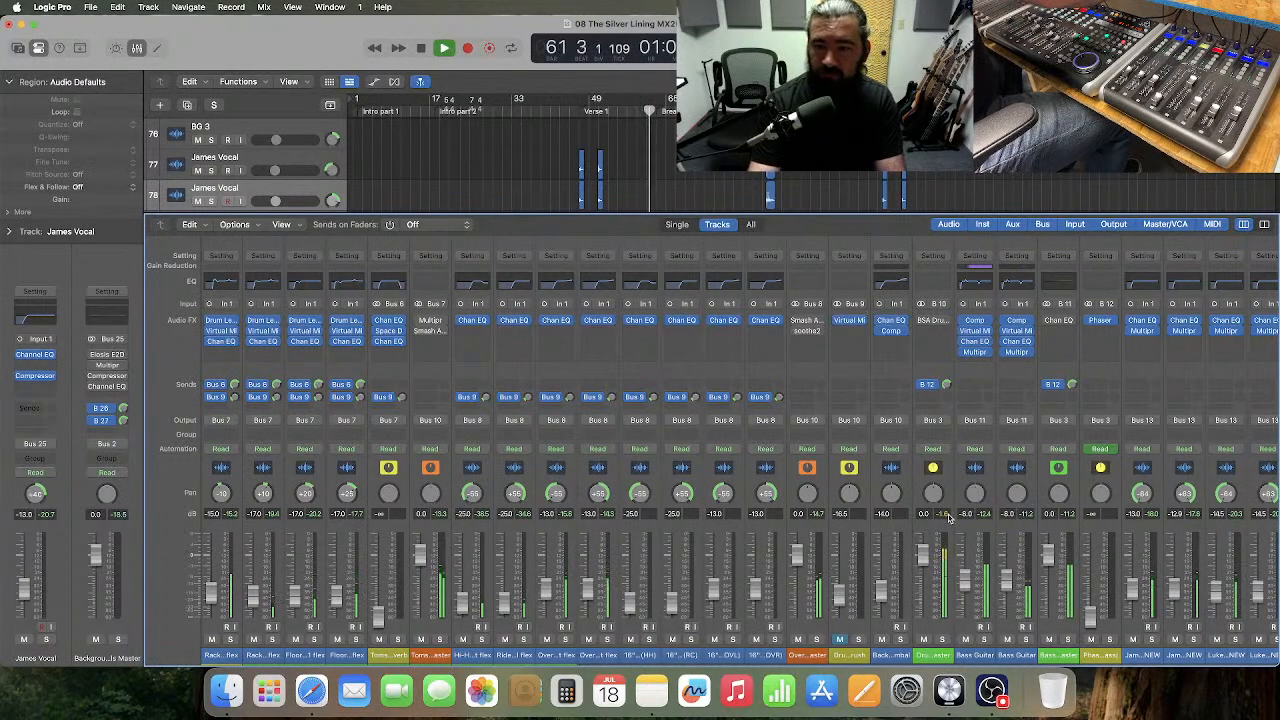
- Set the second rhythm guitar to -13 dB, the second 12-string to -9.5 dB, and the third and fourth 12-strings to -7 dB
{"action": "scroll", "coordinate": [938, 485], "scroll_direction": "right", "scroll_amount": 6}
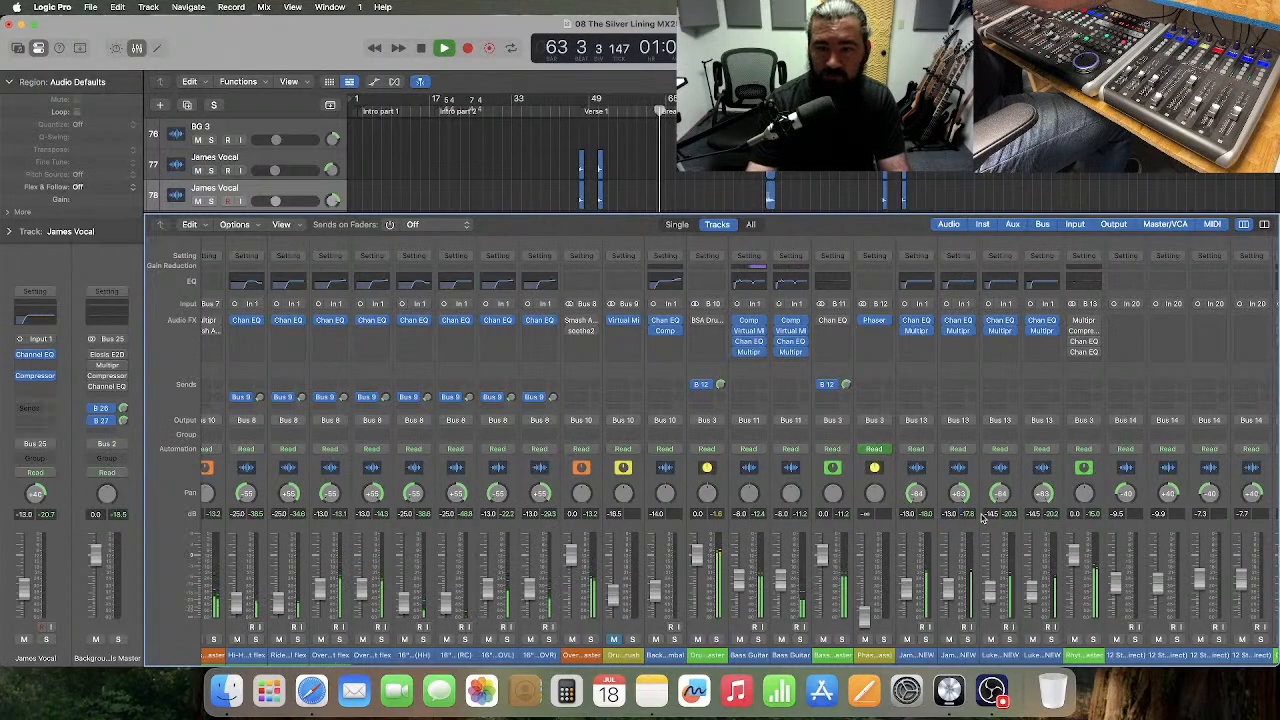
{"action": "scroll", "coordinate": [930, 514], "scroll_direction": "right", "scroll_amount": 1}
{"action": "scroll", "coordinate": [930, 514], "scroll_direction": "right", "scroll_amount": 4}
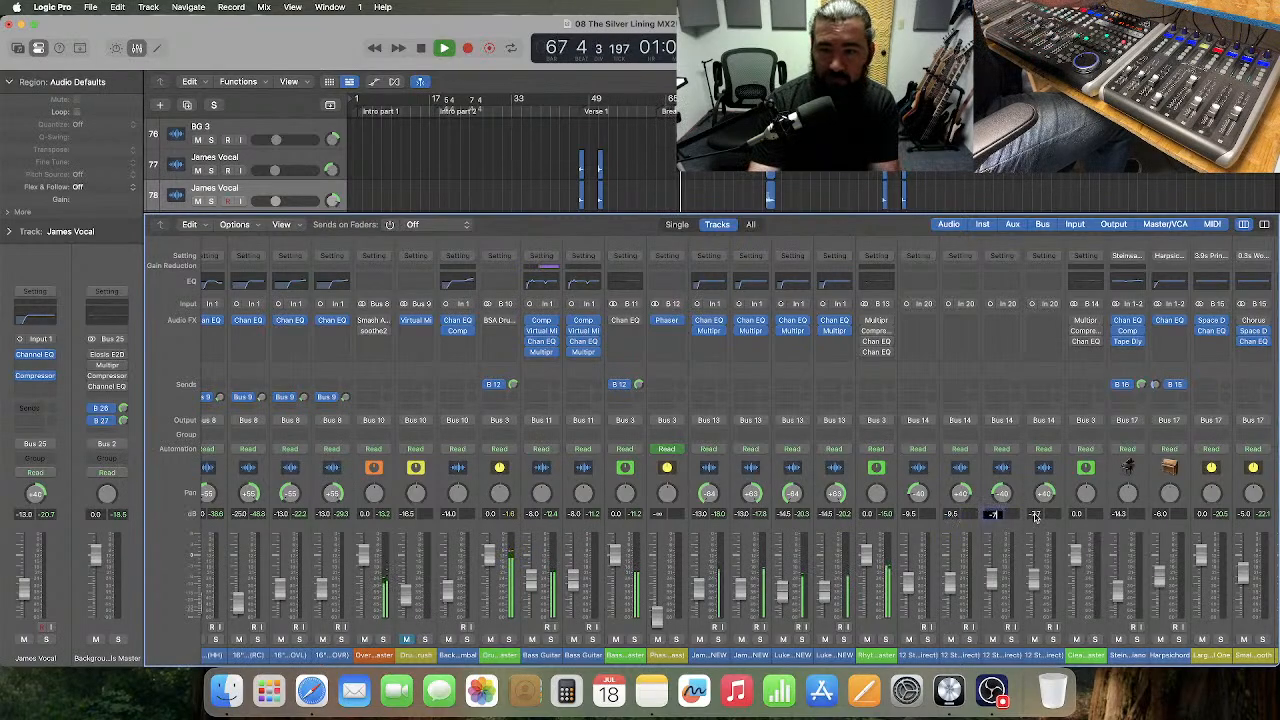
{"action": "scroll", "coordinate": [962, 525], "scroll_direction": "right", "scroll_amount": 1}
{"action": "scroll", "coordinate": [962, 525], "scroll_direction": "right", "scroll_amount": 2}
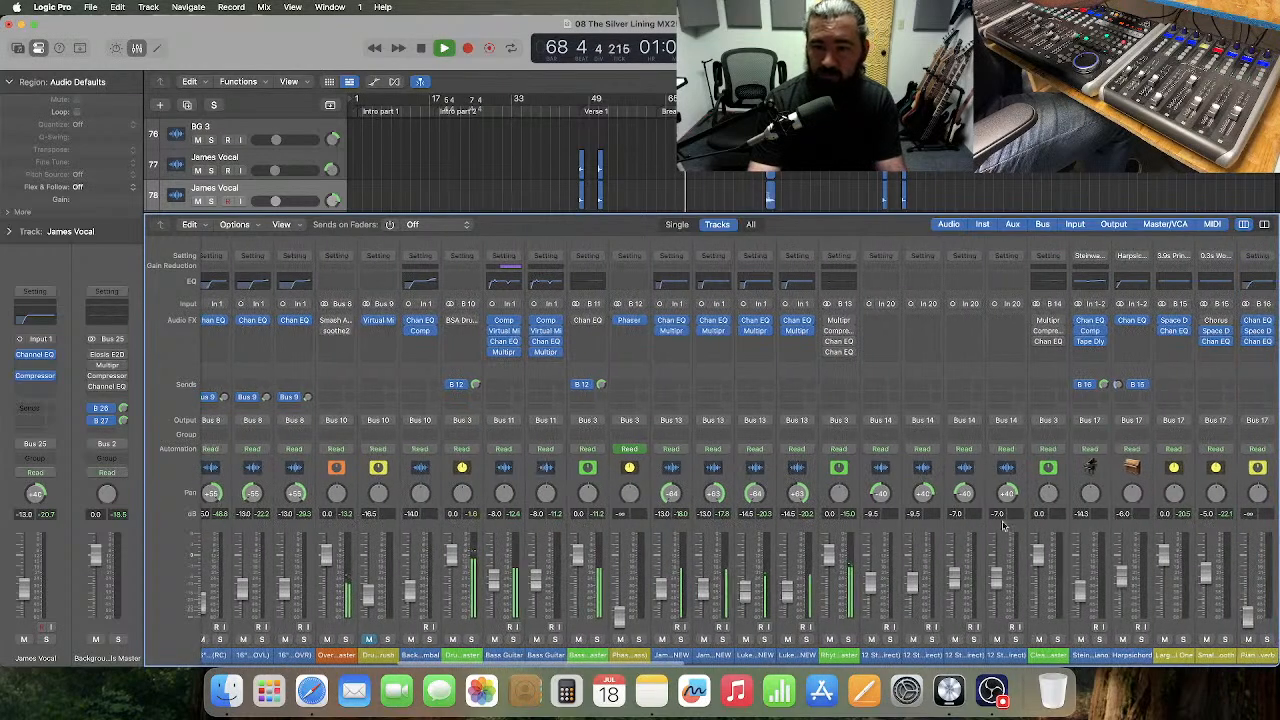
- Set the Steinway piano to -14 dB, low strings 2 to -16, high strings 1 to -13 and high strings 2 to -17
{"action": "double_click", "coordinate": [1081, 514]}
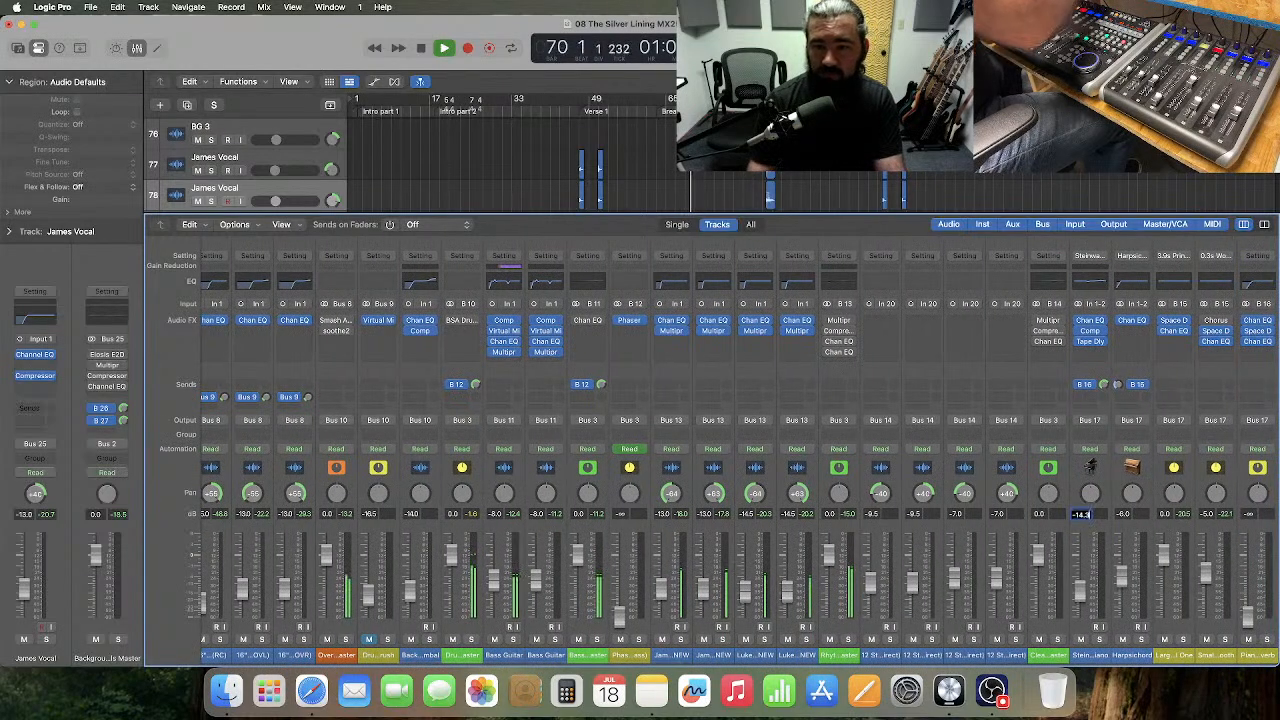
{"action": "scroll", "coordinate": [831, 519], "scroll_direction": "right", "scroll_amount": 10}
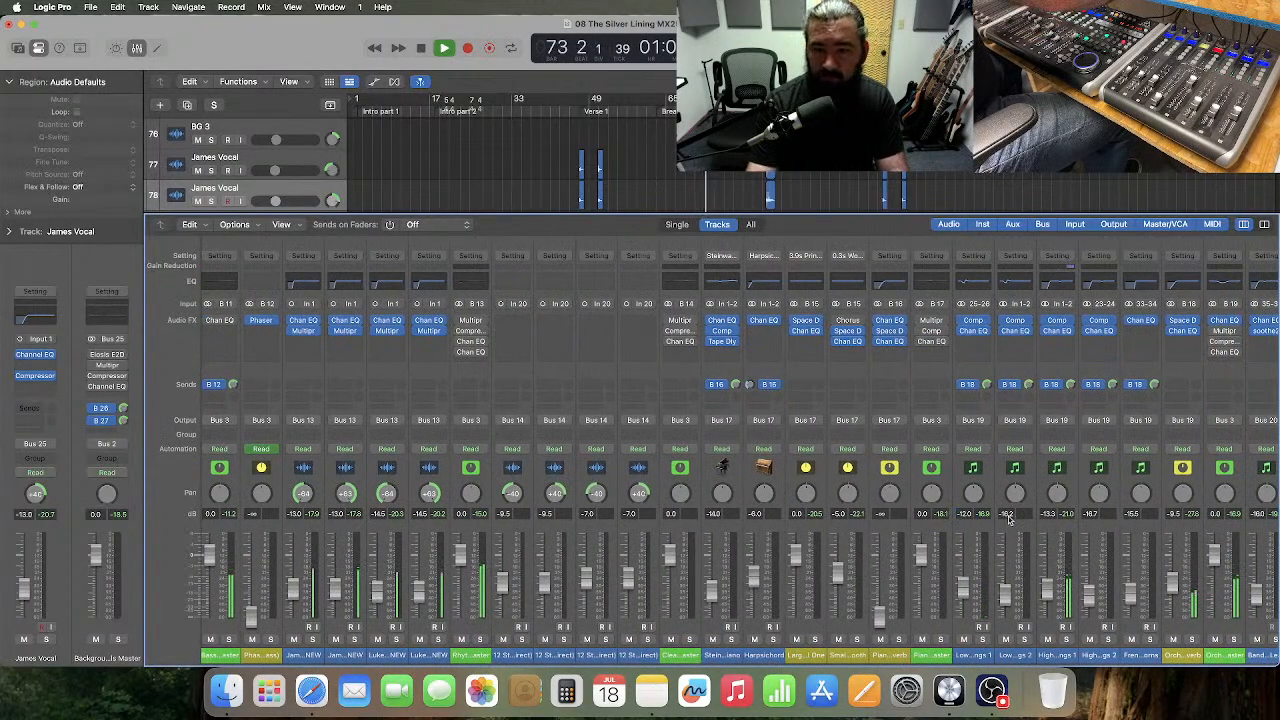
{"action": "double_click", "coordinate": [1050, 514]}
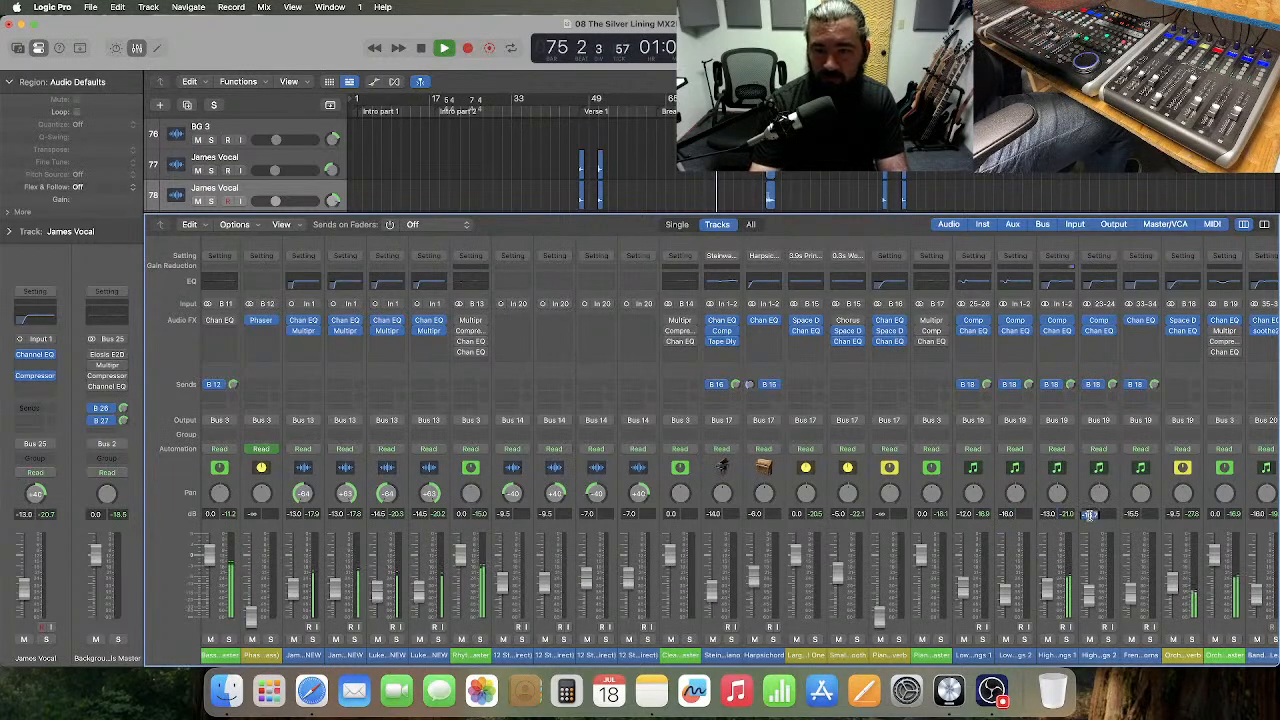
{"action": "key", "text": "Return"}
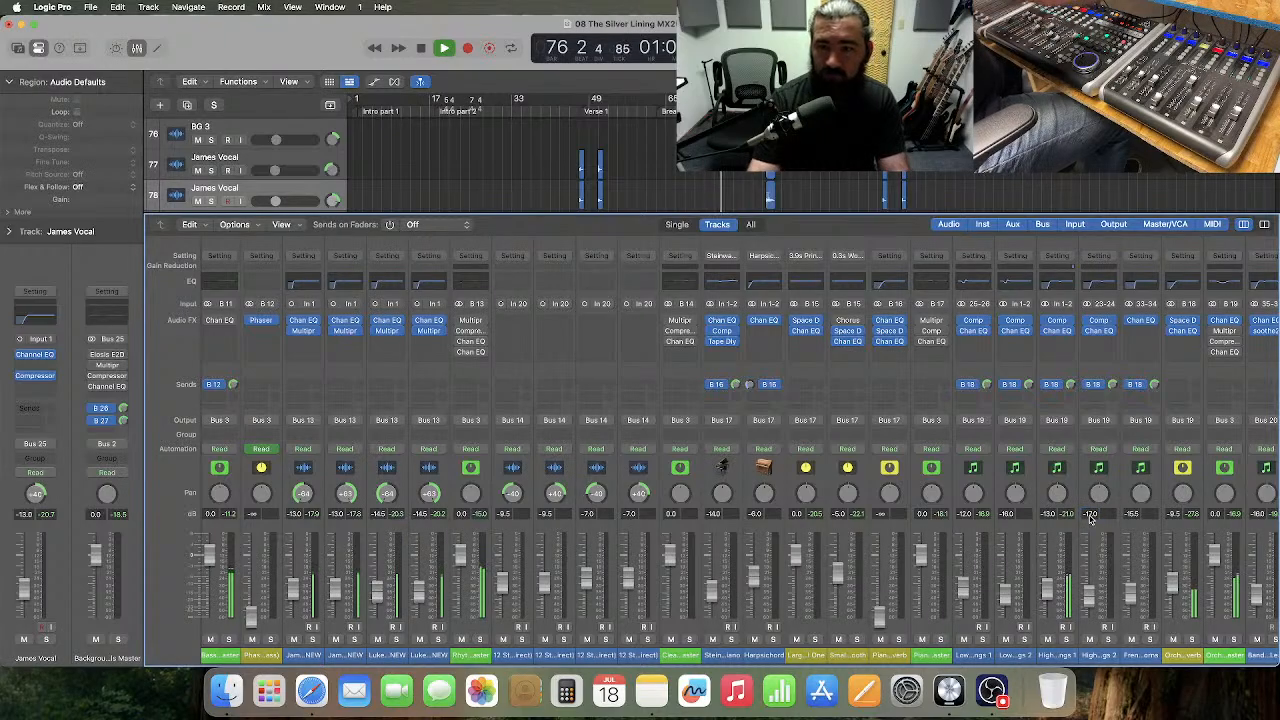
- Set the three lead vocal double tracks to -21 dB and the second lead vocal track to -10 dB
{"action": "scroll", "coordinate": [1125, 519], "scroll_direction": "right", "scroll_amount": 7}
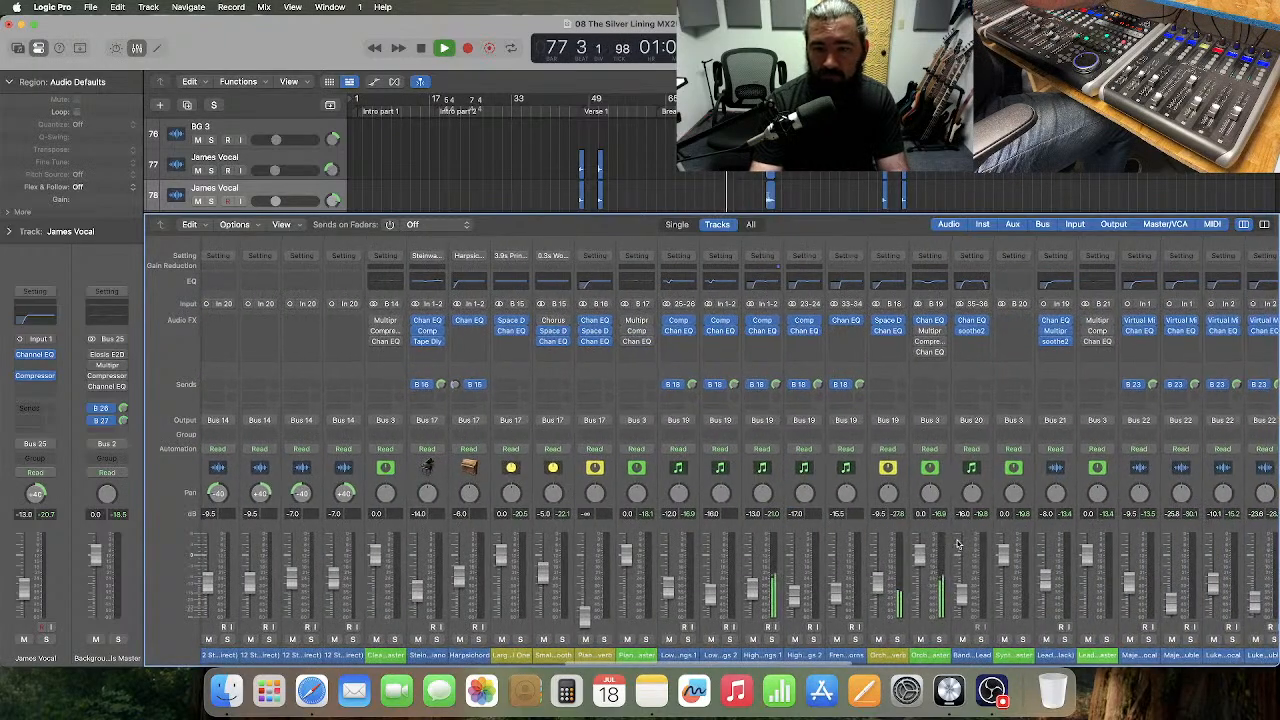
{"action": "scroll", "coordinate": [965, 525], "scroll_direction": "right", "scroll_amount": 1}
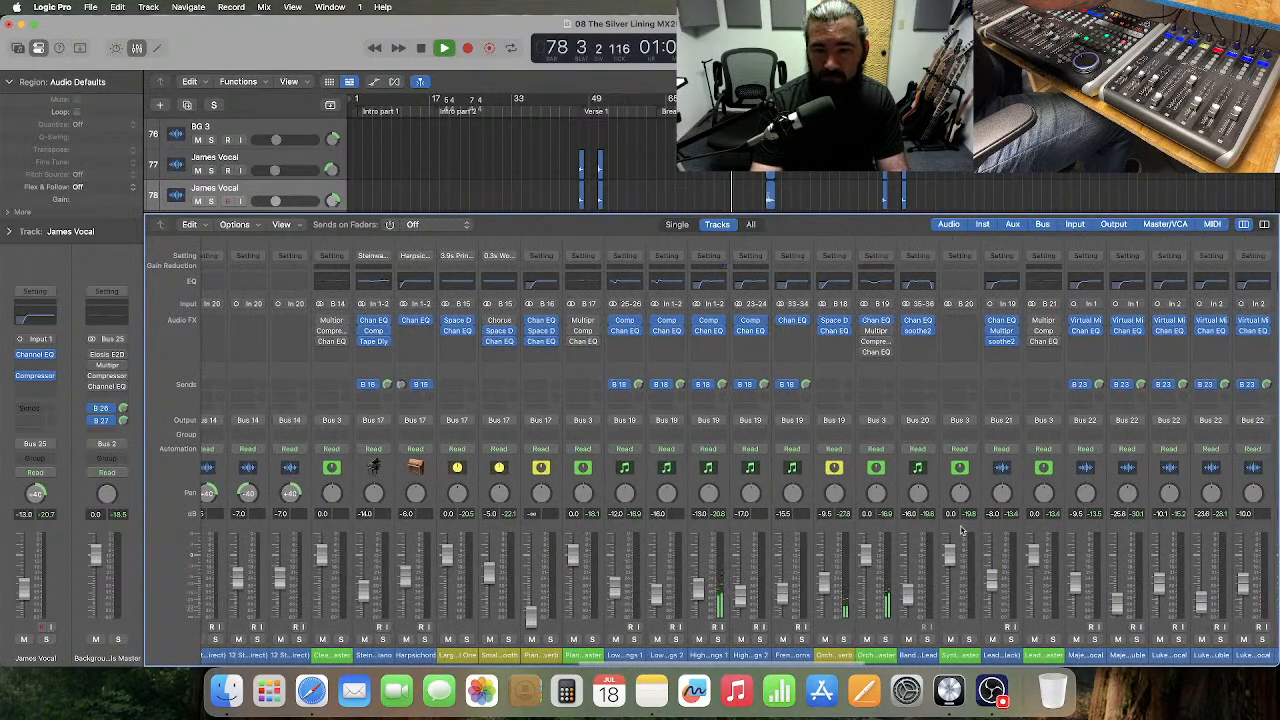
{"action": "scroll", "coordinate": [910, 538], "scroll_direction": "right", "scroll_amount": 4}
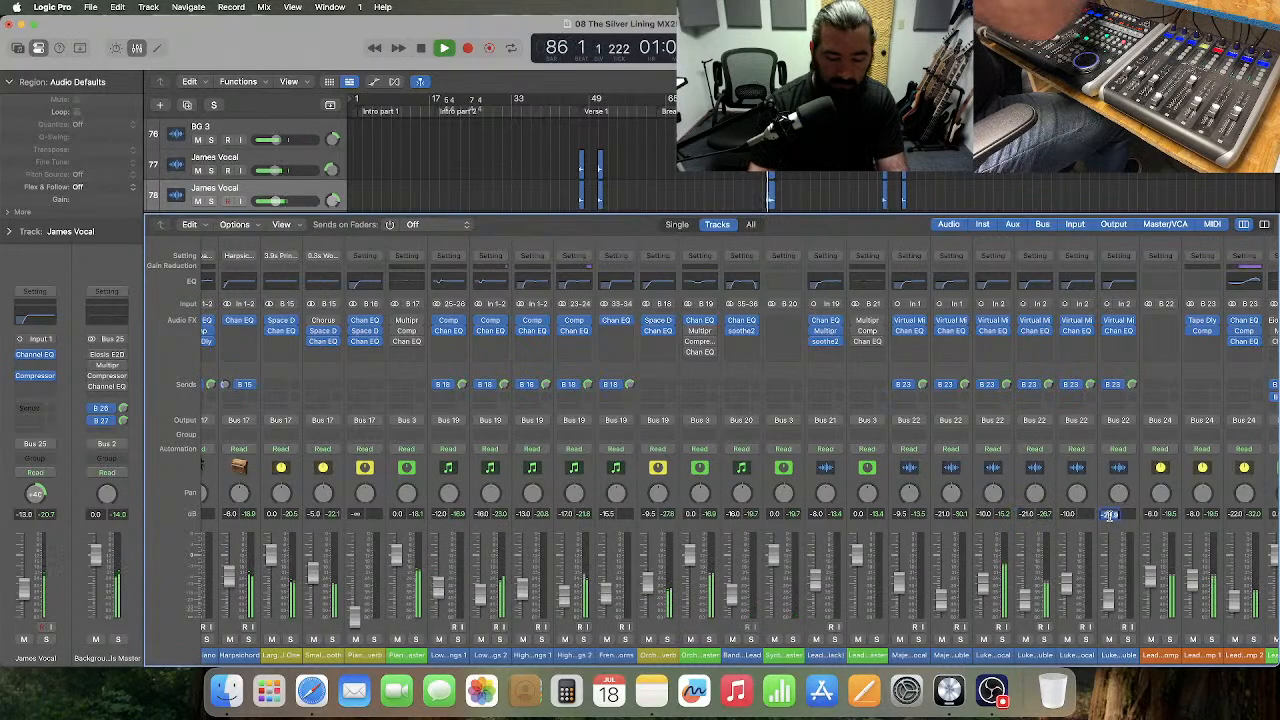
{"action": "scroll", "coordinate": [1060, 520], "scroll_direction": "right", "scroll_amount": 5}
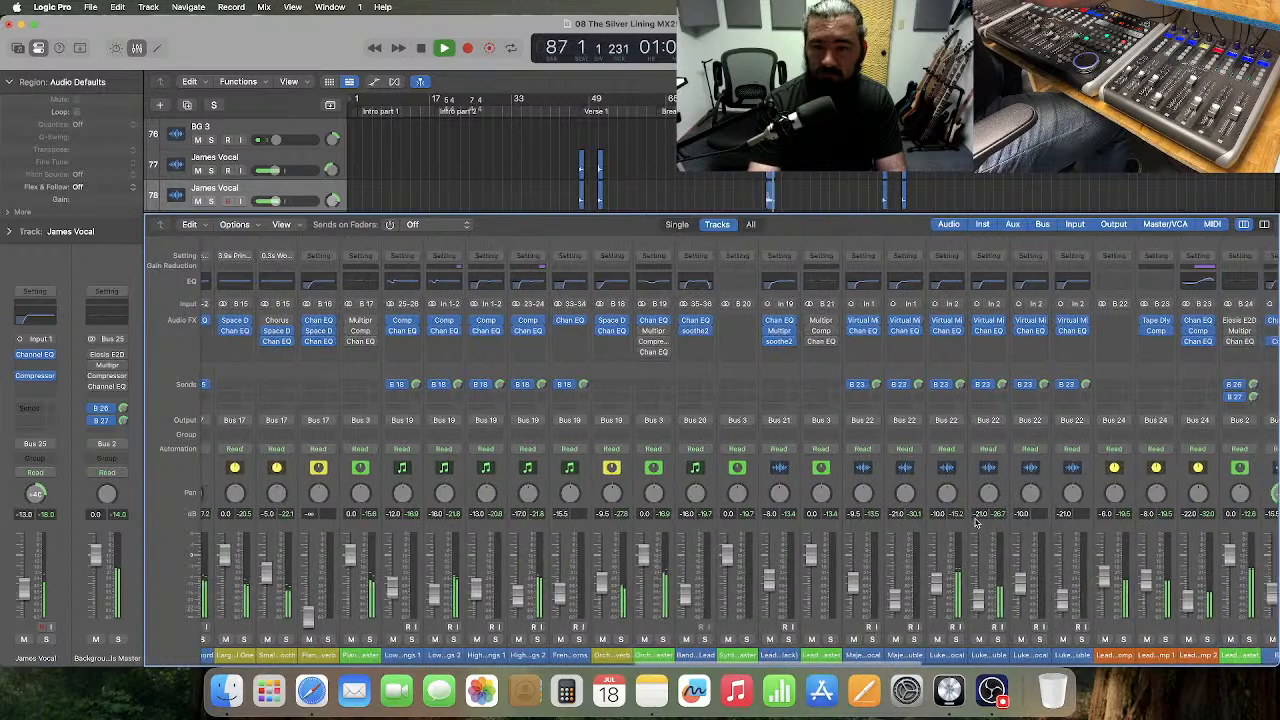
- Set the BG 1 tracks to -16 dB, BG 2 to -17, BG 3 to -13 and the last two background vocal tracks to -15
{"action": "scroll", "coordinate": [995, 525], "scroll_direction": "right", "scroll_amount": 6}
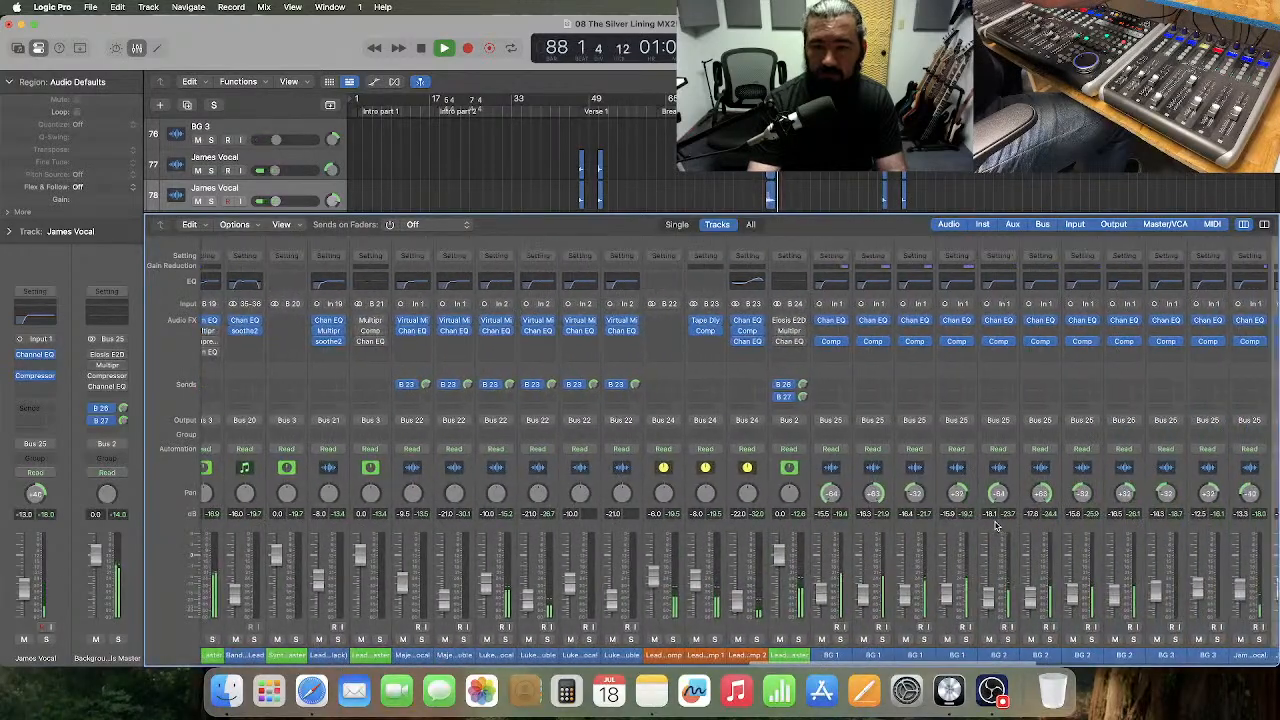
{"action": "scroll", "coordinate": [900, 535], "scroll_direction": "right", "scroll_amount": 1}
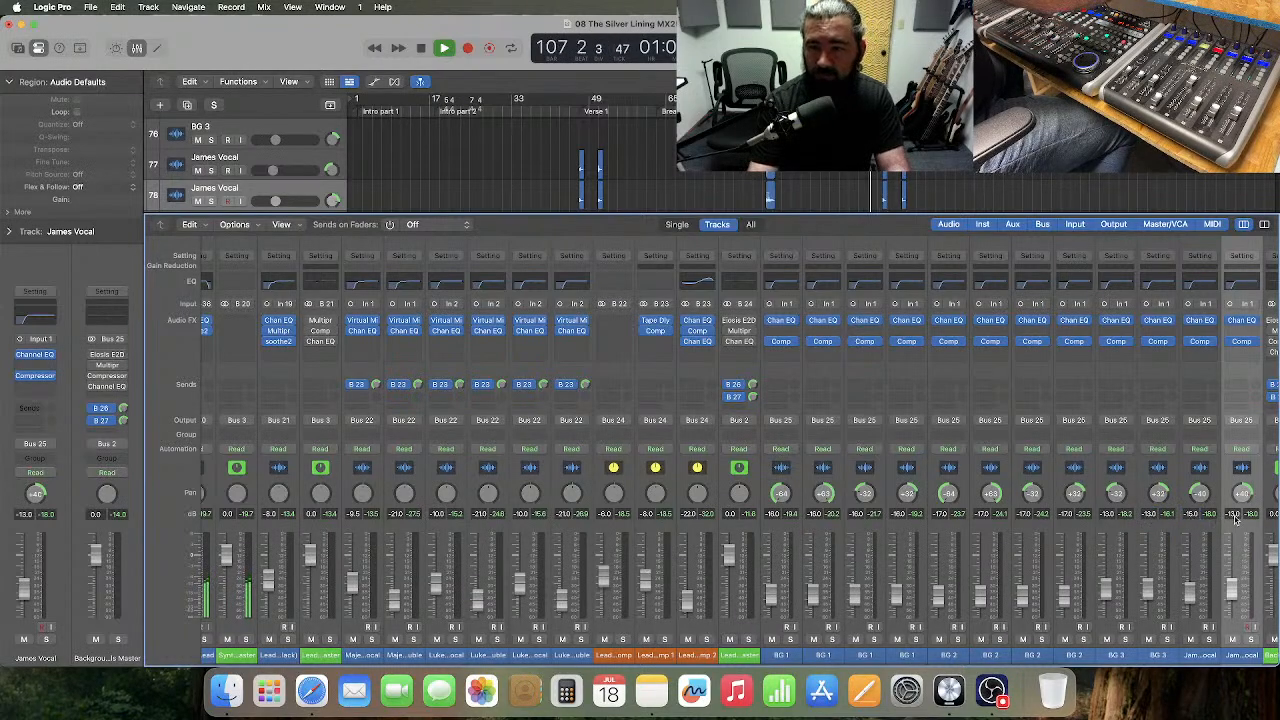
{"action": "scroll", "coordinate": [1235, 520], "scroll_direction": "right", "scroll_amount": 5}
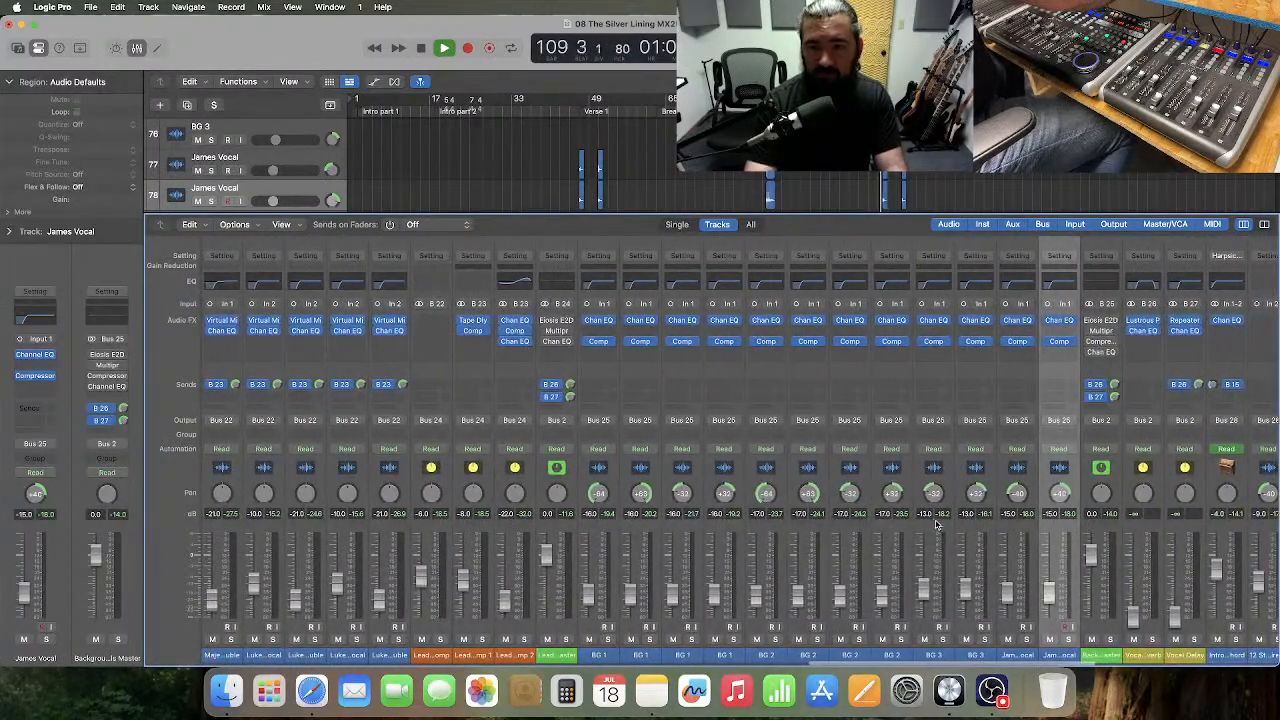
- Review the channel levels across the whole mixer while the song plays, from the intro tracks back to the drums, and stop playback
{"action": "scroll", "coordinate": [930, 522], "scroll_direction": "left", "scroll_amount": 1}
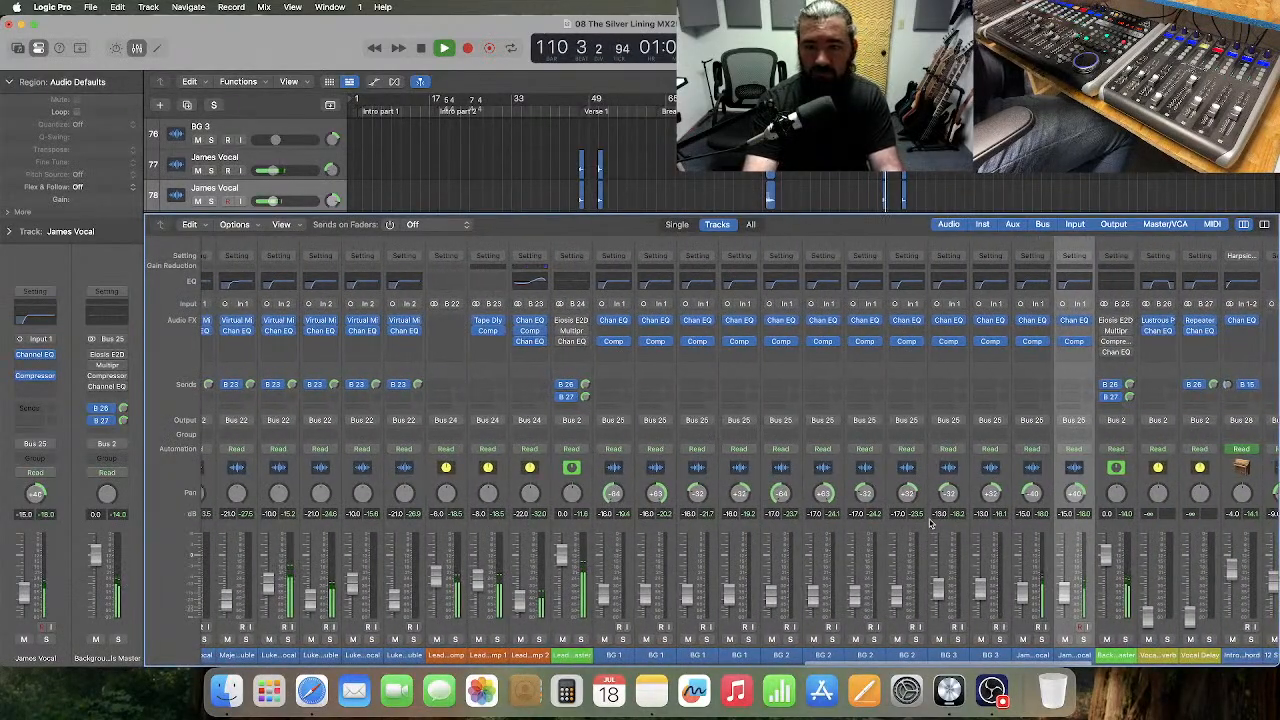
{"action": "scroll", "coordinate": [930, 522], "scroll_direction": "left", "scroll_amount": 3}
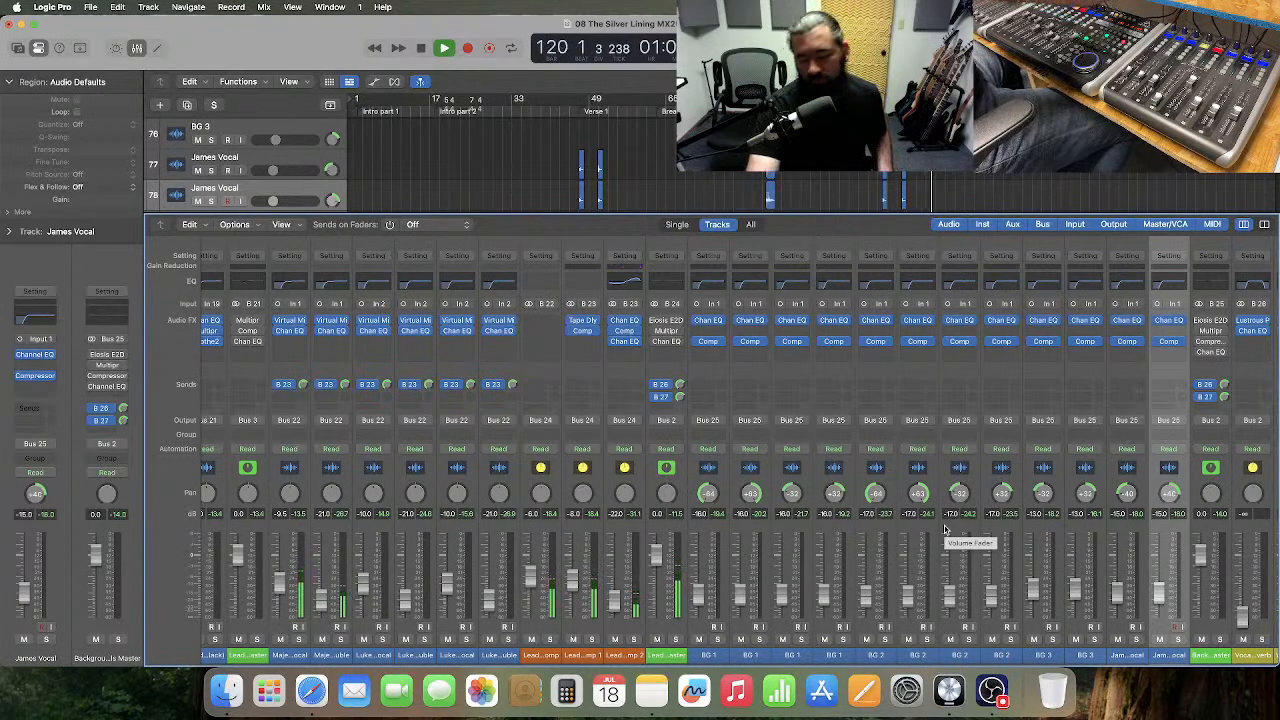
{"action": "scroll", "coordinate": [891, 521], "scroll_direction": "right", "scroll_amount": 5}
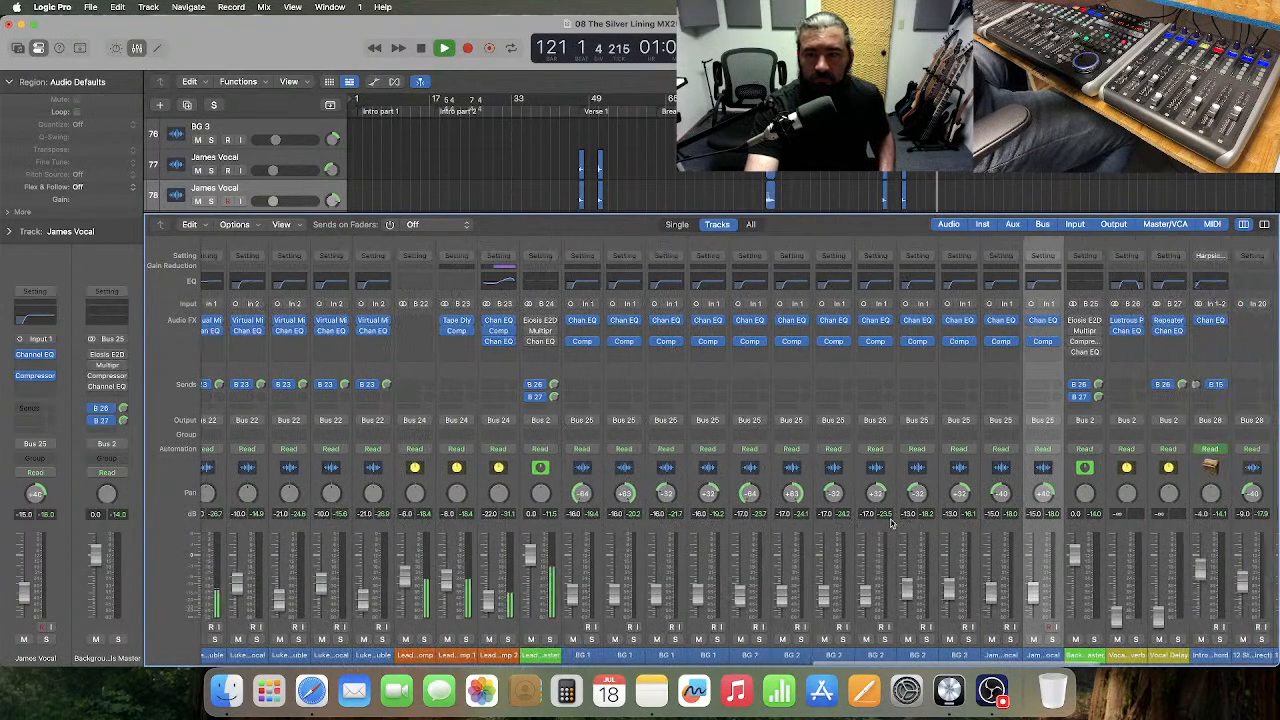
{"action": "scroll", "coordinate": [891, 521], "scroll_direction": "right", "scroll_amount": 4}
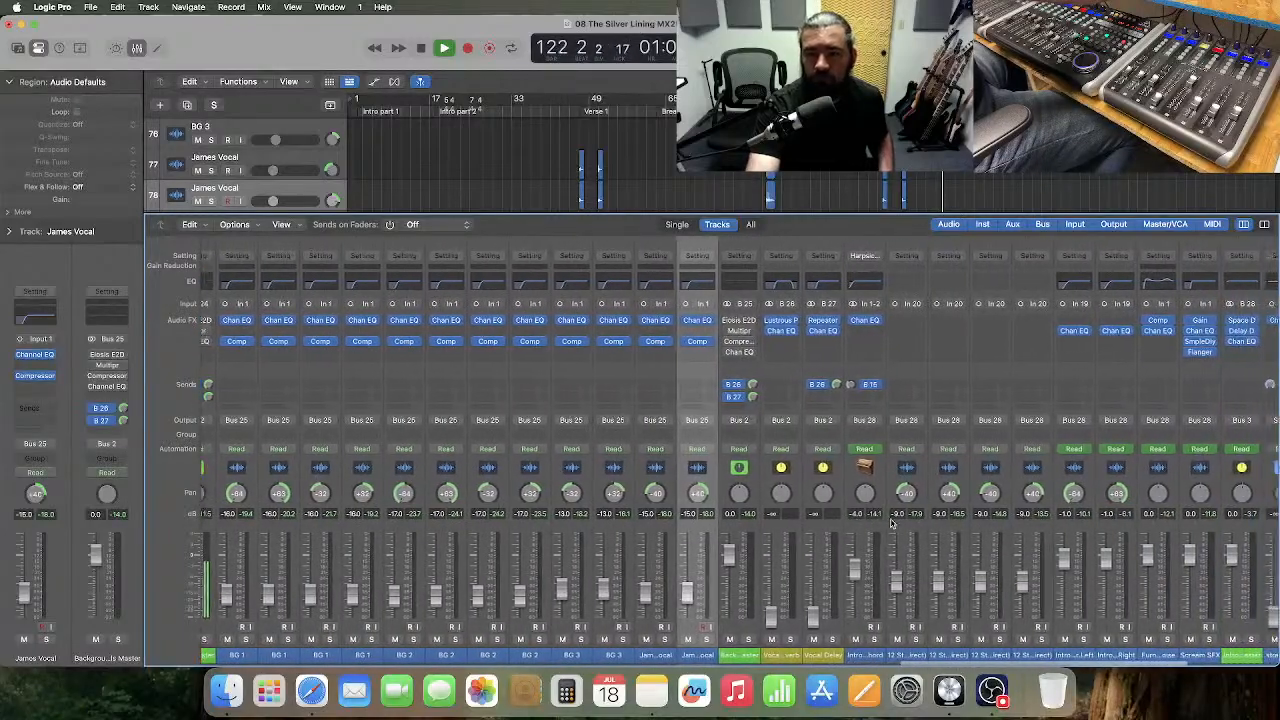
{"action": "scroll", "coordinate": [776, 515], "scroll_direction": "left", "scroll_amount": 3}
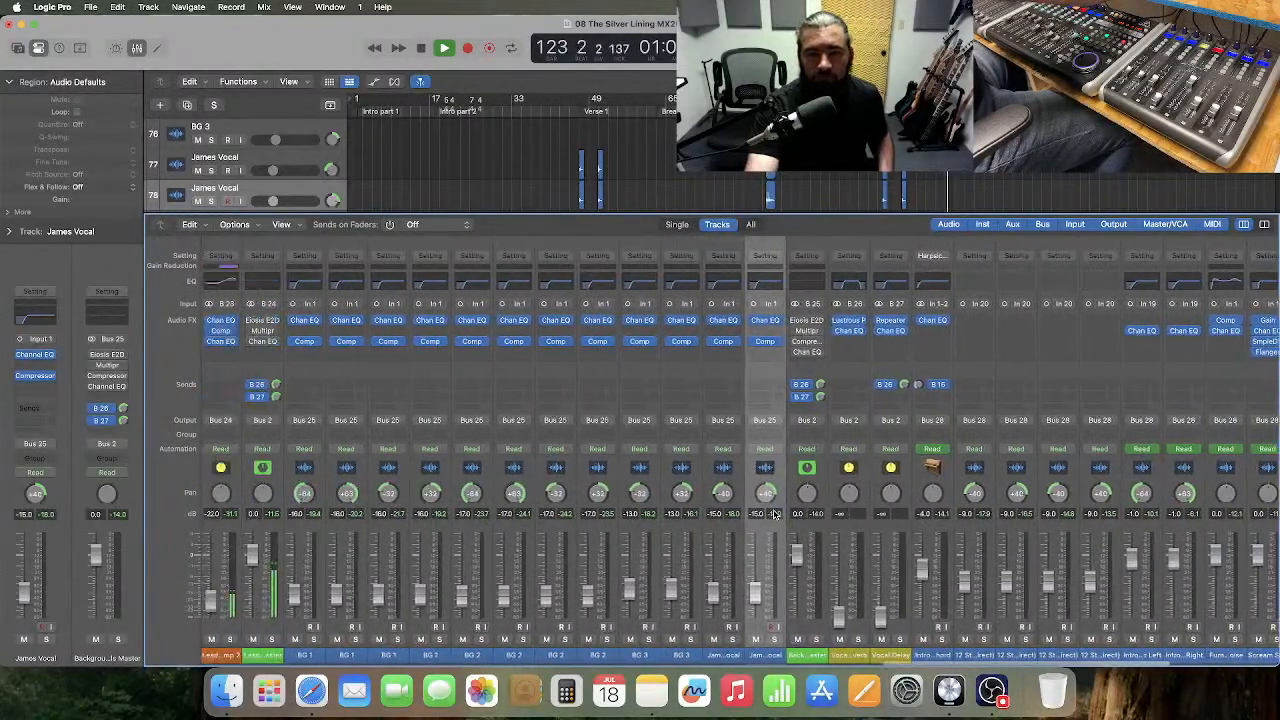
{"action": "scroll", "coordinate": [776, 515], "scroll_direction": "left", "scroll_amount": 1}
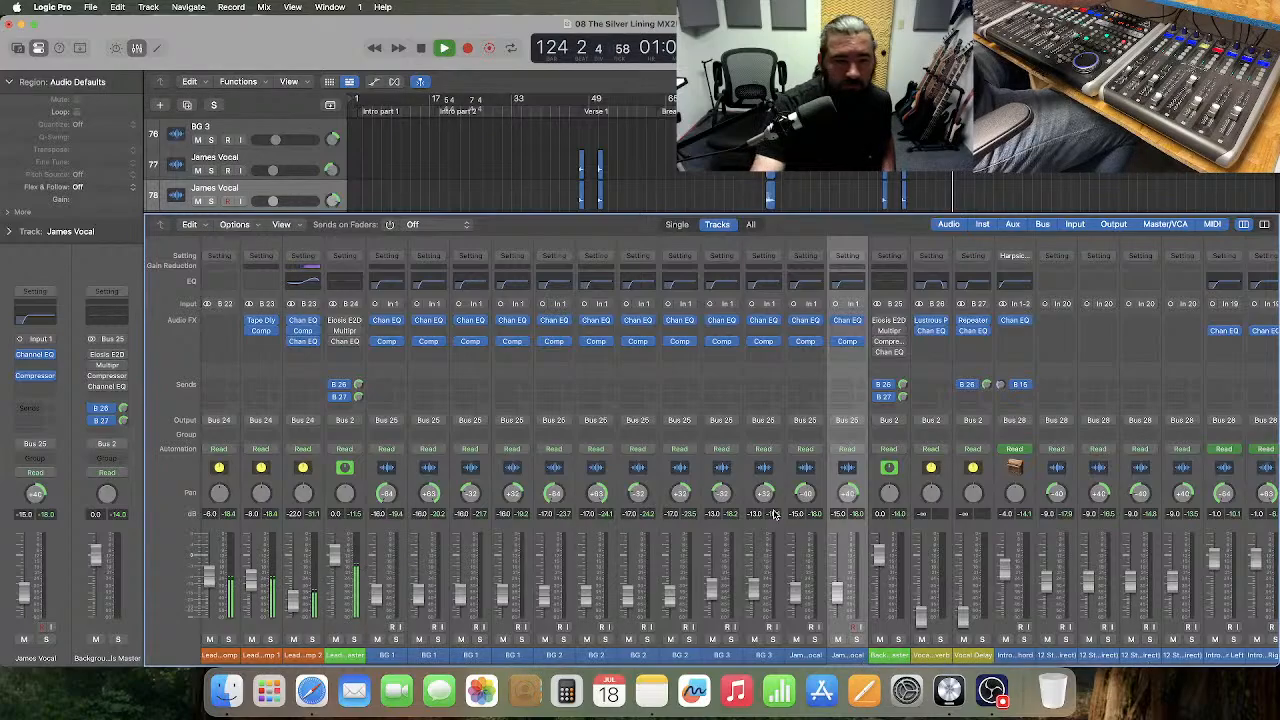
{"action": "scroll", "coordinate": [776, 515], "scroll_direction": "left", "scroll_amount": 5}
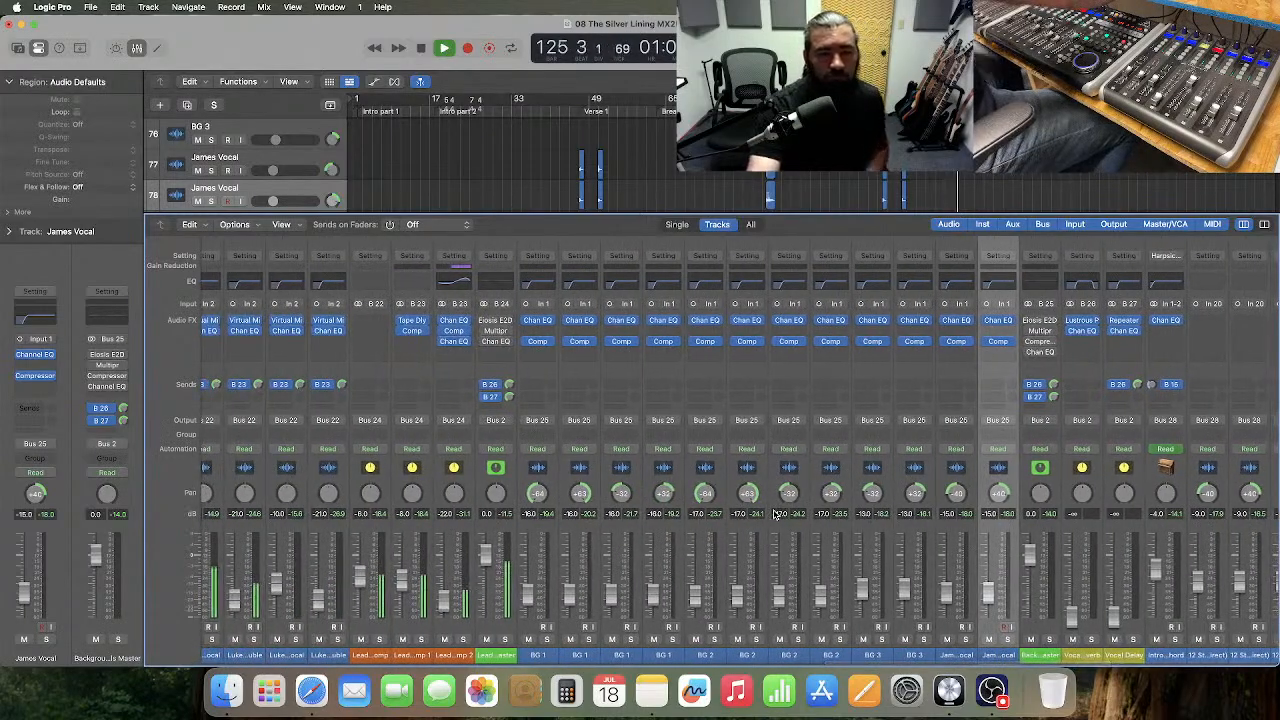
{"action": "scroll", "coordinate": [776, 515], "scroll_direction": "right", "scroll_amount": 15}
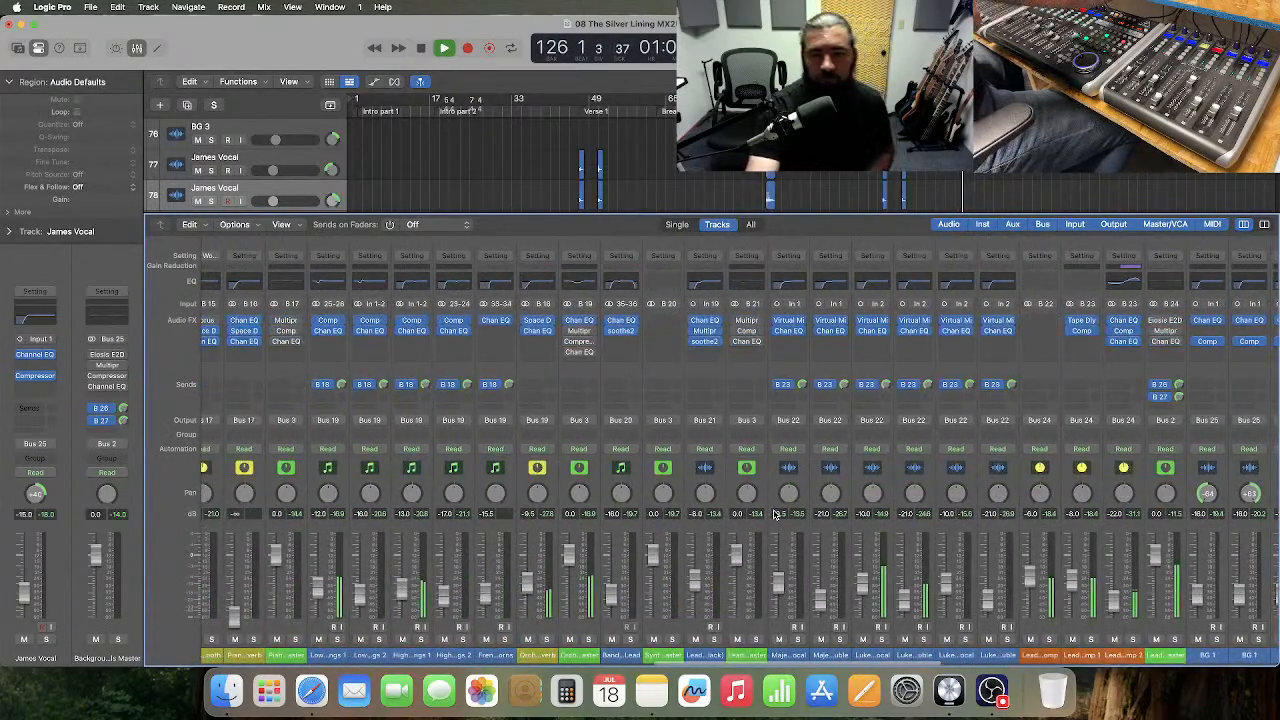
{"action": "scroll", "coordinate": [776, 515], "scroll_direction": "right", "scroll_amount": 2}
{"action": "scroll", "coordinate": [776, 515], "scroll_direction": "left", "scroll_amount": 9}
{"action": "scroll", "coordinate": [776, 515], "scroll_direction": "left", "scroll_amount": 18}
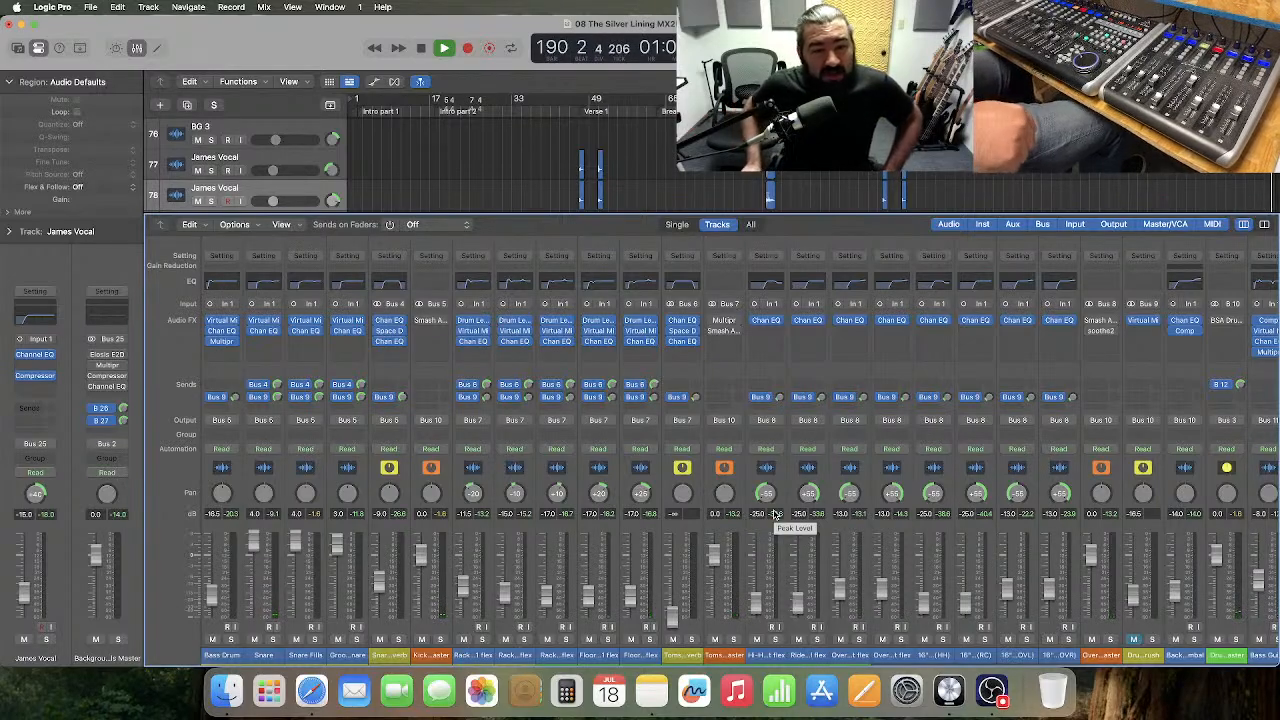
{"action": "key", "text": "space"}
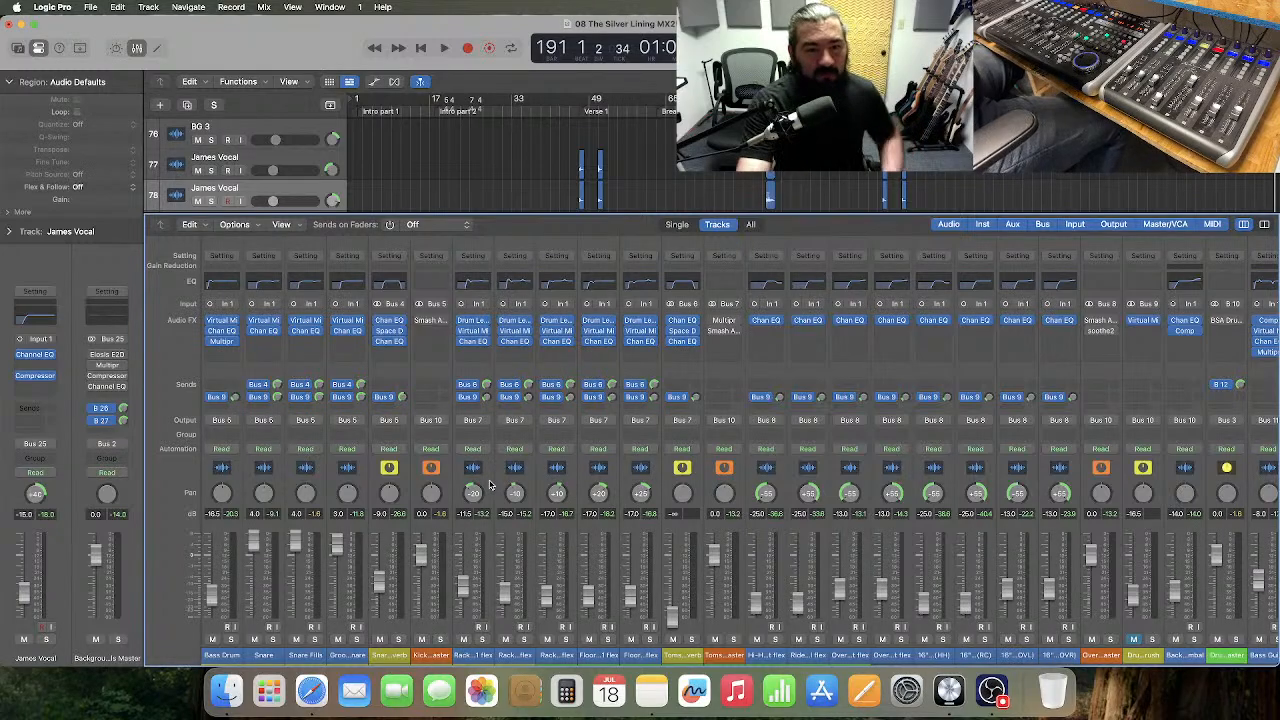
- Select the five rack and floor tom tracks and raise them together, bringing rack tom 3 to -11 dB
{"action": "left_click", "coordinate": [627, 487], "text": "shift"}
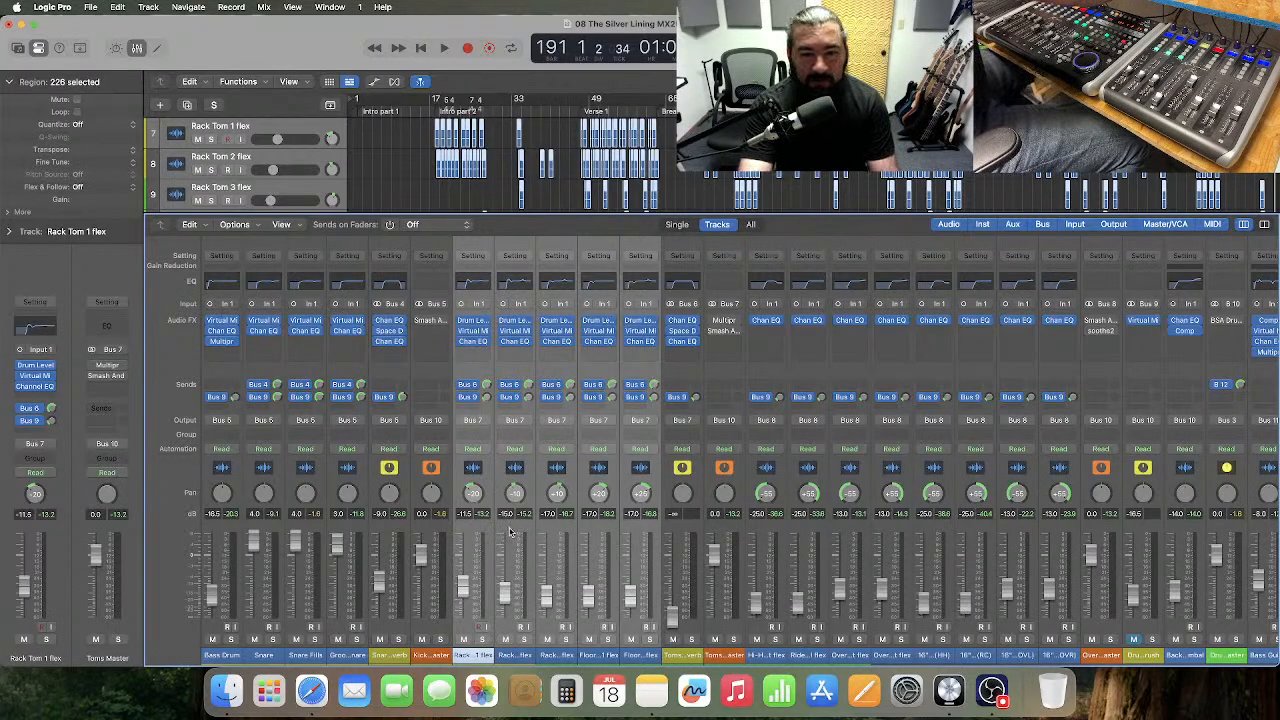
{"action": "type", "text": "-11"}
{"action": "key", "text": "Return"}
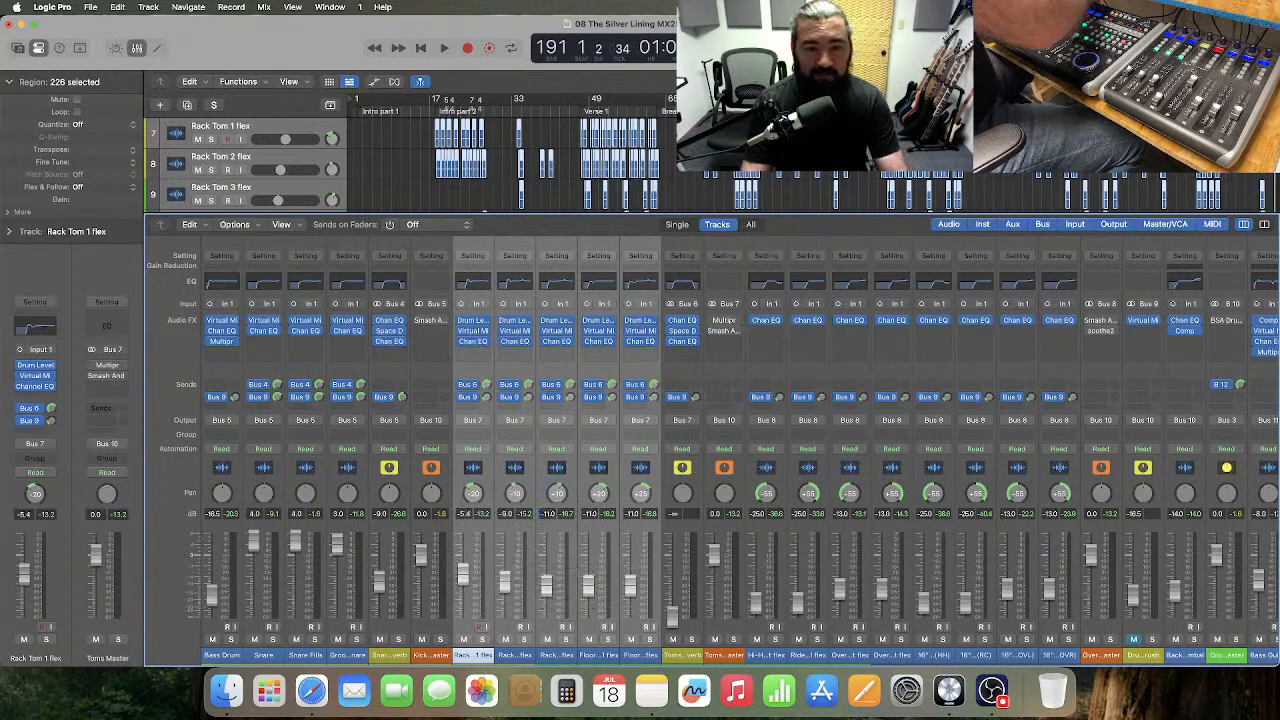
- Select the eight hi-hat, ride, overhead and room cymbal tracks and raise them together, bringing the left overhead to -7 dB
{"action": "left_click", "coordinate": [778, 485]}
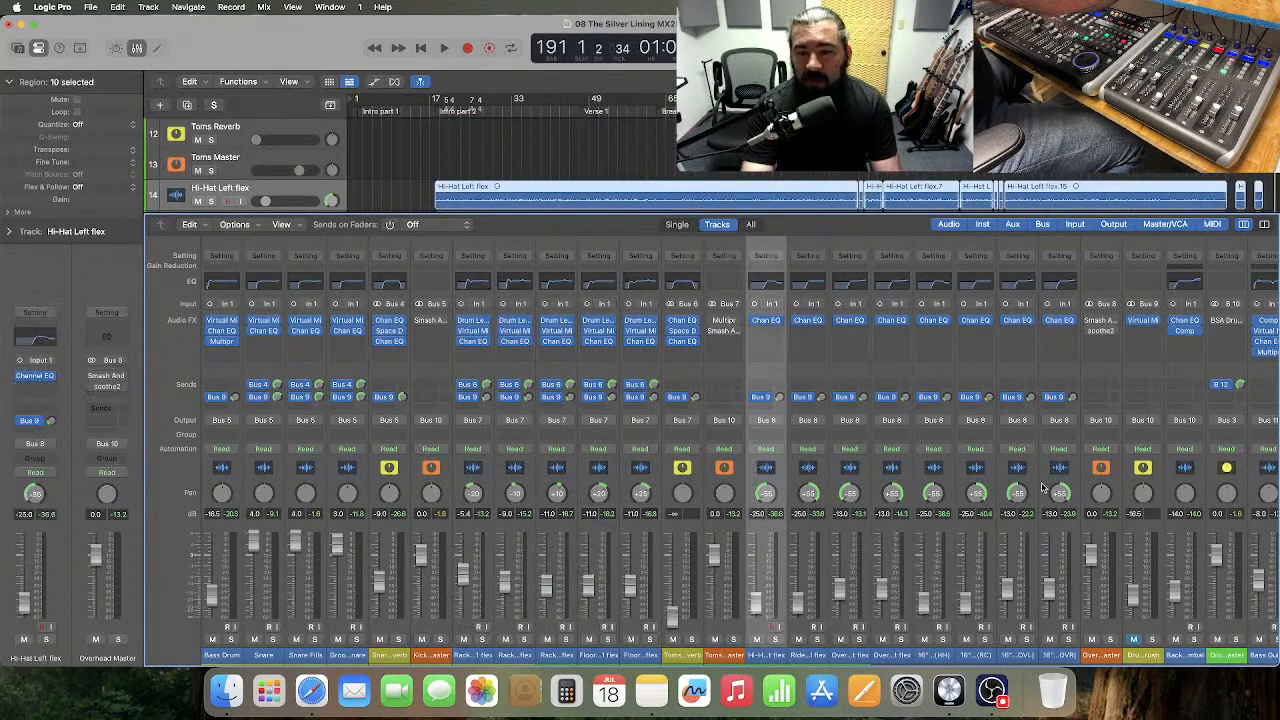
{"action": "left_click", "coordinate": [1042, 487], "text": "shift"}
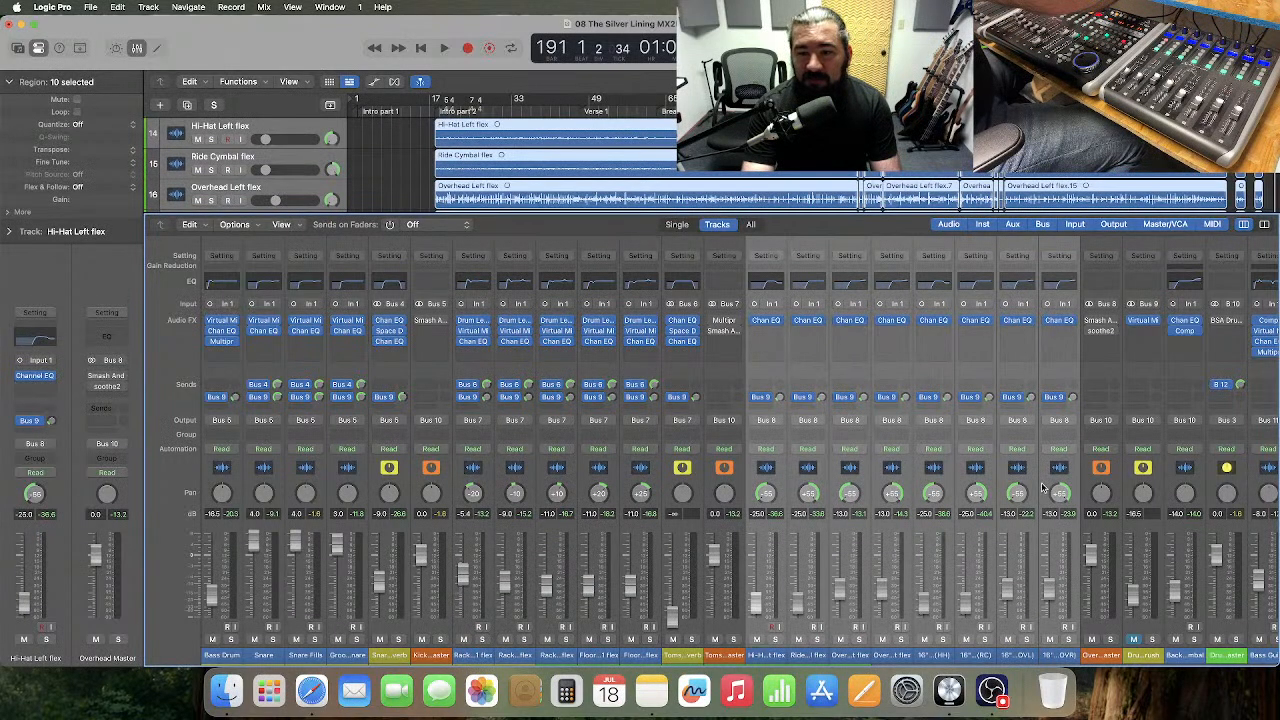
{"action": "double_click", "coordinate": [842, 514]}
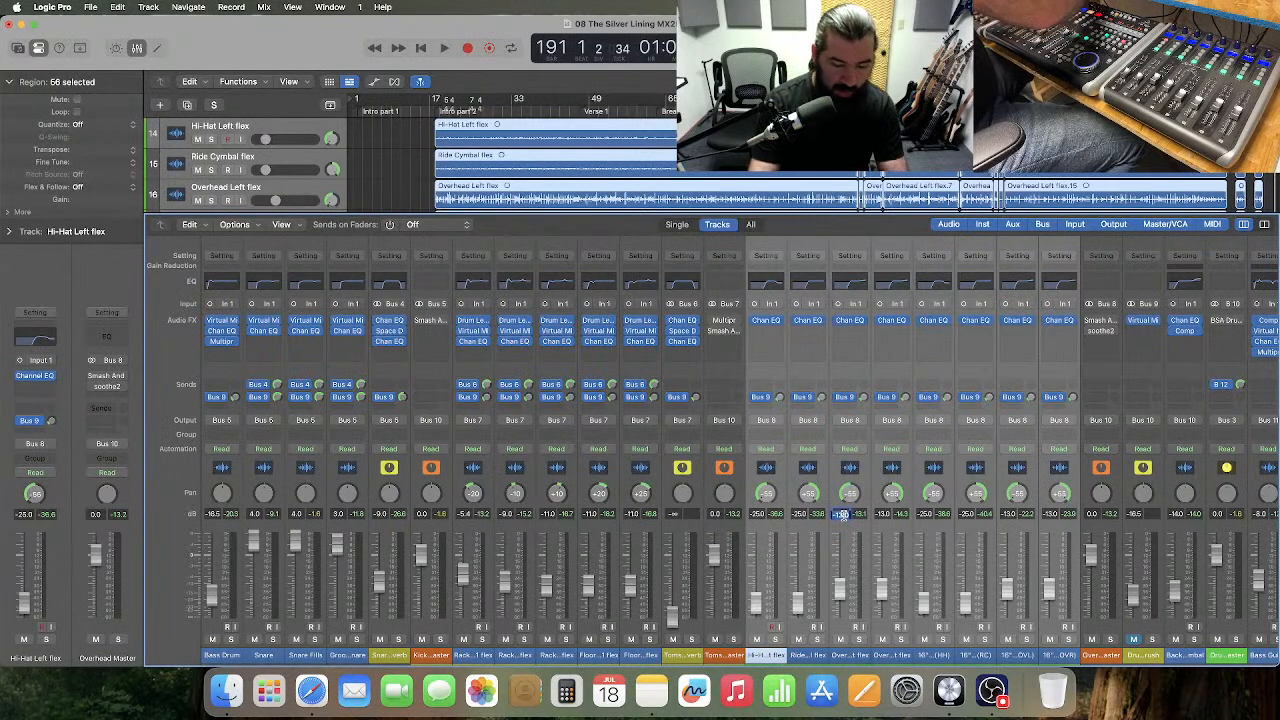
{"action": "type", "text": "-7"}
{"action": "key", "text": "Return"}
- Select both Bass Guitar tracks and raise them together to -4 dB
{"action": "scroll", "coordinate": [857, 516], "scroll_direction": "right", "scroll_amount": 8}
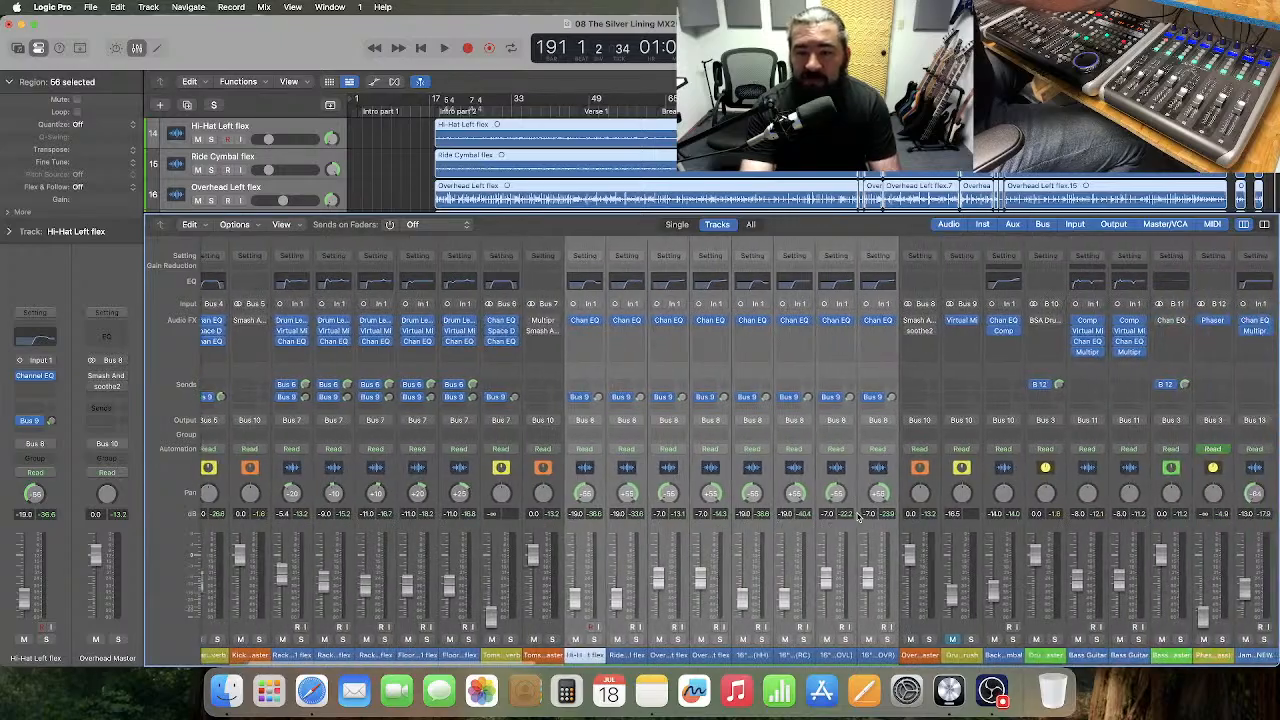
{"action": "scroll", "coordinate": [857, 516], "scroll_direction": "right", "scroll_amount": 2}
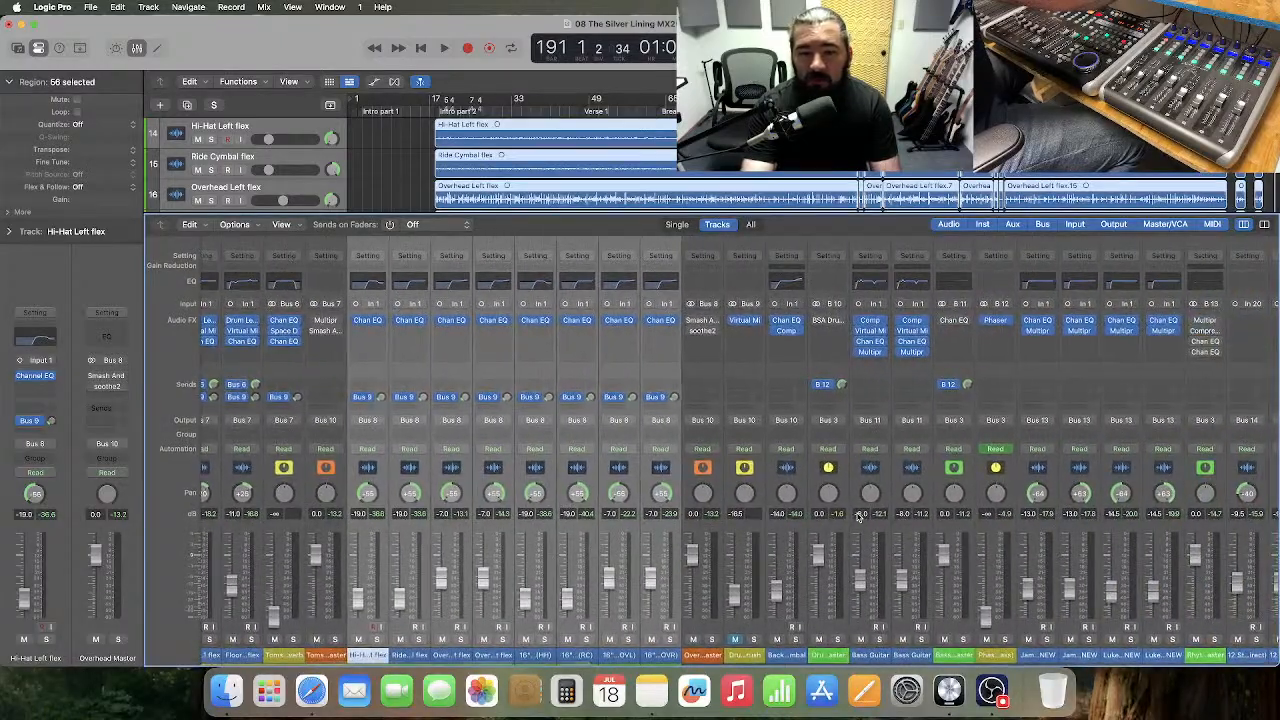
{"action": "left_click", "coordinate": [885, 487]}
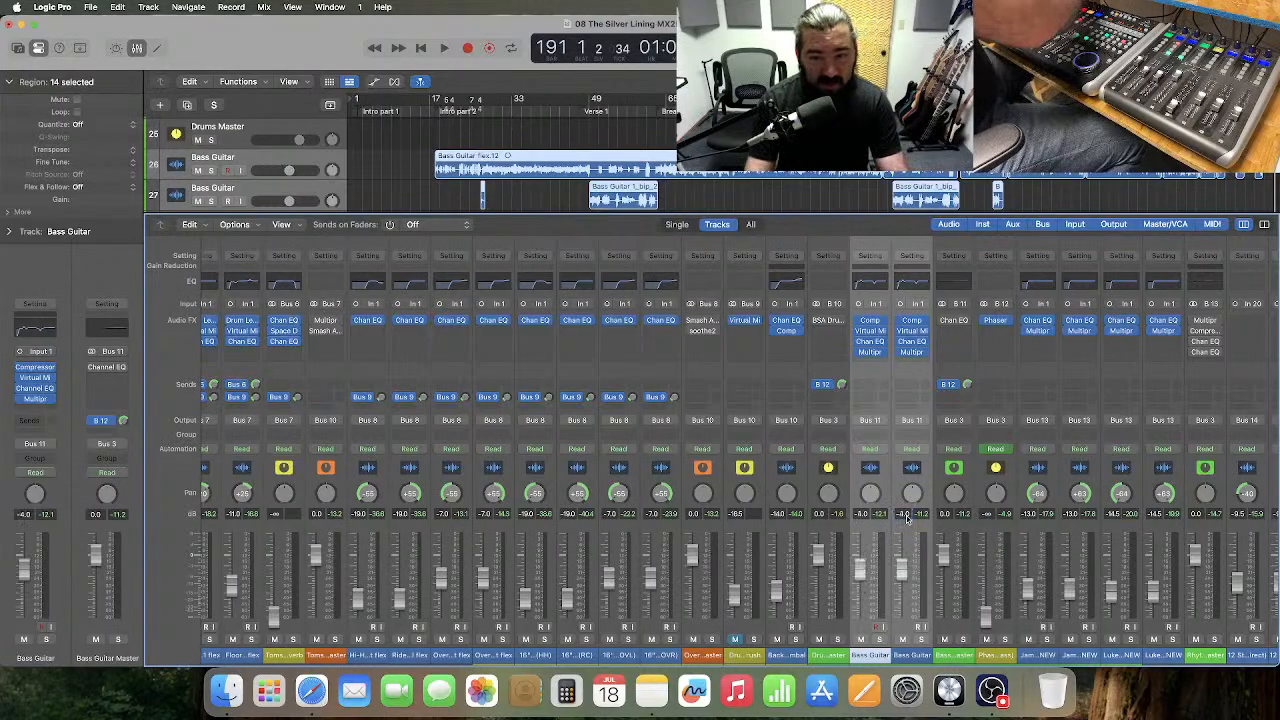
- Select the four rhythm guitar tracks and raise them together, bringing the third one to -7 dB
{"action": "scroll", "coordinate": [876, 513], "scroll_direction": "right", "scroll_amount": 1}
{"action": "scroll", "coordinate": [876, 513], "scroll_direction": "right", "scroll_amount": 4}
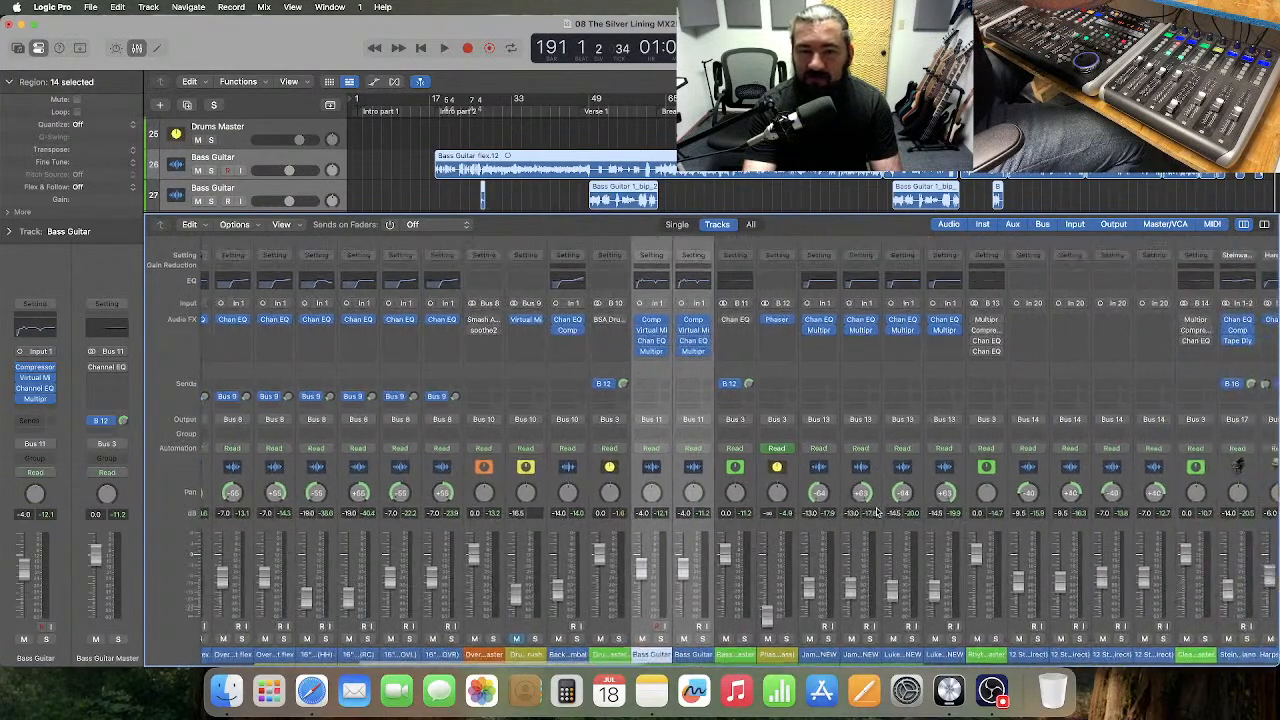
{"action": "left_click", "coordinate": [836, 487]}
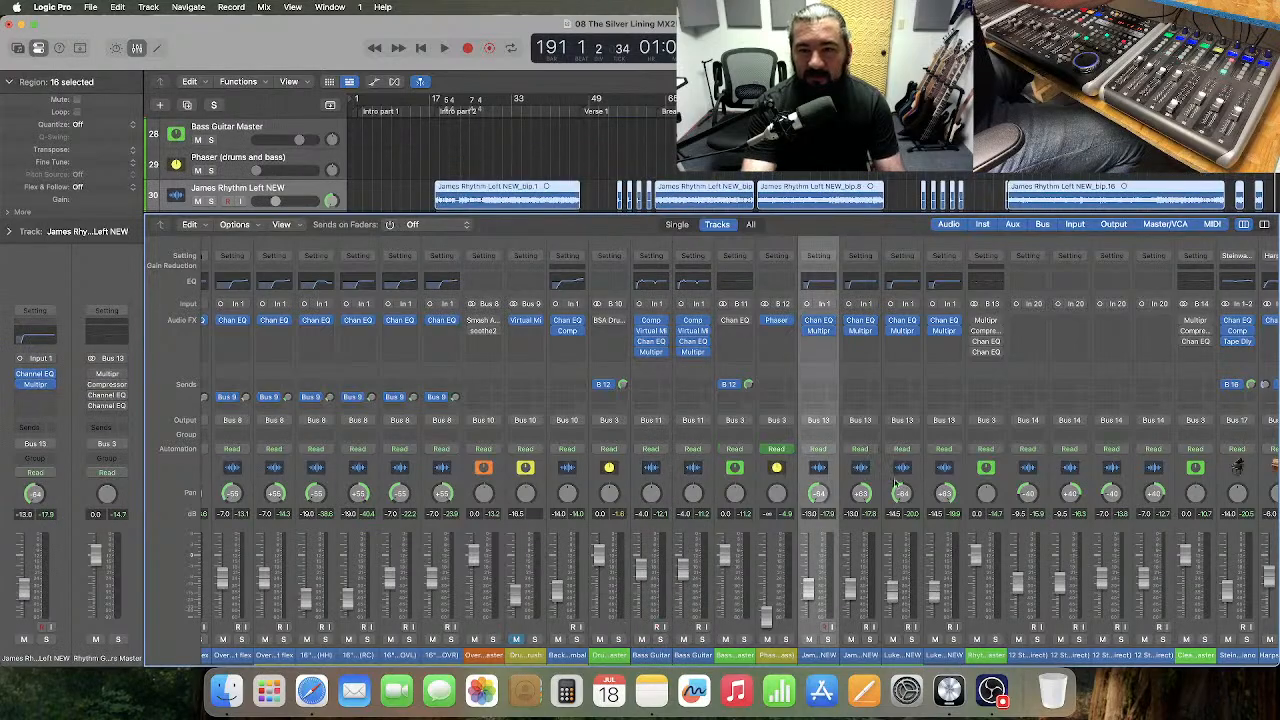
{"action": "left_click", "coordinate": [930, 485], "text": "shift"}
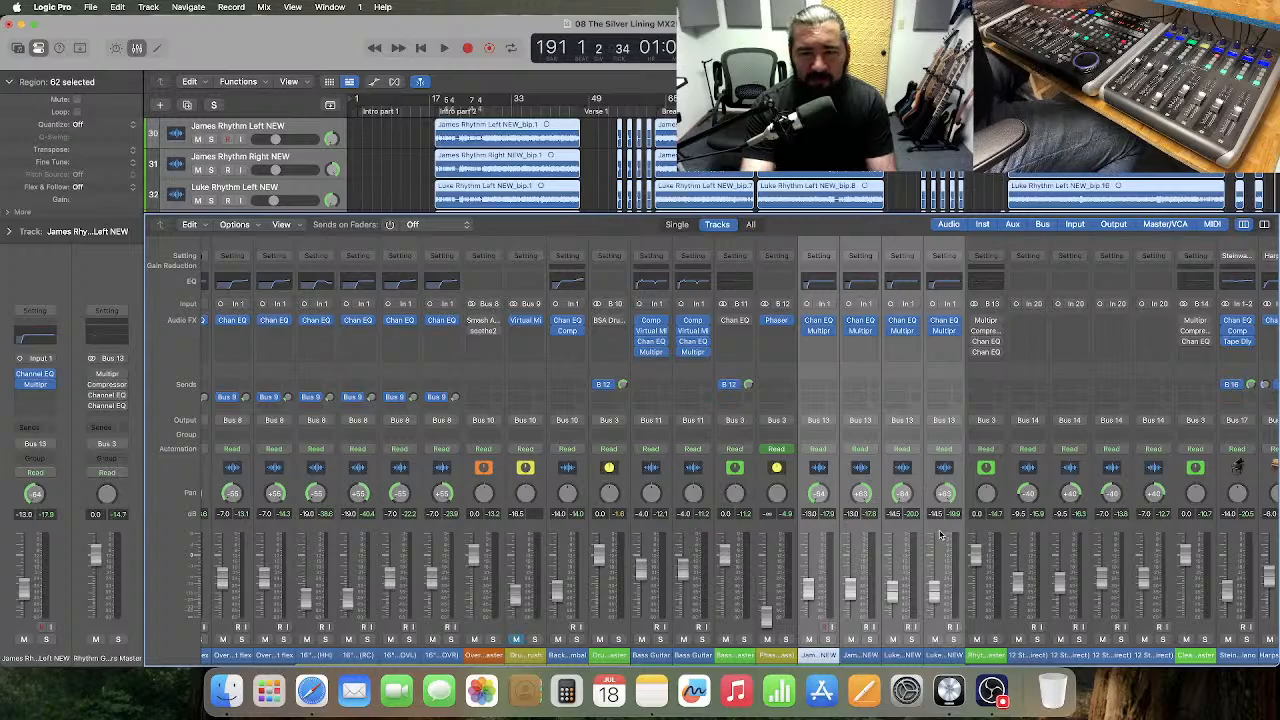
{"action": "left_click_drag", "start_coordinate": [903, 527], "coordinate": [898, 520]}
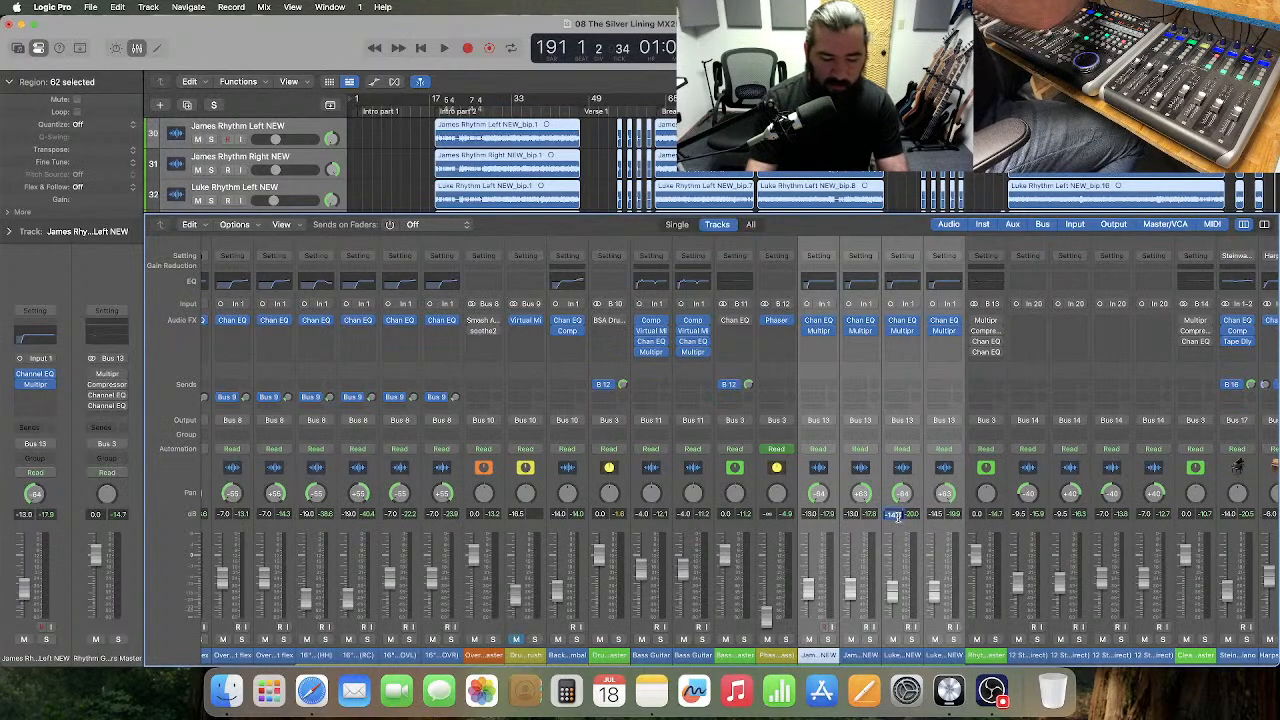
- Select the four 12 String tracks, raise them together to bring the second to -6 dB, and round the first to -6 dB
{"action": "scroll", "coordinate": [884, 526], "scroll_direction": "right", "scroll_amount": 5}
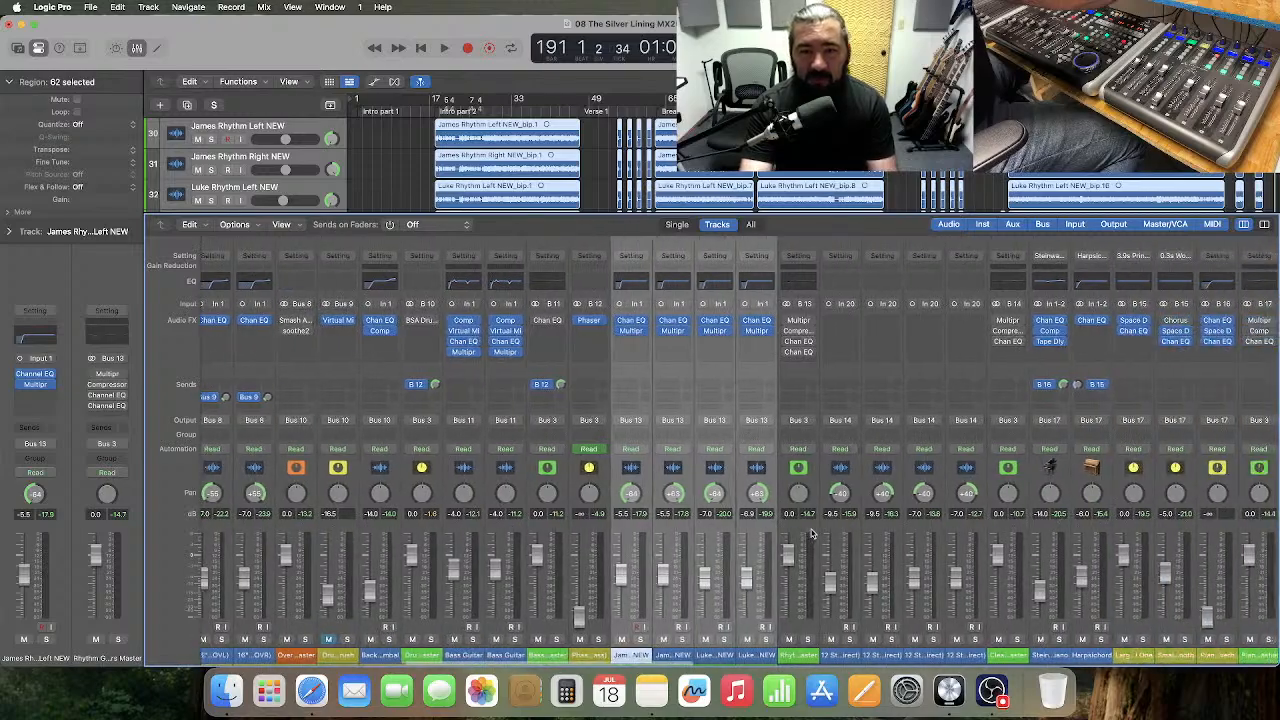
{"action": "left_click", "coordinate": [858, 487]}
{"action": "left_click", "coordinate": [952, 484], "text": "shift"}
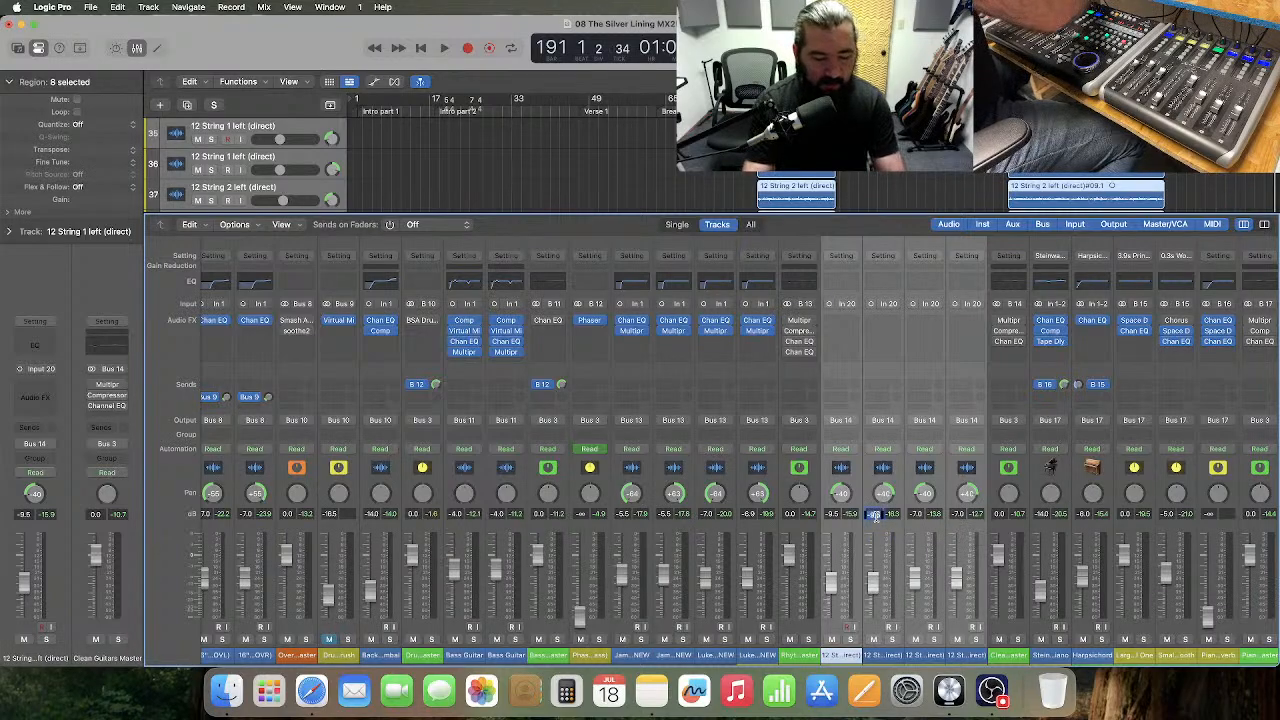
{"action": "key", "text": "Return"}
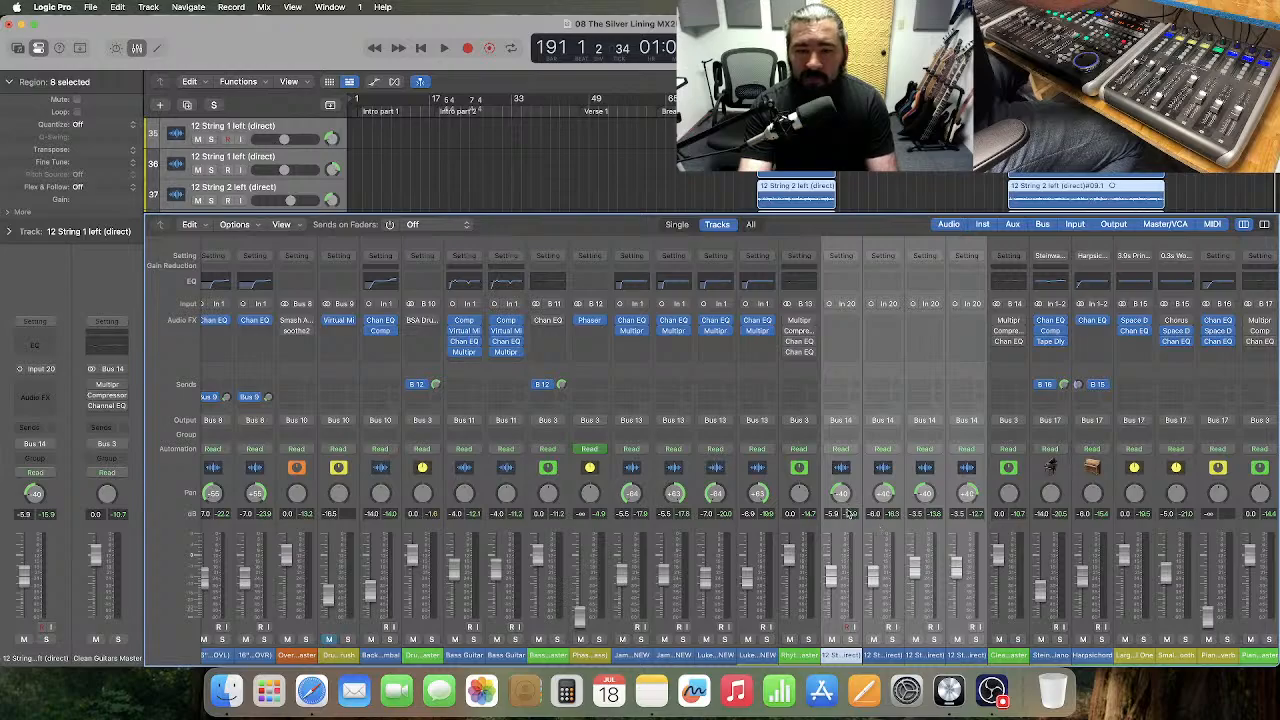
{"action": "left_click", "coordinate": [831, 515]}
{"action": "left_click_drag", "start_coordinate": [831, 515], "coordinate": [868, 519]}
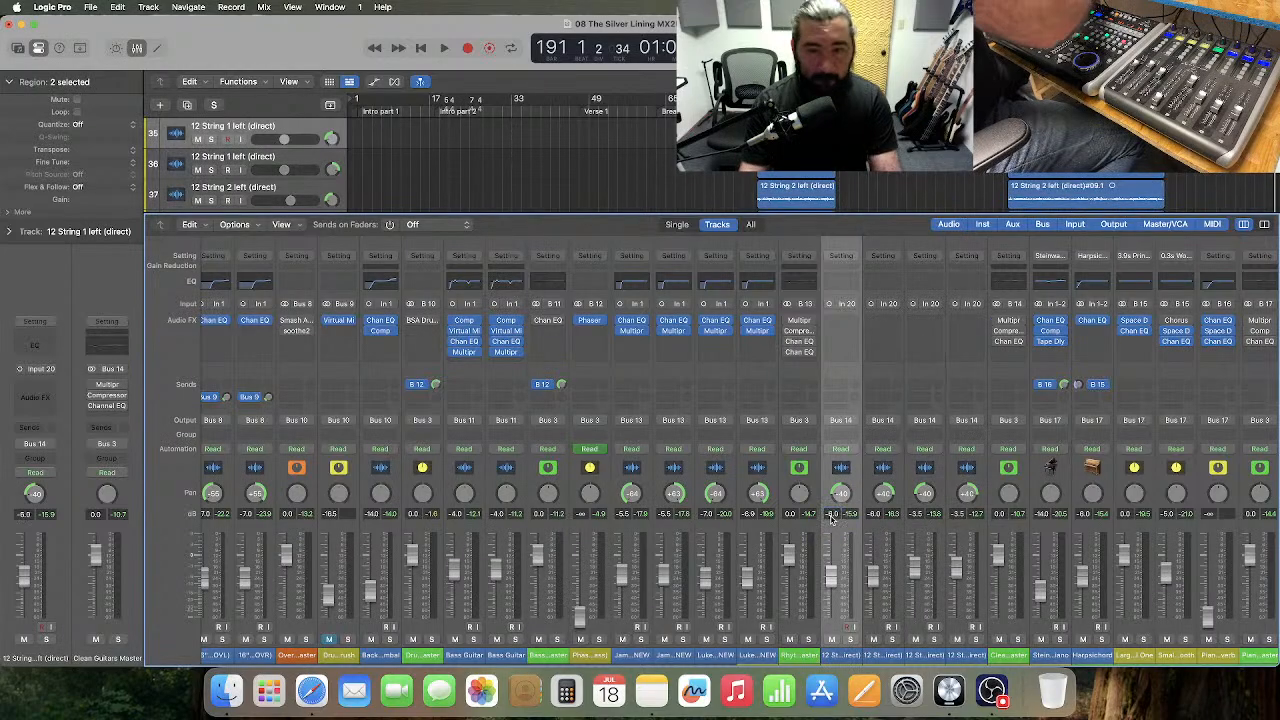
- Select the Steinway Grand Piano and Harpsichord tracks and raise them together, bringing the piano to -7 dB
{"action": "scroll", "coordinate": [860, 510], "scroll_direction": "right", "scroll_amount": 5}
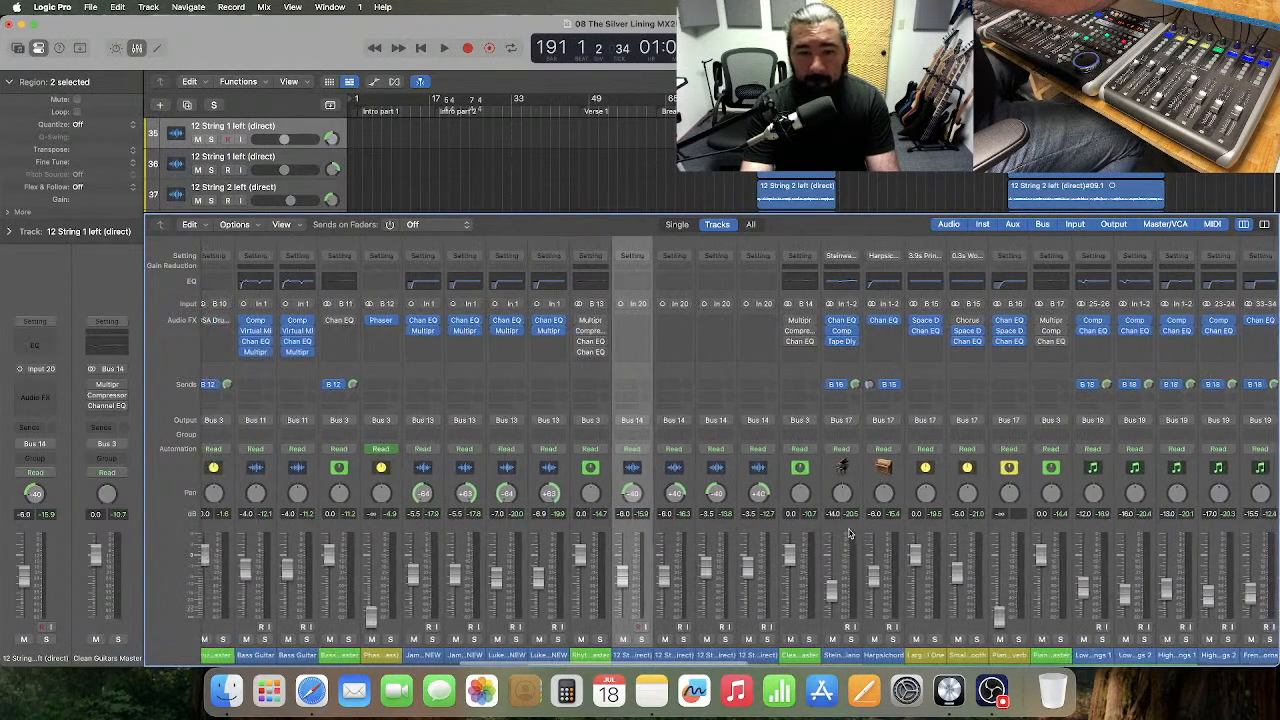
{"action": "left_click", "coordinate": [862, 489]}
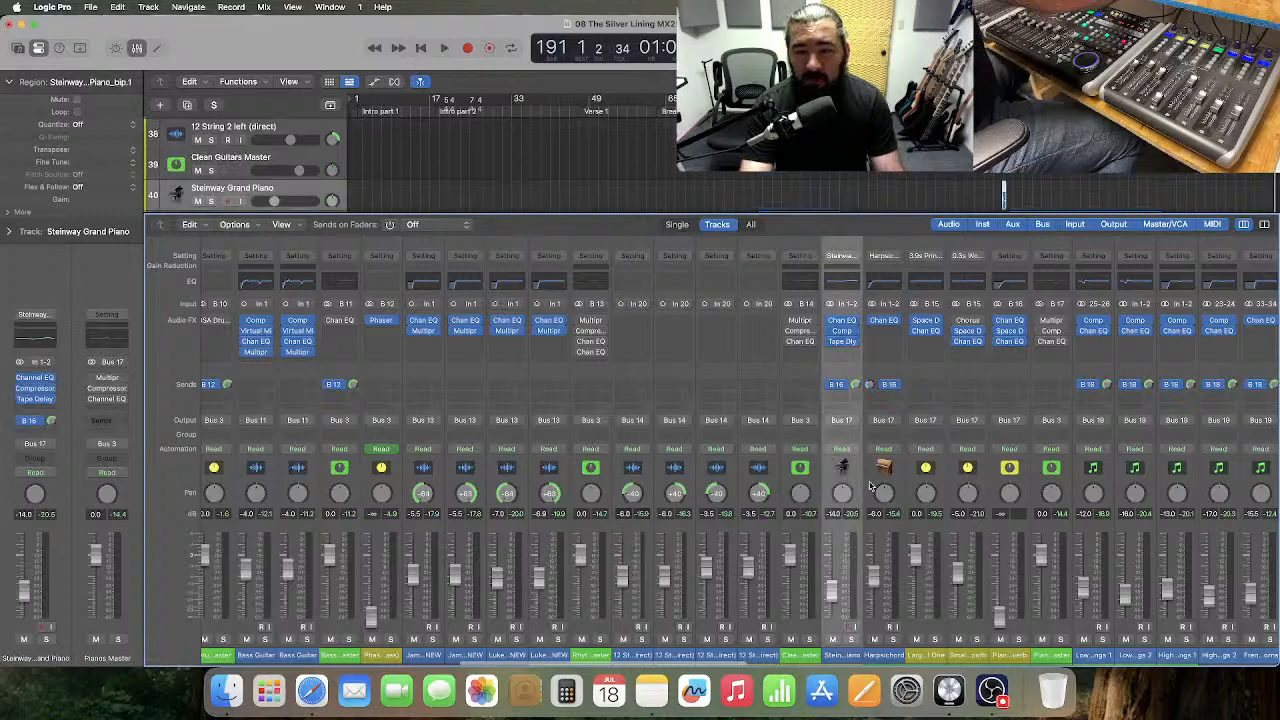
{"action": "left_click", "coordinate": [870, 487], "text": "shift"}
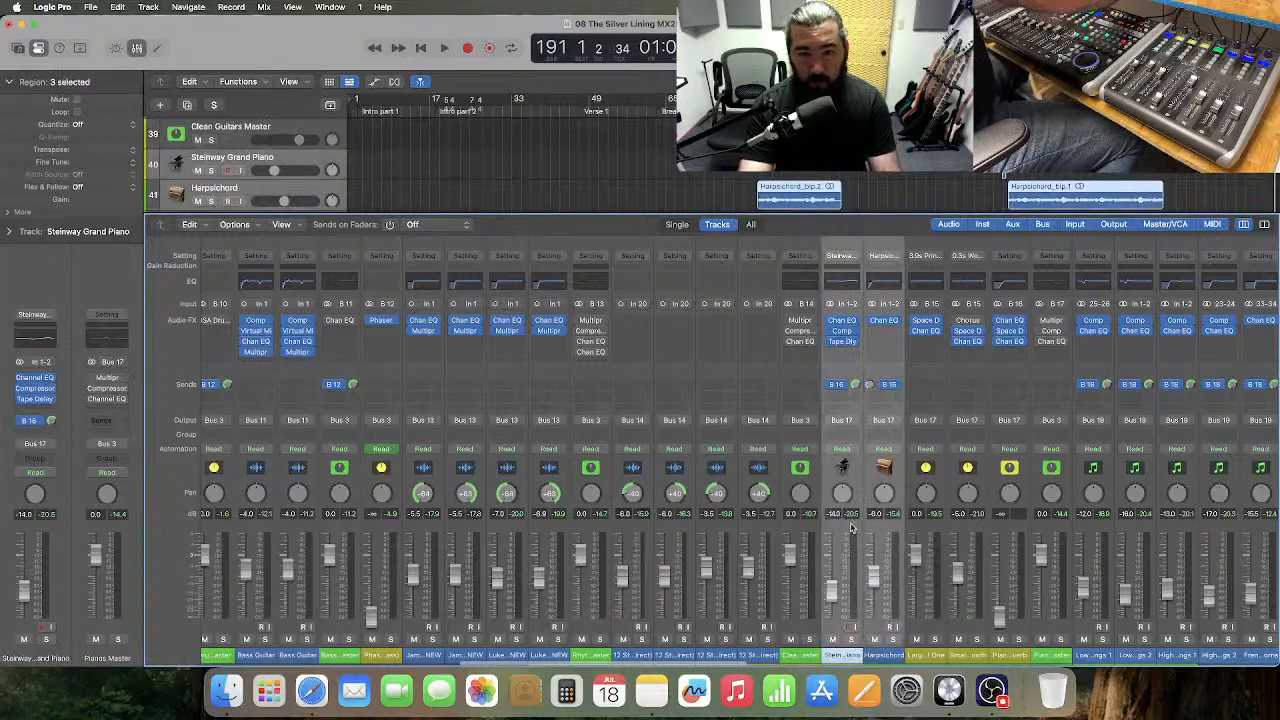
{"action": "left_click_drag", "start_coordinate": [836, 516], "coordinate": [836, 516]}
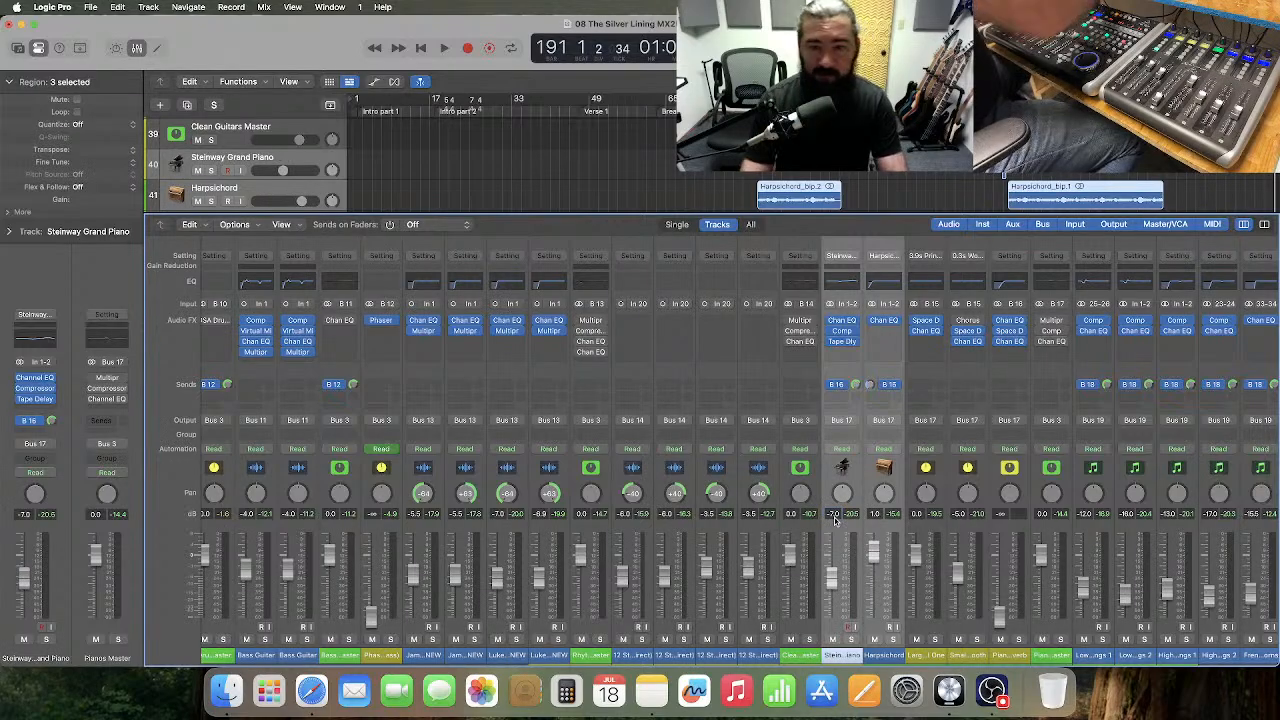
- Select the four string tracks and the French horns and raise them together, bringing the horns to -10 dB
{"action": "scroll", "coordinate": [851, 519], "scroll_direction": "right", "scroll_amount": 5}
{"action": "left_click", "coordinate": [882, 487]}
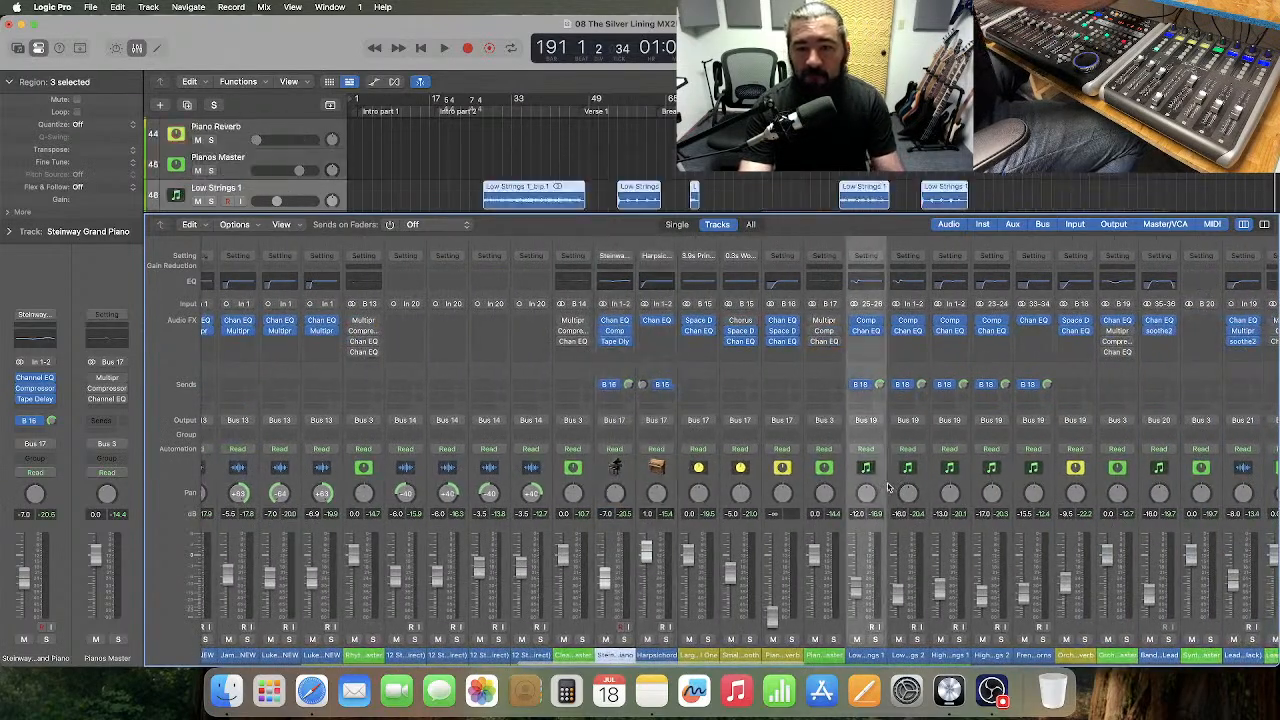
{"action": "left_click", "coordinate": [1018, 487], "text": "shift"}
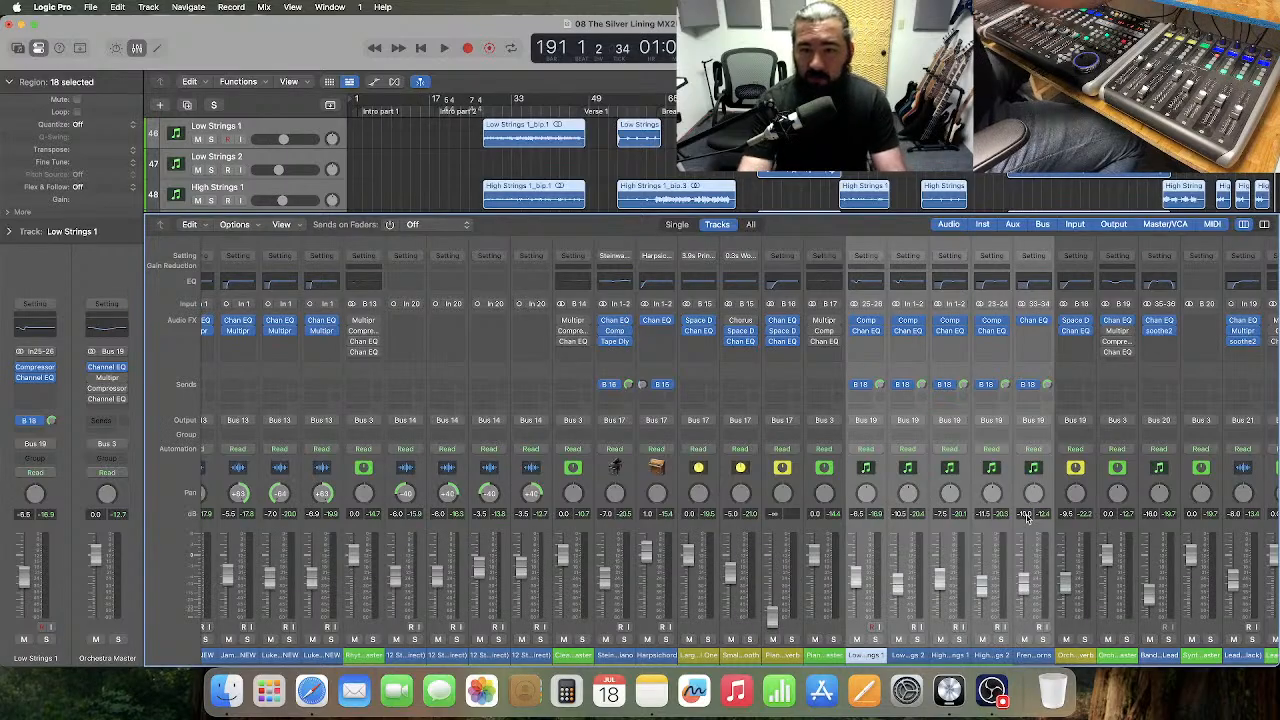
- Set the synth lead track before the synth master to -3.5 dB and the lead track before the lead master to -2 dB
{"action": "scroll", "coordinate": [945, 531], "scroll_direction": "right", "scroll_amount": 6}
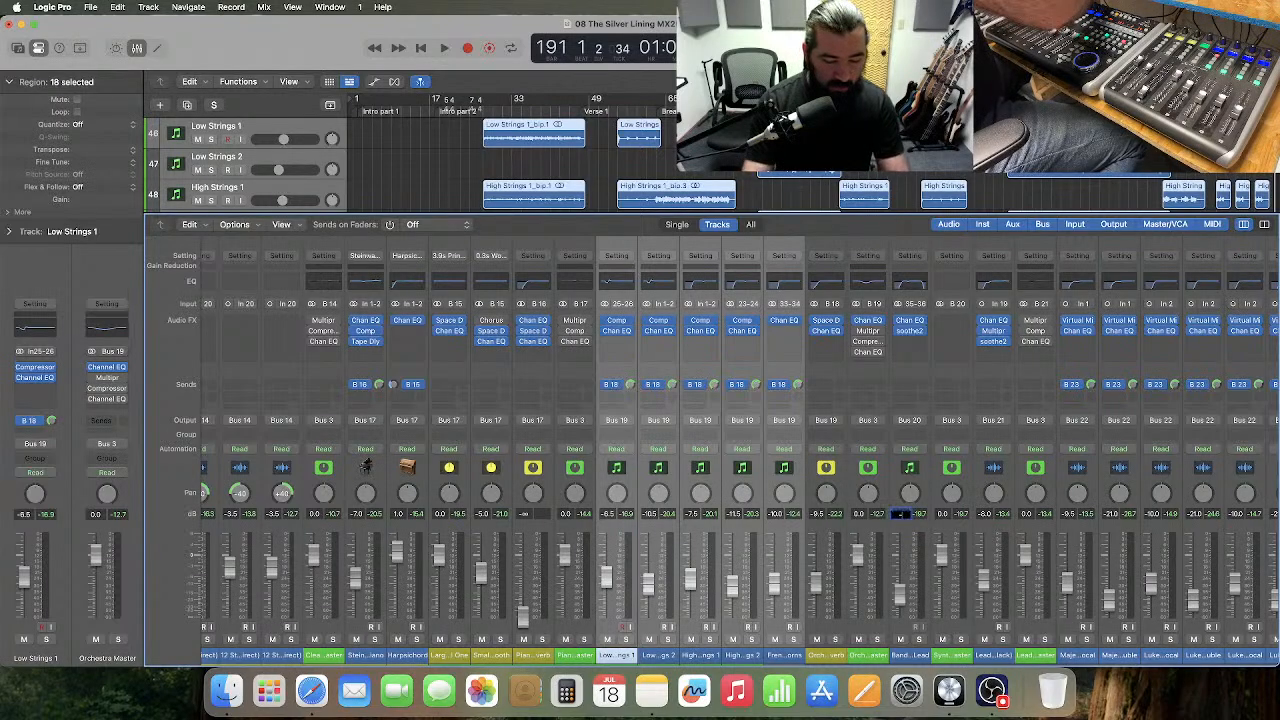
{"action": "scroll", "coordinate": [740, 450], "scroll_direction": "right", "scroll_amount": 4}
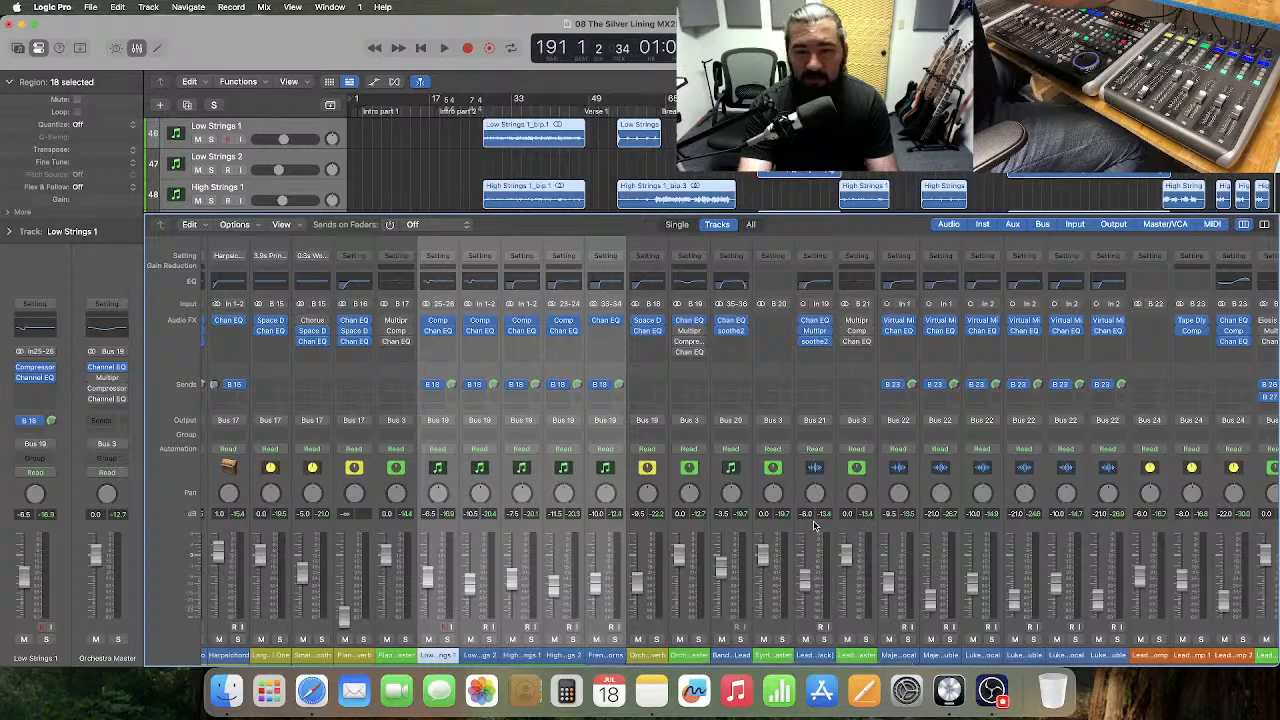
{"action": "double_click", "coordinate": [808, 514]}
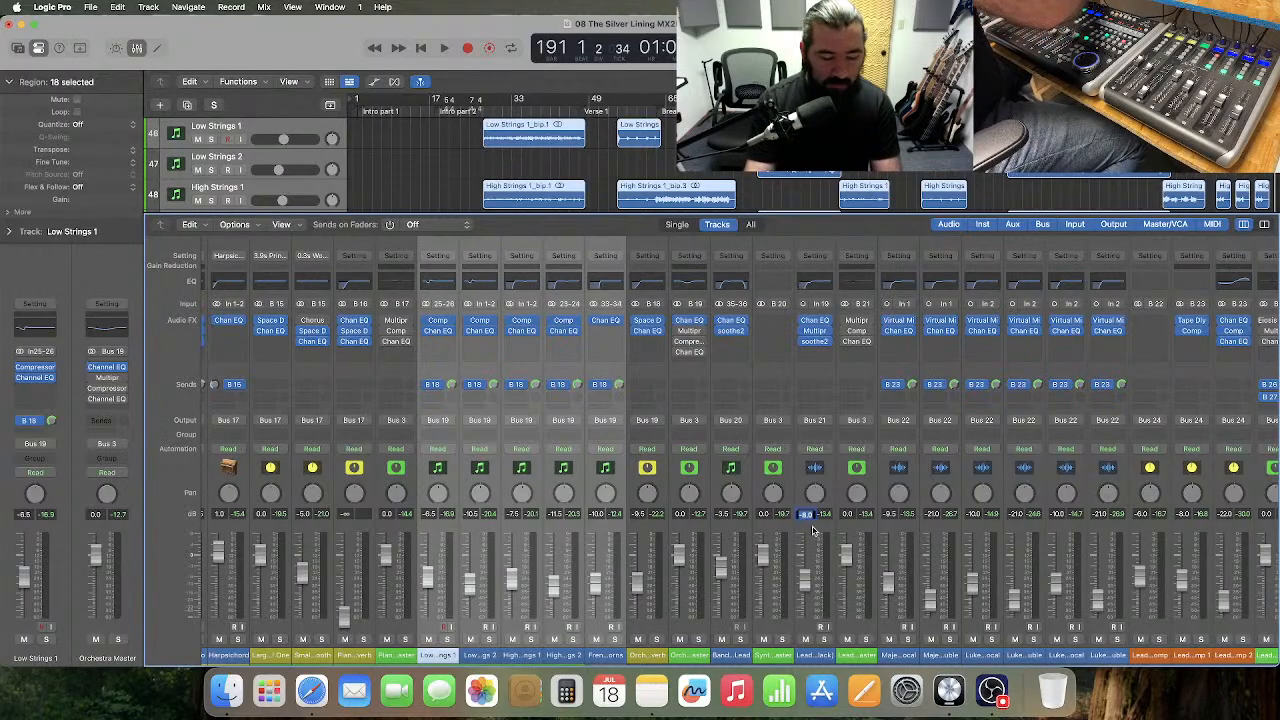
{"action": "type", "text": "-2"}
{"action": "key", "text": "Return"}
- Select the six lead vocal and double tracks and raise them together, bringing the first lead vocal to -6 dB
{"action": "scroll", "coordinate": [820, 500], "scroll_direction": "right", "scroll_amount": 2}
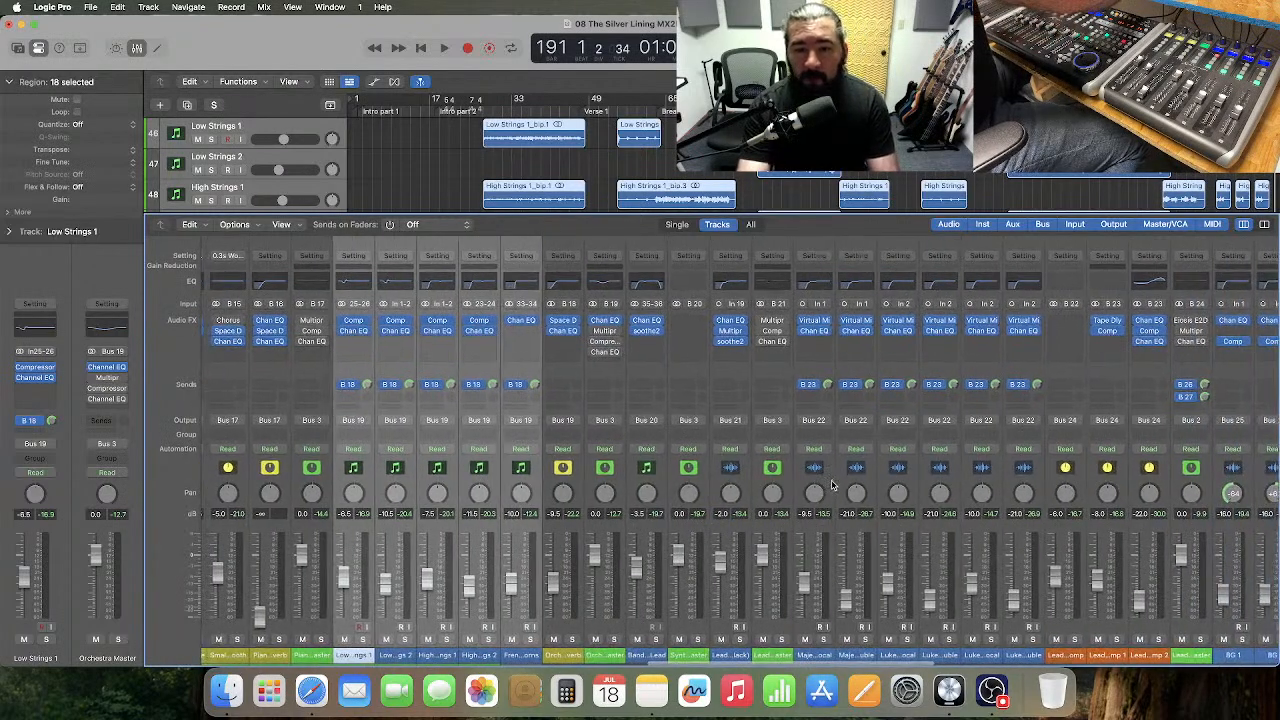
{"action": "left_click", "coordinate": [831, 485]}
{"action": "left_click", "coordinate": [1013, 487], "text": "shift"}
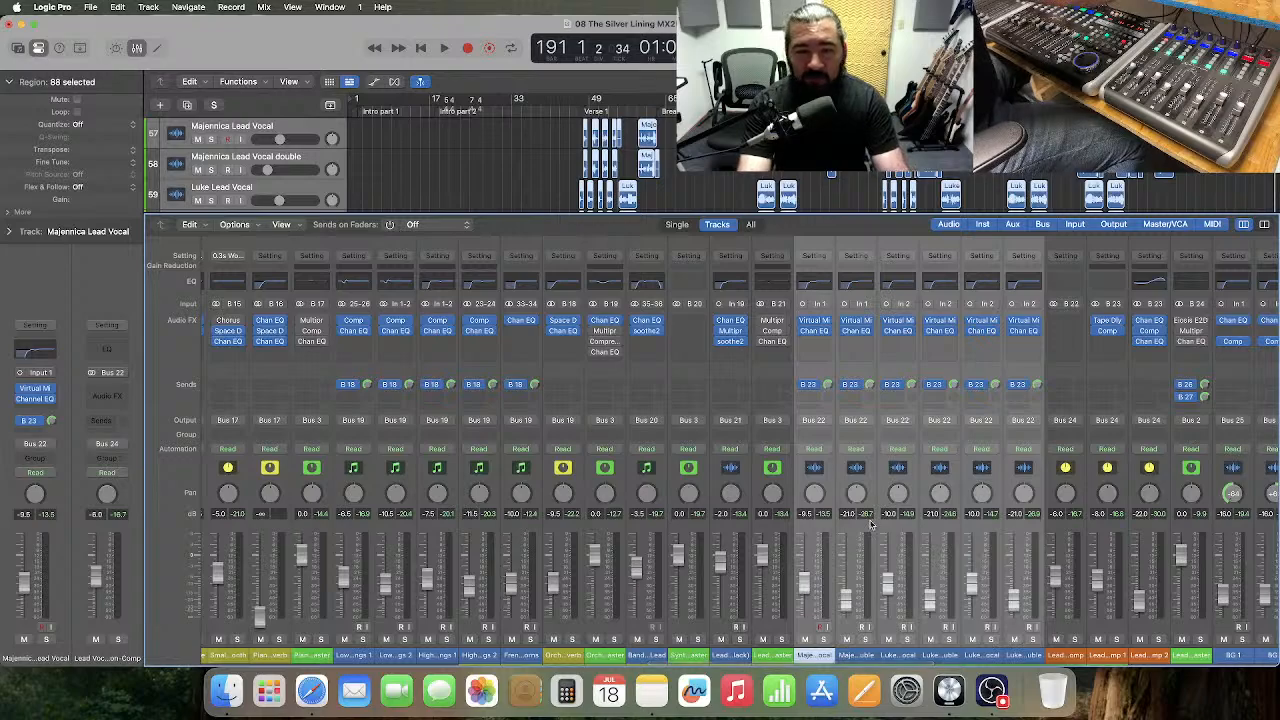
{"action": "scroll", "coordinate": [808, 518], "scroll_direction": "up", "scroll_amount": 3}
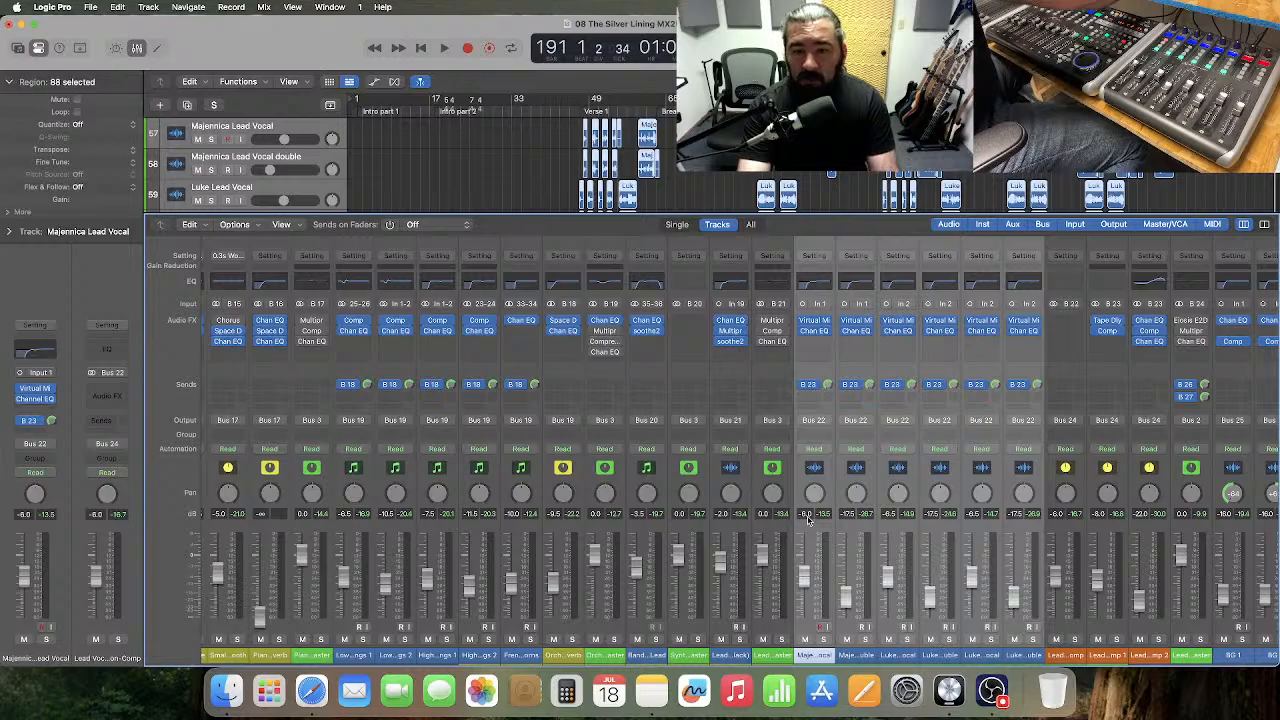
- Select the twelve background vocal tracks from the first BG 1 onward and raise them together, bringing the BG 1 tracks to -9 dB
{"action": "scroll", "coordinate": [808, 518], "scroll_direction": "right", "scroll_amount": 5}
{"action": "left_click", "coordinate": [1022, 490]}
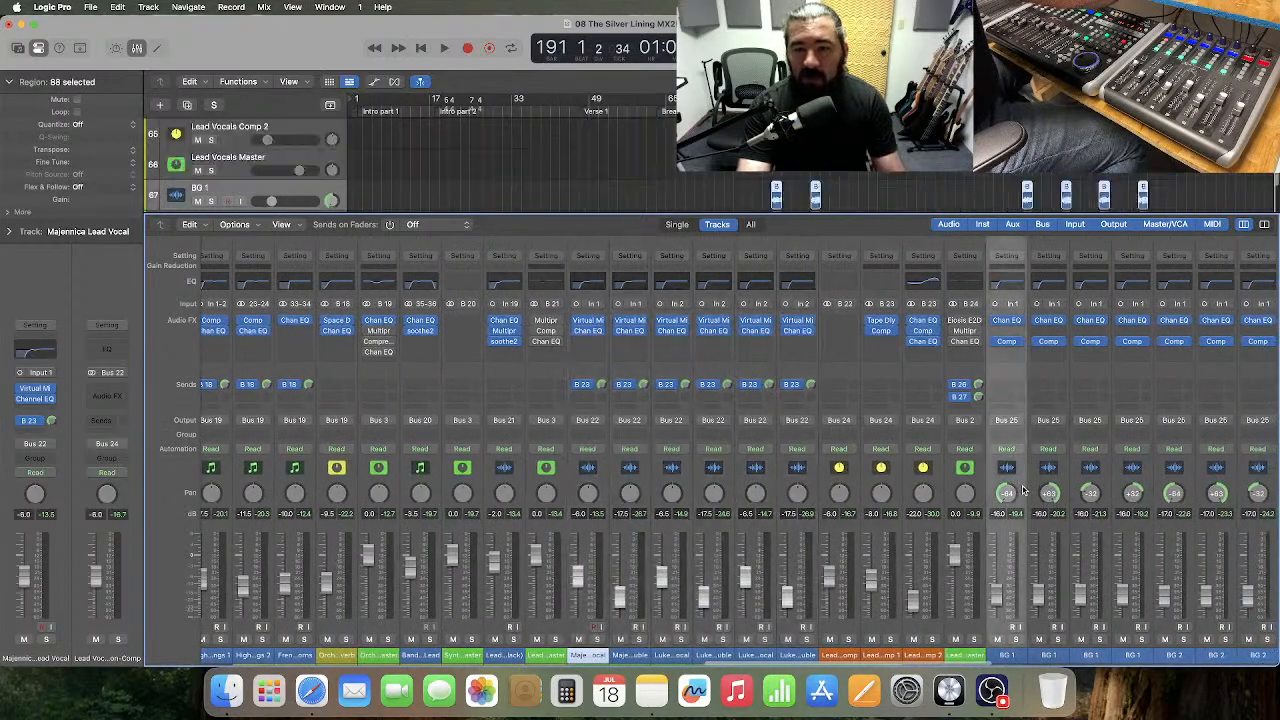
{"action": "scroll", "coordinate": [1022, 490], "scroll_direction": "right", "scroll_amount": 8}
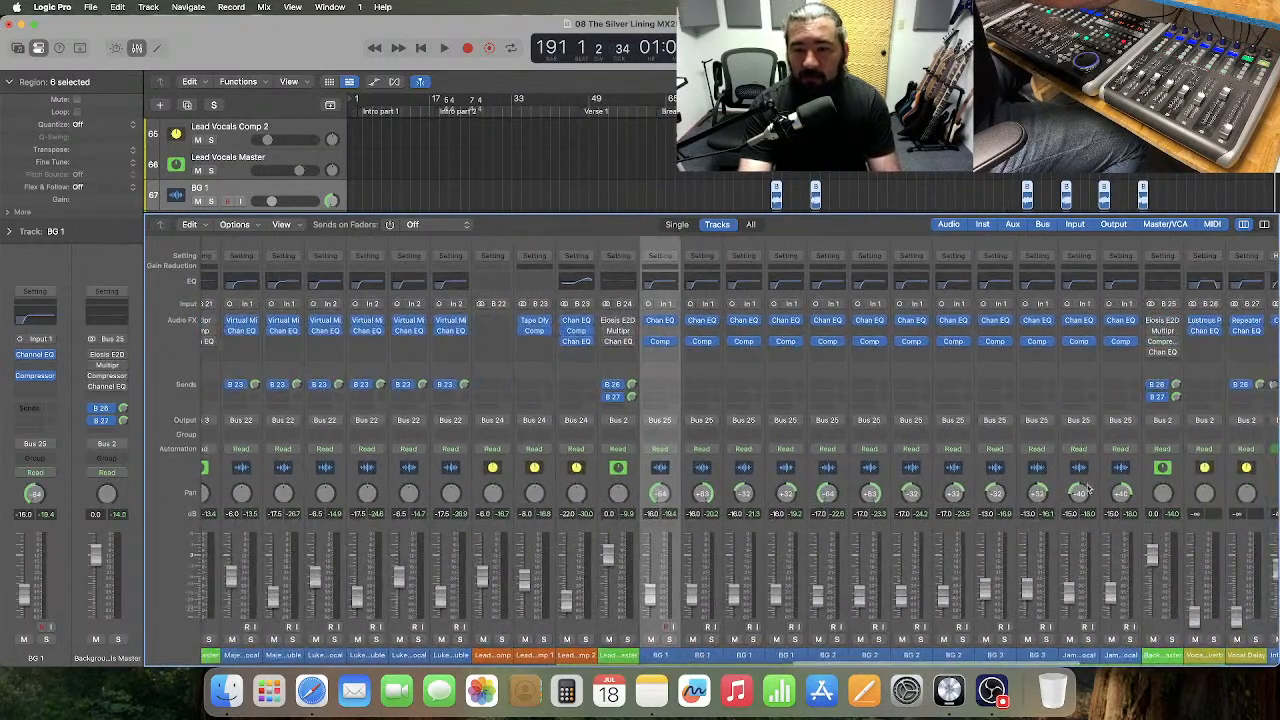
{"action": "left_click", "coordinate": [1108, 487], "text": "shift"}
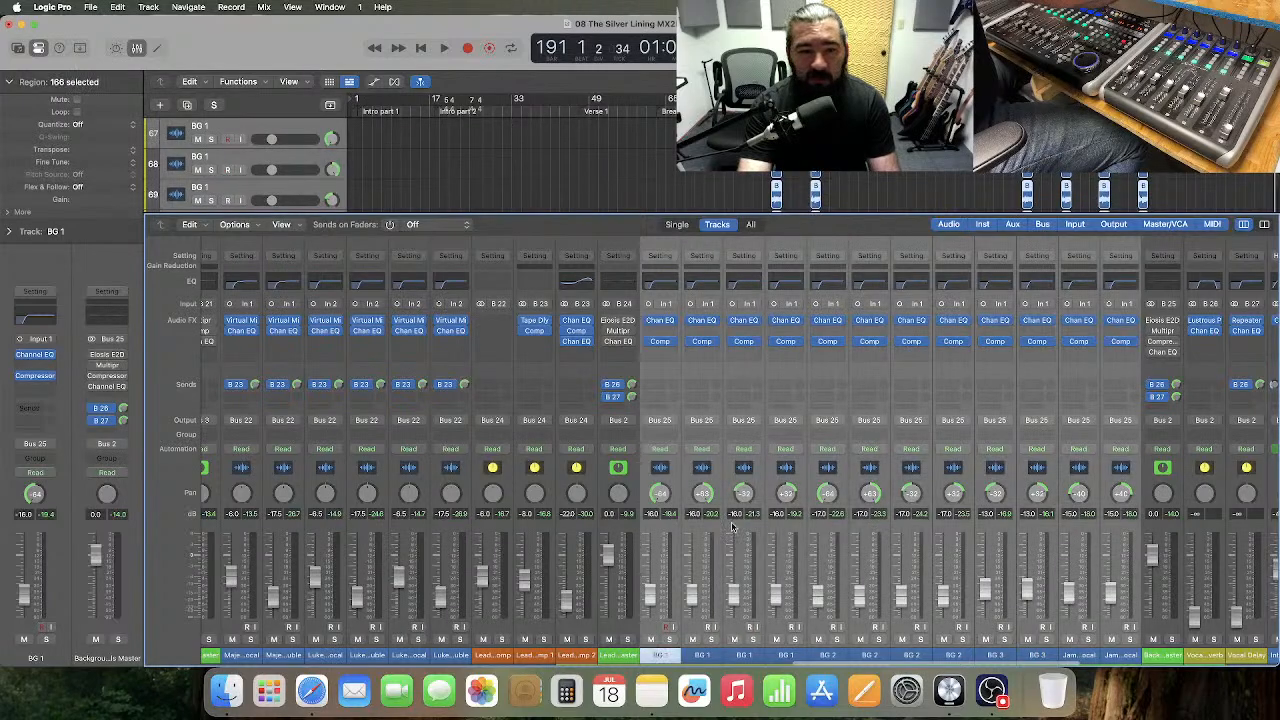
{"action": "mouse_move", "coordinate": [818, 517]}
{"action": "left_mouse_down"}
{"action": "mouse_move", "coordinate": [818, 500]}
{"action": "mouse_move", "coordinate": [818, 517]}
{"action": "left_mouse_up"}
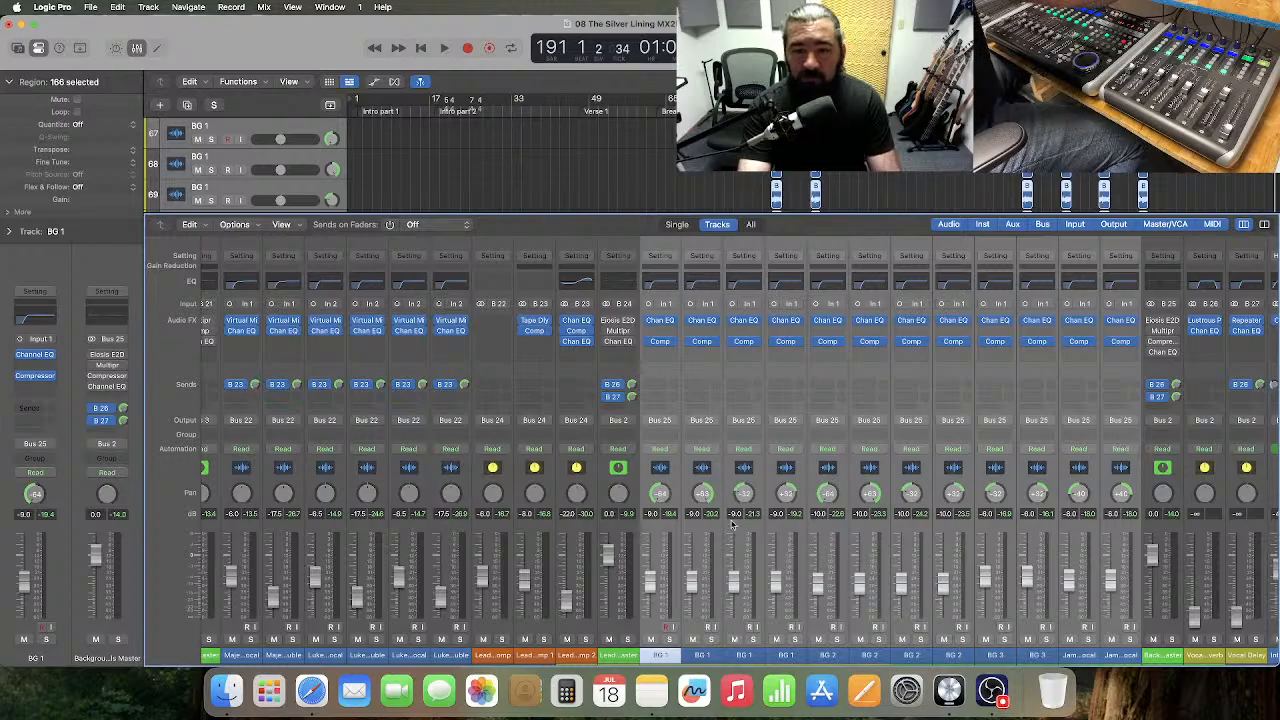
- Check the remaining intro effects channels, hide the mixer, and show track automation with the Intro Effects Master track selected
{"action": "scroll", "coordinate": [732, 524], "scroll_direction": "right", "scroll_amount": 4}
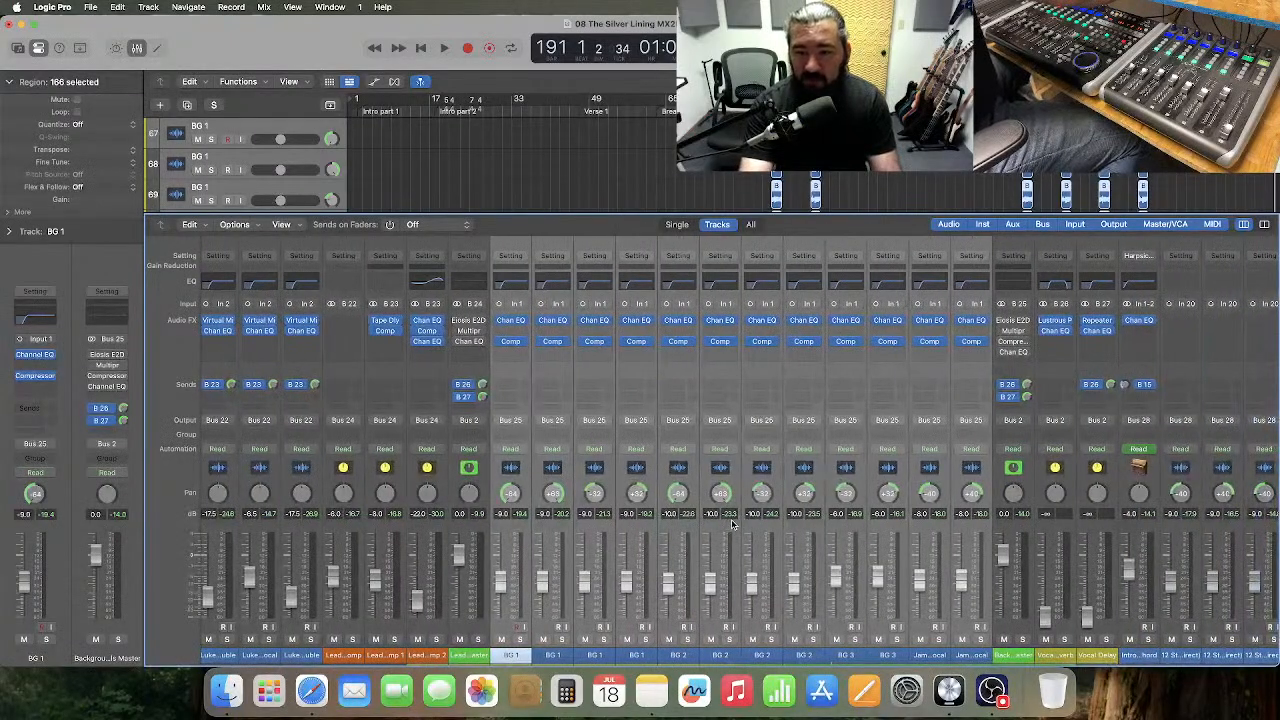
{"action": "scroll", "coordinate": [732, 524], "scroll_direction": "right", "scroll_amount": 10}
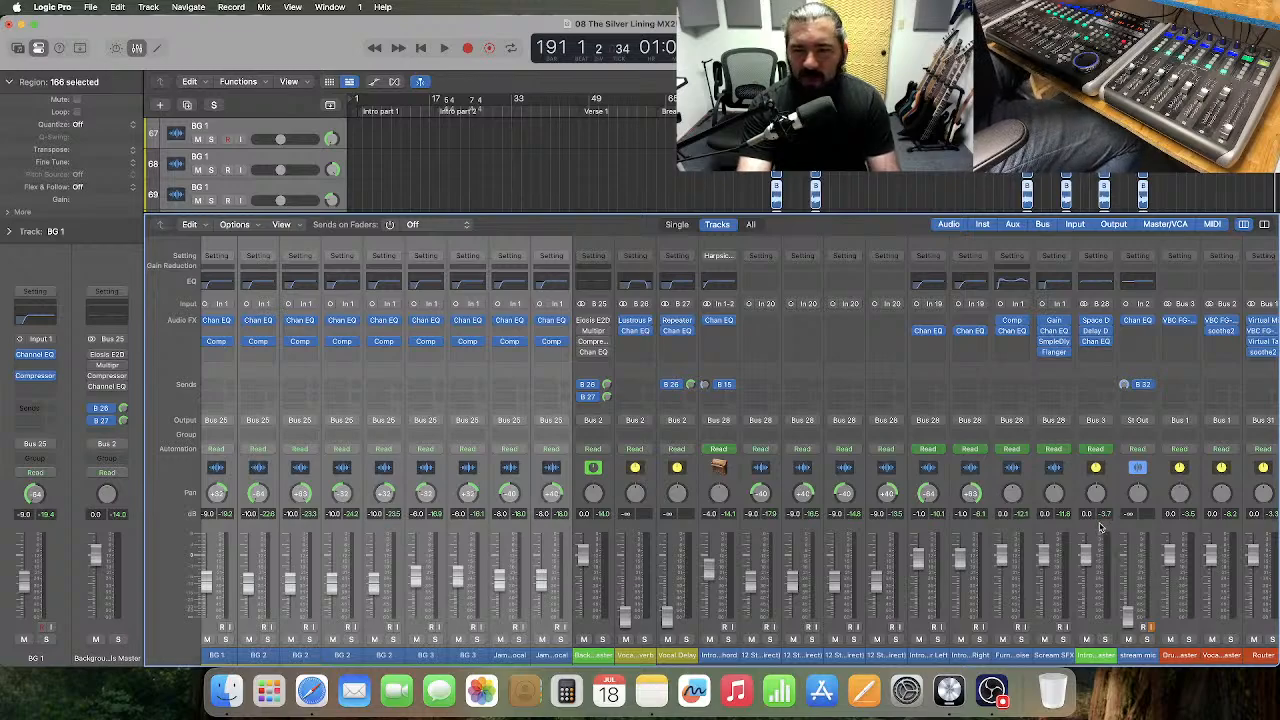
{"action": "left_click", "coordinate": [672, 170]}
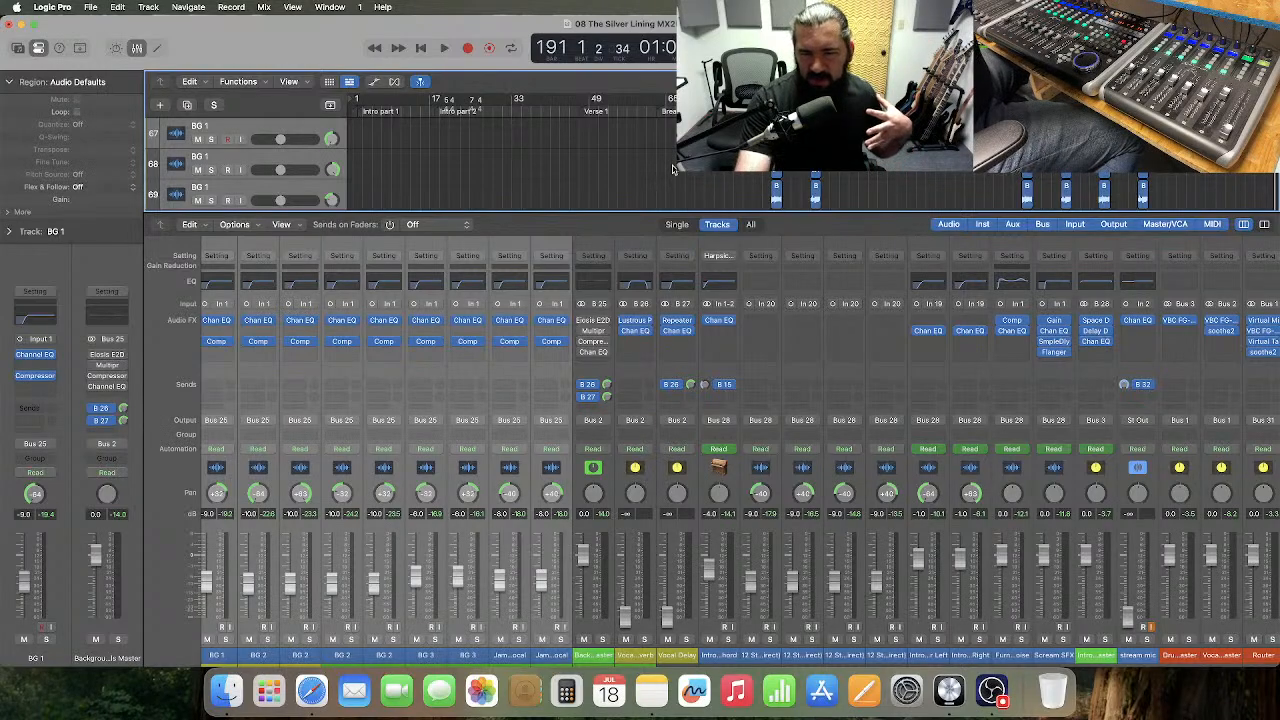
{"action": "key", "text": "x"}
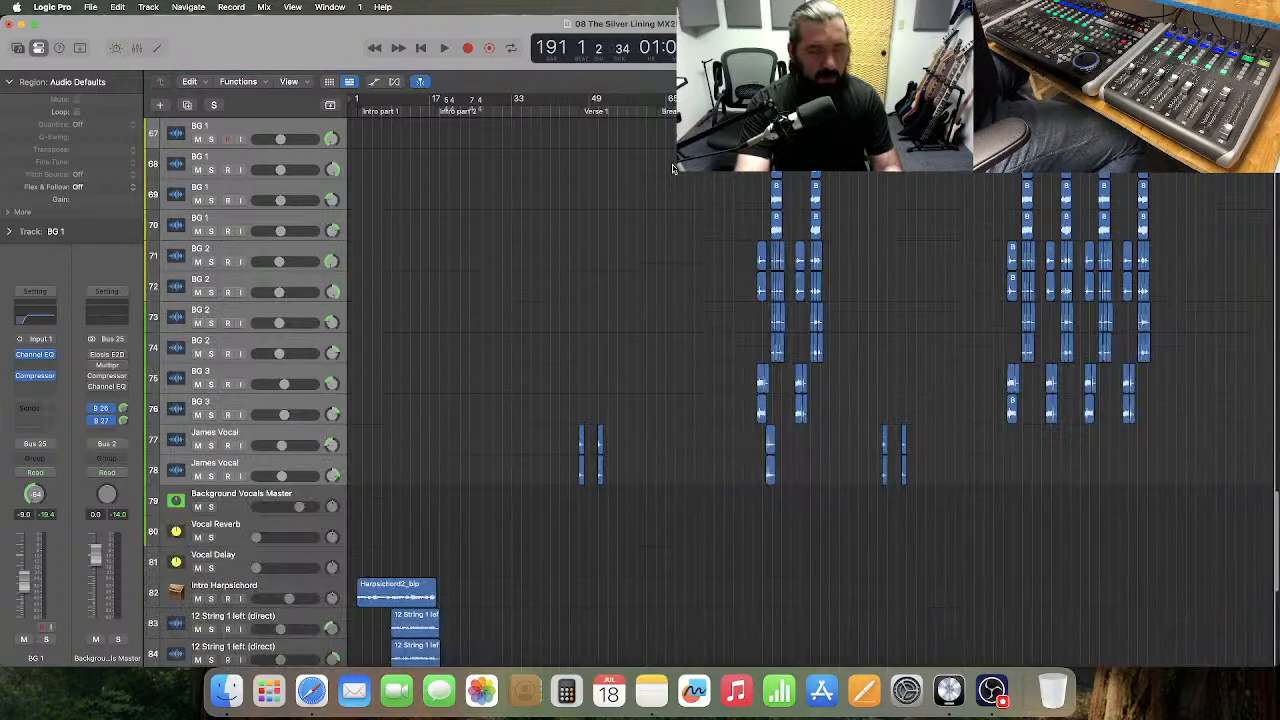
{"action": "scroll", "coordinate": [482, 486], "scroll_direction": "down", "scroll_amount": 10}
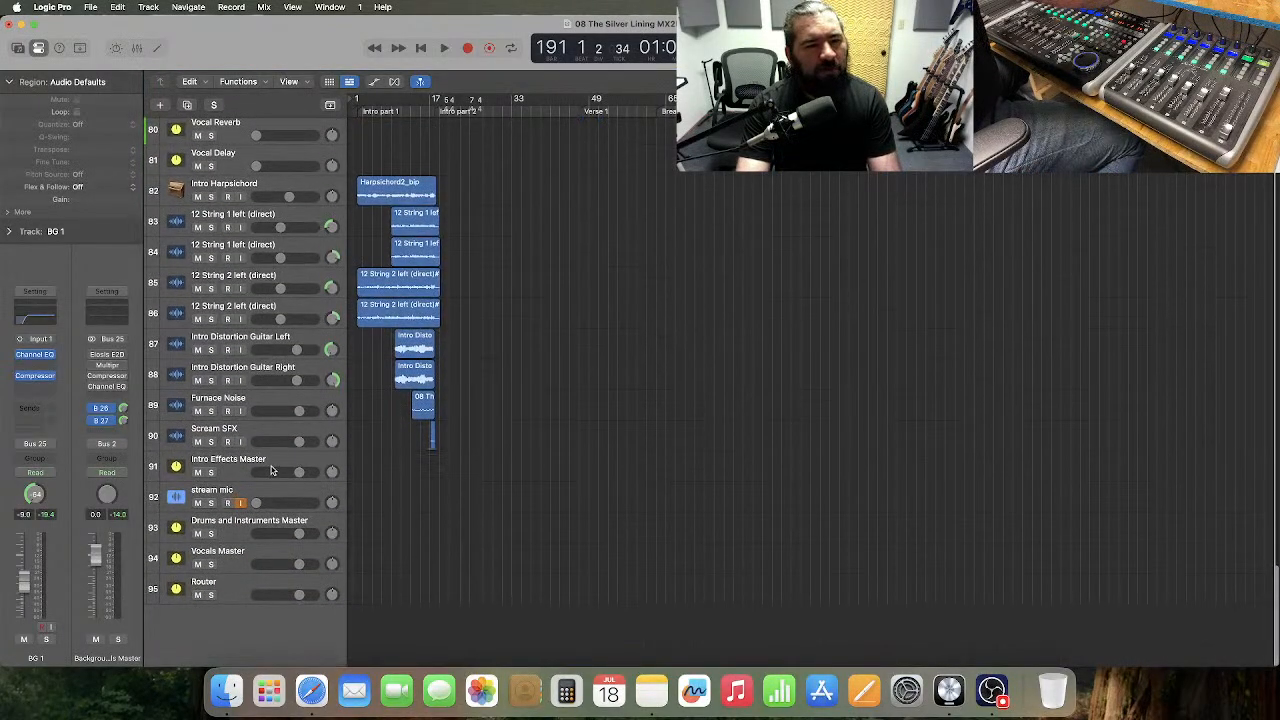
{"action": "left_click", "coordinate": [269, 471]}
{"action": "left_click", "coordinate": [375, 82]}
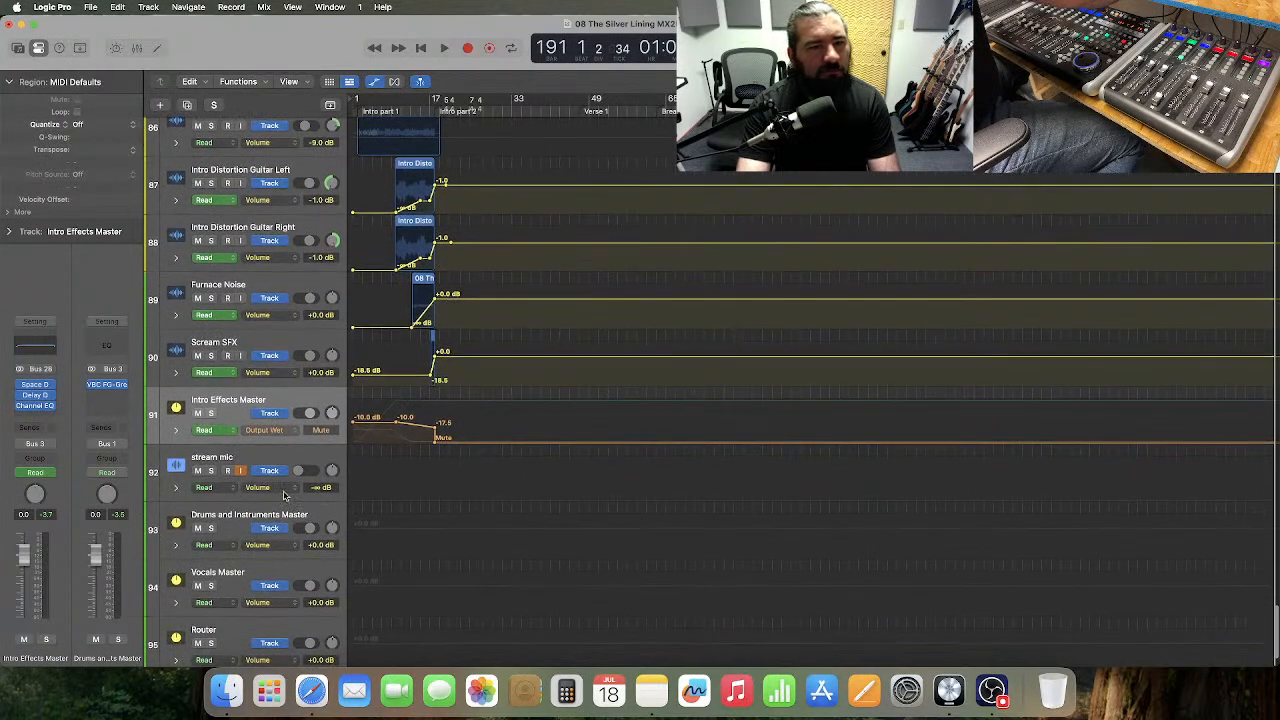
- Examine the Intro Effects Master's automation curve and its automated parameters, and hide the automation again
{"action": "key", "text": "ctrl+z"}
{"action": "left_click", "coordinate": [268, 424]}
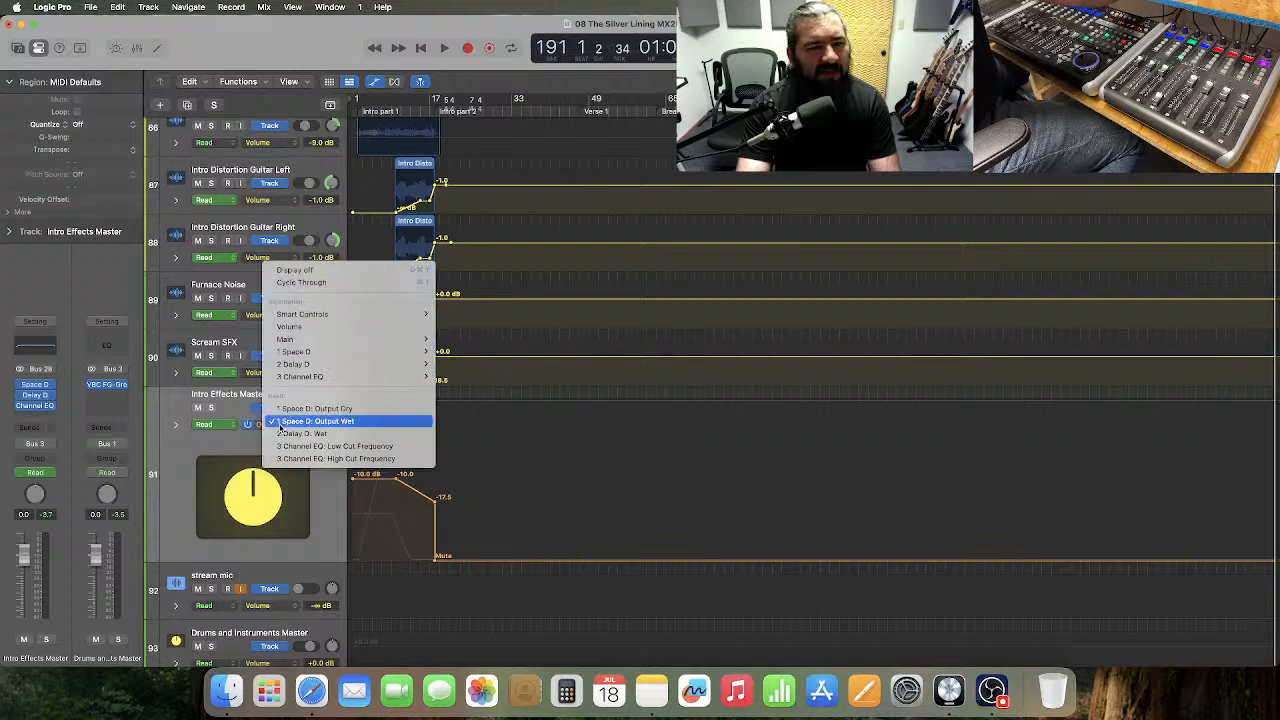
{"action": "left_click", "coordinate": [214, 447]}
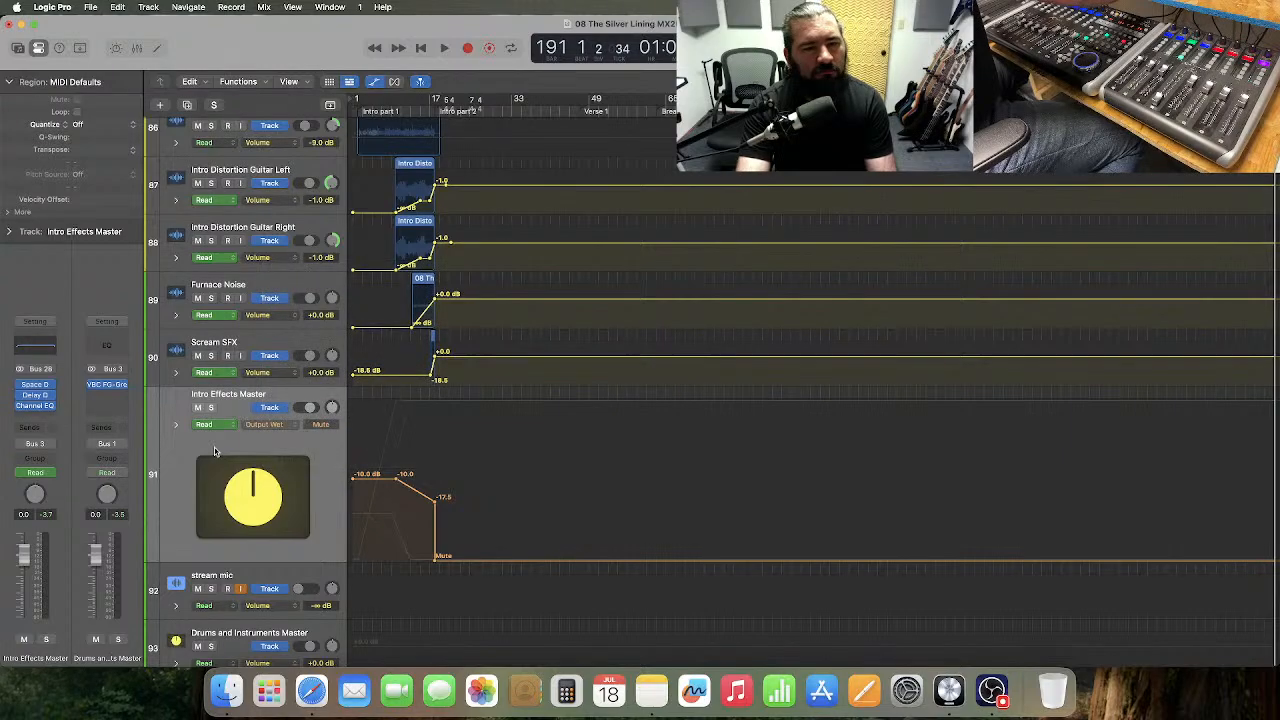
{"action": "left_click_drag", "start_coordinate": [242, 557], "coordinate": [262, 440]}
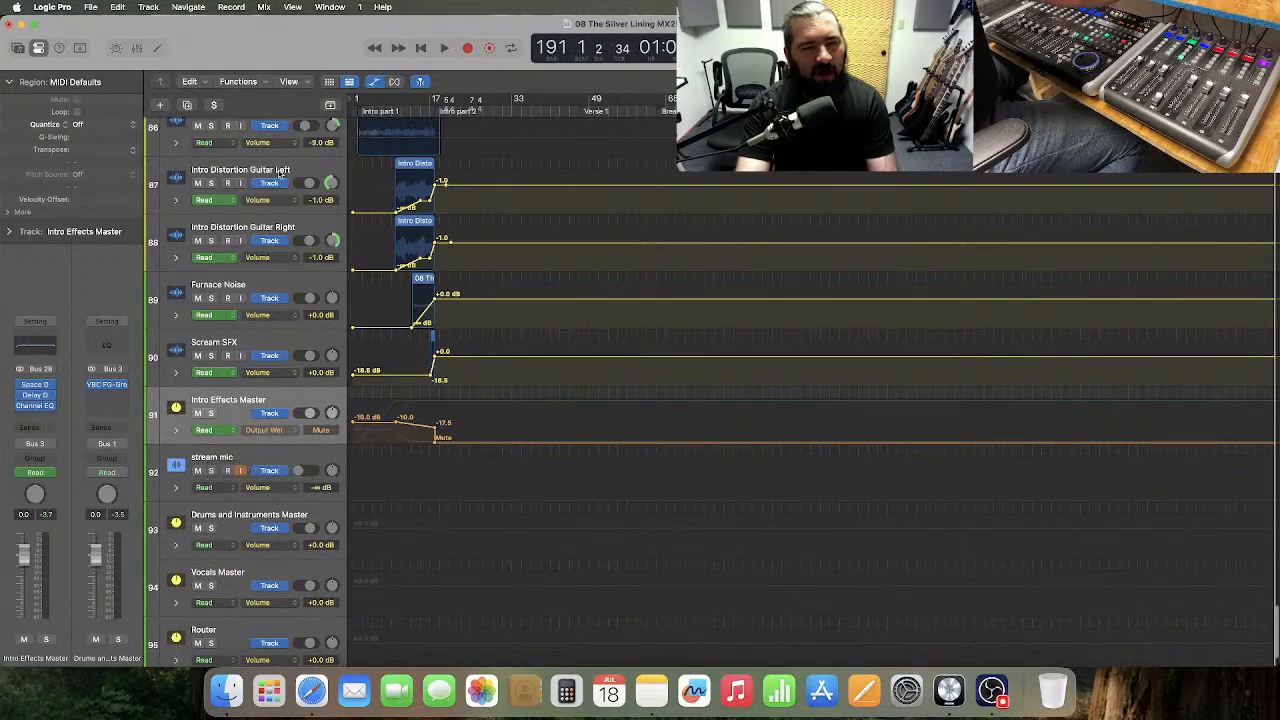
{"action": "key", "text": "a"}
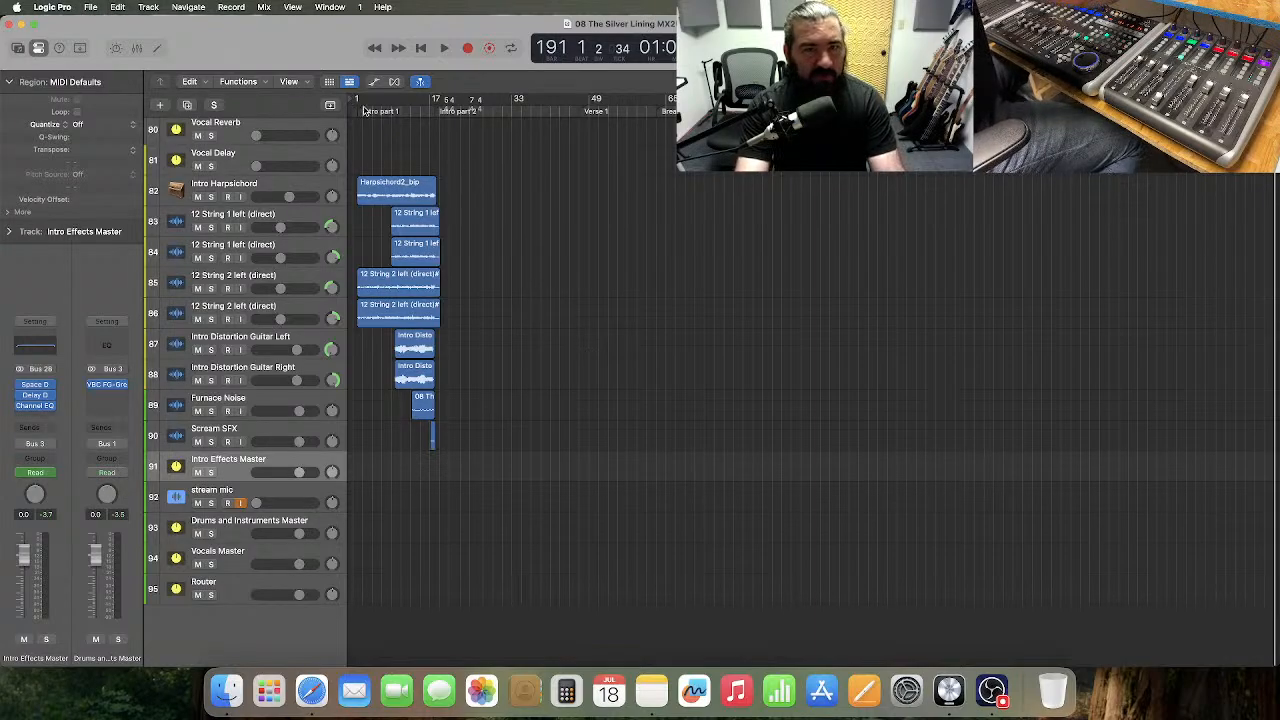
- Open the recent project "08 The Silver Lining" without closing the current one, and hide its mixer to show the tracks
{"action": "left_click", "coordinate": [91, 8]}
{"action": "mouse_move", "coordinate": [118, 70]}
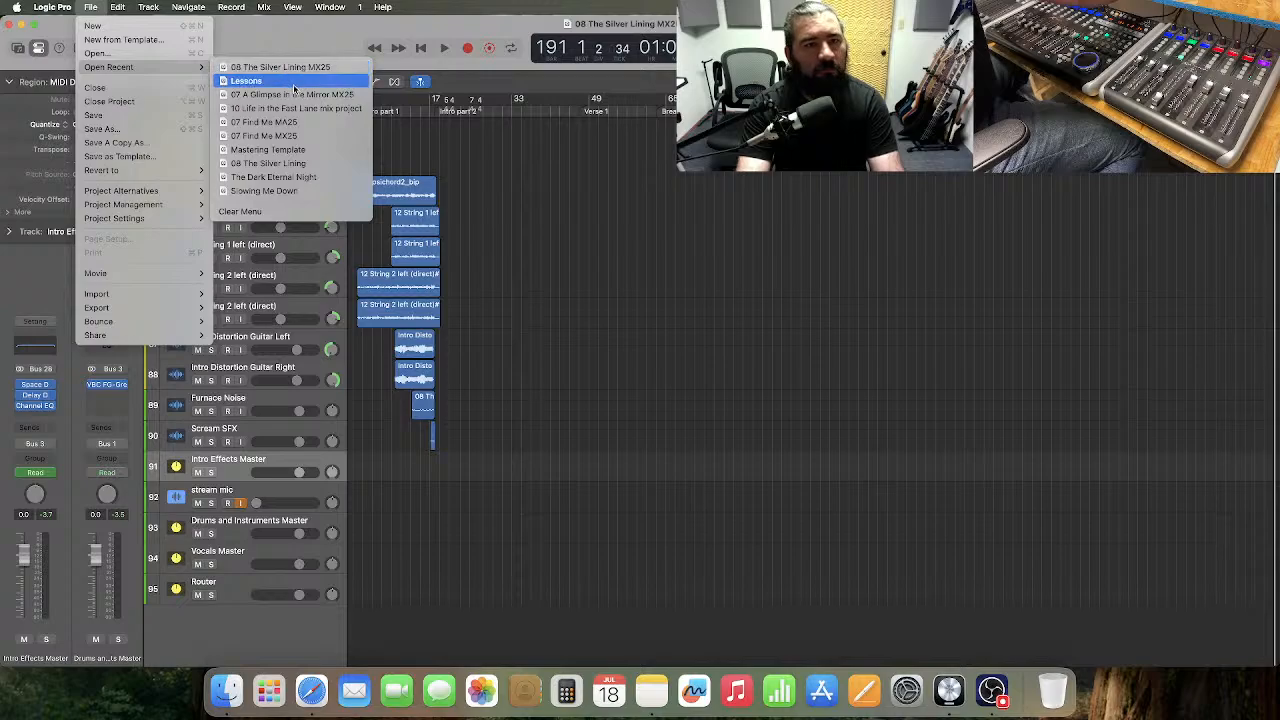
{"action": "left_click", "coordinate": [318, 164]}
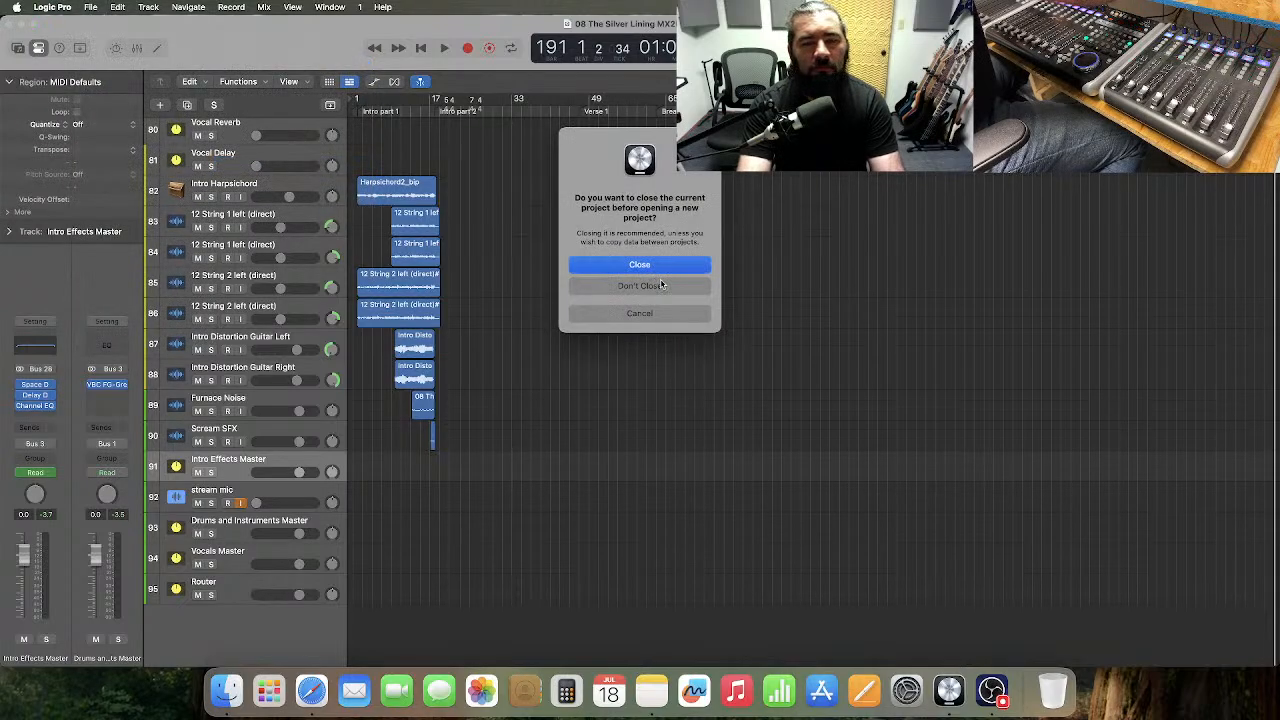
{"action": "left_click", "coordinate": [660, 285]}
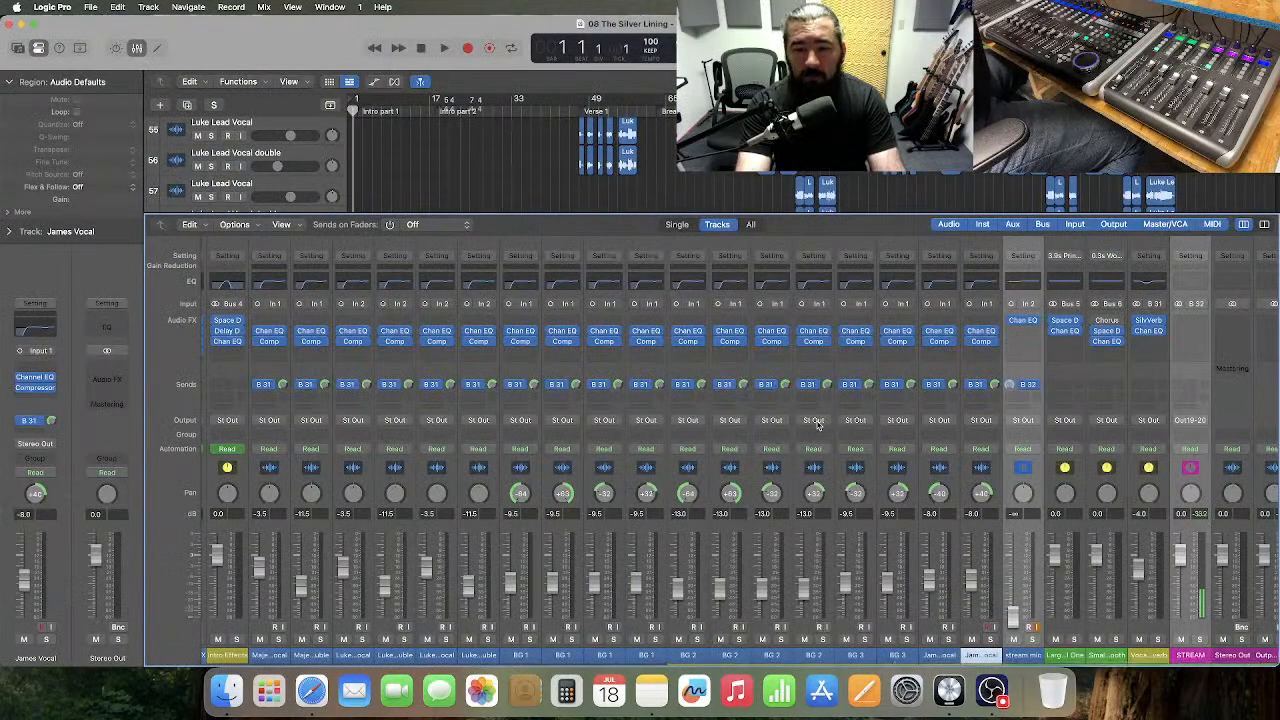
{"action": "scroll", "coordinate": [817, 425], "scroll_direction": "left", "scroll_amount": 5}
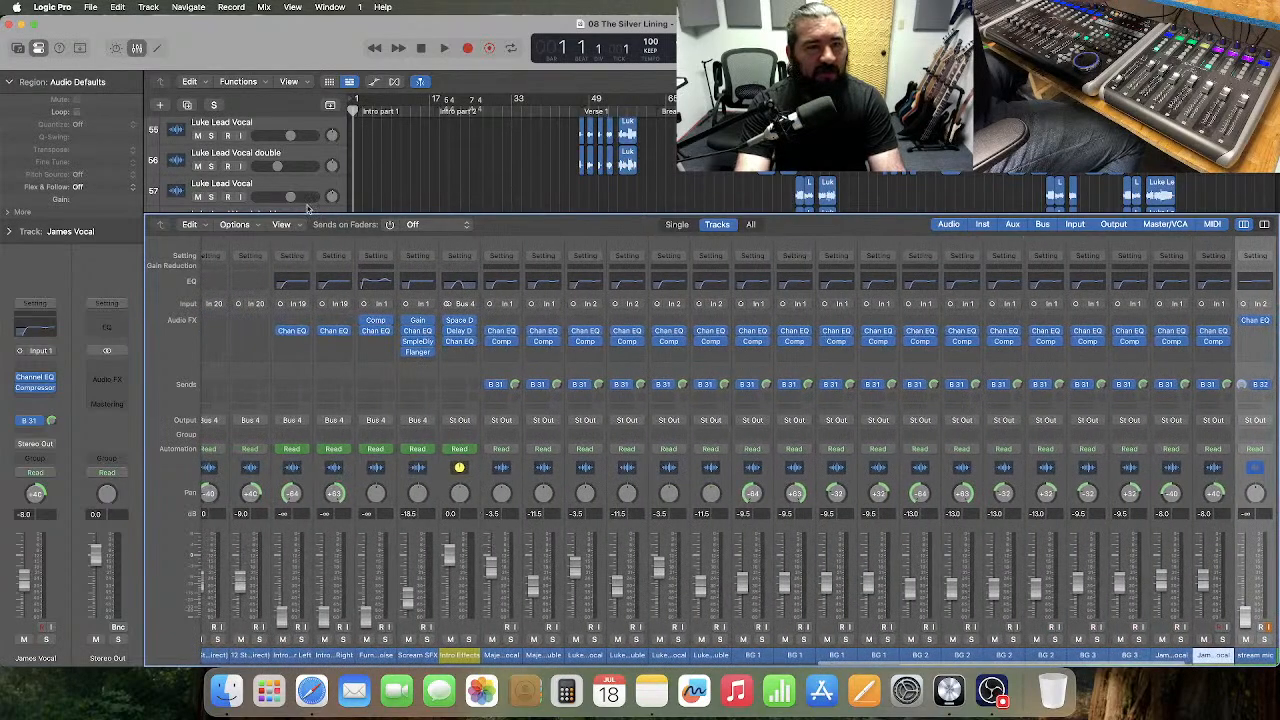
{"action": "key", "text": "x"}
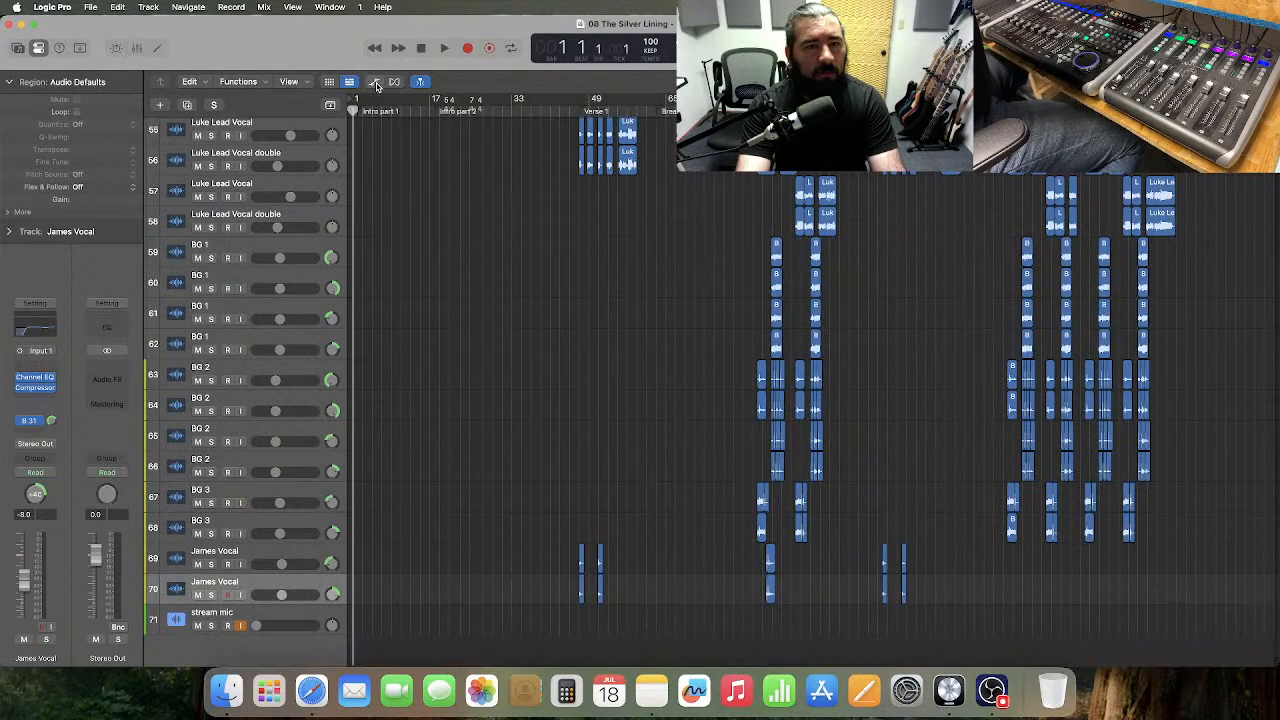
- Show track automation in the original project, examine the Intro Effects track's curve and its automated parameters, and hide the automation again
{"action": "scroll", "coordinate": [557, 293], "scroll_direction": "down", "scroll_amount": 6}
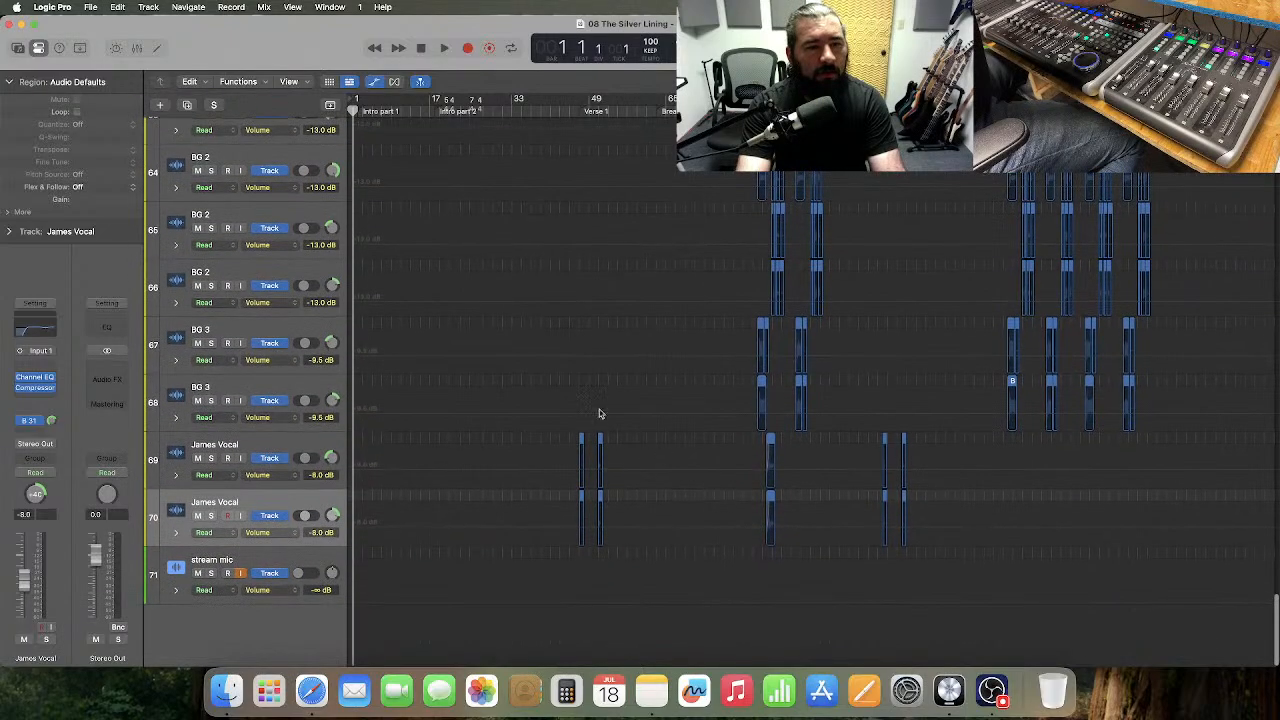
{"action": "scroll", "coordinate": [600, 420], "scroll_direction": "up", "scroll_amount": 5}
{"action": "scroll", "coordinate": [559, 397], "scroll_direction": "up", "scroll_amount": 8}
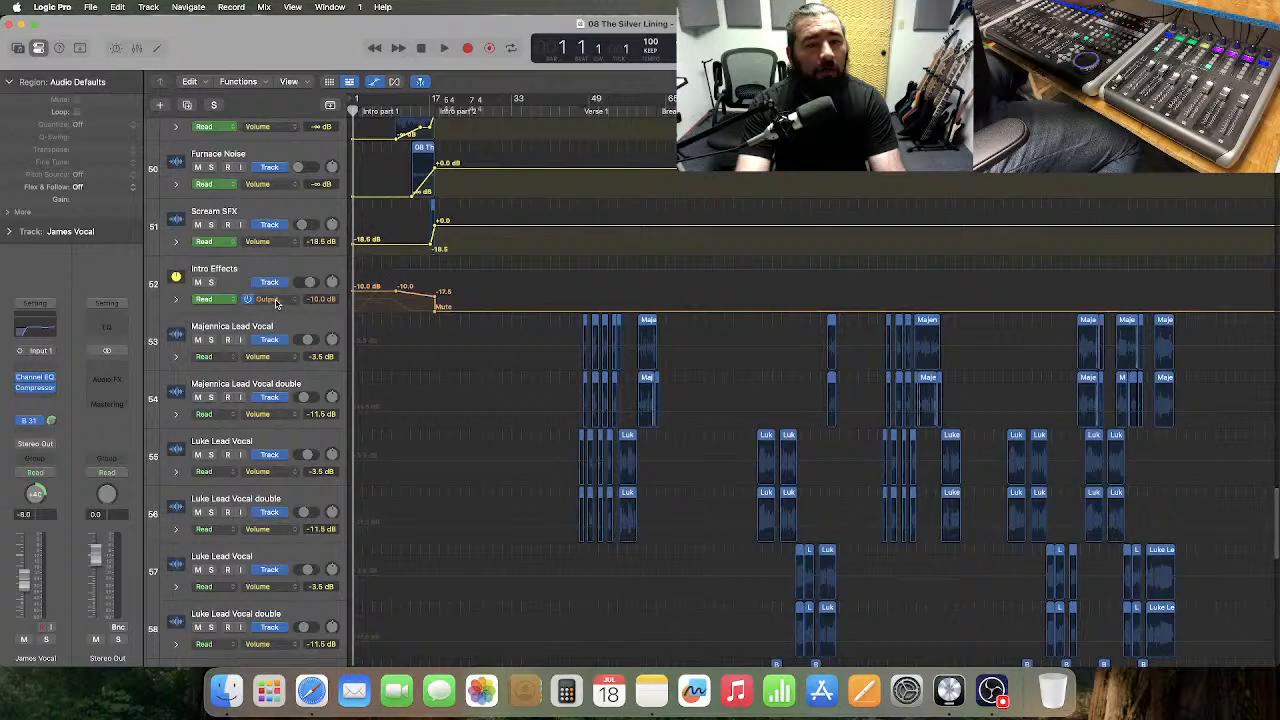
{"action": "left_click", "coordinate": [268, 287]}
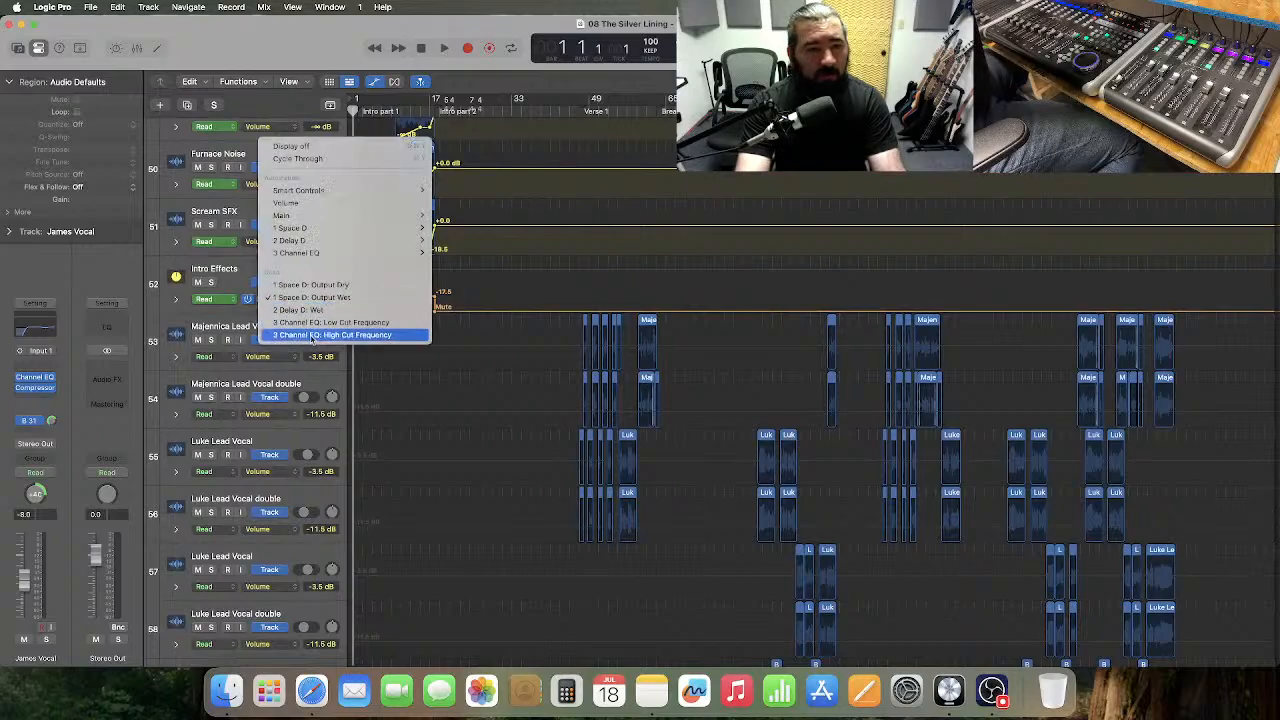
{"action": "left_click", "coordinate": [236, 281]}
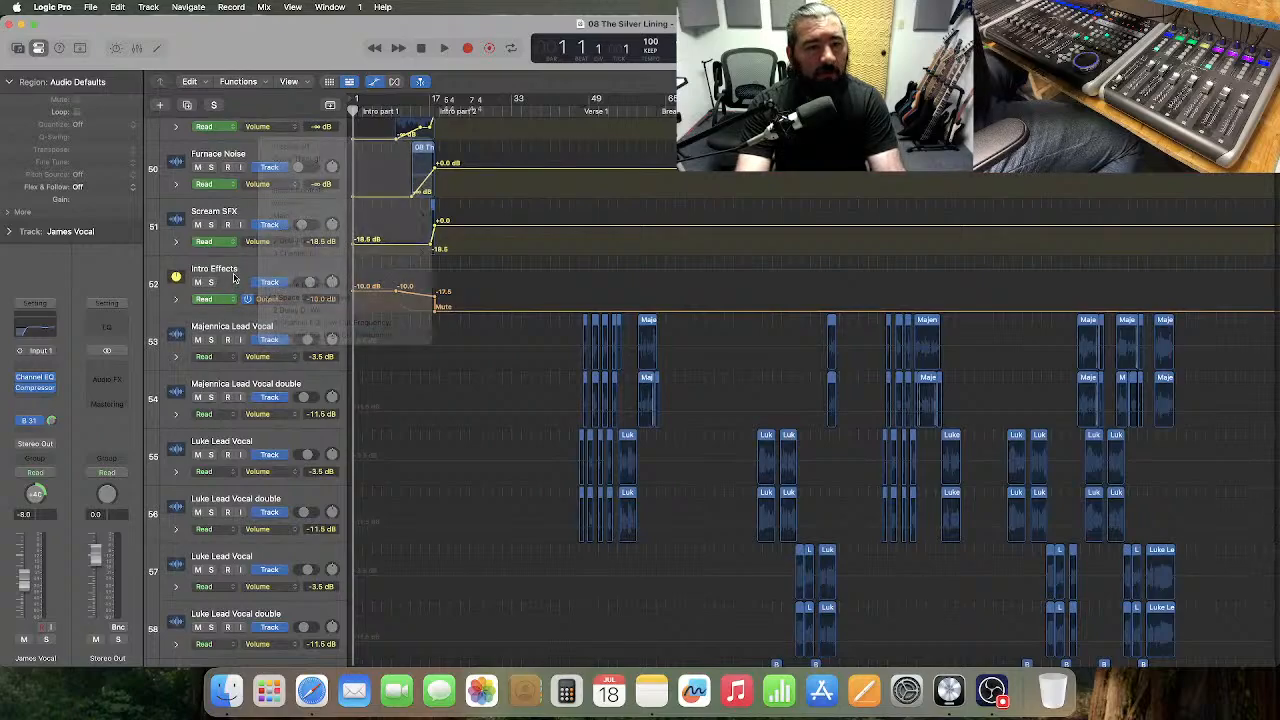
{"action": "scroll", "coordinate": [237, 281], "scroll_direction": "up", "scroll_amount": 1}
{"action": "scroll", "coordinate": [237, 281], "scroll_direction": "up", "scroll_amount": 3}
{"action": "left_click", "coordinate": [288, 362]}
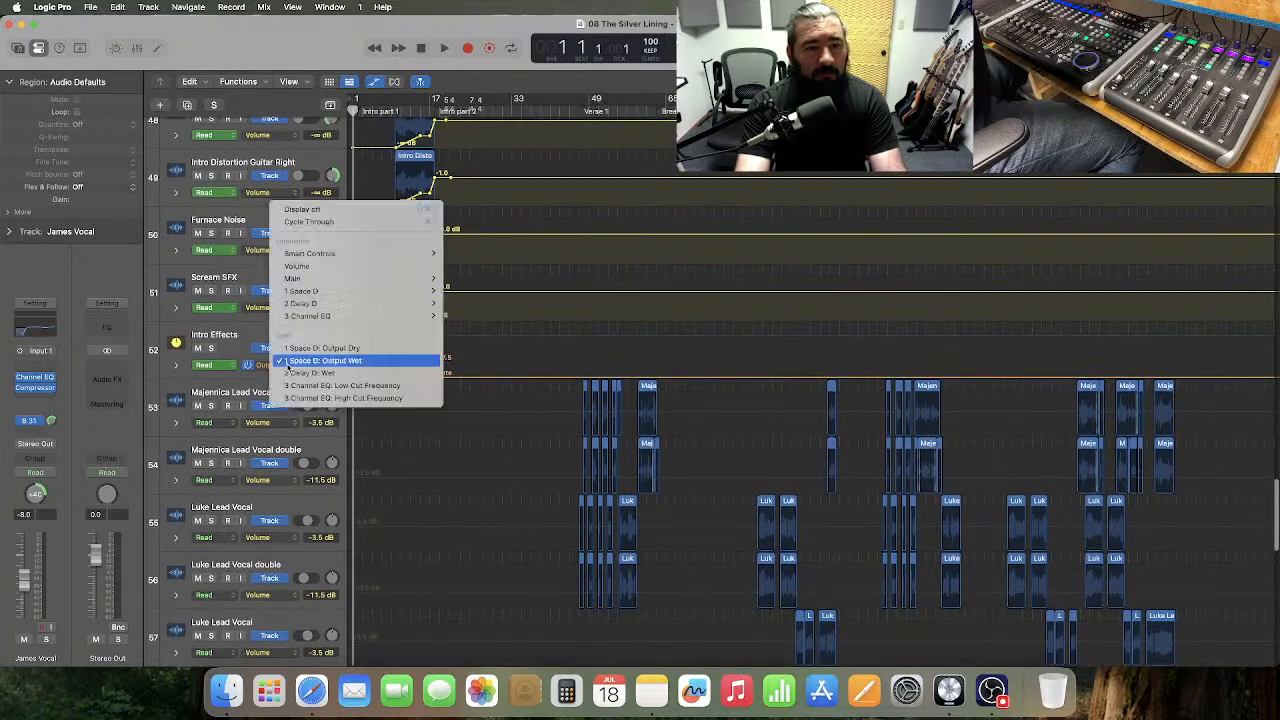
{"action": "left_click", "coordinate": [247, 333]}
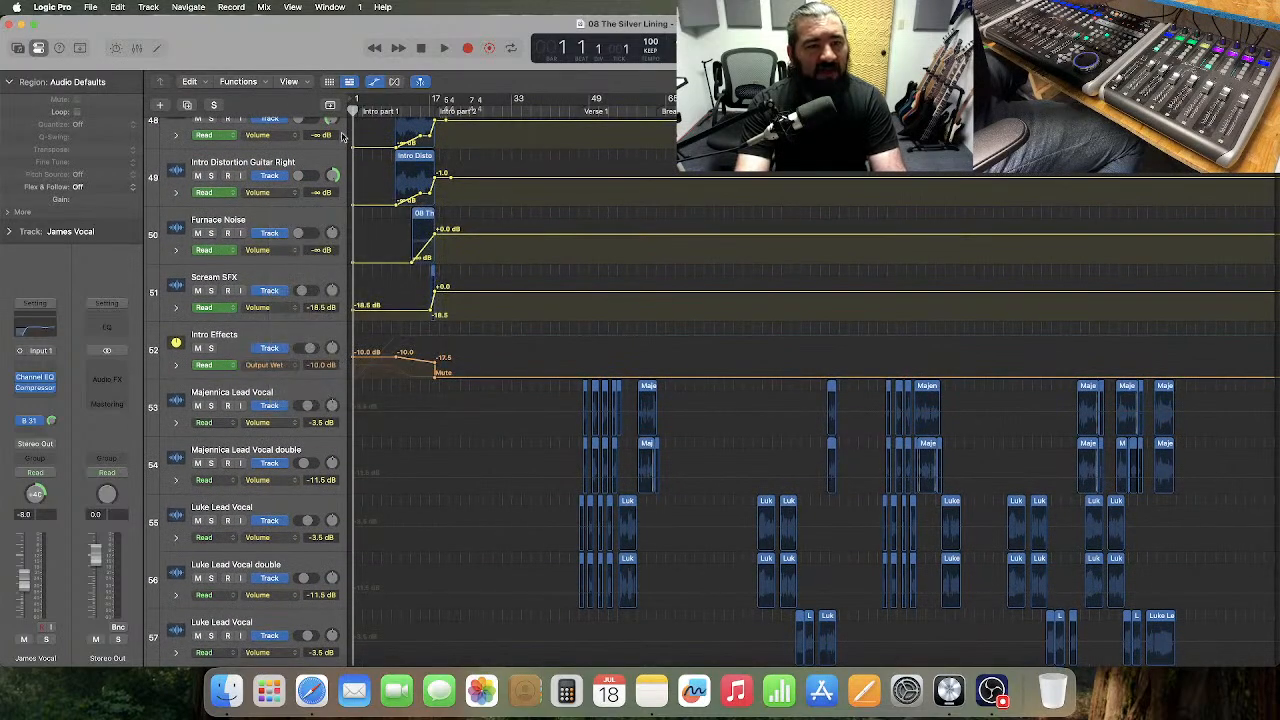
{"action": "left_click", "coordinate": [373, 82]}
- Reopen the recent project "08 The Silver Lining MX25" and close the original project
{"action": "left_click", "coordinate": [95, 8]}
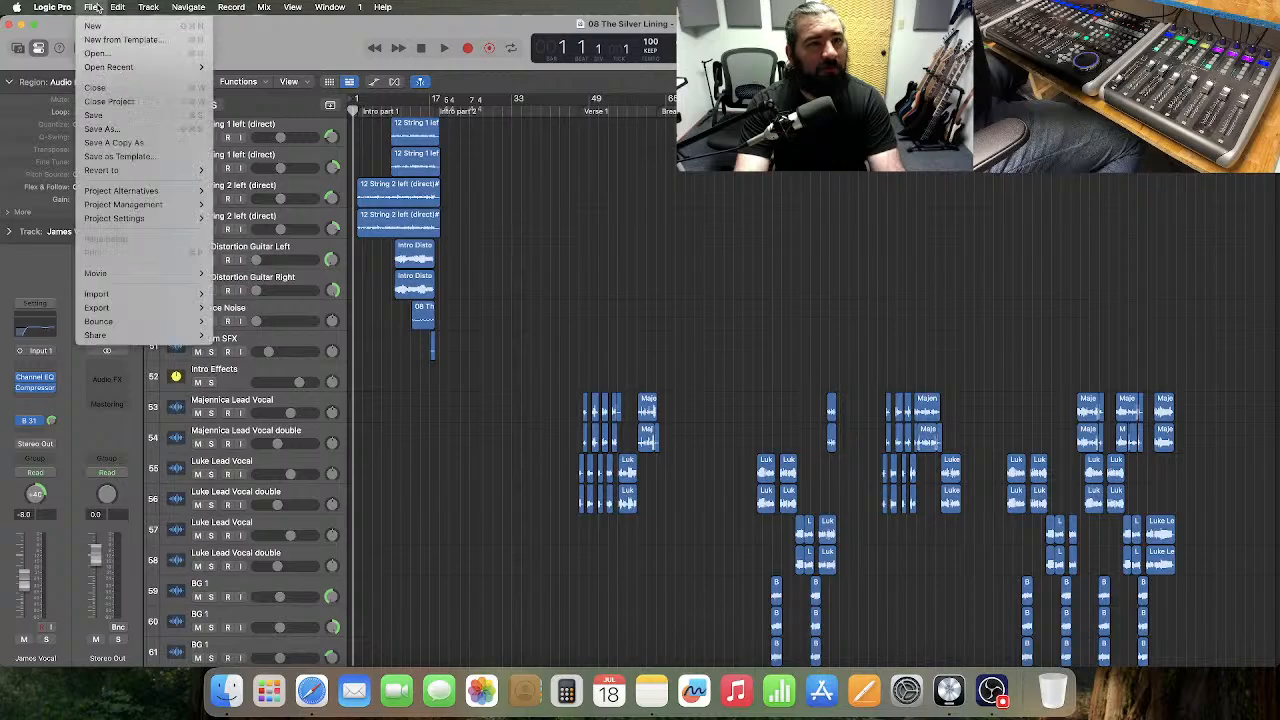
{"action": "mouse_move", "coordinate": [147, 70]}
{"action": "left_click", "coordinate": [283, 80]}
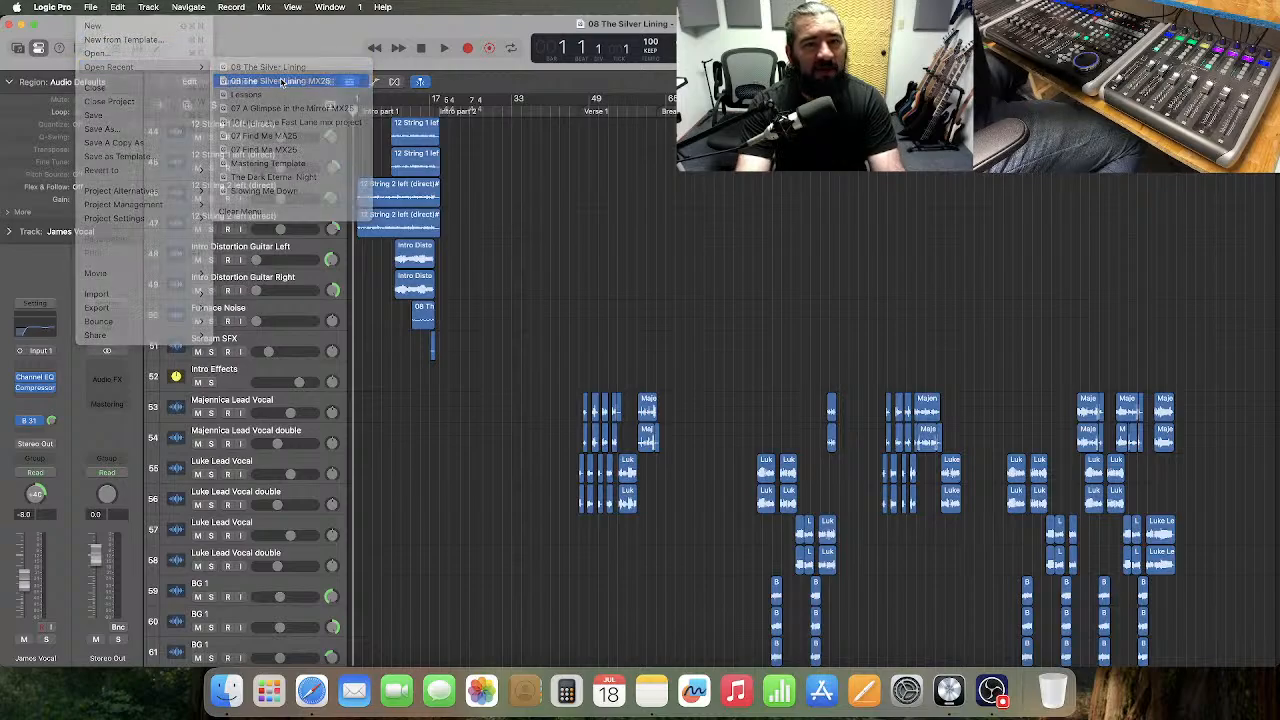
{"action": "left_click", "coordinate": [684, 287]}
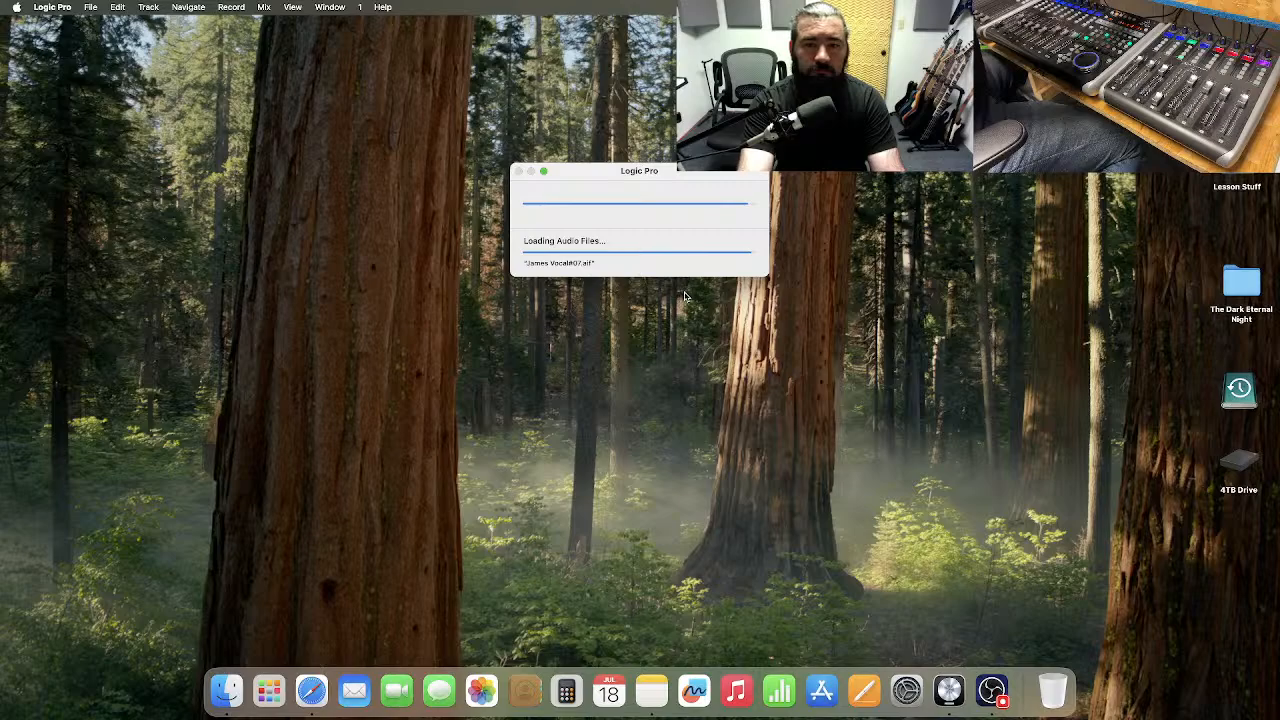
- Find the Snare Fills track among the drums, enlarge its height to about five times, and select the track
{"action": "scroll", "coordinate": [685, 296], "scroll_direction": "up", "scroll_amount": 15}
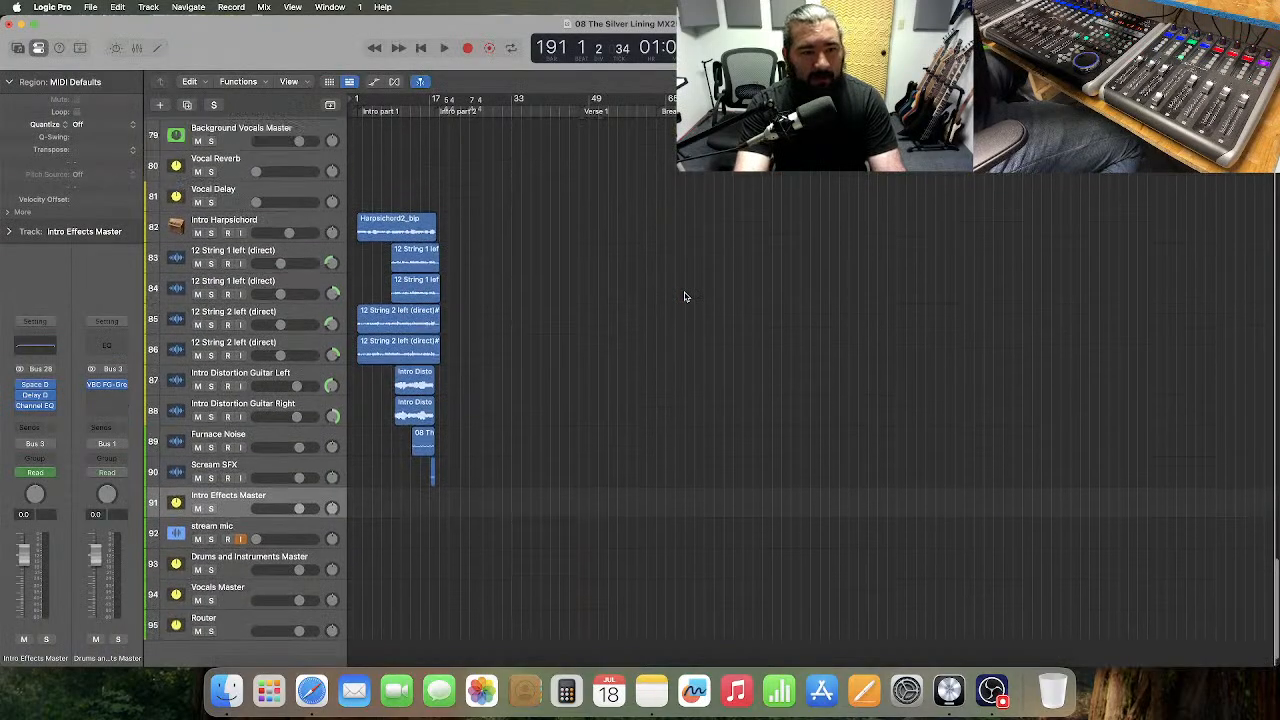
{"action": "scroll", "coordinate": [685, 296], "scroll_direction": "up", "scroll_amount": 15}
{"action": "scroll", "coordinate": [685, 296], "scroll_direction": "up", "scroll_amount": 10}
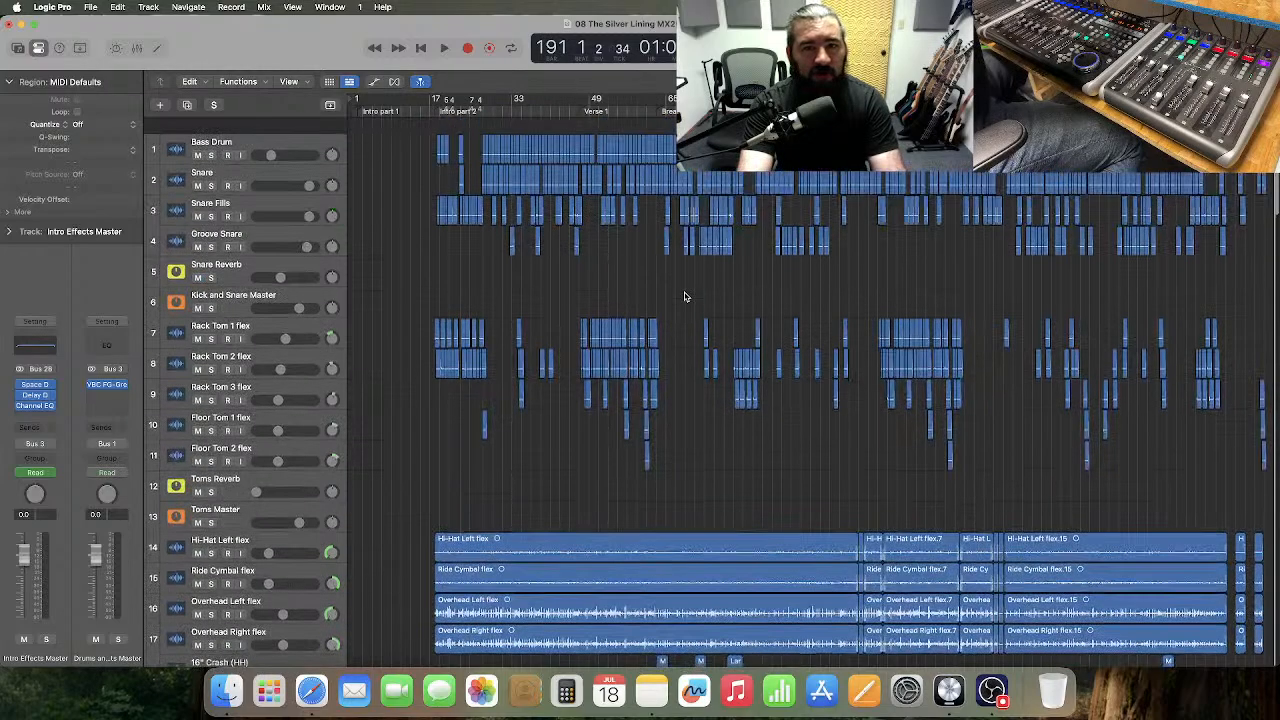
{"action": "left_click_drag", "start_coordinate": [256, 205], "coordinate": [268, 326]}
{"action": "left_click", "coordinate": [390, 272]}
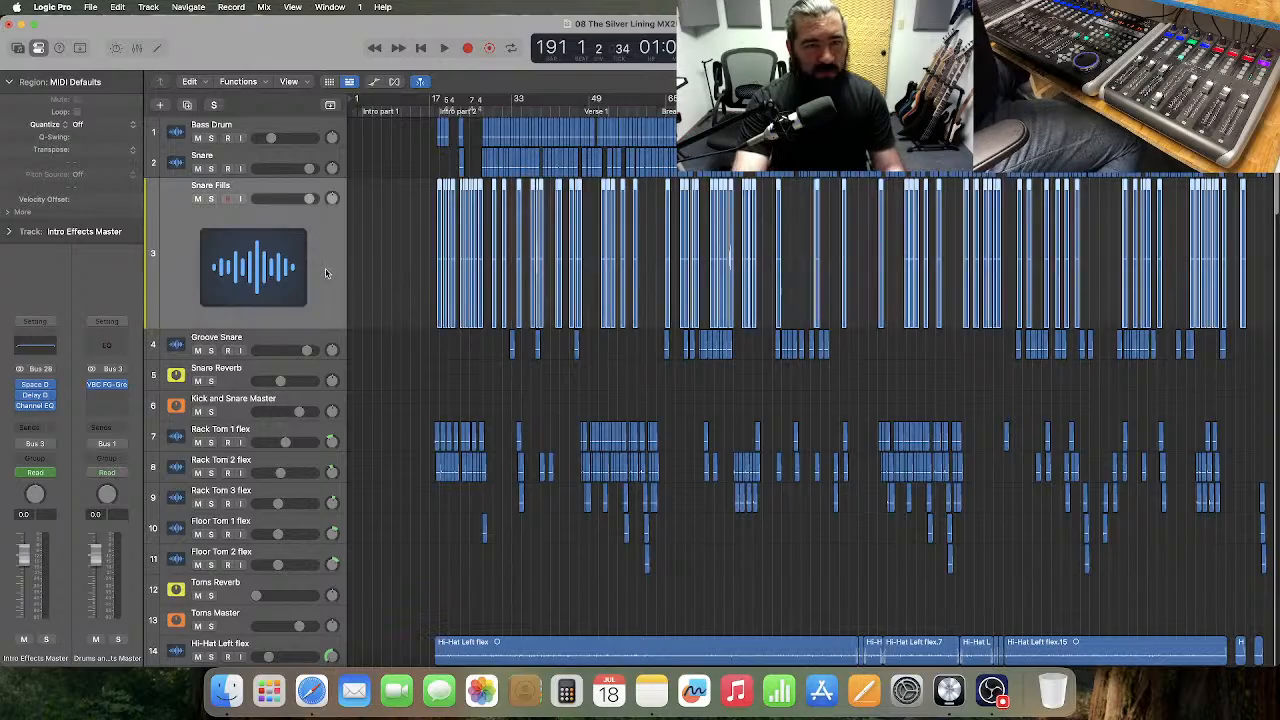
- Move the playhead to the start of Intro part 2 at bar 18, with the first snare fills in close view
{"action": "key", "text": "super+Right"}
{"action": "key", "text": "super+Right"}
{"action": "key", "text": "super+Right"}
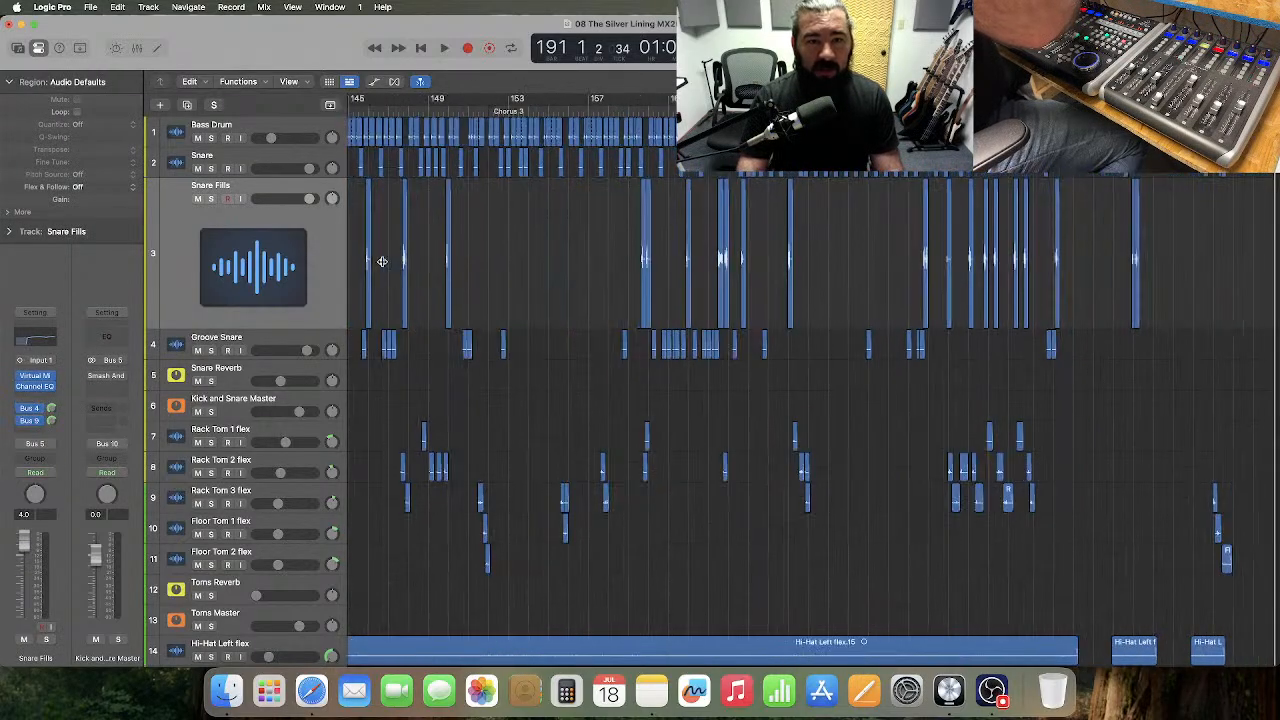
{"action": "key", "text": "Return"}
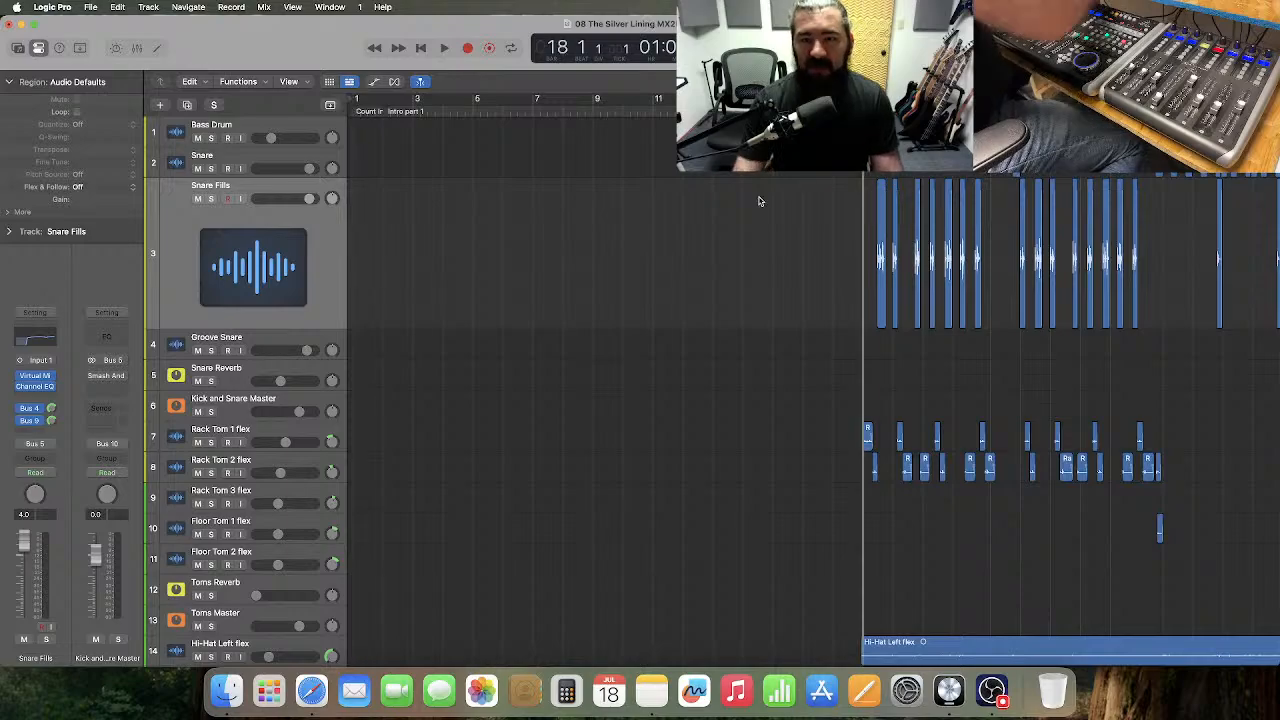
{"action": "key", "text": "super+Right"}
{"action": "key", "text": "super+Right"}
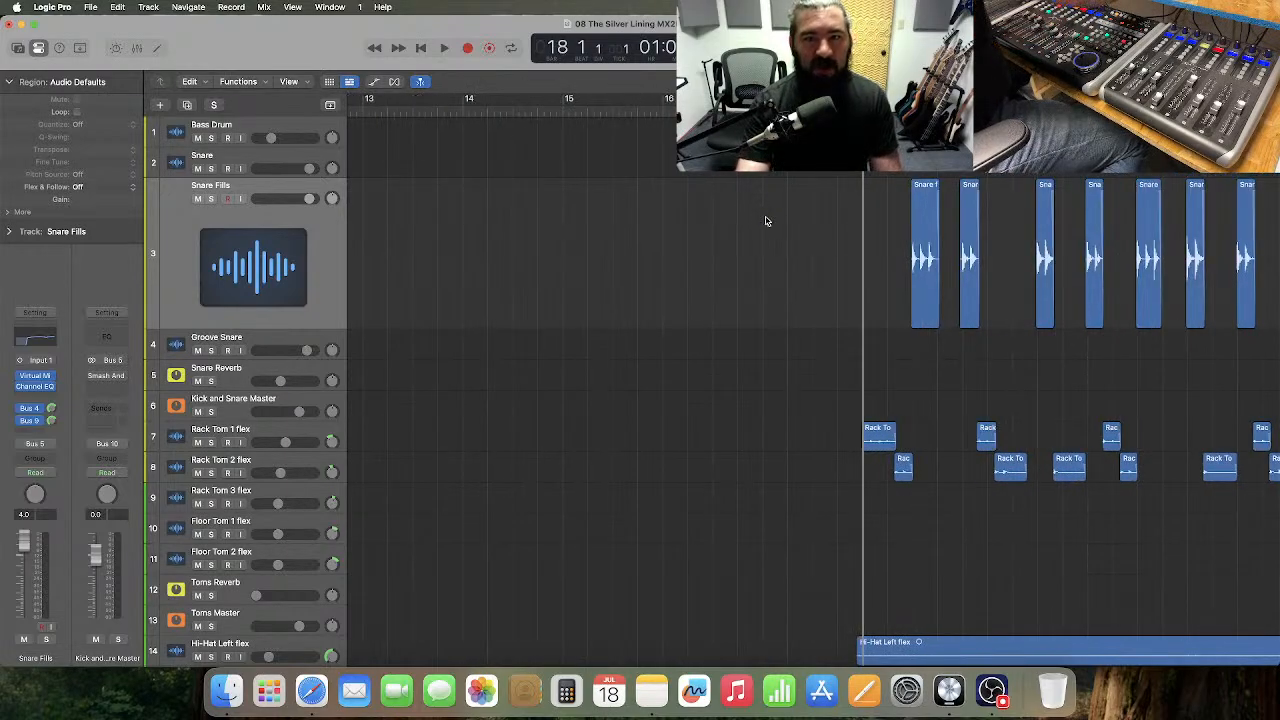
{"action": "scroll", "coordinate": [760, 221], "scroll_direction": "right", "scroll_amount": 5}
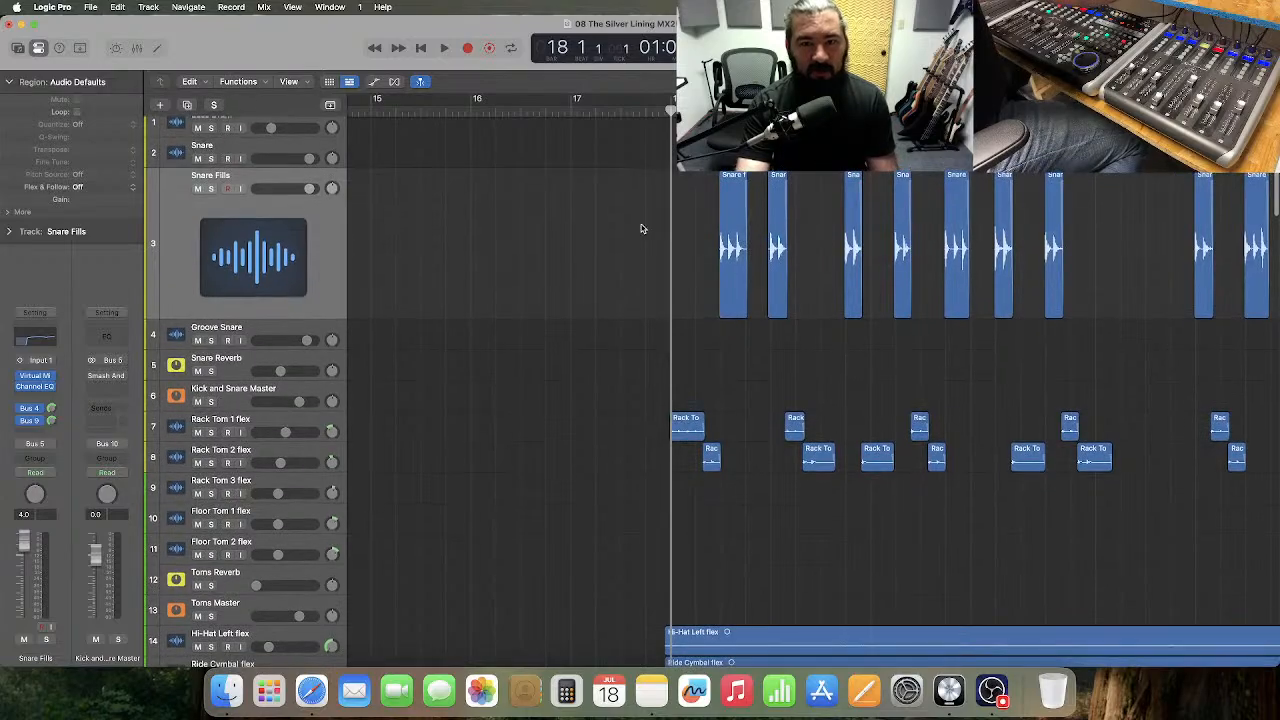
{"action": "scroll", "coordinate": [642, 228], "scroll_direction": "right", "scroll_amount": 2}
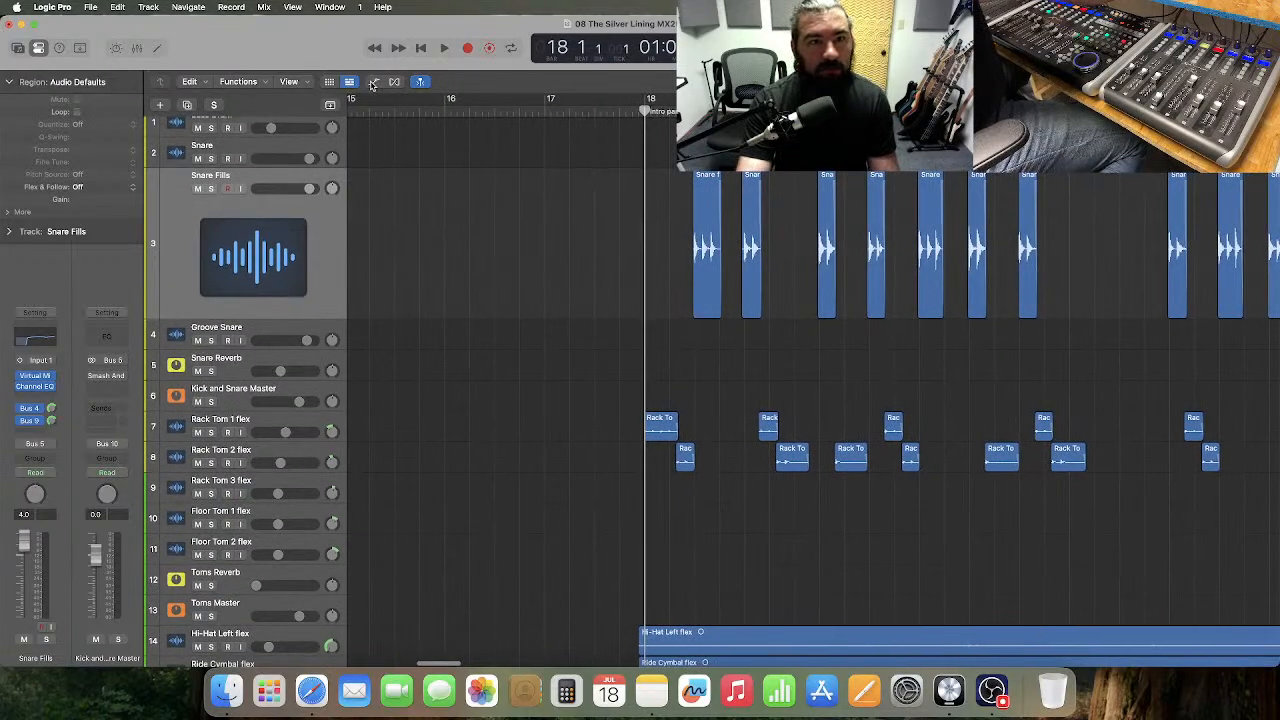
- Show track automation and display the Snare Fills track's volume line around bar 18
{"action": "left_click", "coordinate": [373, 82]}
{"action": "left_click", "coordinate": [345, 251]}
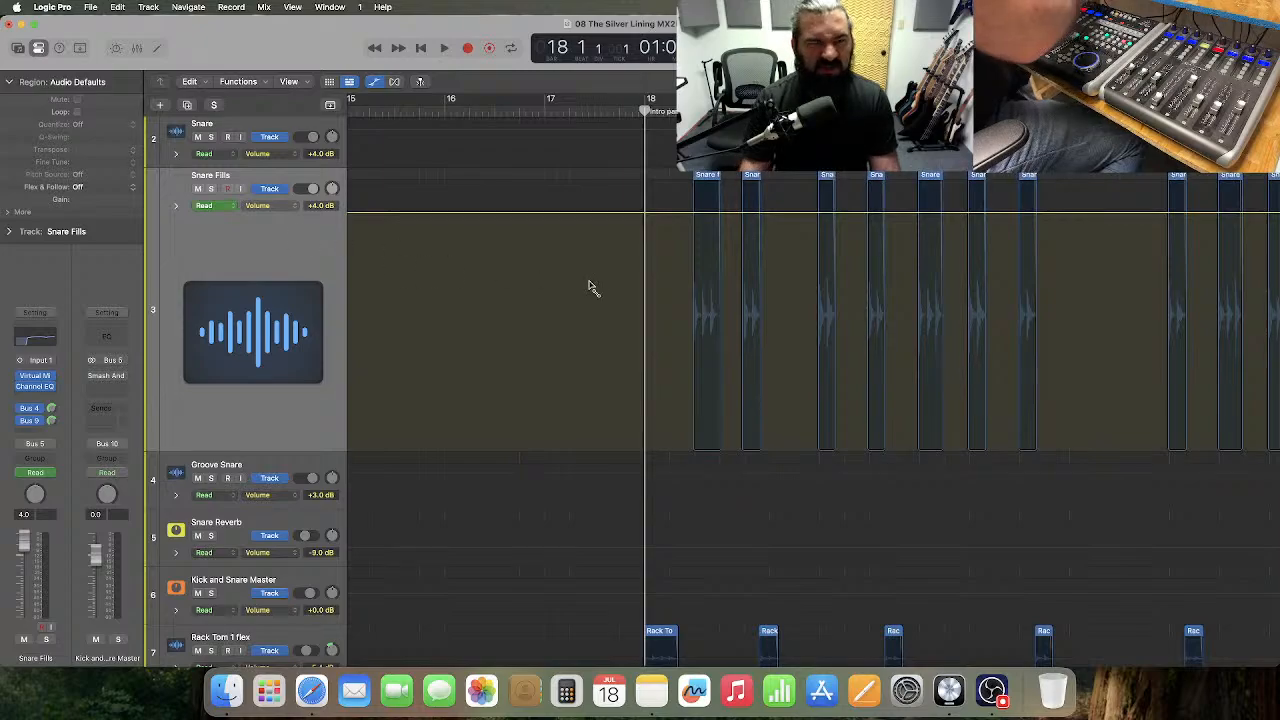
{"action": "key", "text": "super+Right"}
{"action": "key", "text": "super+Right"}
{"action": "key", "text": "super+Right"}
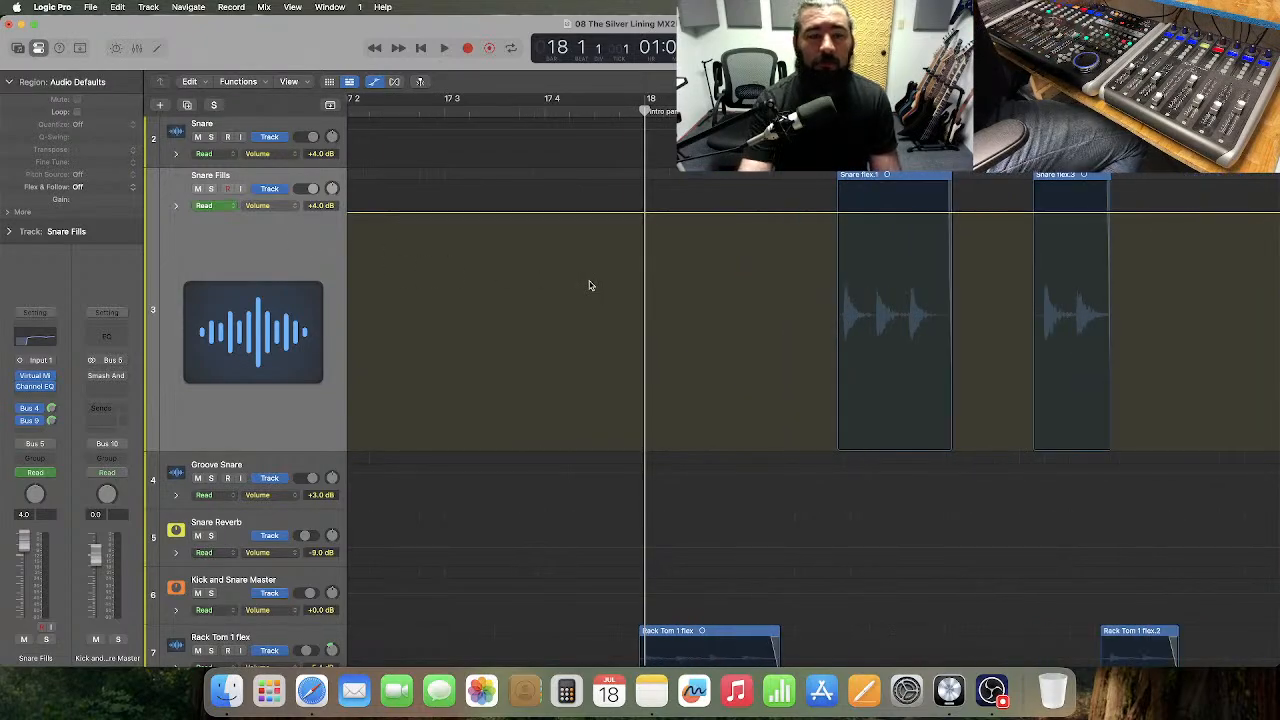
{"action": "scroll", "coordinate": [598, 302], "scroll_direction": "right", "scroll_amount": 2}
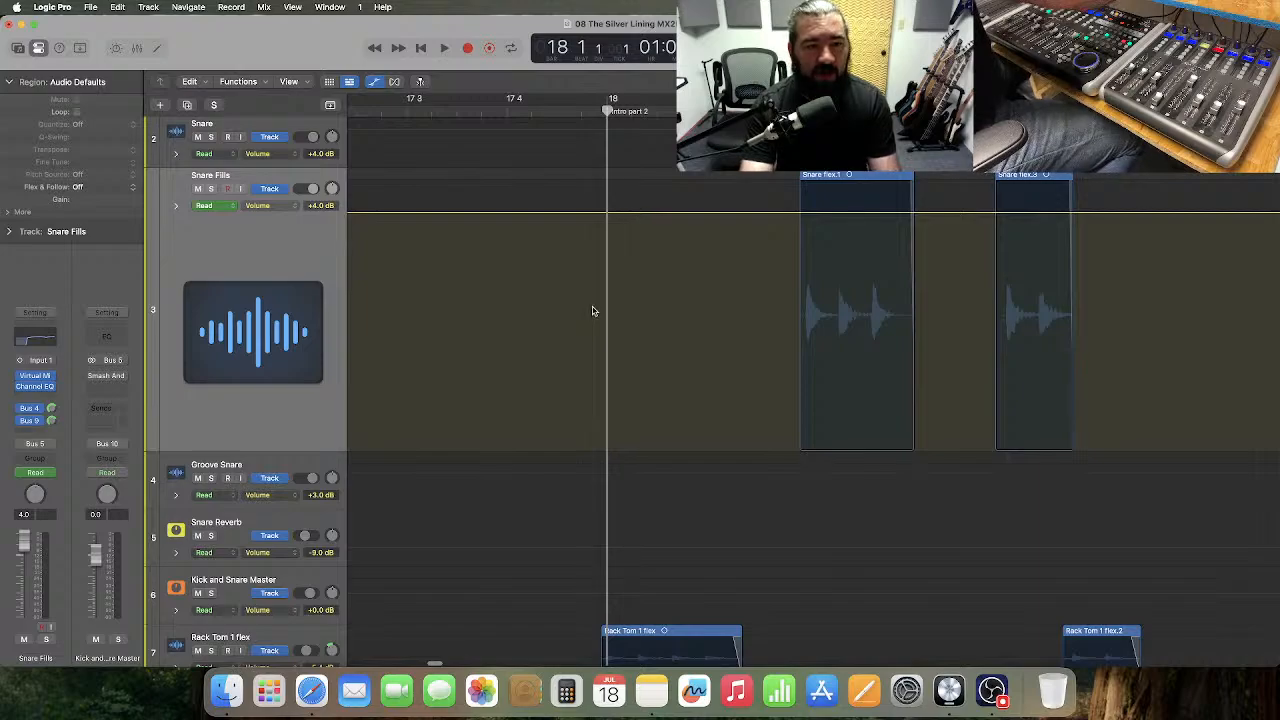
- Play briefly from bar 18 and solo the drums so that the snare fills are heard without the other instruments
{"action": "key", "text": "space"}
{"action": "key", "text": "space"}
{"action": "scroll", "coordinate": [478, 325], "scroll_direction": "down", "scroll_amount": 2}
{"action": "scroll", "coordinate": [429, 490], "scroll_direction": "down", "scroll_amount": 10}
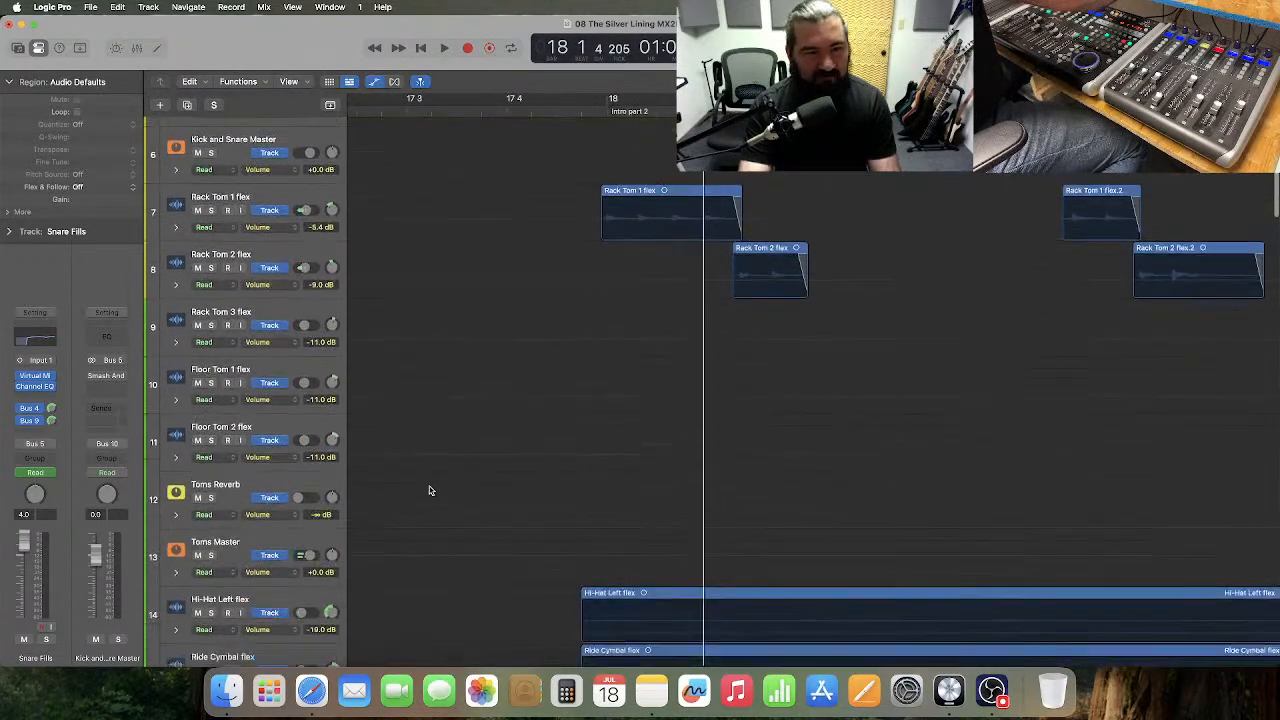
{"action": "scroll", "coordinate": [429, 490], "scroll_direction": "down", "scroll_amount": 4}
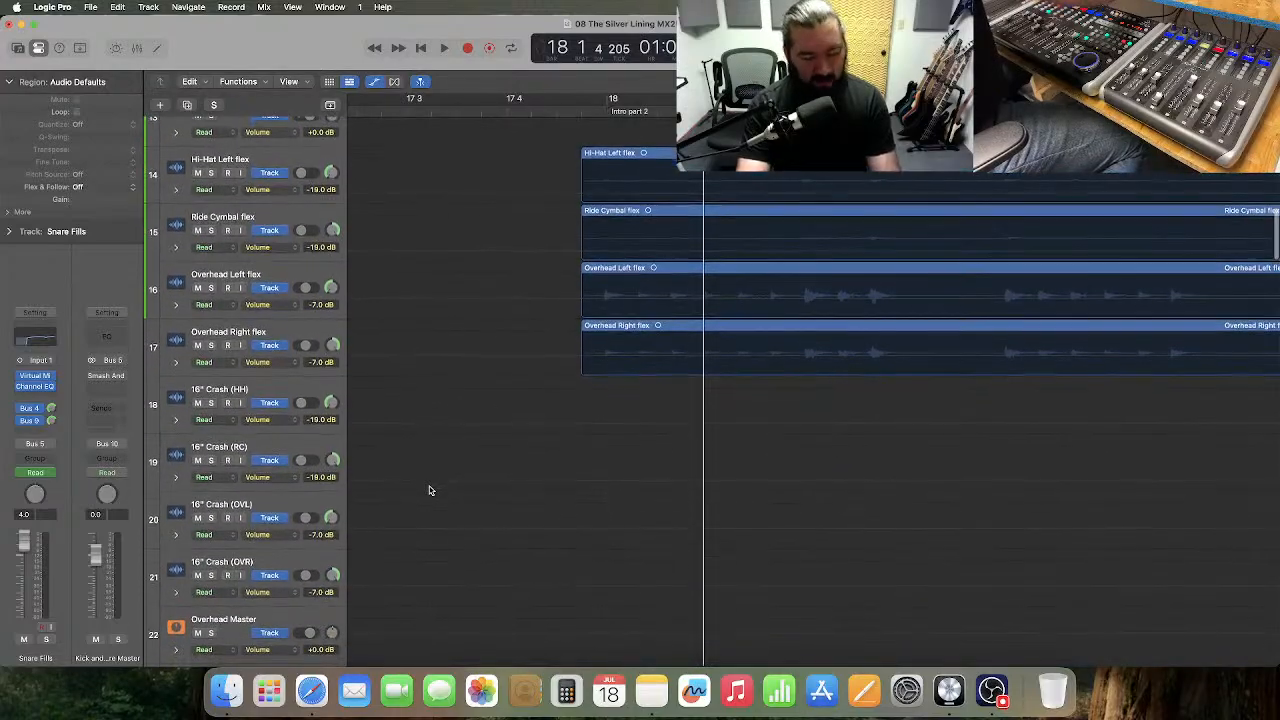
{"action": "scroll", "coordinate": [429, 490], "scroll_direction": "up", "scroll_amount": 12}
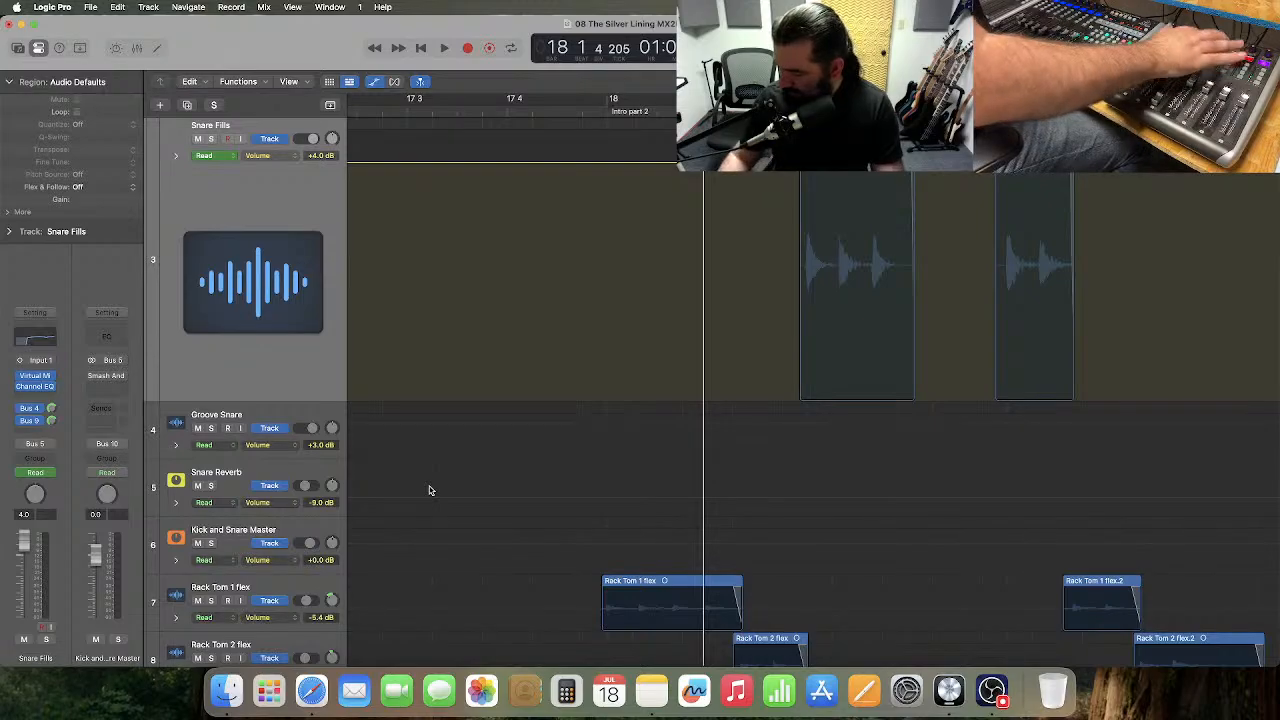
{"action": "key", "text": "ctrl+s"}
{"action": "scroll", "coordinate": [429, 490], "scroll_direction": "up", "scroll_amount": 2}
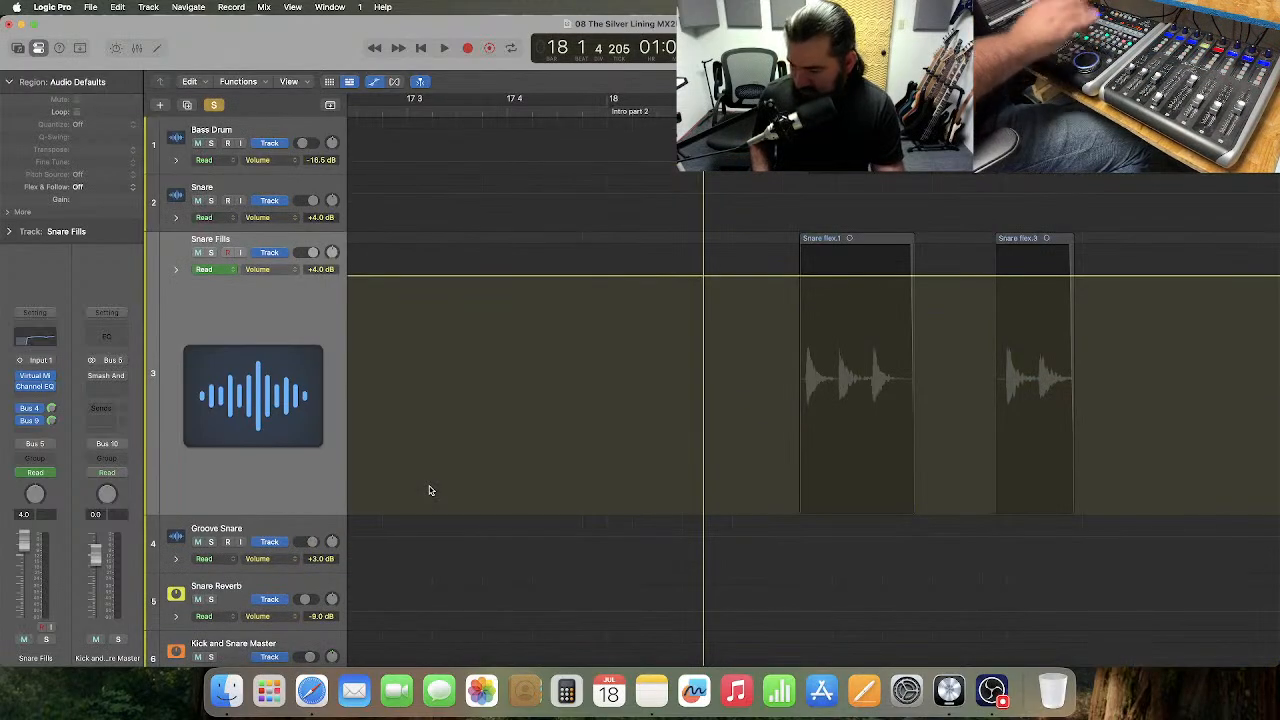
{"action": "scroll", "coordinate": [429, 490], "scroll_direction": "down", "scroll_amount": 2}
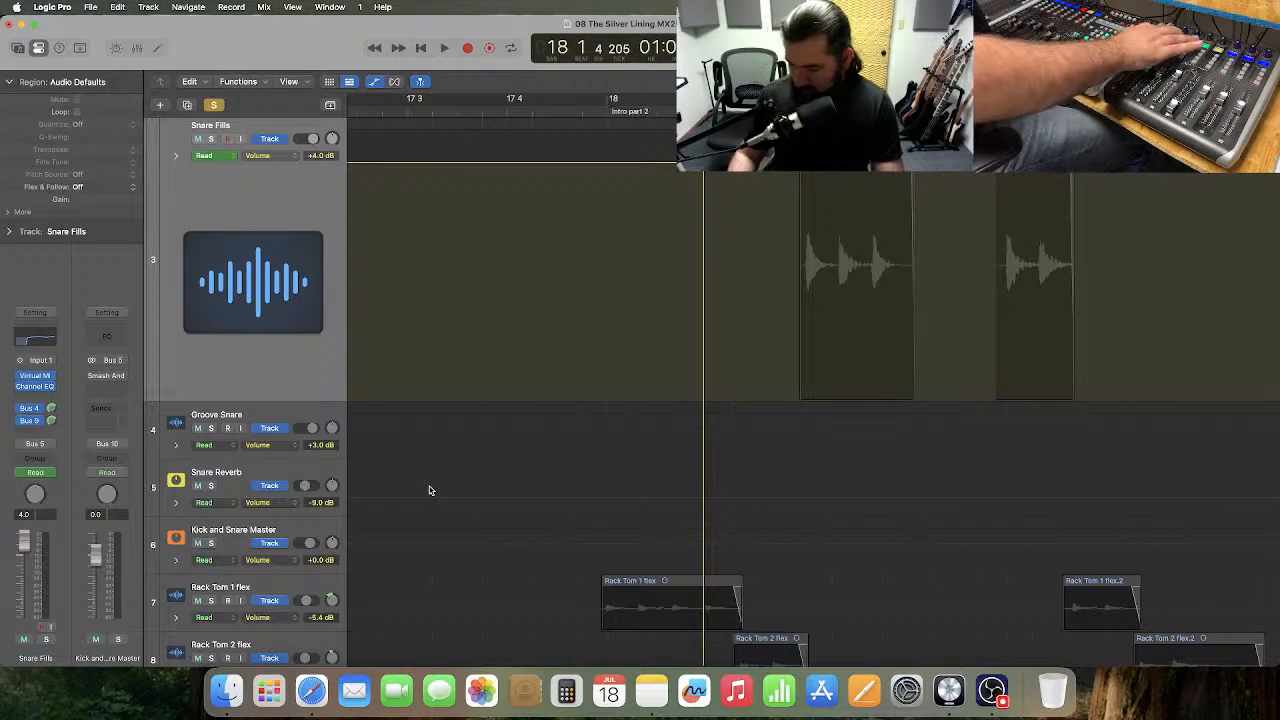
{"action": "scroll", "coordinate": [429, 490], "scroll_direction": "up", "scroll_amount": 2}
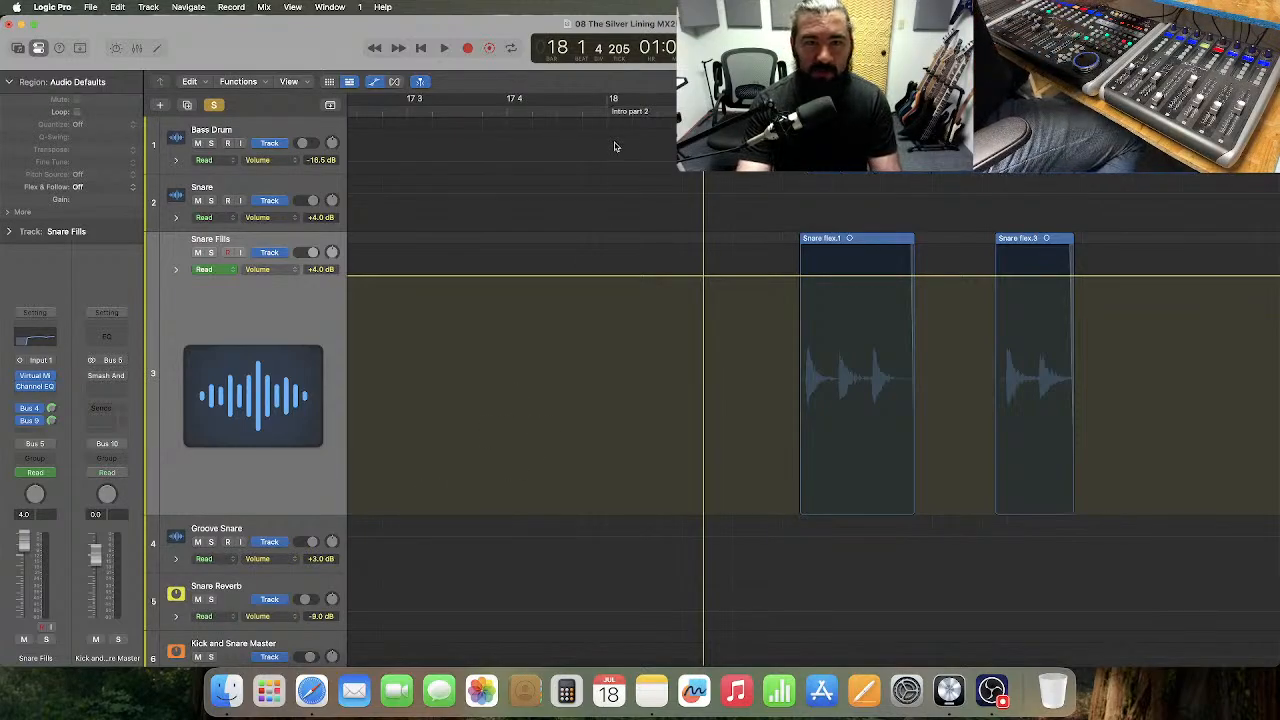
- Play the soloed drums from bar 18 and listen to the first snare fills
{"action": "left_click", "coordinate": [606, 112]}
{"action": "key", "text": "space"}
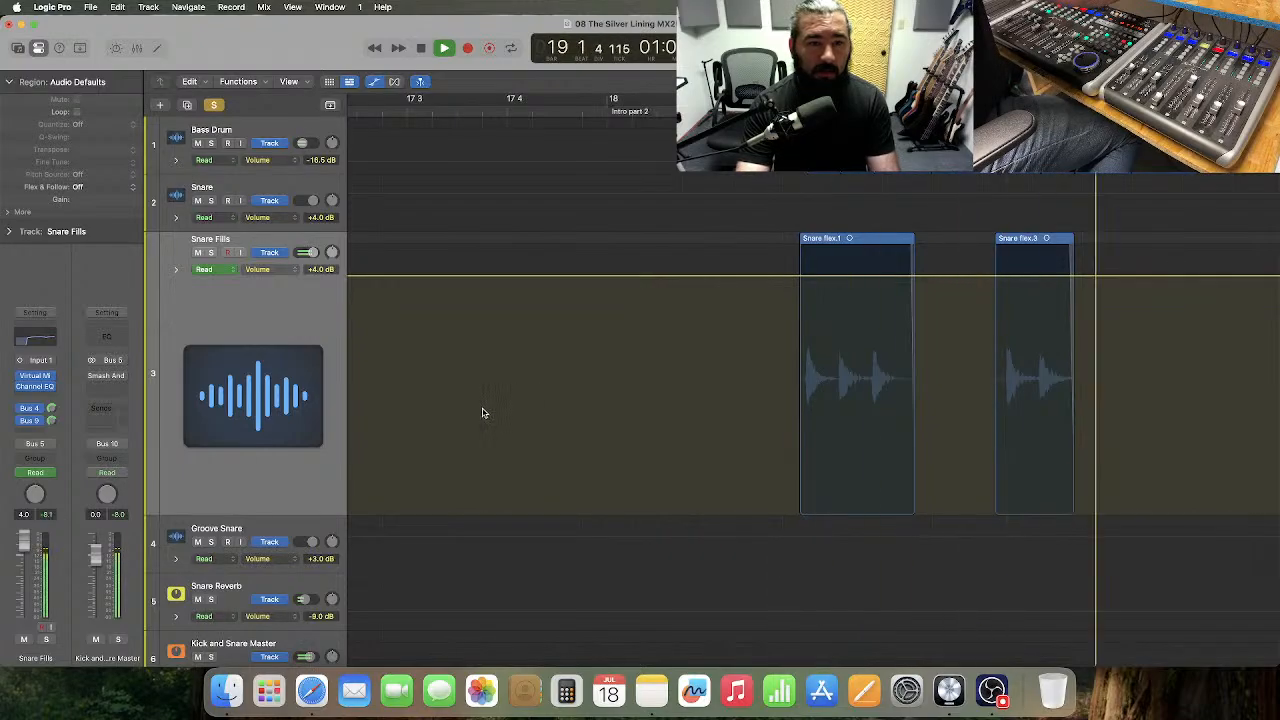
{"action": "key", "text": "space"}
{"action": "key", "text": "comma"}
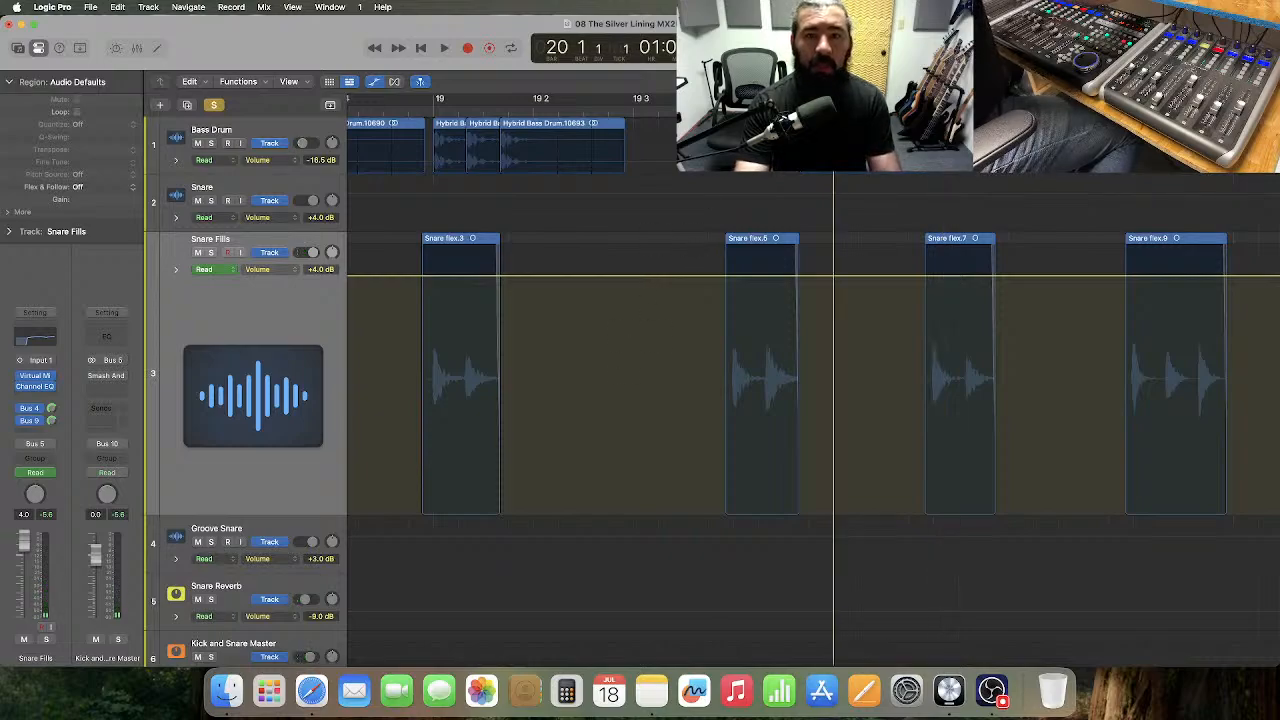
- Isolate the first hit of the snare fill just before bar 19 beat 4 and lower its volume automation to about +2.8 dB
{"action": "key", "text": "t"}
{"action": "left_click", "coordinate": [768, 264]}
{"action": "left_click", "coordinate": [668, 400]}
{"action": "key", "text": "space"}
{"action": "key", "text": "space"}
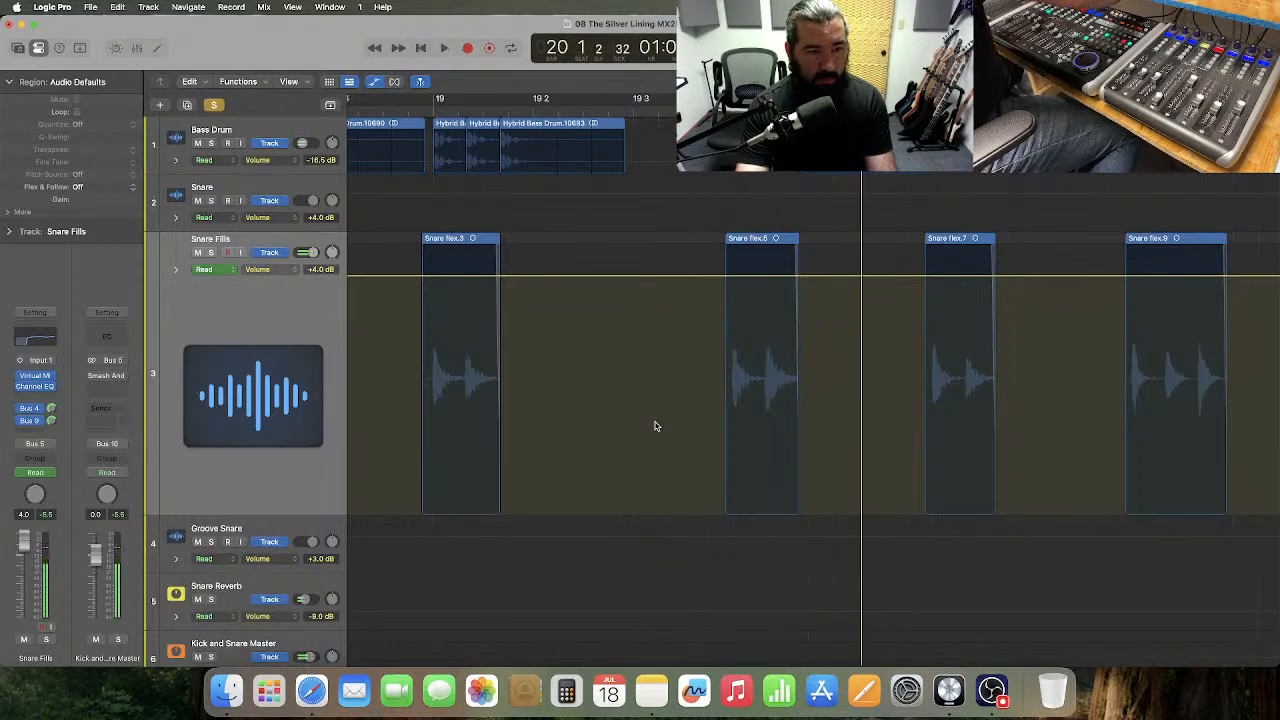
{"action": "left_click_drag", "start_coordinate": [719, 394], "coordinate": [763, 403]}
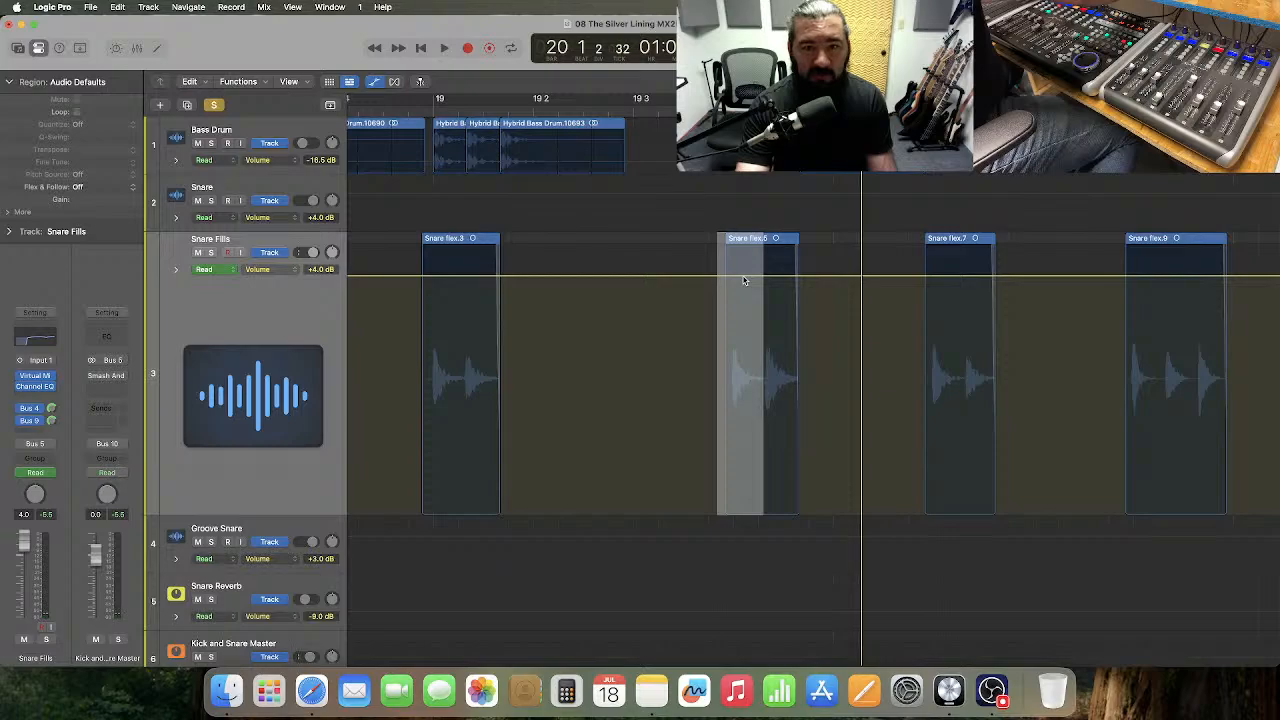
{"action": "left_click_drag", "start_coordinate": [743, 282], "coordinate": [745, 285]}
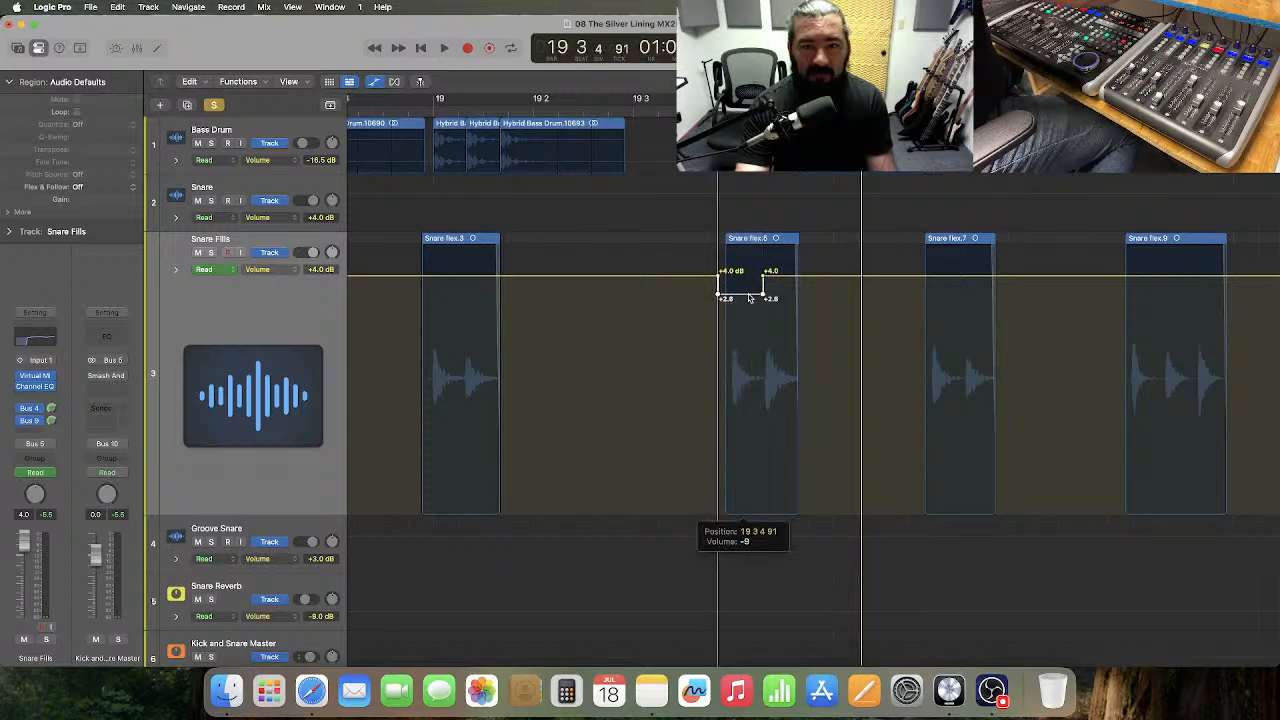
{"action": "left_click_drag", "start_coordinate": [748, 299], "coordinate": [748, 299]}
- Play on to bar 21, isolate the first hit of the Snare flex.11 region, and lower its volume automation to about -1.5 dB
{"action": "key", "text": "space"}
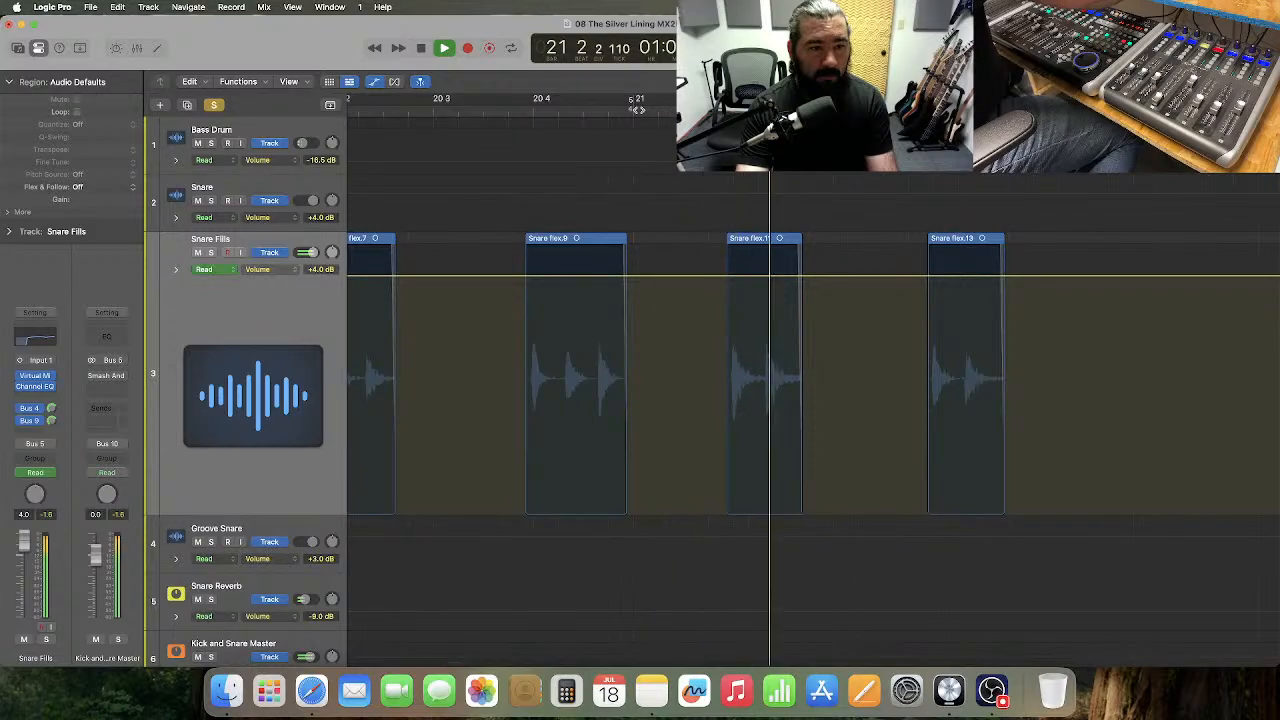
{"action": "key", "text": "space"}
{"action": "left_click_drag", "start_coordinate": [721, 401], "coordinate": [762, 403]}
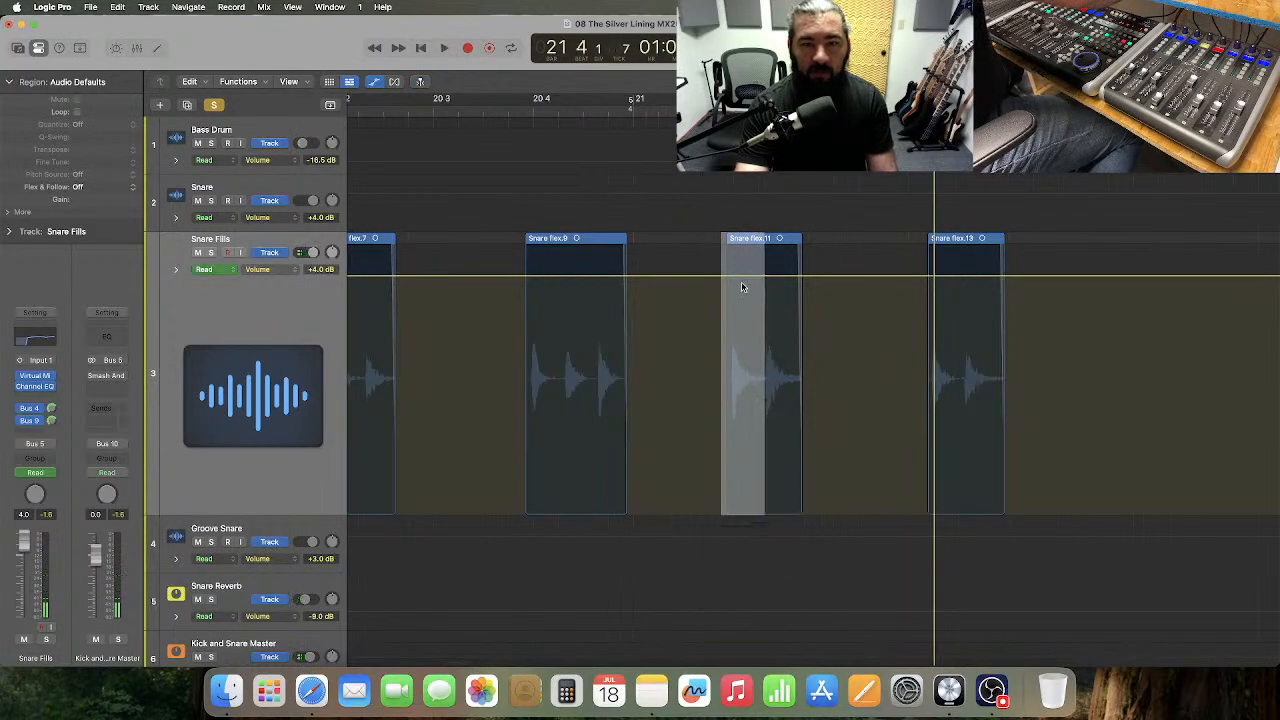
{"action": "left_click_drag", "start_coordinate": [748, 280], "coordinate": [748, 283]}
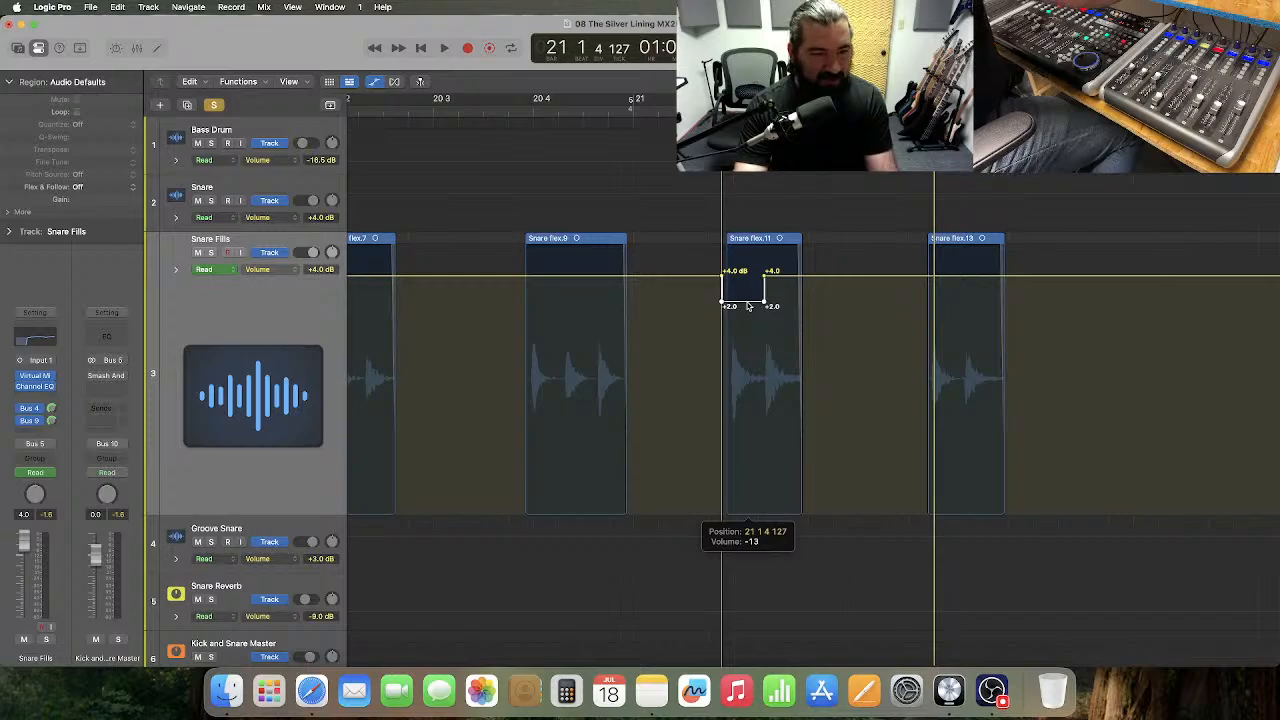
{"action": "left_click_drag", "start_coordinate": [748, 306], "coordinate": [751, 321]}
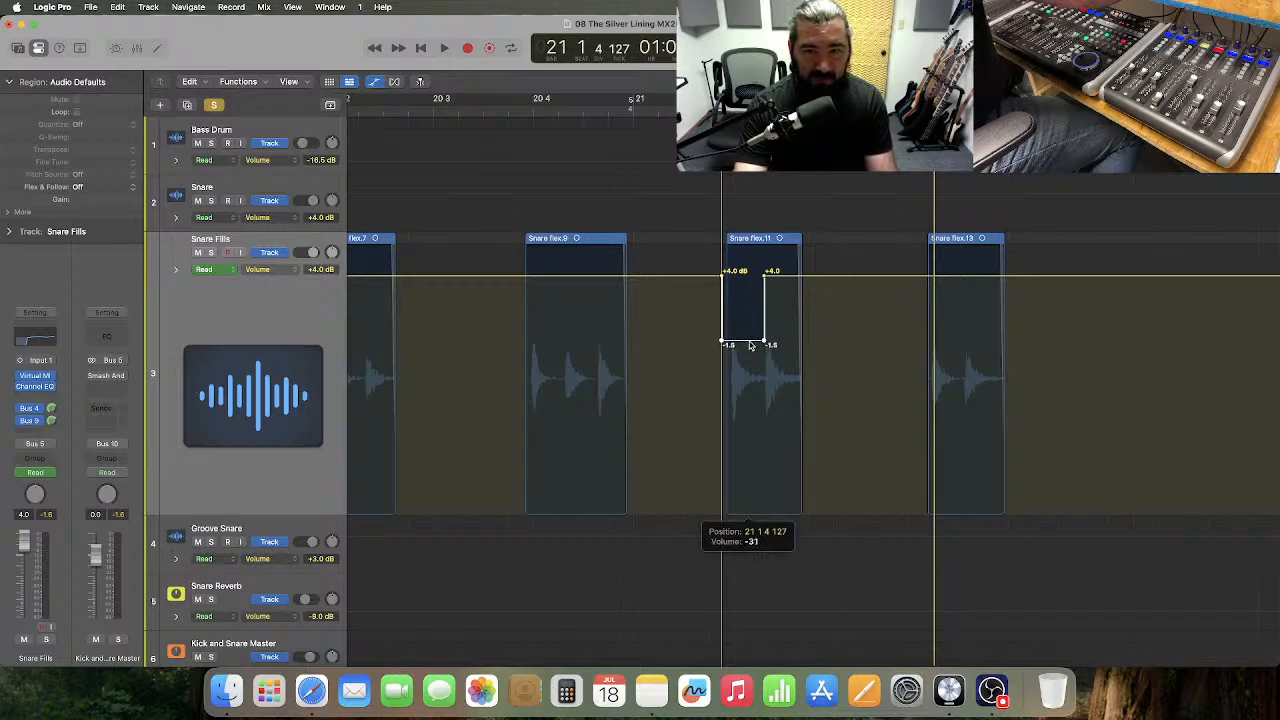
- Play the soloed drums from bar 20 beat 3 and listen to the snare fills up to bar 38, skipping stretches without fills
{"action": "left_click", "coordinate": [470, 113]}
{"action": "key", "text": "space"}
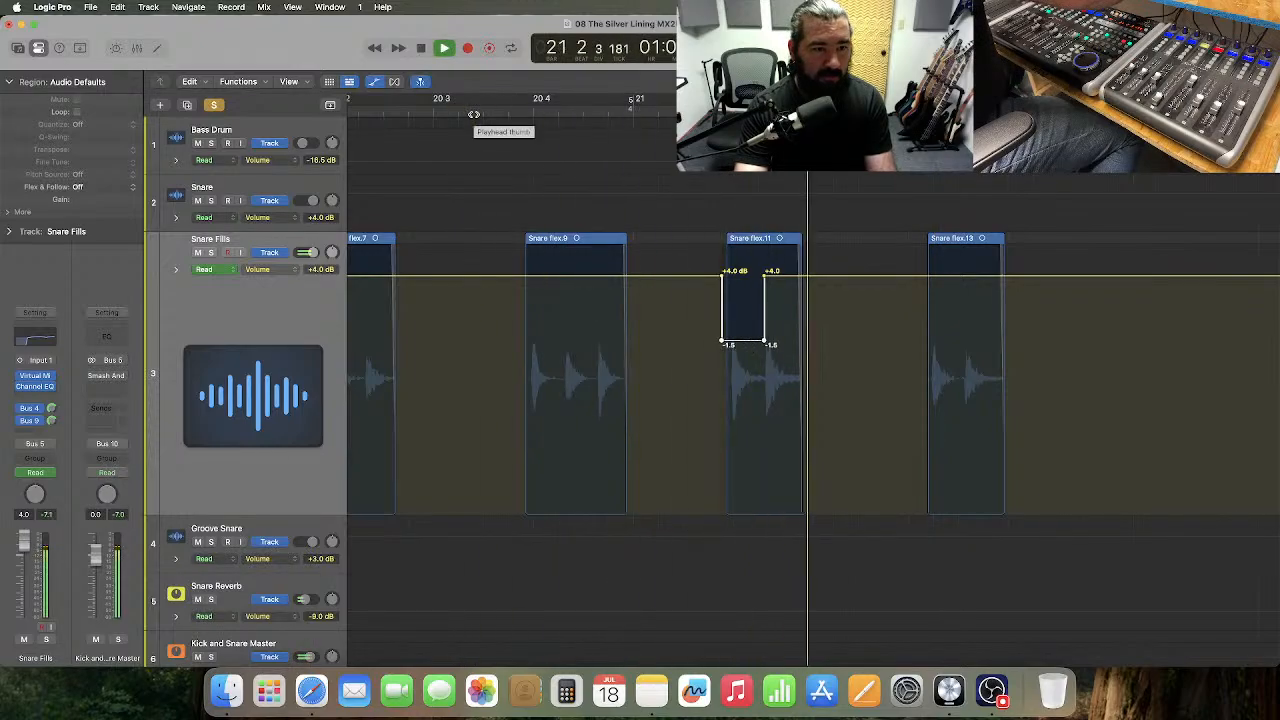
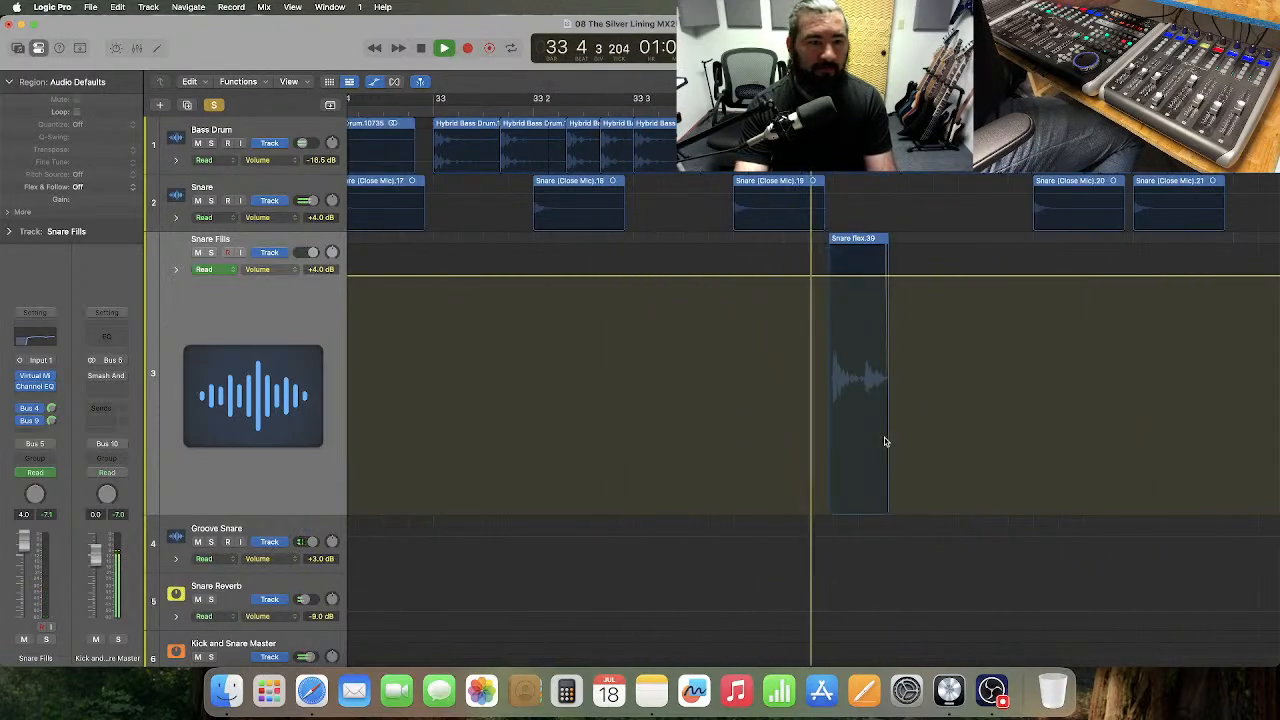
{"action": "key", "text": "space"}
{"action": "scroll", "coordinate": [915, 451], "scroll_direction": "right", "scroll_amount": 10}
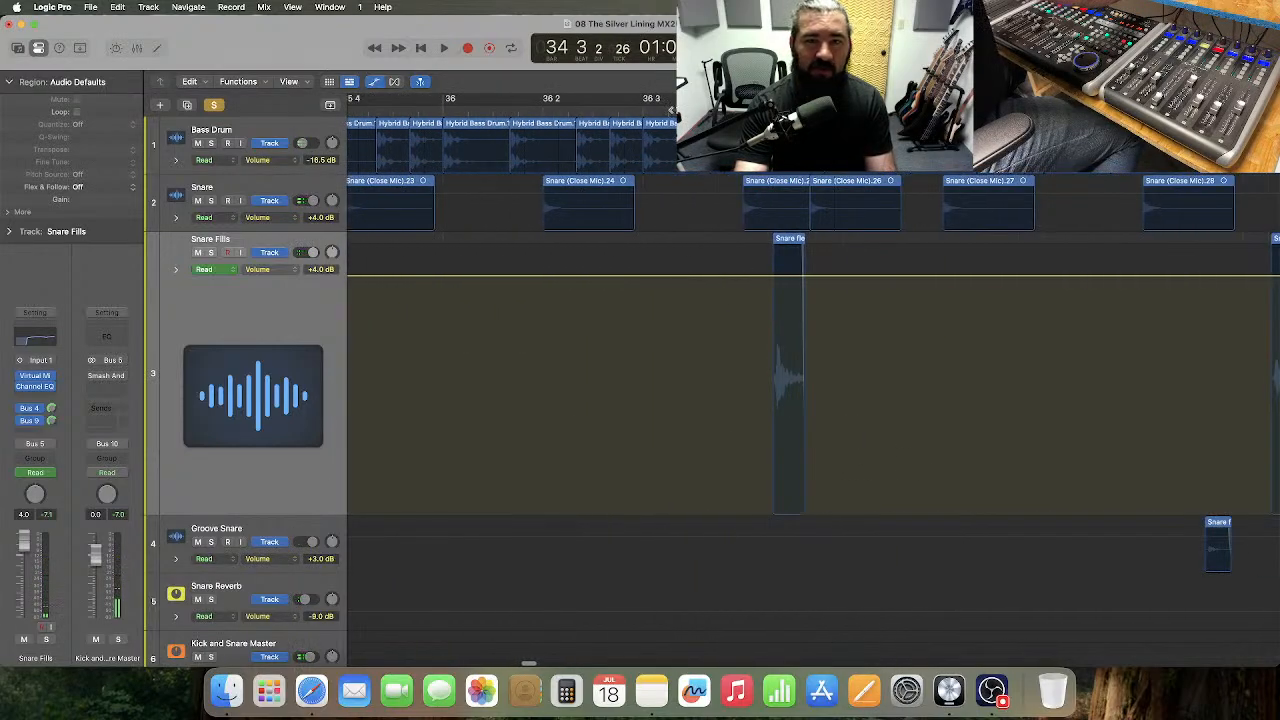
{"action": "key", "text": "space"}
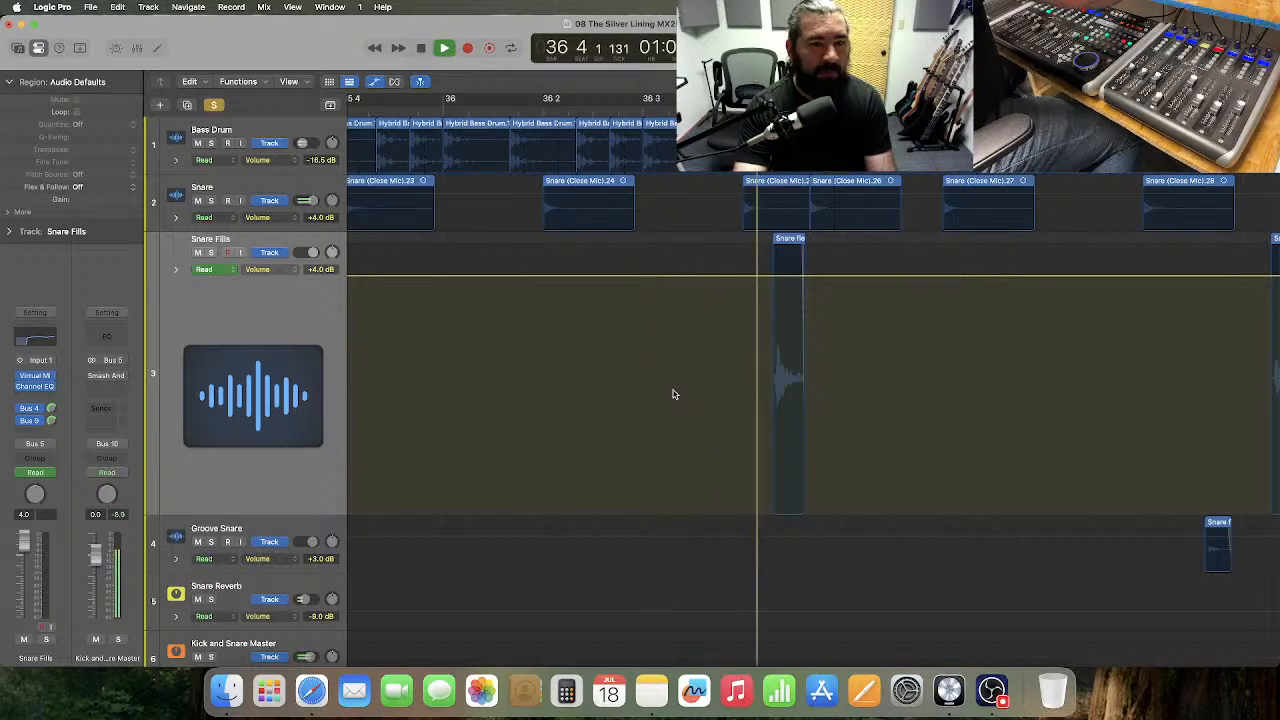
{"action": "scroll", "coordinate": [696, 395], "scroll_direction": "right", "scroll_amount": 5}
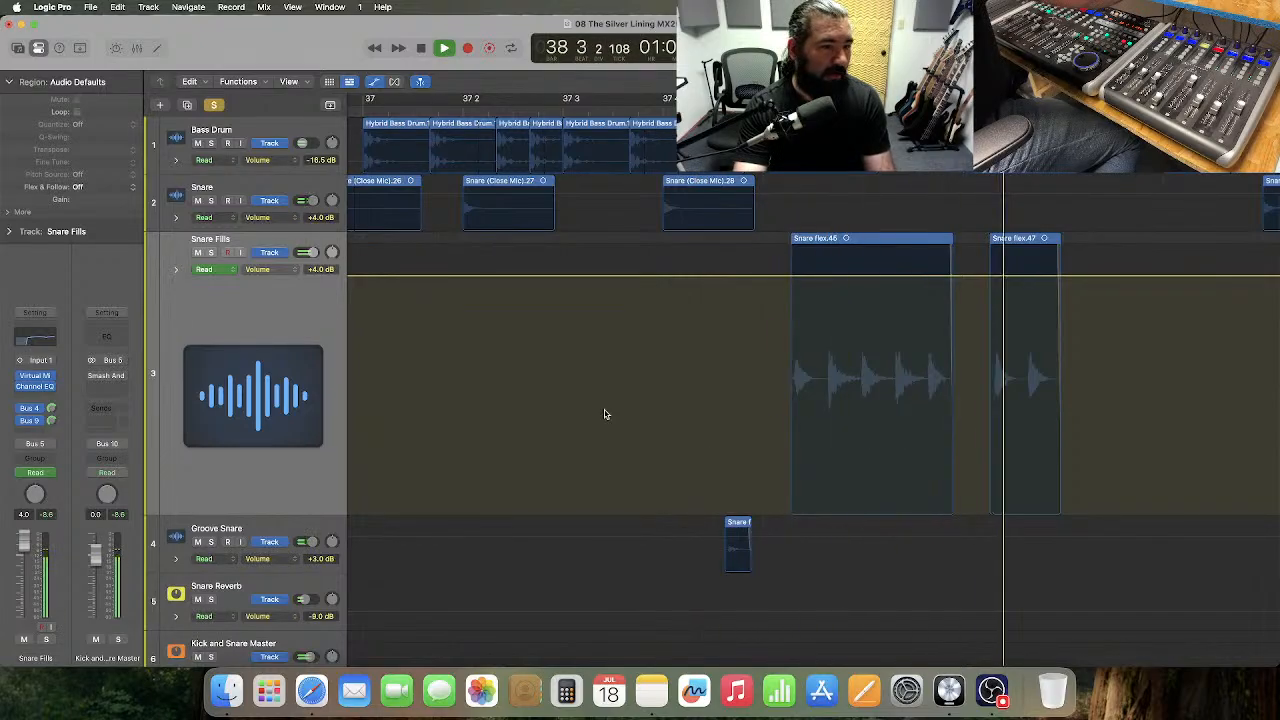
{"action": "key", "text": "space"}
- Skip ahead and listen to the snare fills around bars 42, 45 and 46
{"action": "scroll", "coordinate": [604, 414], "scroll_direction": "right", "scroll_amount": 10}
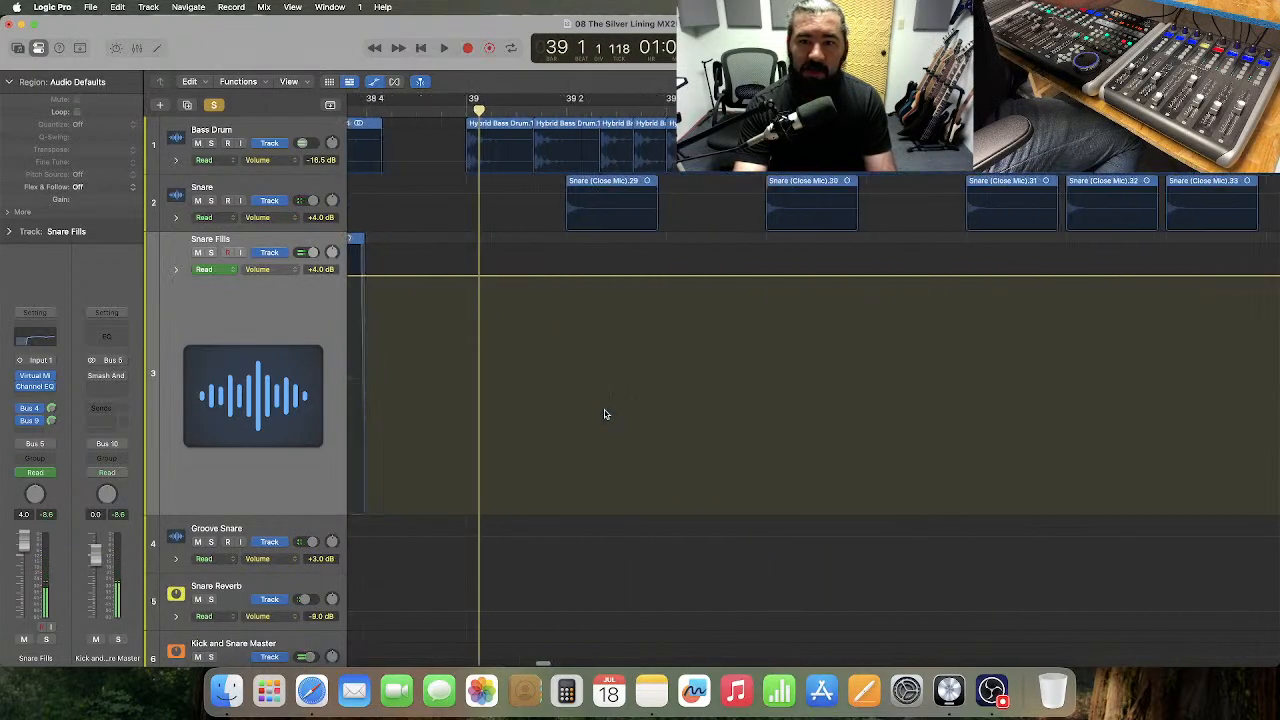
{"action": "scroll", "coordinate": [606, 418], "scroll_direction": "right", "scroll_amount": 1}
{"action": "key", "text": "space"}
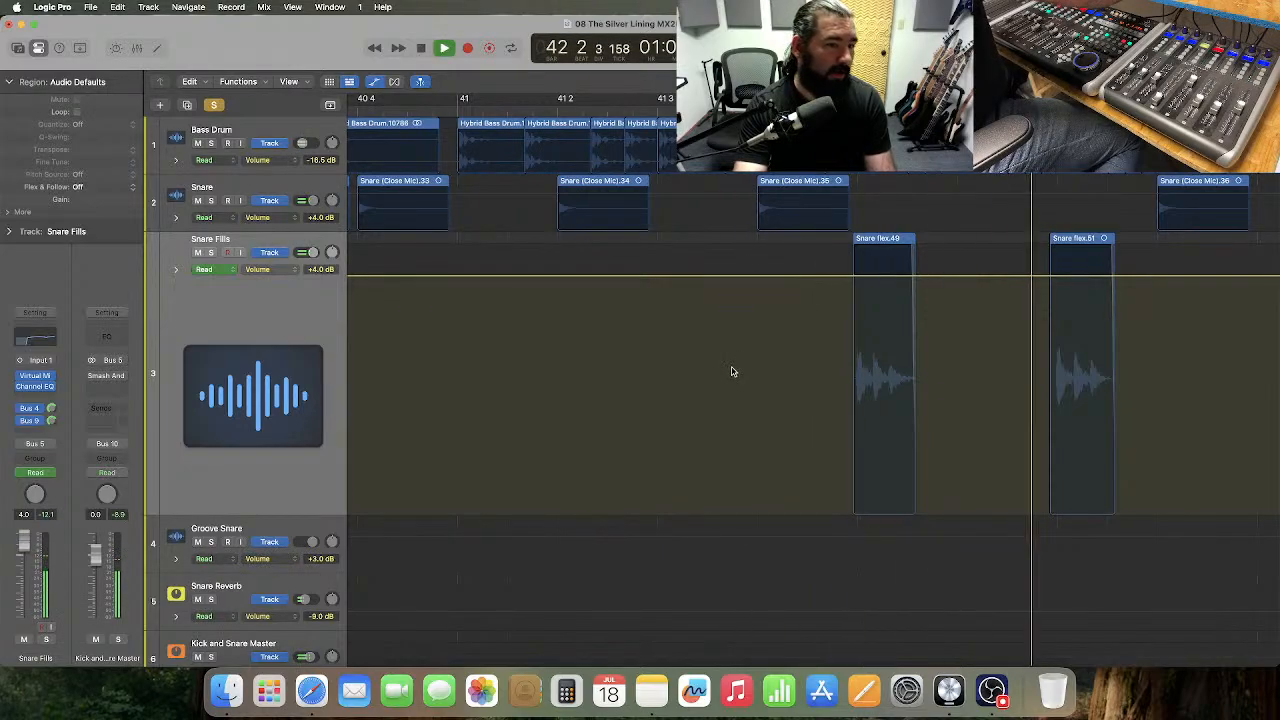
{"action": "key", "text": "space"}
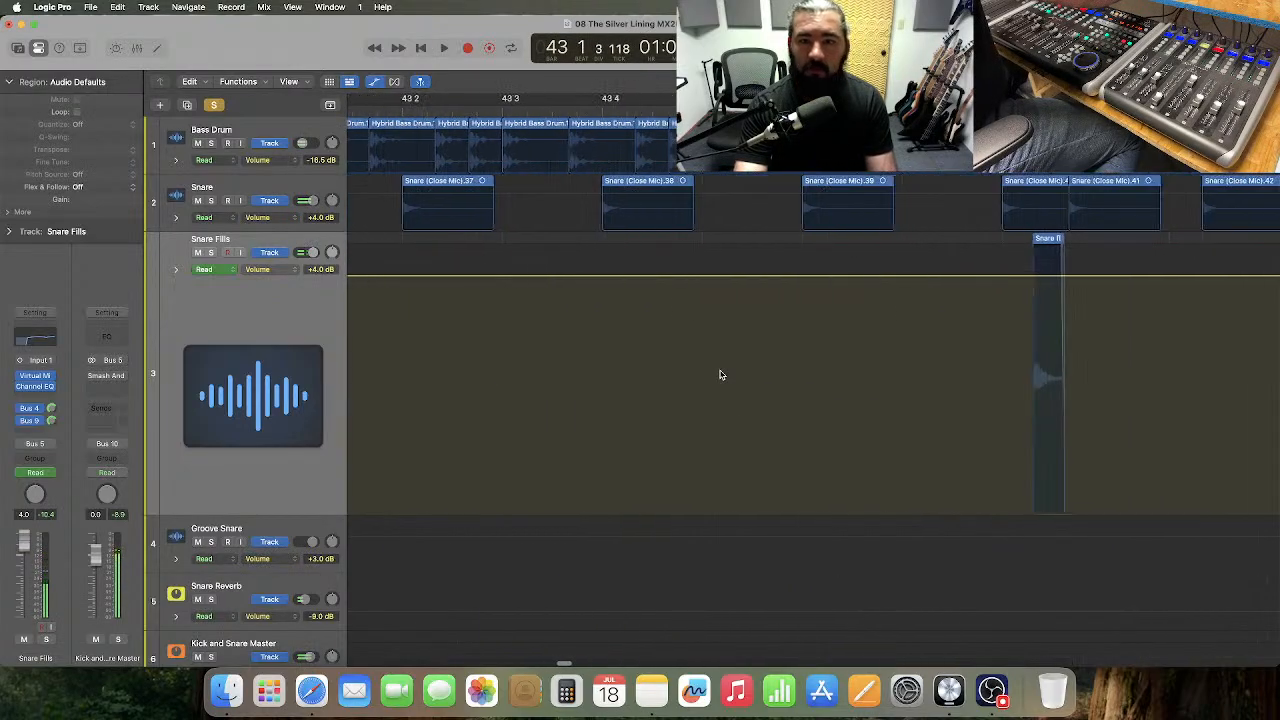
{"action": "key", "text": "space"}
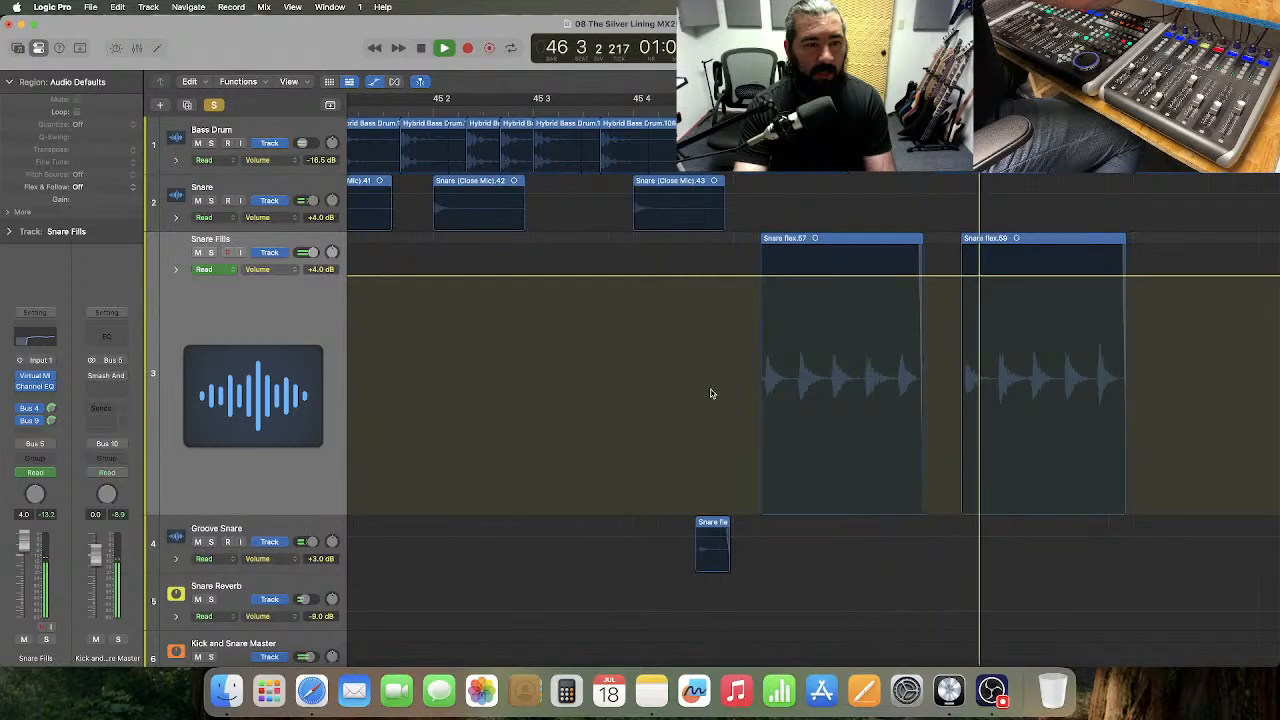
{"action": "key", "text": "space"}
- Listen to the snare fills from around bar 52 to bar 58, skipping the gaps between them
{"action": "scroll", "coordinate": [710, 393], "scroll_direction": "right", "scroll_amount": 10}
{"action": "scroll", "coordinate": [710, 393], "scroll_direction": "down", "scroll_amount": 1}
{"action": "double_click", "coordinate": [632, 106]}
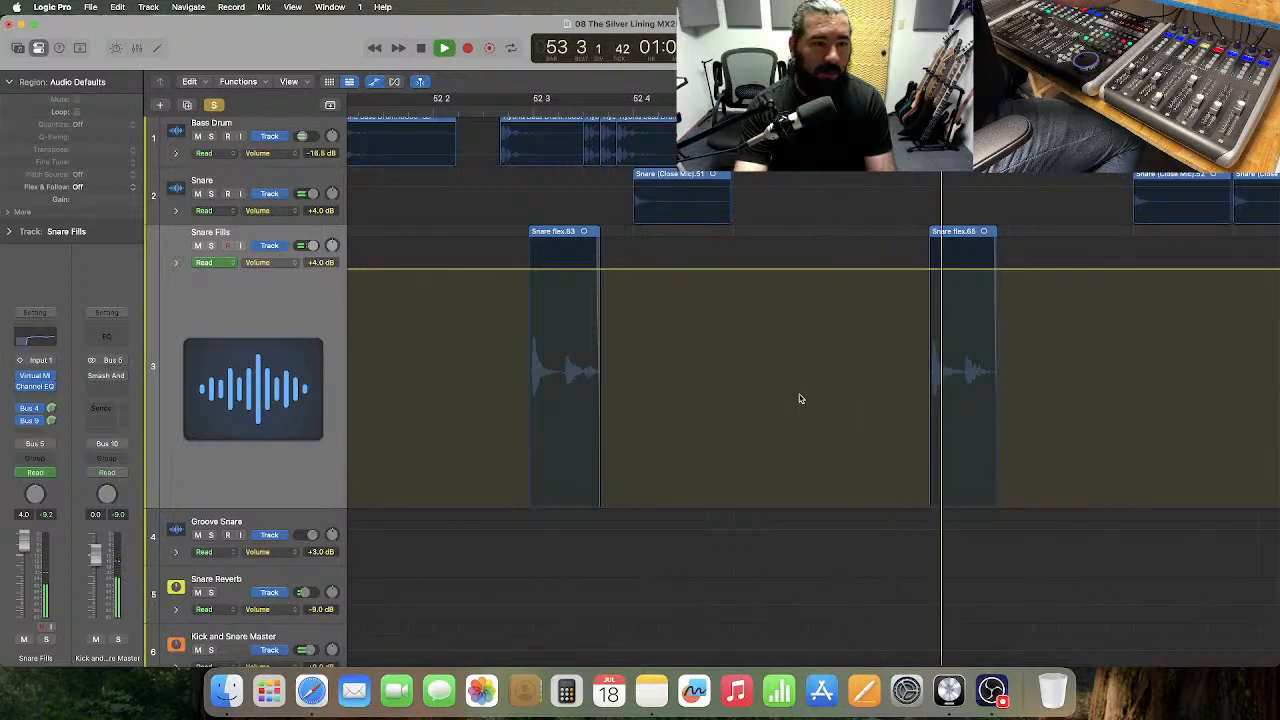
{"action": "key", "text": "space"}
{"action": "scroll", "coordinate": [770, 409], "scroll_direction": "right", "scroll_amount": 10}
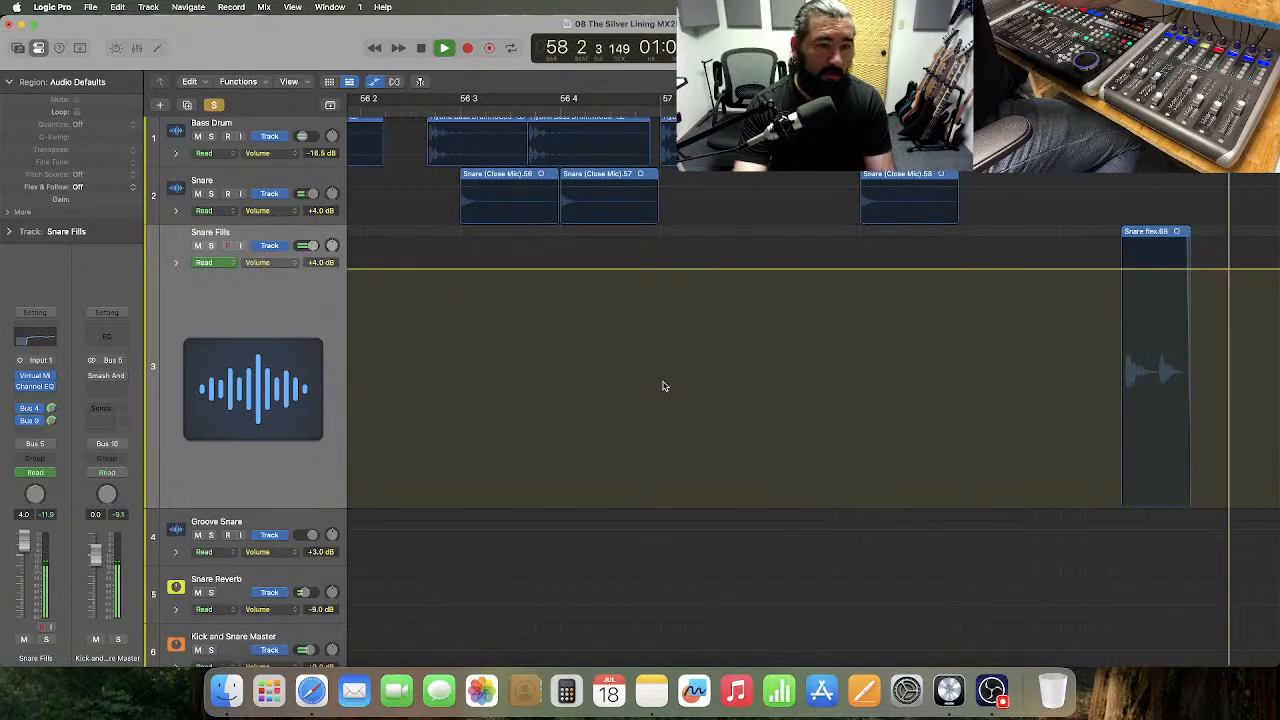
{"action": "key", "text": "space"}
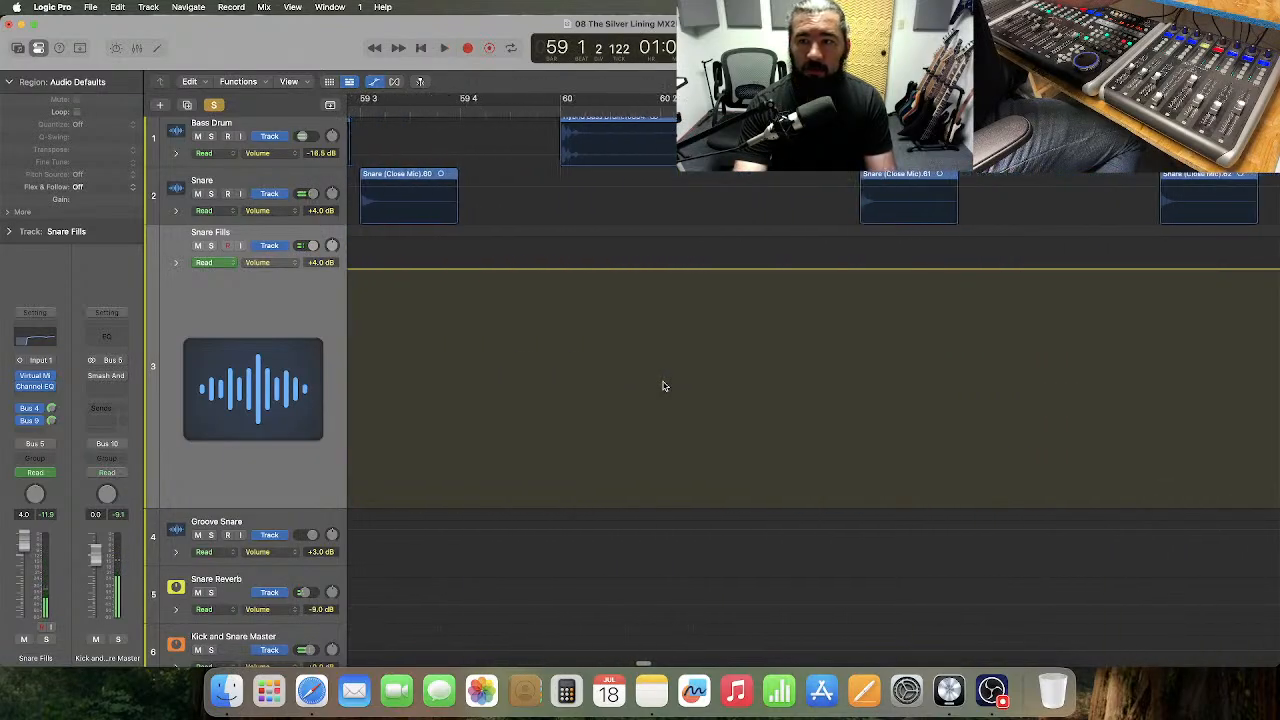
- Play the fill in bar 64, isolate the second hit of Snare flex.73, lower its volume automation to +3.4 dB, and play it again
{"action": "scroll", "coordinate": [665, 386], "scroll_direction": "right", "scroll_amount": 10}
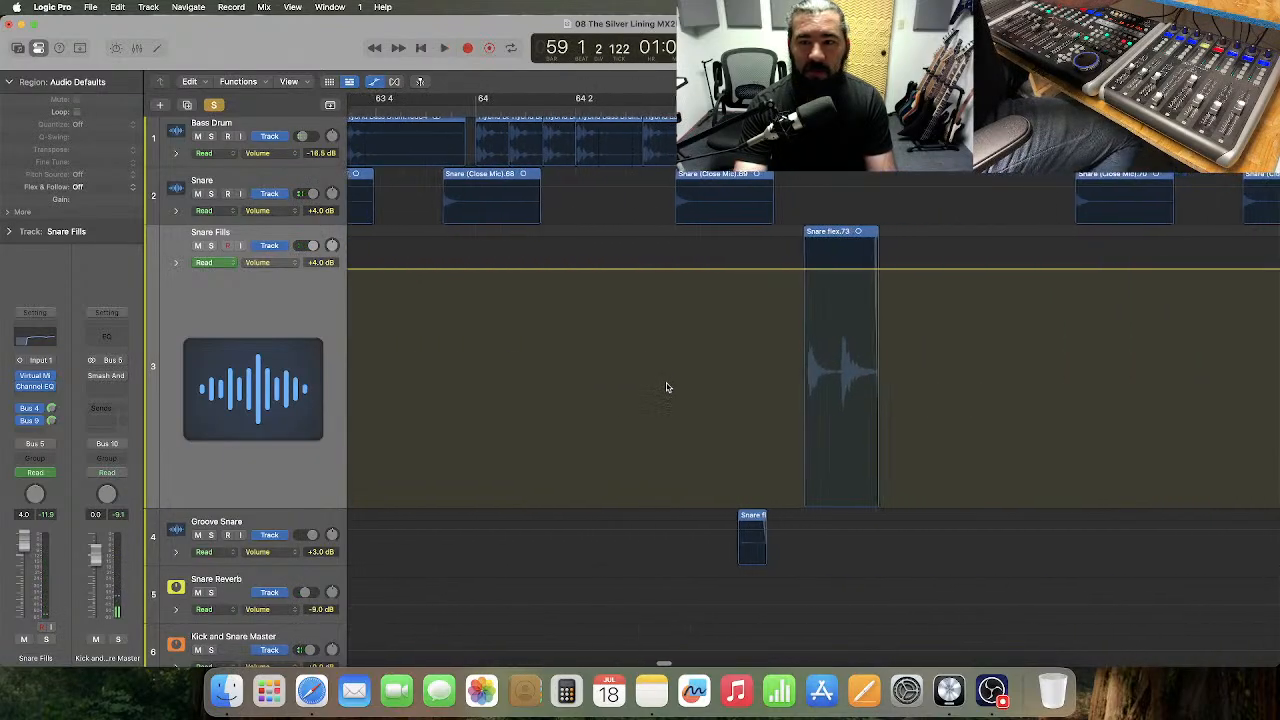
{"action": "key", "text": "space"}
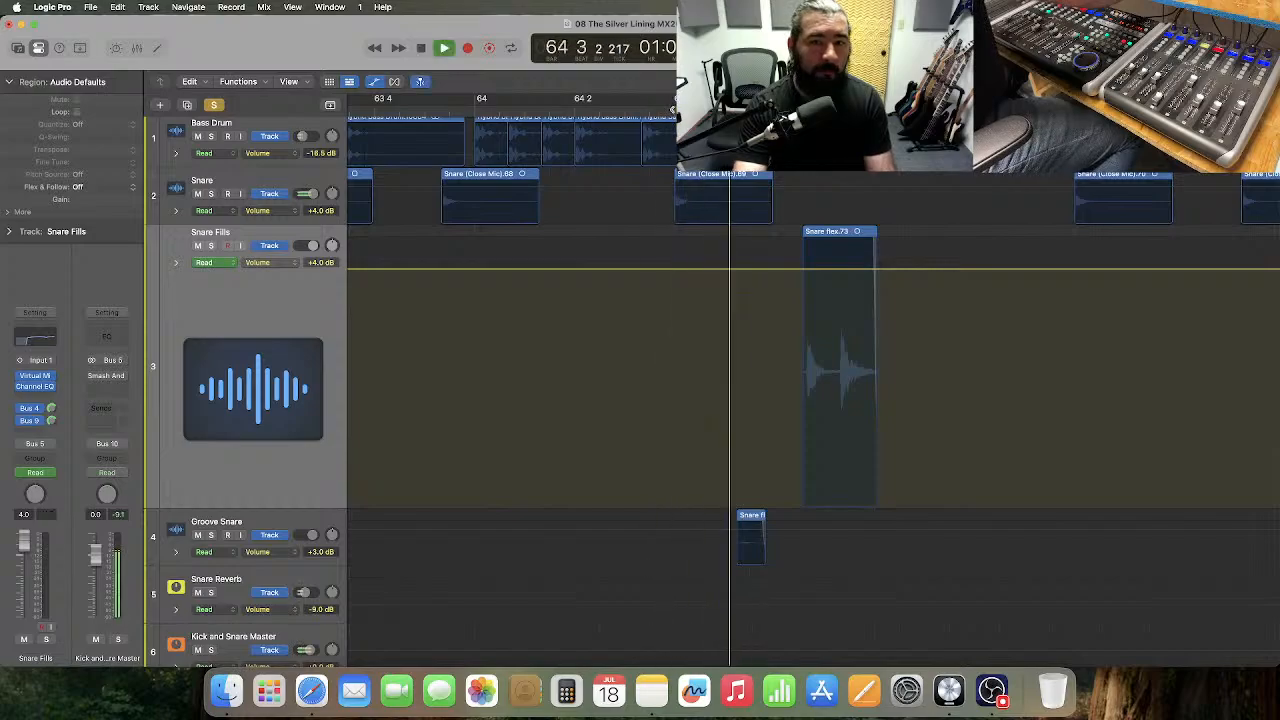
{"action": "key", "text": "space"}
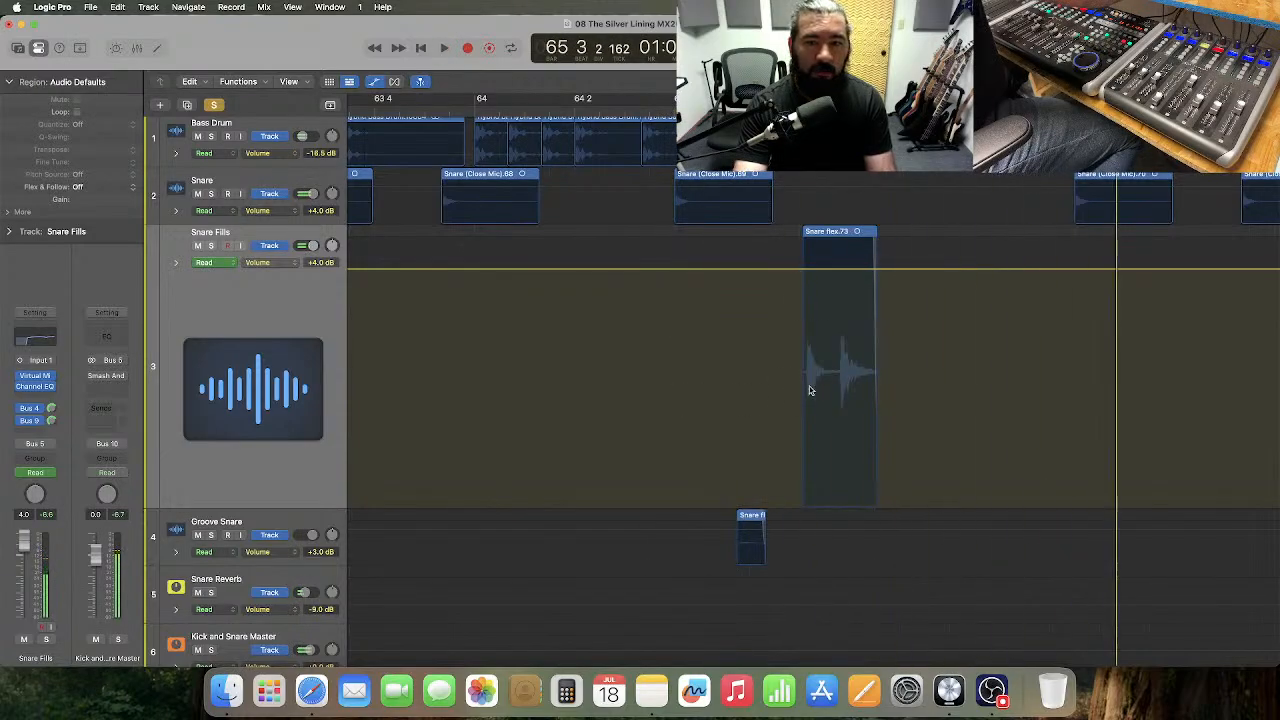
{"action": "left_click_drag", "start_coordinate": [837, 377], "coordinate": [891, 375]}
{"action": "left_click_drag", "start_coordinate": [860, 277], "coordinate": [860, 286]}
{"action": "key", "text": "space"}
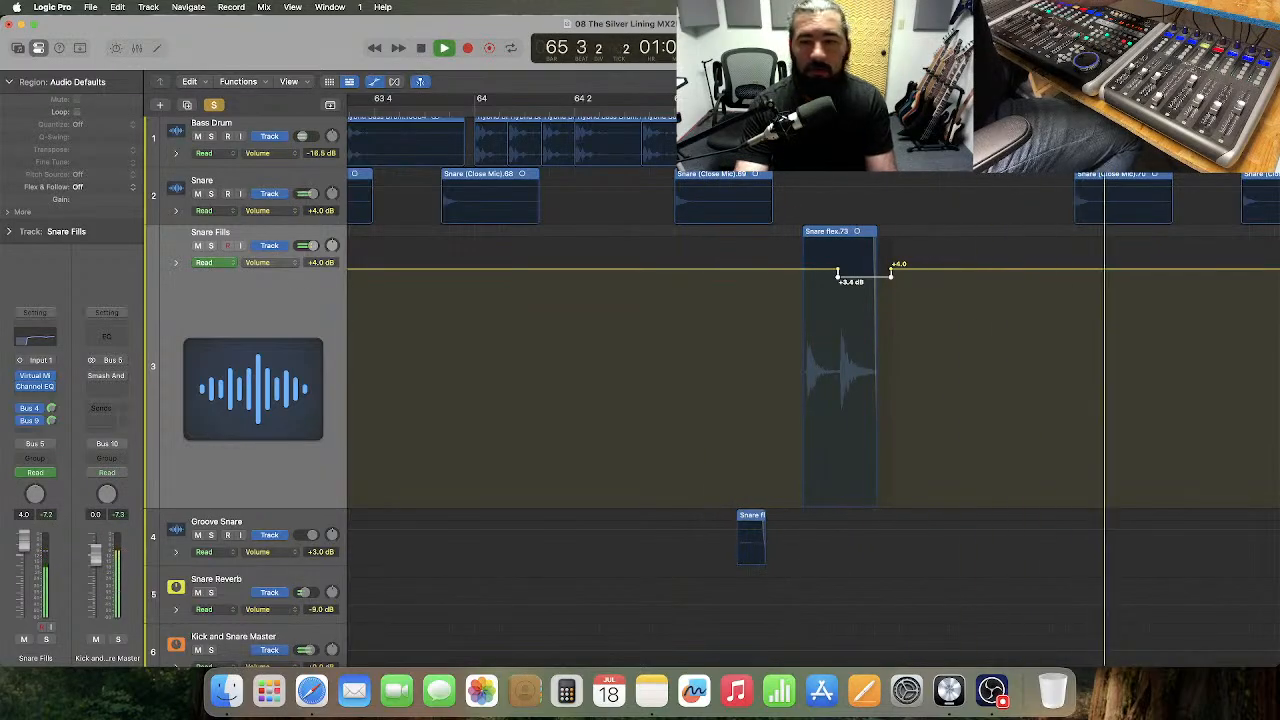
{"action": "key", "text": "space"}
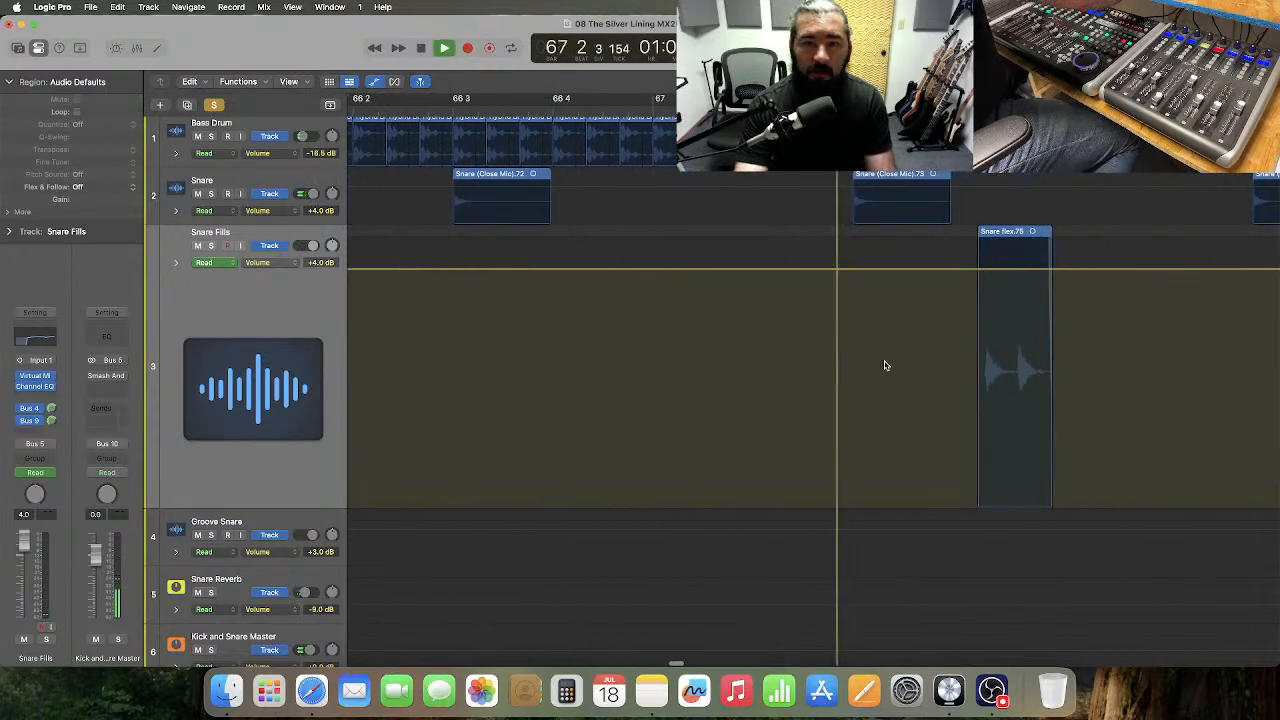
- Play the snare fills between bars 67 and 71, including the Snare flex.216 to Snare flex.219 regions
{"action": "key", "text": "space"}
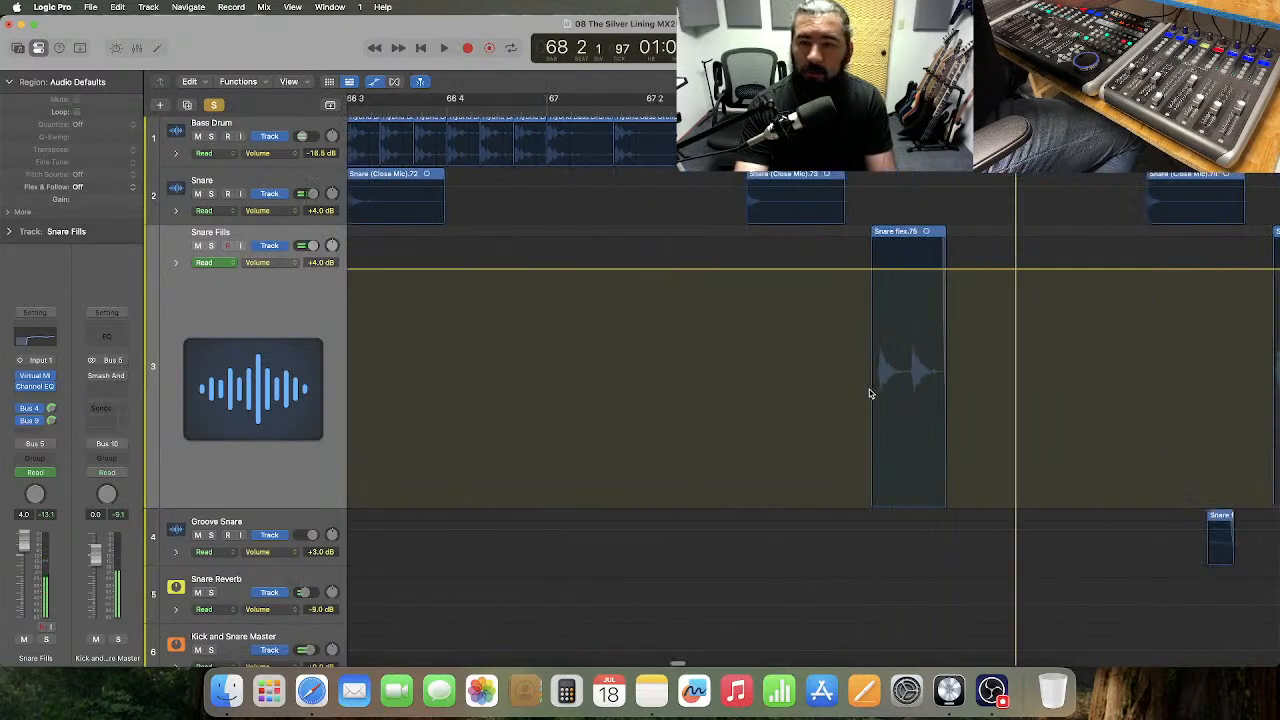
{"action": "key", "text": "space"}
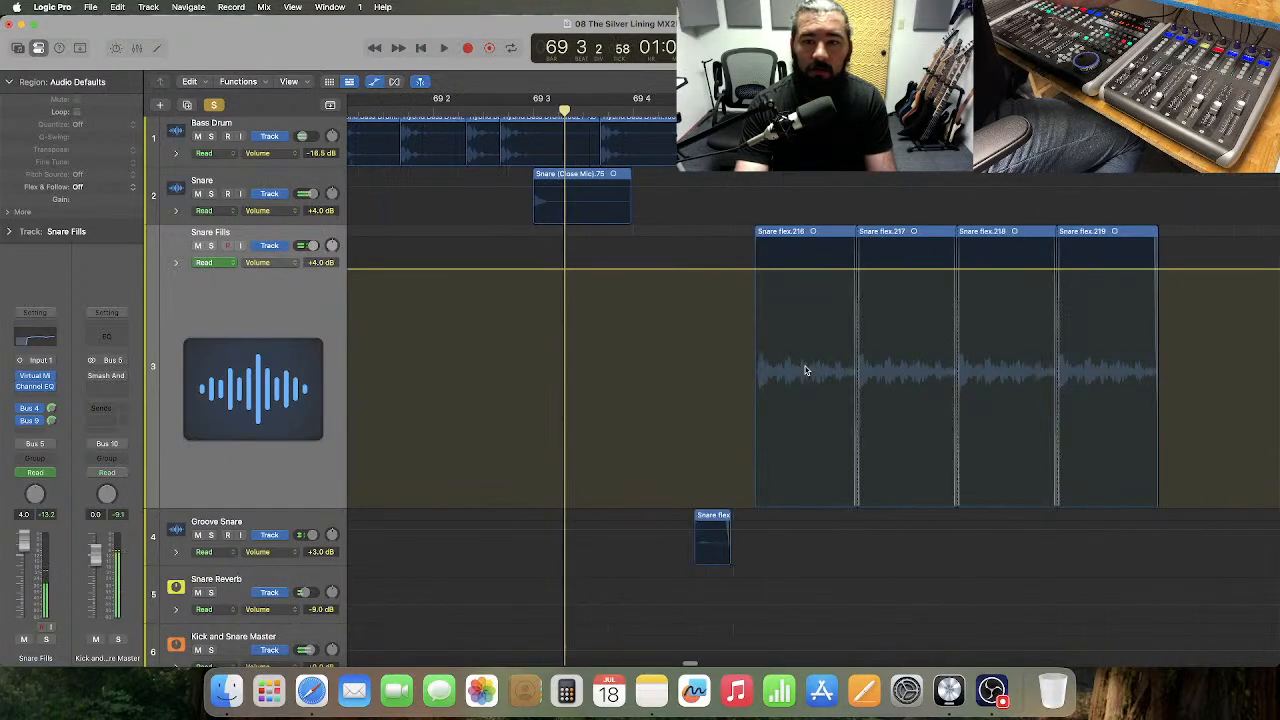
{"action": "key", "text": "space"}
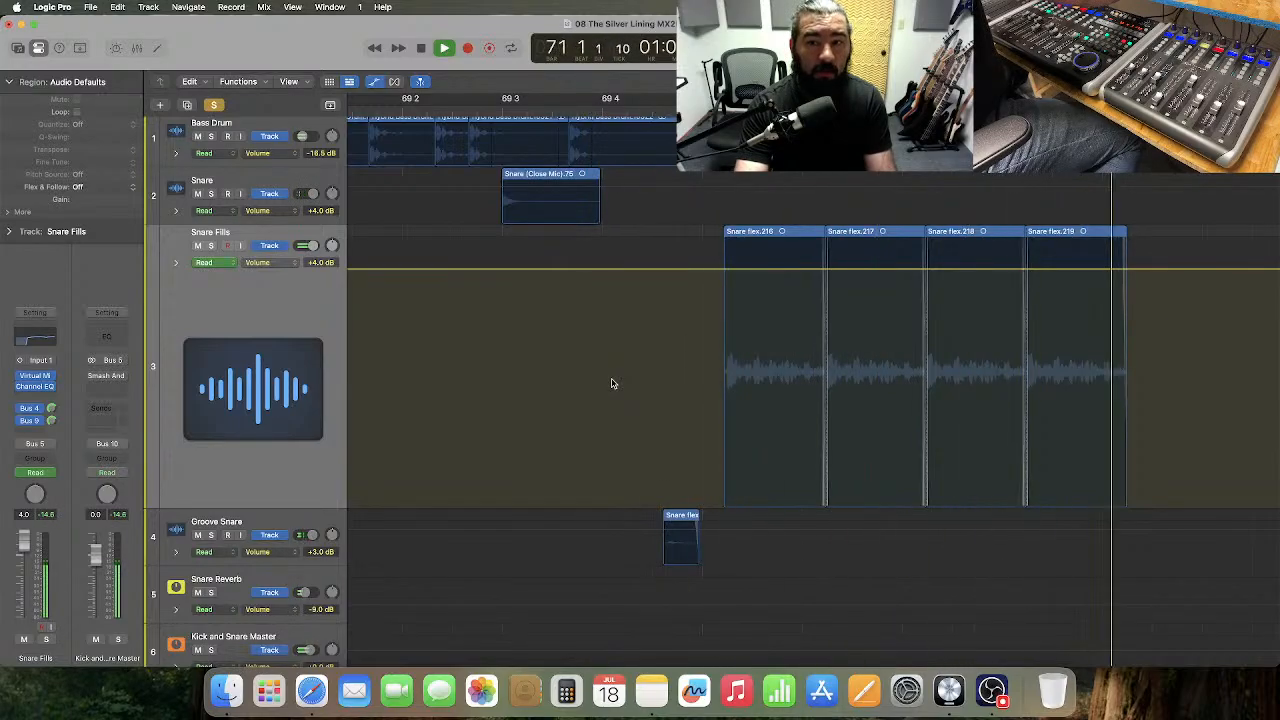
{"action": "key", "text": "space"}
- Hide the track automation and move the regions Snare flex.216 to Snare flex.219 from Snare Fills down to the Groove Snare track
{"action": "scroll", "coordinate": [613, 384], "scroll_direction": "left", "scroll_amount": 5}
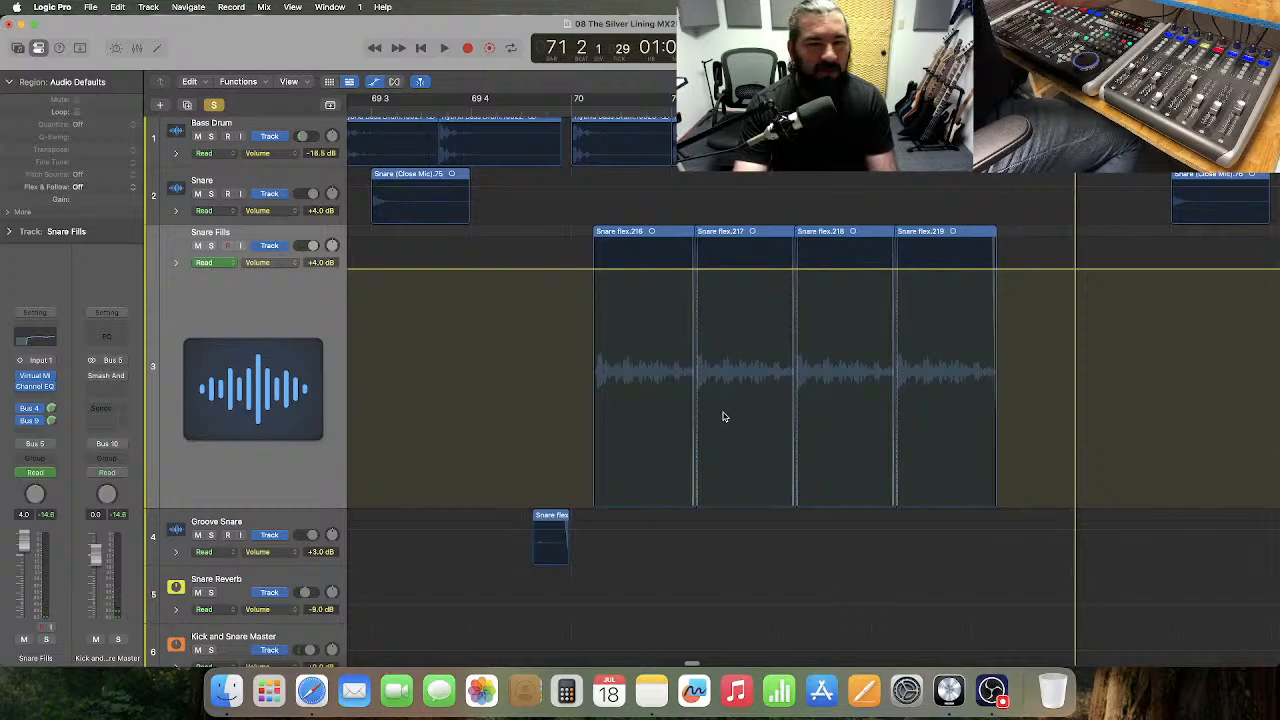
{"action": "left_click", "coordinate": [376, 82]}
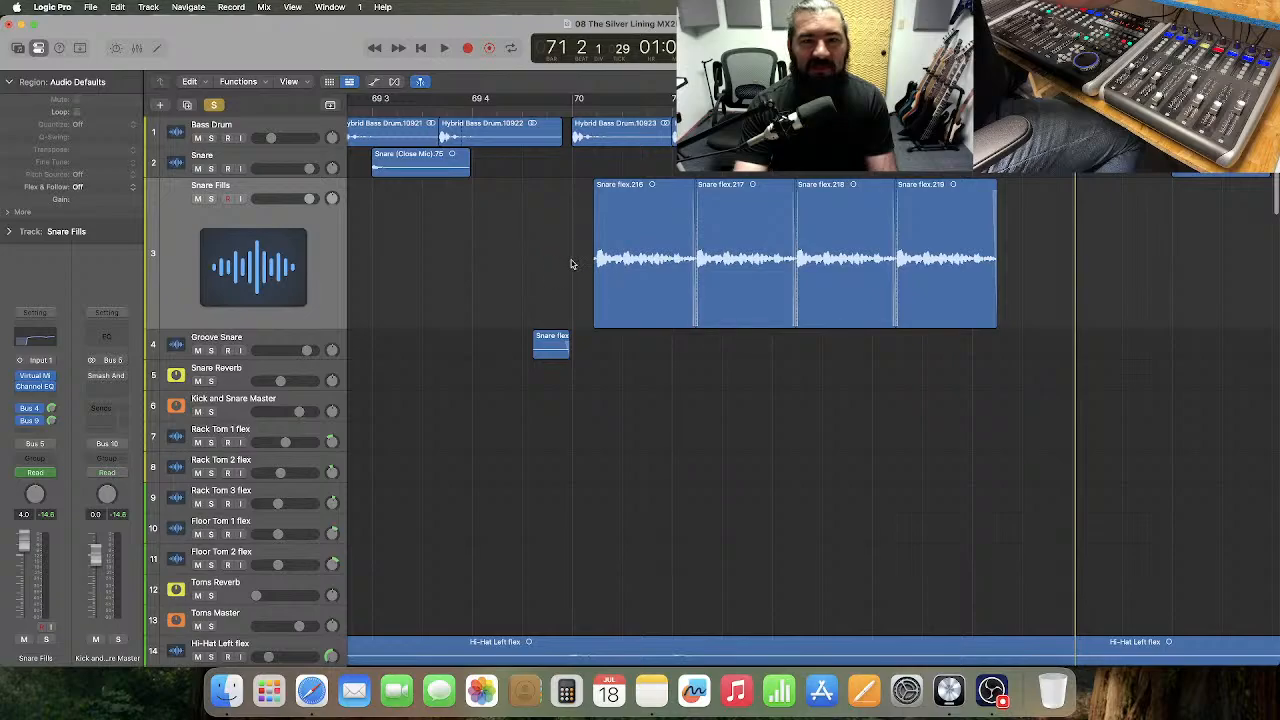
{"action": "left_click_drag", "start_coordinate": [573, 264], "coordinate": [1006, 278]}
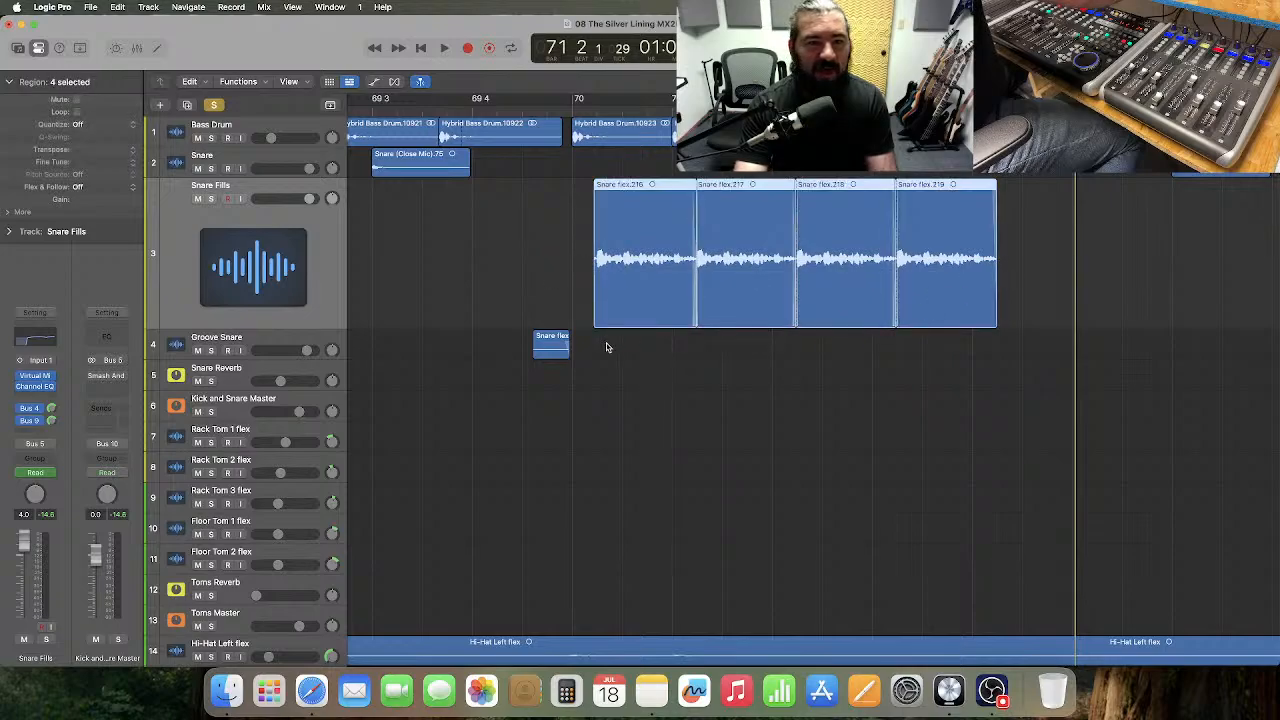
{"action": "left_click_drag", "start_coordinate": [619, 329], "coordinate": [620, 337]}
{"action": "left_click", "coordinate": [624, 284]}
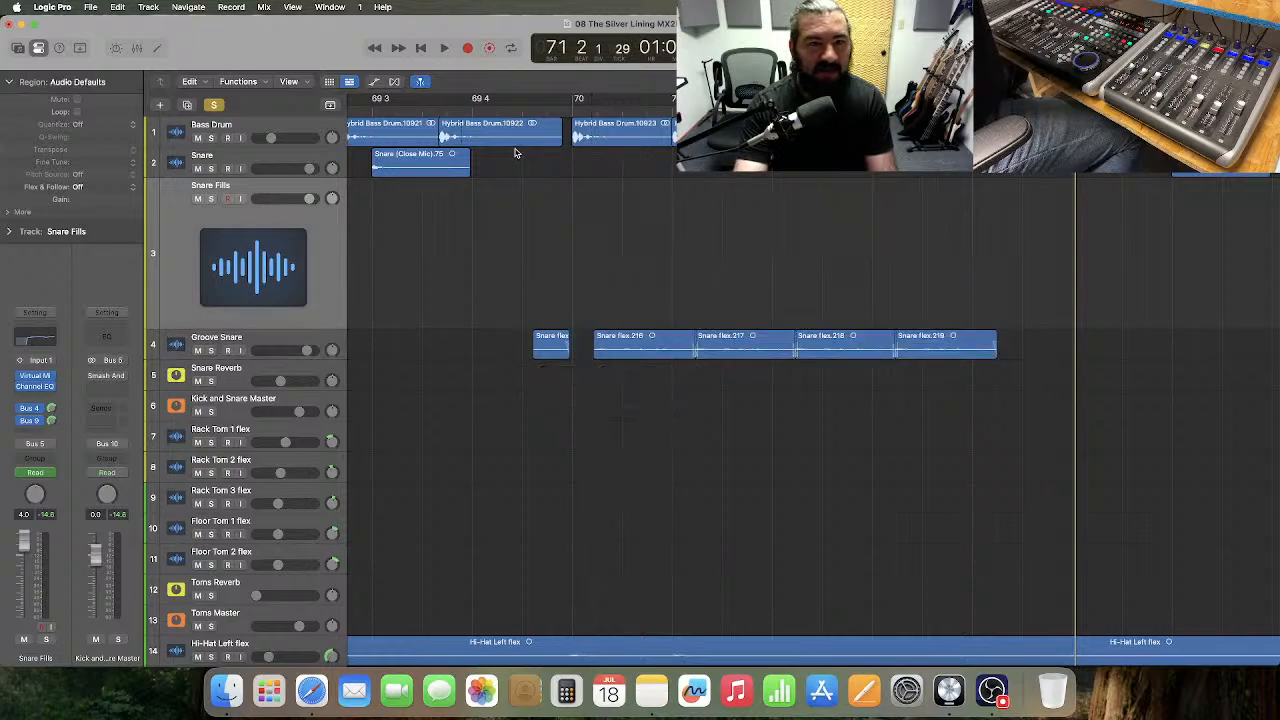
- Play from bar 69 beat 4 to check the moved snare regions, show the track automation again, and listen on to bar 79
{"action": "left_click", "coordinate": [503, 110]}
{"action": "key", "text": "space"}
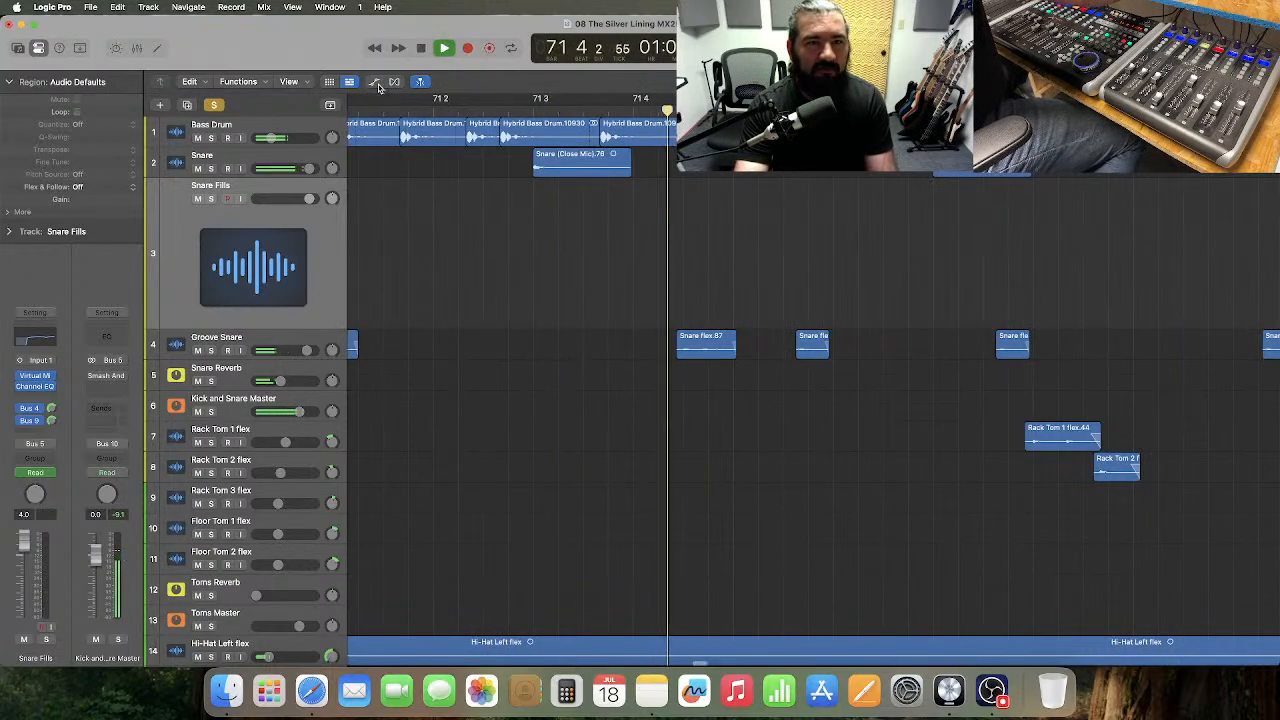
{"action": "key", "text": "a"}
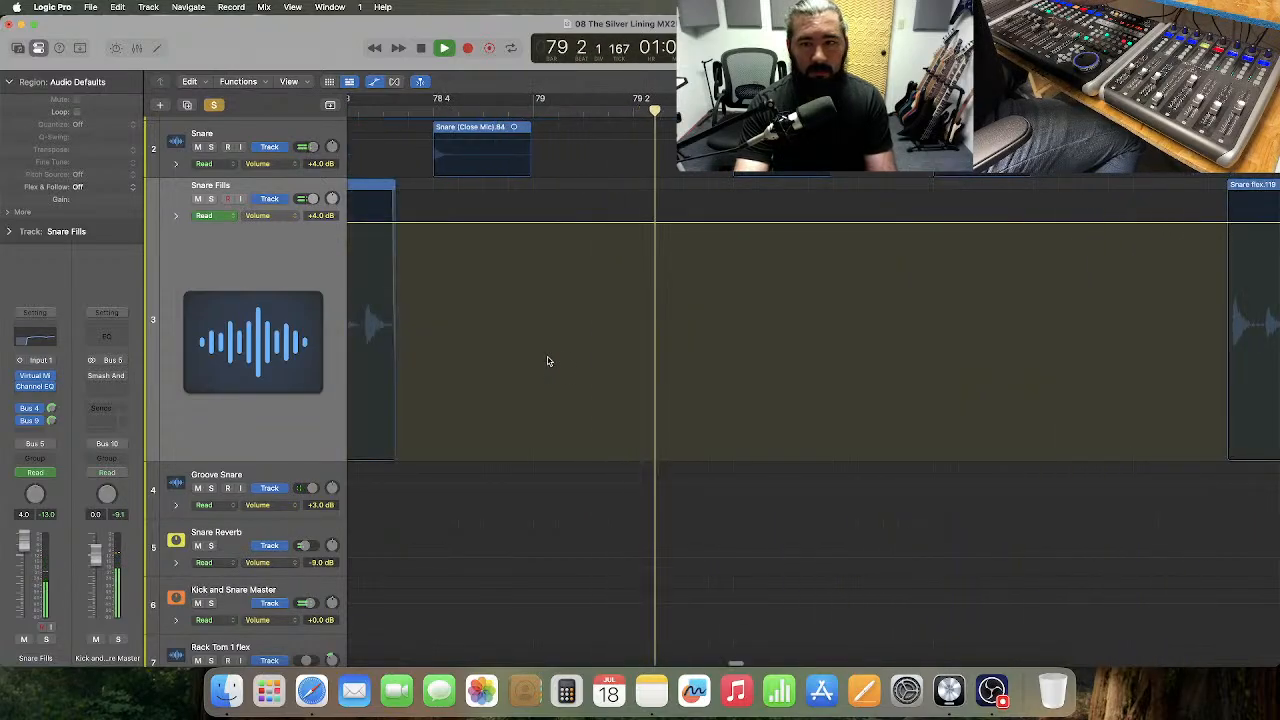
{"action": "key", "text": "space"}
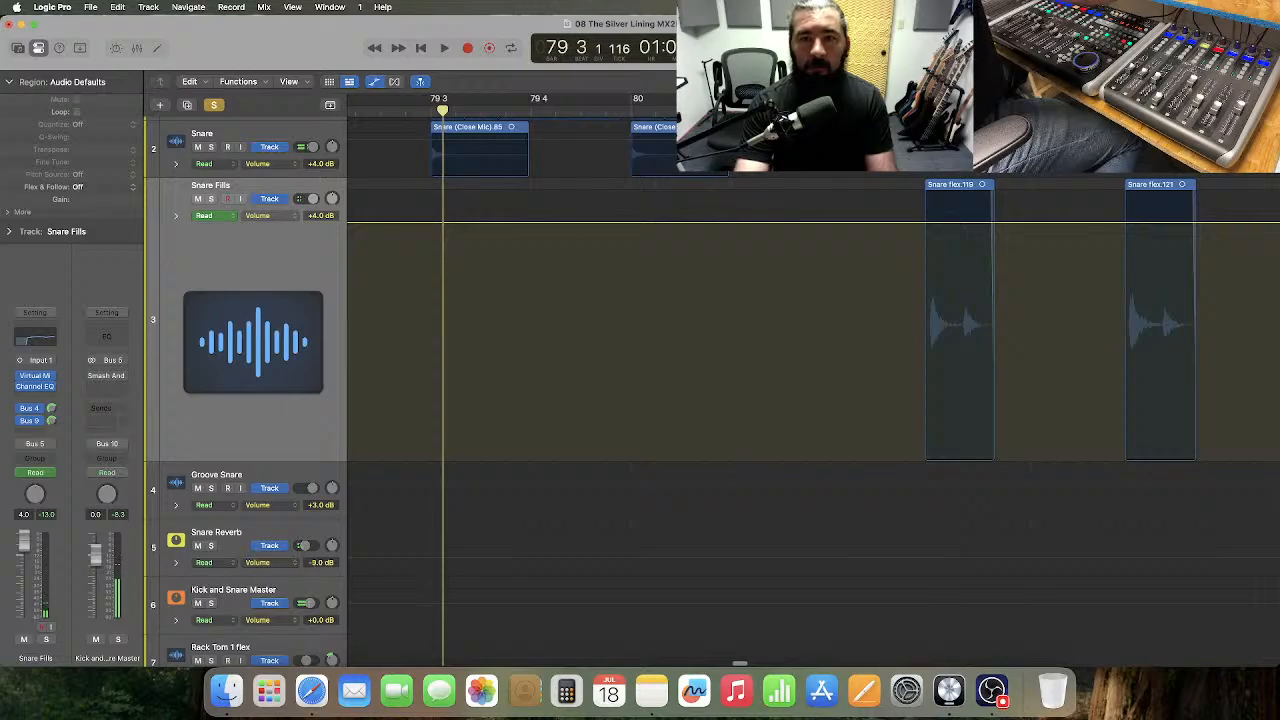
- Listen to the snare fills from bar 80 to bar 83 and the Snare flex.129 fill in bar 87
{"action": "key", "text": "space"}
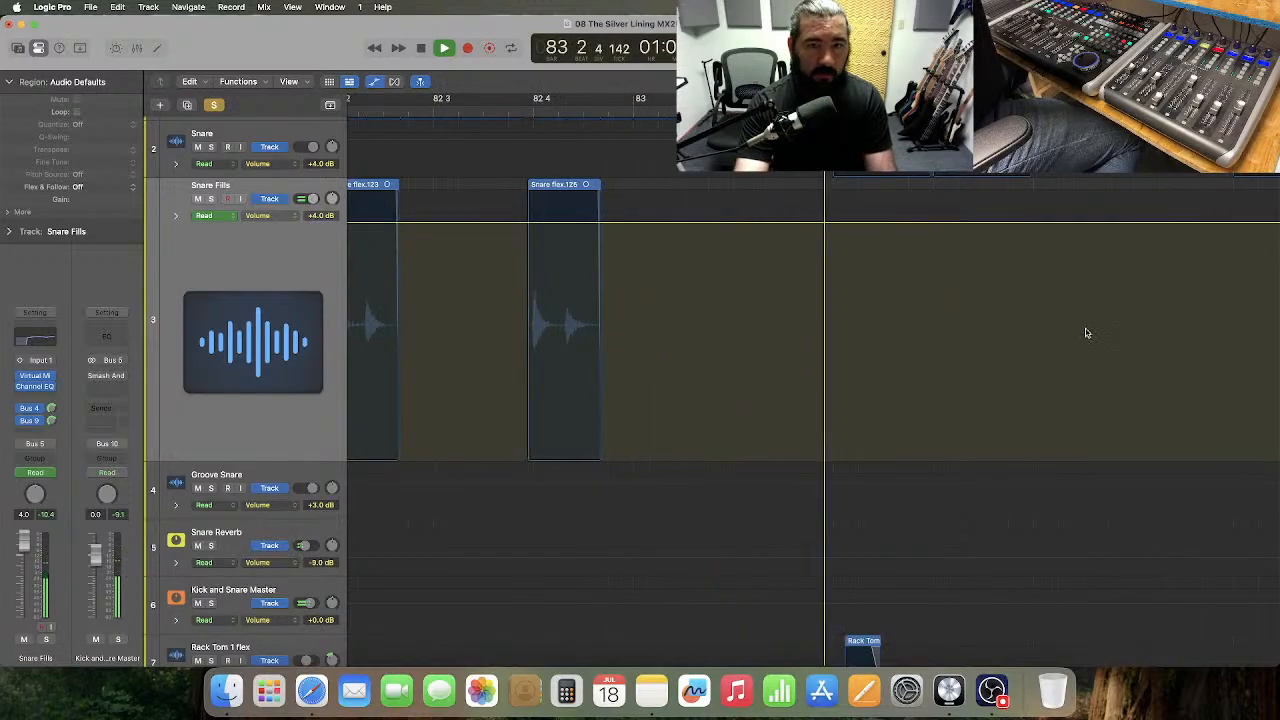
{"action": "key", "text": "space"}
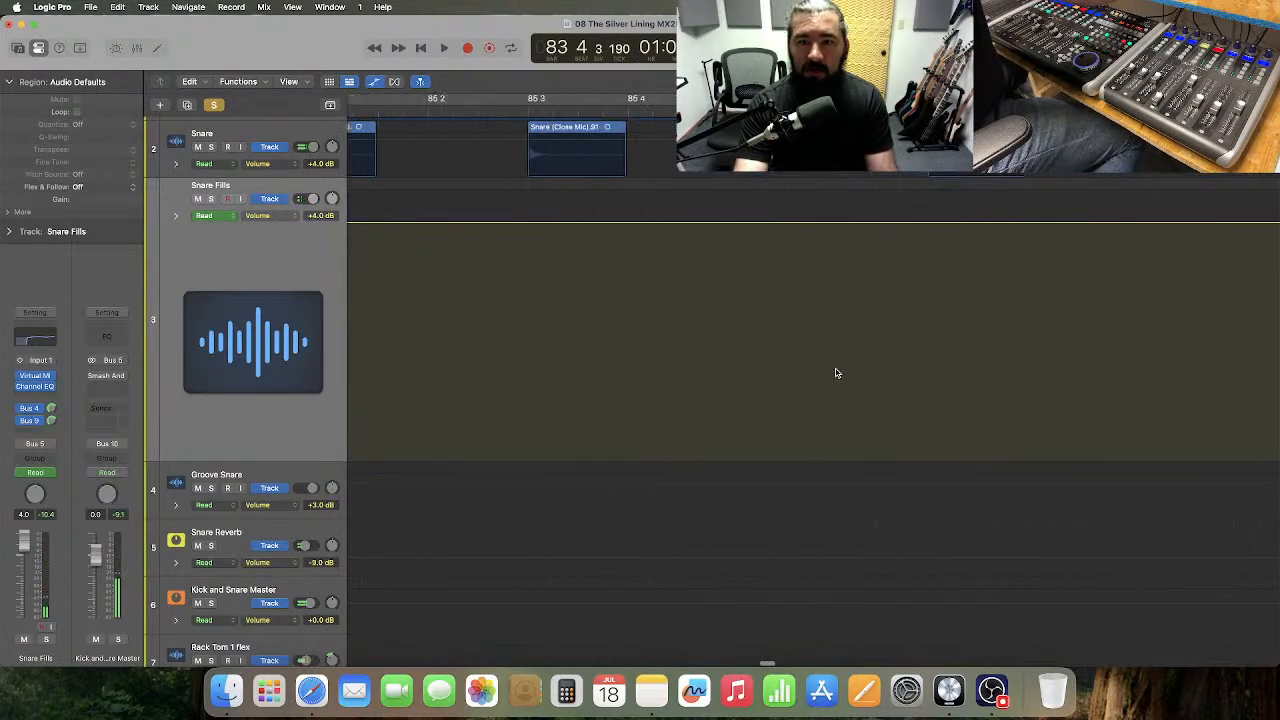
{"action": "scroll", "coordinate": [837, 373], "scroll_direction": "right", "scroll_amount": 5}
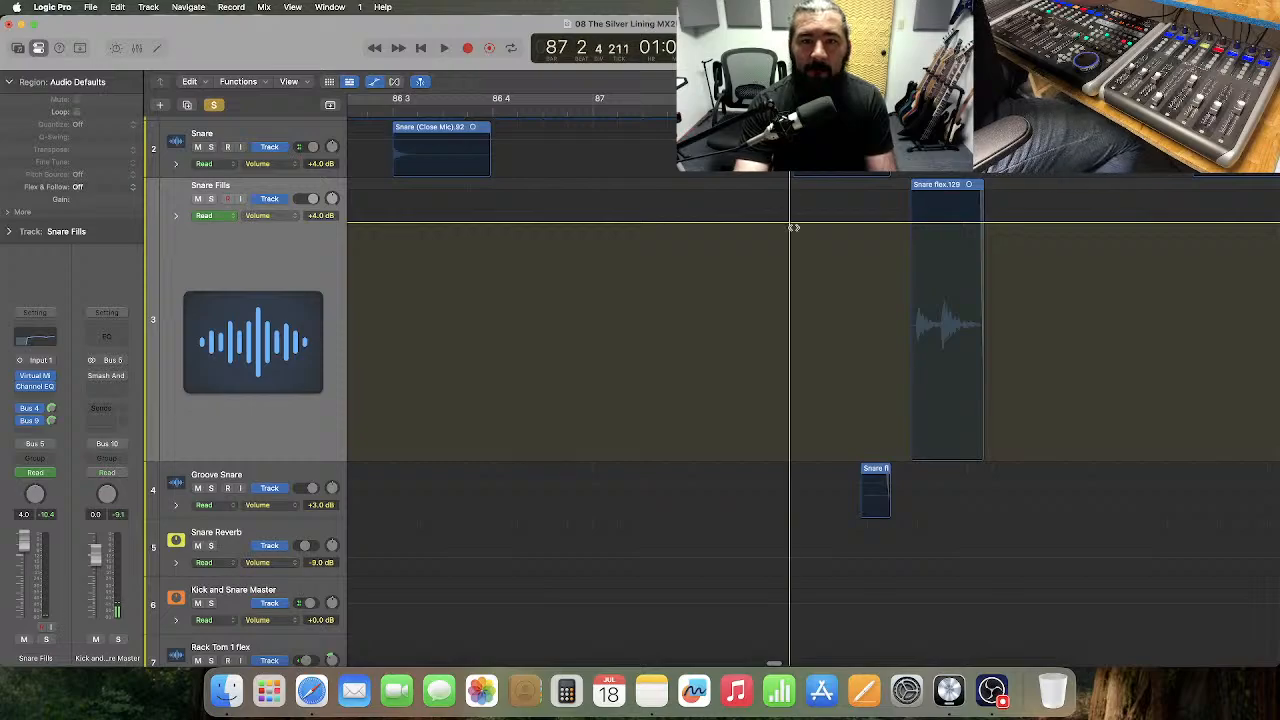
{"action": "key", "text": "space"}
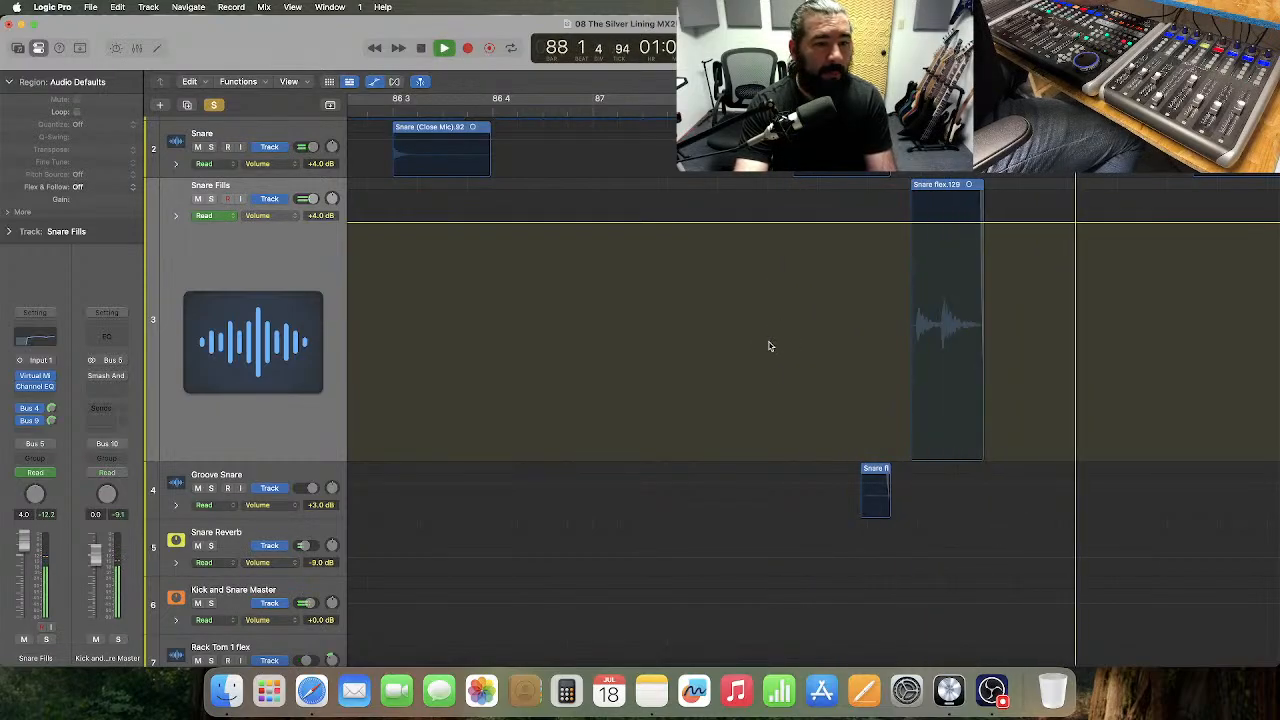
{"action": "key", "text": "space"}
- Skip ahead to the snare fill in bar 95 and play the soloed drums on from there
{"action": "scroll", "coordinate": [769, 346], "scroll_direction": "right", "scroll_amount": 10}
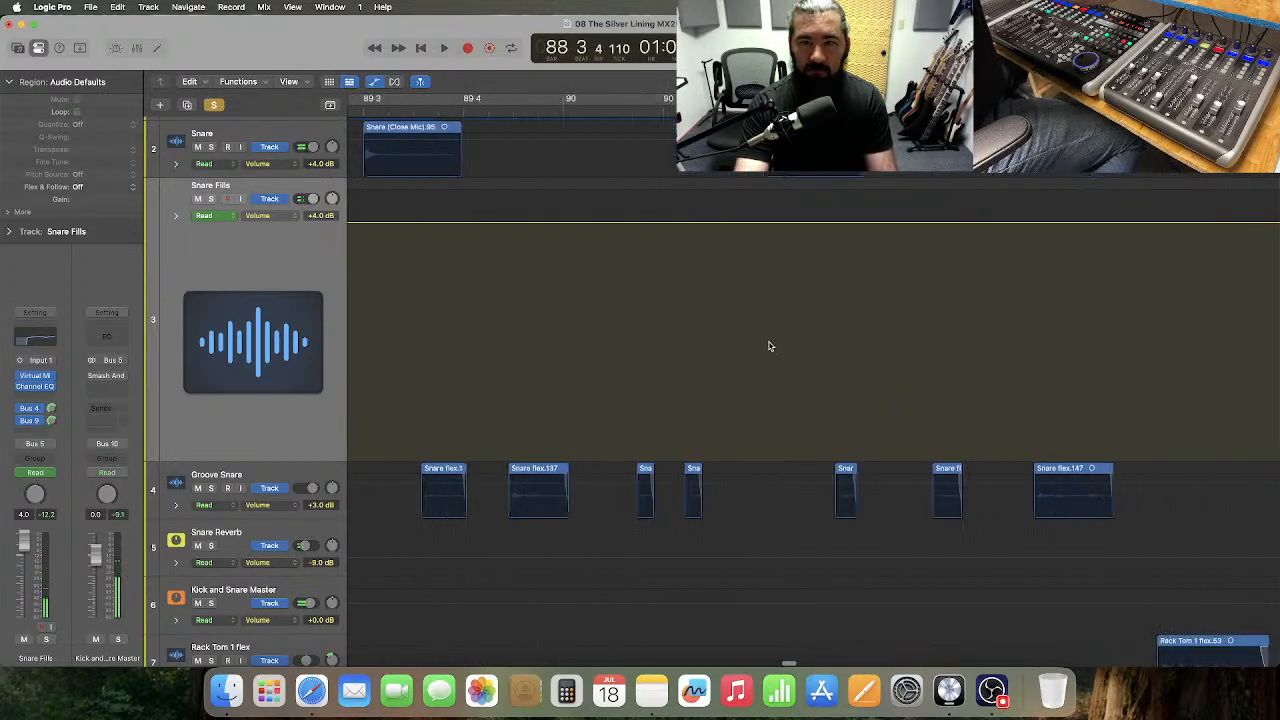
{"action": "scroll", "coordinate": [769, 346], "scroll_direction": "right", "scroll_amount": 10}
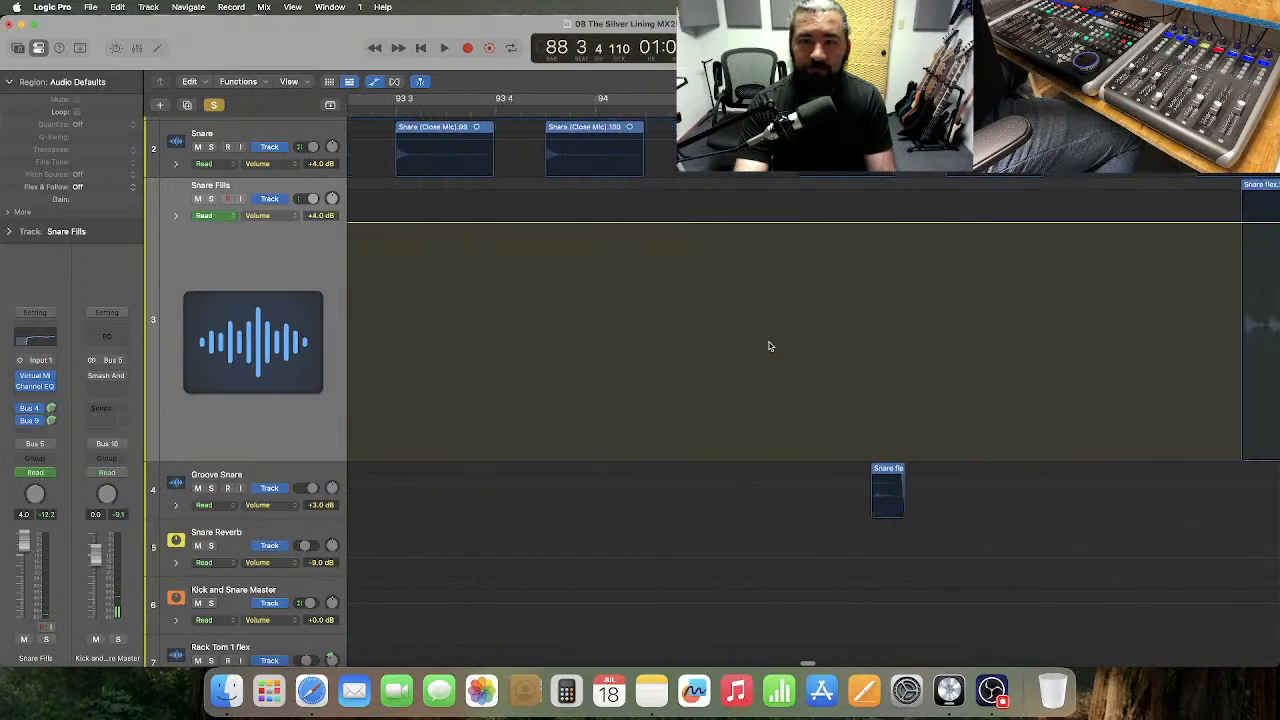
{"action": "scroll", "coordinate": [769, 346], "scroll_direction": "right", "scroll_amount": 2}
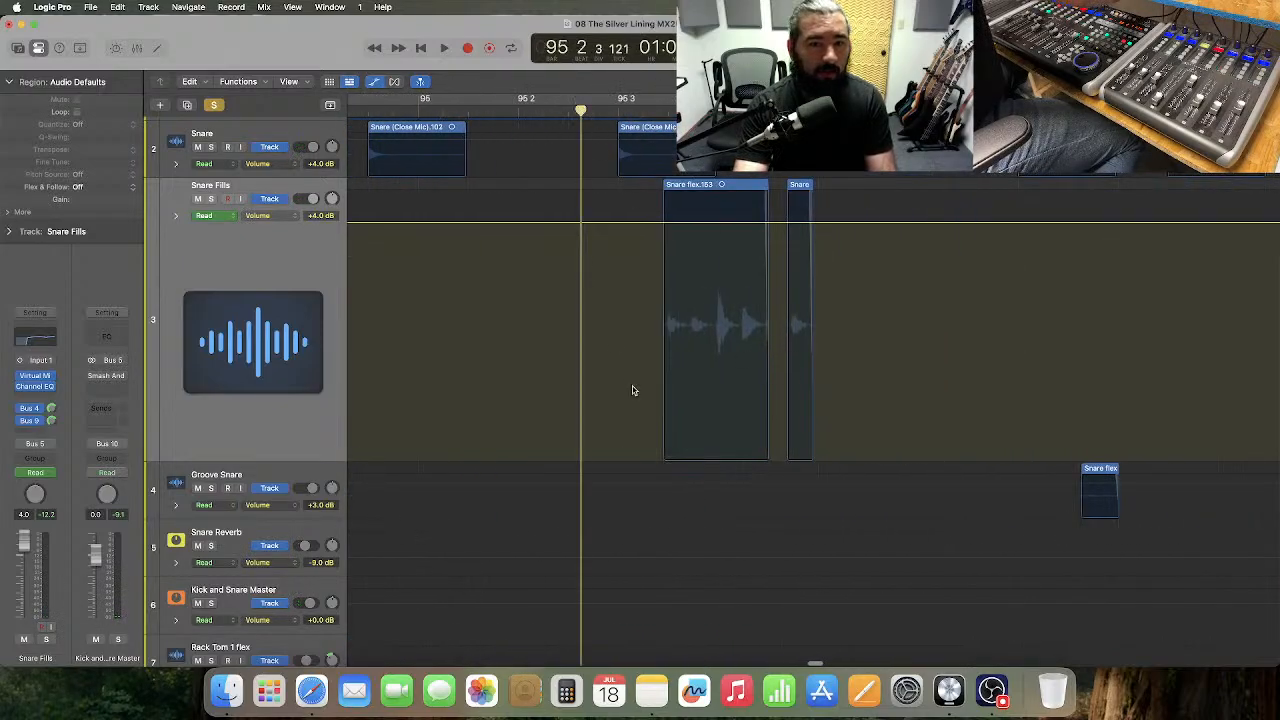
{"action": "key", "text": "space"}
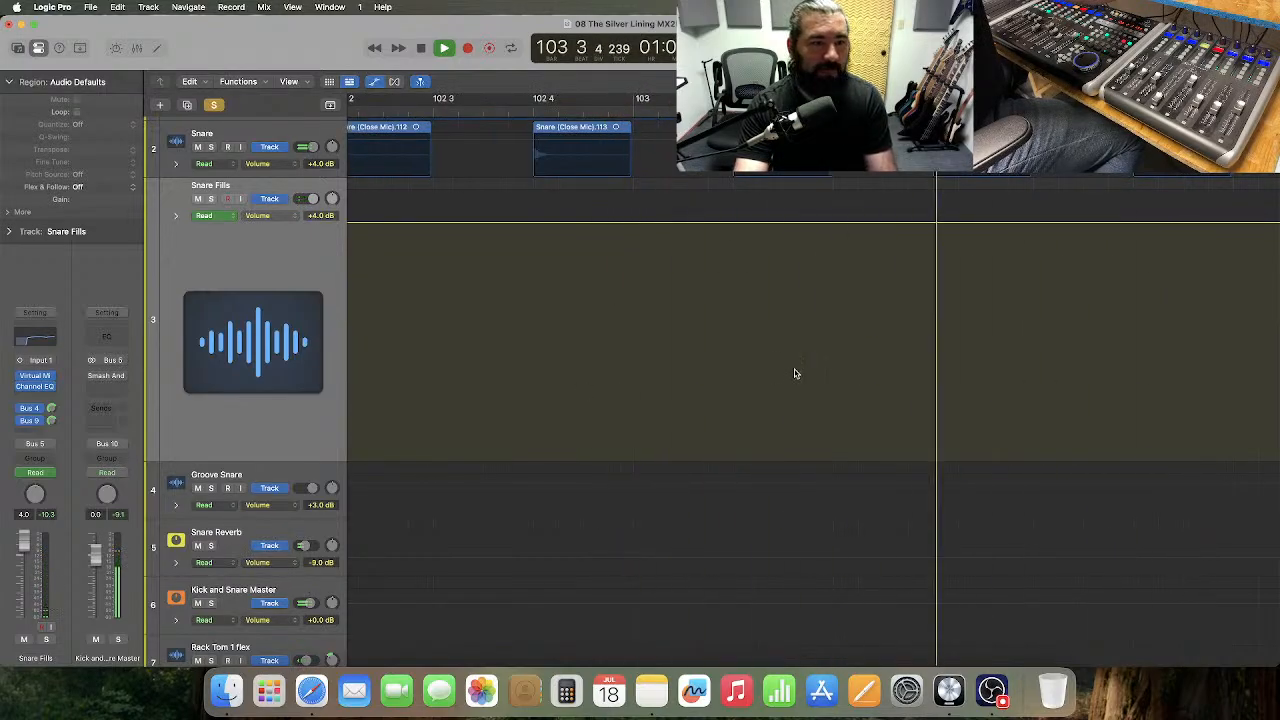
- Skip ahead to the snare fills at bar 109 and listen to them
{"action": "key", "text": "space"}
{"action": "scroll", "coordinate": [780, 375], "scroll_direction": "right", "scroll_amount": 10}
{"action": "scroll", "coordinate": [772, 376], "scroll_direction": "right", "scroll_amount": 10}
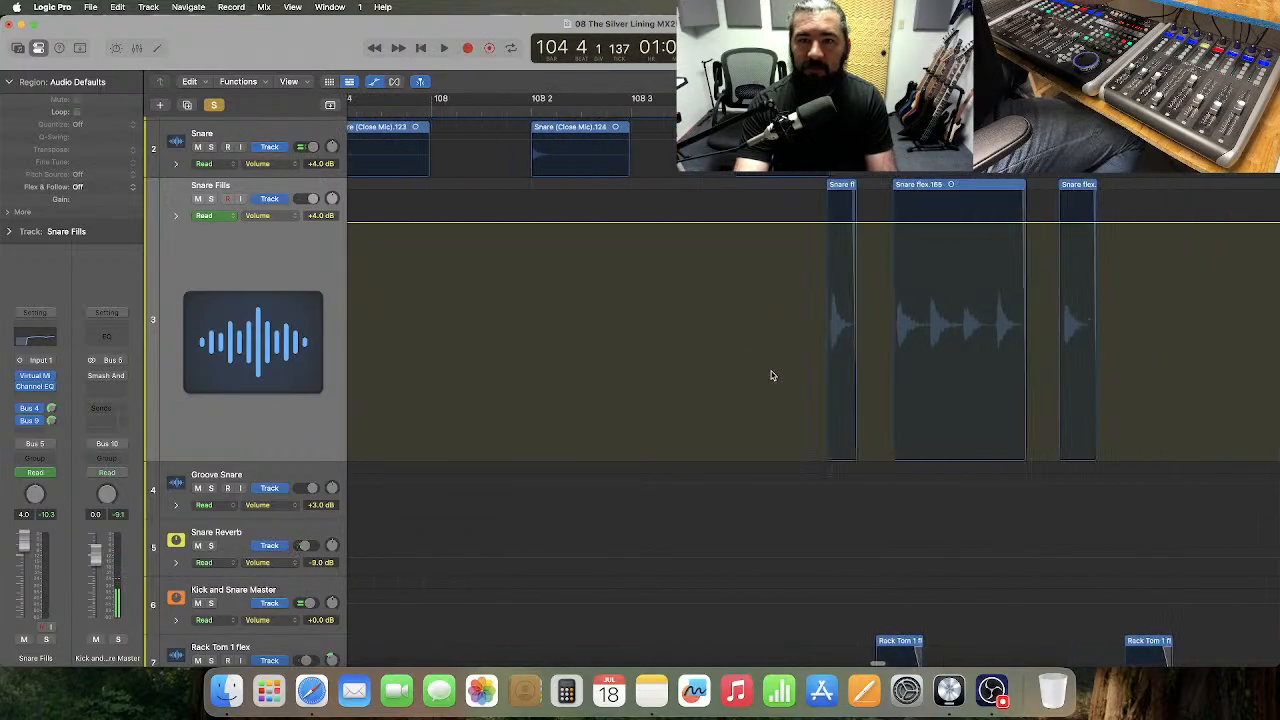
{"action": "key", "text": "space"}
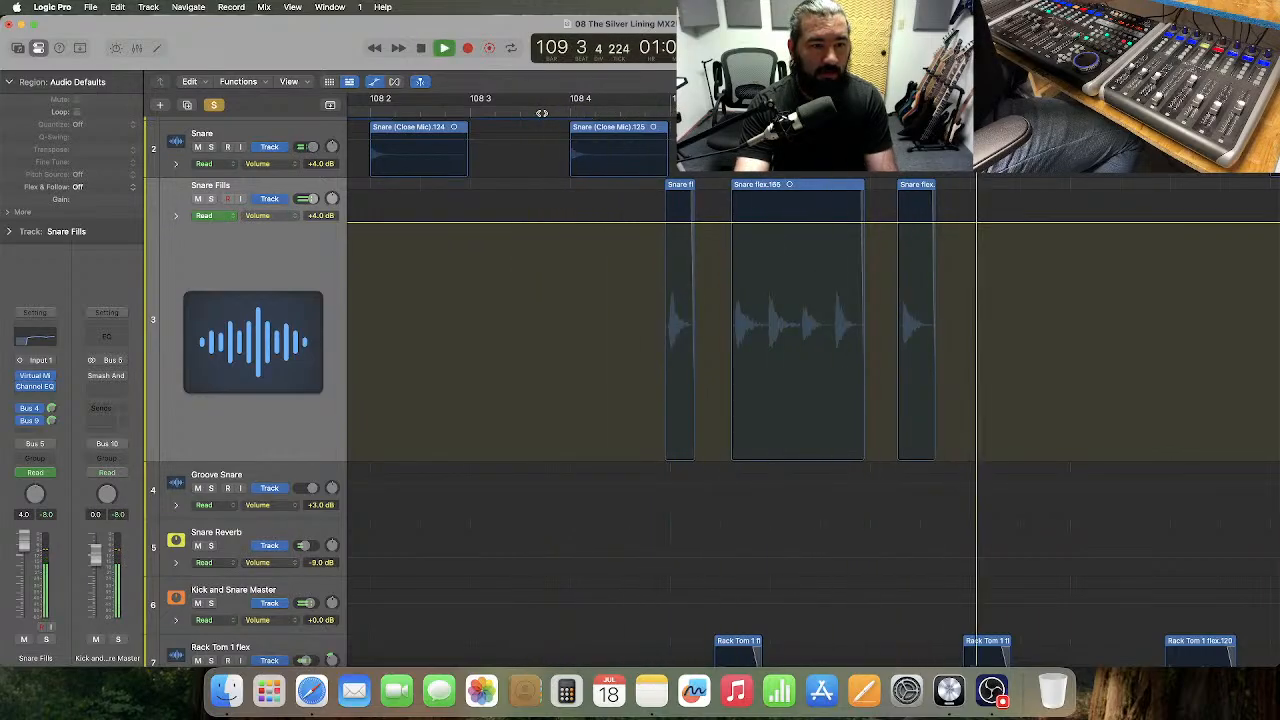
{"action": "key", "text": "space"}
- Skip ahead and listen to the snare fills Snare flex.338 and Snare flex.339 in bars 115 and 116
{"action": "scroll", "coordinate": [700, 290], "scroll_direction": "right", "scroll_amount": 10}
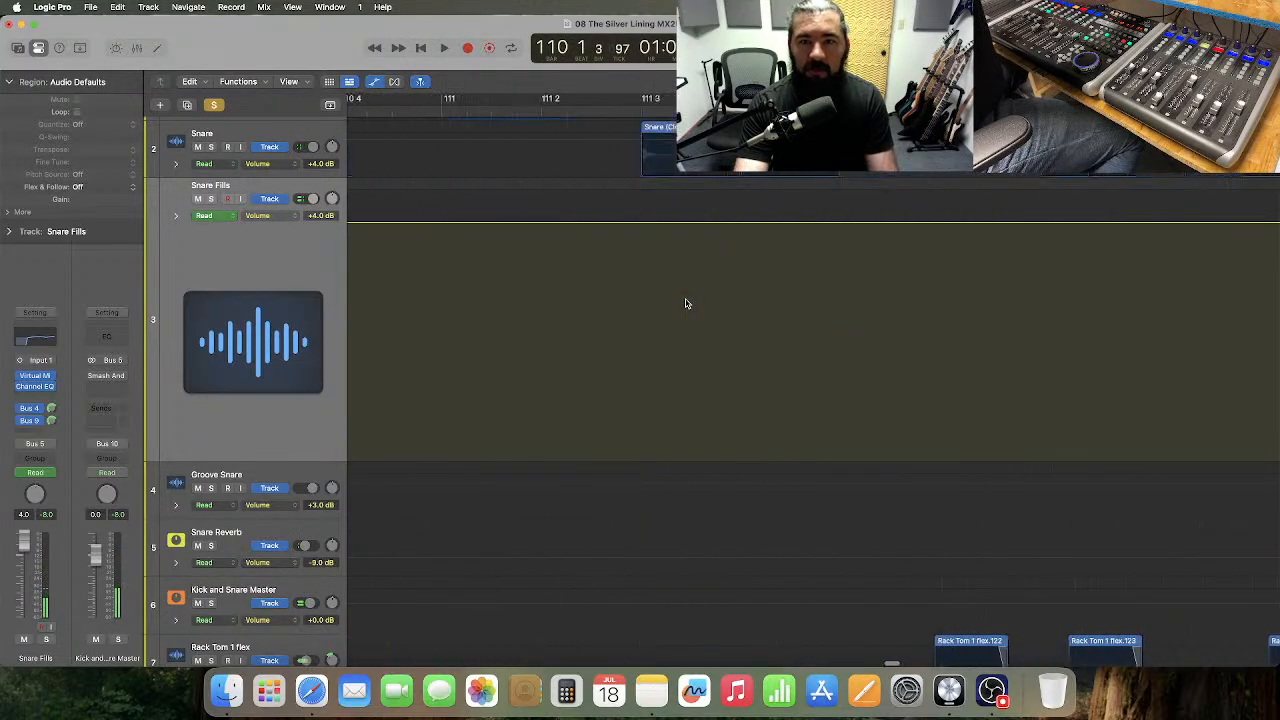
{"action": "scroll", "coordinate": [686, 303], "scroll_direction": "right", "scroll_amount": 10}
{"action": "key", "text": "space"}
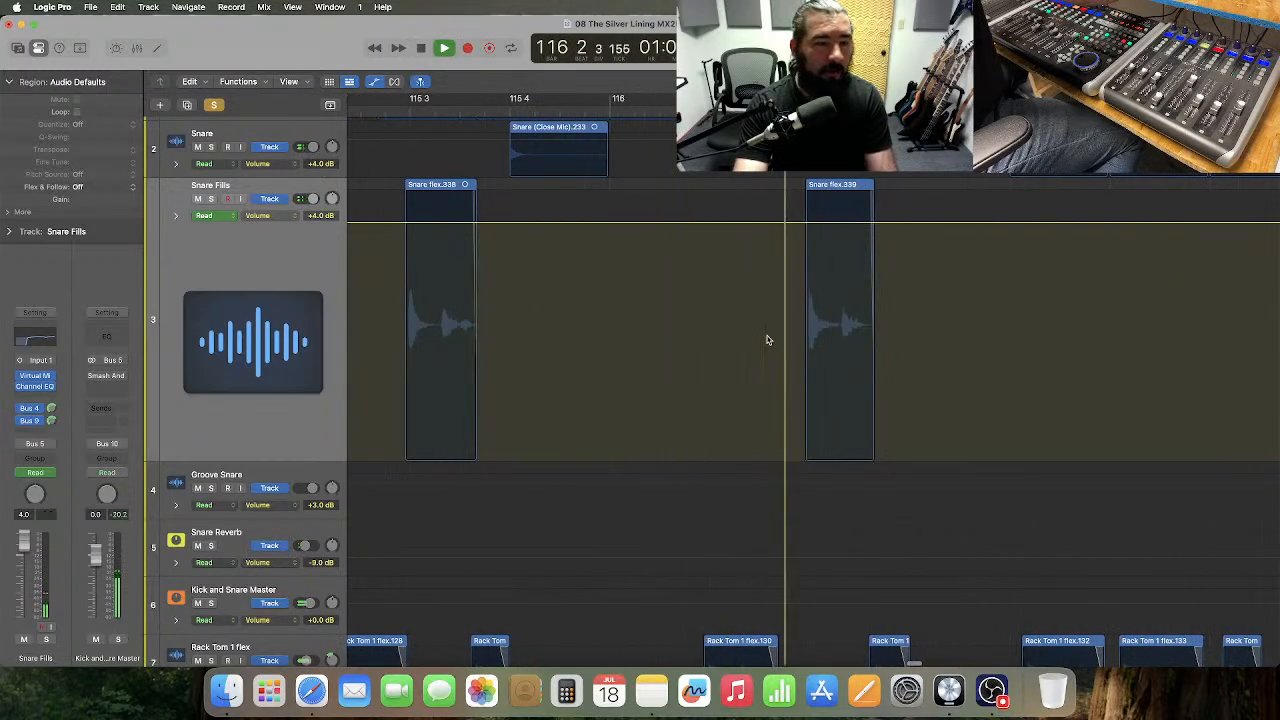
{"action": "key", "text": "space"}
- Listen to the snare fills from bar 118 through the Drums and Bass Break to bar 133
{"action": "scroll", "coordinate": [712, 348], "scroll_direction": "right", "scroll_amount": 5}
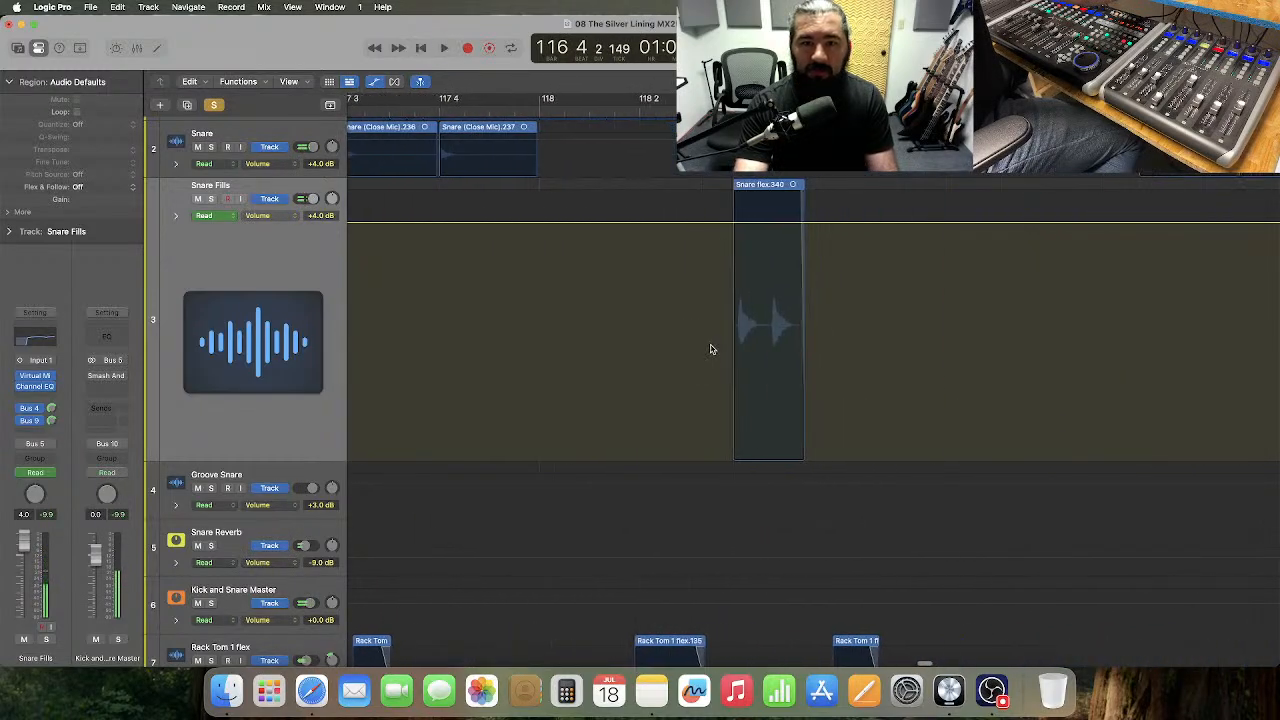
{"action": "key", "text": "space"}
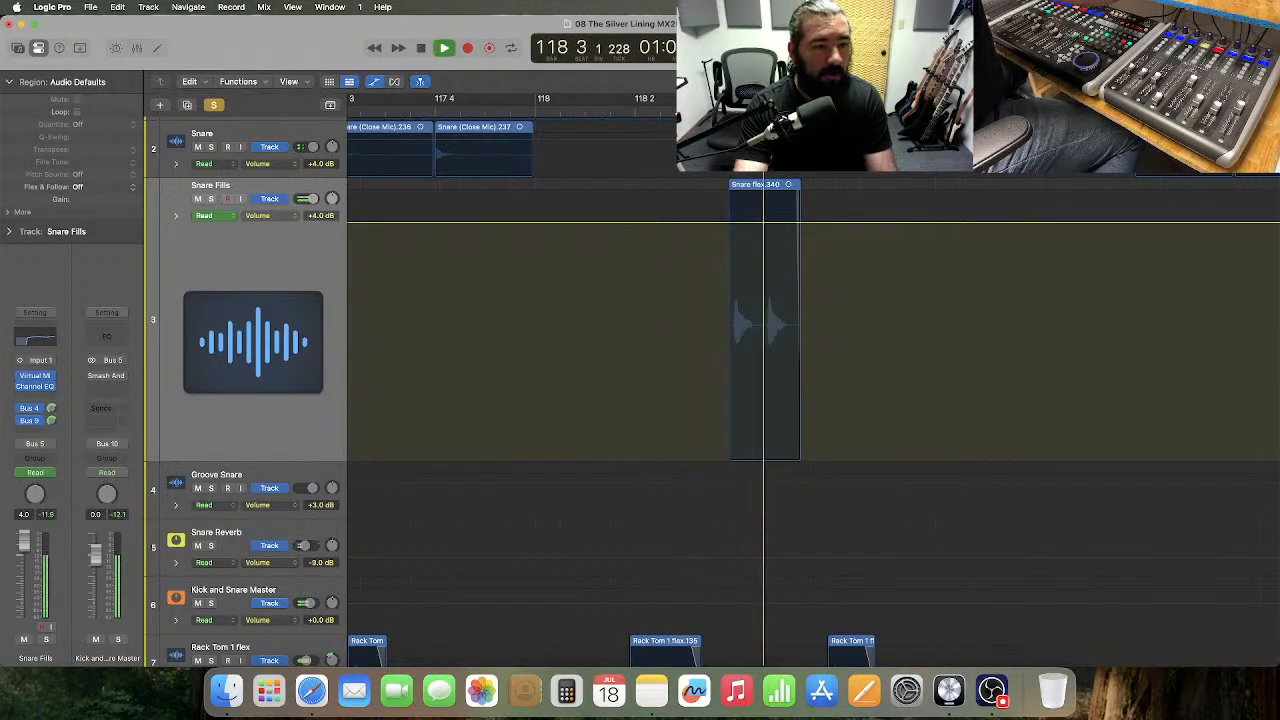
{"action": "scroll", "coordinate": [657, 292], "scroll_direction": "right", "scroll_amount": 10}
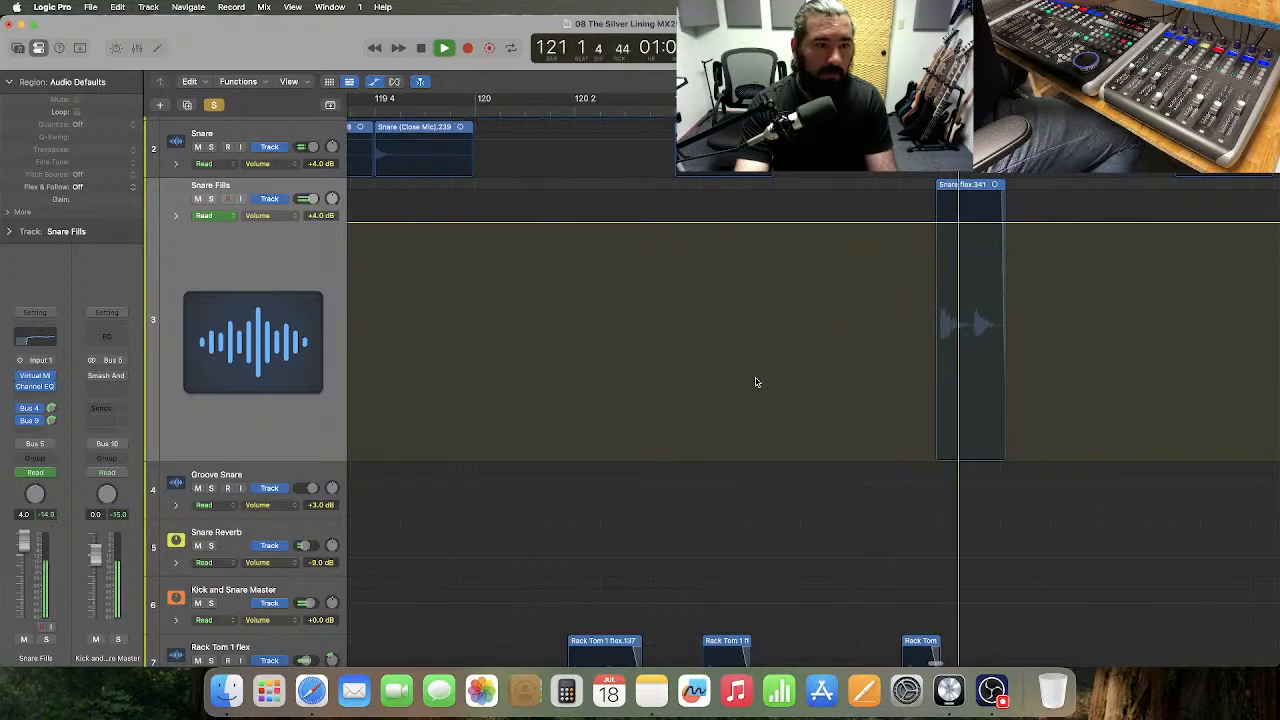
{"action": "scroll", "coordinate": [651, 368], "scroll_direction": "right", "scroll_amount": 15}
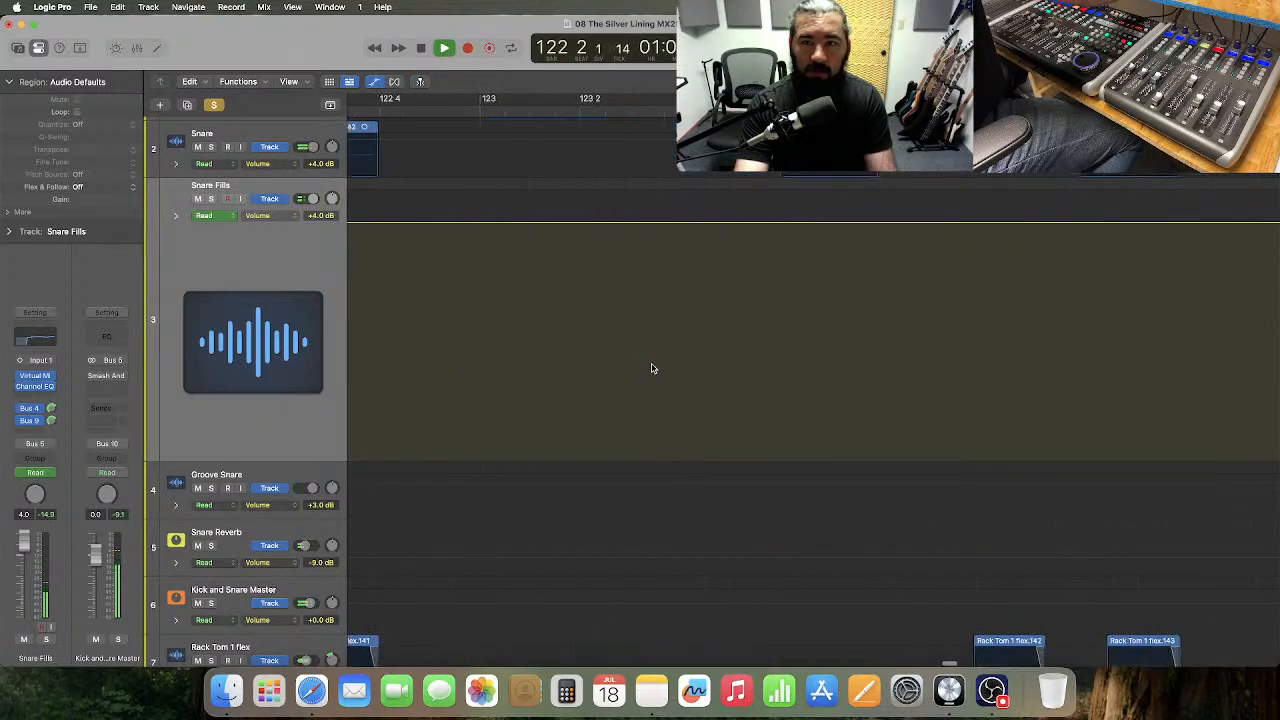
{"action": "scroll", "coordinate": [670, 355], "scroll_direction": "right", "scroll_amount": 15}
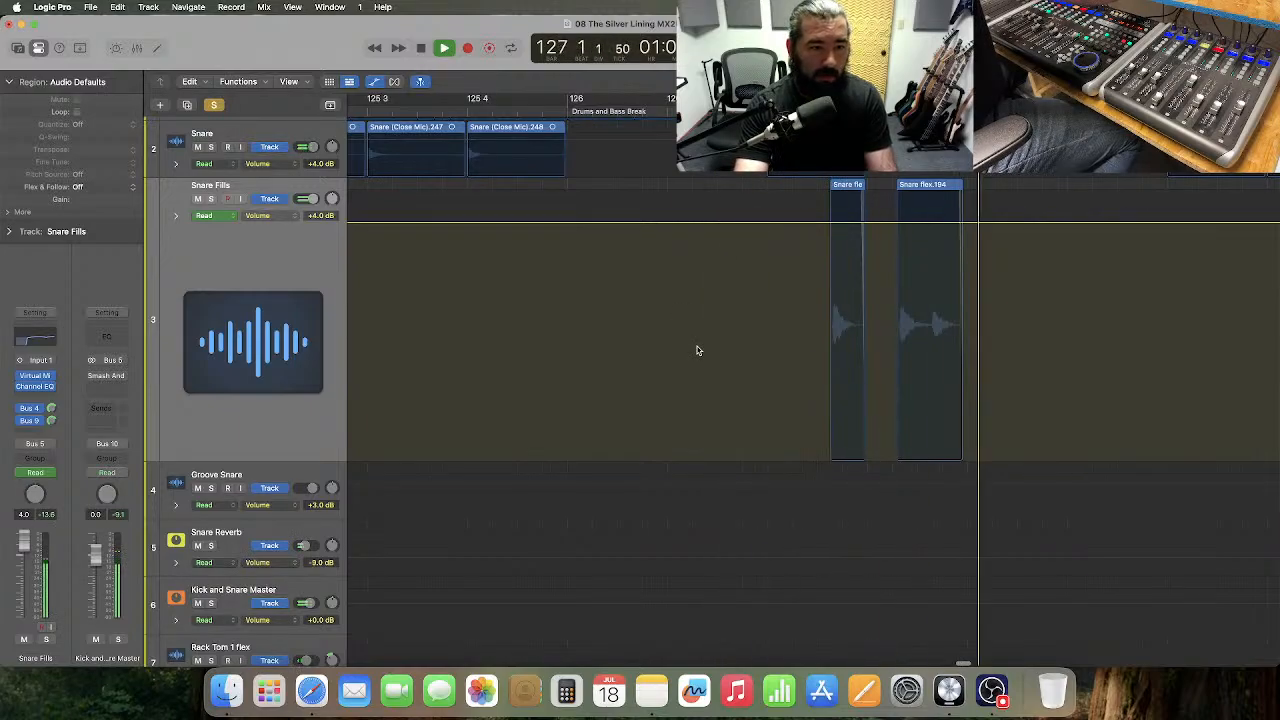
{"action": "scroll", "coordinate": [698, 351], "scroll_direction": "right", "scroll_amount": 10}
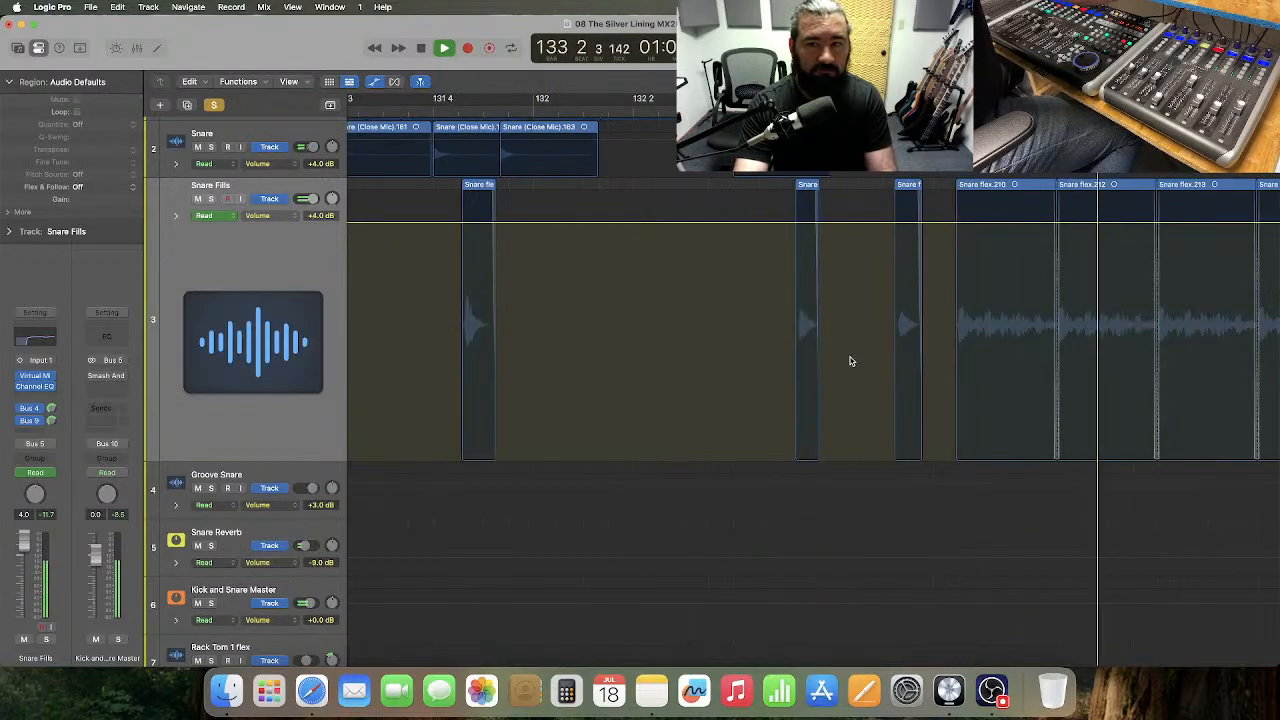
- Hide the track automation and move regions Snare flex.210, .212, .213 and .214 at bar 133 from Snare Fills to the Groove Snare track
{"action": "key", "text": "space"}
{"action": "scroll", "coordinate": [830, 358], "scroll_direction": "left", "scroll_amount": 3}
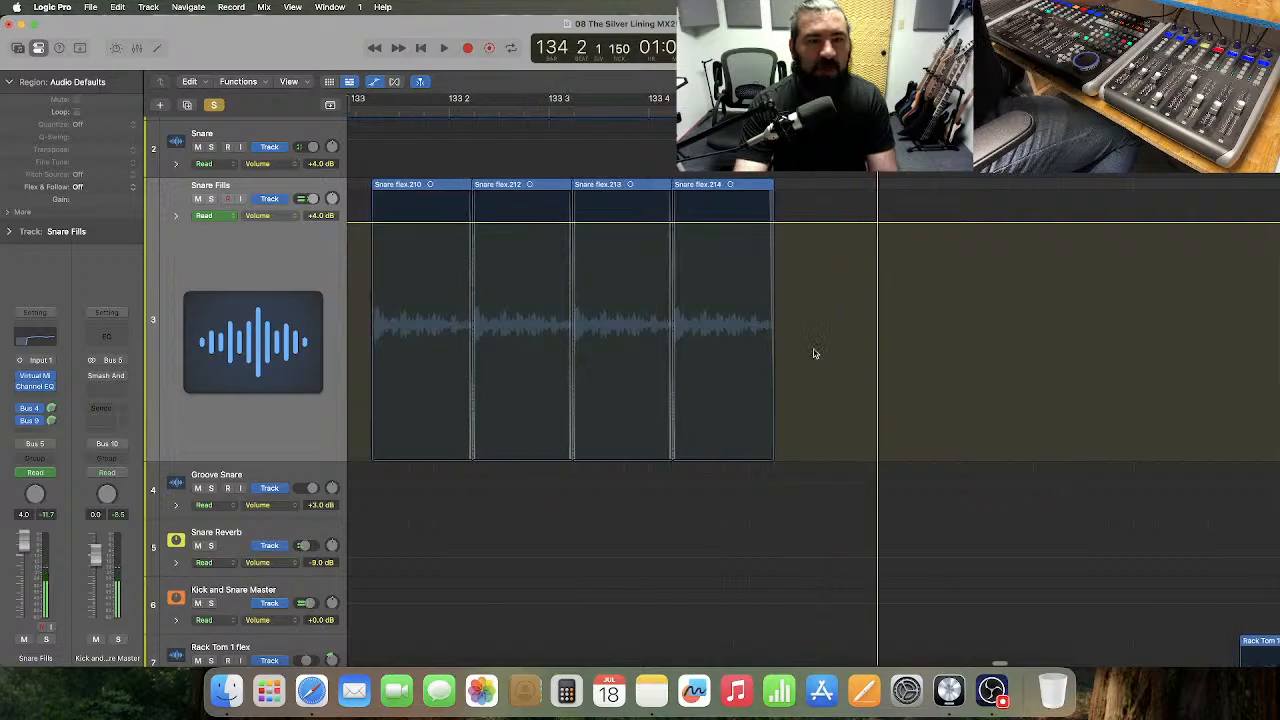
{"action": "left_click", "coordinate": [376, 85]}
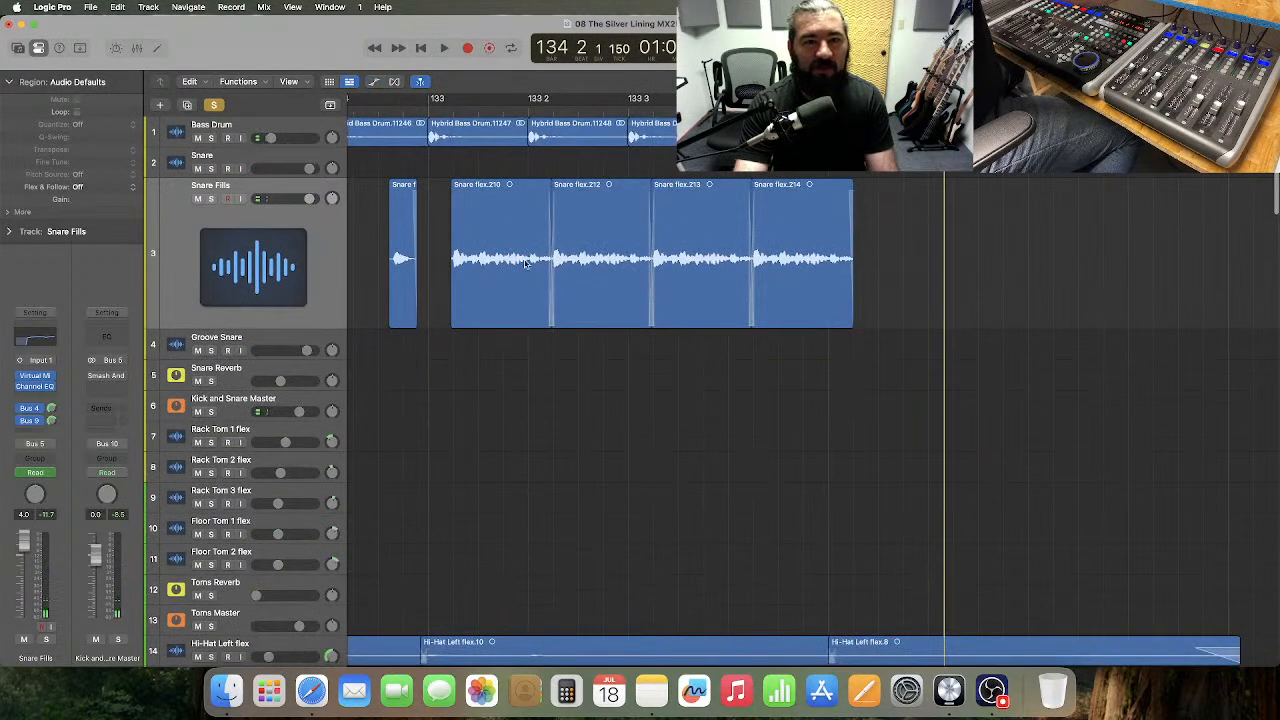
{"action": "left_click_drag", "start_coordinate": [438, 270], "coordinate": [651, 315]}
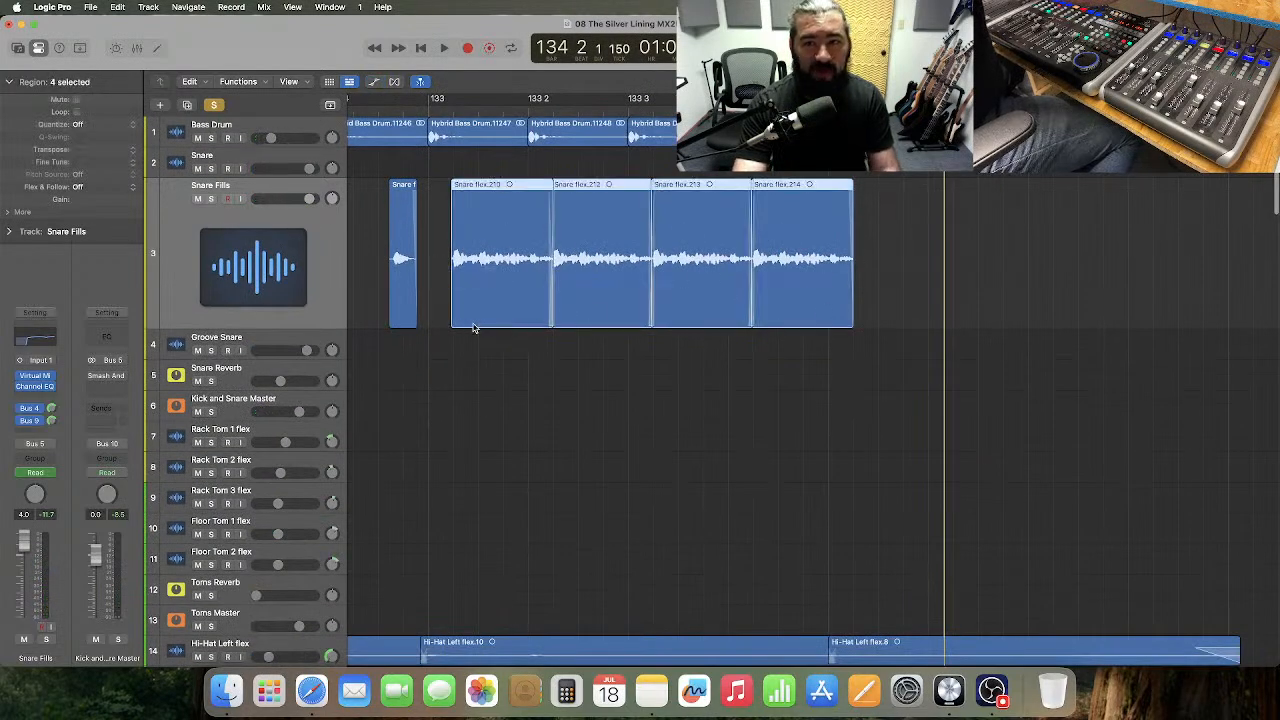
{"action": "left_click_drag", "start_coordinate": [468, 329], "coordinate": [468, 336]}
{"action": "left_click", "coordinate": [486, 283]}
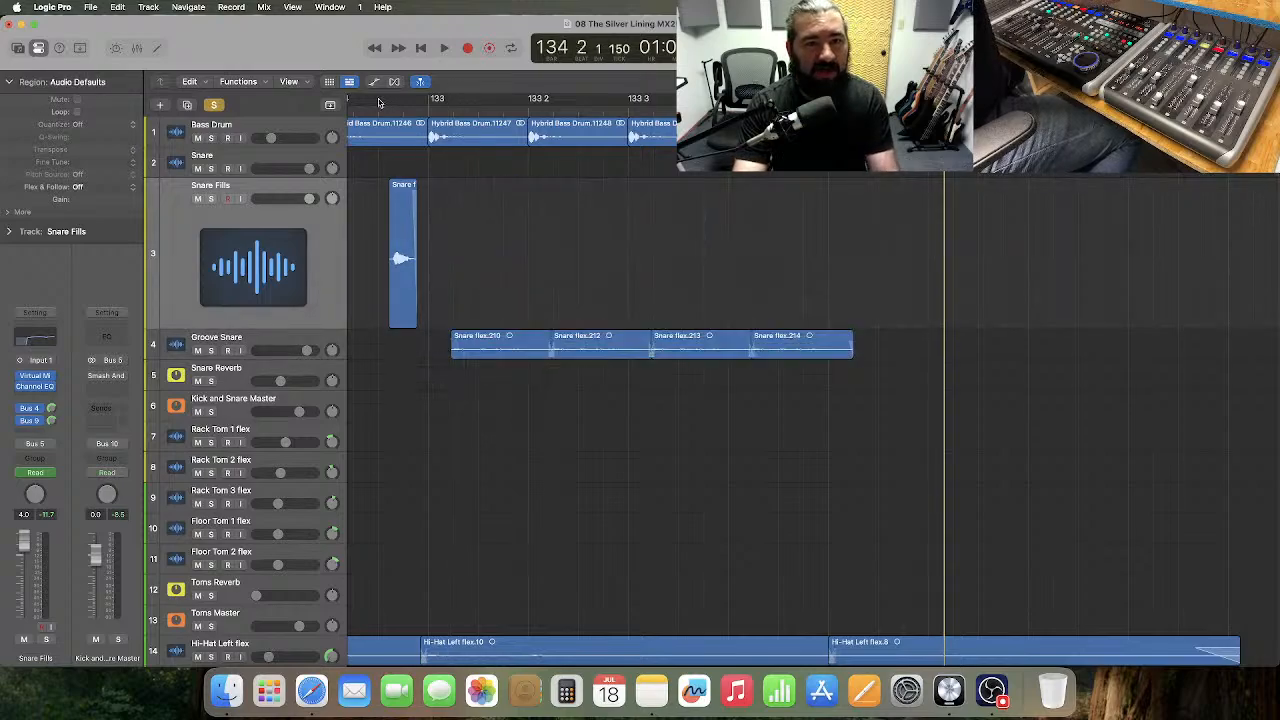
- Play from around bar 133 to check the moved snare regions and show the track automation again
{"action": "scroll", "coordinate": [383, 104], "scroll_direction": "left", "scroll_amount": 1}
{"action": "left_click", "coordinate": [455, 100]}
{"action": "key", "text": "space"}
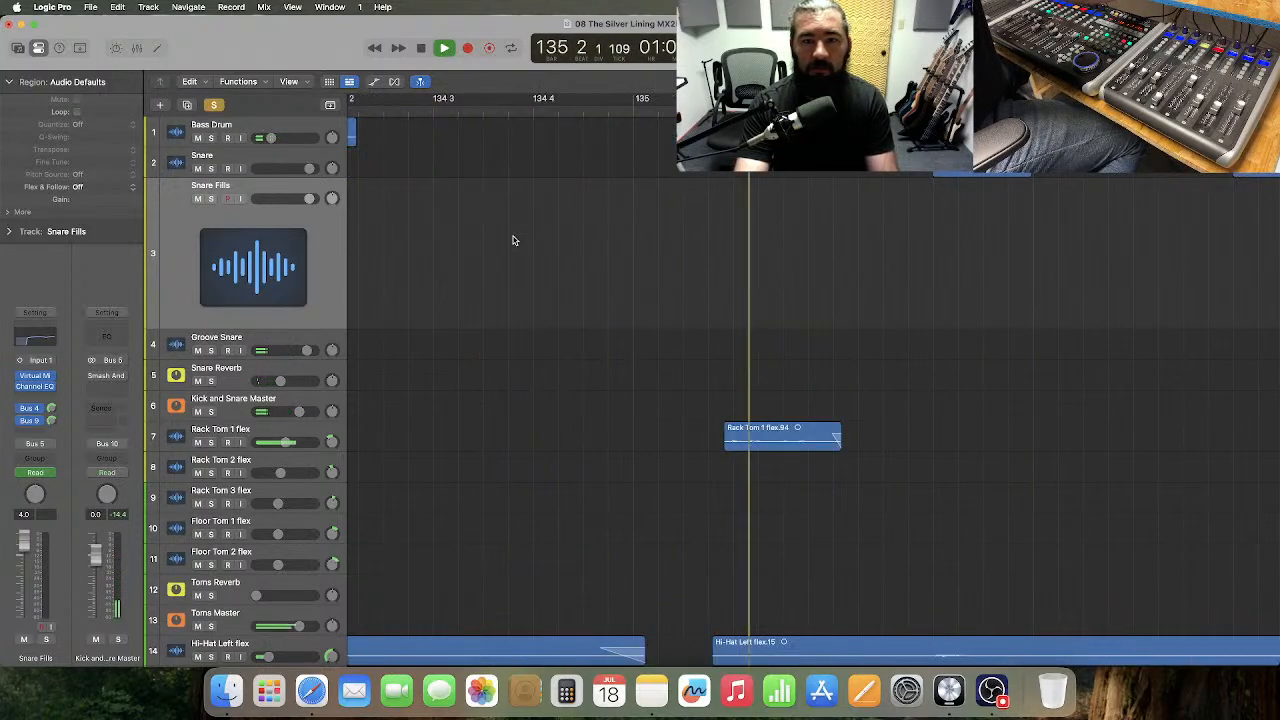
{"action": "key", "text": "a"}
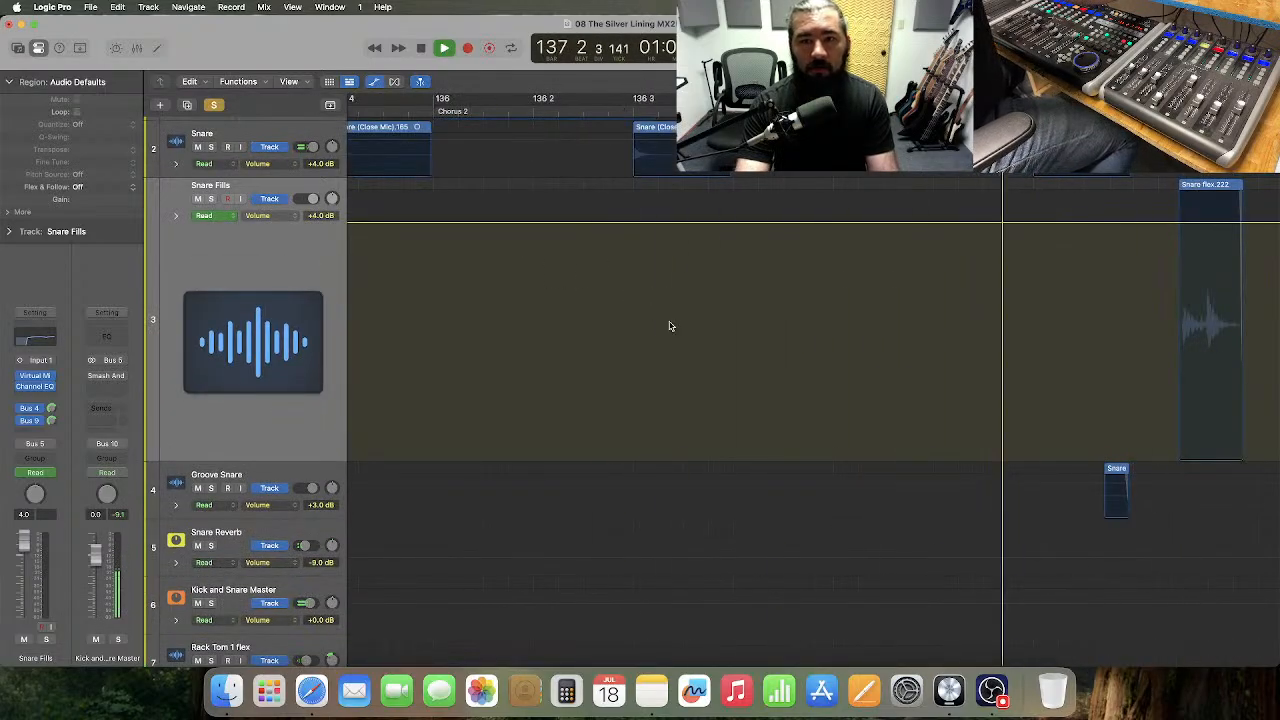
- Listen to the snare fills Snare flex.222 in bar 137 and Snare flex.226 in bar 139
{"action": "key", "text": "space"}
{"action": "scroll", "coordinate": [673, 337], "scroll_direction": "right", "scroll_amount": 5}
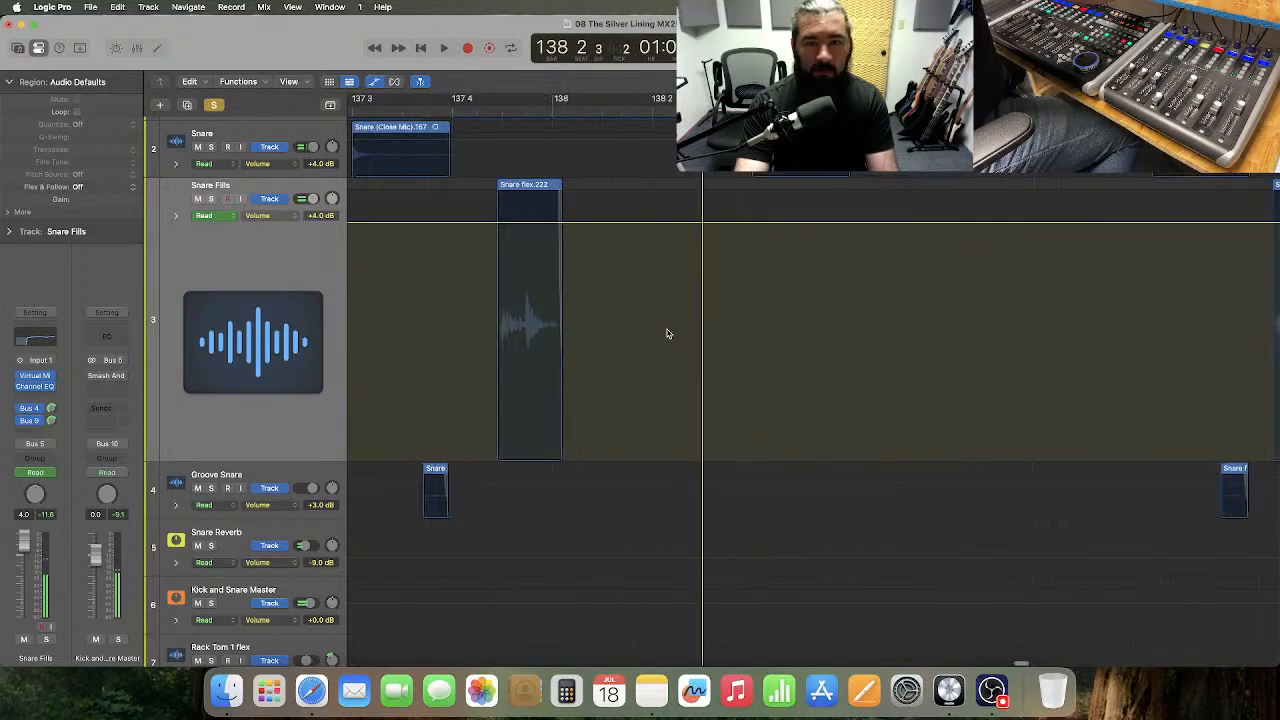
{"action": "scroll", "coordinate": [673, 337], "scroll_direction": "right", "scroll_amount": 1}
{"action": "key", "text": "space"}
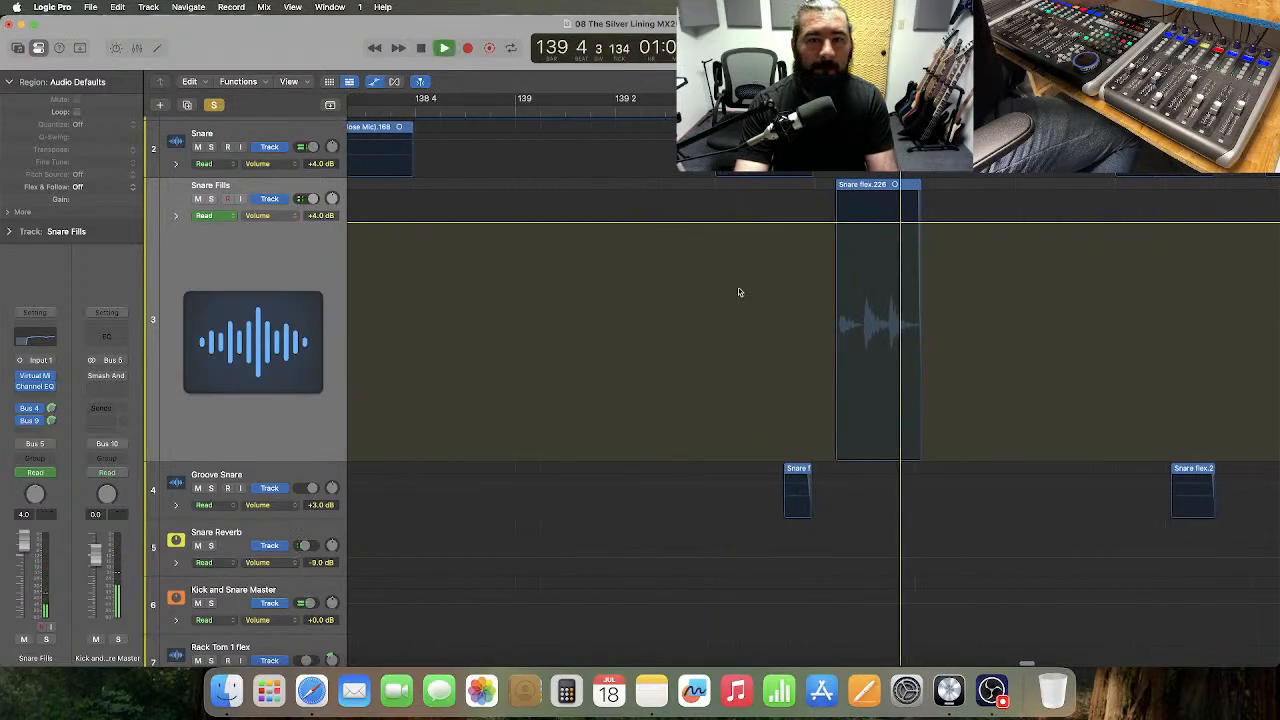
- Listen on through the Snare flex.254 fill in bar 147 and the snare fills in bar 163
{"action": "key", "text": "space"}
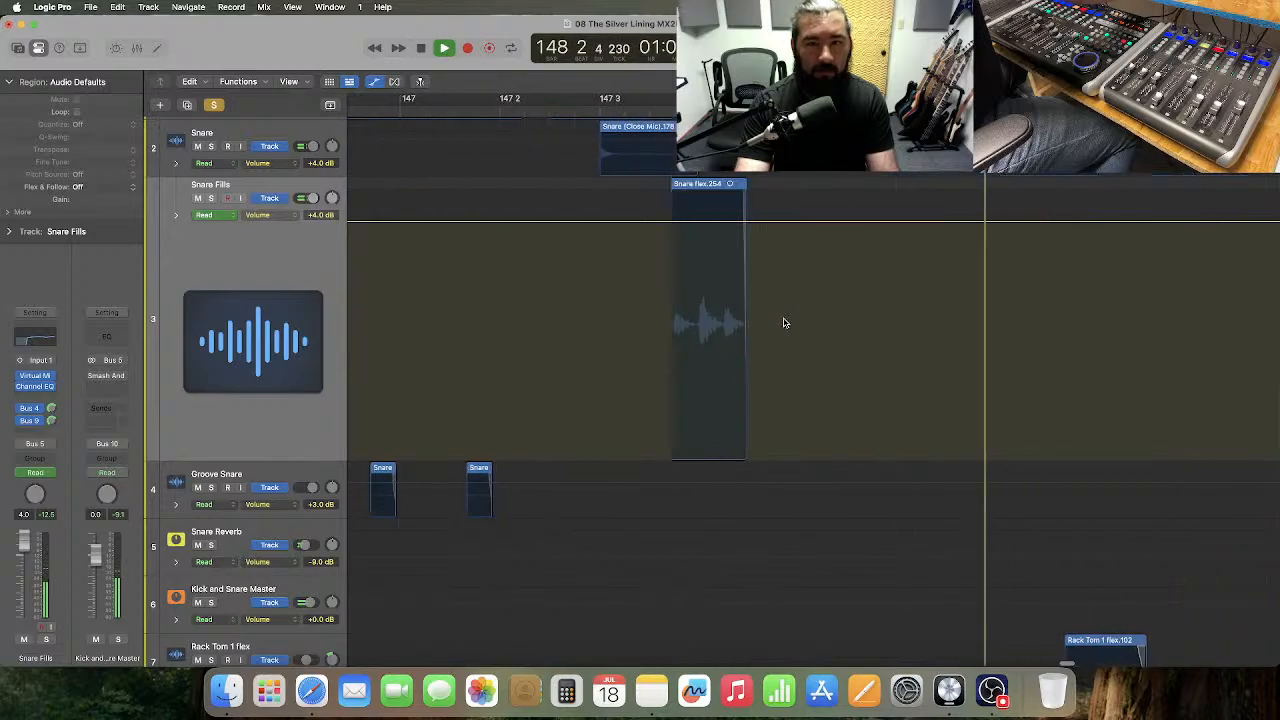
{"action": "key", "text": "space"}
{"action": "key", "text": "space"}
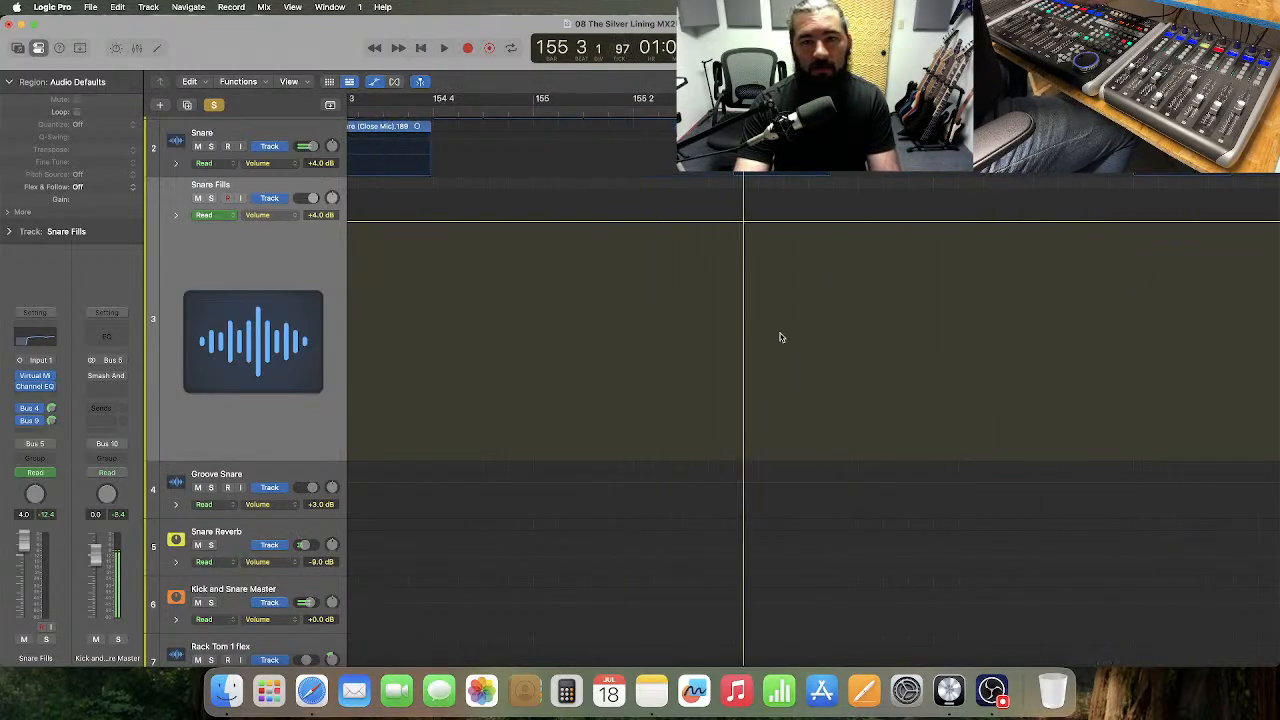
{"action": "key", "text": "space"}
{"action": "scroll", "coordinate": [781, 338], "scroll_direction": "right", "scroll_amount": 5}
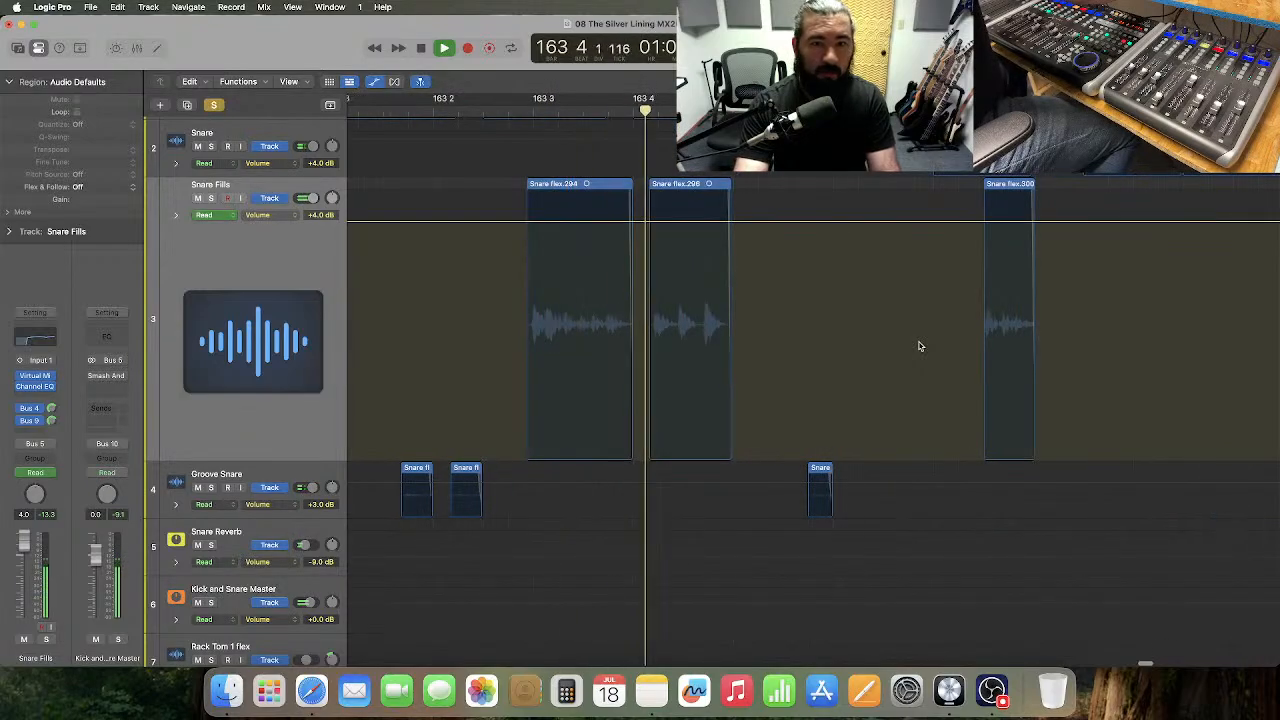
- Move the region Snare flex.294 in bar 163 from Snare Fills to Groove Snare with automation hidden, and show the automation again
{"action": "key", "text": "space"}
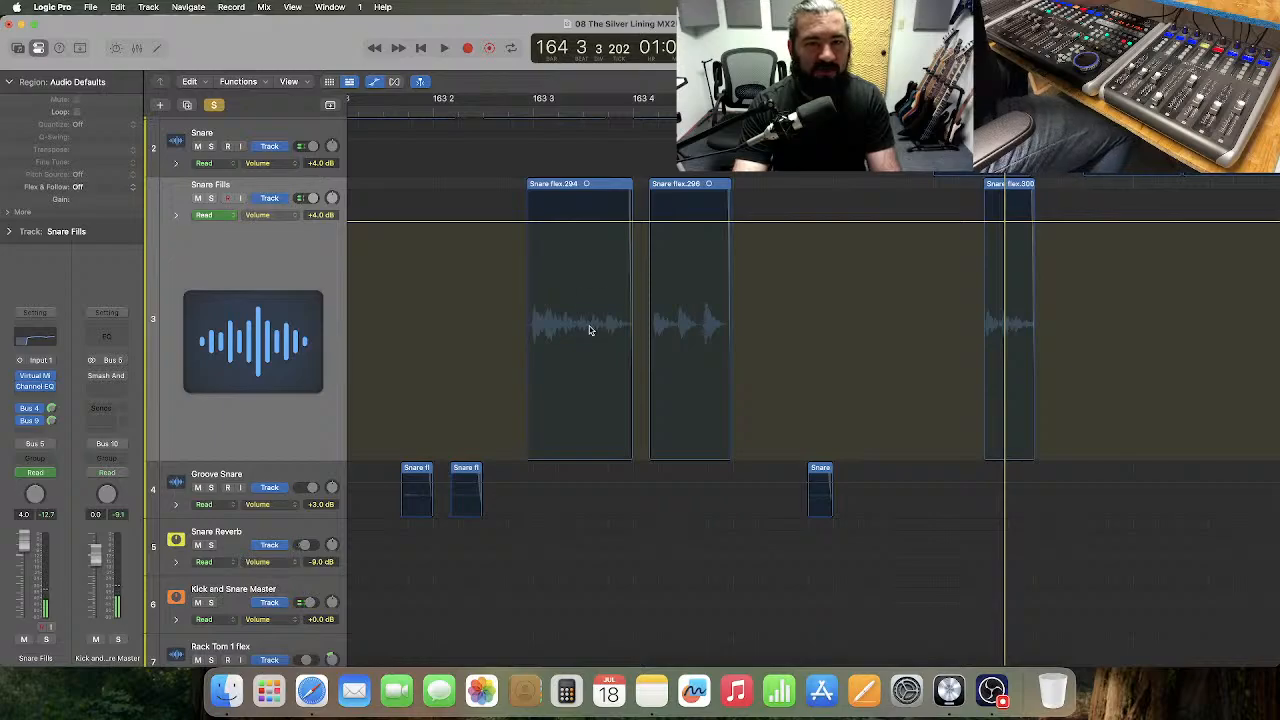
{"action": "left_click", "coordinate": [374, 82]}
{"action": "mouse_move", "coordinate": [549, 329]}
{"action": "left_mouse_down"}
{"action": "mouse_move", "coordinate": [550, 305]}
{"action": "mouse_move", "coordinate": [551, 334]}
{"action": "left_mouse_up"}
{"action": "left_click", "coordinate": [547, 284]}
{"action": "left_click", "coordinate": [375, 83]}
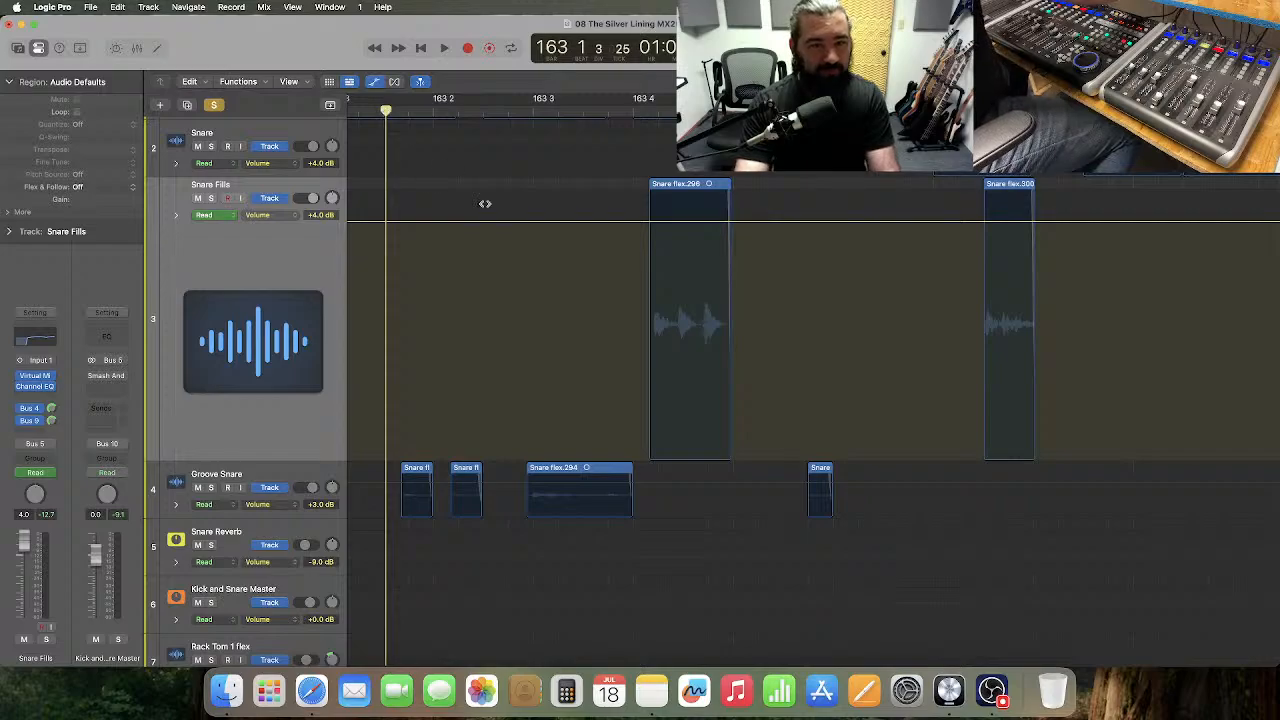
- Play from bar 163 to check the moved region, and skip to the fill in bar 173 to listen on from there
{"action": "key", "text": "space"}
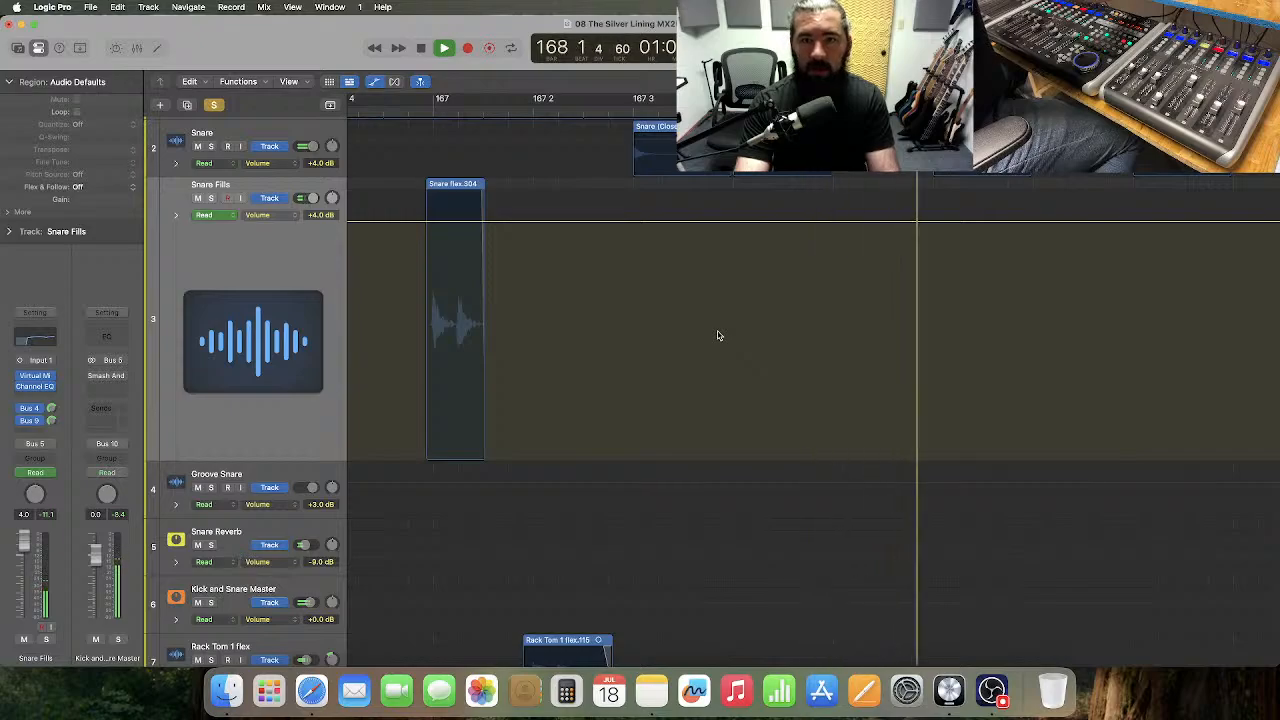
{"action": "key", "text": "space"}
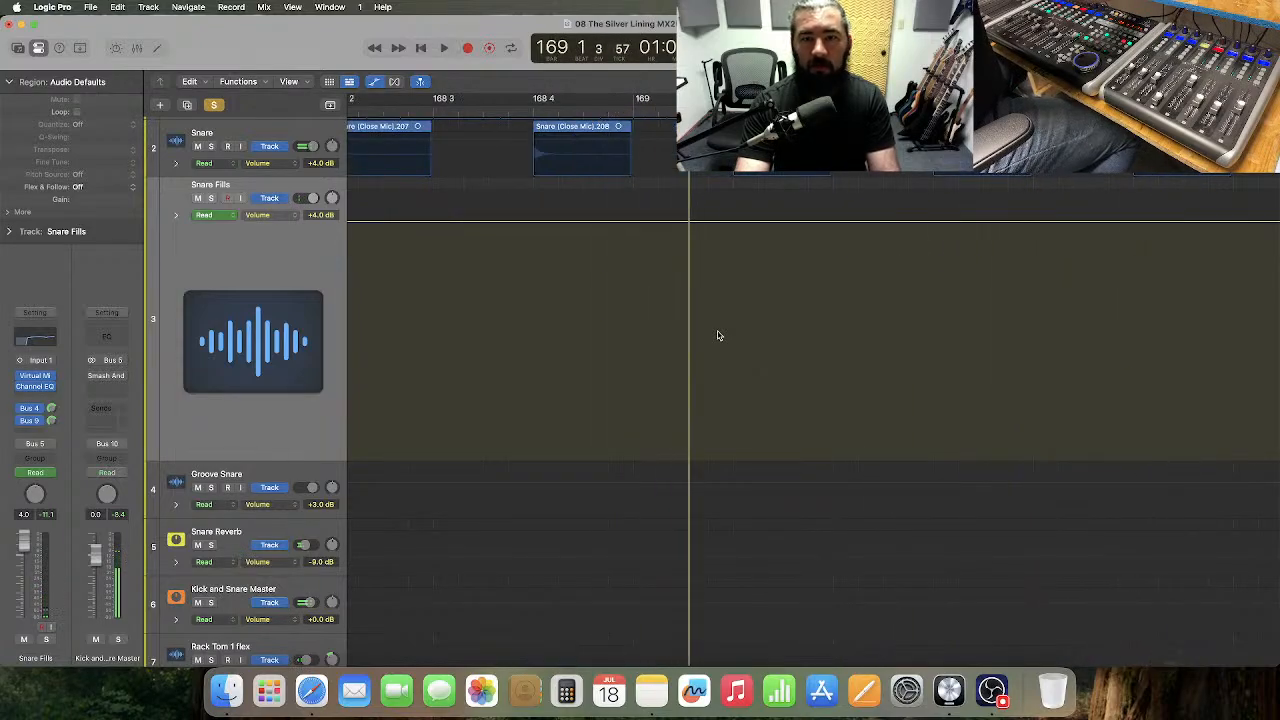
{"action": "scroll", "coordinate": [717, 335], "scroll_direction": "right", "scroll_amount": 10}
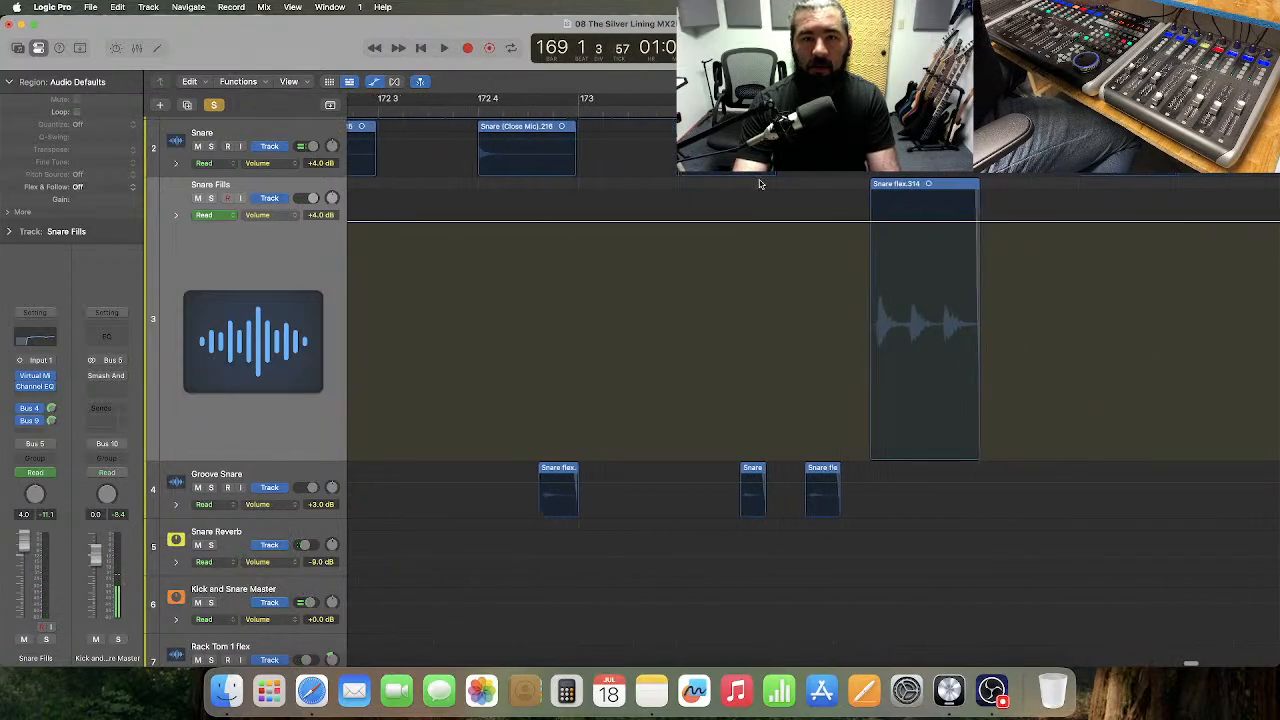
{"action": "left_click", "coordinate": [694, 333]}
{"action": "key", "text": "space"}
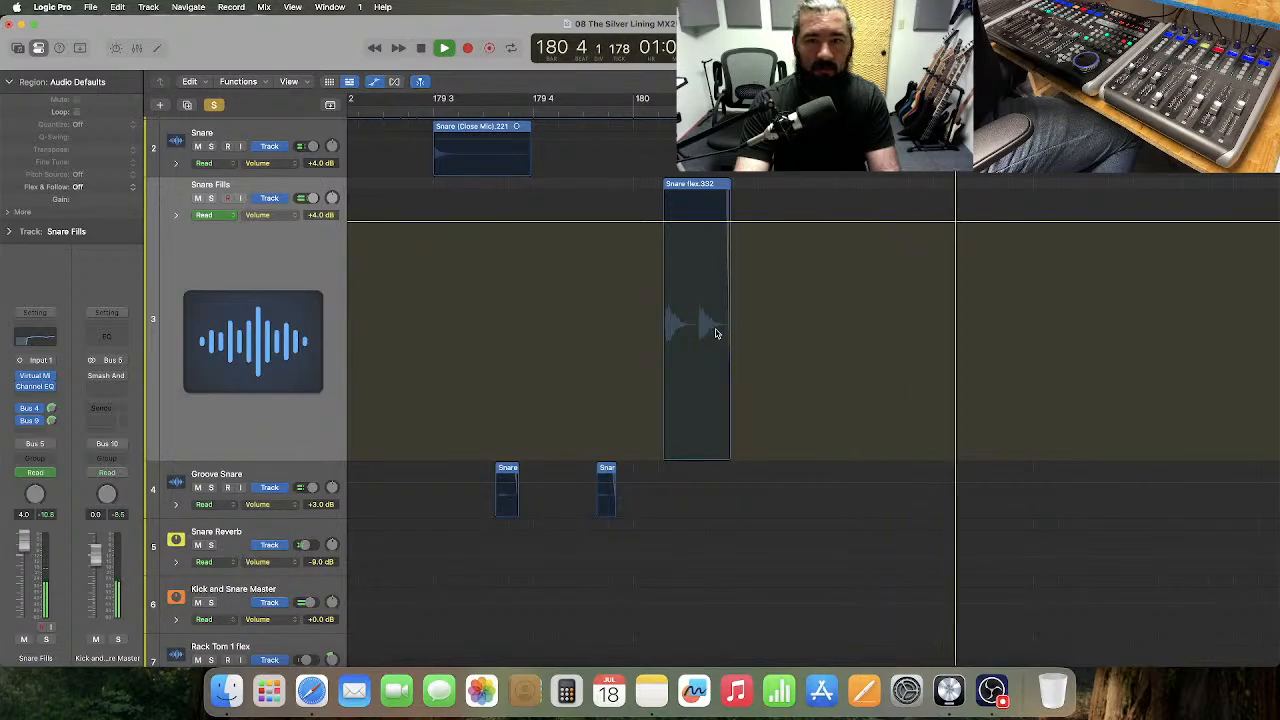
- Skip ahead and listen to the last snare fills around bar 184
{"action": "key", "text": "space"}
{"action": "scroll", "coordinate": [740, 330], "scroll_direction": "right", "scroll_amount": 15}
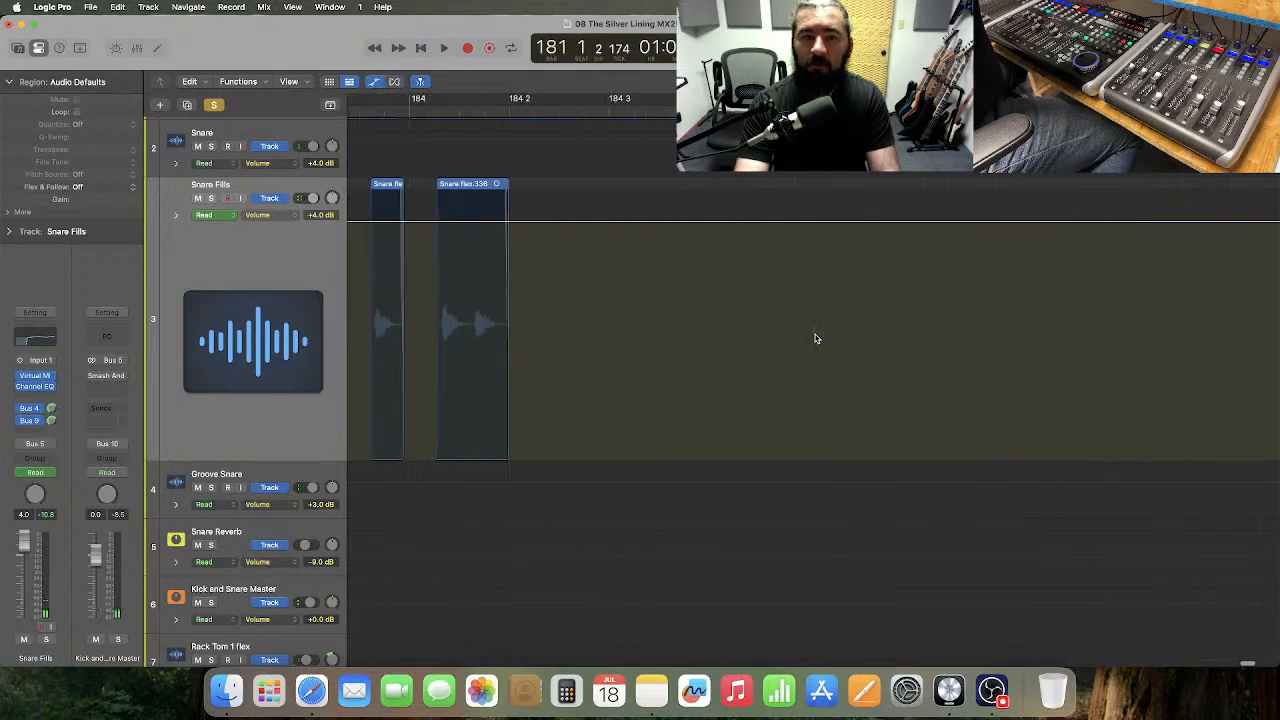
{"action": "scroll", "coordinate": [770, 327], "scroll_direction": "left", "scroll_amount": 2}
{"action": "key", "text": "space"}
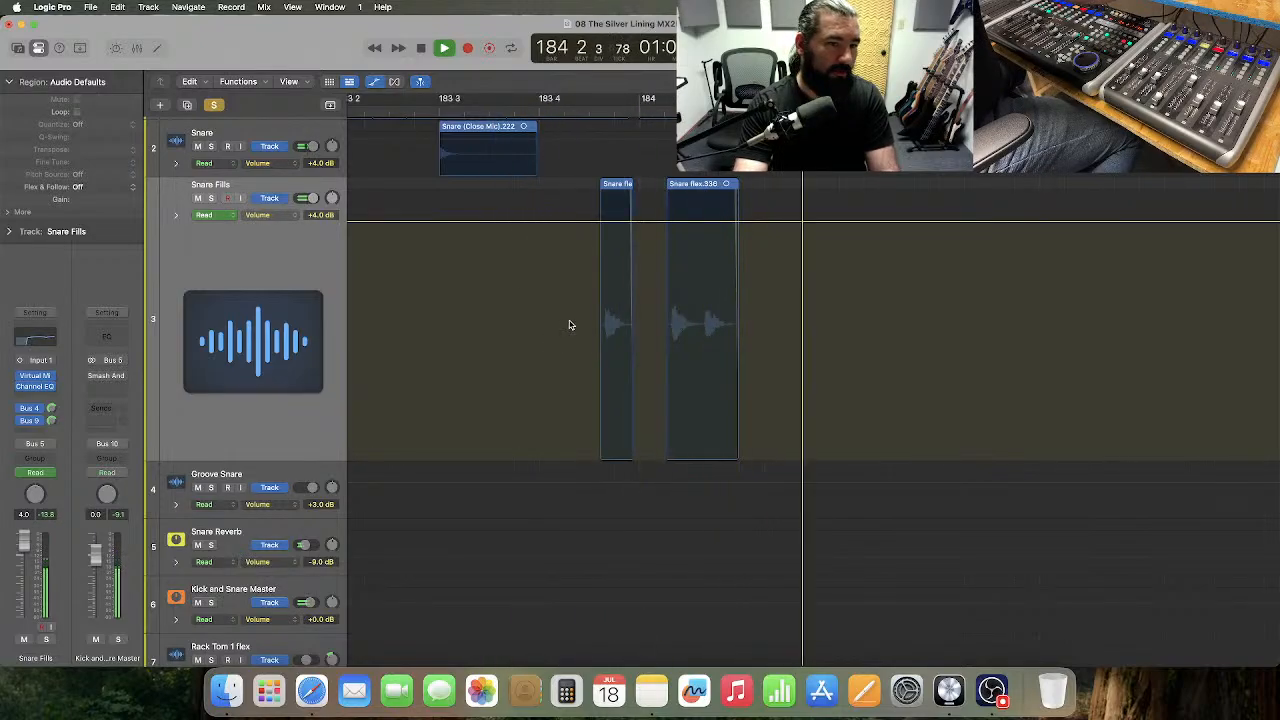
{"action": "key", "text": "space"}
- Zoom out the timeline, hide the track automation and shrink the Snare Fills track to the height of the other tracks
{"action": "scroll", "coordinate": [578, 326], "scroll_direction": "right", "scroll_amount": 15}
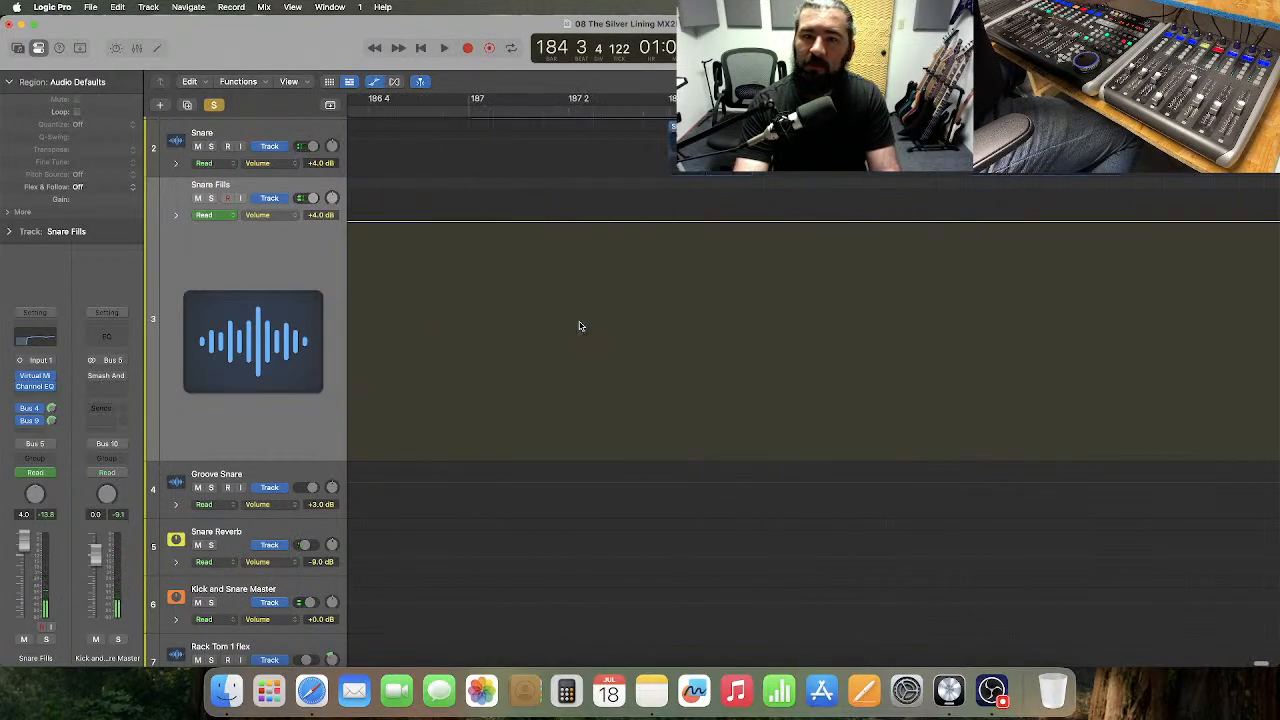
{"action": "scroll", "coordinate": [580, 326], "scroll_direction": "left", "scroll_amount": 10}
{"action": "key", "text": "super+Left"}
{"action": "key", "text": "super+Left"}
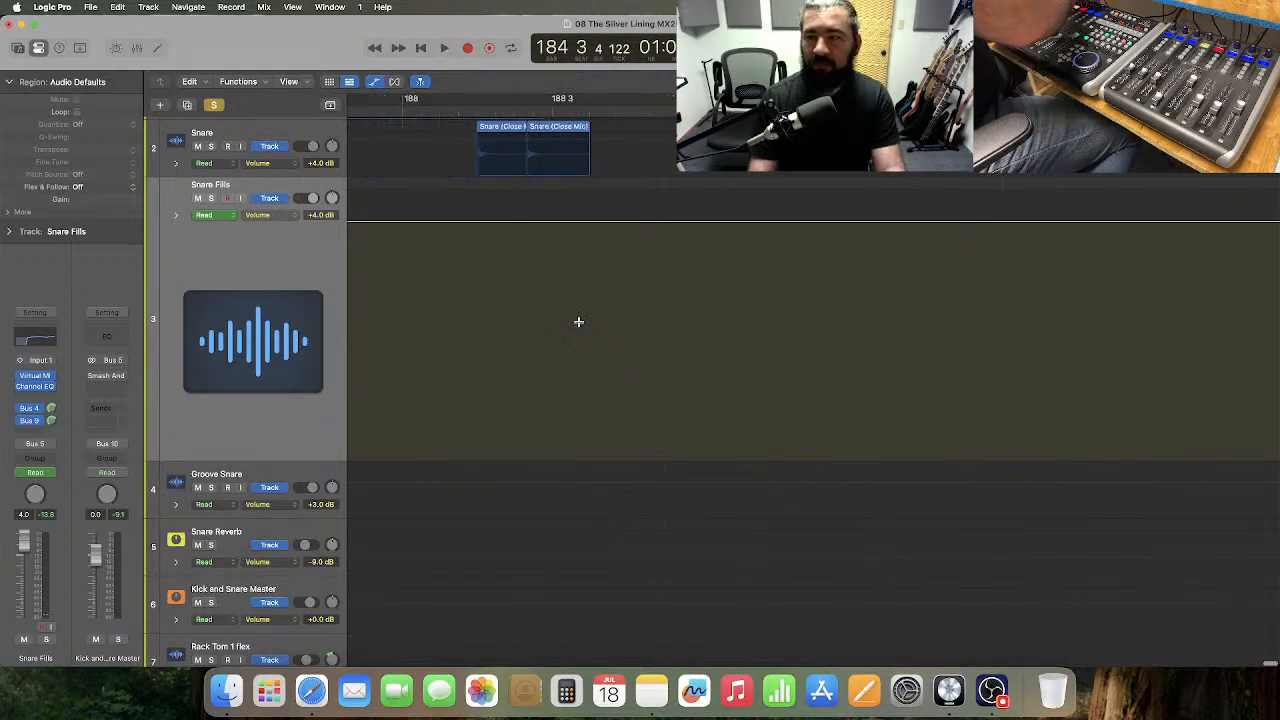
{"action": "key", "text": "super+Left"}
{"action": "key", "text": "super+Left"}
{"action": "key", "text": "super+Left"}
{"action": "key", "text": "super+Left"}
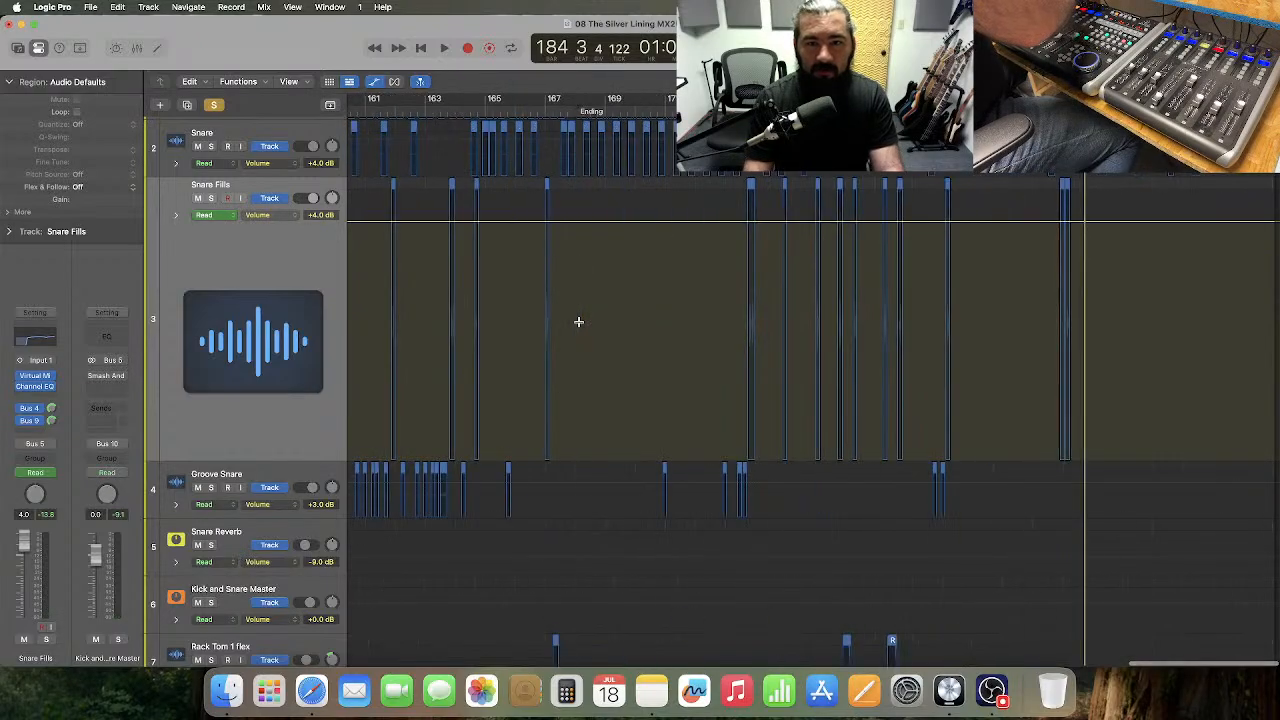
{"action": "left_click", "coordinate": [375, 84]}
{"action": "left_click_drag", "start_coordinate": [266, 323], "coordinate": [278, 205]}
- Play from bar 159 with Groove Snare's Virtual Mix Rack open, lower its gate's detection threshold slightly, and close the plug-in
{"action": "scroll", "coordinate": [523, 283], "scroll_direction": "left", "scroll_amount": 5}
{"action": "left_click", "coordinate": [534, 100]}
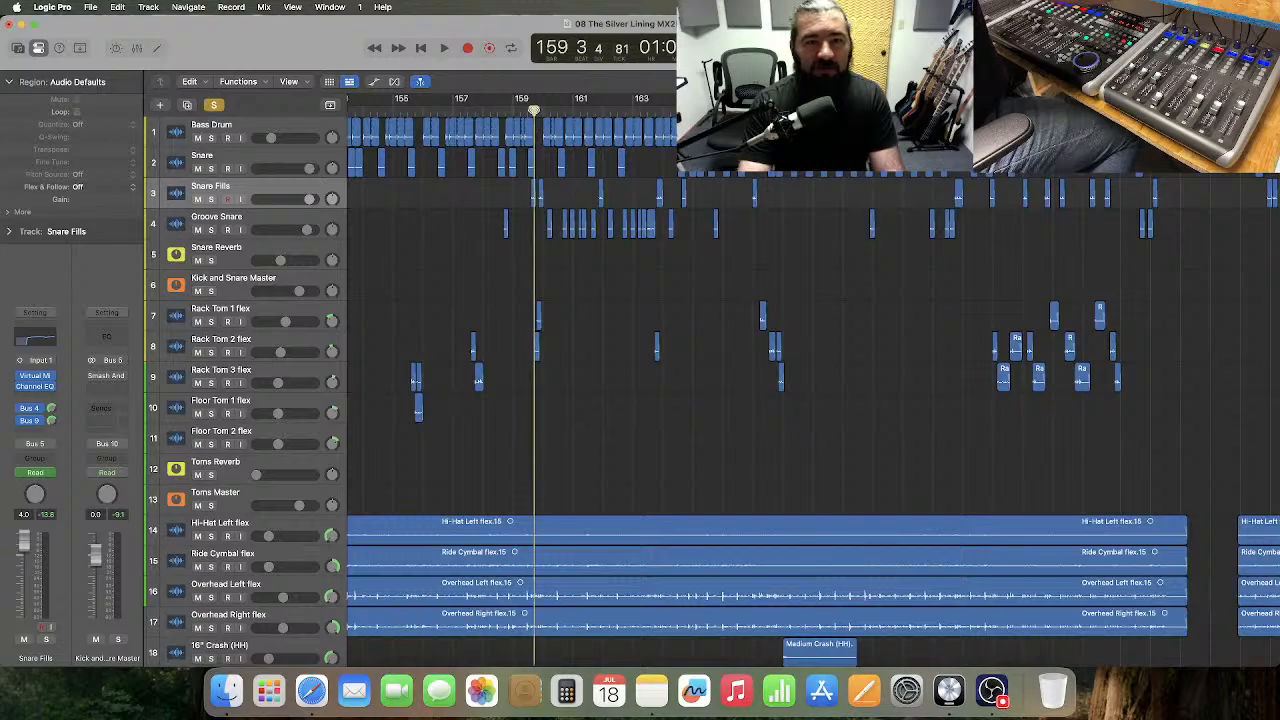
{"action": "left_click", "coordinate": [271, 218]}
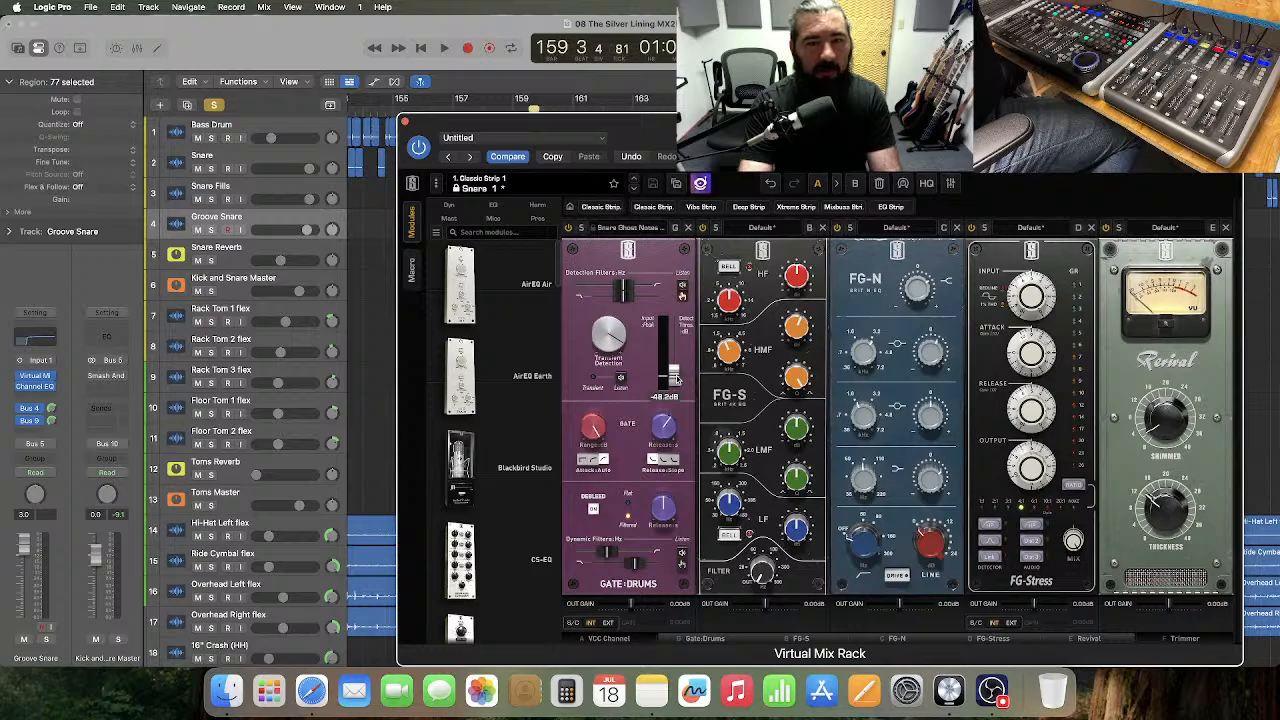
{"action": "key", "text": "space"}
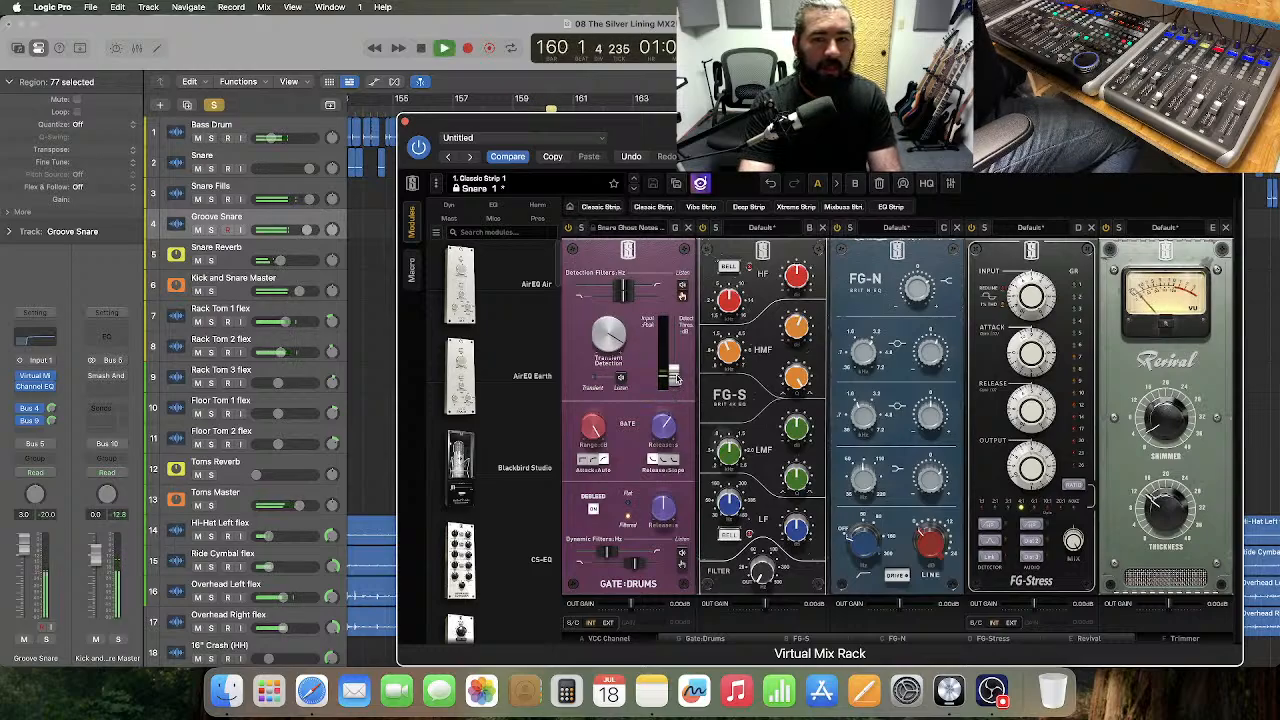
{"action": "left_click_drag", "start_coordinate": [675, 378], "coordinate": [677, 384]}
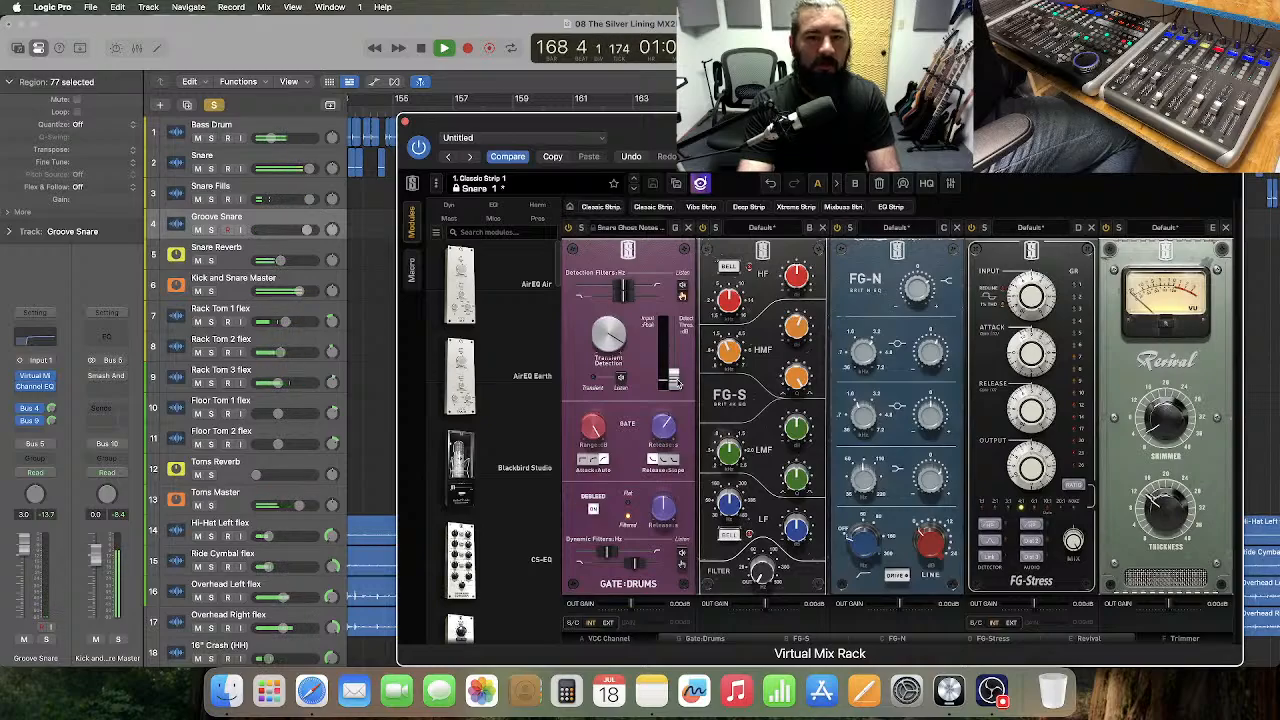
{"action": "left_click_drag", "start_coordinate": [697, 145], "coordinate": [783, 311]}
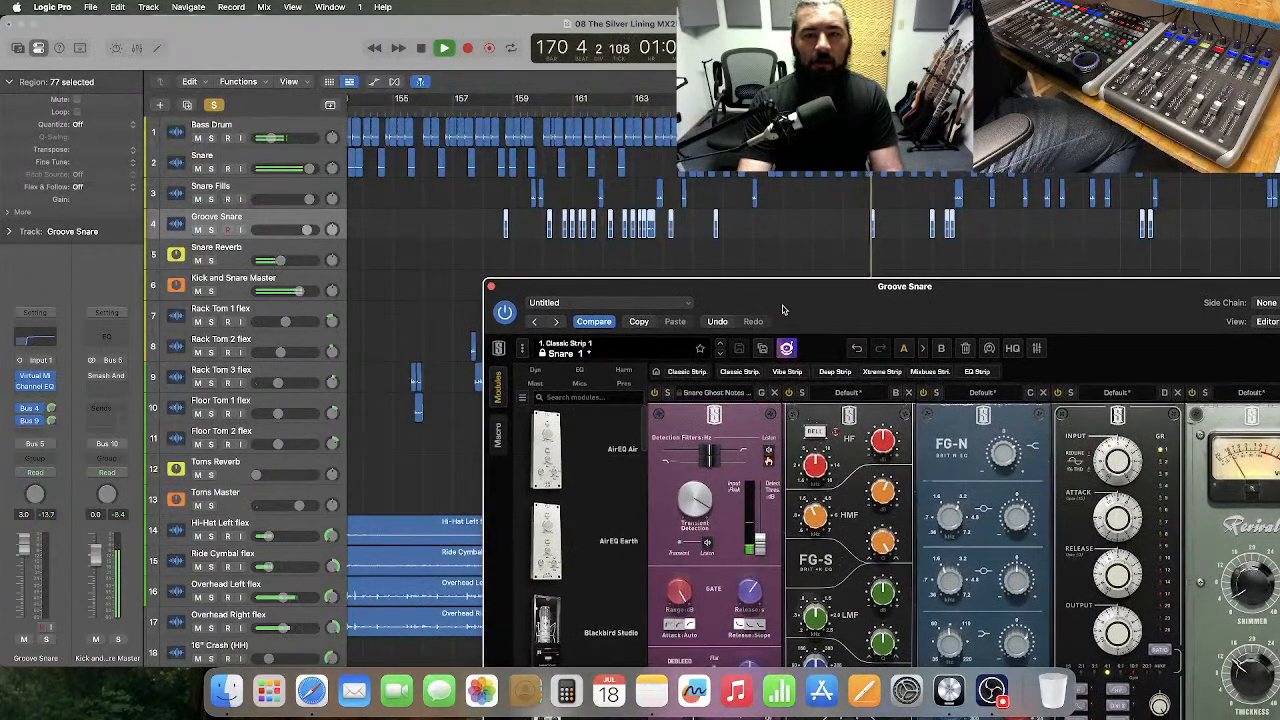
{"action": "key", "text": "space"}
{"action": "left_click", "coordinate": [490, 286]}
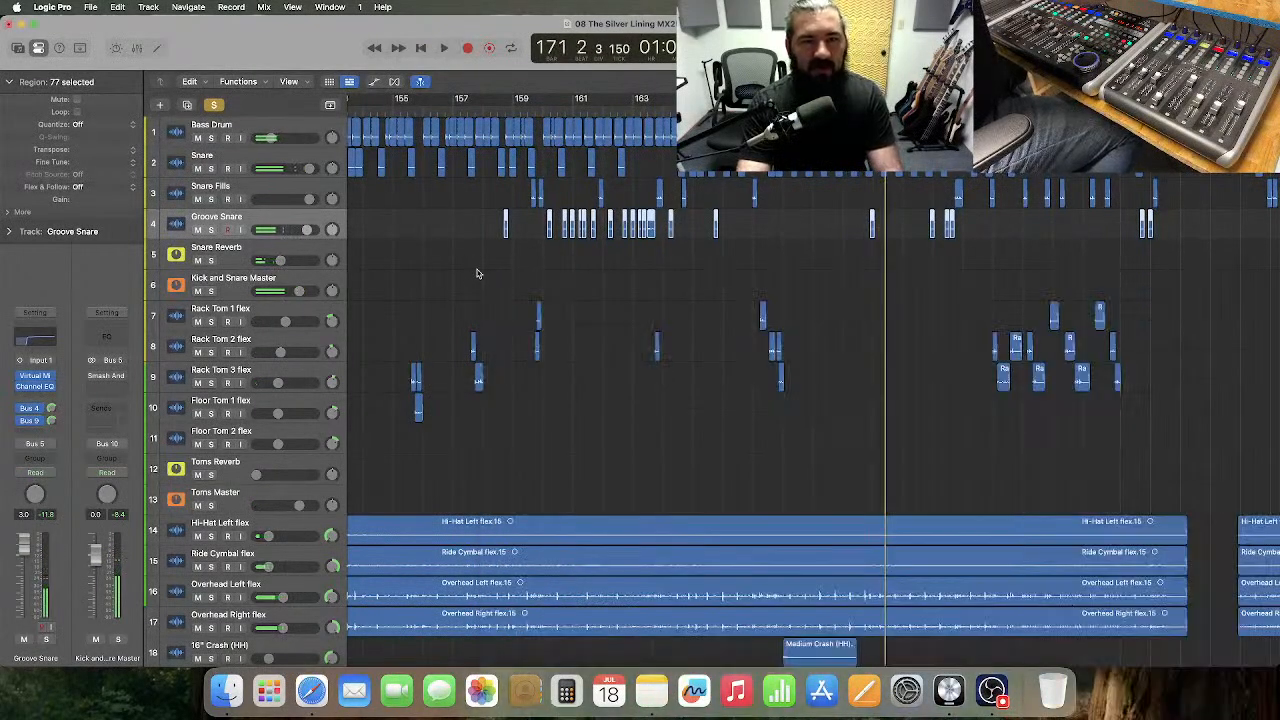
- Deselect all regions, return the playhead to the start and zoom out to show the whole song
{"action": "left_click", "coordinate": [476, 273]}
{"action": "key", "text": "Return"}
{"action": "key", "text": "super+Left"}
{"action": "key", "text": "super+Left"}
{"action": "key", "text": "super+Left"}
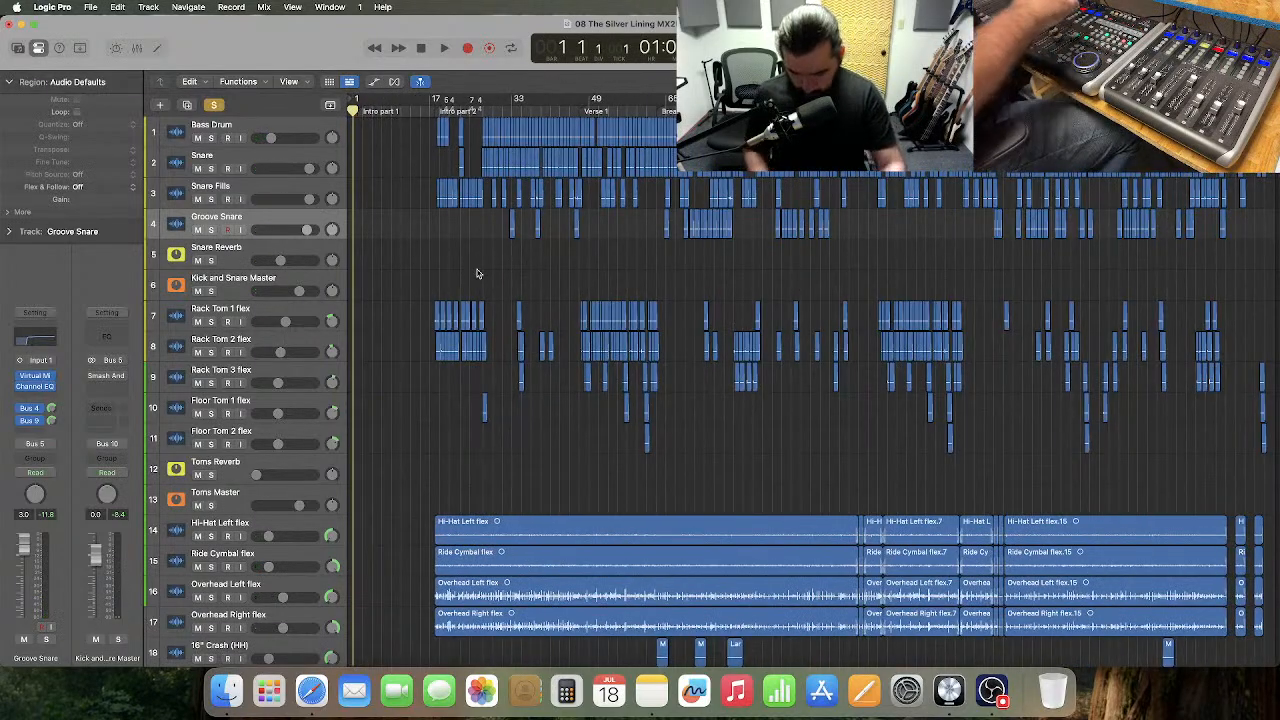
- Switch off the active solos so that every track plays in the full mix
{"action": "scroll", "coordinate": [477, 273], "scroll_direction": "down", "scroll_amount": 3}
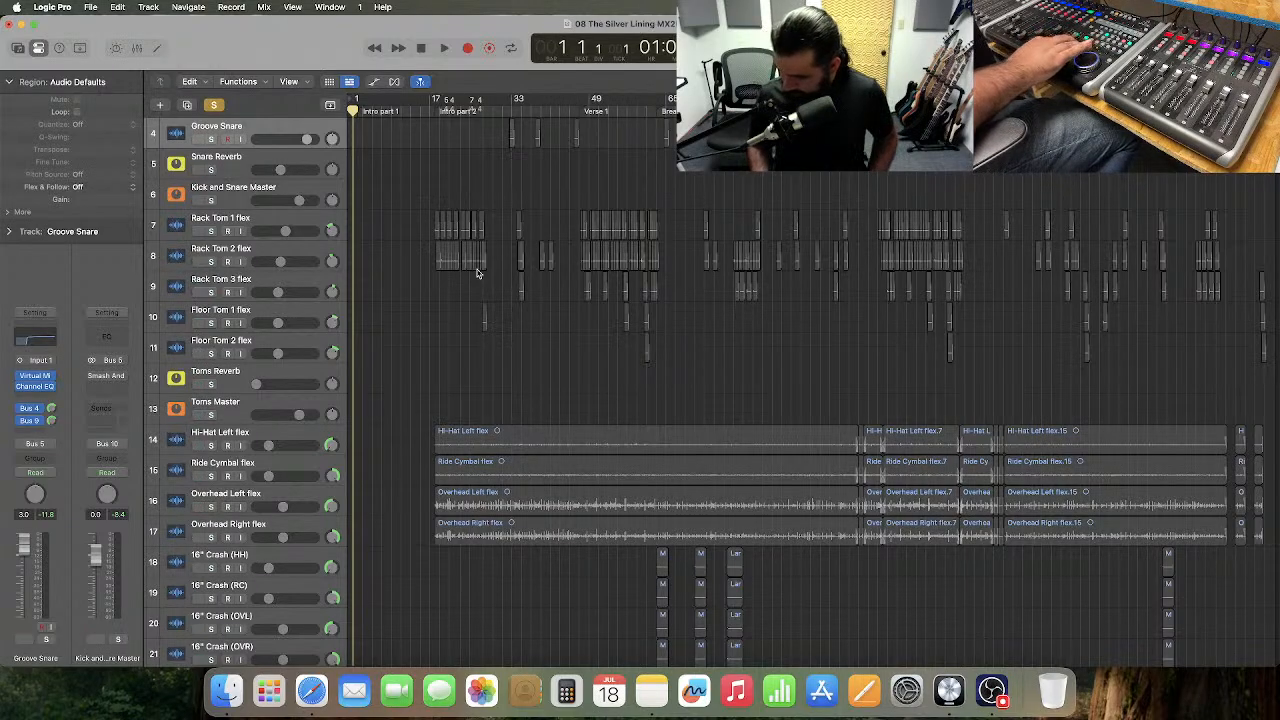
{"action": "key", "text": "super+a"}
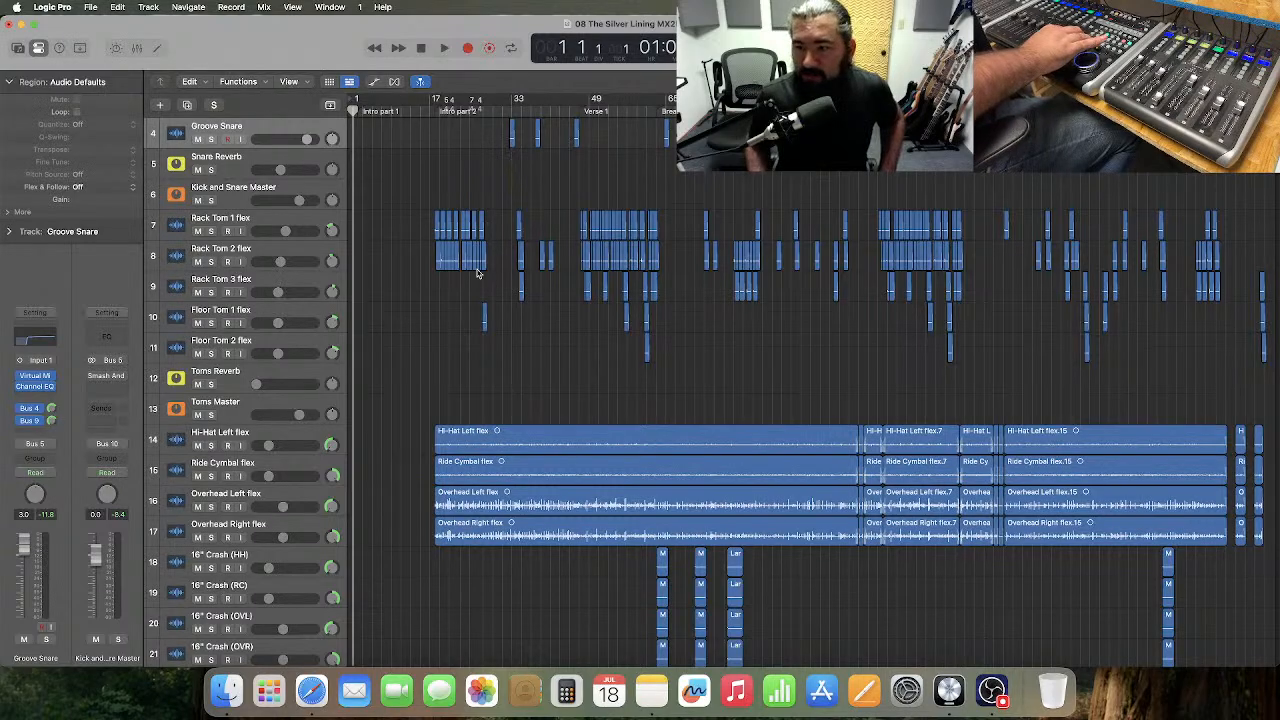
{"action": "scroll", "coordinate": [477, 273], "scroll_direction": "up", "scroll_amount": 3}
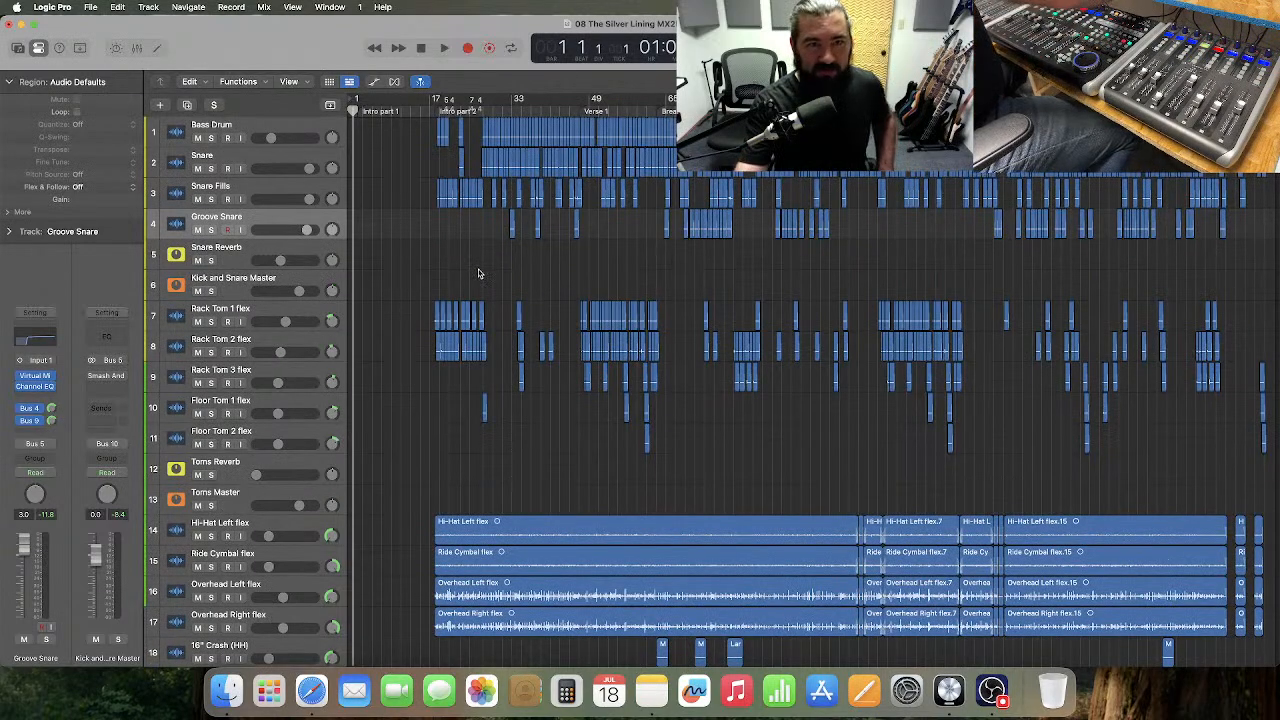
- Show the mixer and set the Premaster channel's send to Bus 32 (STREAM) to -6 dB
{"action": "left_click", "coordinate": [136, 50]}
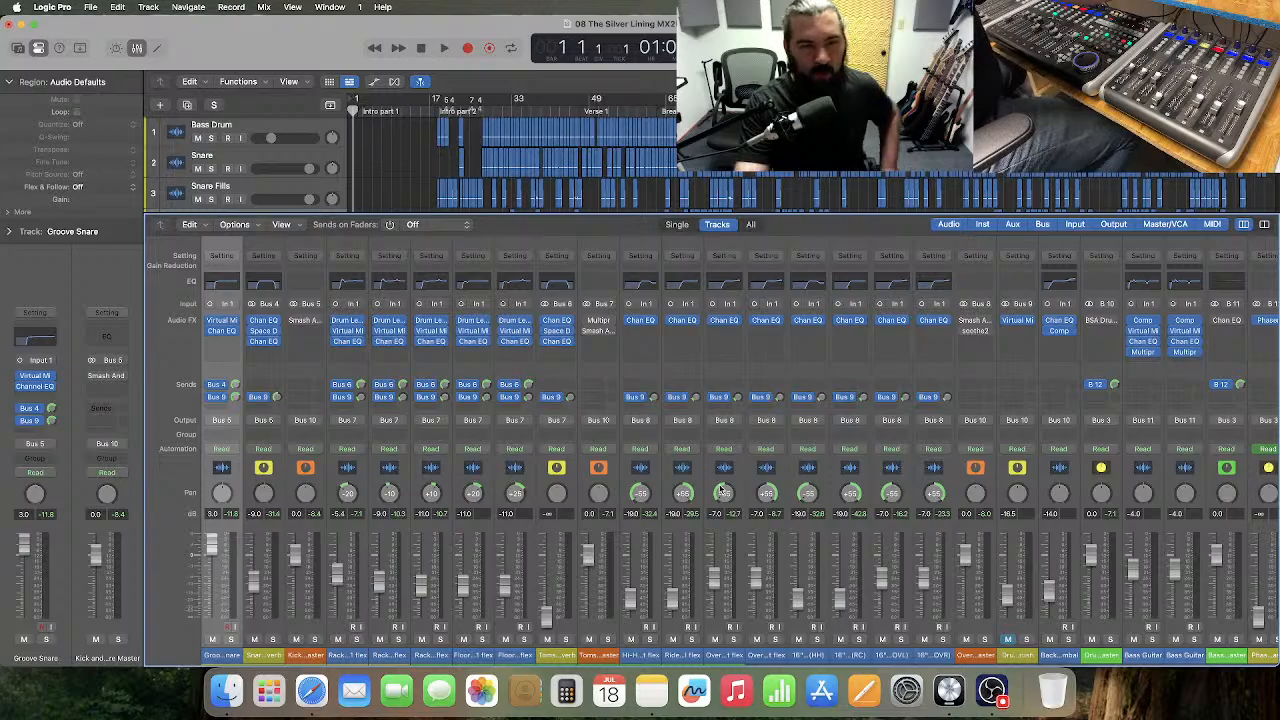
{"action": "scroll", "coordinate": [722, 490], "scroll_direction": "left", "scroll_amount": 3}
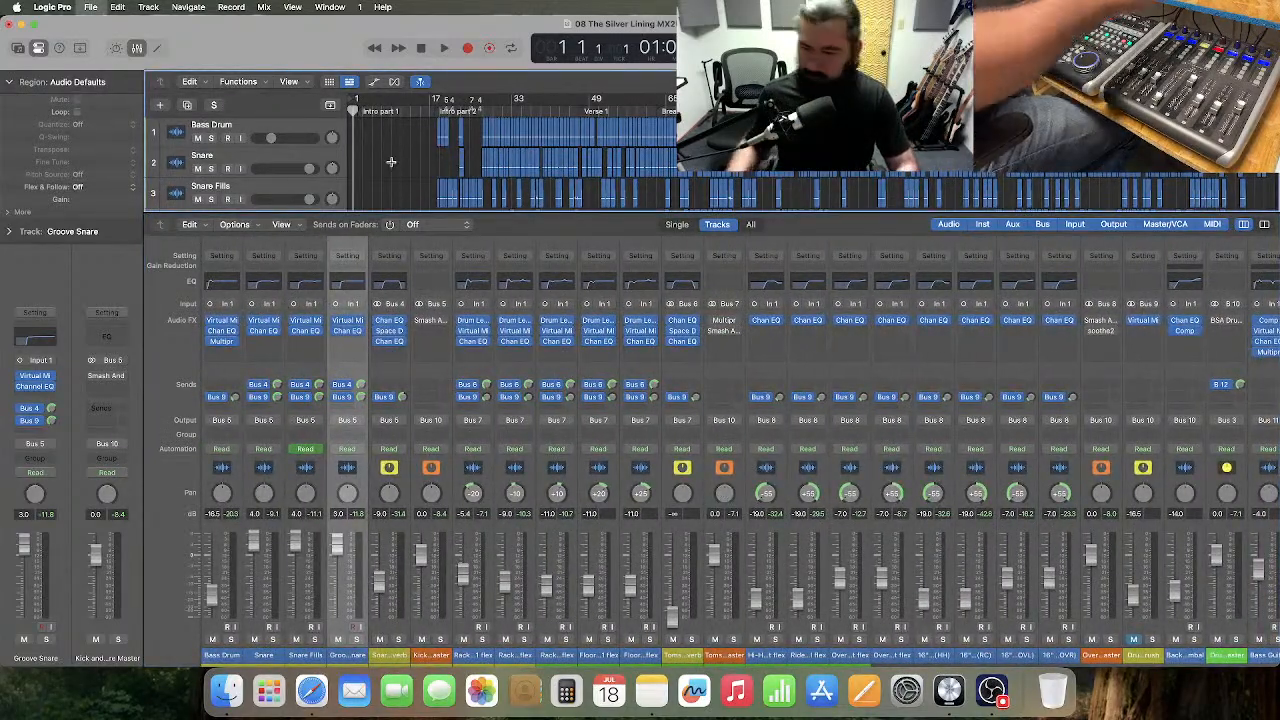
{"action": "scroll", "coordinate": [675, 289], "scroll_direction": "right", "scroll_amount": 3}
{"action": "scroll", "coordinate": [675, 289], "scroll_direction": "right", "scroll_amount": 15}
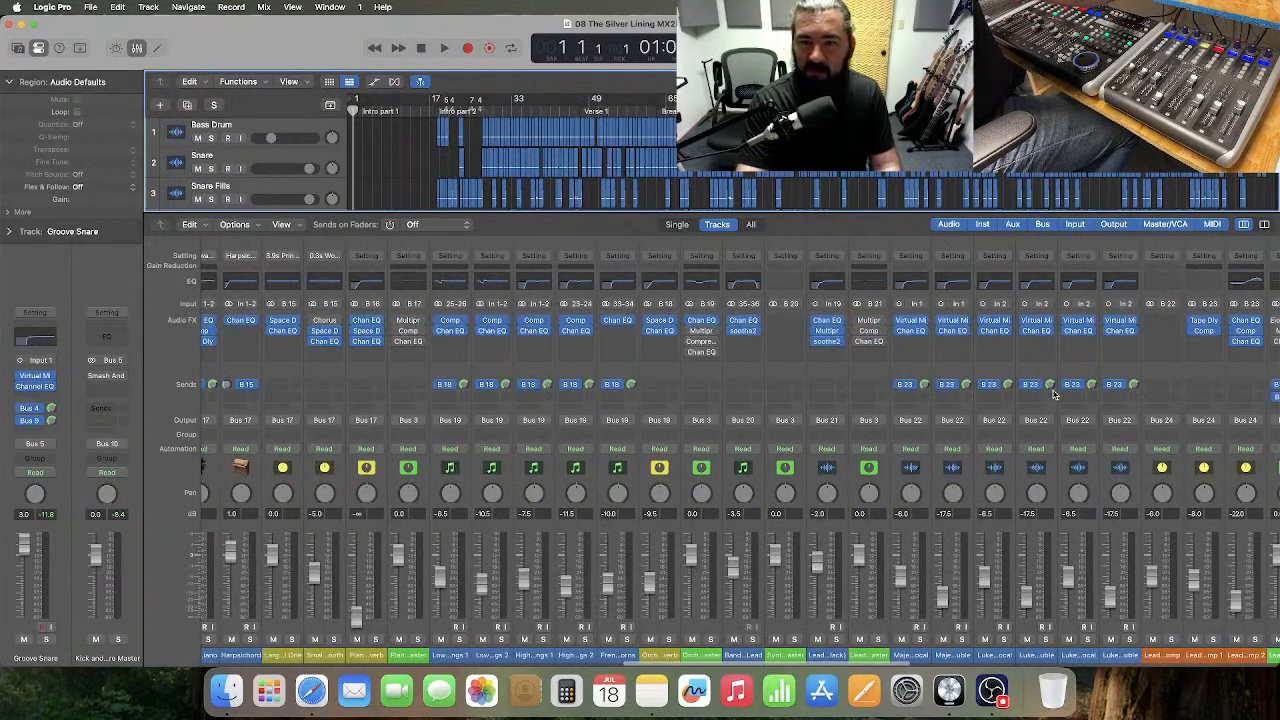
{"action": "scroll", "coordinate": [1015, 395], "scroll_direction": "right", "scroll_amount": 12}
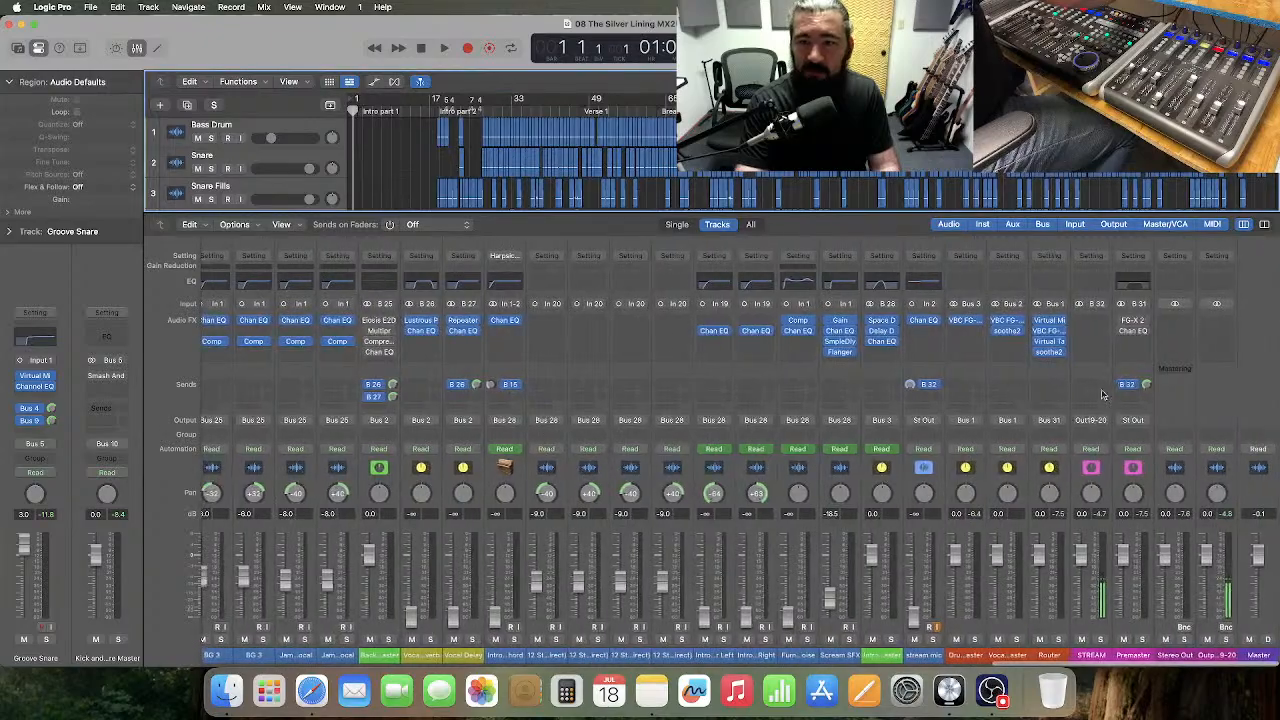
{"action": "left_click", "coordinate": [1148, 388]}
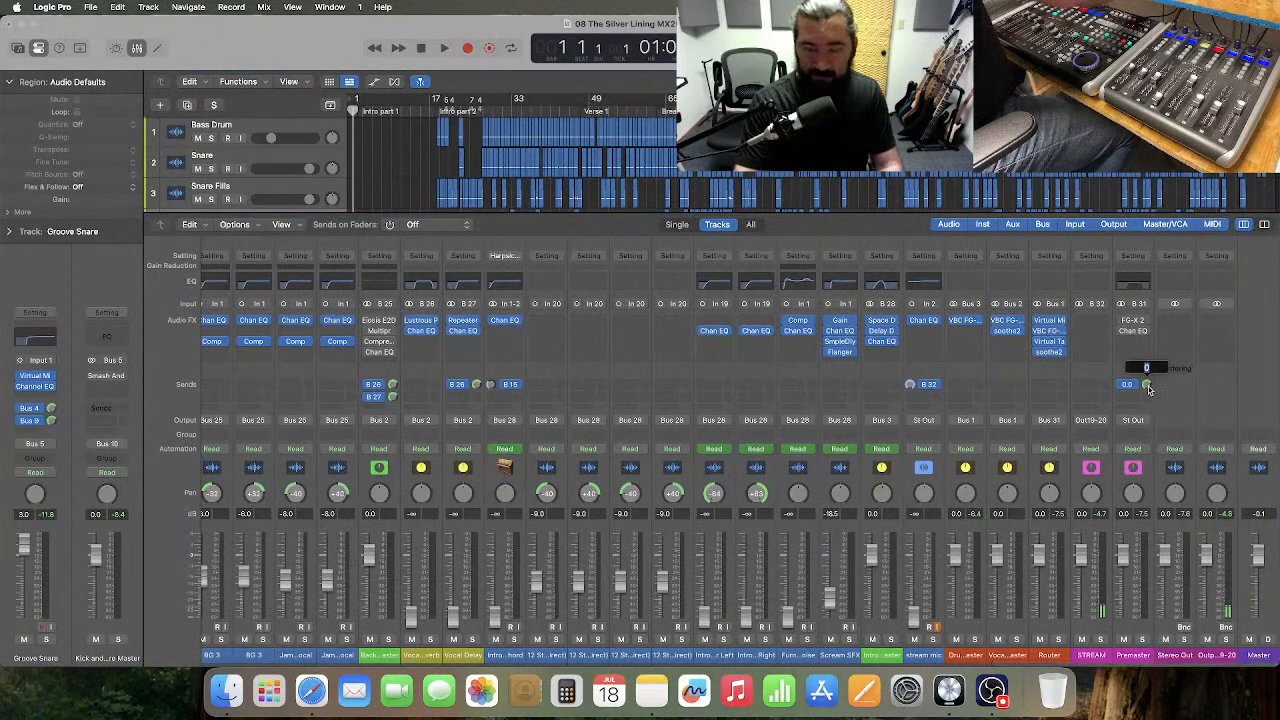
{"action": "type", "text": "-6"}
{"action": "key", "text": "Return"}
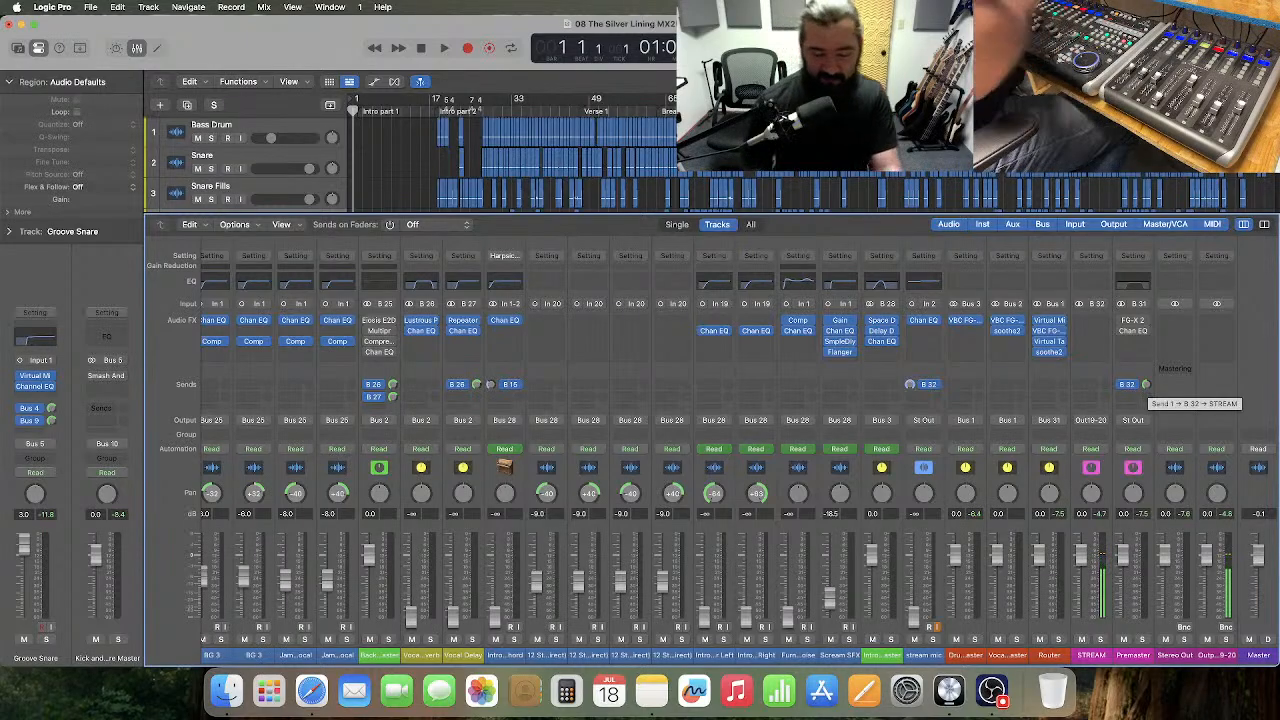
- Play the whole song from the start to judge the full mix, with the drum channels in view, and stop at bar 191
{"action": "key", "text": "space"}
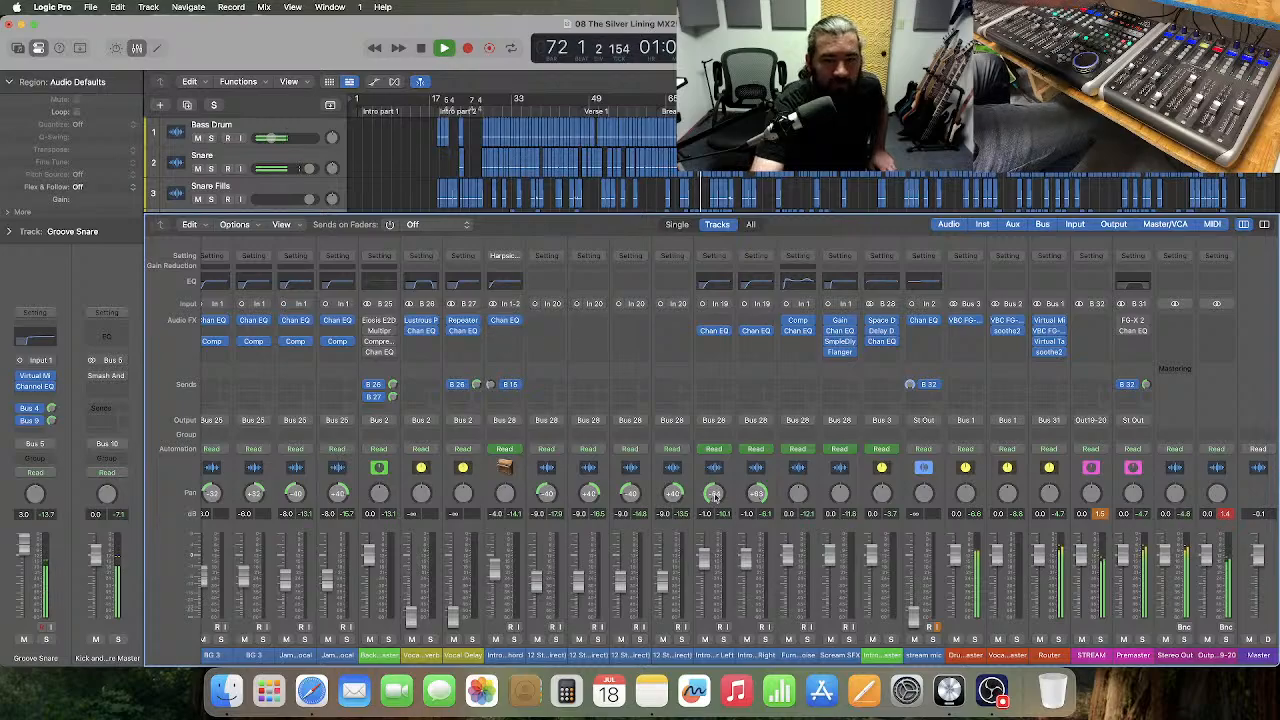
{"action": "scroll", "coordinate": [706, 483], "scroll_direction": "left", "scroll_amount": 10}
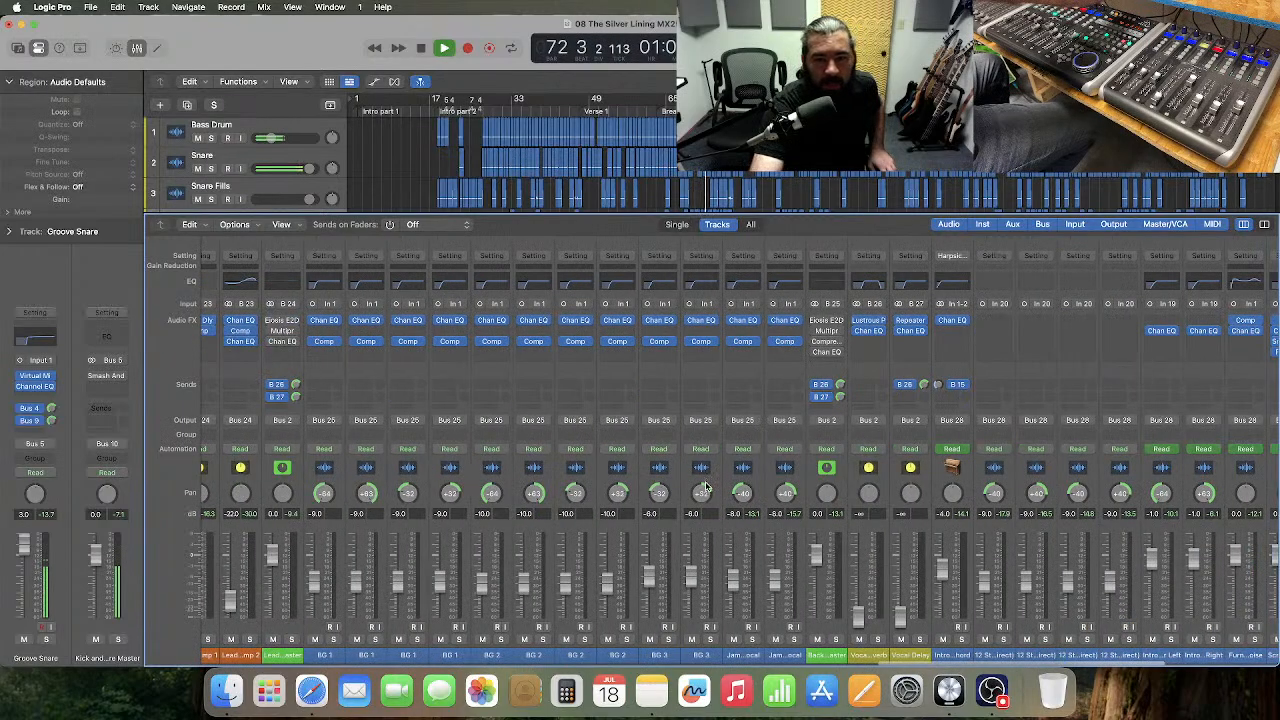
{"action": "scroll", "coordinate": [706, 487], "scroll_direction": "left", "scroll_amount": 10}
{"action": "scroll", "coordinate": [706, 487], "scroll_direction": "left", "scroll_amount": 10}
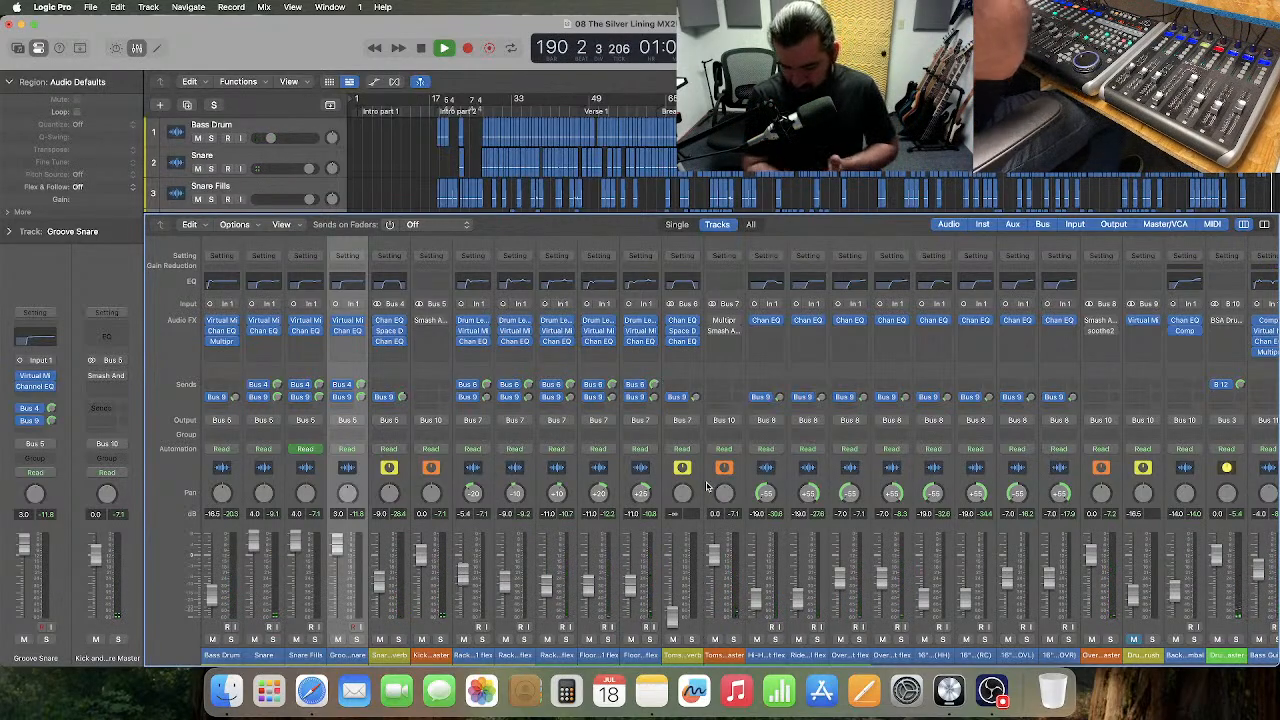
{"action": "key", "text": "space"}
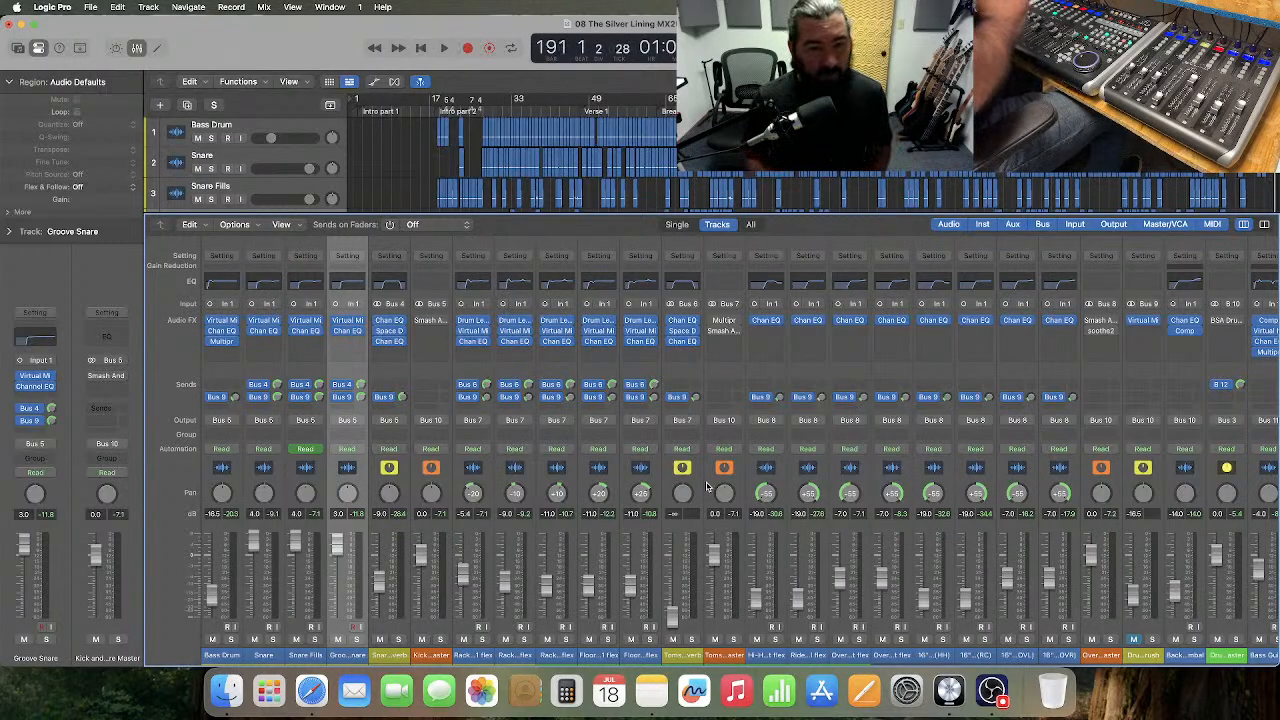
- Set the volume of both Bass Guitar channels to -3.5 dB
{"action": "left_click", "coordinate": [706, 487]}
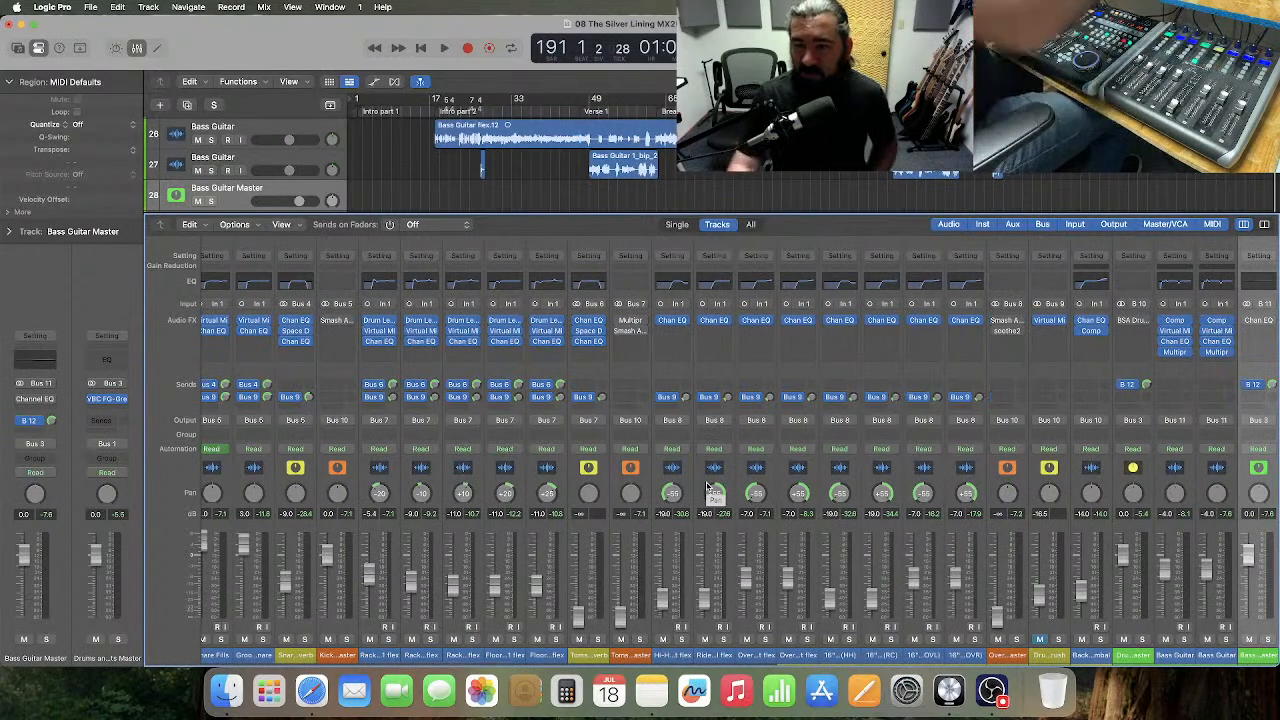
{"action": "left_click", "coordinate": [1195, 491]}
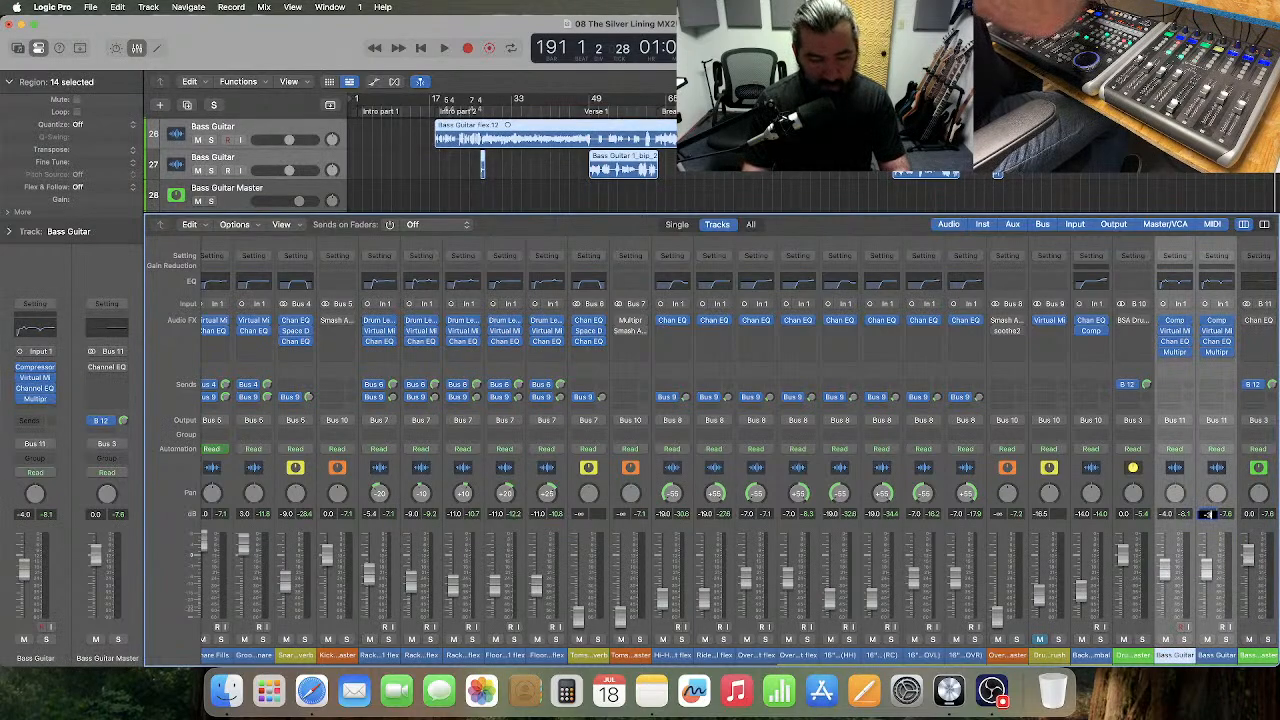
{"action": "left_click_drag", "start_coordinate": [1207, 514], "coordinate": [1208, 518]}
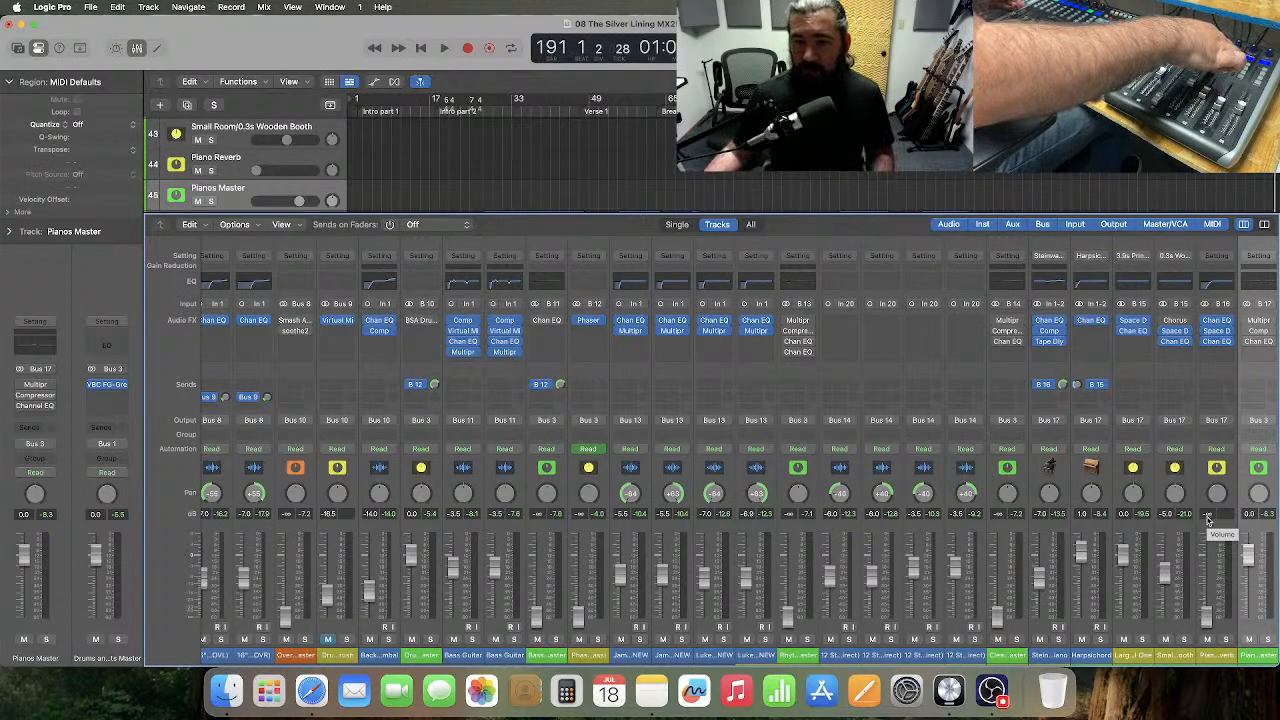
- Raise the Steinway piano channel to -6.0 dB and the Harpsichord channel beside it to 2.0 dB
{"action": "left_click", "coordinate": [1062, 484]}
{"action": "left_click", "coordinate": [1090, 518], "text": "shift"}
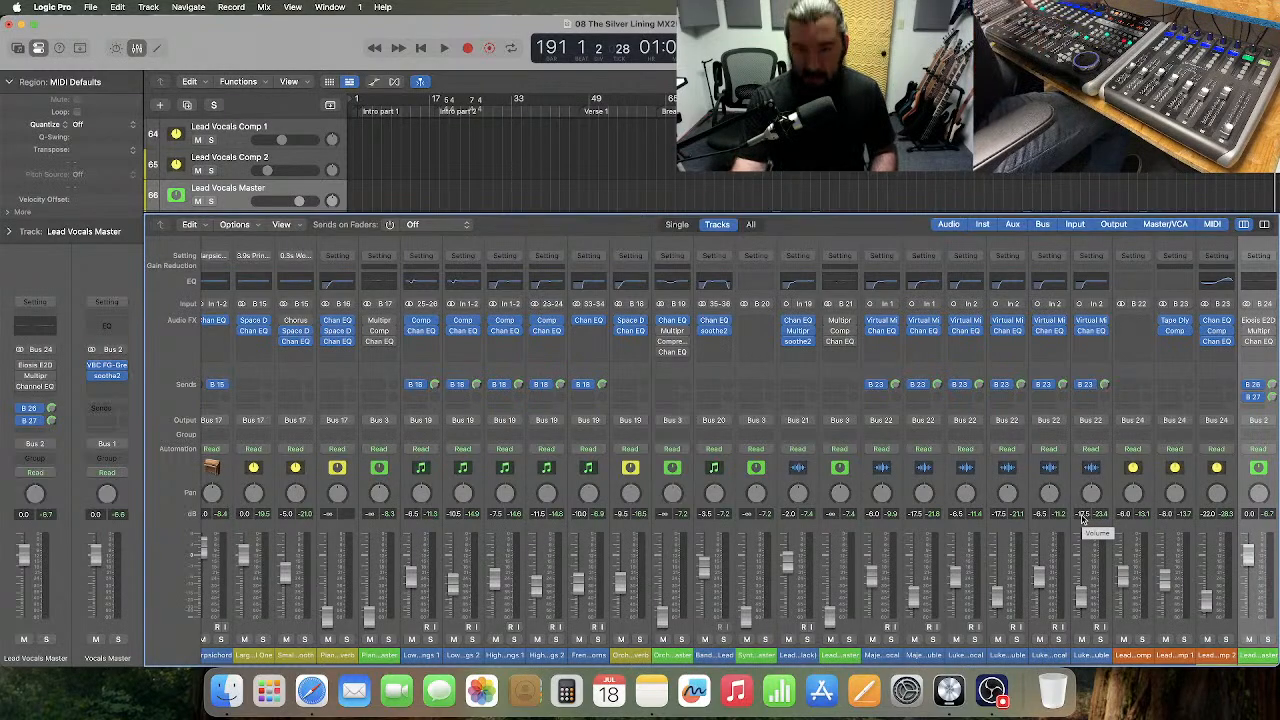
- Set the Lead Vocals Comp channel to -6.5 dB and the Lead Vocals Comp 1 channel to -8.5 dB
{"action": "double_click", "coordinate": [1124, 514]}
{"action": "type", "text": "-8.5"}
{"action": "key", "text": "Return"}
{"action": "double_click", "coordinate": [1170, 515]}
{"action": "type", "text": "-8.5"}
{"action": "key", "text": "Return"}
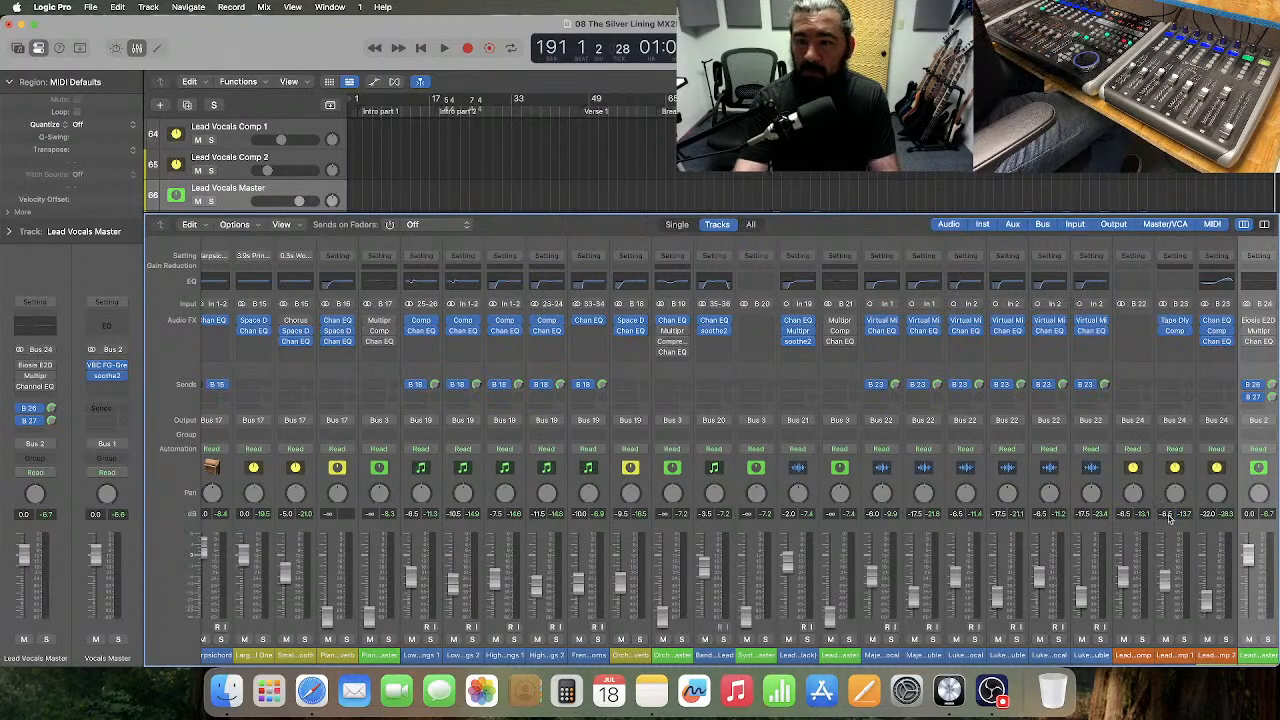
- Set the Premaster channel's send to Bus 32 (STREAM) to 0 dB
{"action": "scroll", "coordinate": [1157, 521], "scroll_direction": "right", "scroll_amount": 2}
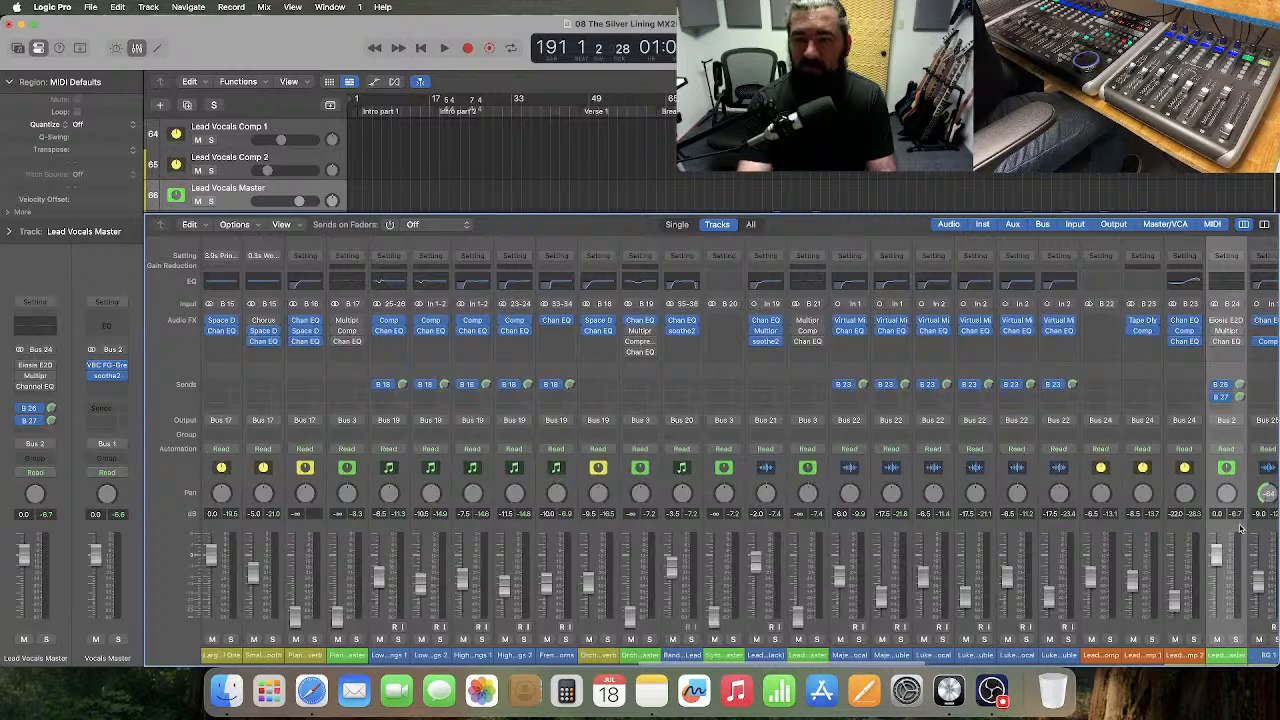
{"action": "scroll", "coordinate": [1080, 515], "scroll_direction": "right", "scroll_amount": 6}
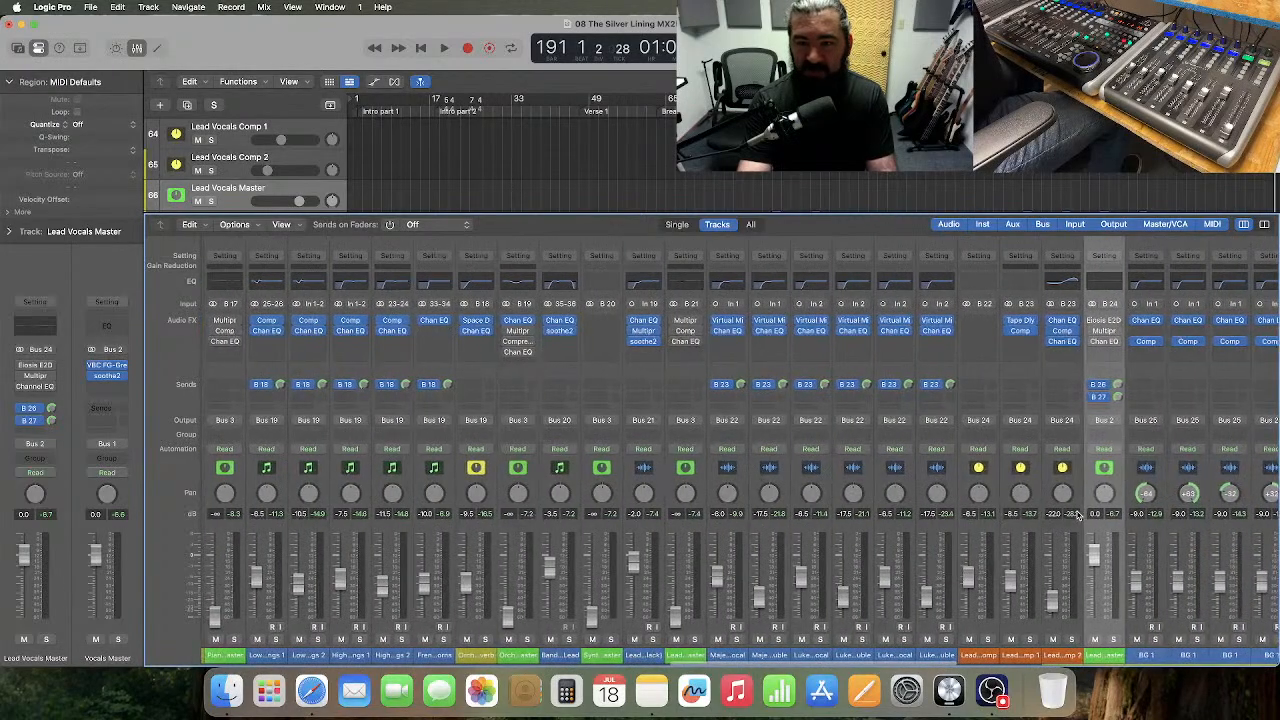
{"action": "scroll", "coordinate": [1078, 515], "scroll_direction": "right", "scroll_amount": 7}
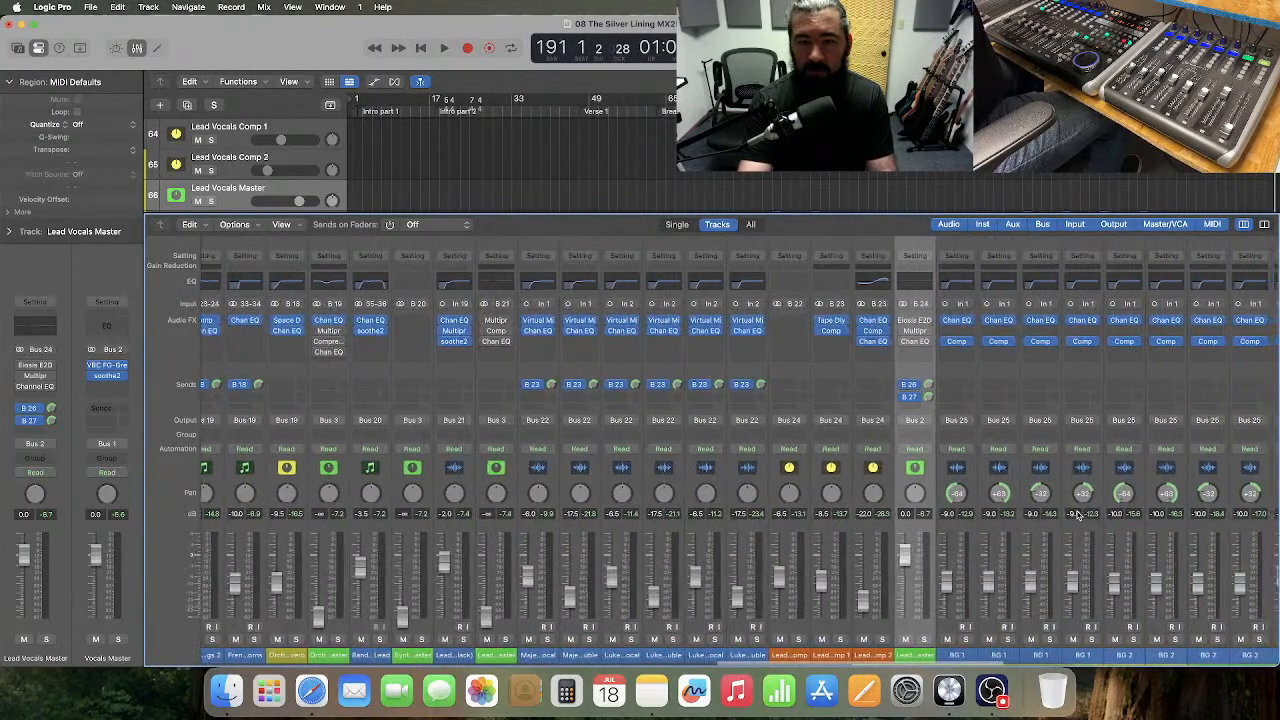
{"action": "scroll", "coordinate": [1078, 515], "scroll_direction": "right", "scroll_amount": 4}
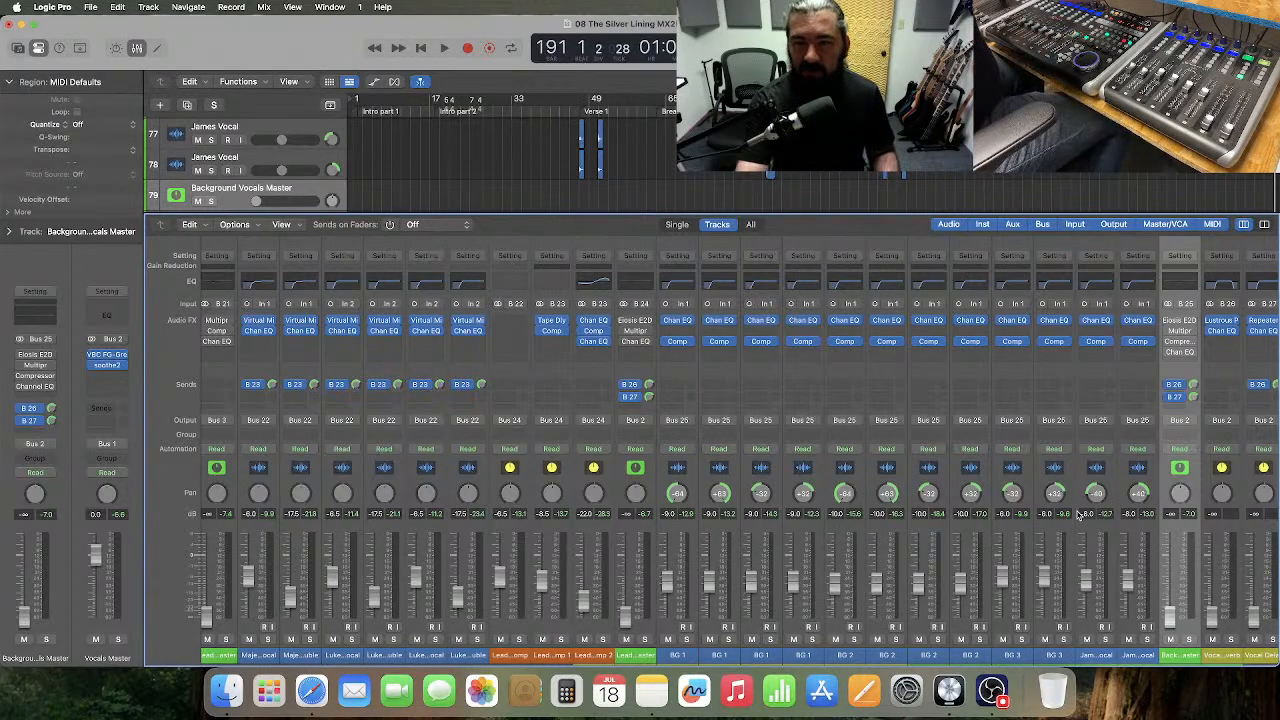
{"action": "scroll", "coordinate": [1078, 515], "scroll_direction": "right", "scroll_amount": 10}
{"action": "scroll", "coordinate": [1052, 510], "scroll_direction": "right", "scroll_amount": 10}
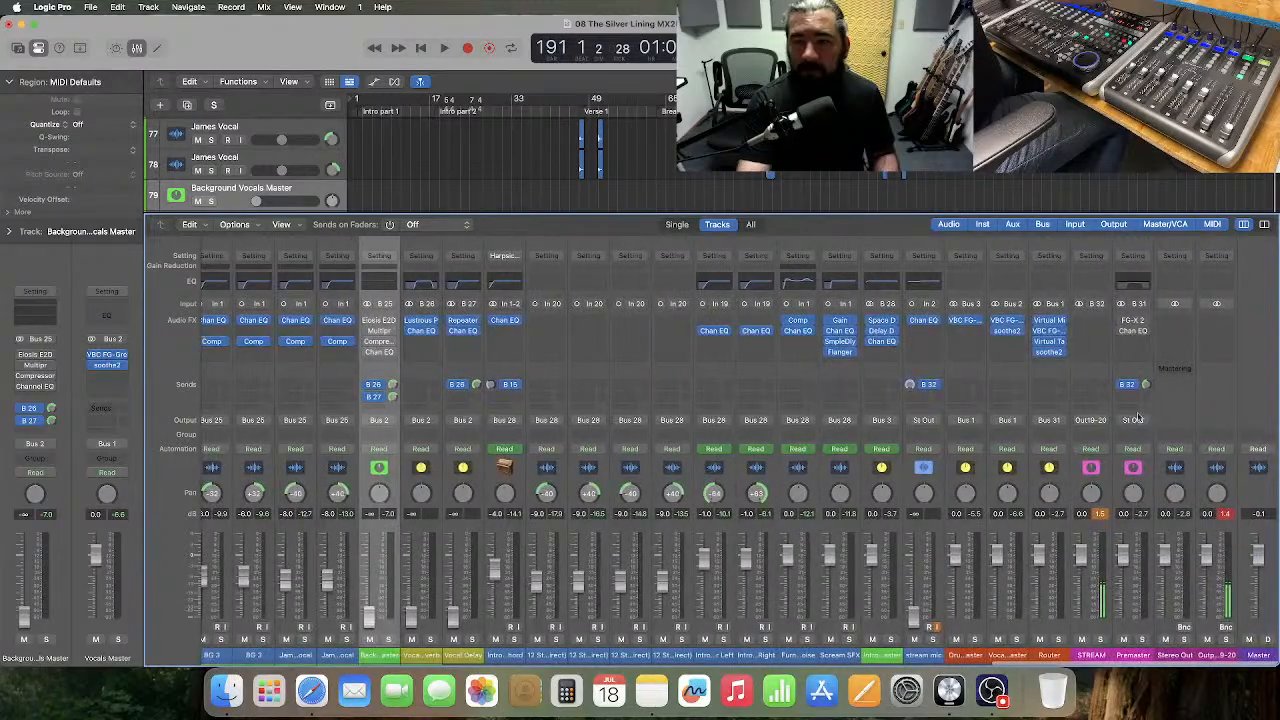
{"action": "mouse_move", "coordinate": [1147, 386]}
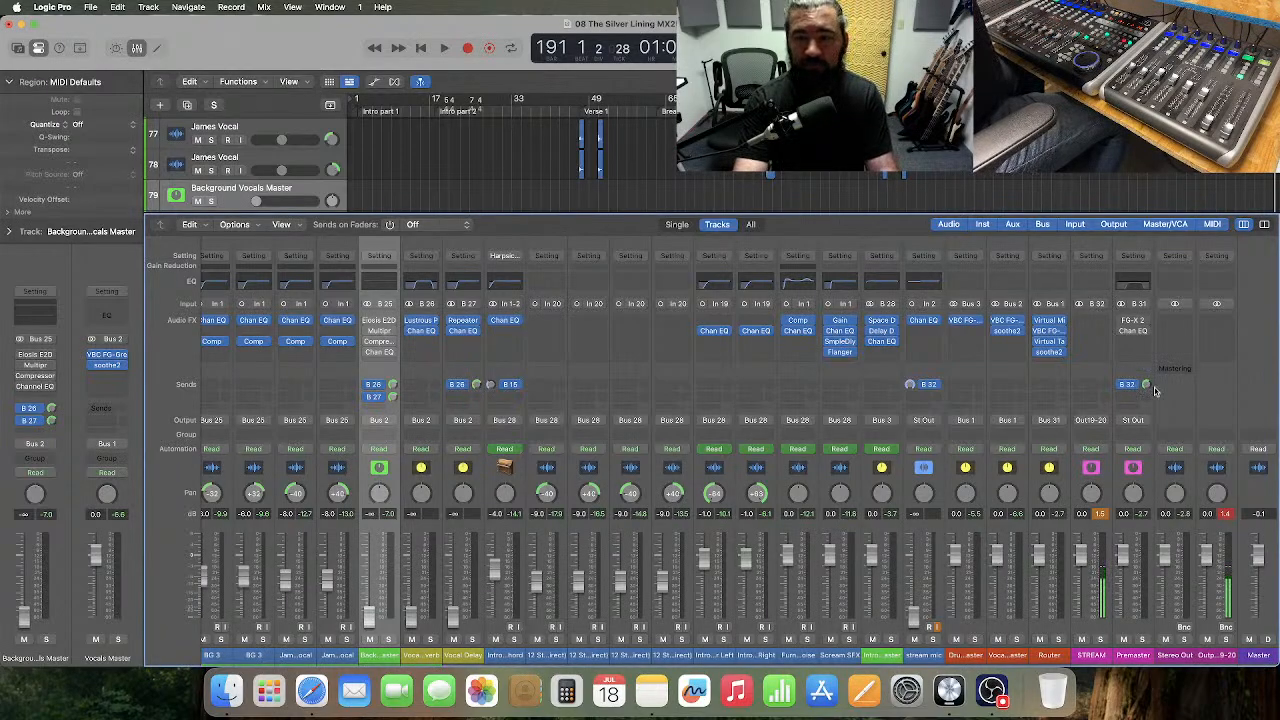
{"action": "left_click_drag", "start_coordinate": [1150, 392], "coordinate": [1147, 388]}
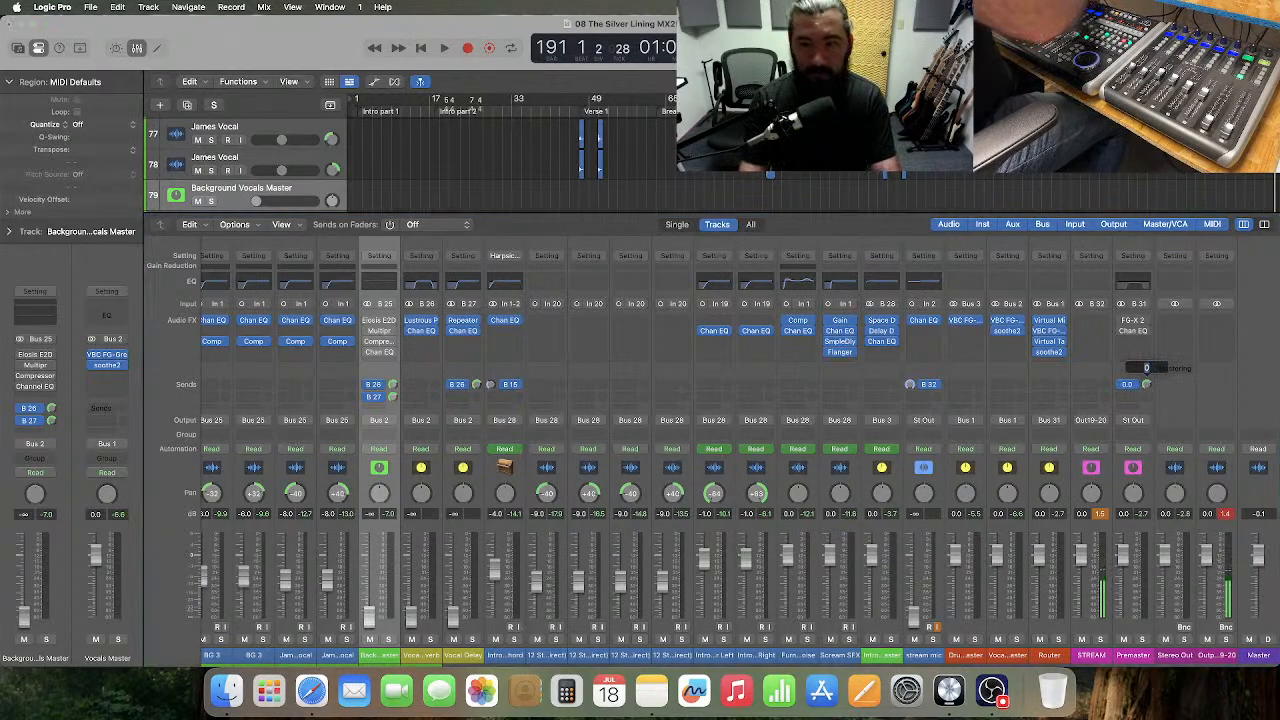
- Bring the drum channels at the start of the mixer back into view
{"action": "scroll", "coordinate": [992, 482], "scroll_direction": "left", "scroll_amount": 7}
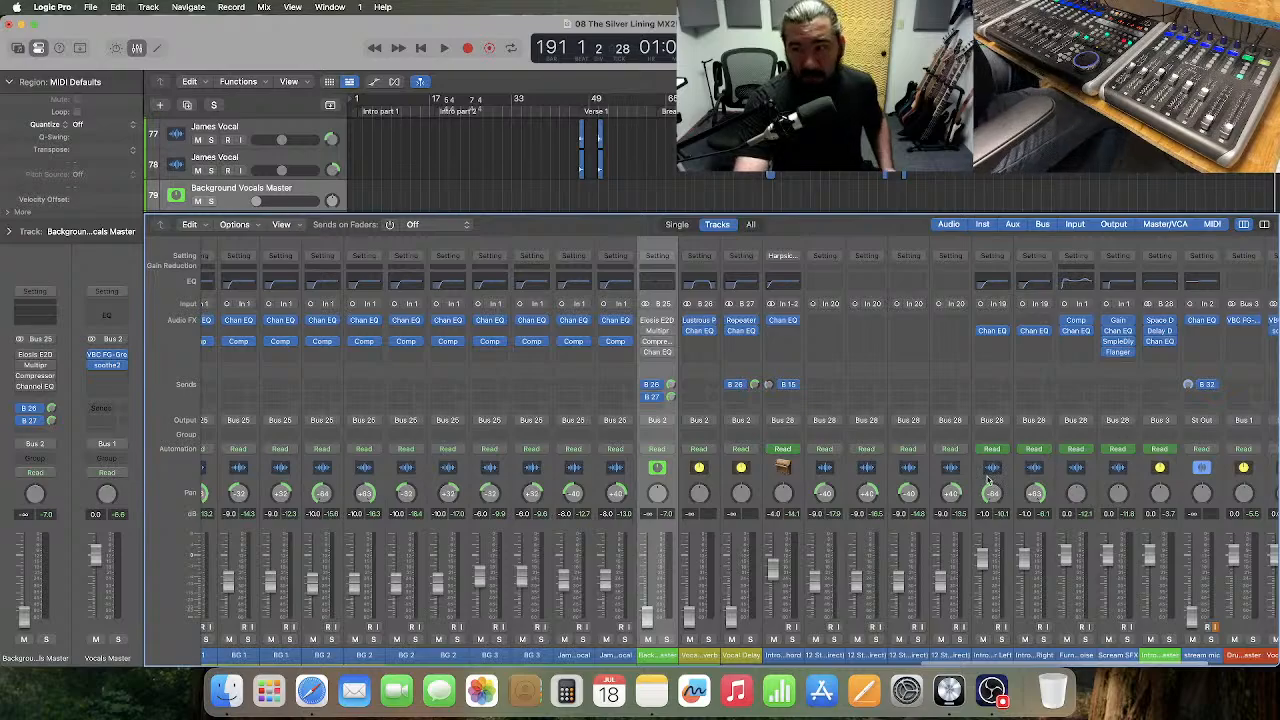
{"action": "scroll", "coordinate": [990, 482], "scroll_direction": "left", "scroll_amount": 10}
{"action": "scroll", "coordinate": [985, 482], "scroll_direction": "left", "scroll_amount": 5}
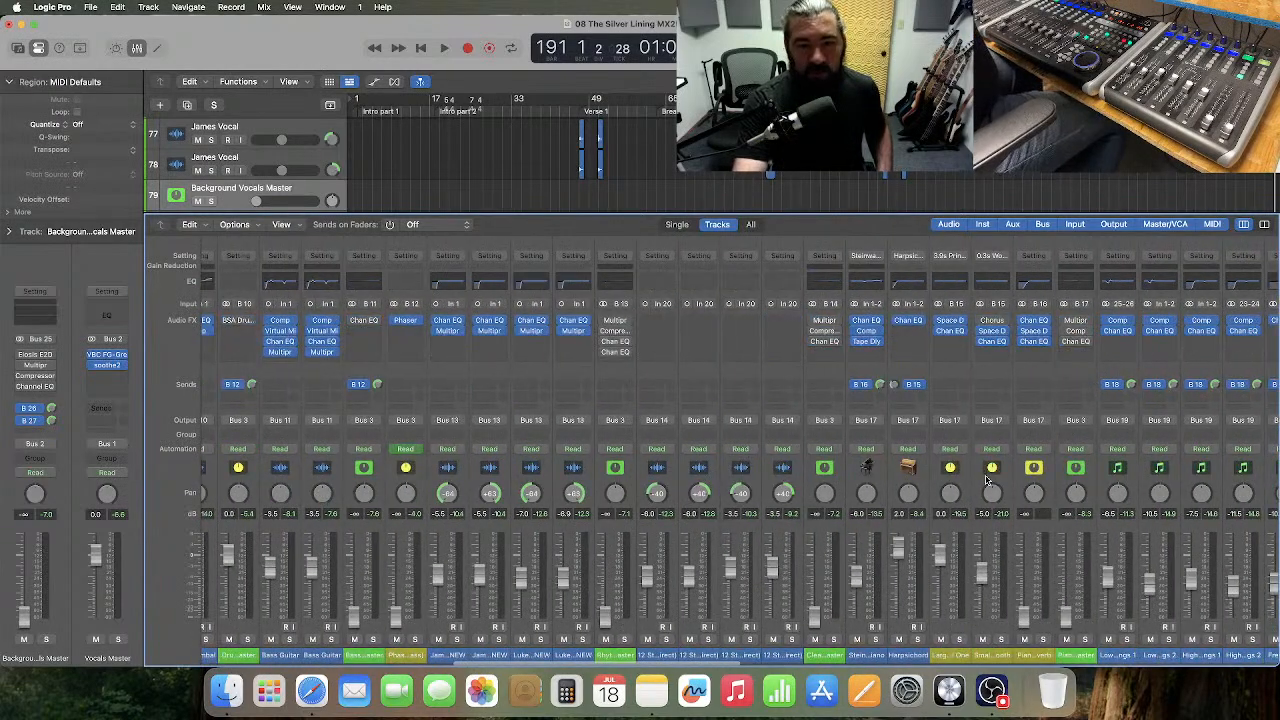
{"action": "scroll", "coordinate": [985, 482], "scroll_direction": "left", "scroll_amount": 10}
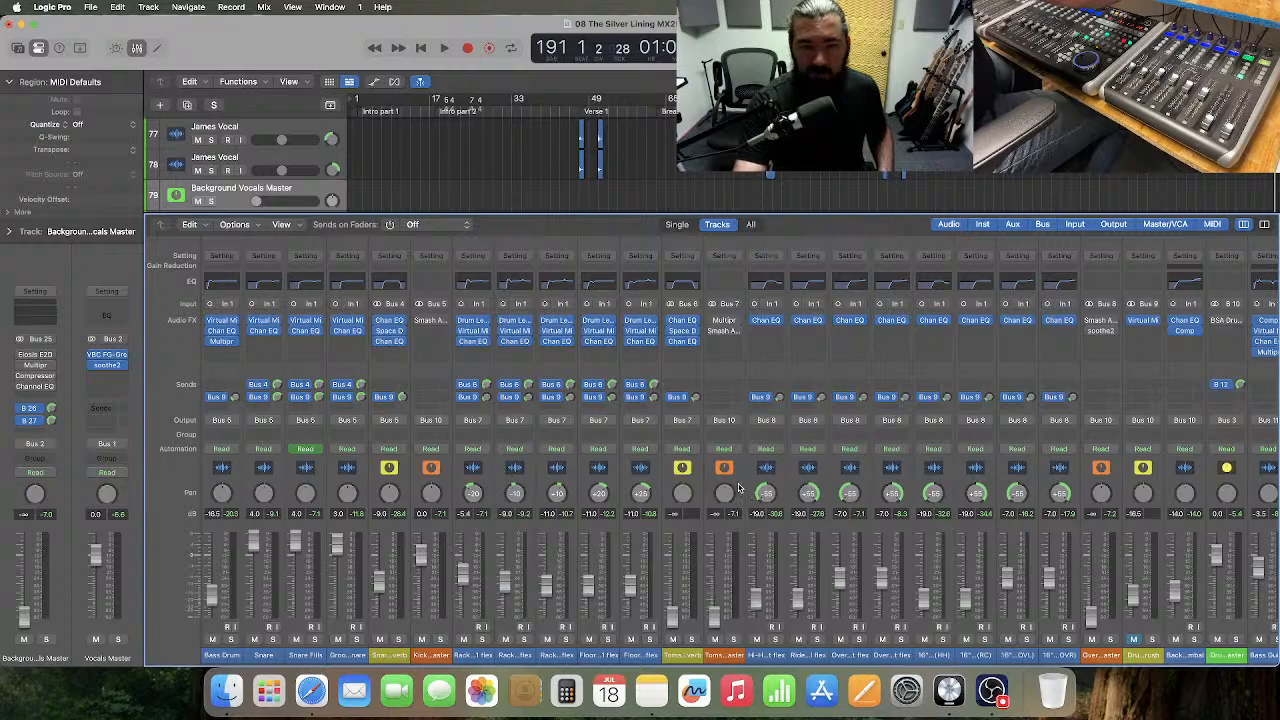
- Play the song from bar 30, setting the Toms Master channel to -29.0 dB and the overheads master to -7.9 dB
{"action": "left_click", "coordinate": [738, 488]}
{"action": "key", "text": "Return"}
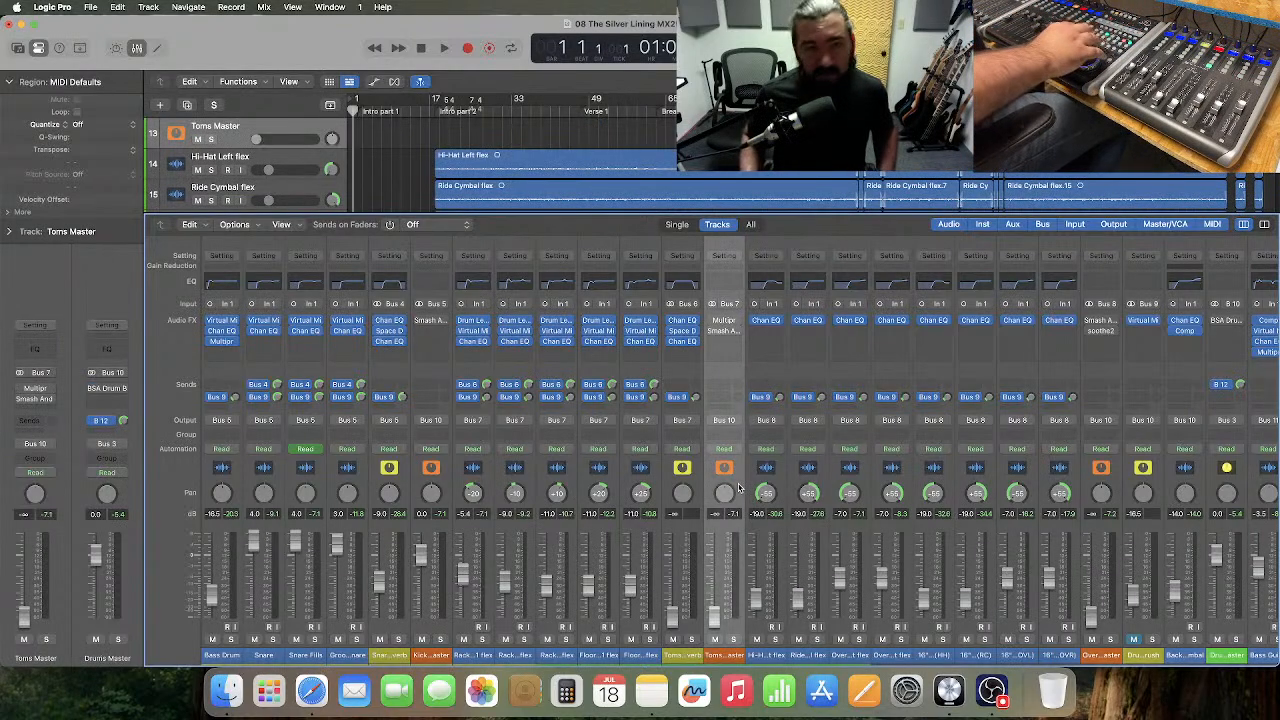
{"action": "key", "text": "period"}
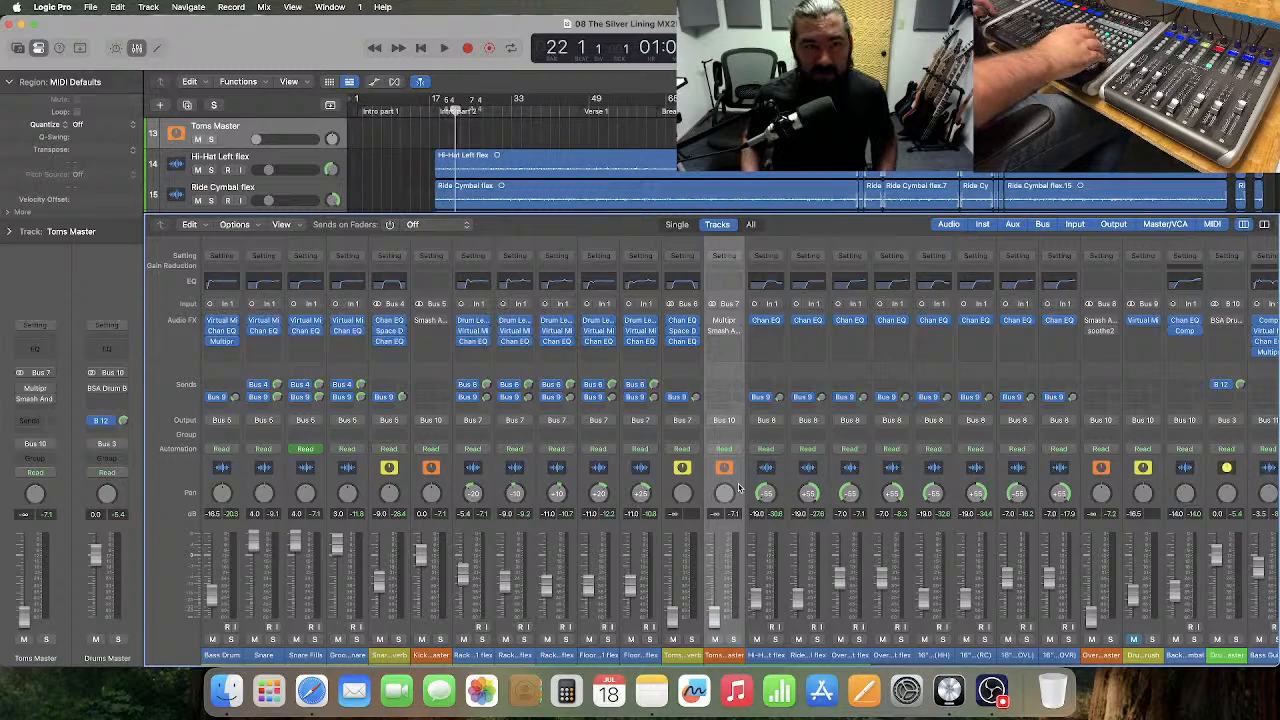
{"action": "key", "text": "period"}
{"action": "key", "text": "period"}
{"action": "key", "text": "period"}
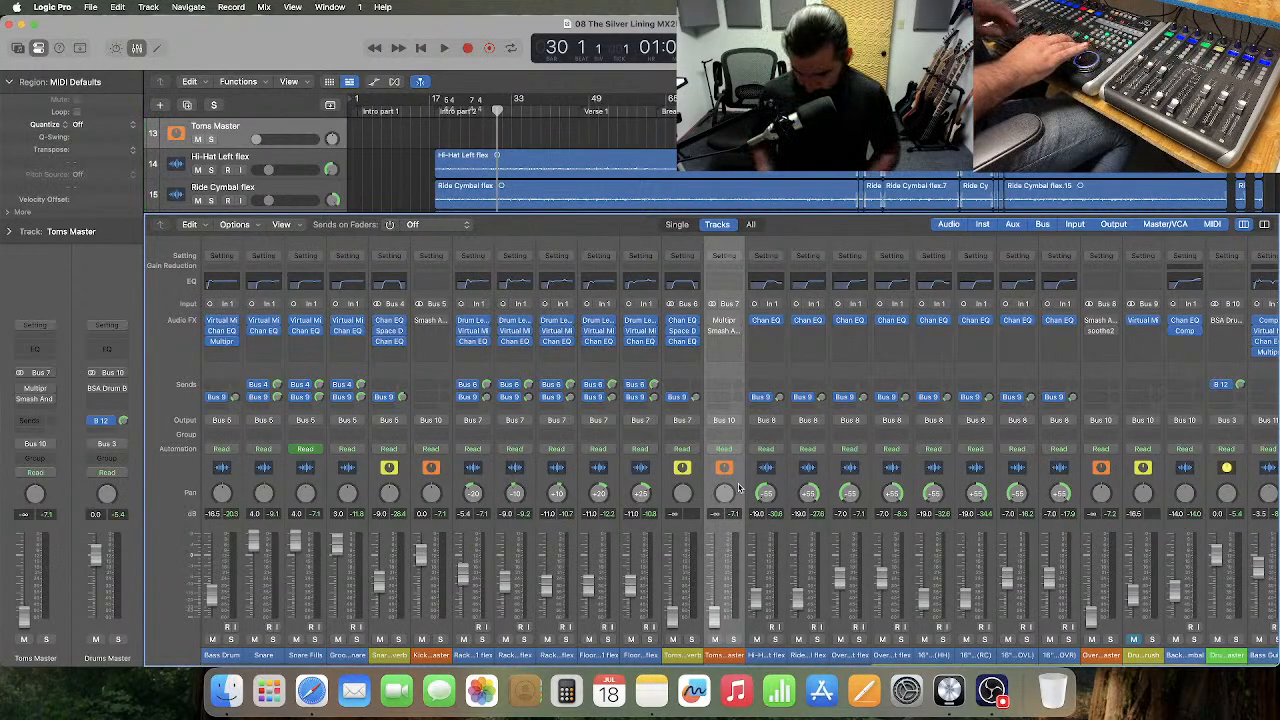
{"action": "key", "text": "space"}
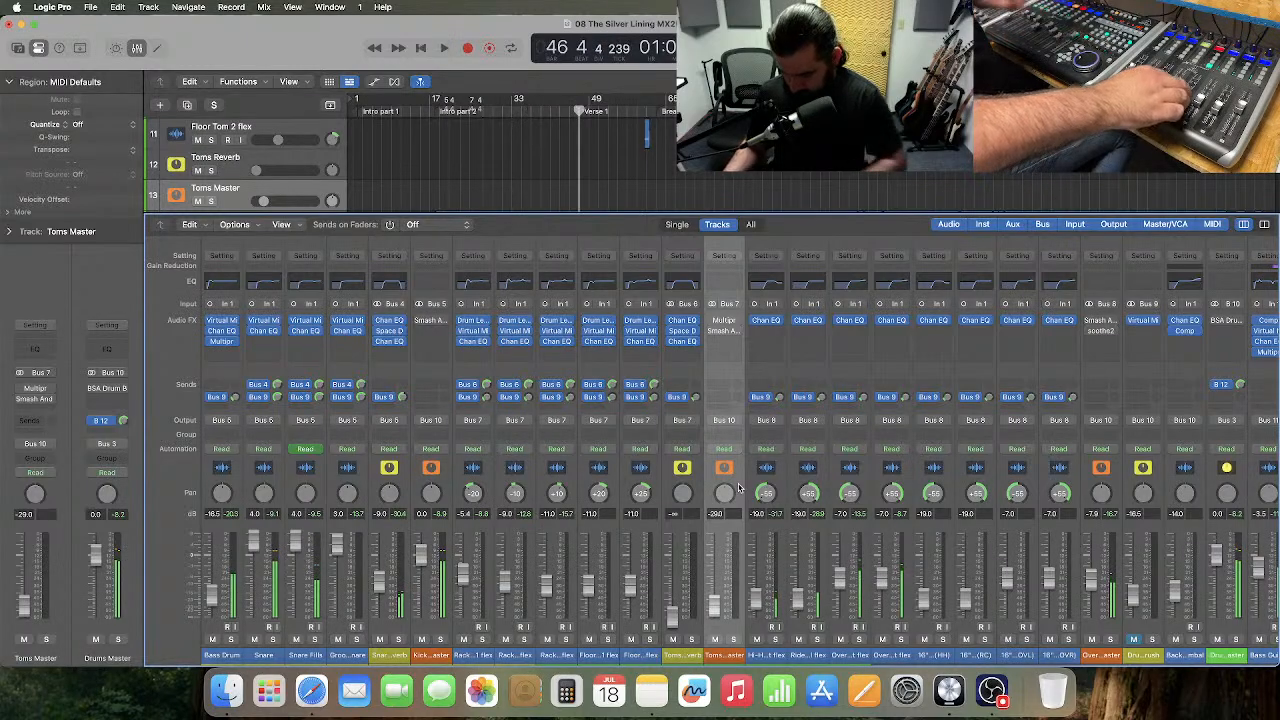
- Play the song on from bar 46 through bar 125 and set the Background Vocals Master channel to -7.1 dB
{"action": "key", "text": "space"}
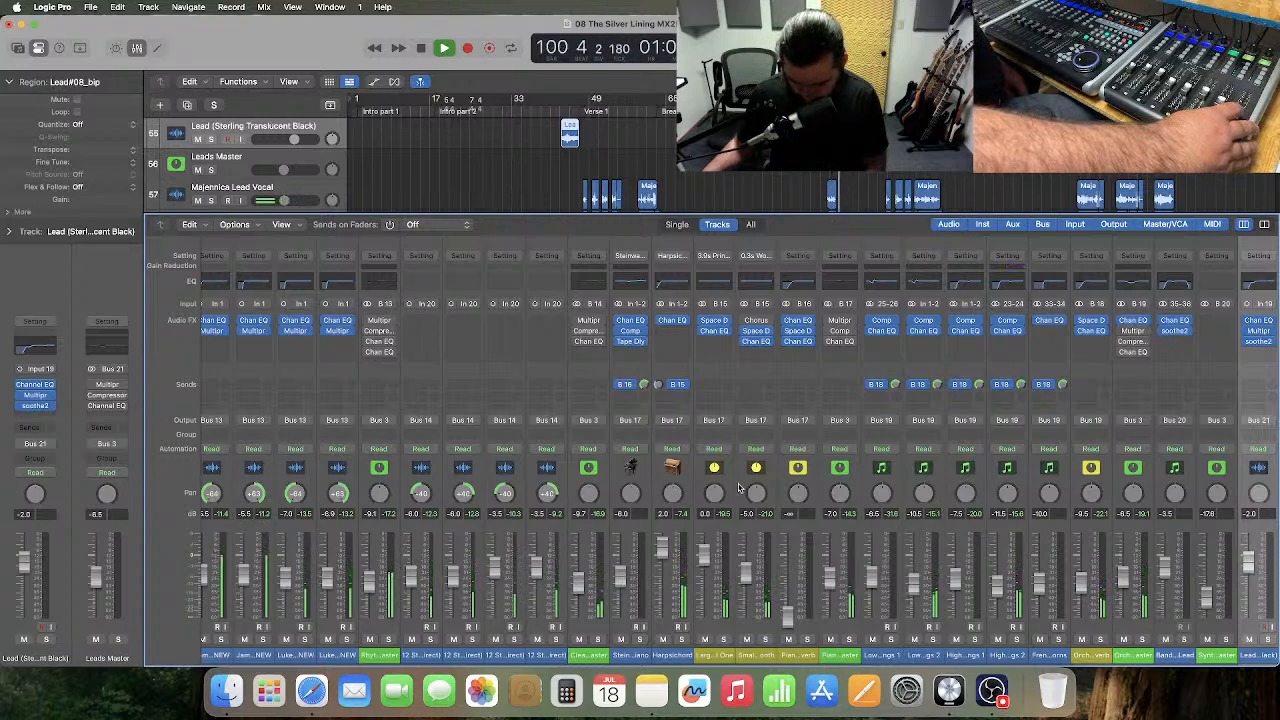
{"action": "key", "text": "space"}
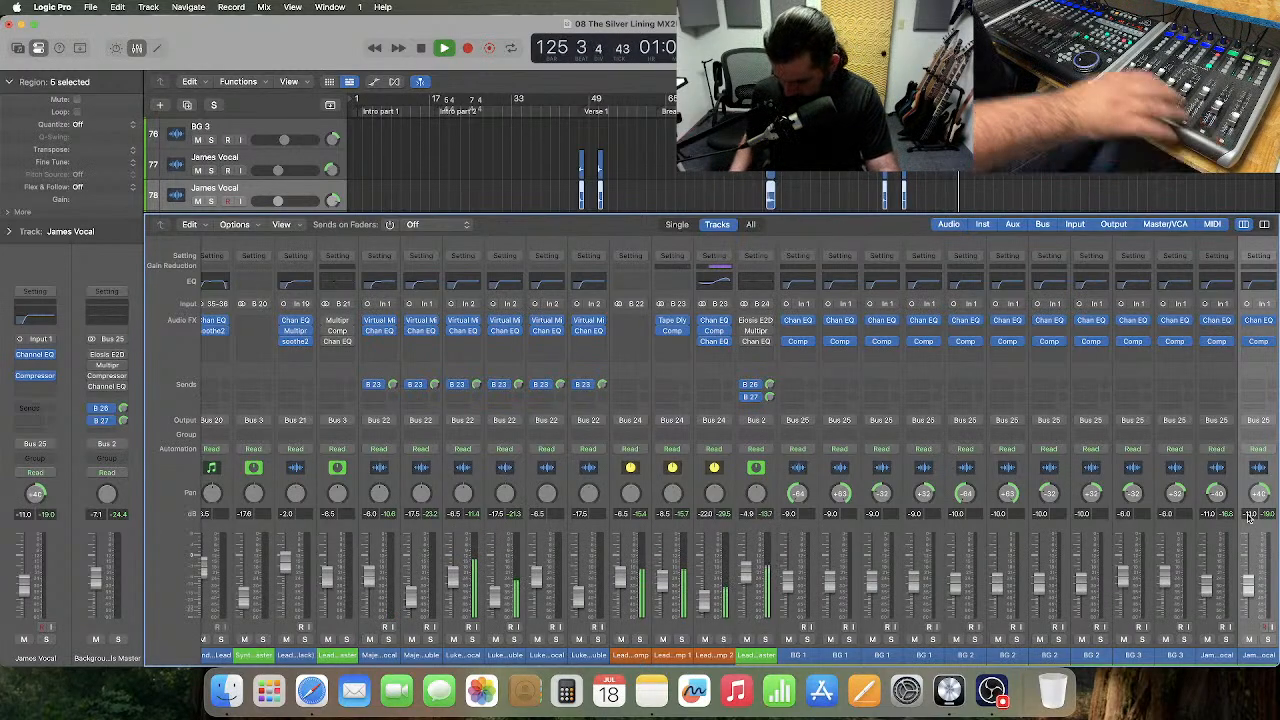
- Stop playback, return to the song start and move the playhead forward to bar 125
{"action": "key", "text": "space"}
{"action": "key", "text": "Return"}
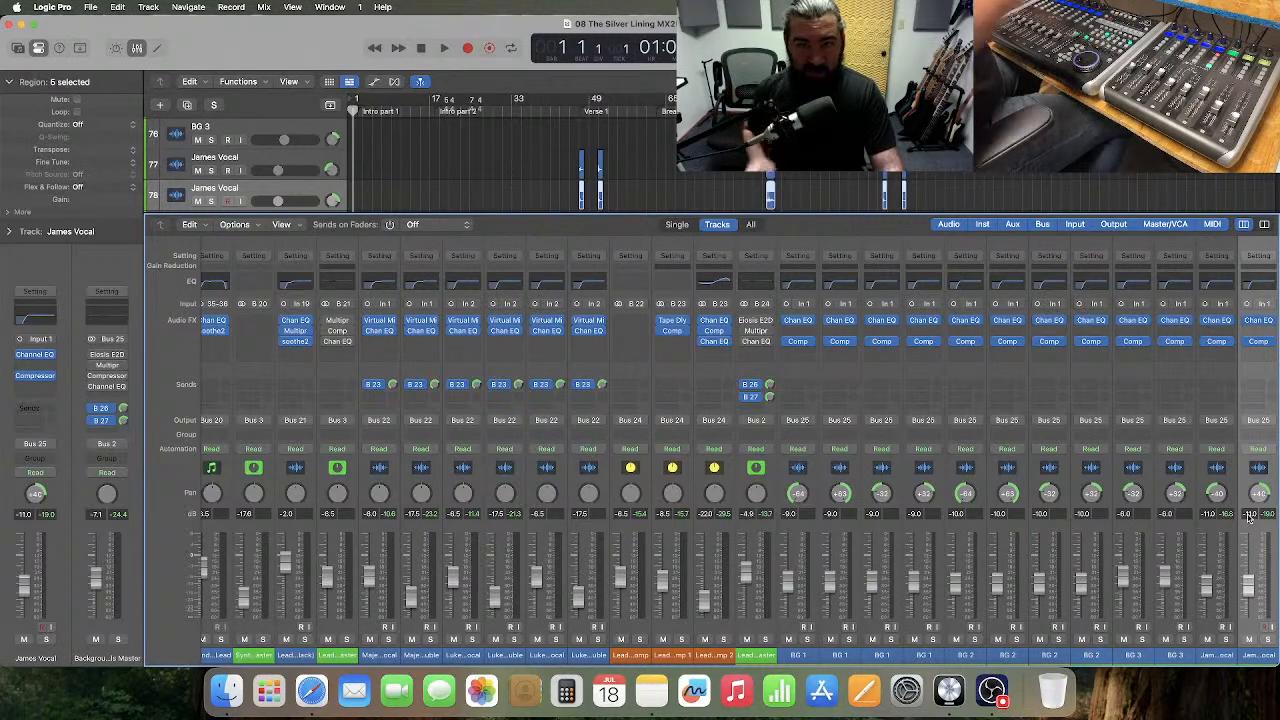
{"action": "key", "text": "period"}
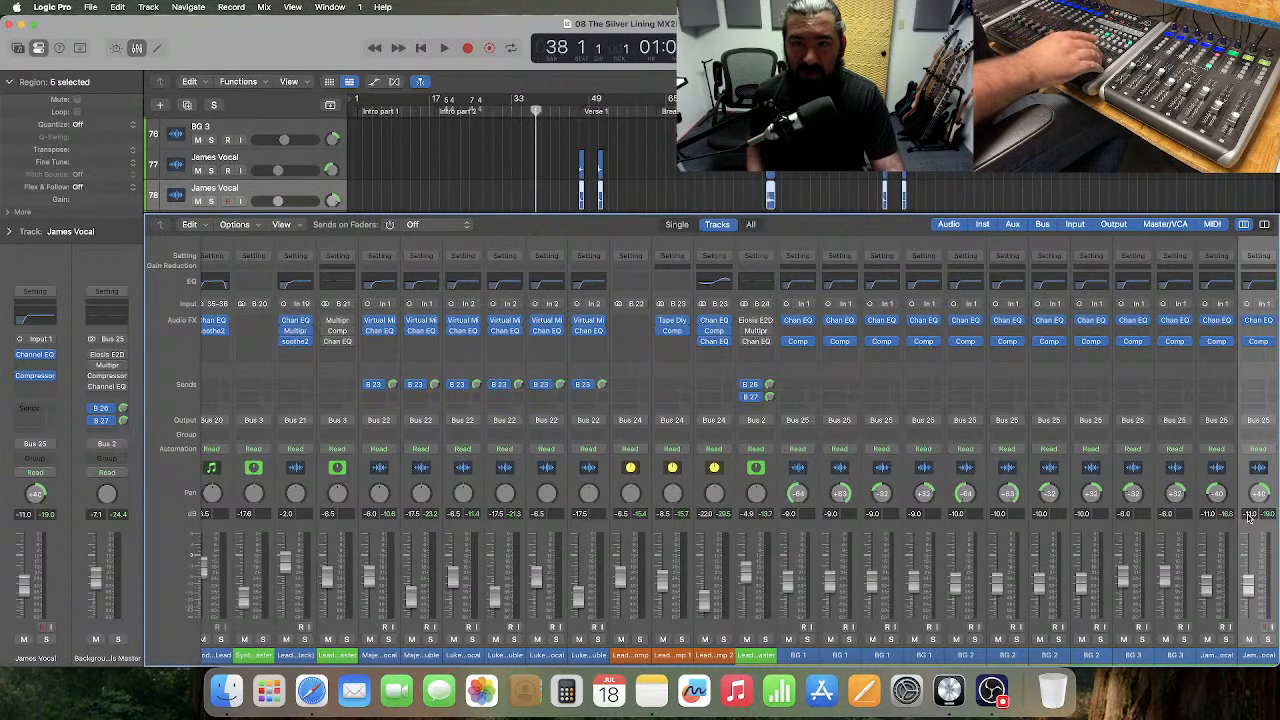
{"action": "key", "text": "period"}
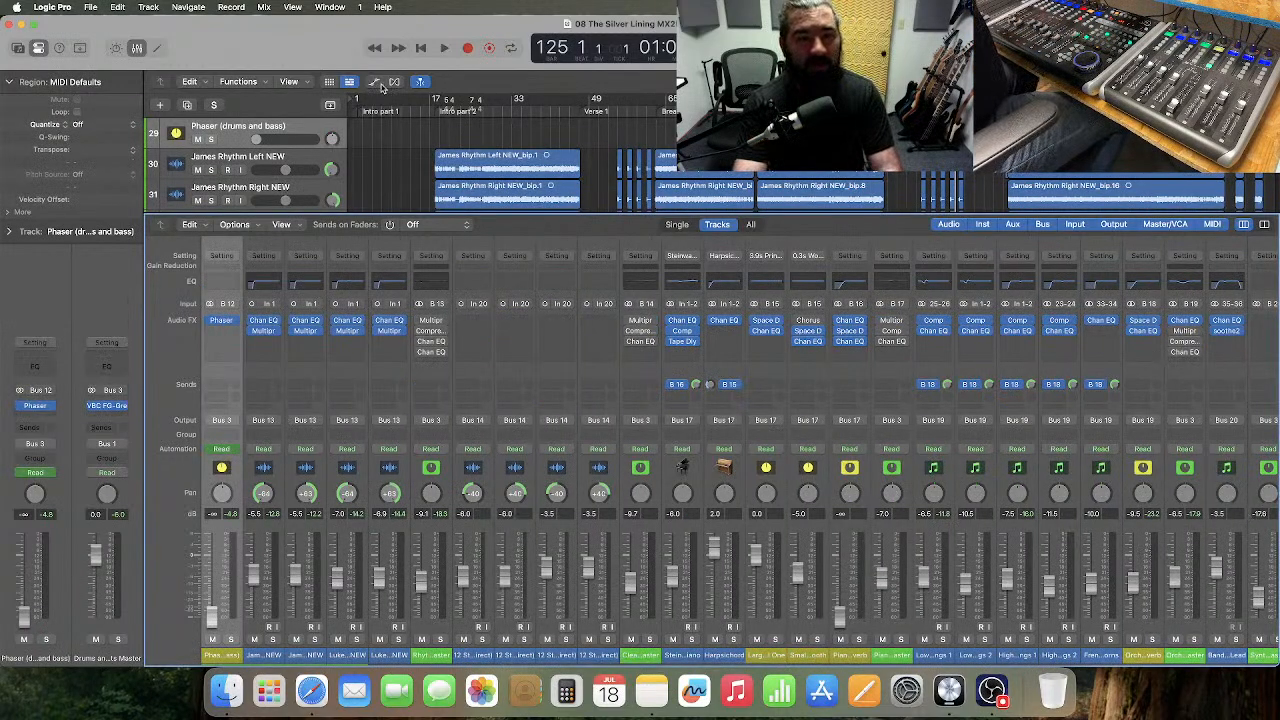
- Hide the mixer, show track automation, and enlarge the Phaser (drums and bass) lane around the raised volume section after bar 125
{"action": "left_click", "coordinate": [138, 48]}
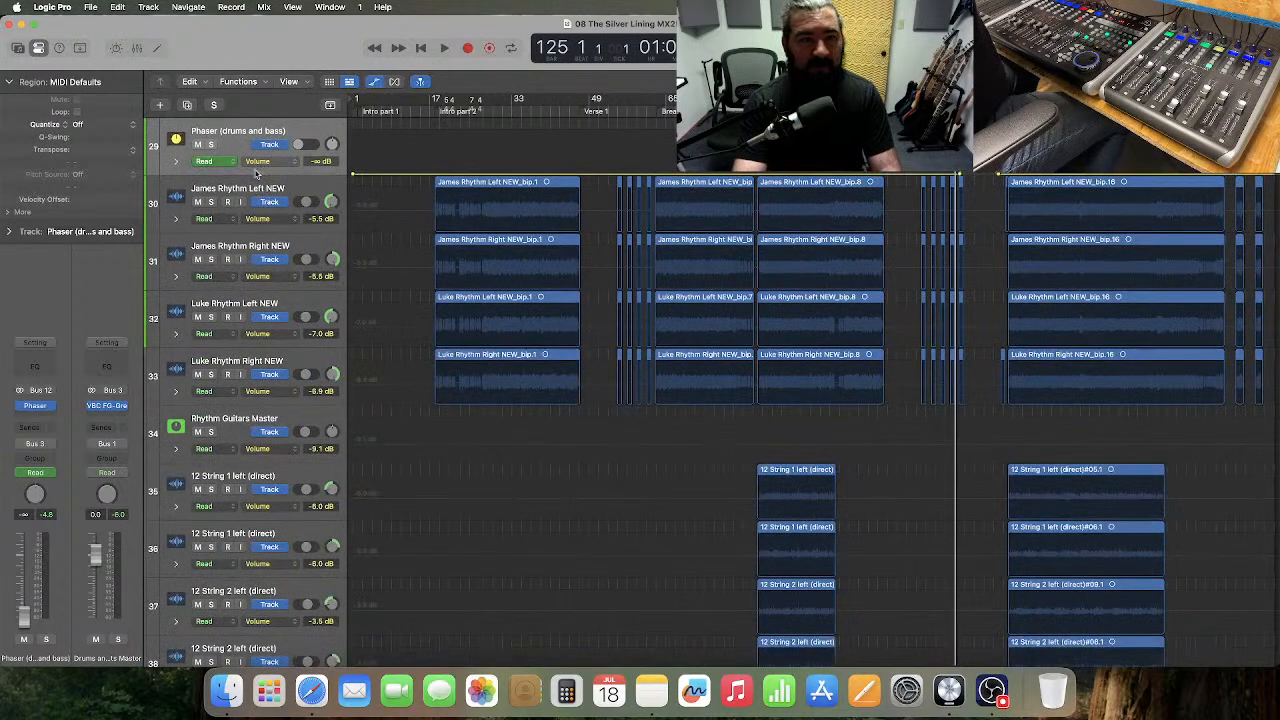
{"action": "left_click_drag", "start_coordinate": [252, 172], "coordinate": [284, 342]}
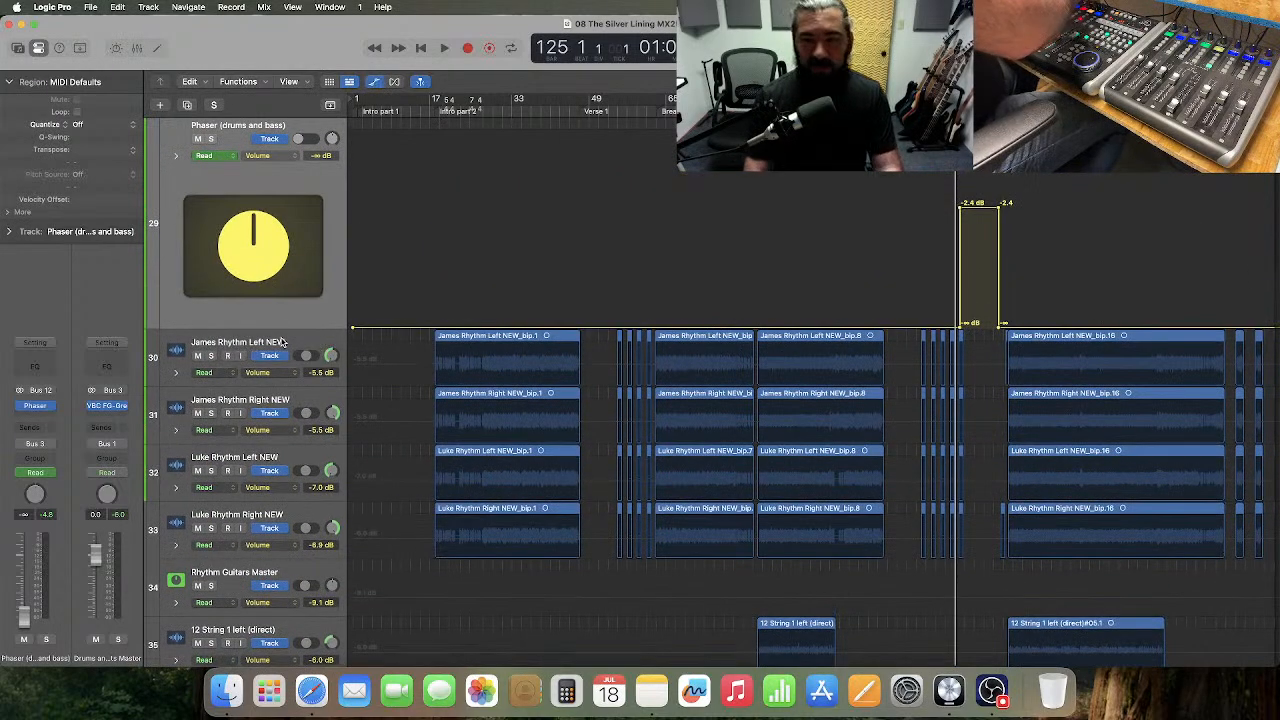
{"action": "key", "text": "super+Right"}
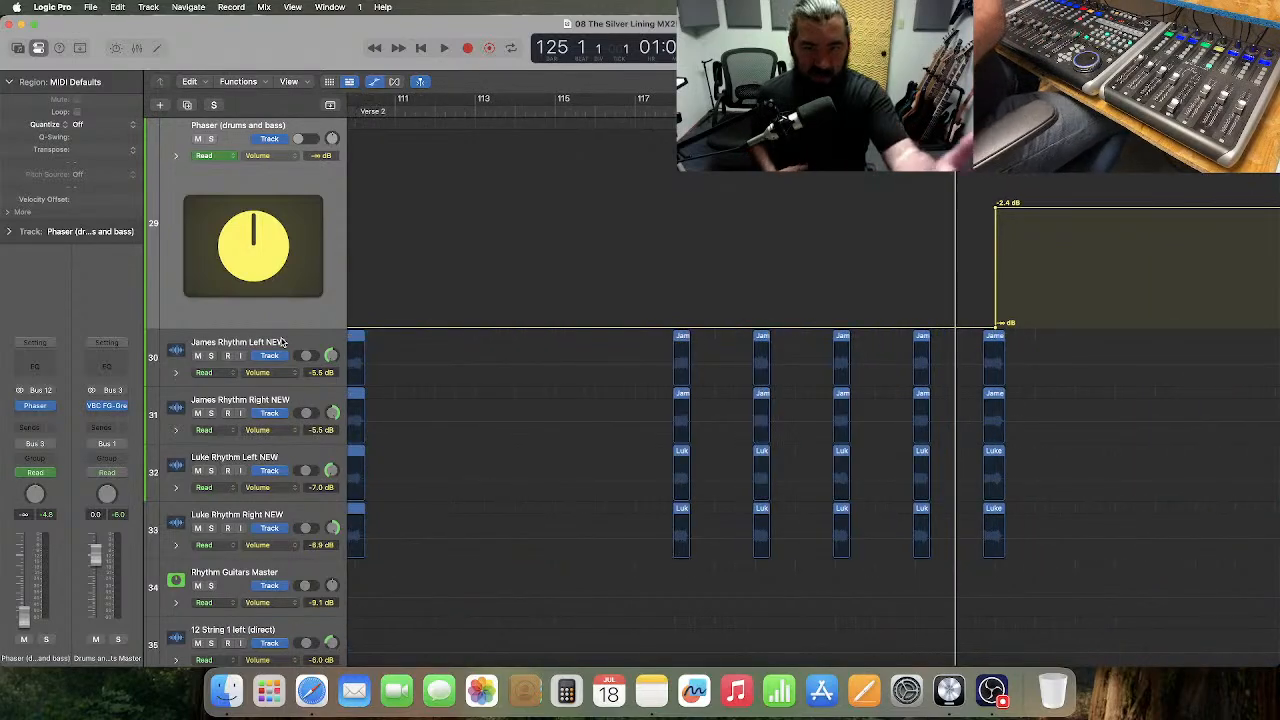
{"action": "scroll", "coordinate": [725, 258], "scroll_direction": "right", "scroll_amount": 5}
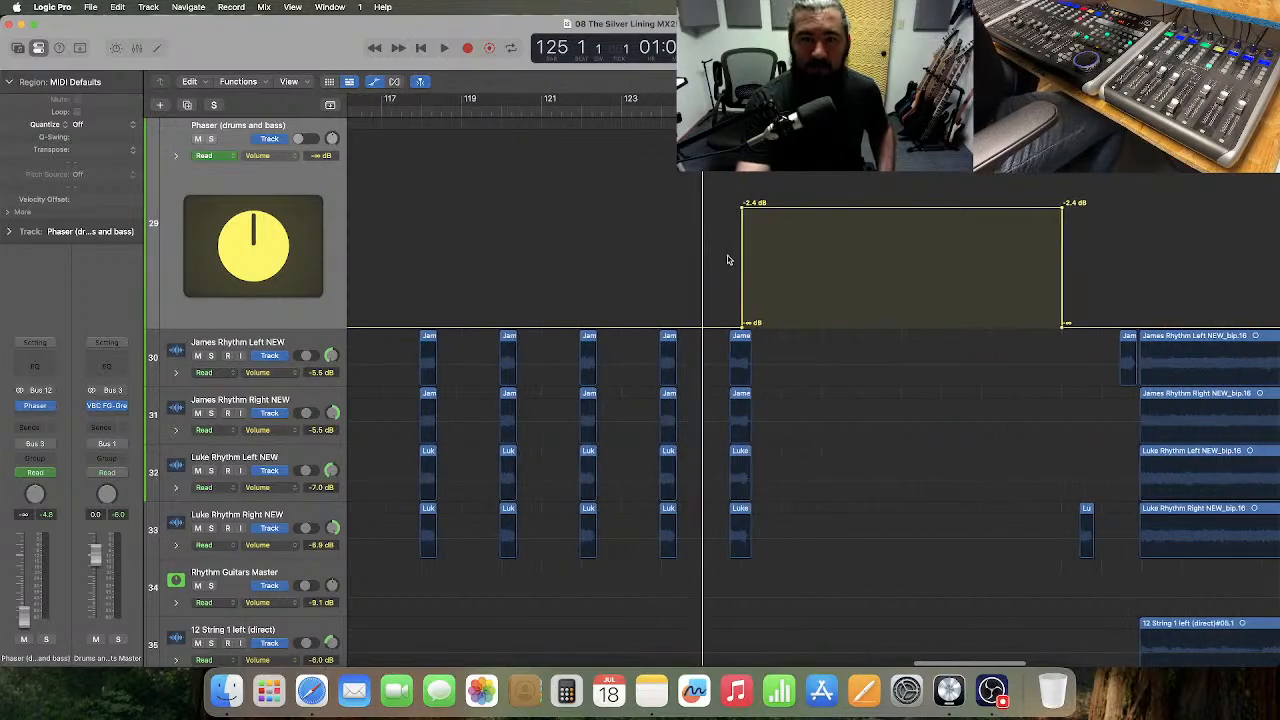
{"action": "scroll", "coordinate": [860, 208], "scroll_direction": "right", "scroll_amount": 3}
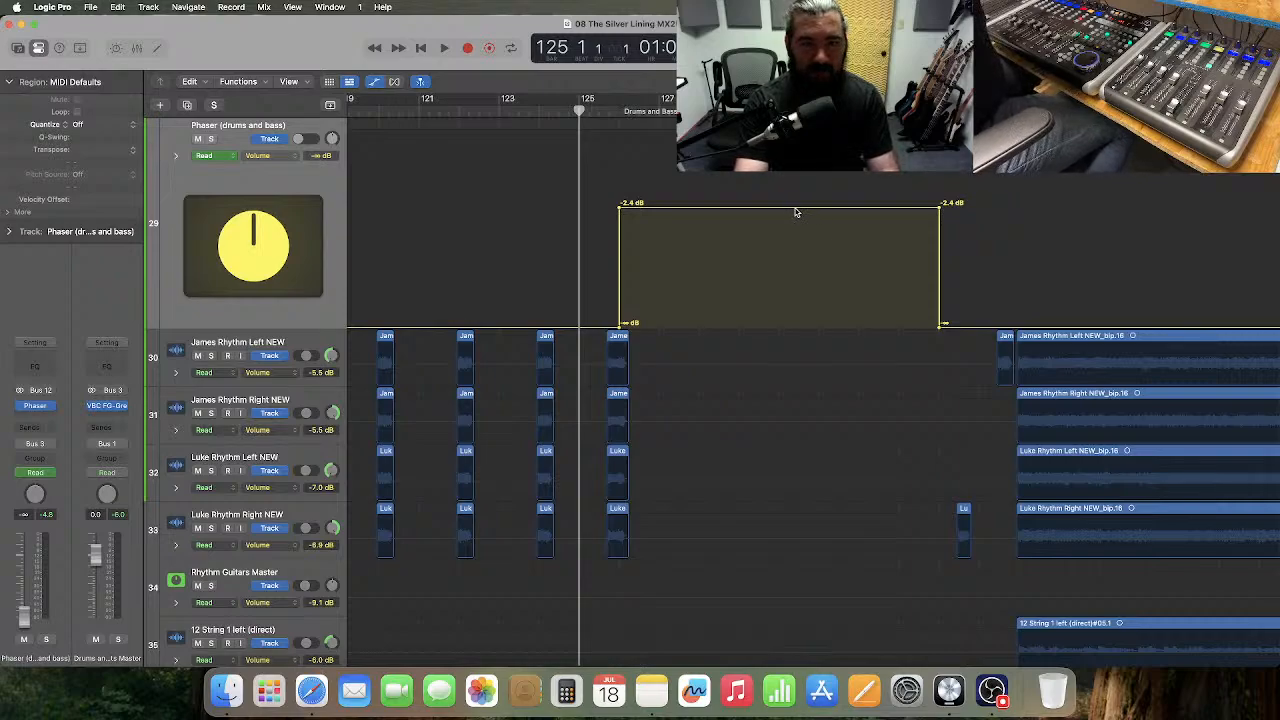
- Play the section and lower the raised part of the Phaser volume automation to -7.0 dB
{"action": "key", "text": "space"}
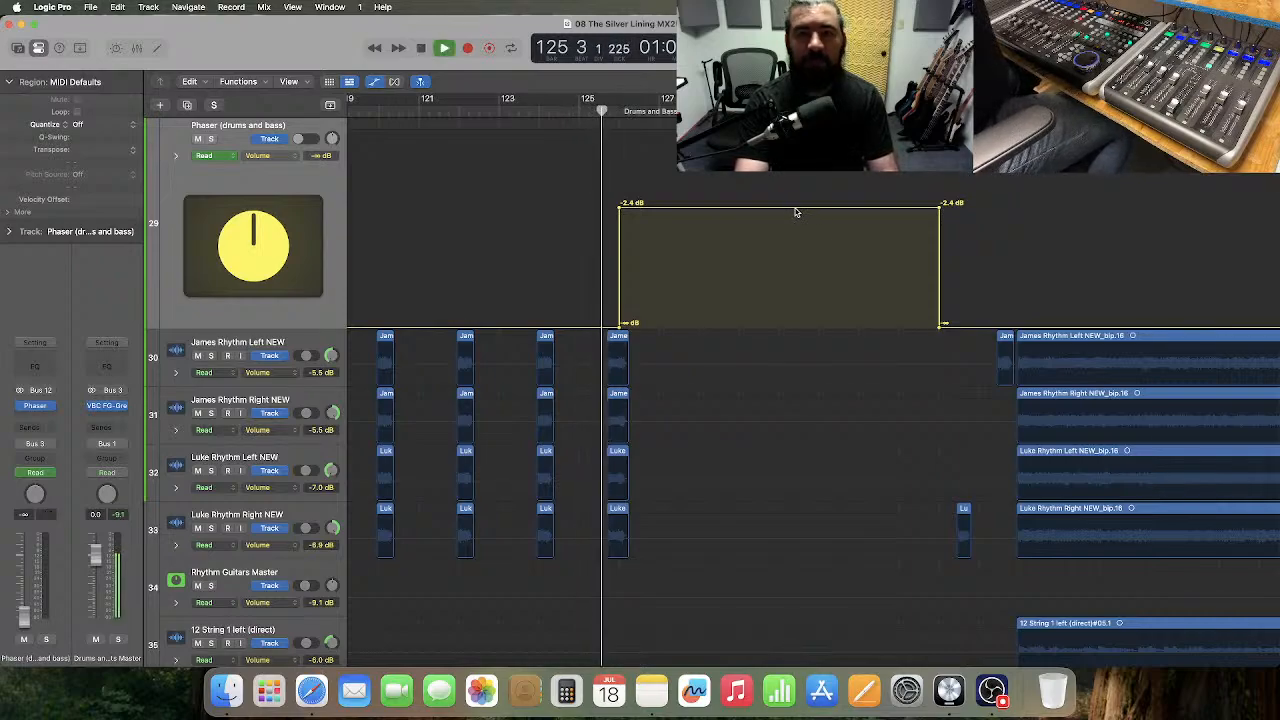
{"action": "left_click_drag", "start_coordinate": [797, 212], "coordinate": [799, 232]}
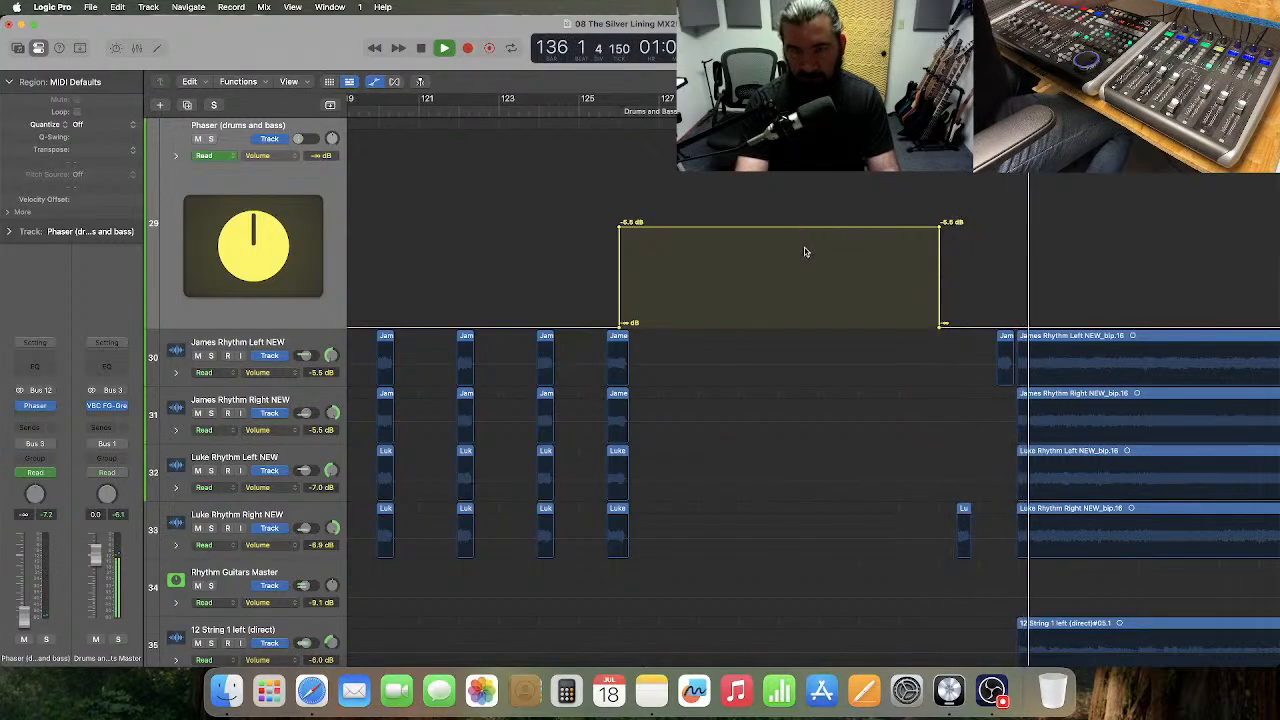
{"action": "left_click_drag", "start_coordinate": [800, 243], "coordinate": [800, 253]}
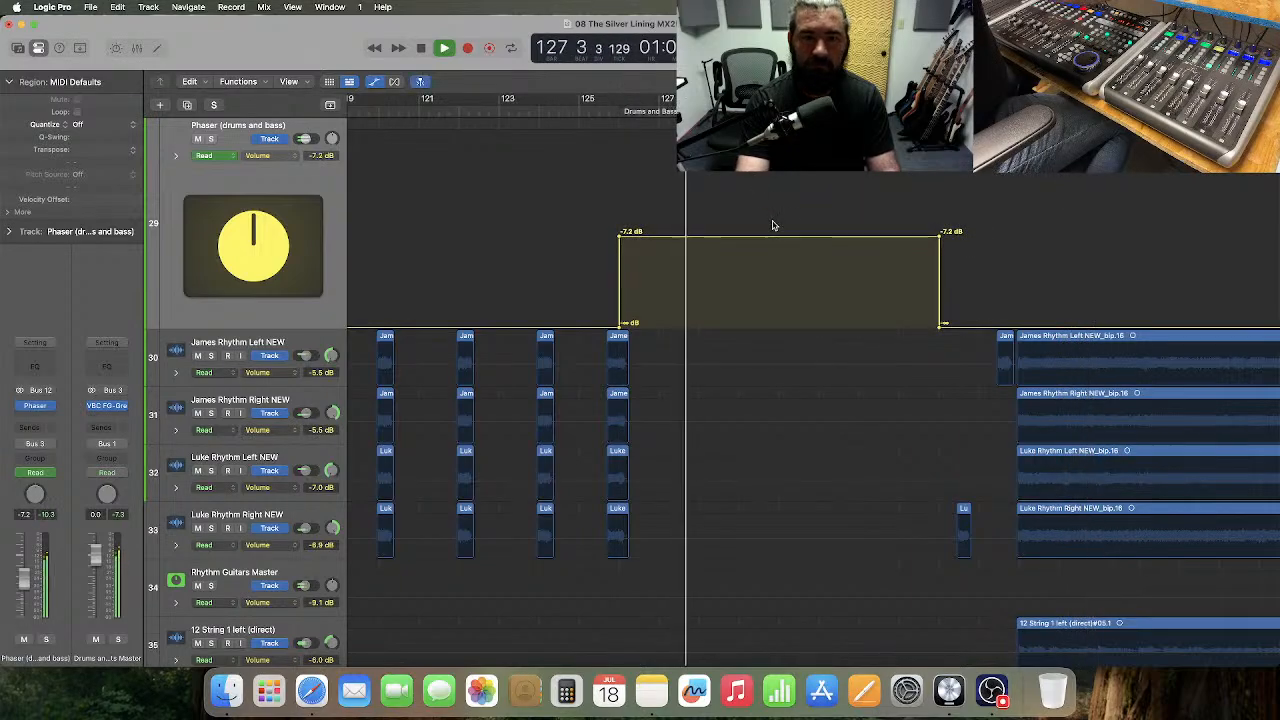
{"action": "left_click_drag", "start_coordinate": [771, 241], "coordinate": [771, 240]}
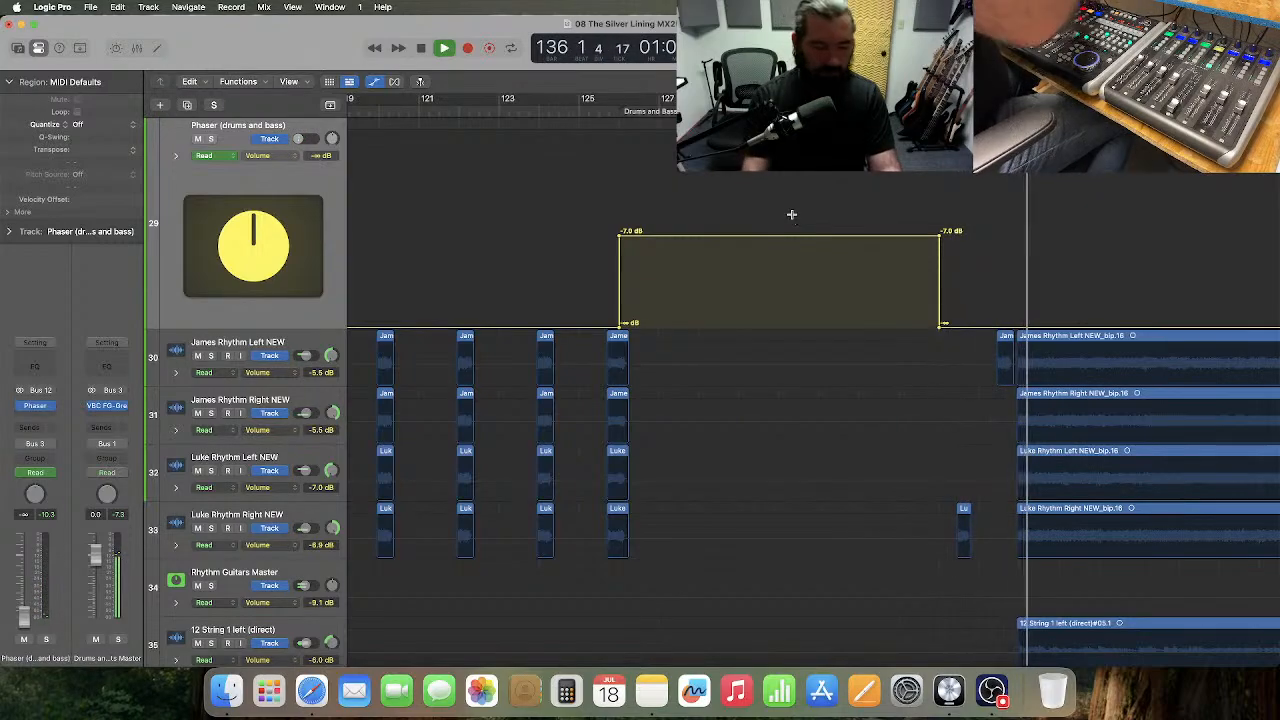
- Zoom the arrangement back out, hide the automation lanes, and select the Steinway Grand Piano track
{"action": "key", "text": "super+Left"}
{"action": "key", "text": "super+Left"}
{"action": "key", "text": "super+Left"}
{"action": "key", "text": "super+Left"}
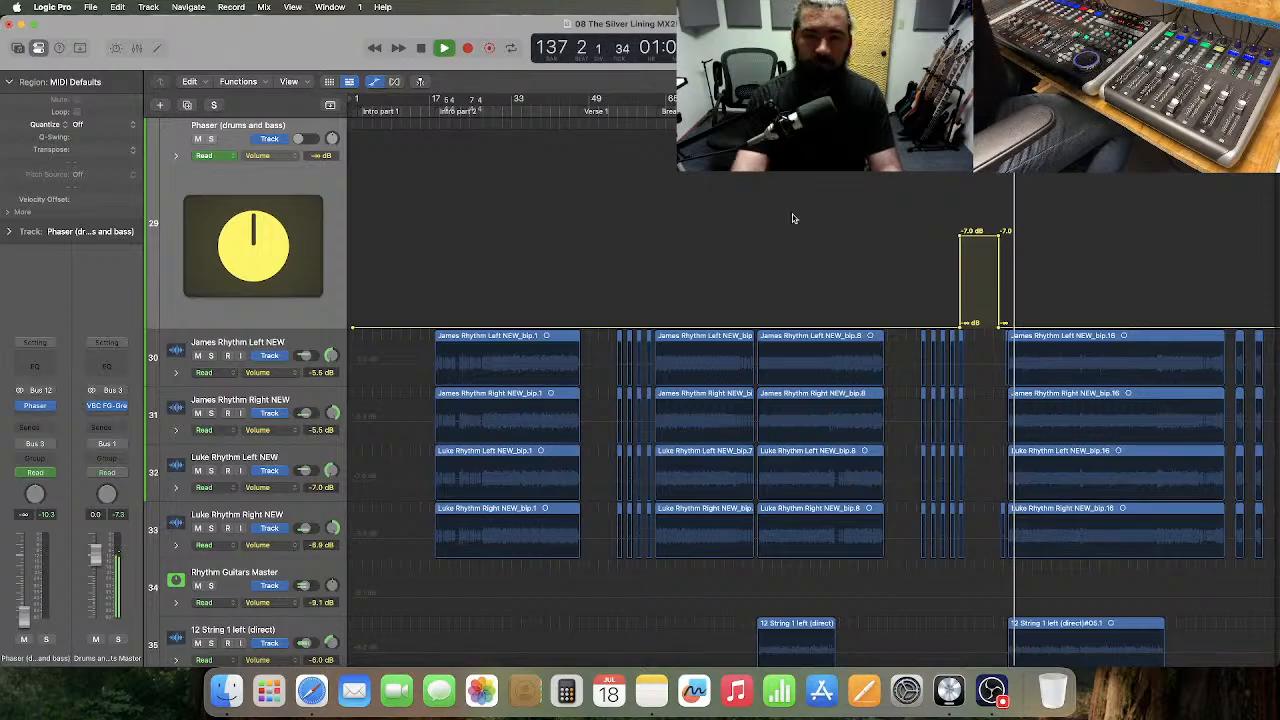
{"action": "key", "text": "super+Up"}
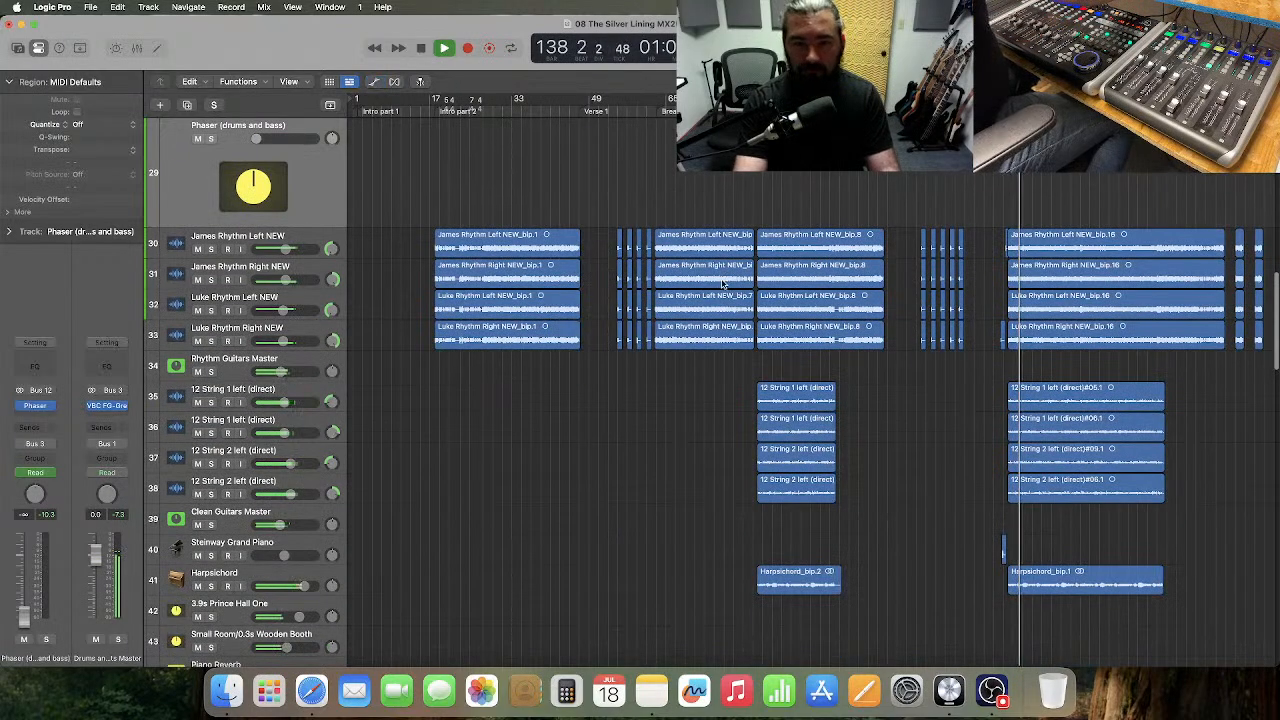
{"action": "scroll", "coordinate": [722, 284], "scroll_direction": "down", "scroll_amount": 1}
{"action": "scroll", "coordinate": [722, 284], "scroll_direction": "down", "scroll_amount": 2}
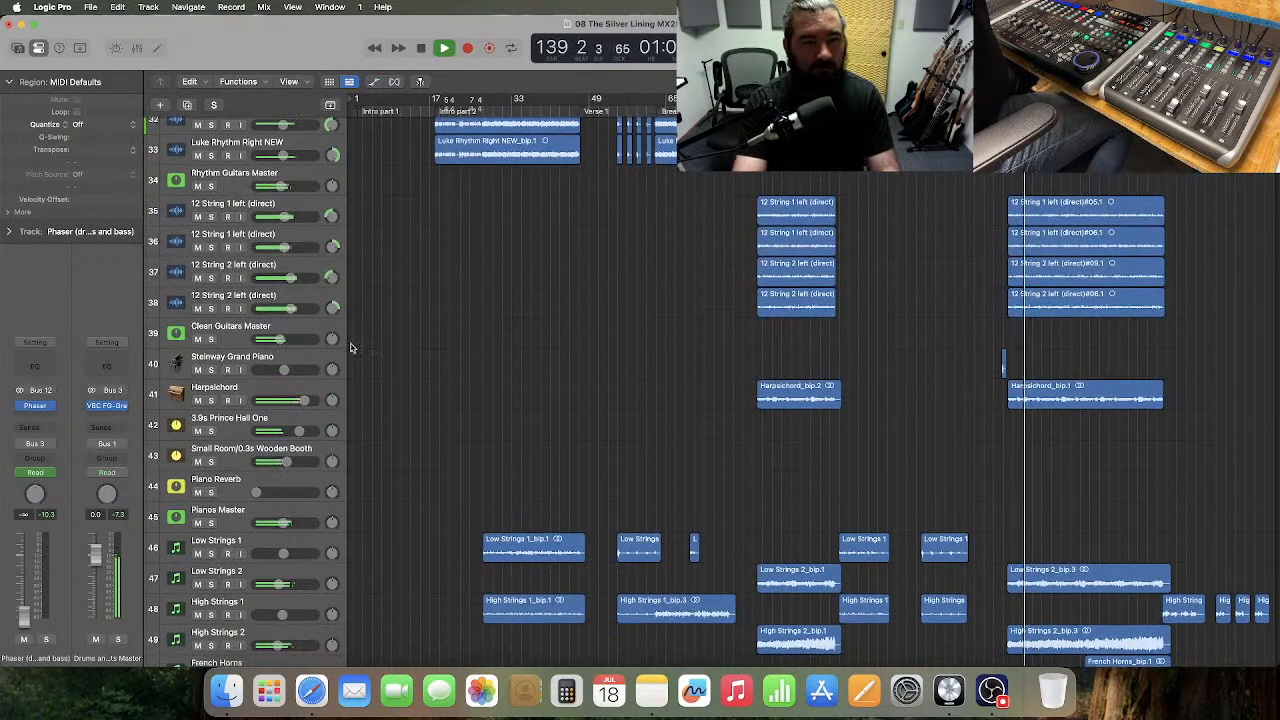
{"action": "left_click", "coordinate": [318, 362]}
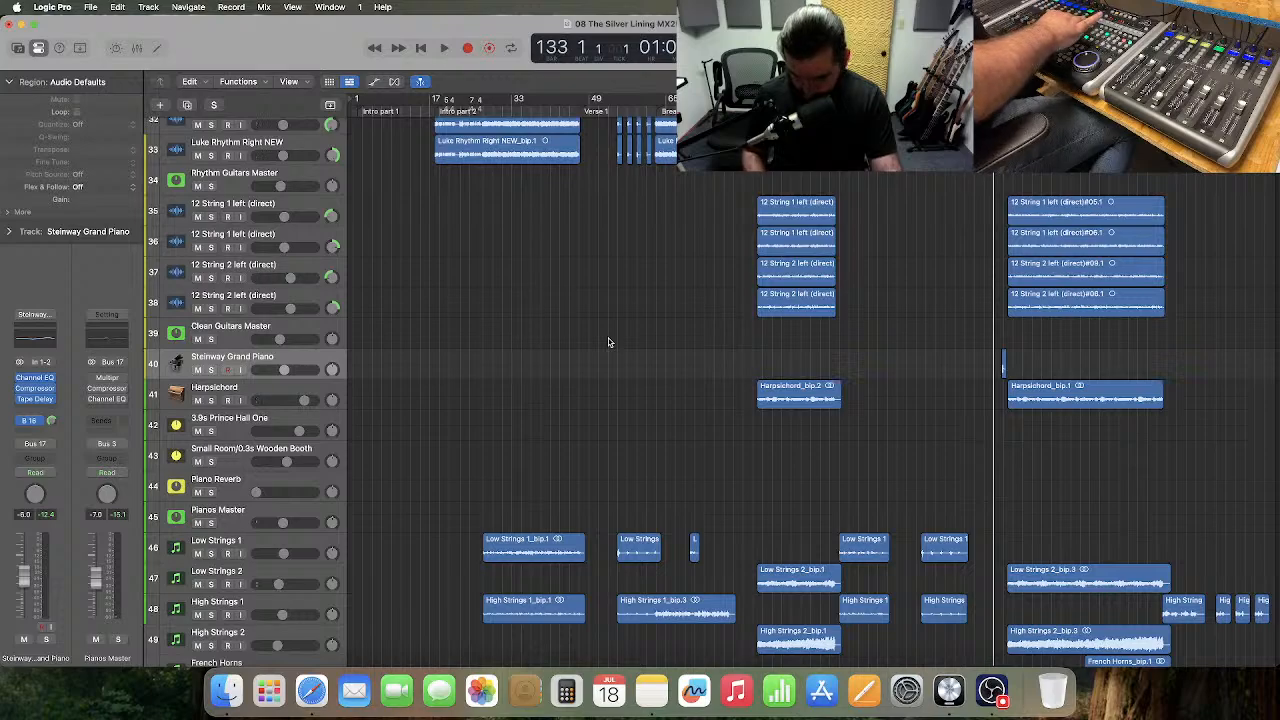
- Audition the piano part from bar 133, lower the Steinway Grand Piano volume to -9.5 dB, replay it and return to the start
{"action": "key", "text": "space"}
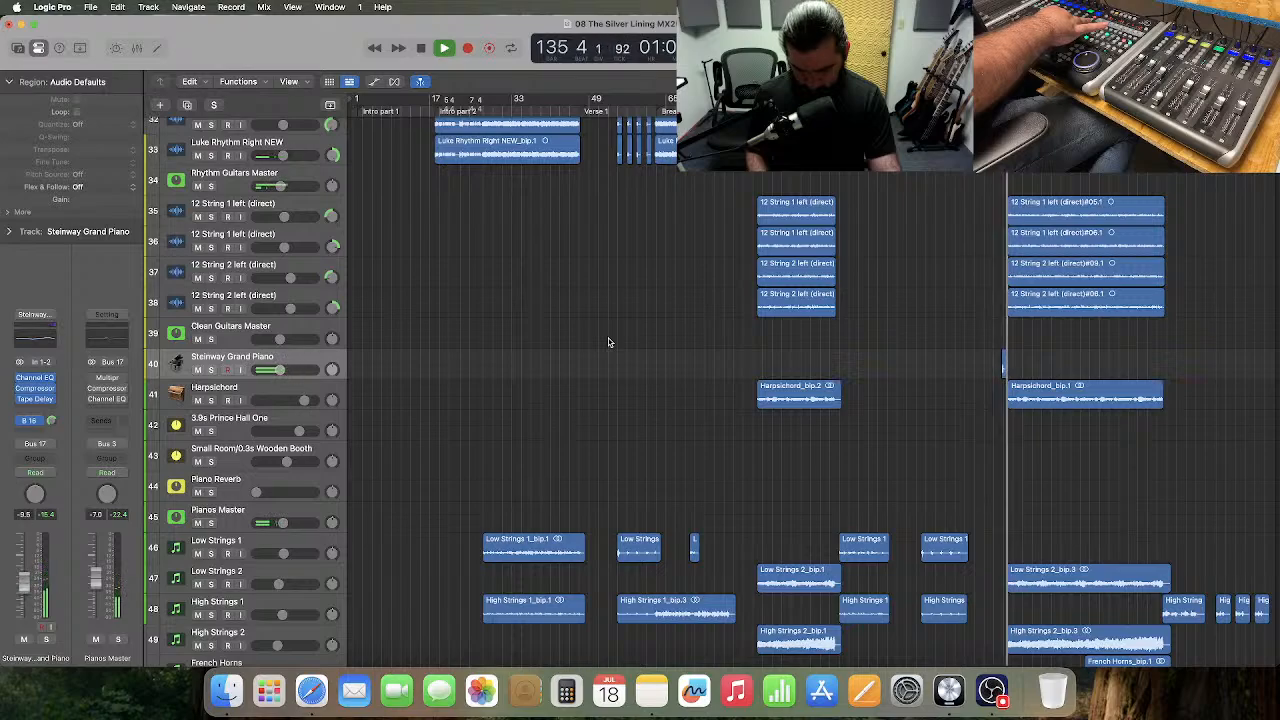
{"action": "key", "text": "space"}
{"action": "key", "text": "comma"}
{"action": "key", "text": "comma"}
{"action": "key", "text": "comma"}
{"action": "key", "text": "comma"}
{"action": "key", "text": "space"}
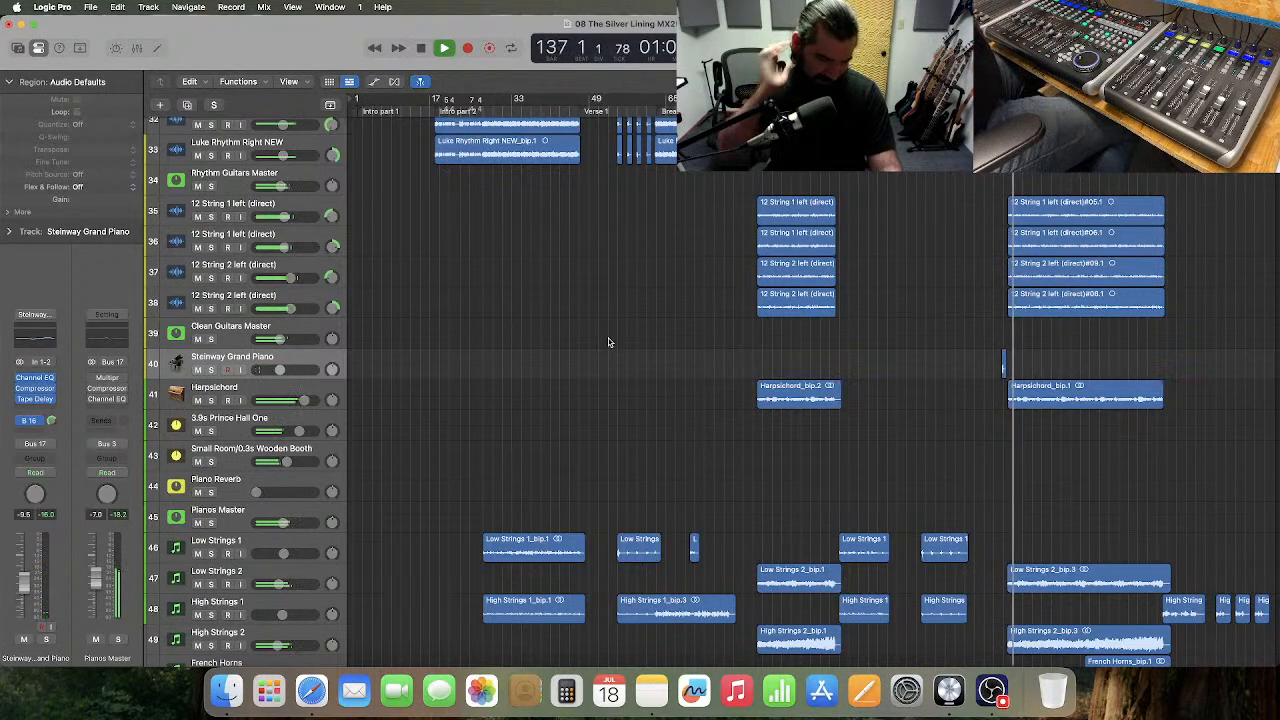
{"action": "key", "text": "space"}
{"action": "key", "text": "Return"}
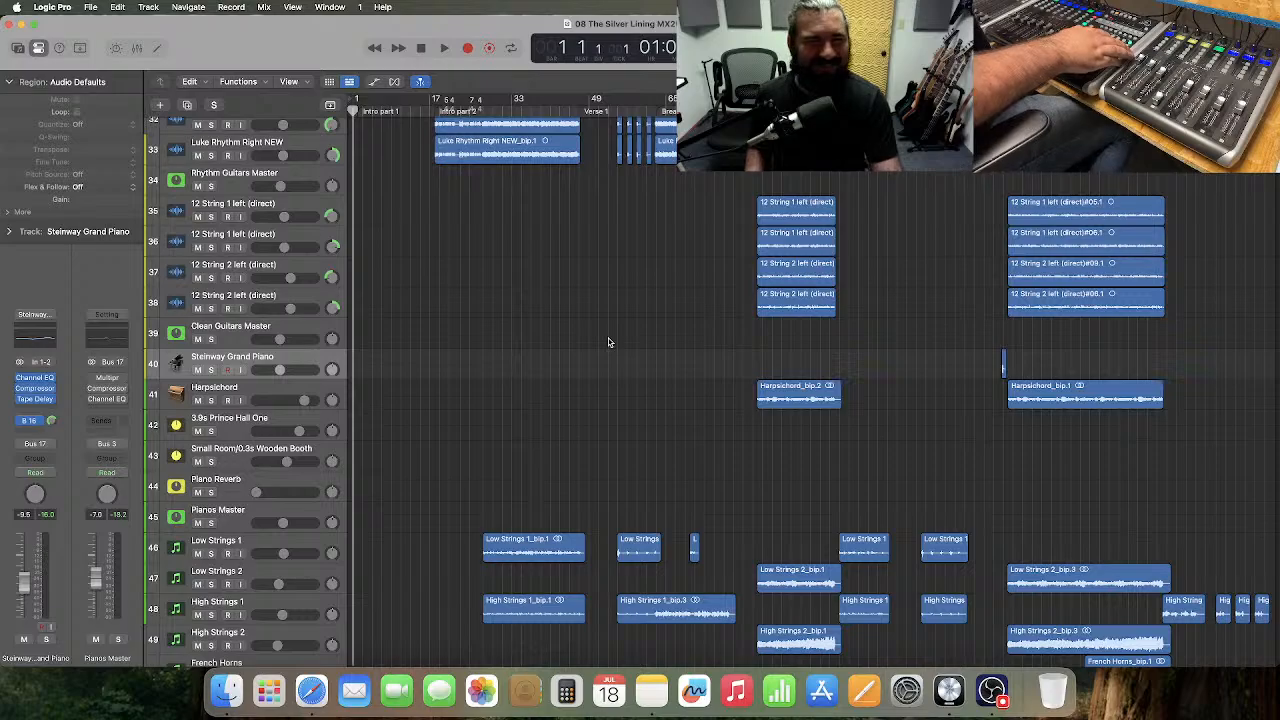
- Open the mixer and review the channel strips and sends out to the Premaster and Stereo Out
{"action": "scroll", "coordinate": [607, 306], "scroll_direction": "down", "scroll_amount": 10}
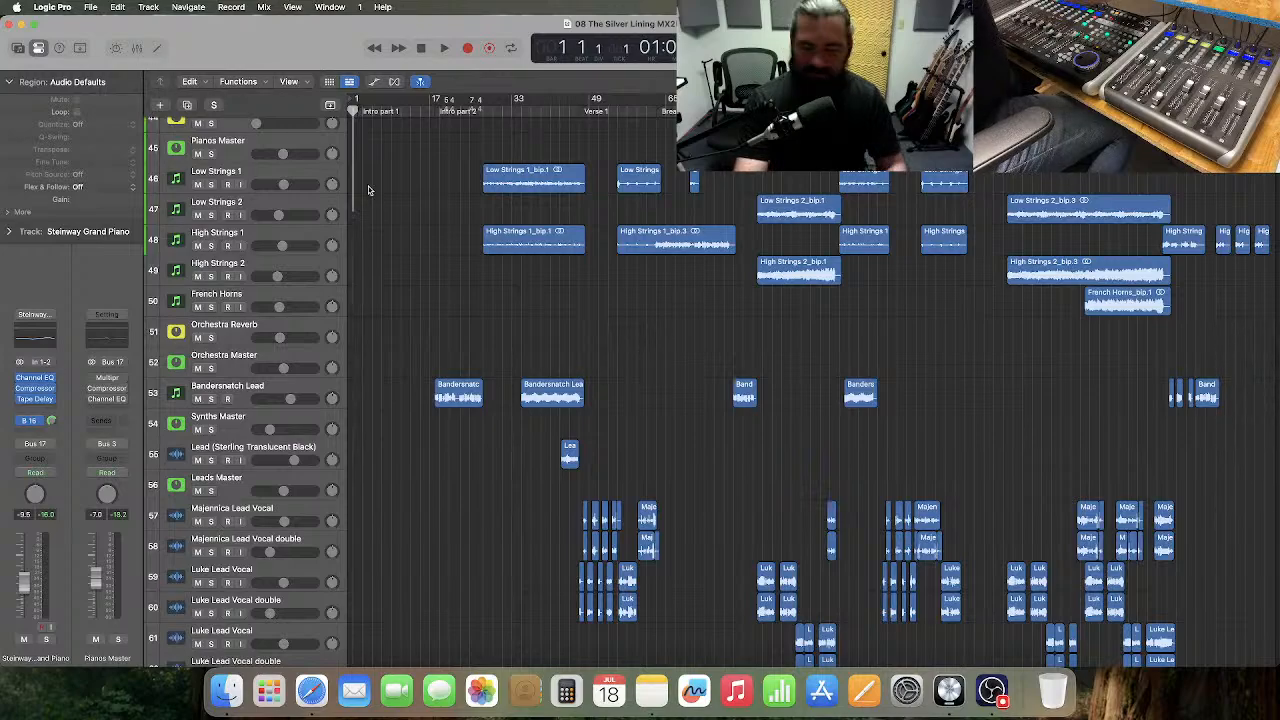
{"action": "key", "text": "x"}
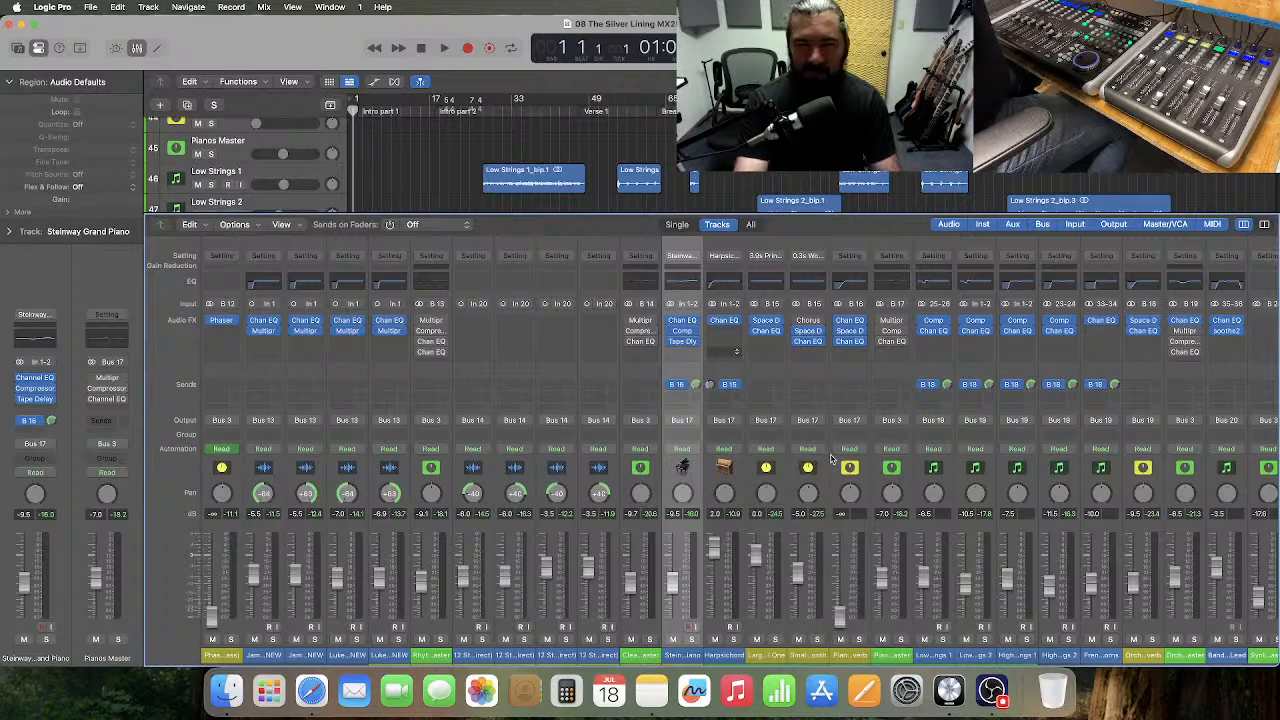
{"action": "scroll", "coordinate": [830, 460], "scroll_direction": "right", "scroll_amount": 10}
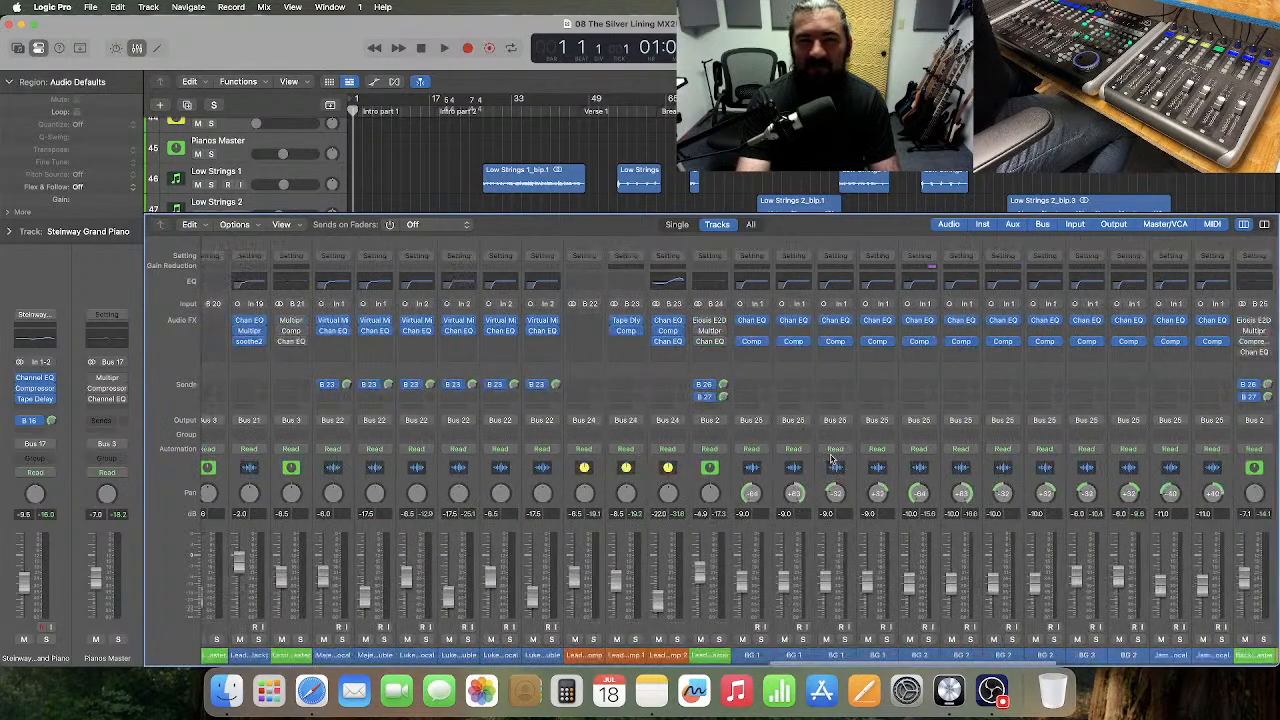
{"action": "scroll", "coordinate": [830, 460], "scroll_direction": "right", "scroll_amount": 10}
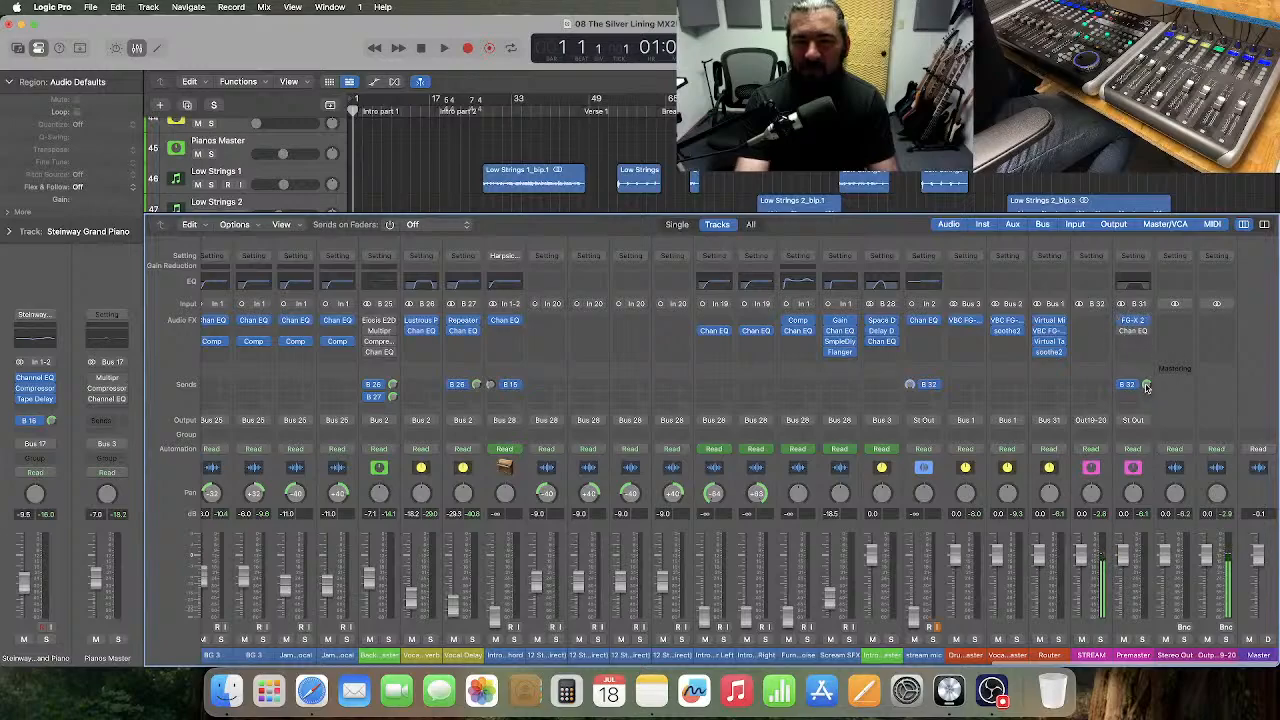
{"action": "mouse_move", "coordinate": [1147, 387]}
{"action": "left_click_drag", "start_coordinate": [1147, 369], "coordinate": [1147, 380]}
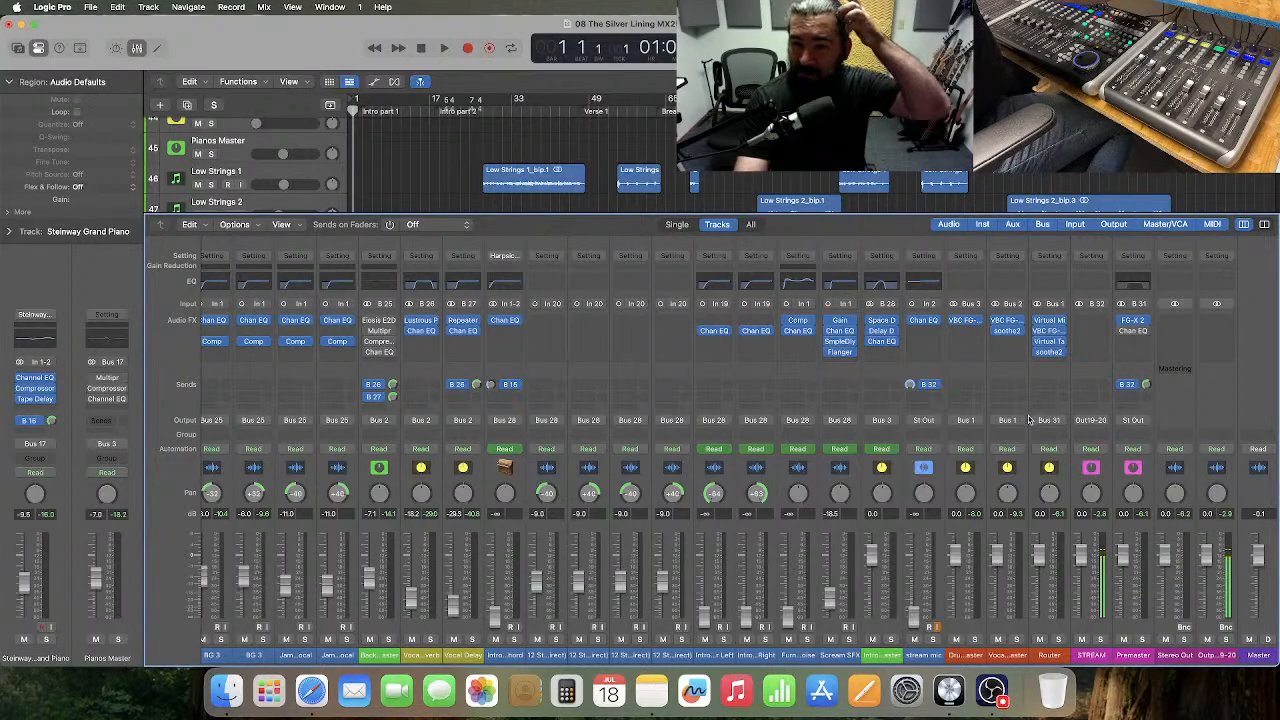
{"action": "scroll", "coordinate": [1028, 420], "scroll_direction": "left", "scroll_amount": 15}
{"action": "scroll", "coordinate": [1028, 420], "scroll_direction": "left", "scroll_amount": 10}
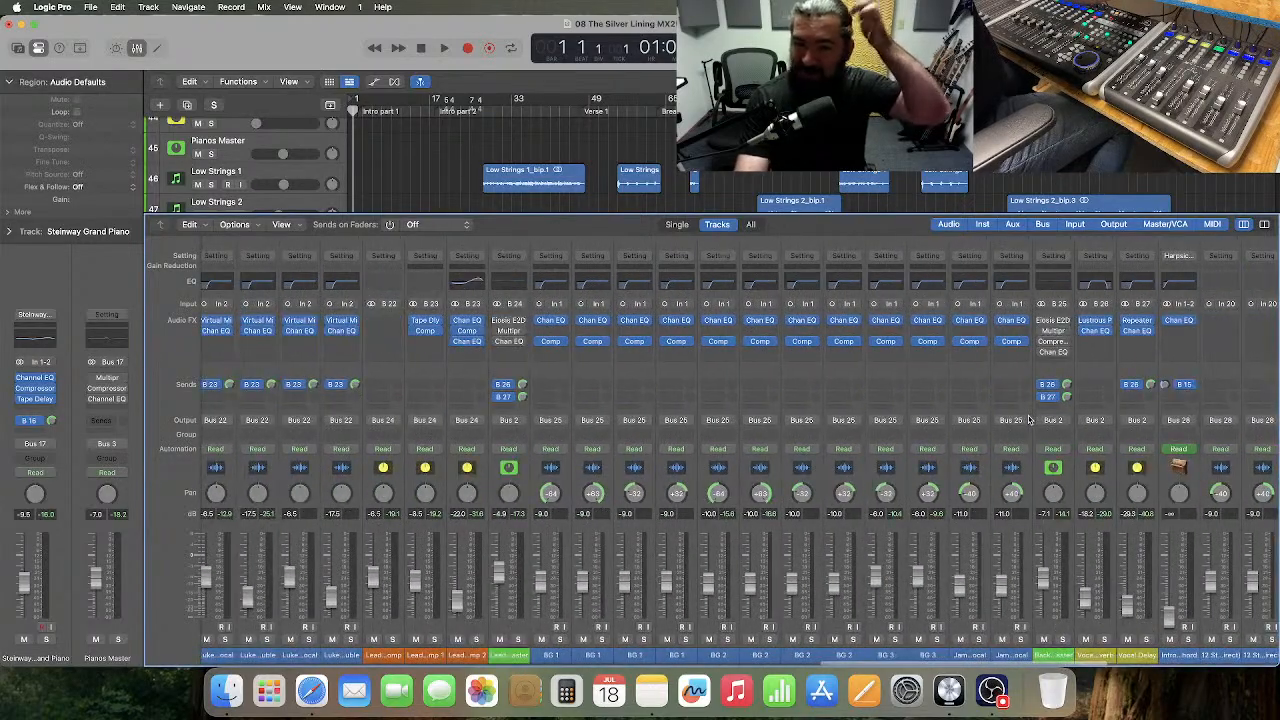
- Open the Multipressor on the Toms Master channel, place the playhead near the end of bar 46, and start playback
{"action": "scroll", "coordinate": [1028, 420], "scroll_direction": "left", "scroll_amount": 15}
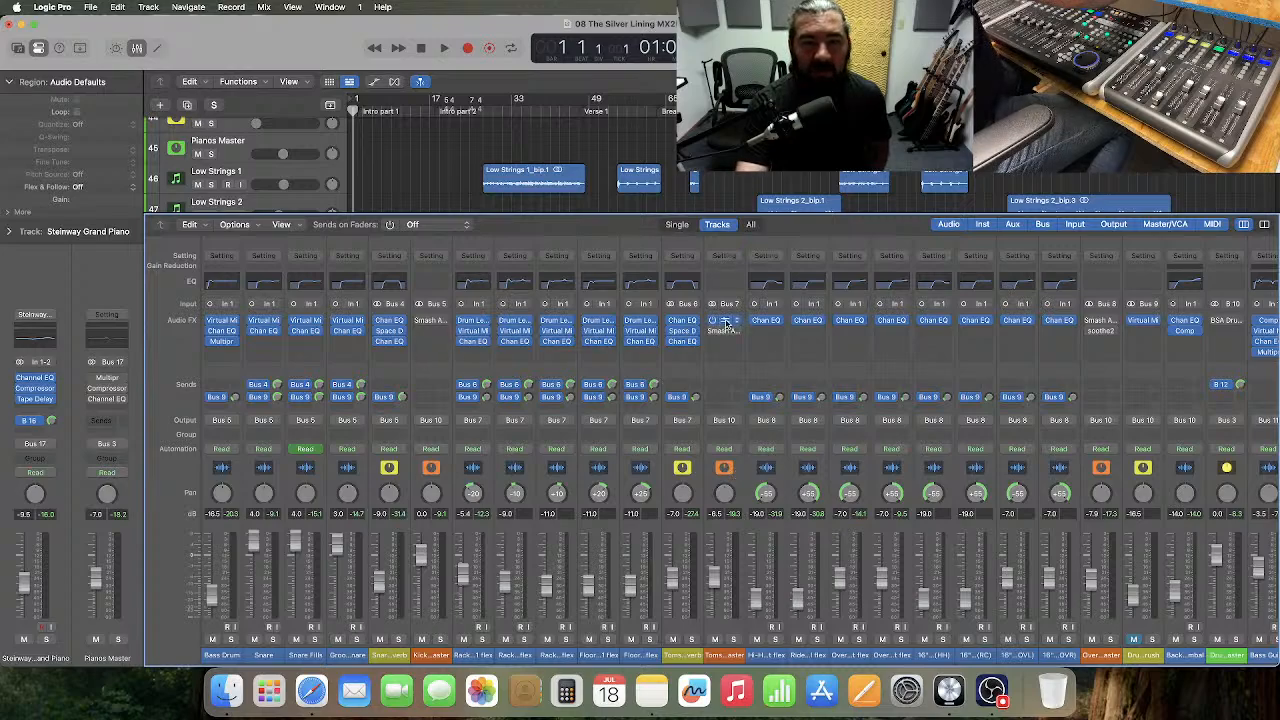
{"action": "left_click", "coordinate": [725, 323]}
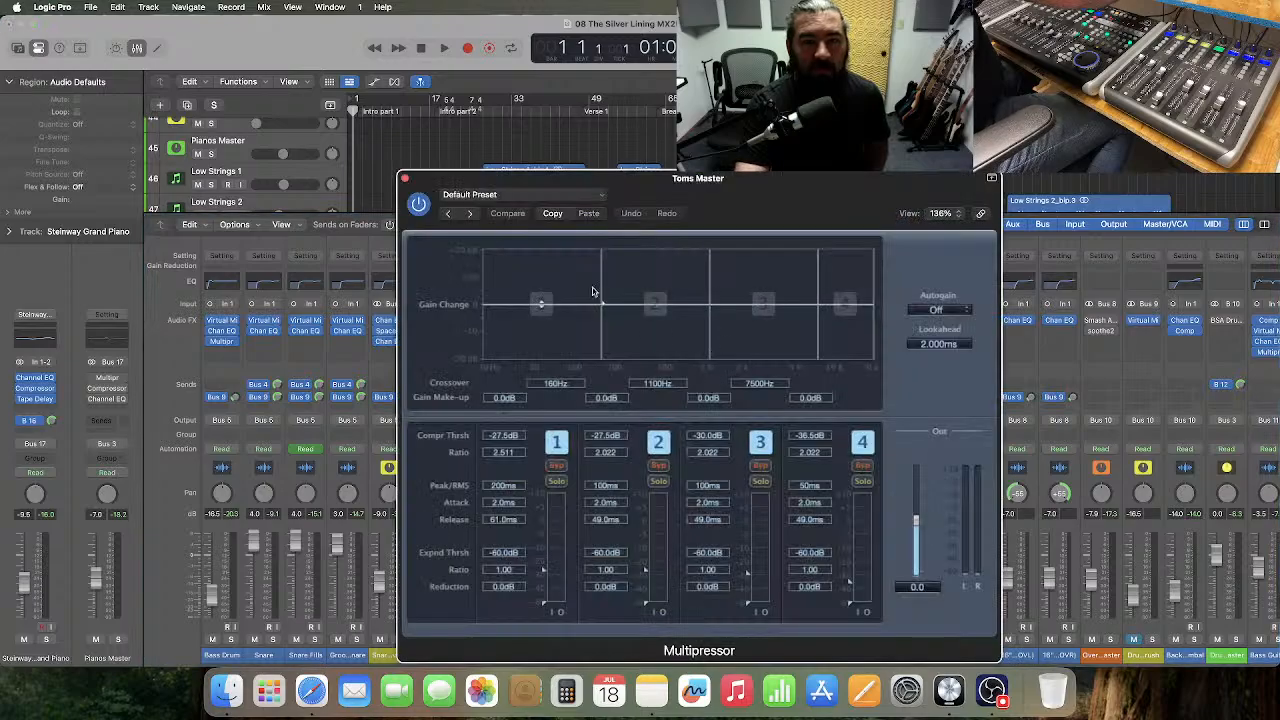
{"action": "left_click", "coordinate": [580, 114]}
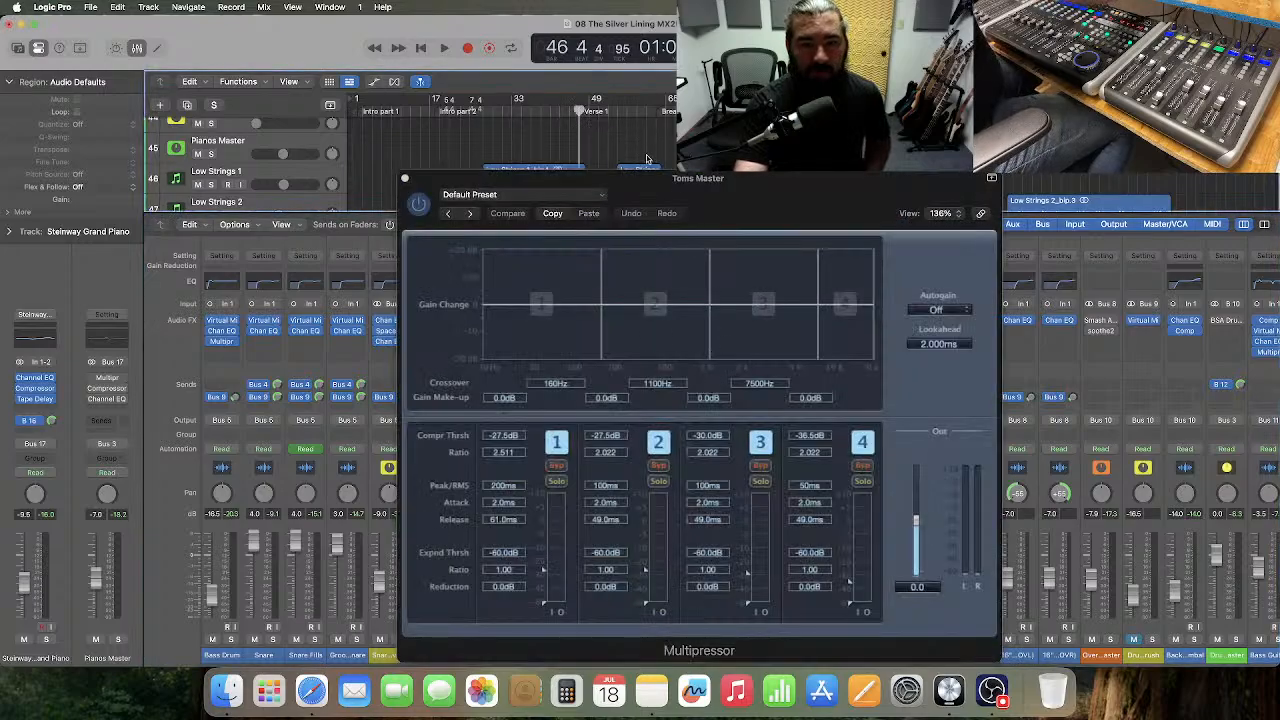
{"action": "left_click_drag", "start_coordinate": [754, 213], "coordinate": [724, 155]}
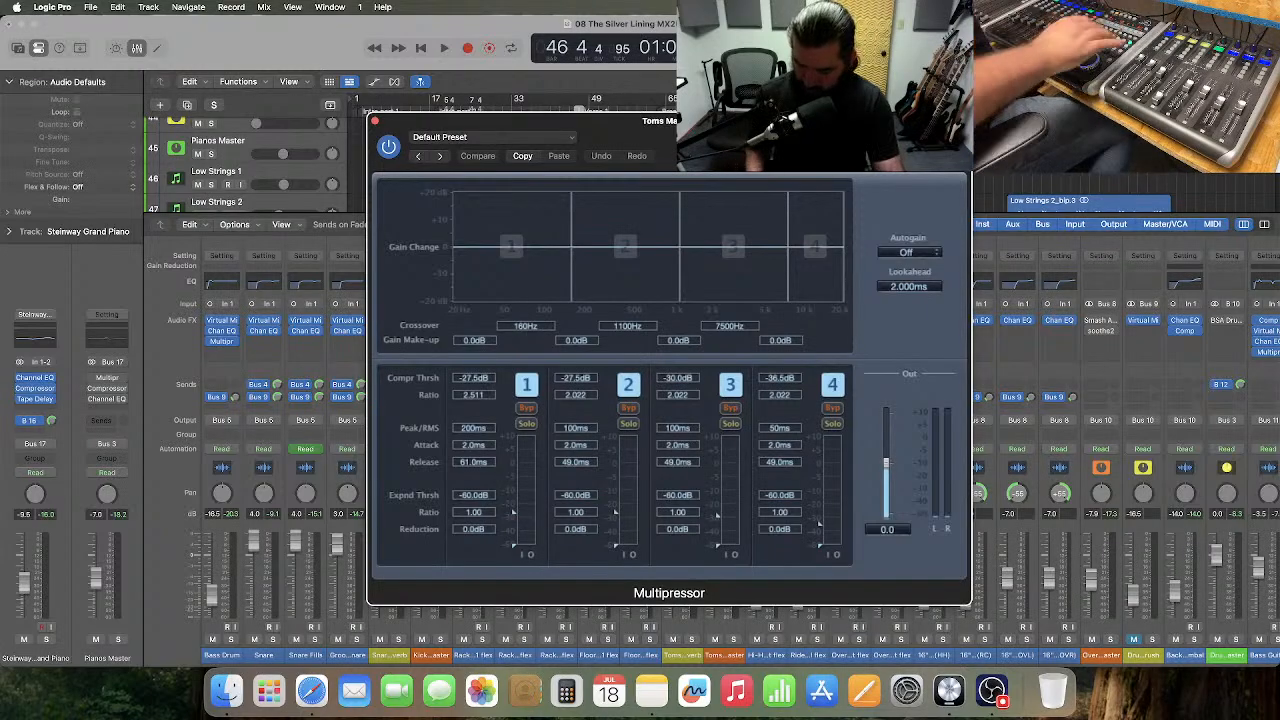
{"action": "key", "text": "space"}
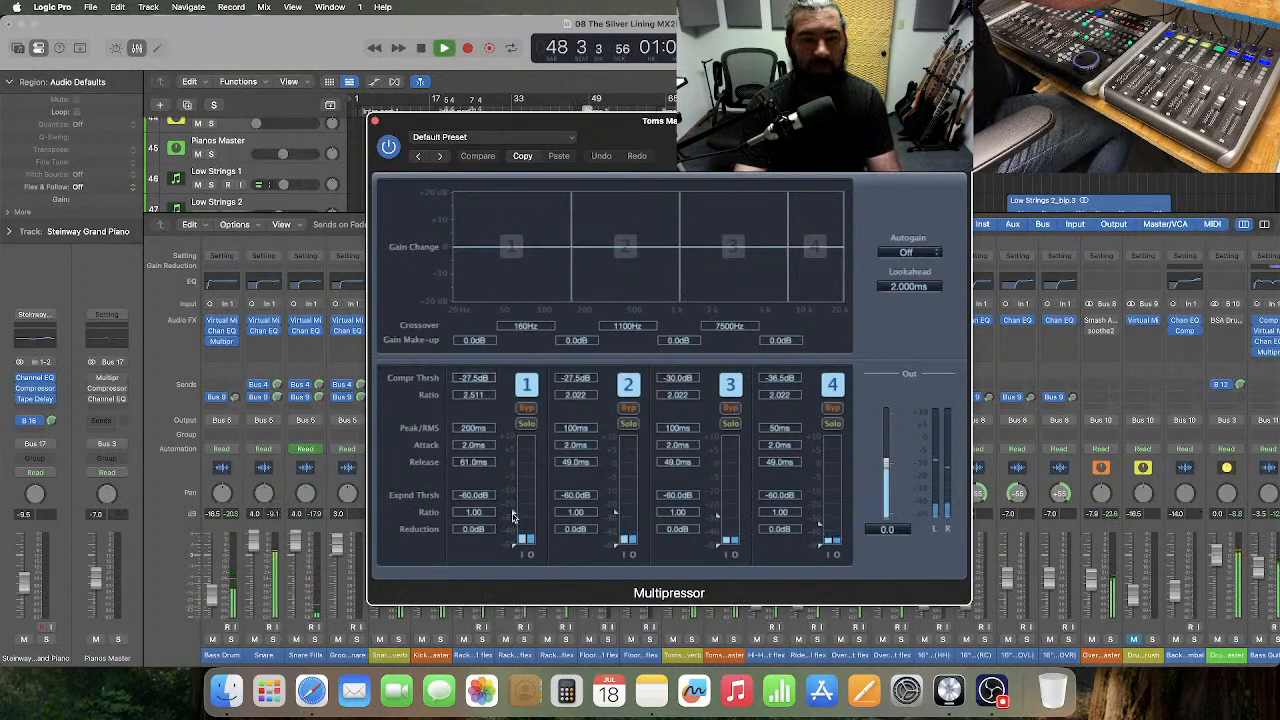
- Set the Multipressor compression thresholds for bands 1 to 4 to -28.5, -29.5, -32.0 and -38.0 dB, and close the plug-in
{"action": "left_click_drag", "start_coordinate": [524, 525], "coordinate": [525, 531]}
{"action": "left_click_drag", "start_coordinate": [617, 513], "coordinate": [617, 518]}
{"action": "left_click_drag", "start_coordinate": [716, 518], "coordinate": [716, 520]}
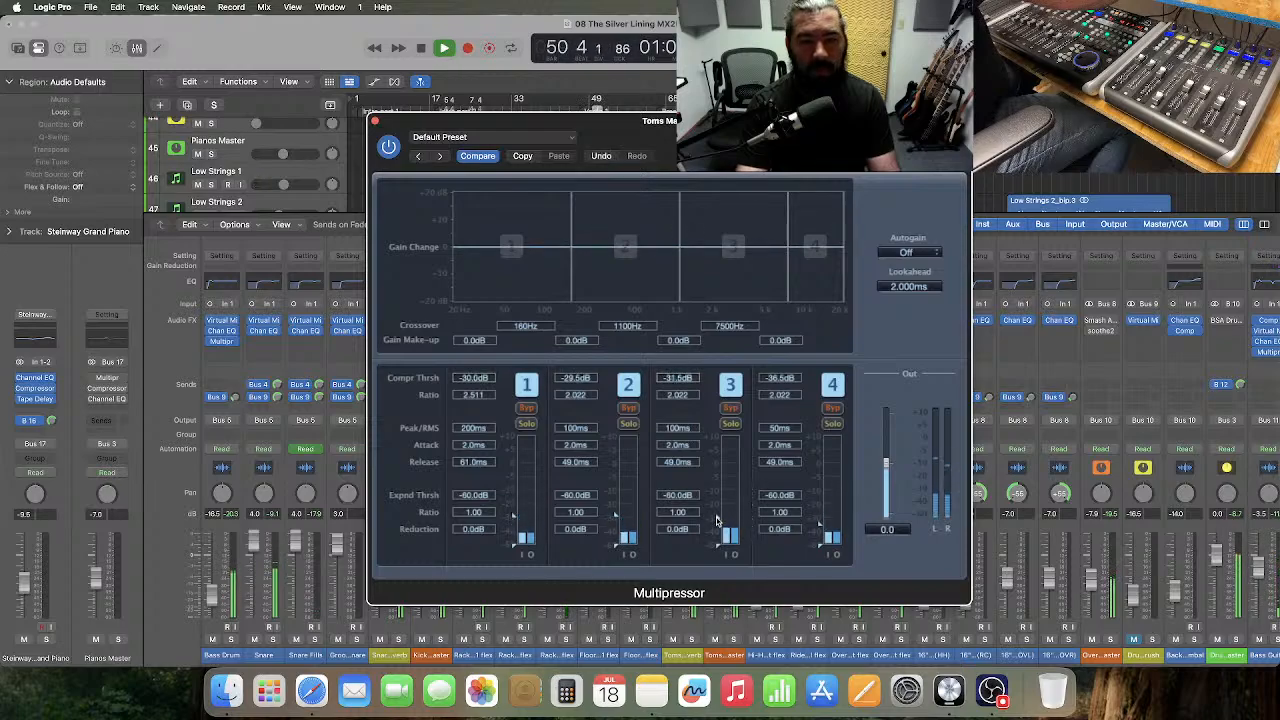
{"action": "left_click_drag", "start_coordinate": [818, 523], "coordinate": [820, 530]}
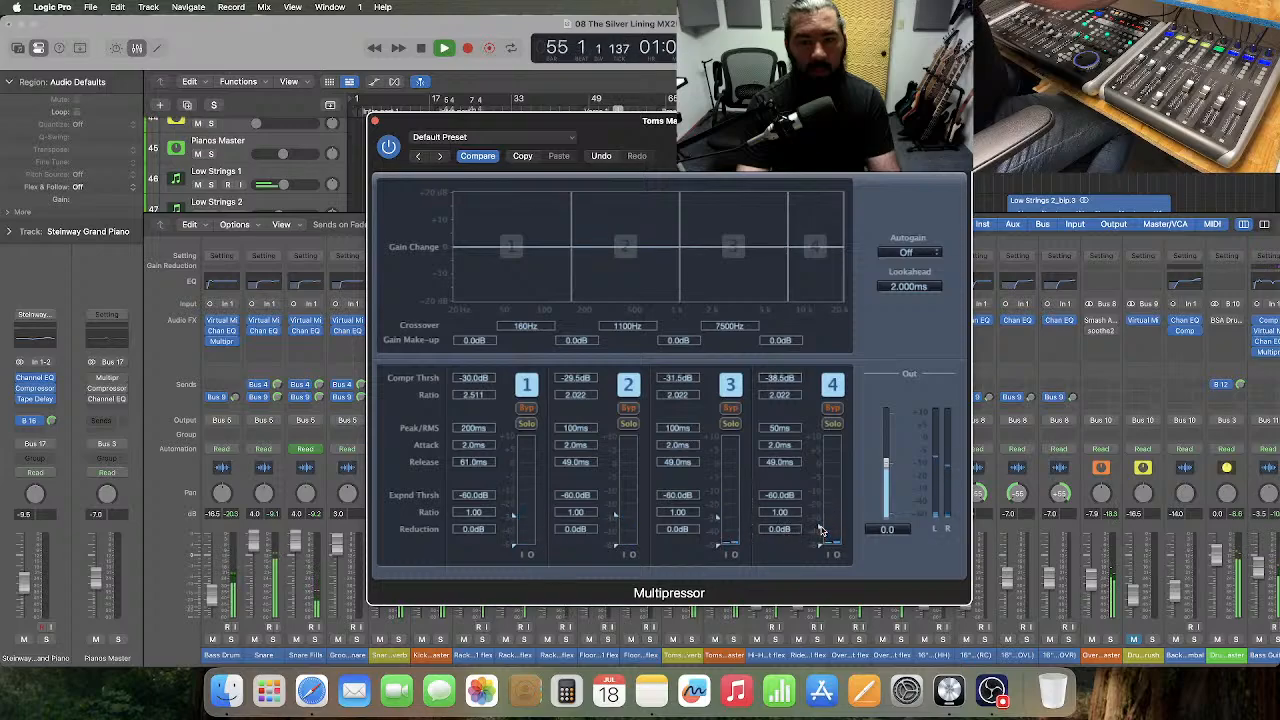
{"action": "left_click_drag", "start_coordinate": [820, 530], "coordinate": [820, 529]}
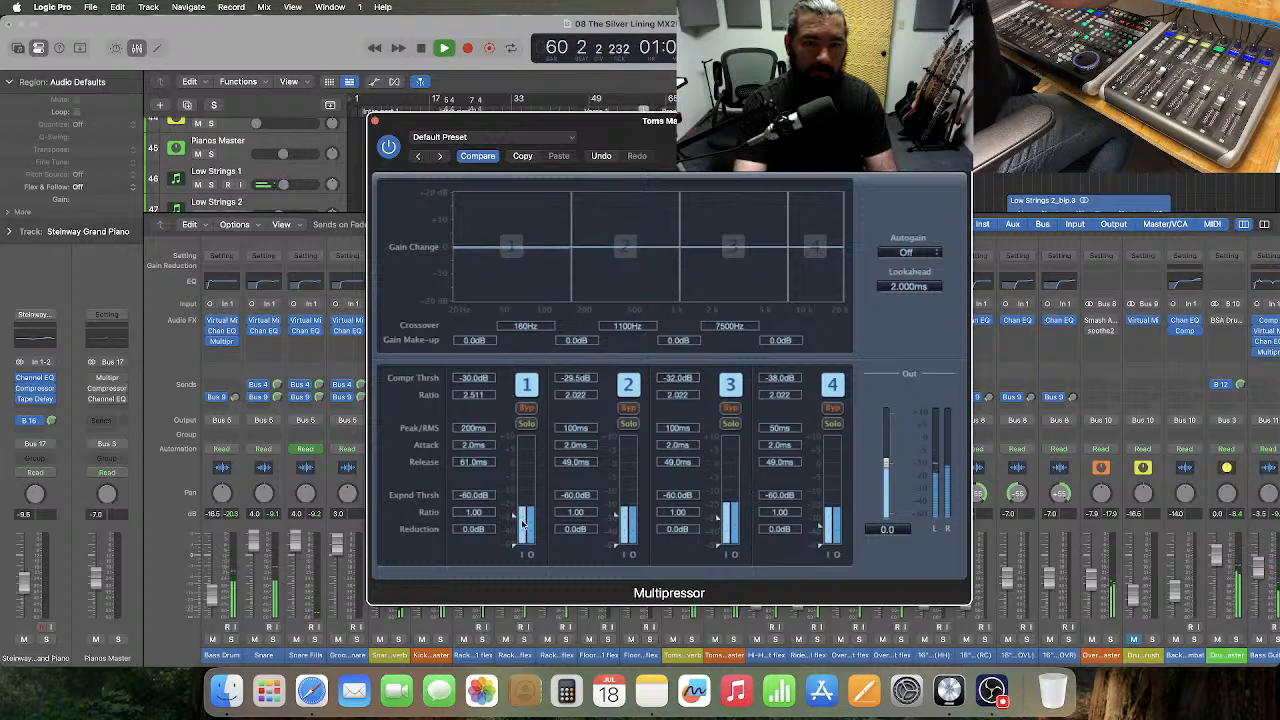
{"action": "left_click_drag", "start_coordinate": [514, 519], "coordinate": [514, 514]}
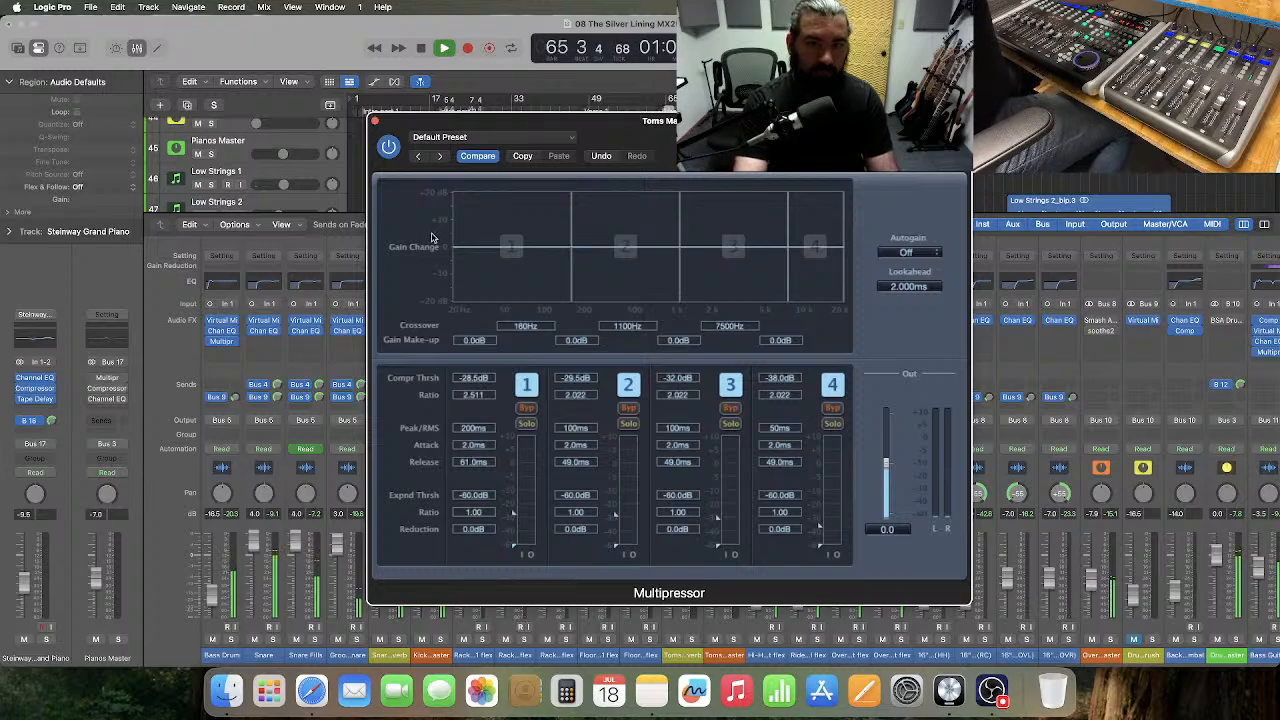
{"action": "left_click", "coordinate": [375, 122]}
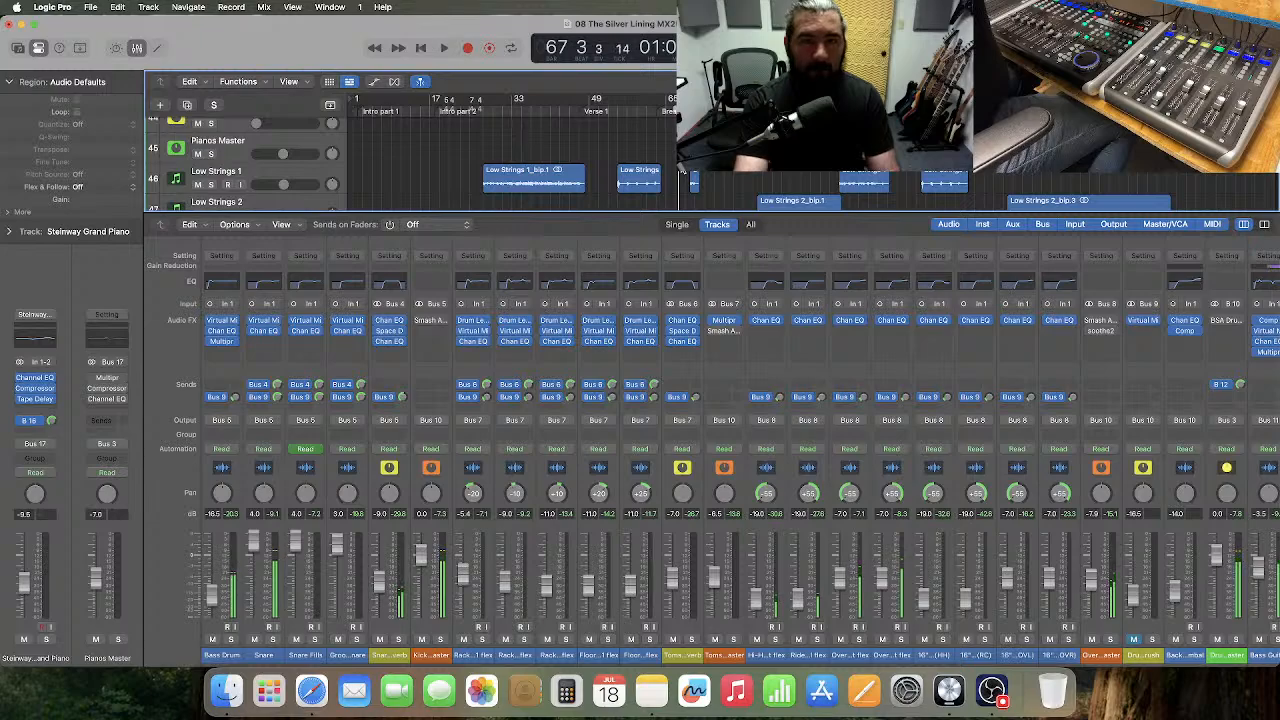
- Go to the rack tom tracks and audition the tom passage from bar 99
{"action": "scroll", "coordinate": [682, 172], "scroll_direction": "up", "scroll_amount": 15}
{"action": "scroll", "coordinate": [682, 172], "scroll_direction": "up", "scroll_amount": 5}
{"action": "scroll", "coordinate": [682, 172], "scroll_direction": "up", "scroll_amount": 9}
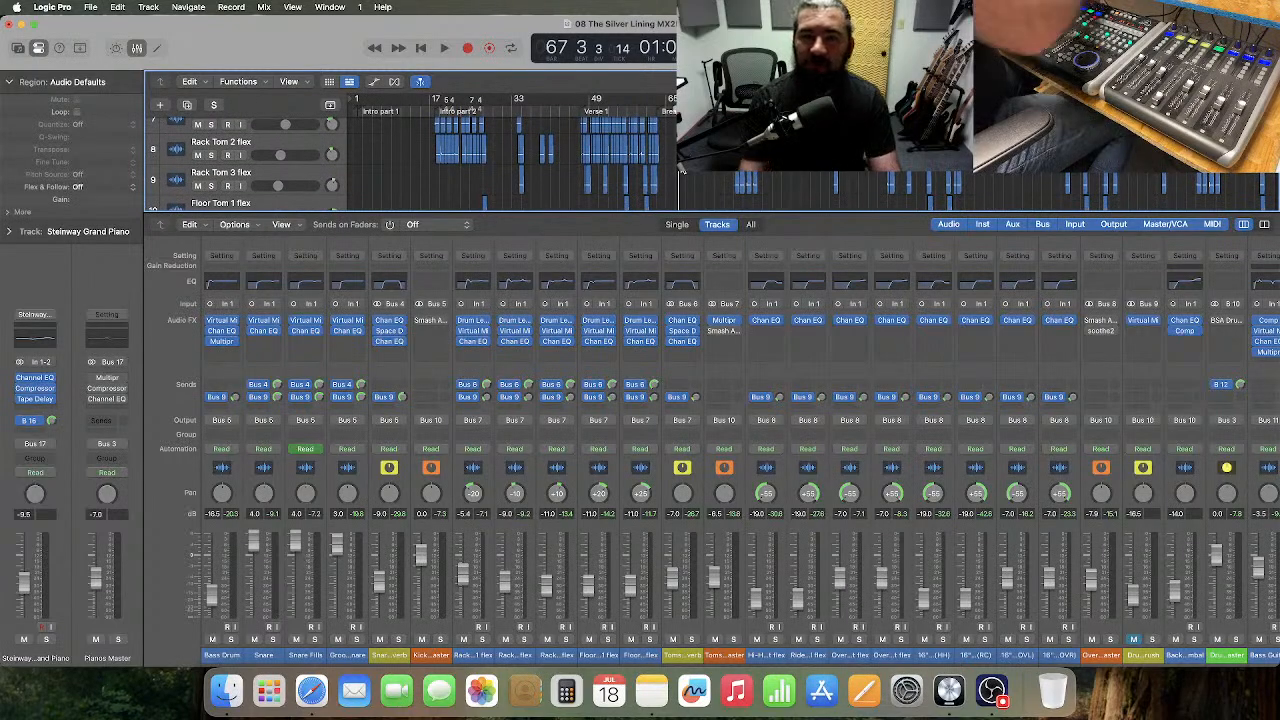
{"action": "scroll", "coordinate": [680, 170], "scroll_direction": "right", "scroll_amount": 15}
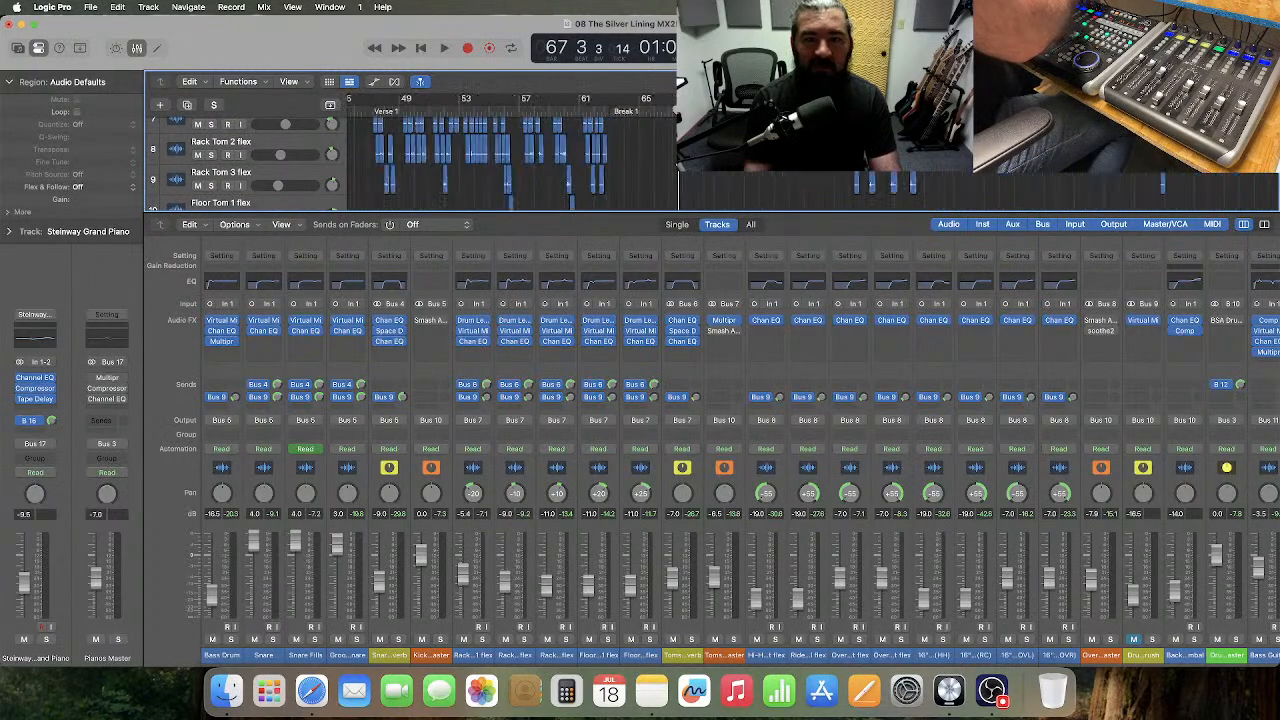
{"action": "scroll", "coordinate": [679, 170], "scroll_direction": "right", "scroll_amount": 5}
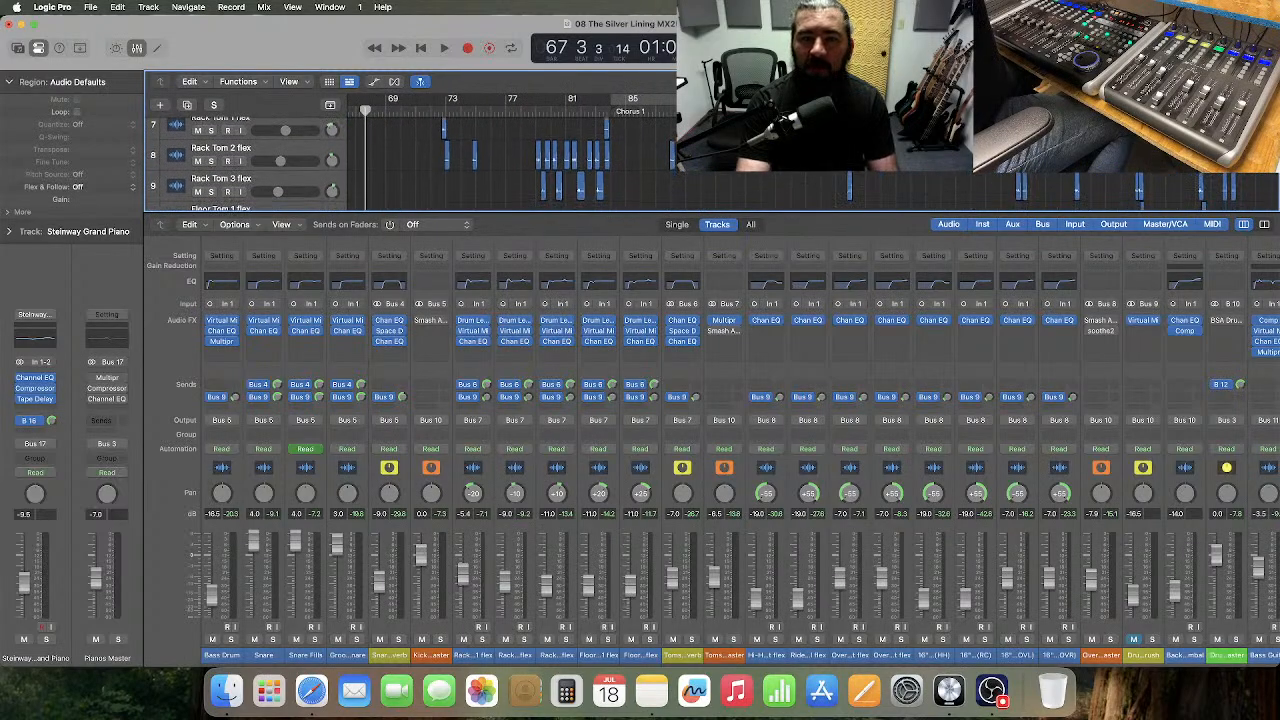
{"action": "left_click", "coordinate": [836, 98]}
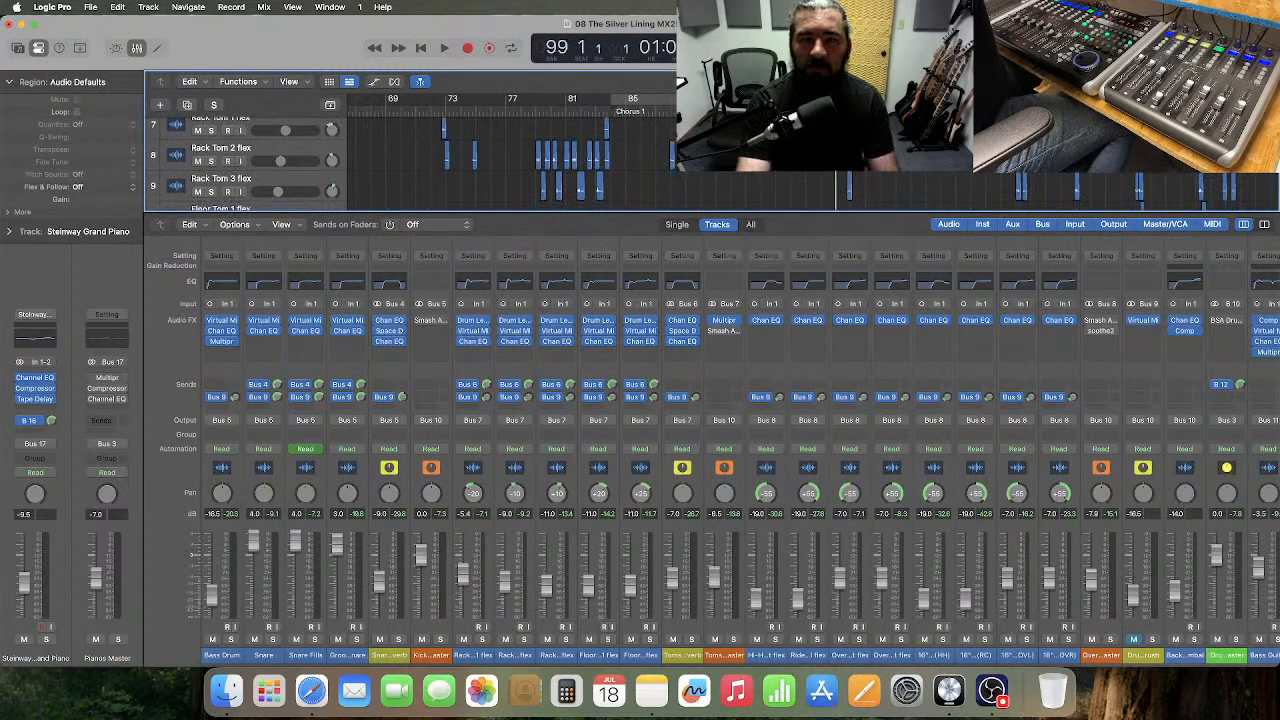
{"action": "key", "text": "space"}
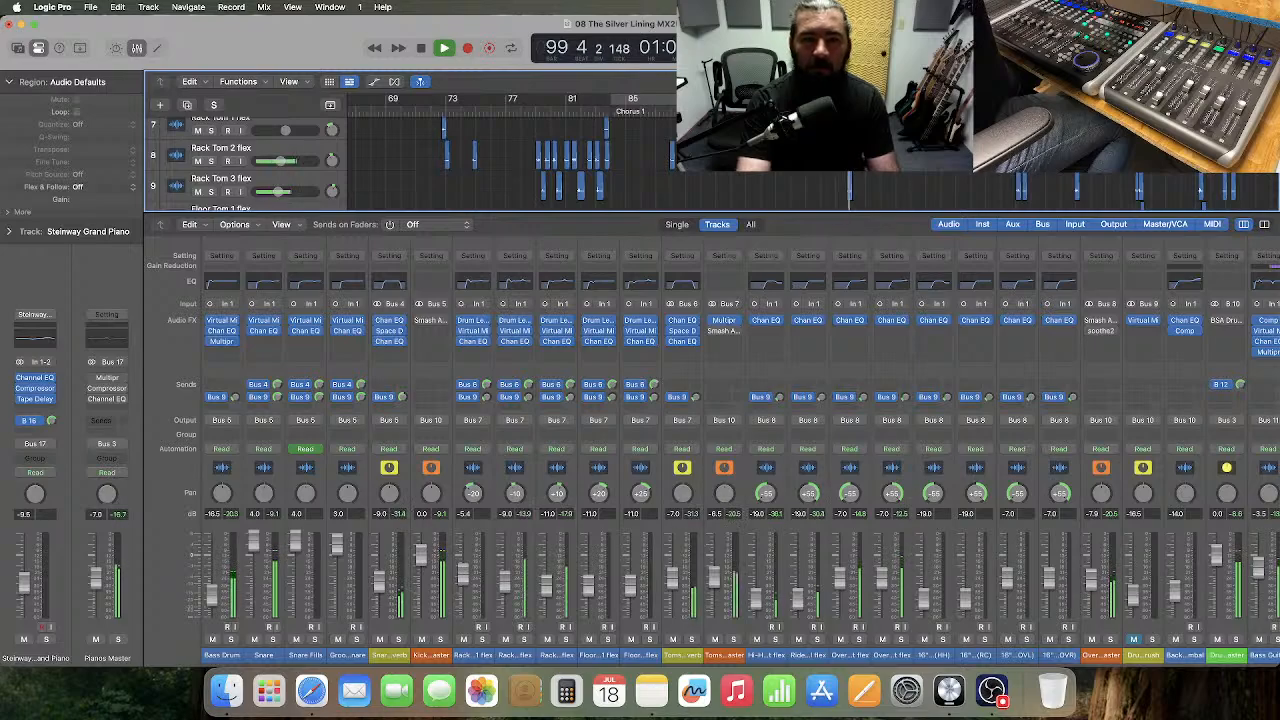
{"action": "key", "text": "space"}
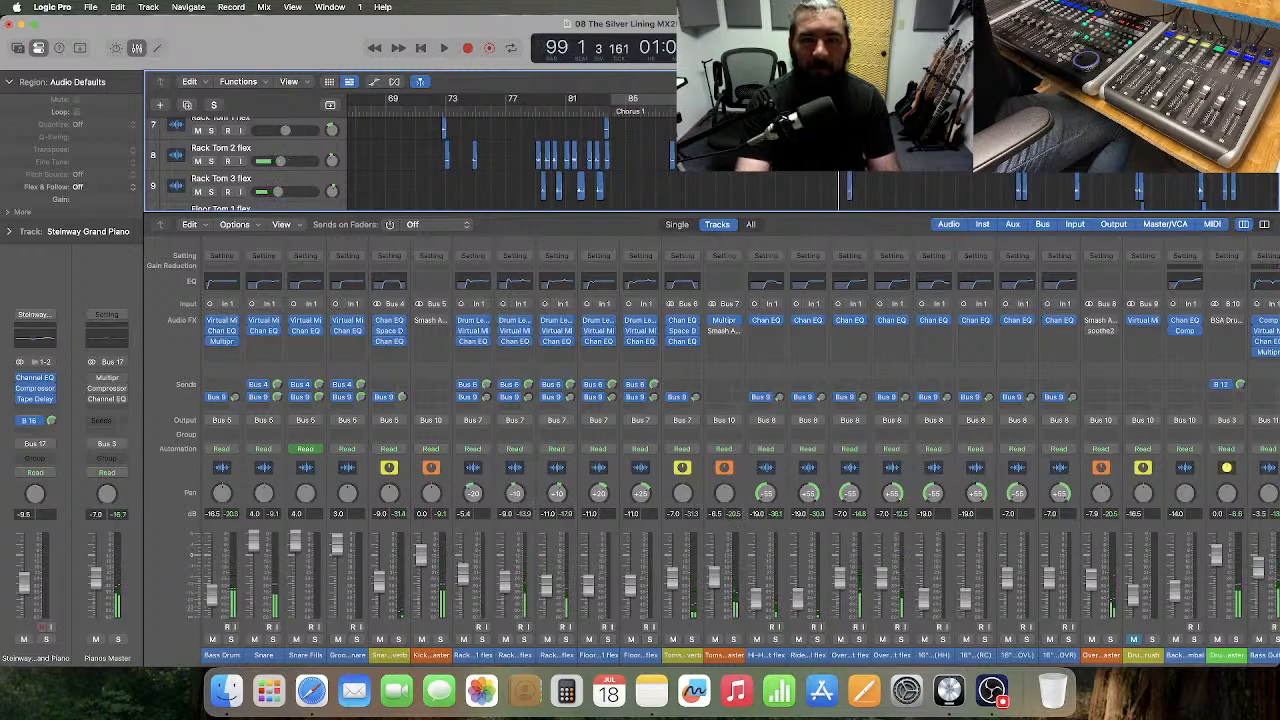
- Open the Multipressor on the Toms Master, play the passage from bar 99 to check its compression, and close the plug-in
{"action": "left_click", "coordinate": [722, 321]}
{"action": "key", "text": "space"}
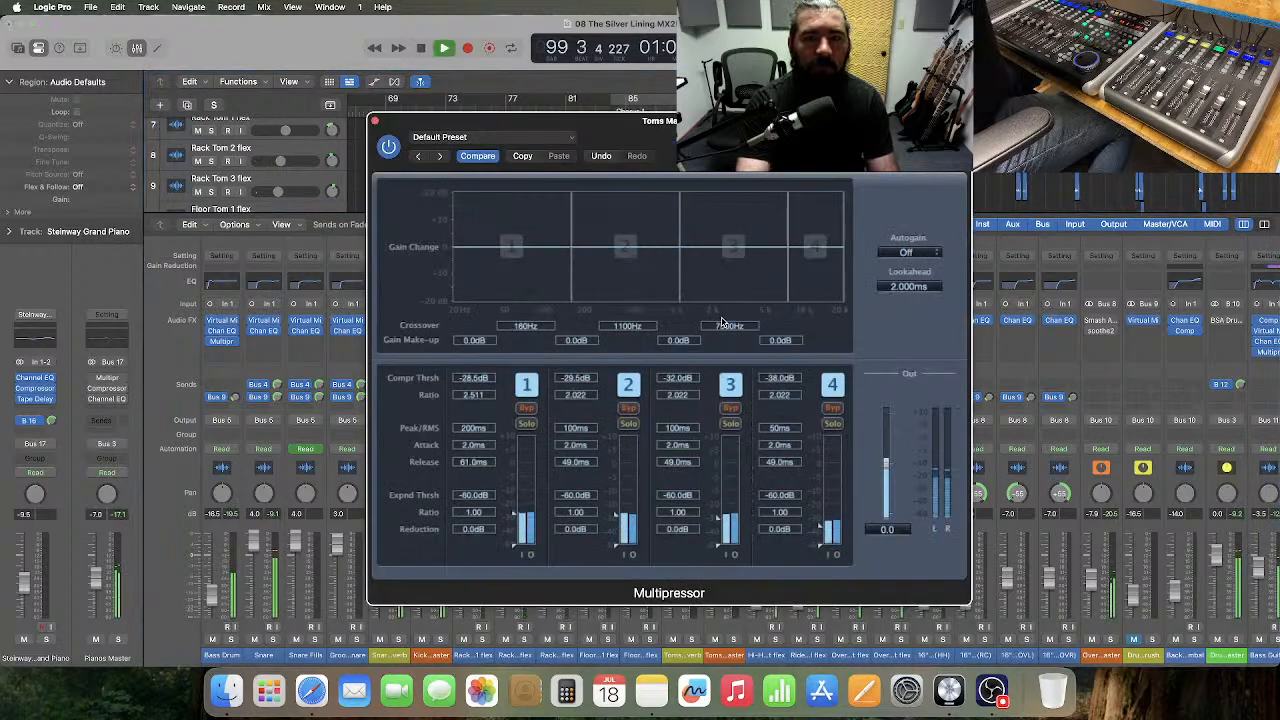
{"action": "key", "text": "space"}
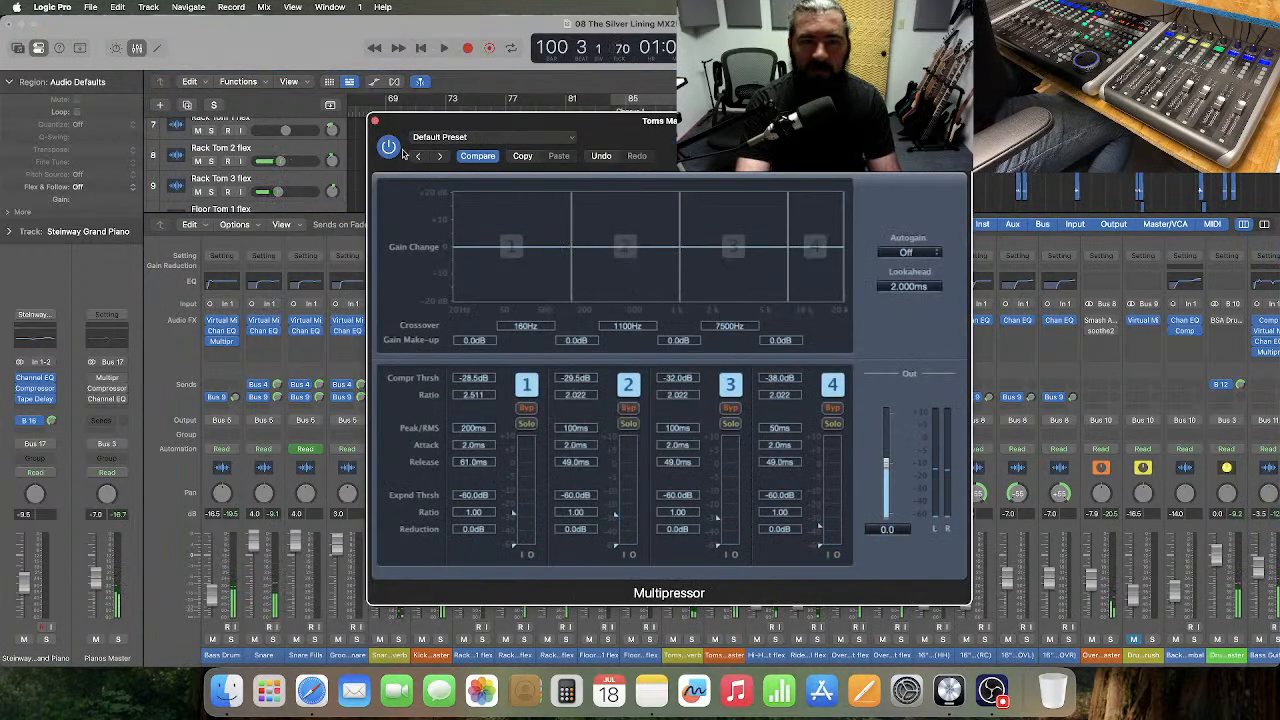
{"action": "left_click", "coordinate": [373, 122]}
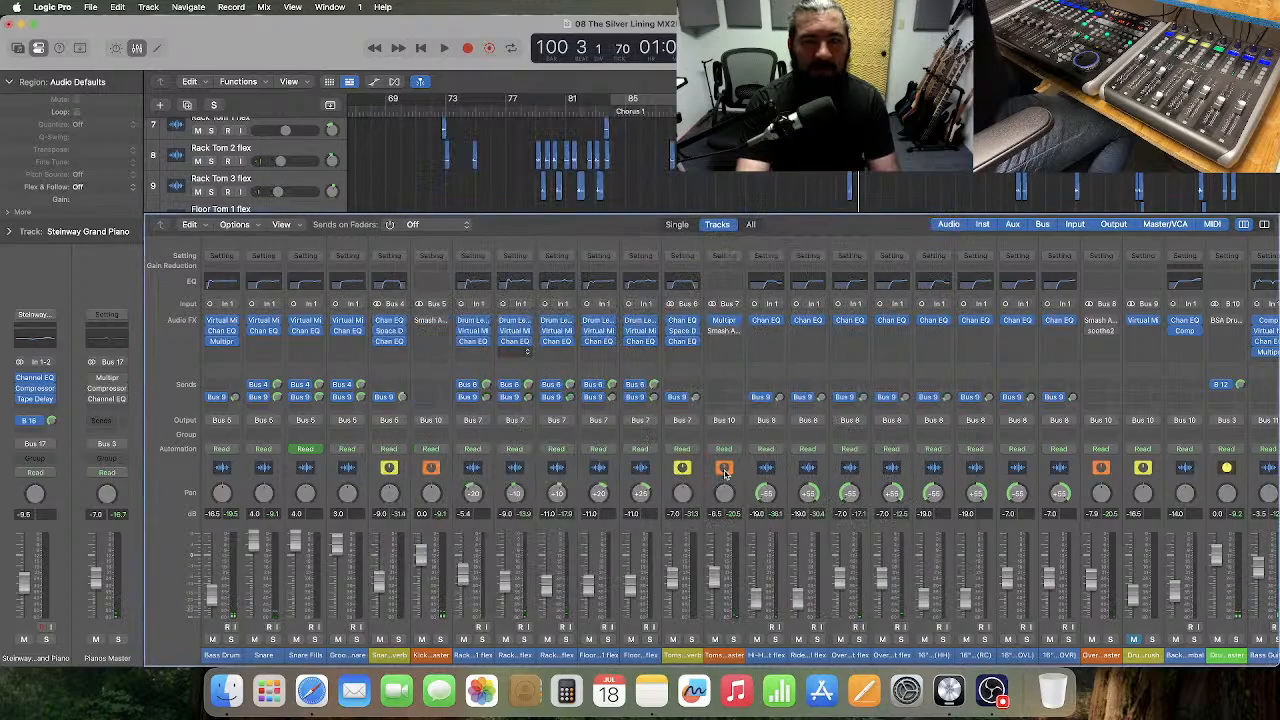
- Compare Smash And Grab v2 bypassed and active on the soloed Toms Master from Verse 1, and set the channel's volume to -6.0 dB
{"action": "left_click", "coordinate": [724, 333]}
{"action": "scroll", "coordinate": [580, 130], "scroll_direction": "left", "scroll_amount": 10}
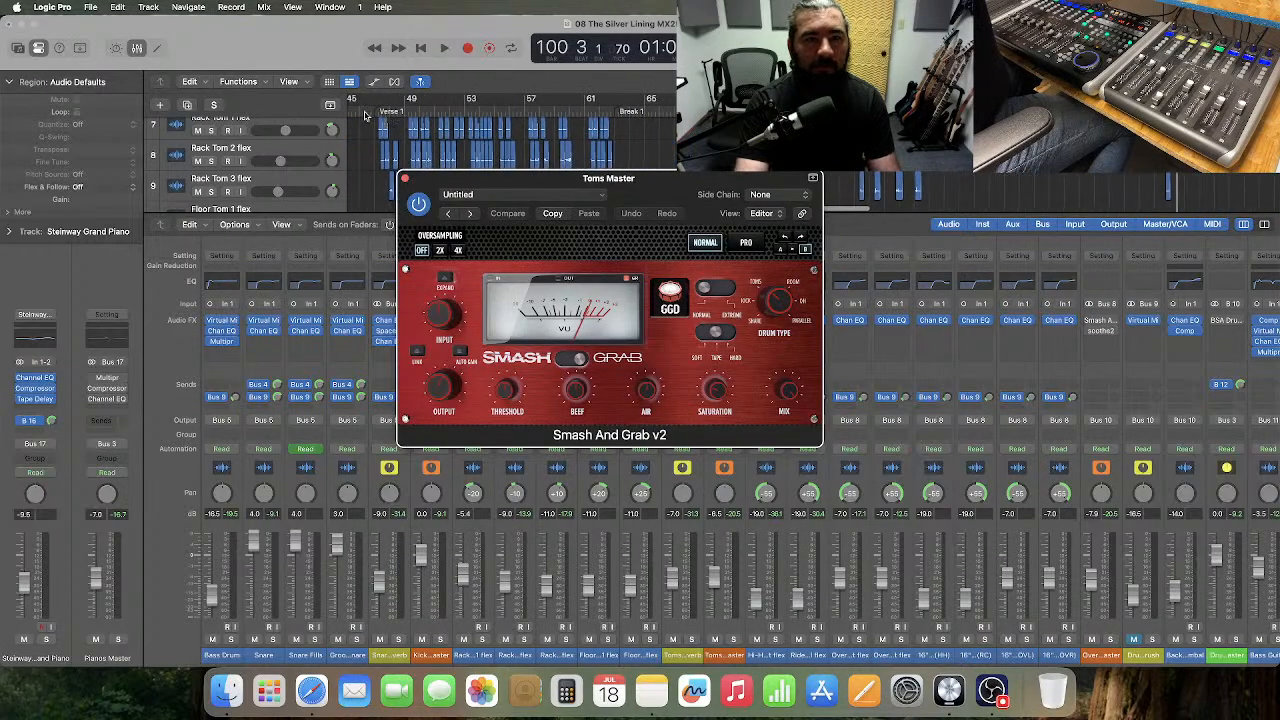
{"action": "left_click", "coordinate": [380, 116]}
{"action": "key", "text": "space"}
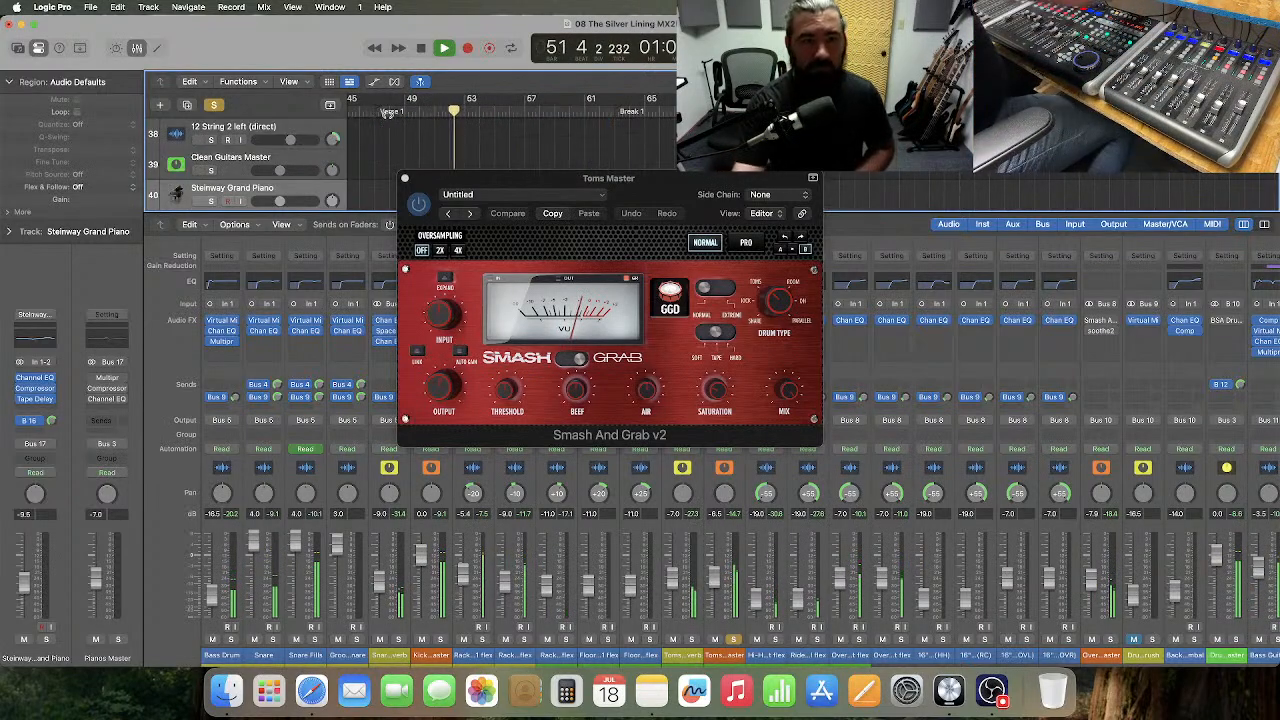
{"action": "left_click", "coordinate": [418, 205]}
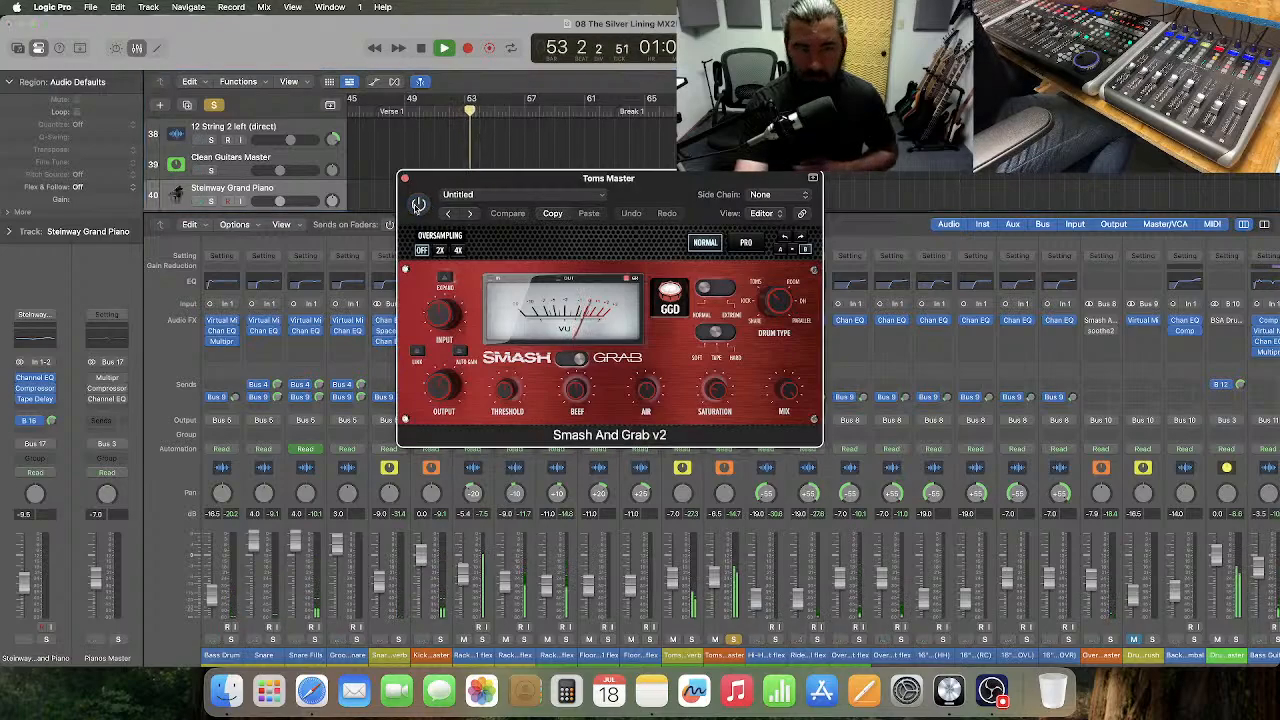
{"action": "left_click", "coordinate": [418, 205]}
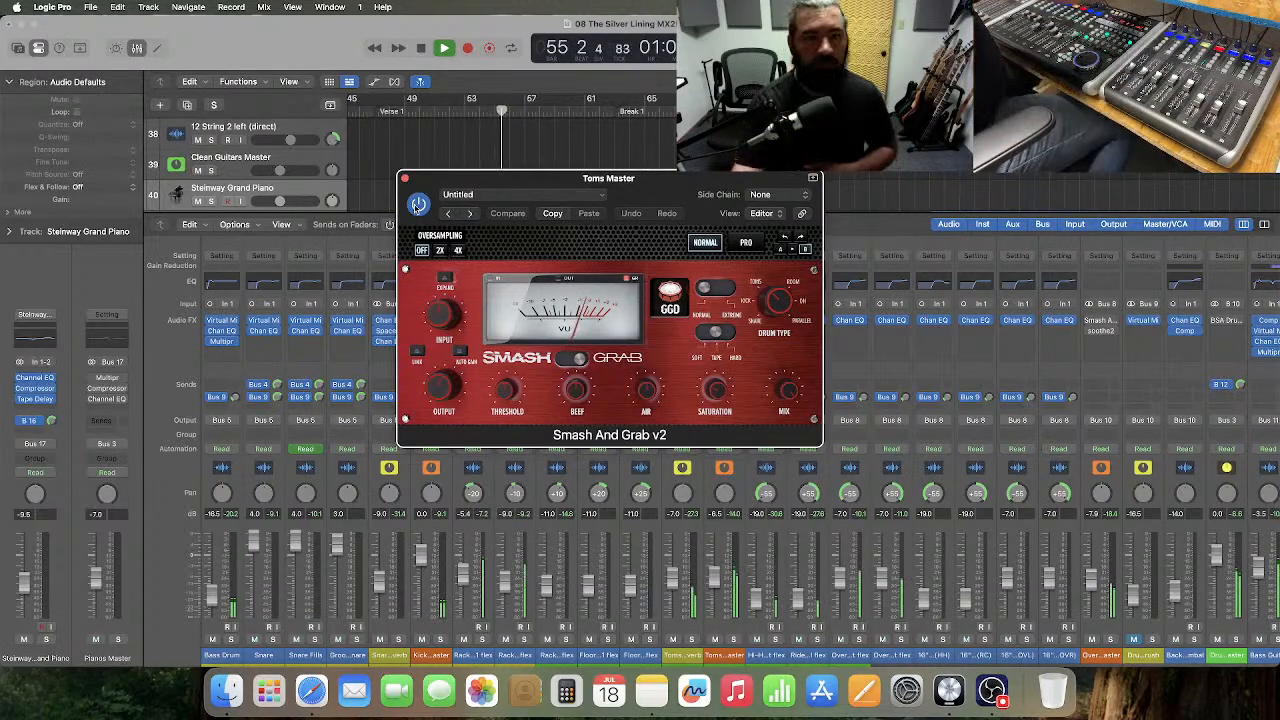
{"action": "left_click", "coordinate": [405, 178]}
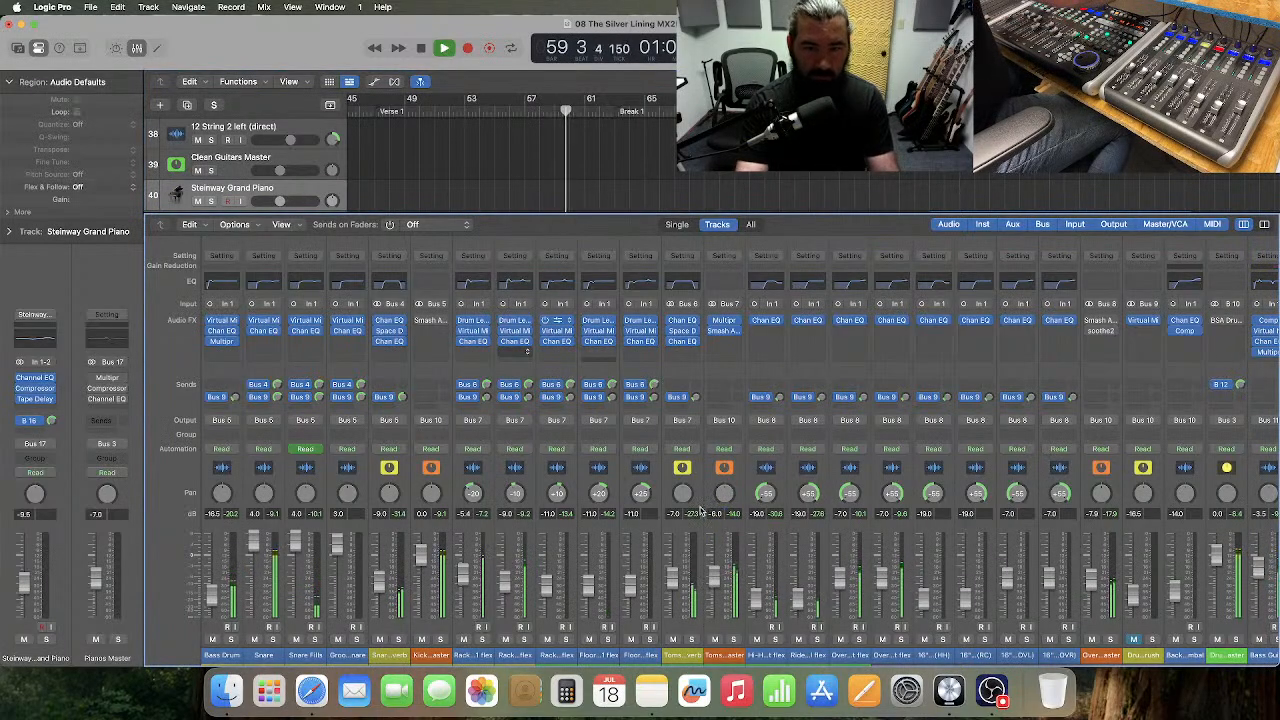
- Open Smash And Grab v2 on the Overhead Master, play from just before Break 1 and fine-tune the threshold
{"action": "scroll", "coordinate": [700, 510], "scroll_direction": "right", "scroll_amount": 5}
{"action": "scroll", "coordinate": [700, 510], "scroll_direction": "right", "scroll_amount": 1}
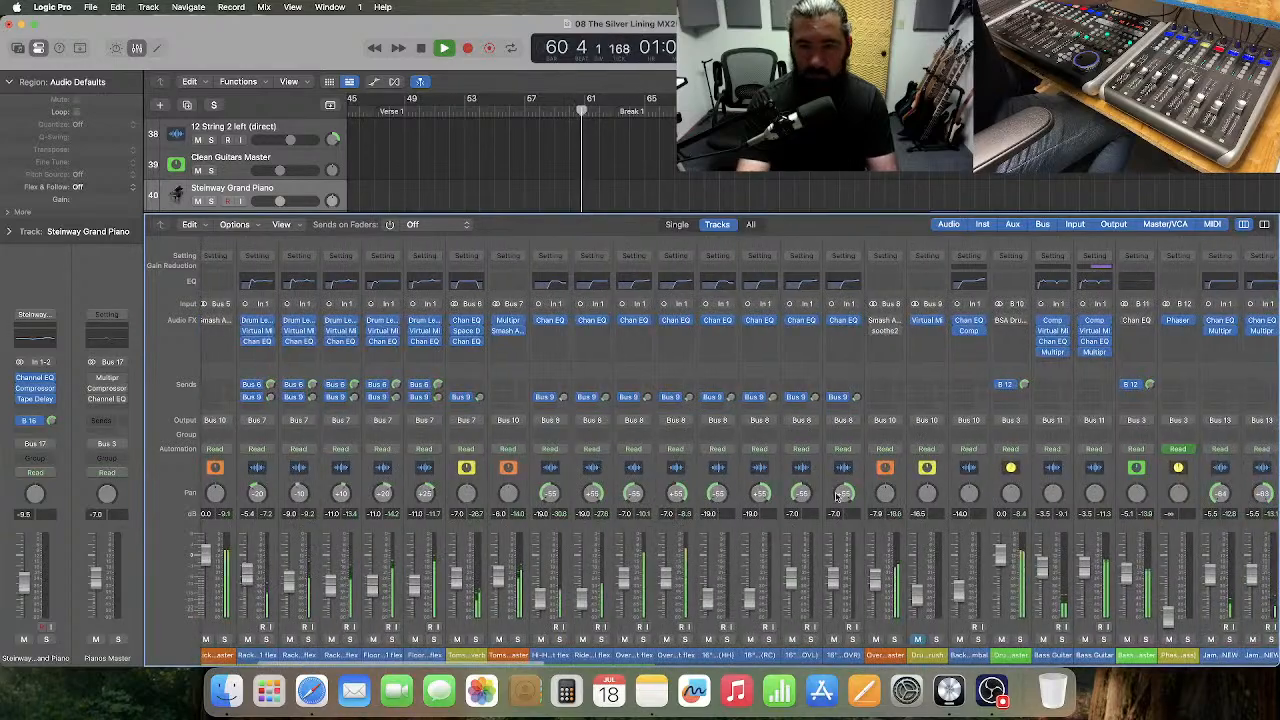
{"action": "key", "text": "space"}
{"action": "left_click", "coordinate": [900, 483]}
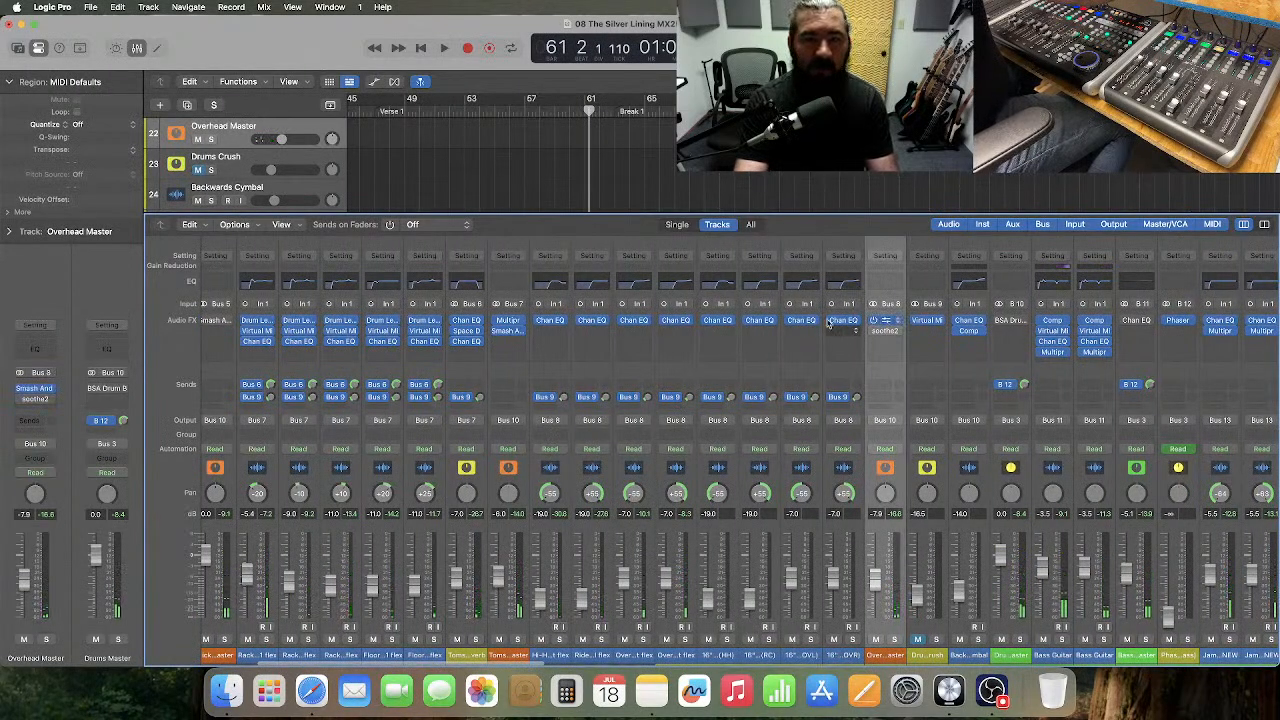
{"action": "left_click", "coordinate": [884, 320]}
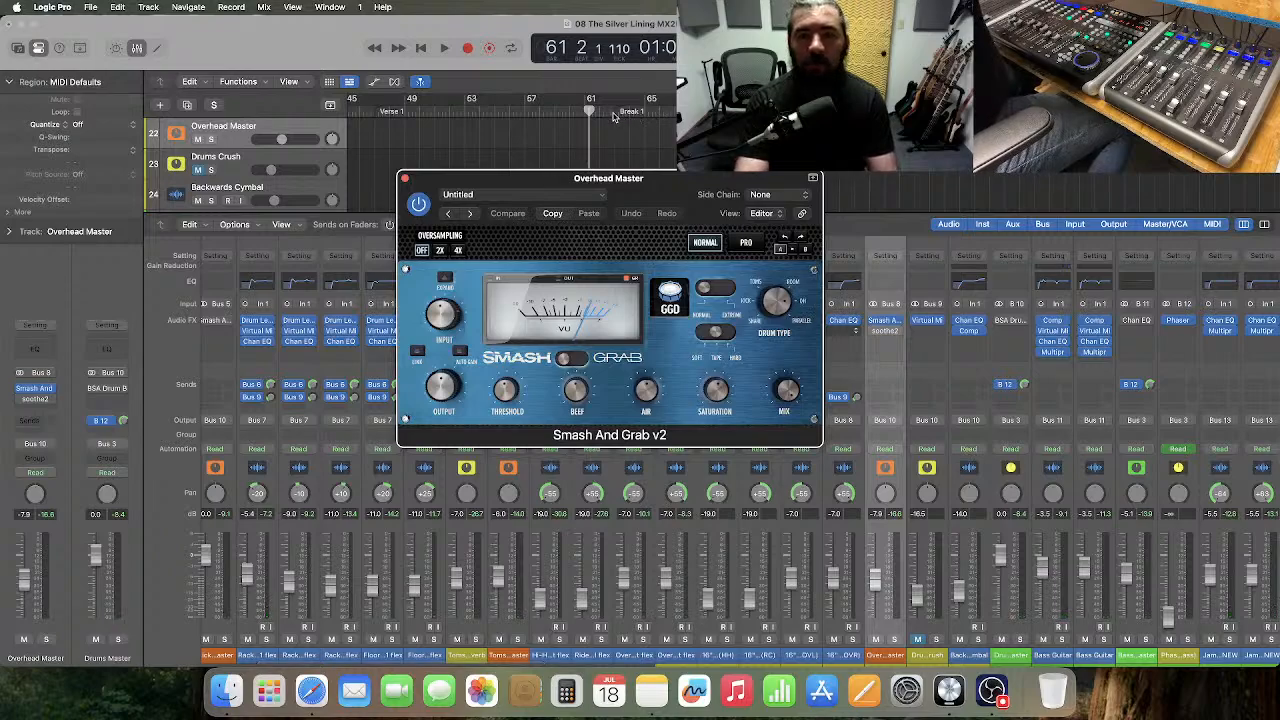
{"action": "left_click", "coordinate": [614, 117]}
{"action": "key", "text": "space"}
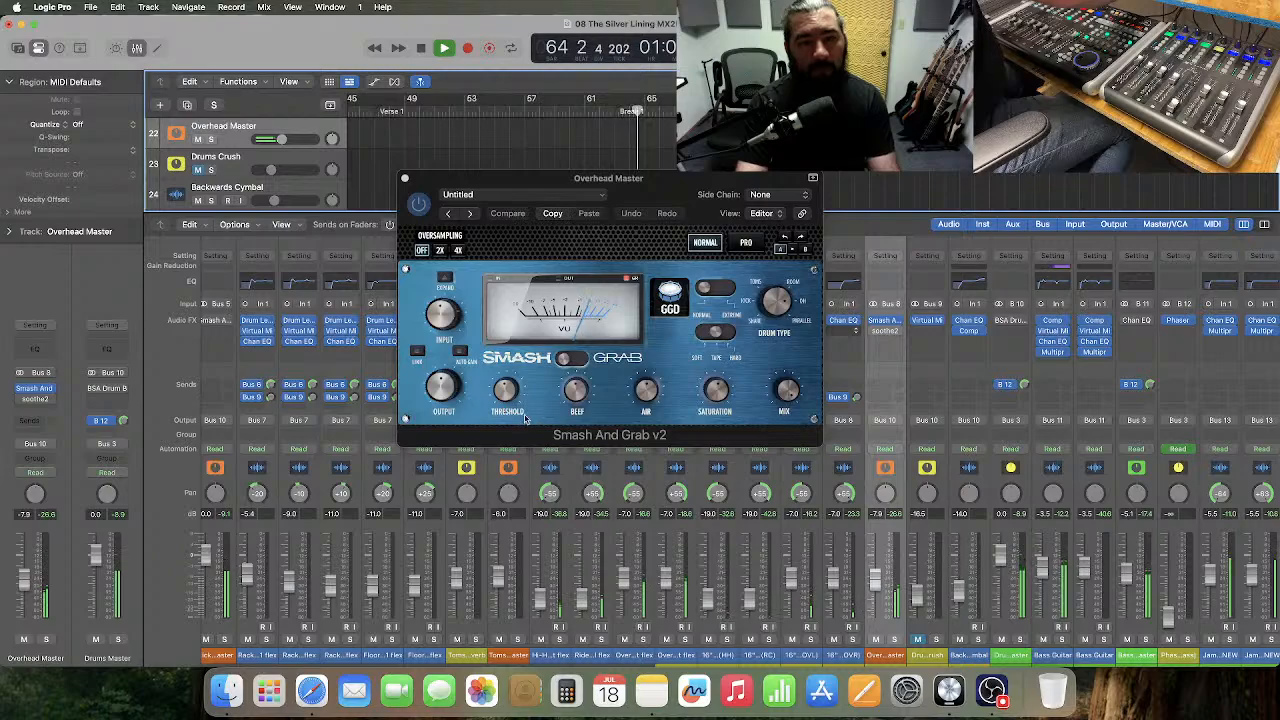
{"action": "left_click_drag", "start_coordinate": [505, 392], "coordinate": [505, 394]}
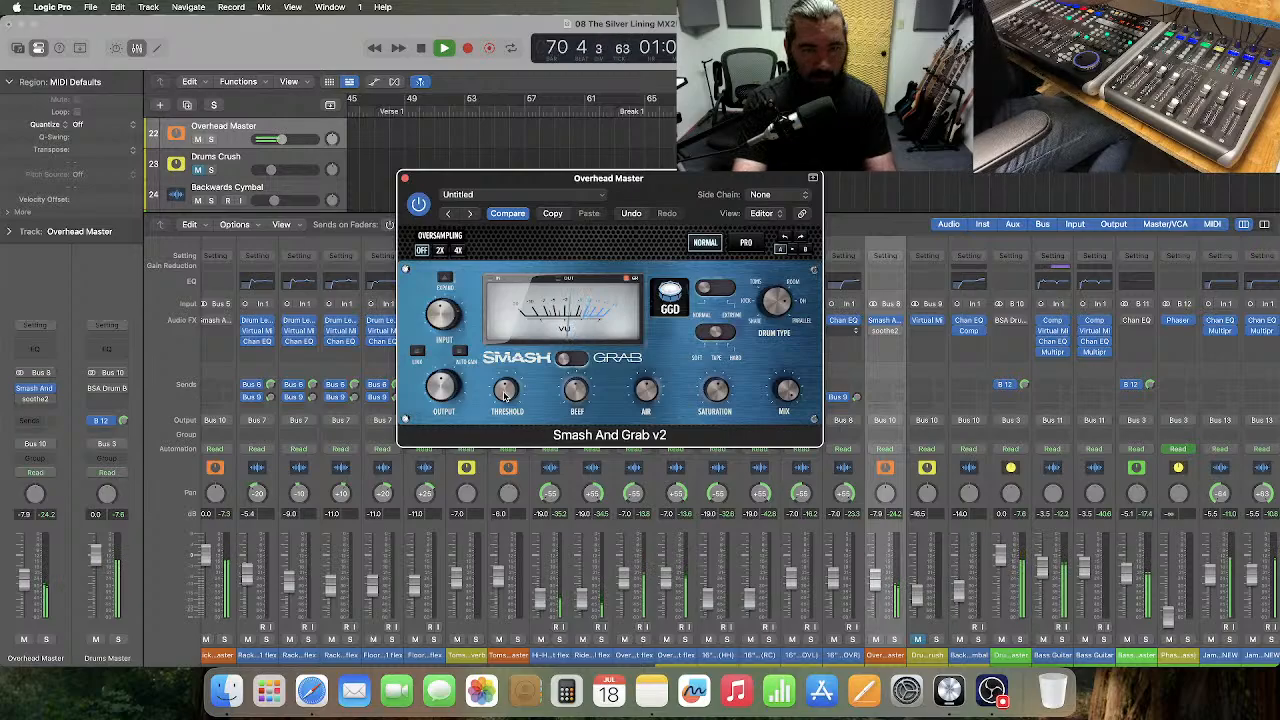
- Solo the Overhead Master to compare Smash And Grab v2 bypassed and active, clear the solo and close the plug-in
{"action": "key", "text": "s"}
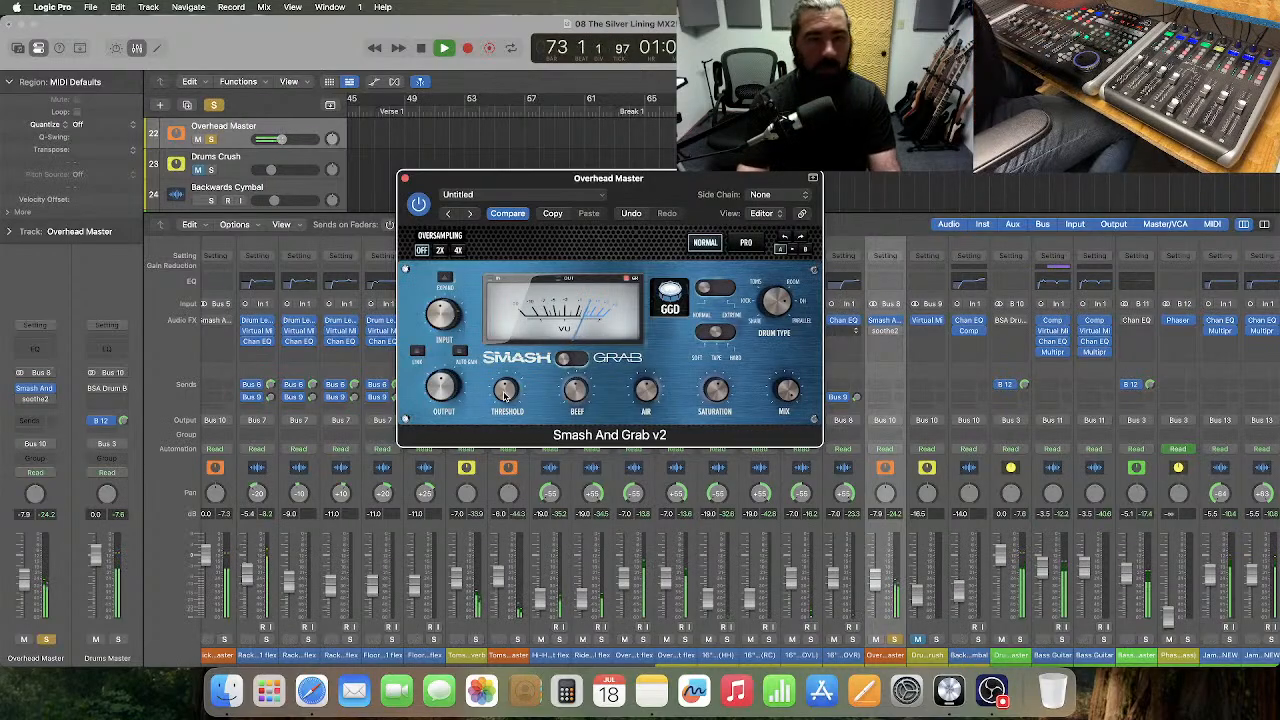
{"action": "left_click", "coordinate": [420, 207]}
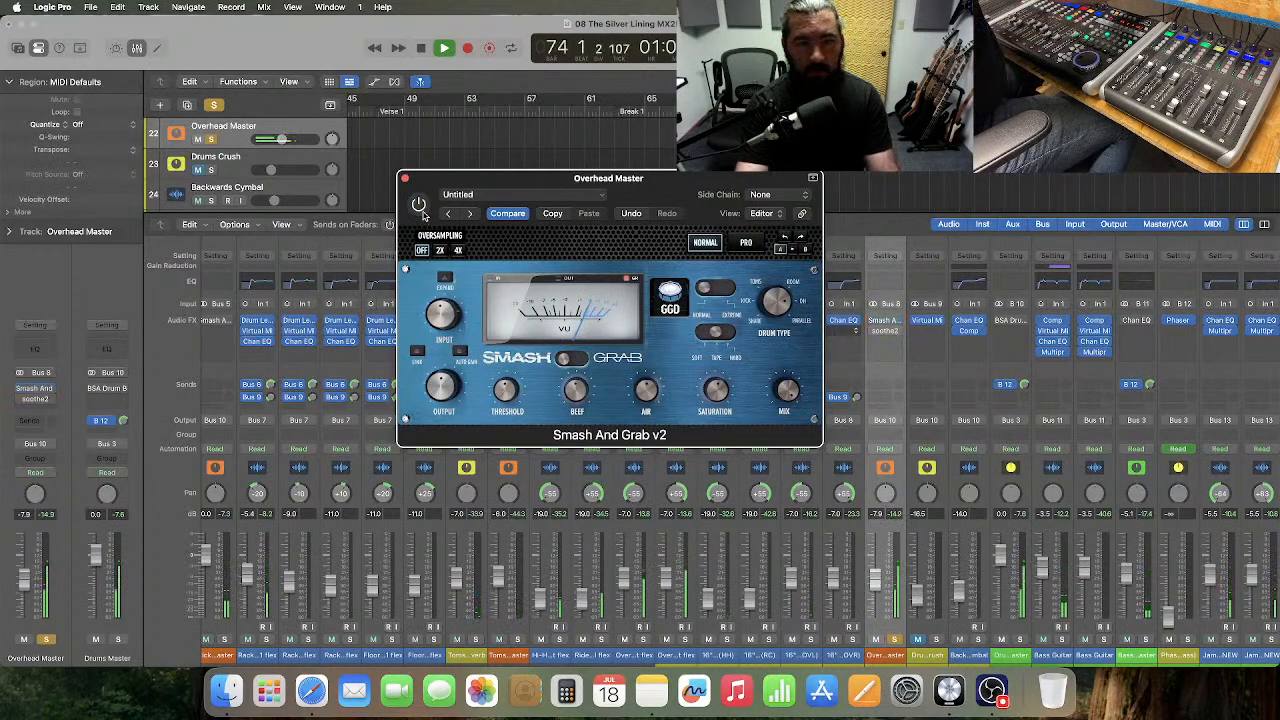
{"action": "left_click", "coordinate": [420, 207]}
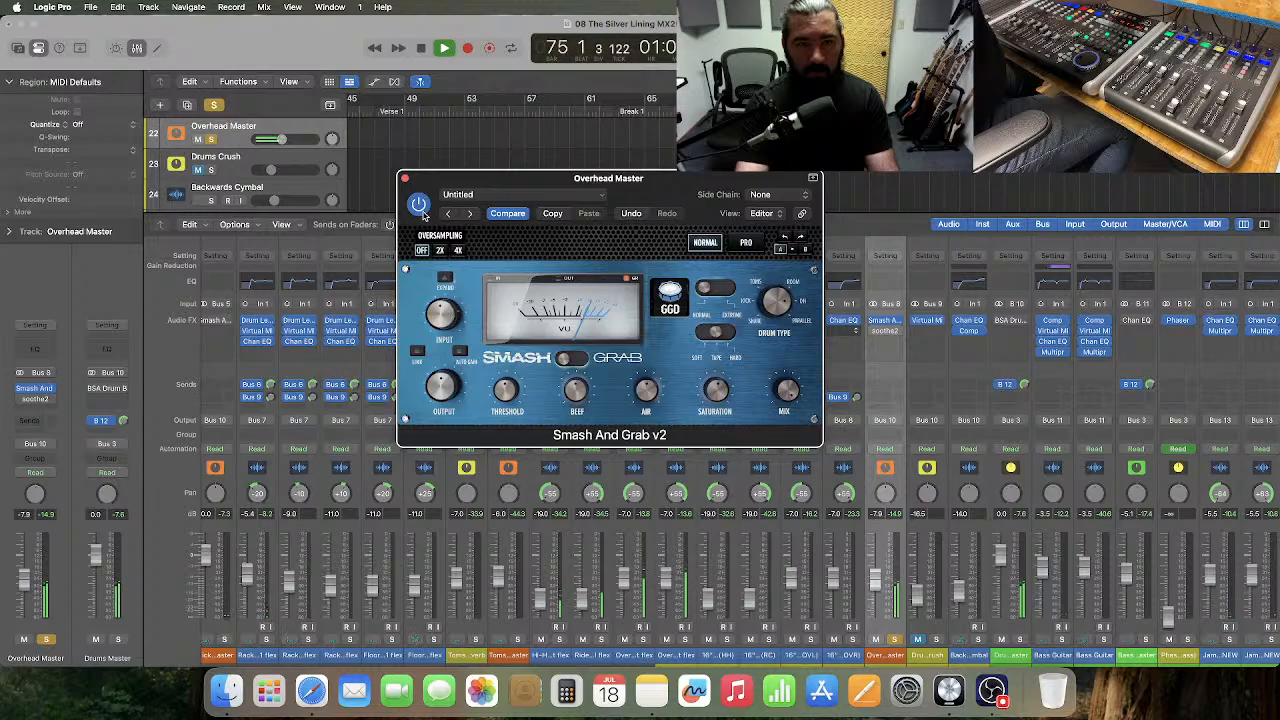
{"action": "left_click", "coordinate": [420, 207]}
{"action": "left_click", "coordinate": [420, 207]}
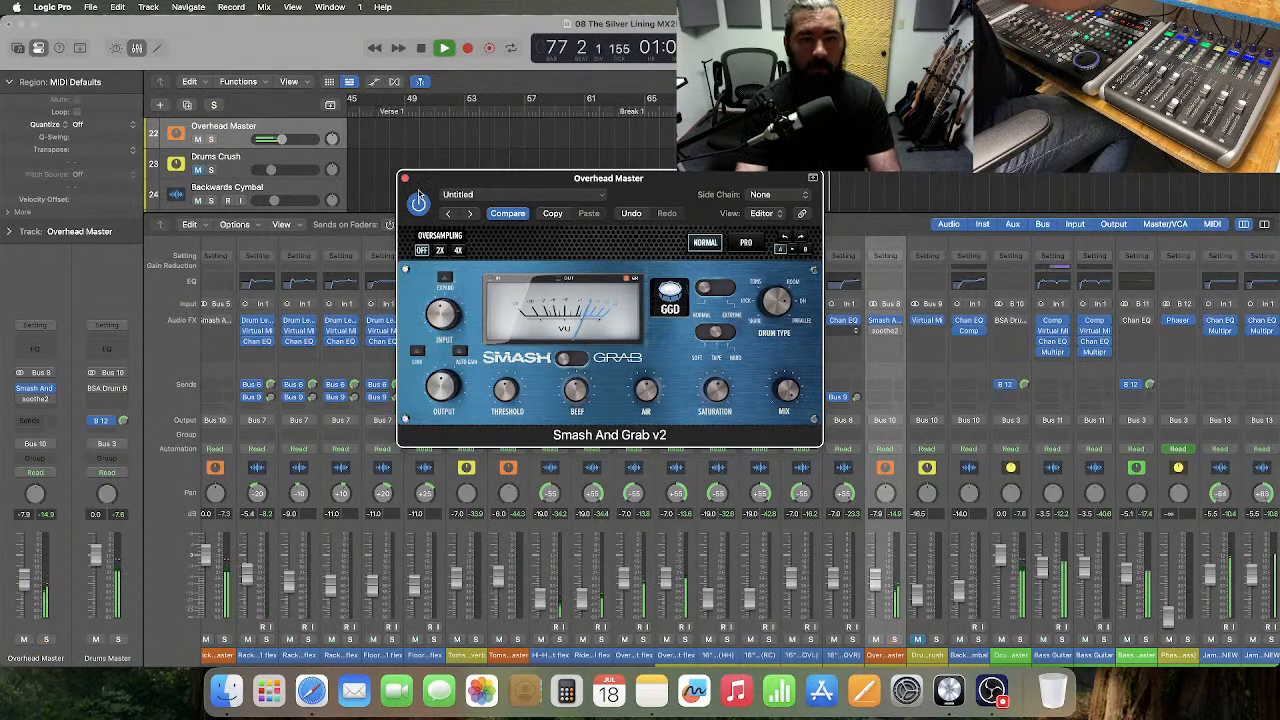
{"action": "left_click", "coordinate": [404, 178]}
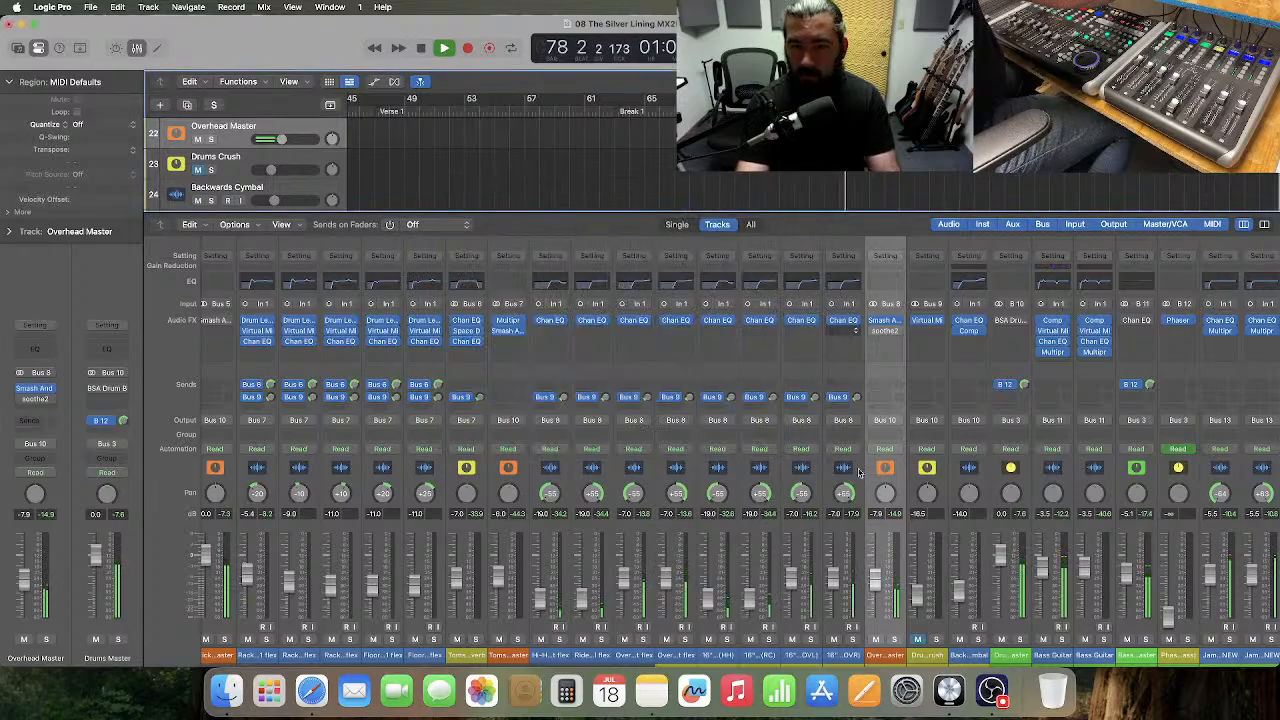
- Stop playback and round the volumes to -8.0 dB on Overhead Master, -5.5 dB on Rack Tom 1 and -5.0 dB on Bass Master
{"action": "key", "text": "space"}
{"action": "left_click_drag", "start_coordinate": [884, 515], "coordinate": [880, 516]}
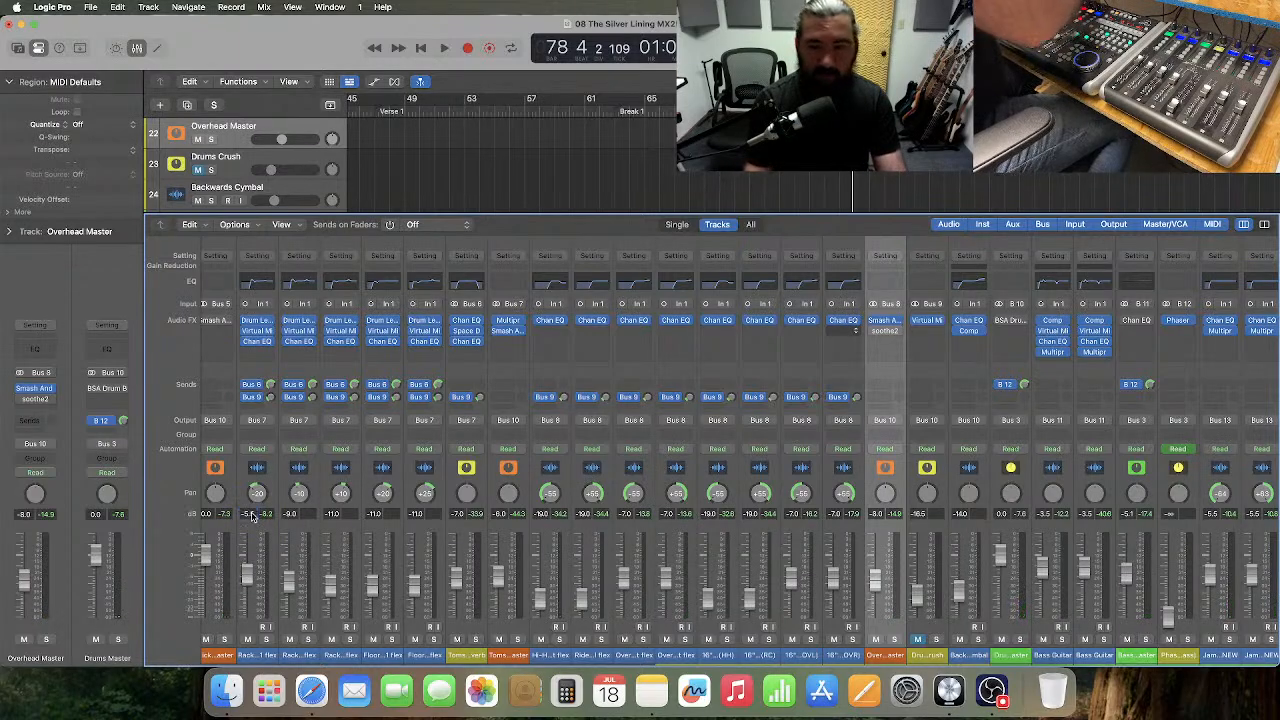
{"action": "double_click", "coordinate": [1130, 514]}
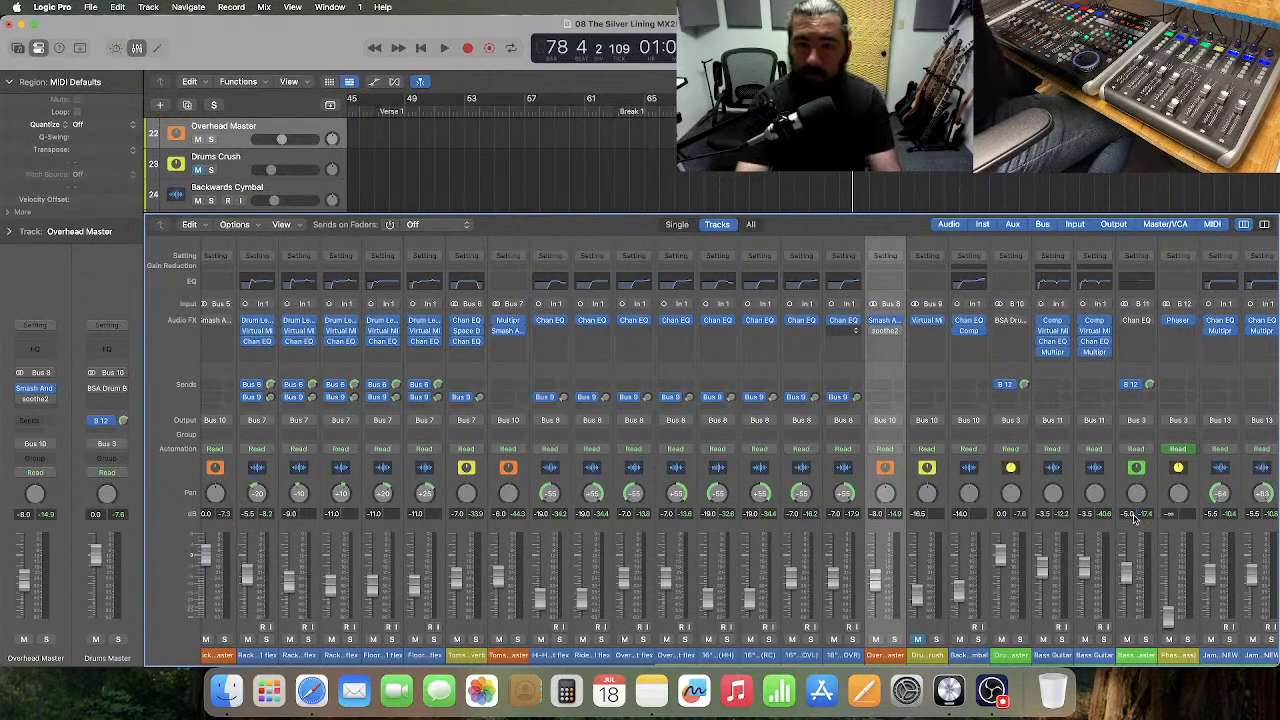
- Set the rhythm guitars master volume to -9.0 dB and the Clean Guitars Master volume to -10.0 dB
{"action": "scroll", "coordinate": [793, 514], "scroll_direction": "right", "scroll_amount": 5}
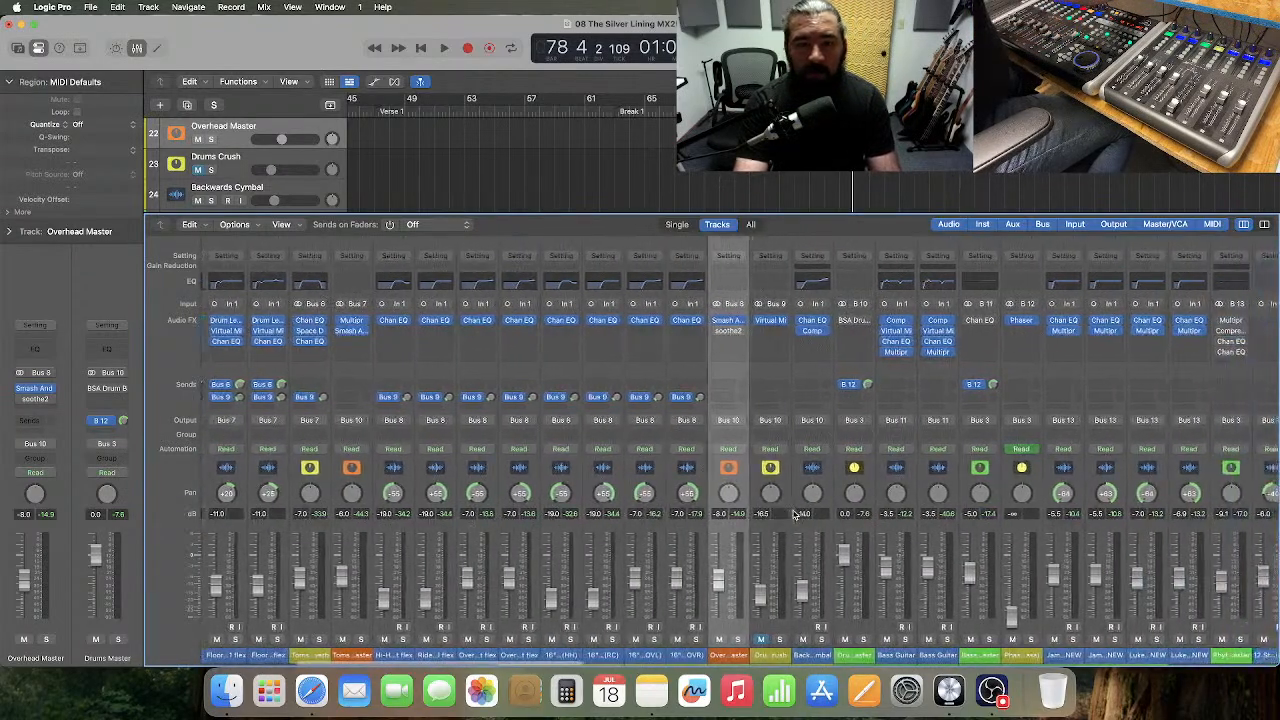
{"action": "scroll", "coordinate": [793, 514], "scroll_direction": "right", "scroll_amount": 3}
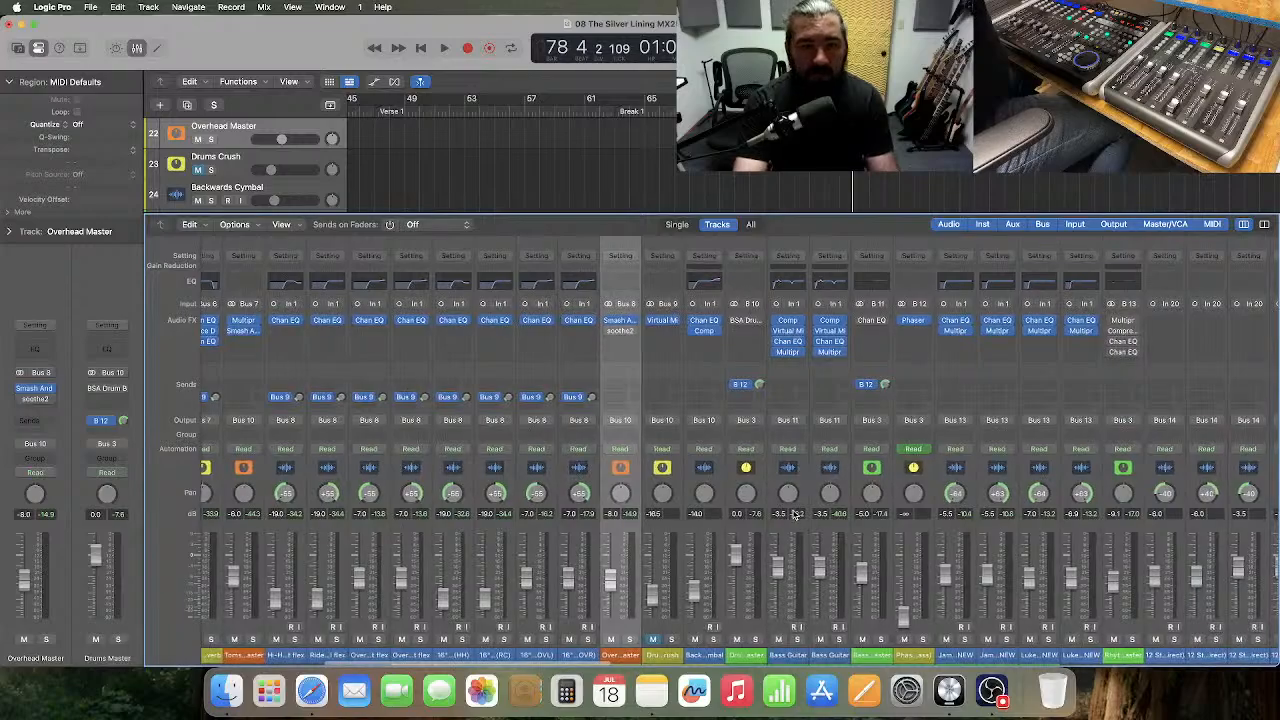
{"action": "scroll", "coordinate": [793, 514], "scroll_direction": "right", "scroll_amount": 1}
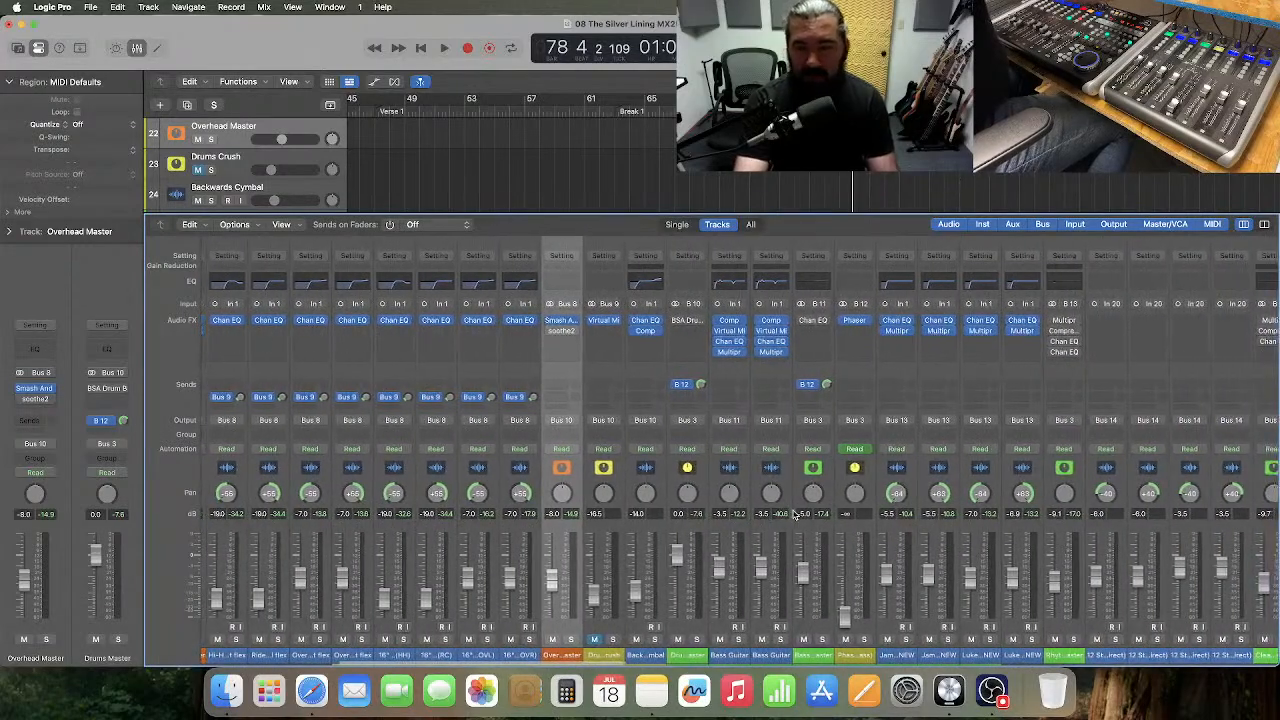
{"action": "scroll", "coordinate": [793, 514], "scroll_direction": "right", "scroll_amount": 1}
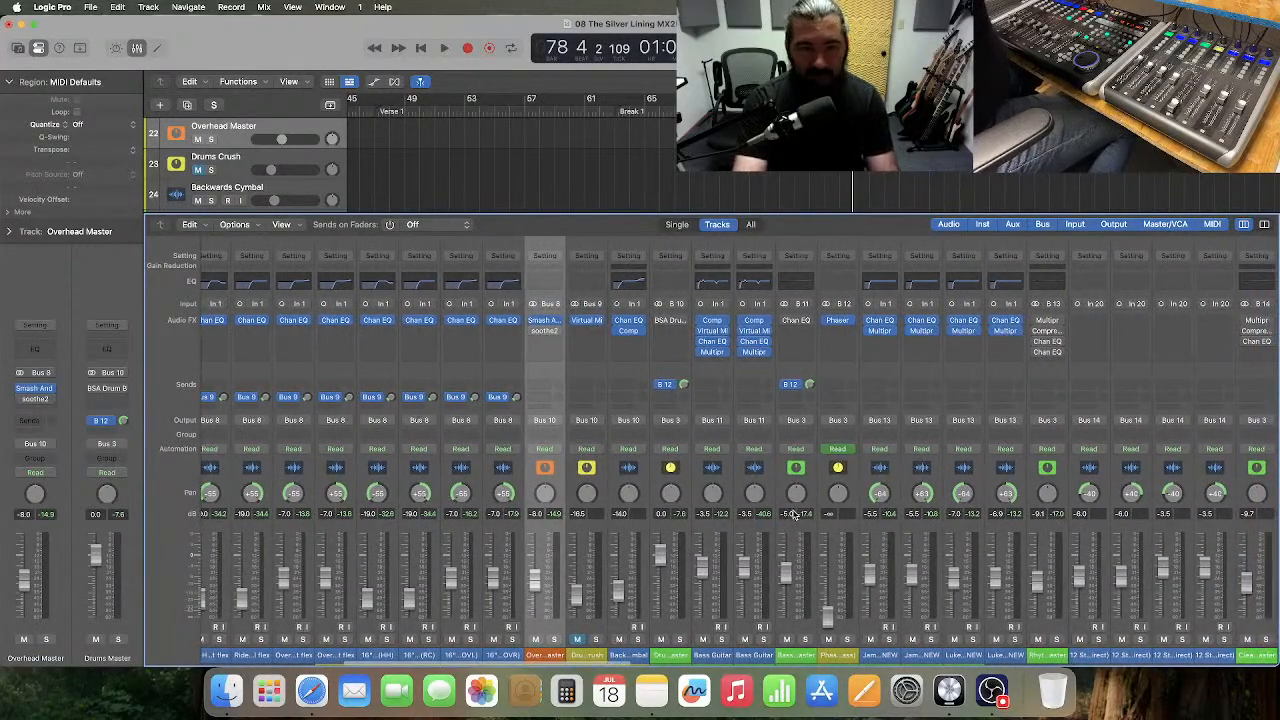
{"action": "scroll", "coordinate": [793, 514], "scroll_direction": "right", "scroll_amount": 1}
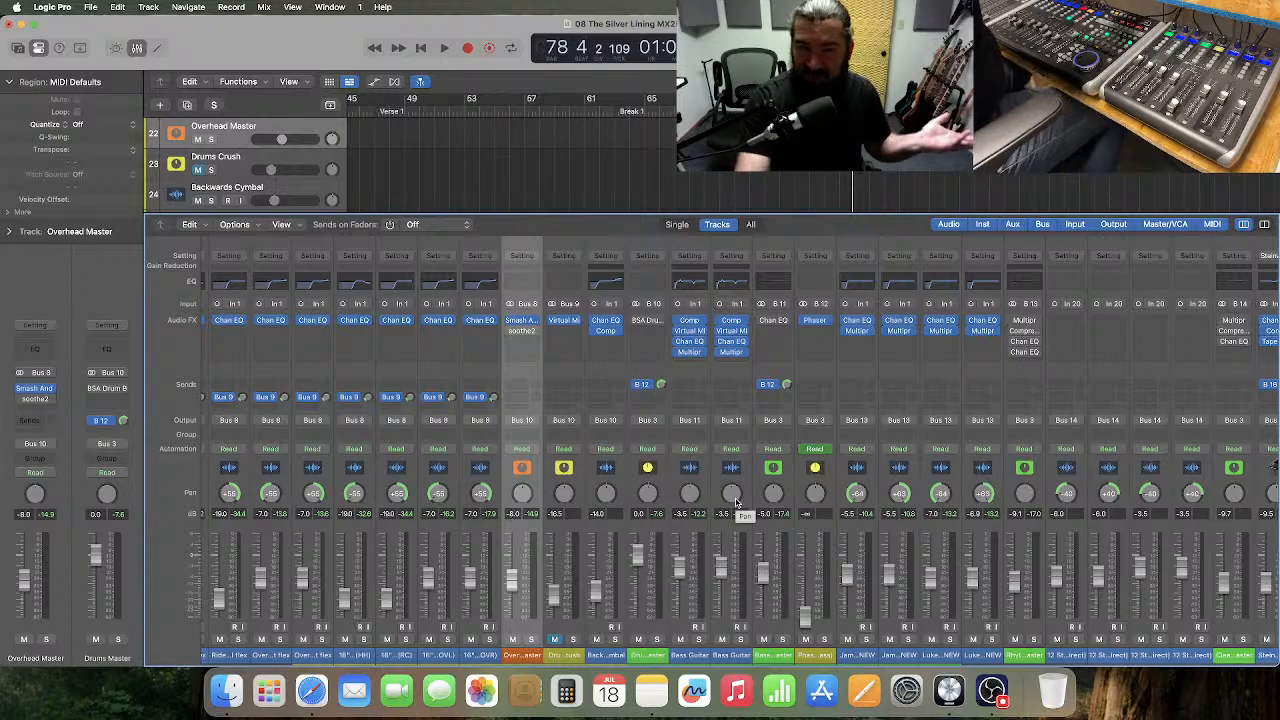
{"action": "scroll", "coordinate": [736, 503], "scroll_direction": "right", "scroll_amount": 4}
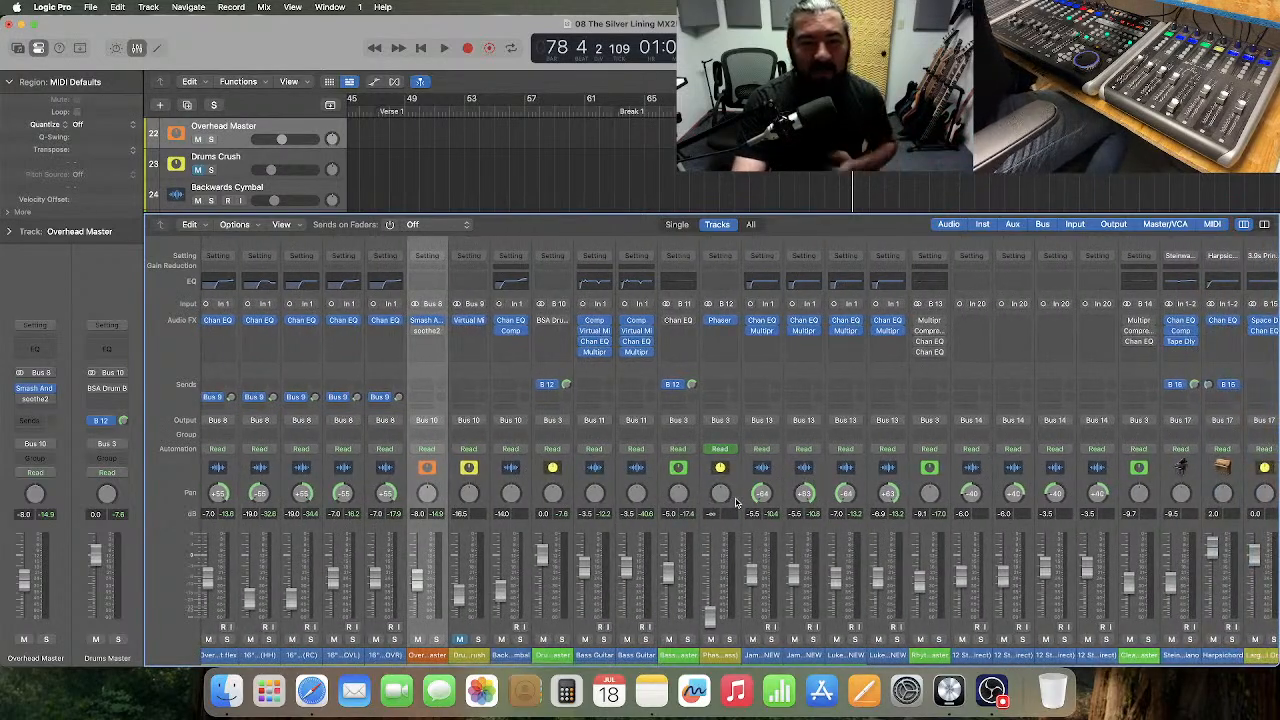
{"action": "scroll", "coordinate": [736, 503], "scroll_direction": "right", "scroll_amount": 1}
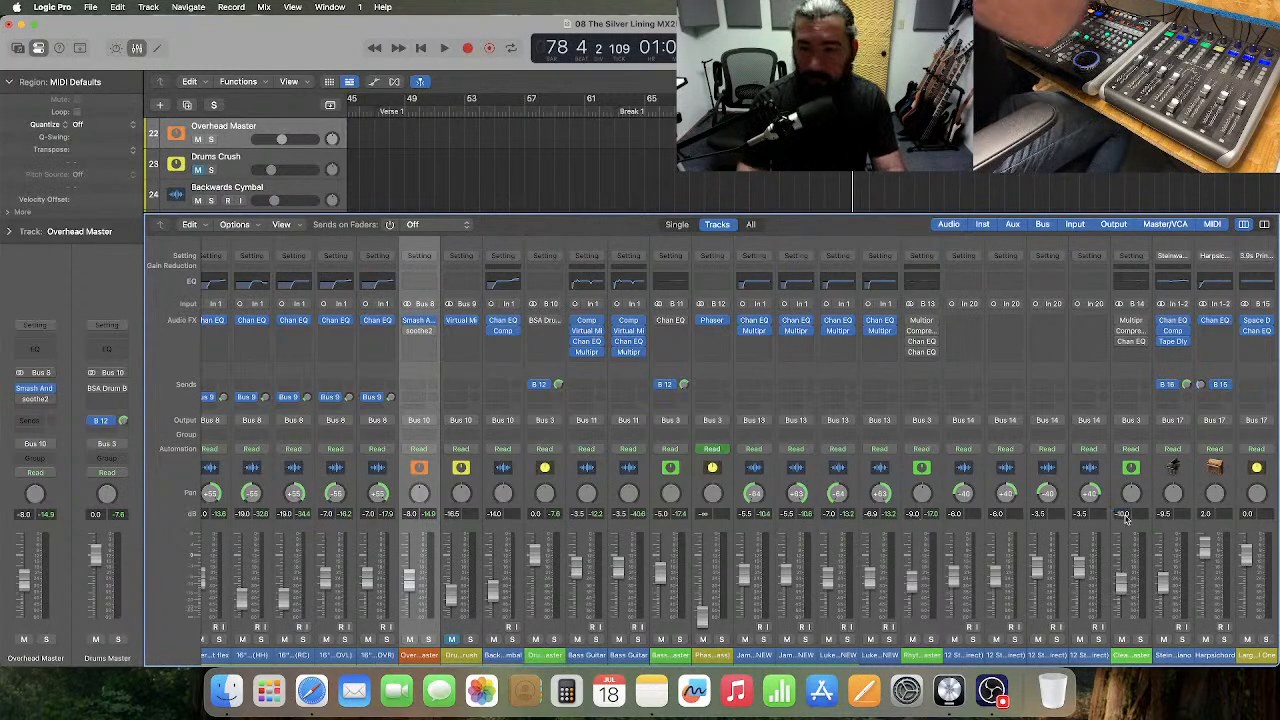
- Round the synth master volume to -17.5 dB and the lead vocals master volume to -5.0 dB
{"action": "scroll", "coordinate": [1060, 546], "scroll_direction": "right", "scroll_amount": 8}
{"action": "scroll", "coordinate": [1105, 540], "scroll_direction": "right", "scroll_amount": 12}
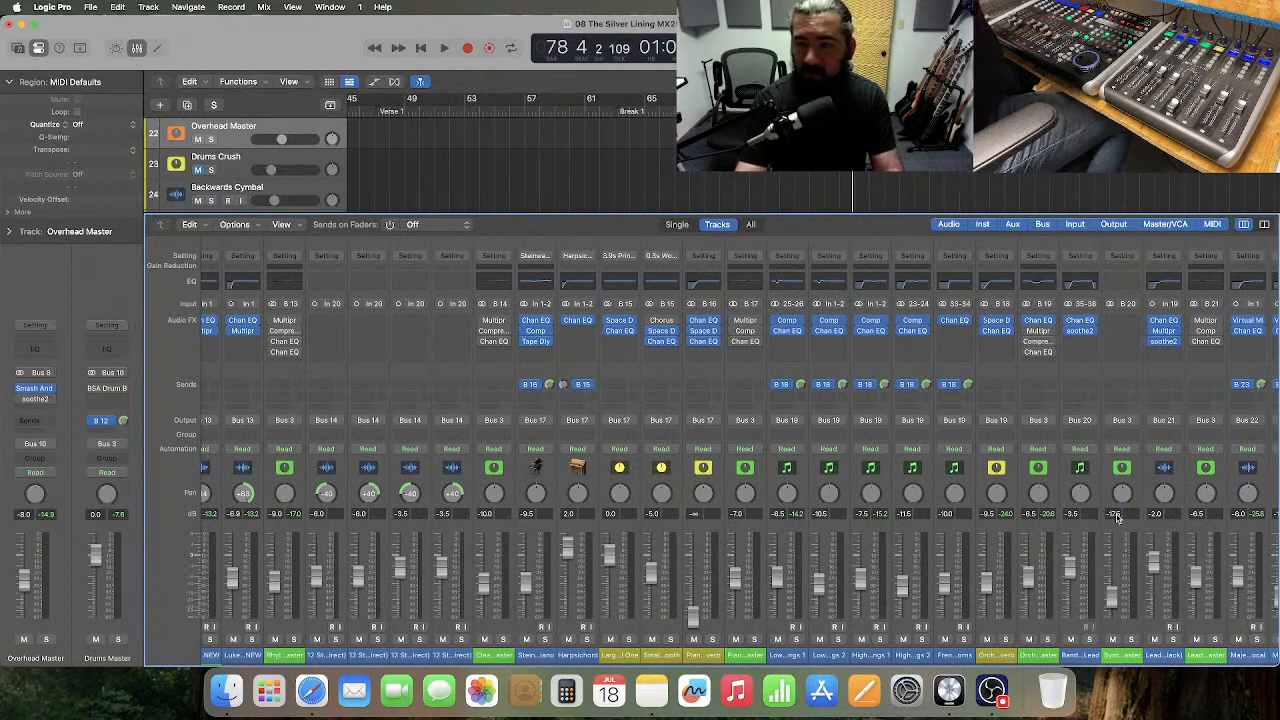
{"action": "scroll", "coordinate": [1117, 516], "scroll_direction": "right", "scroll_amount": 10}
{"action": "scroll", "coordinate": [1019, 537], "scroll_direction": "right", "scroll_amount": 9}
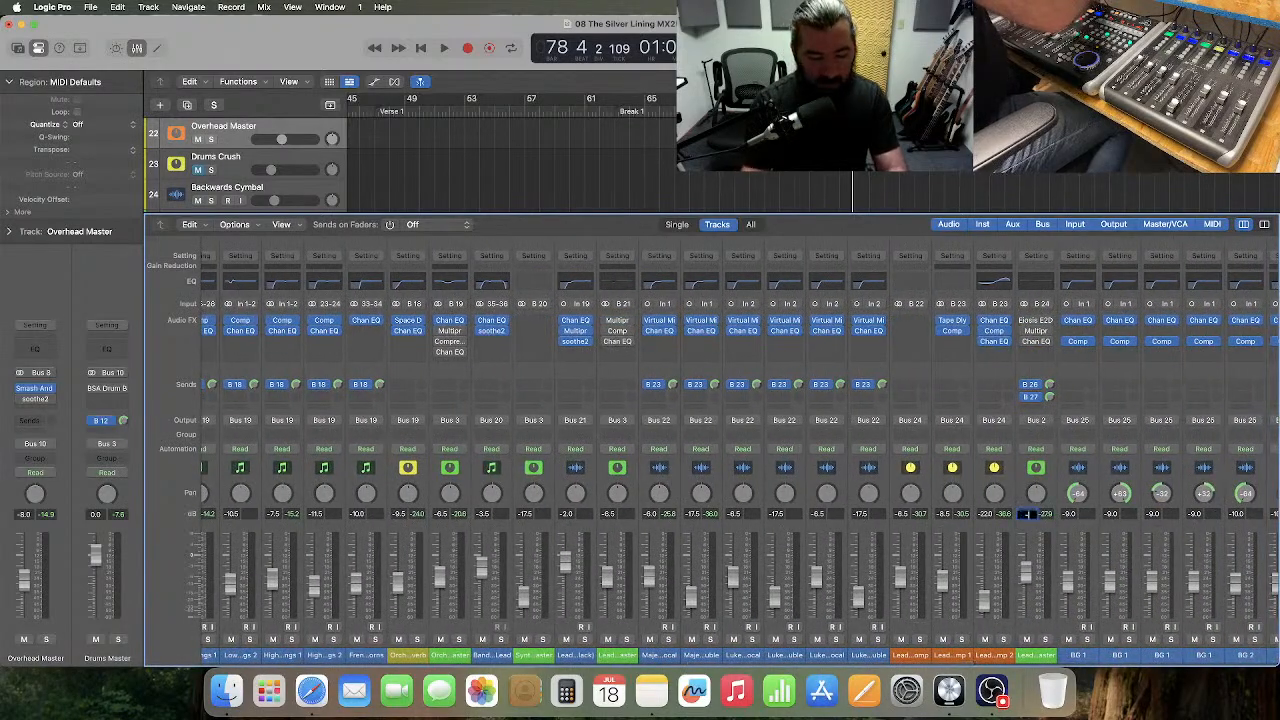
- Round the volumes to -7.0 dB on the backing vocals master, -18.0 dB on the vocal reverb and -29.0 dB on Vocal Delay
{"action": "scroll", "coordinate": [1030, 522], "scroll_direction": "right", "scroll_amount": 18}
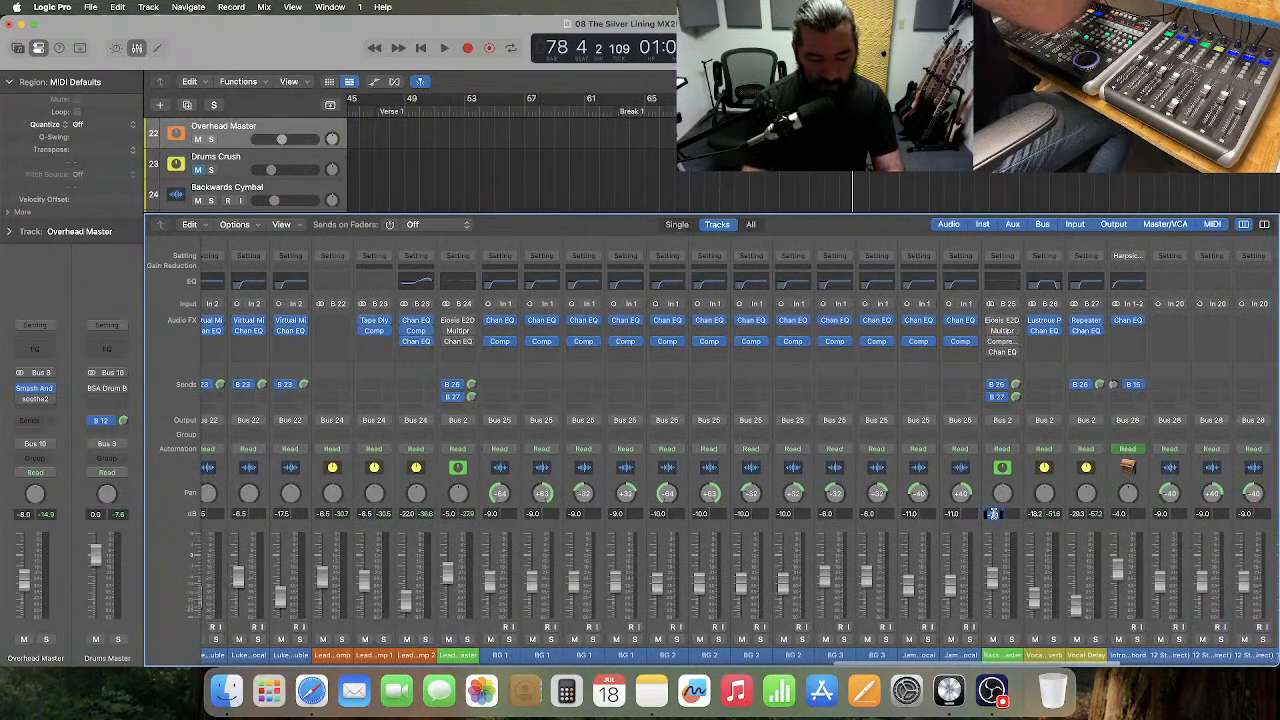
{"action": "scroll", "coordinate": [1004, 525], "scroll_direction": "right", "scroll_amount": 1}
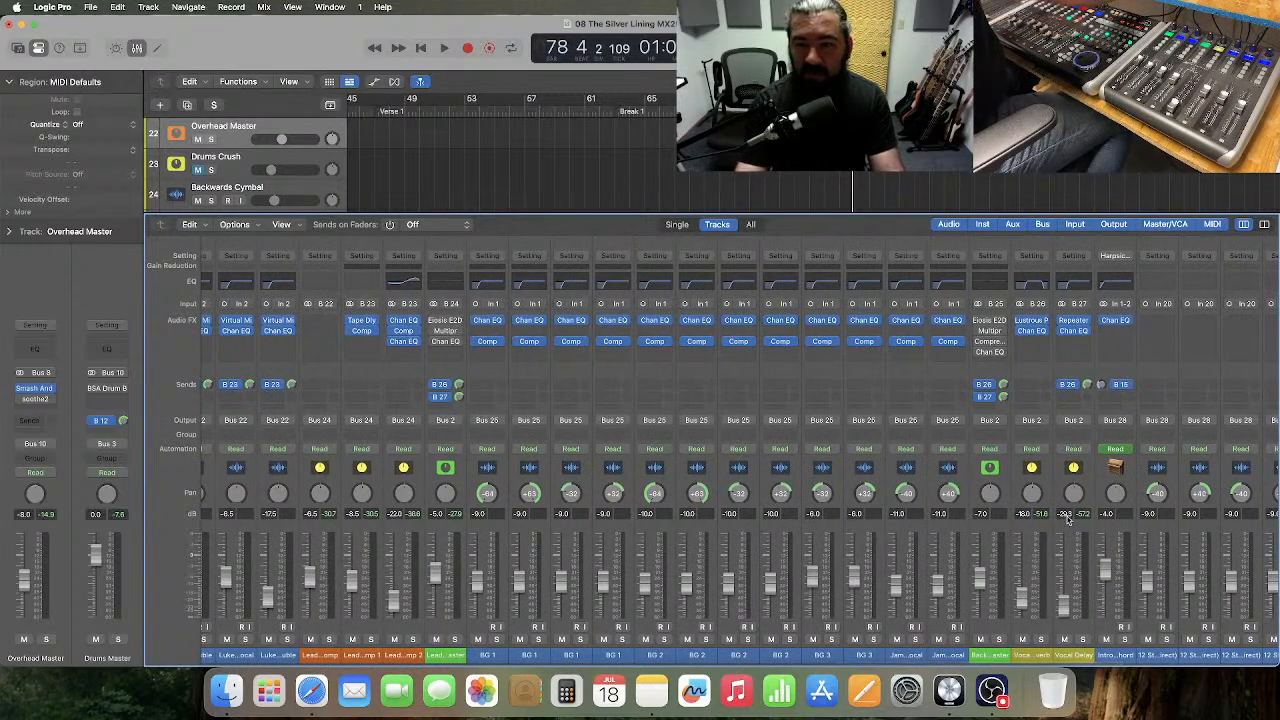
- Play the song's intro from the start, stop in Intro part 2 and select the Intro Harpsichord channel
{"action": "key", "text": "Return"}
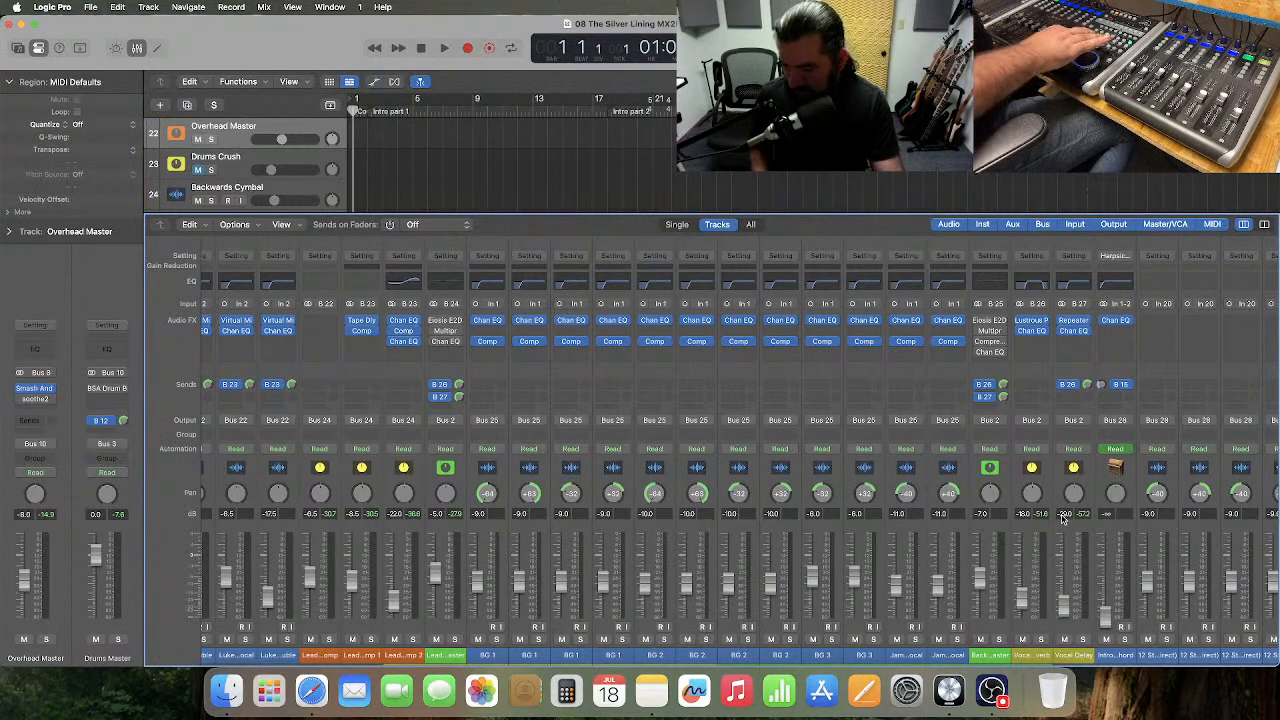
{"action": "key", "text": "space"}
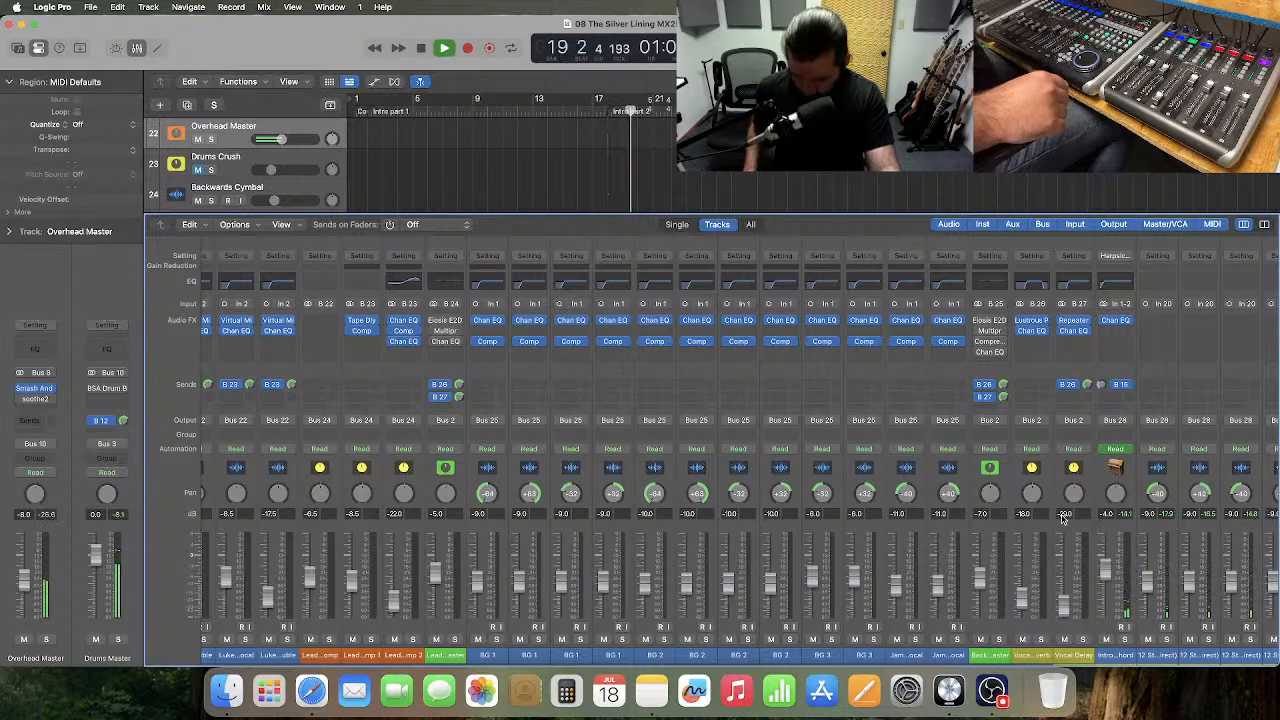
{"action": "key", "text": "space"}
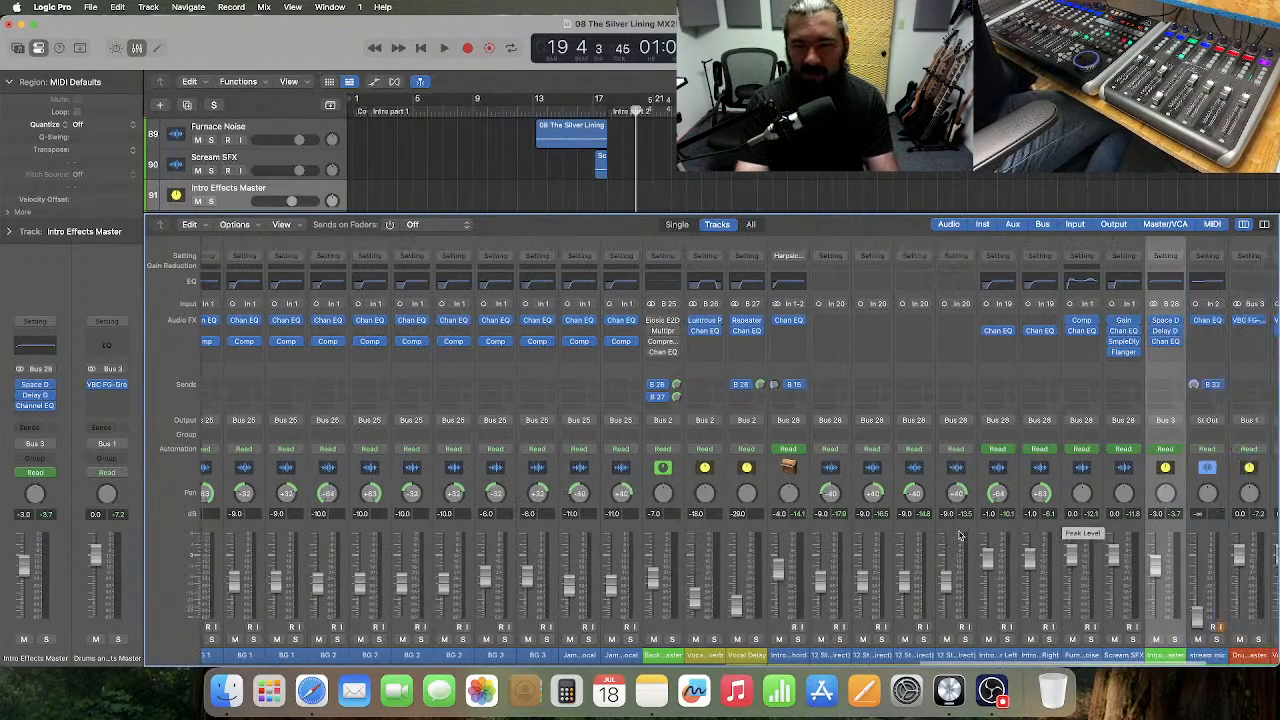
{"action": "scroll", "coordinate": [958, 537], "scroll_direction": "right", "scroll_amount": 5}
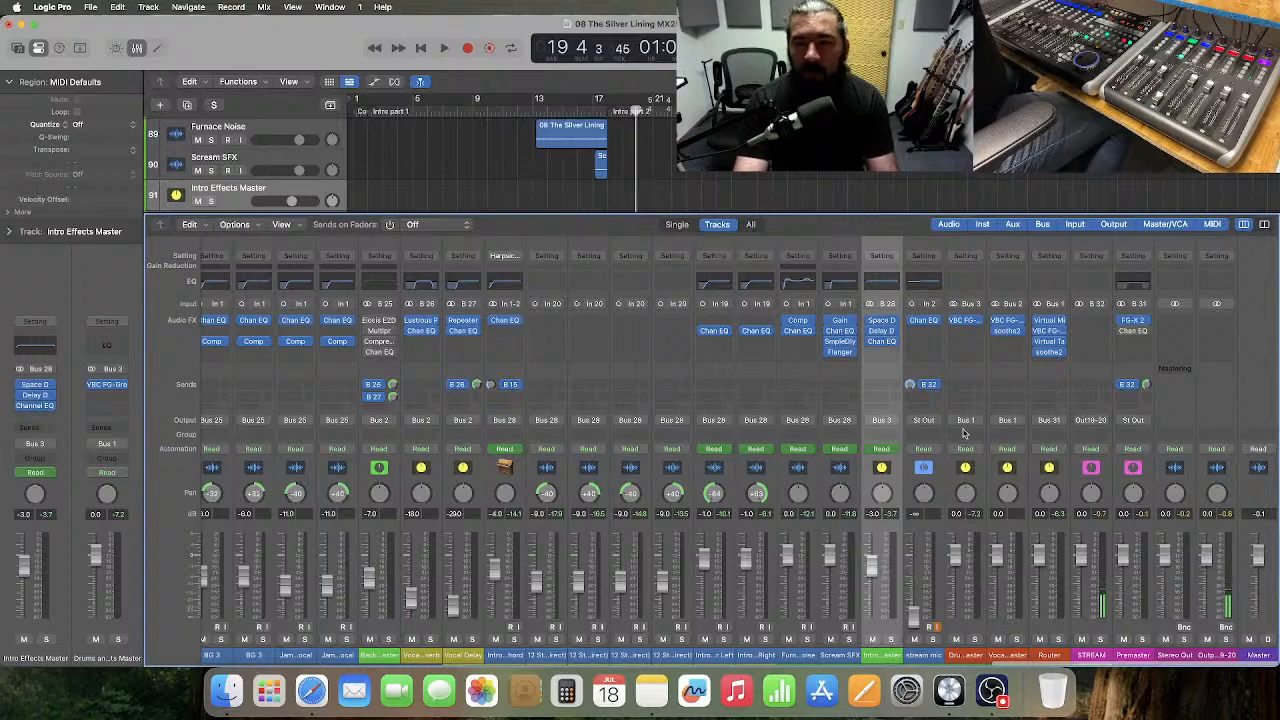
{"action": "scroll", "coordinate": [952, 462], "scroll_direction": "left", "scroll_amount": 1}
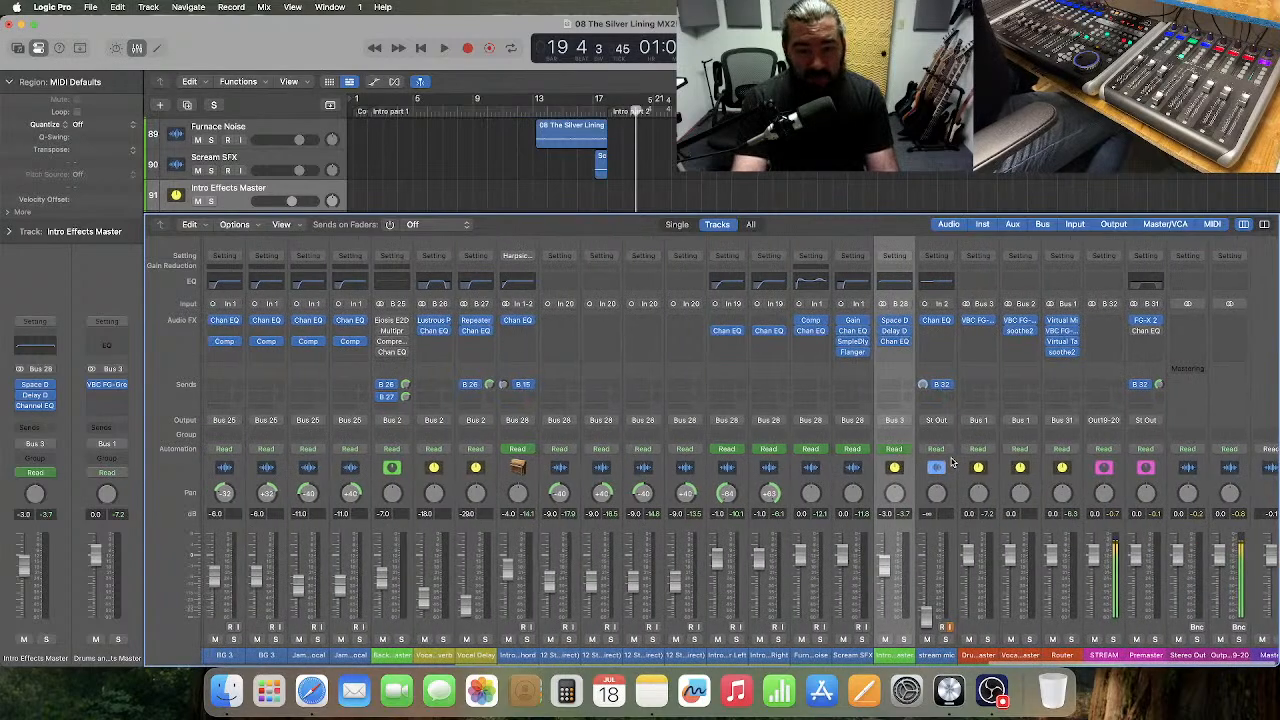
{"action": "left_click", "coordinate": [533, 485]}
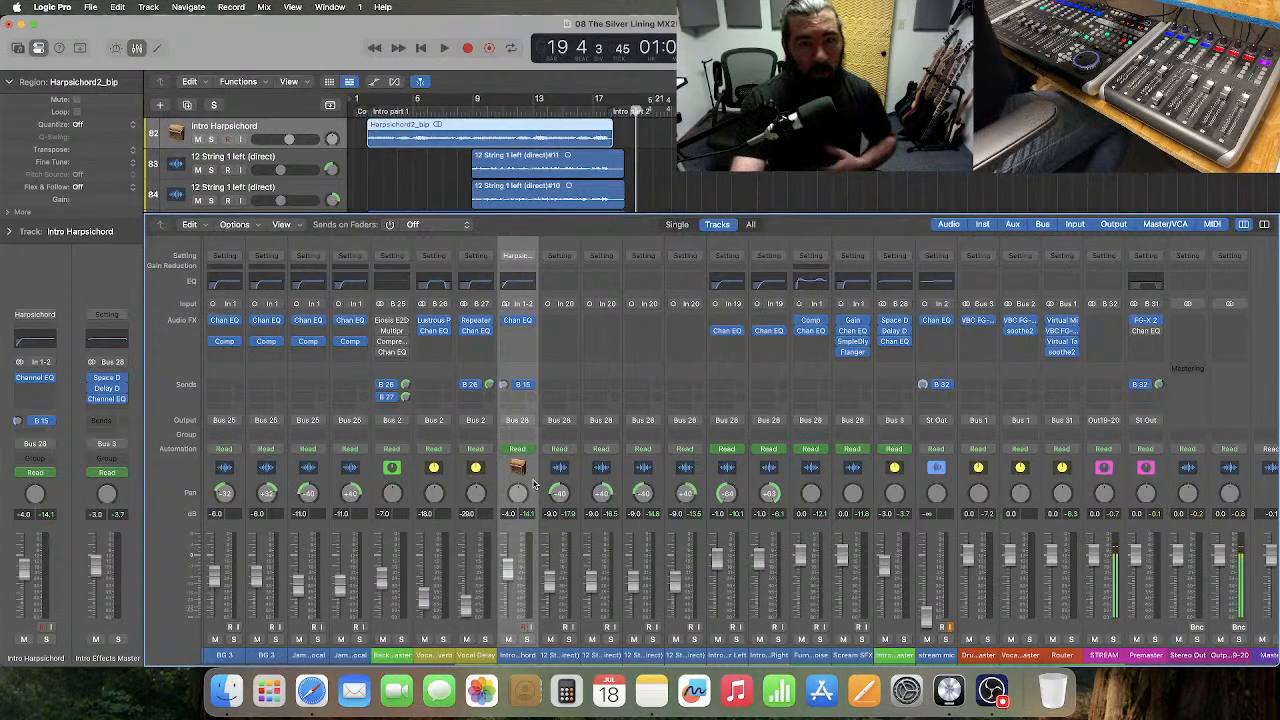
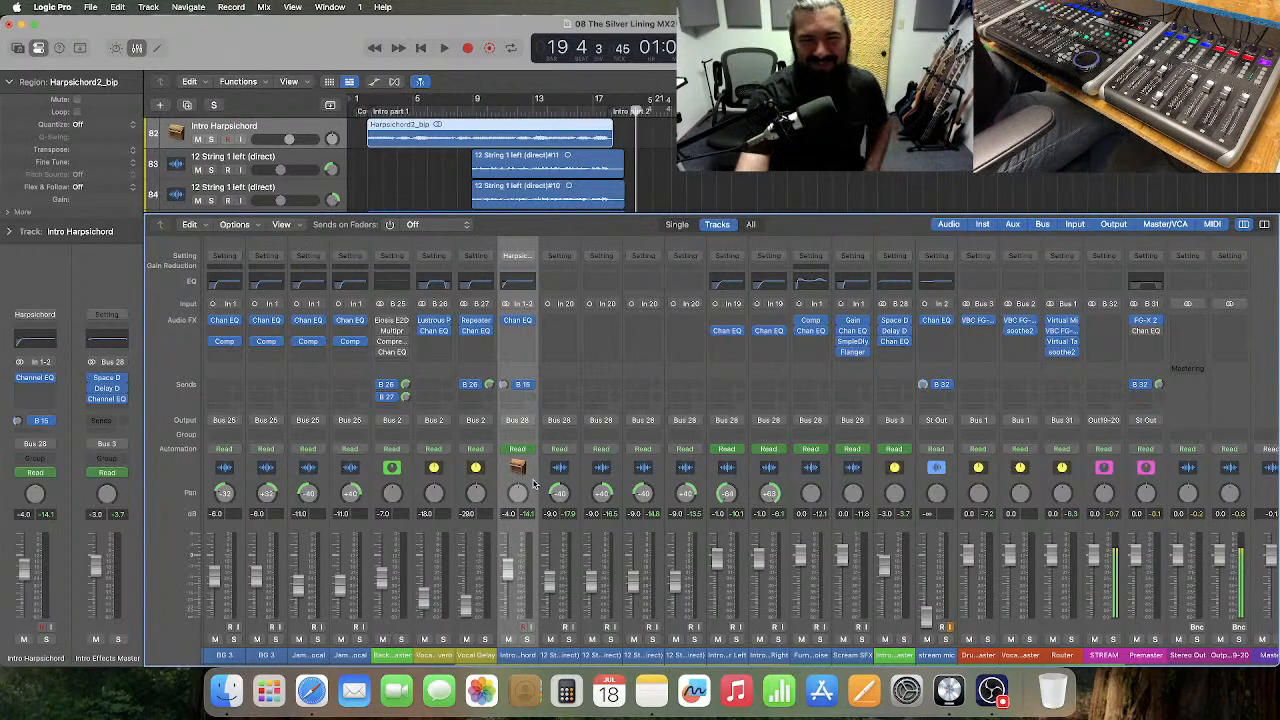
- Open the Channel EQ on Furnace Noise, solo the track and play it from bar 13 into Intro part 2
{"action": "left_click", "coordinate": [817, 287]}
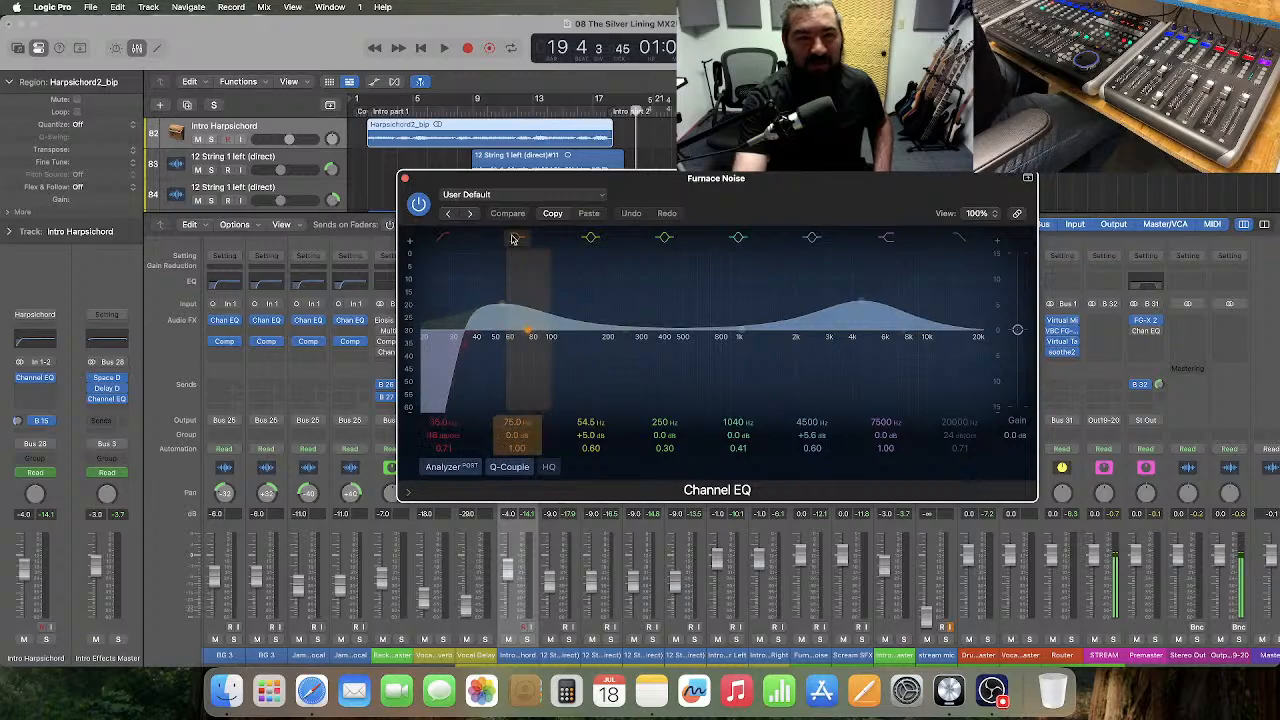
{"action": "left_click_drag", "start_coordinate": [694, 180], "coordinate": [726, 273]}
{"action": "scroll", "coordinate": [551, 148], "scroll_direction": "down", "scroll_amount": 3}
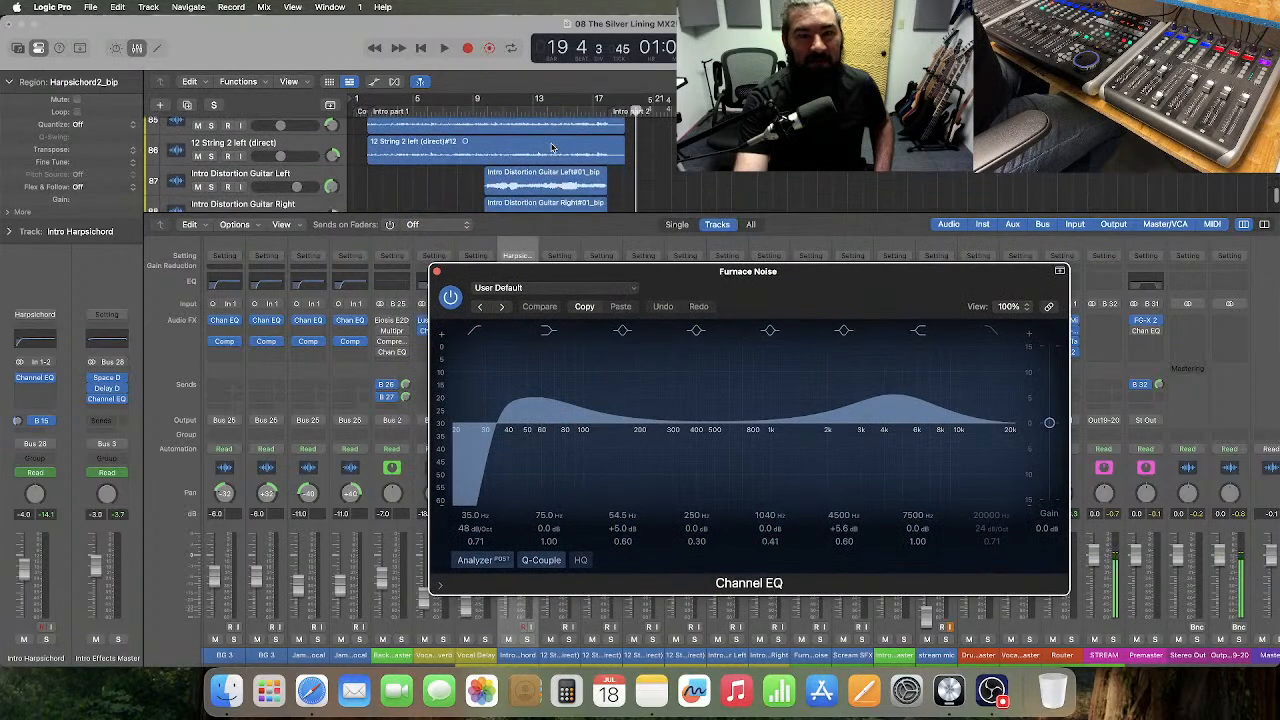
{"action": "scroll", "coordinate": [555, 147], "scroll_direction": "down", "scroll_amount": 3}
{"action": "scroll", "coordinate": [558, 147], "scroll_direction": "down", "scroll_amount": 2}
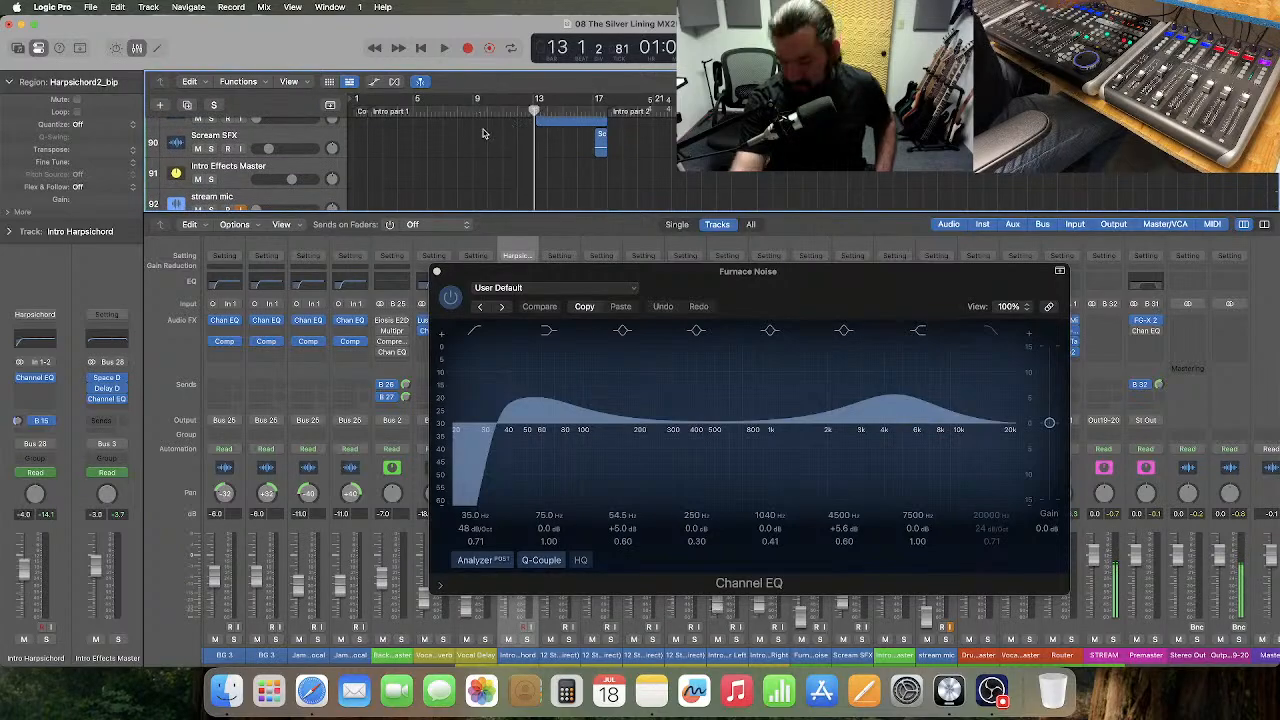
{"action": "key", "text": "c"}
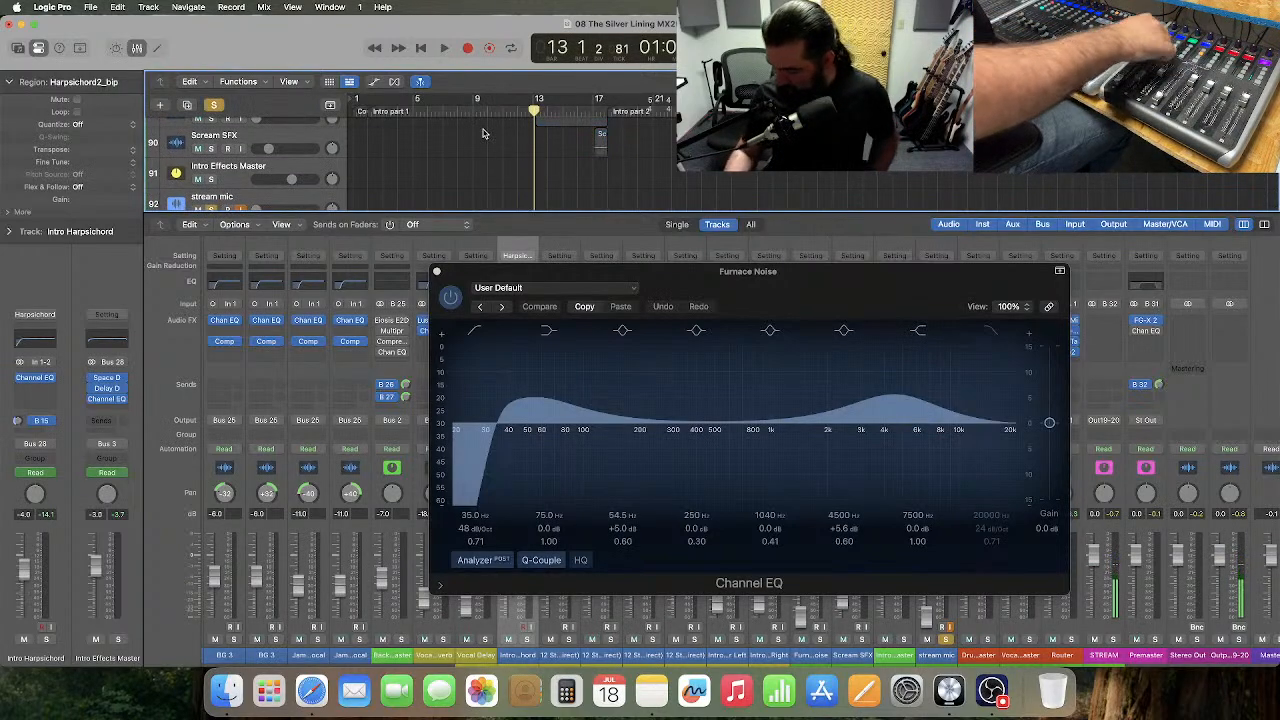
{"action": "key", "text": "c"}
{"action": "key", "text": "space"}
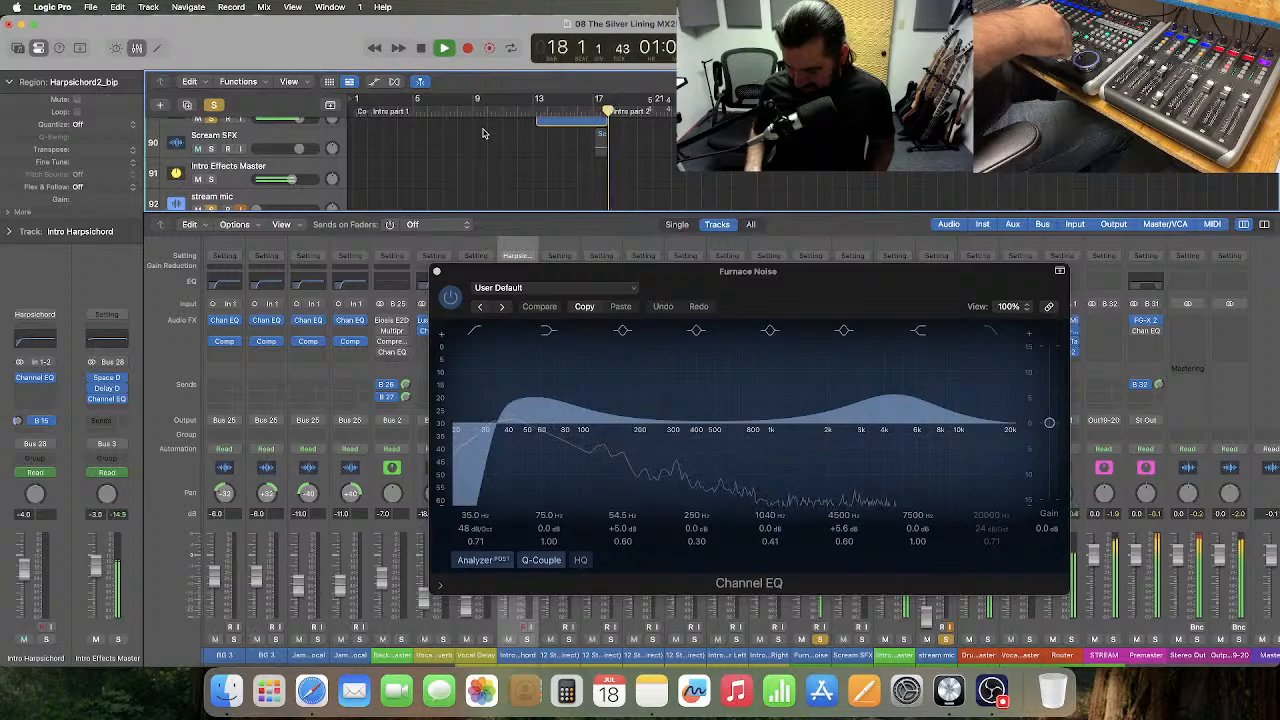
{"action": "key", "text": "space"}
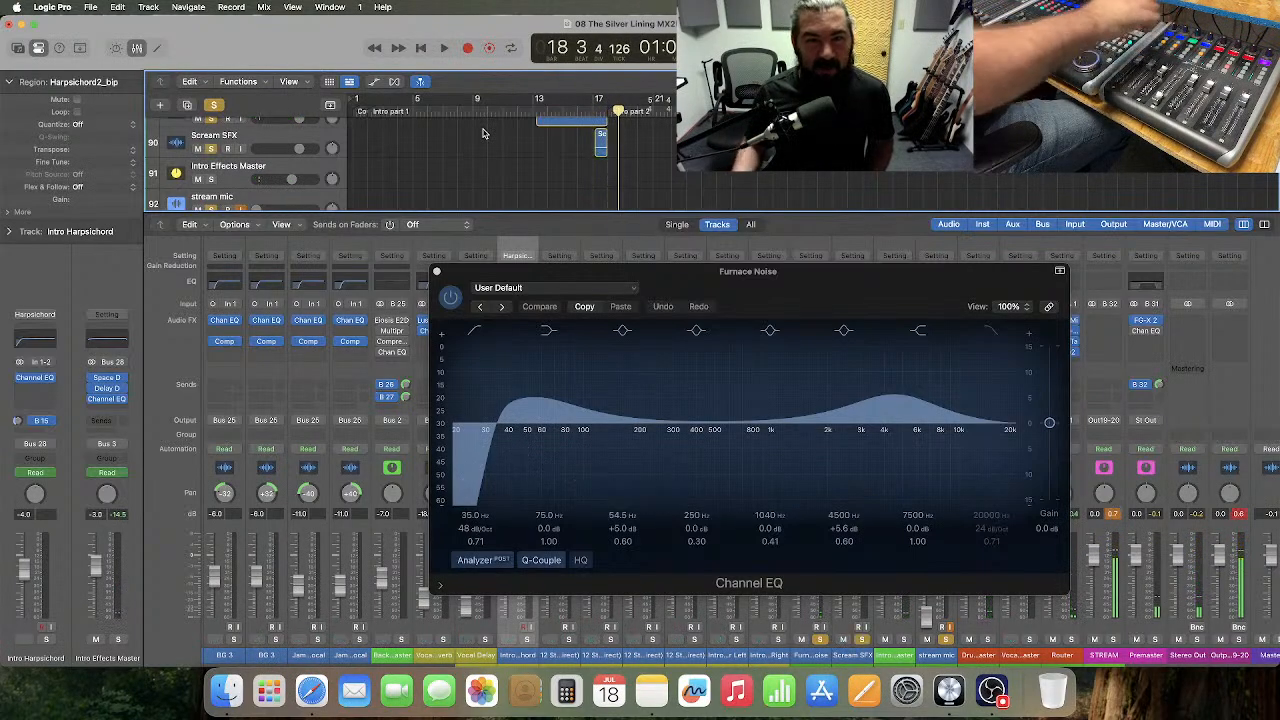
- Replay Furnace Noise and Scream SFX soloed together from bar 14, clear the solos and close the Channel EQ
{"action": "key", "text": "comma"}
{"action": "key", "text": "comma"}
{"action": "key", "text": "comma"}
{"action": "key", "text": "comma"}
{"action": "key", "text": "comma"}
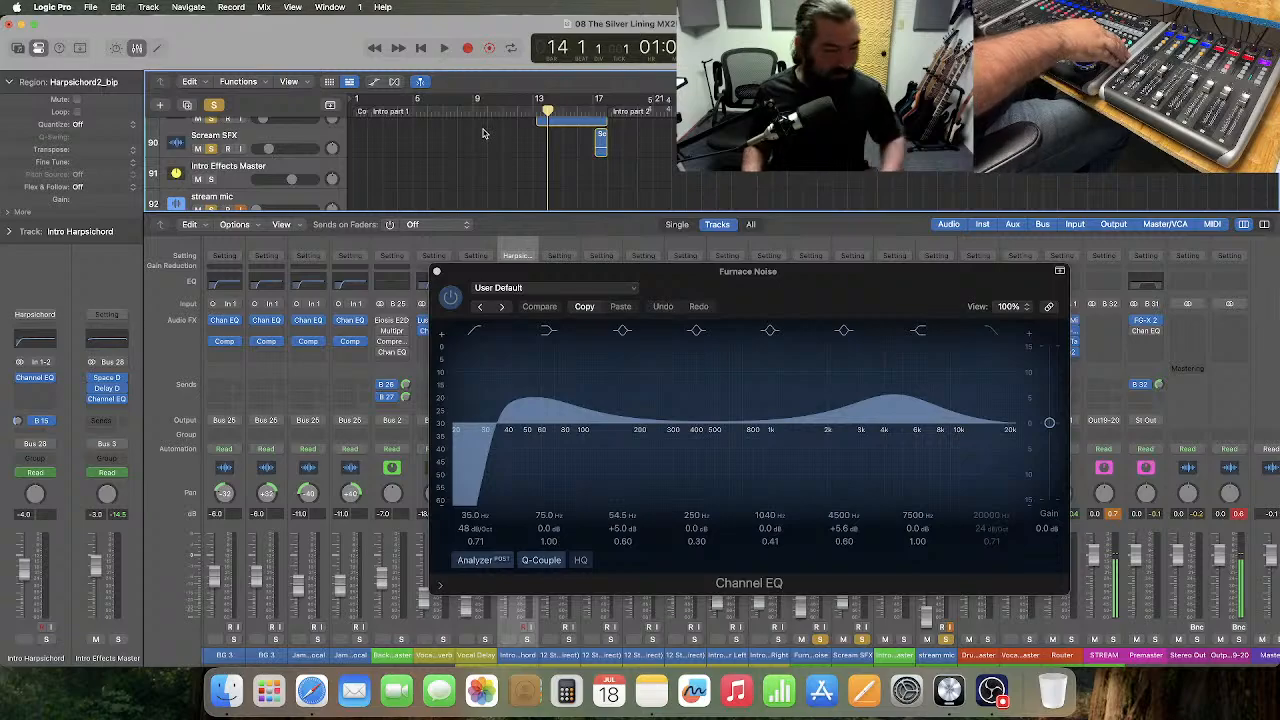
{"action": "key", "text": "space"}
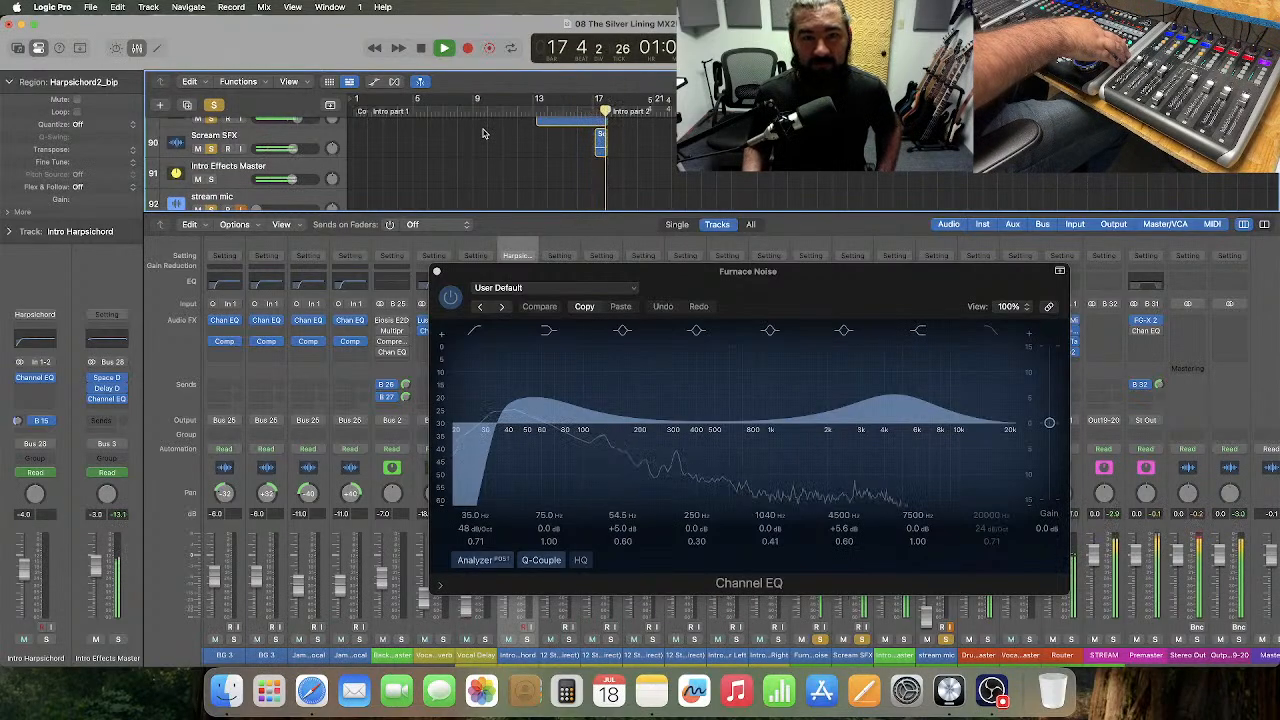
{"action": "key", "text": "space"}
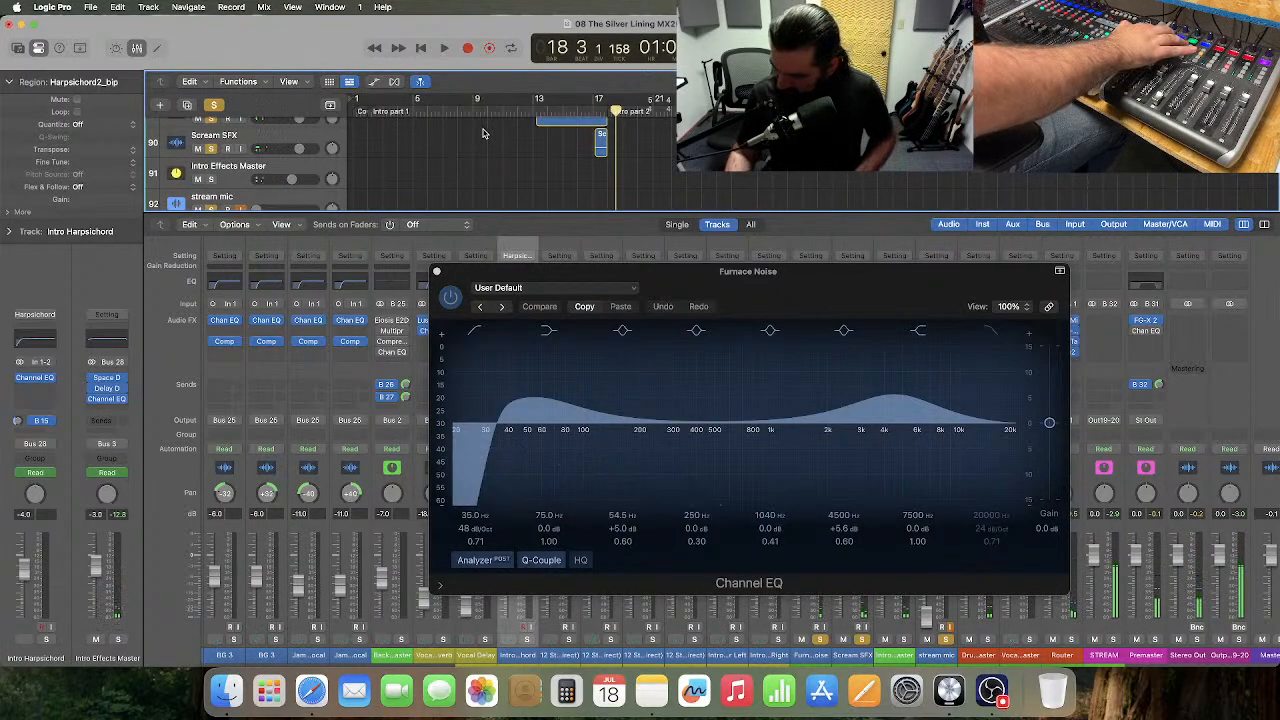
{"action": "key", "text": "c"}
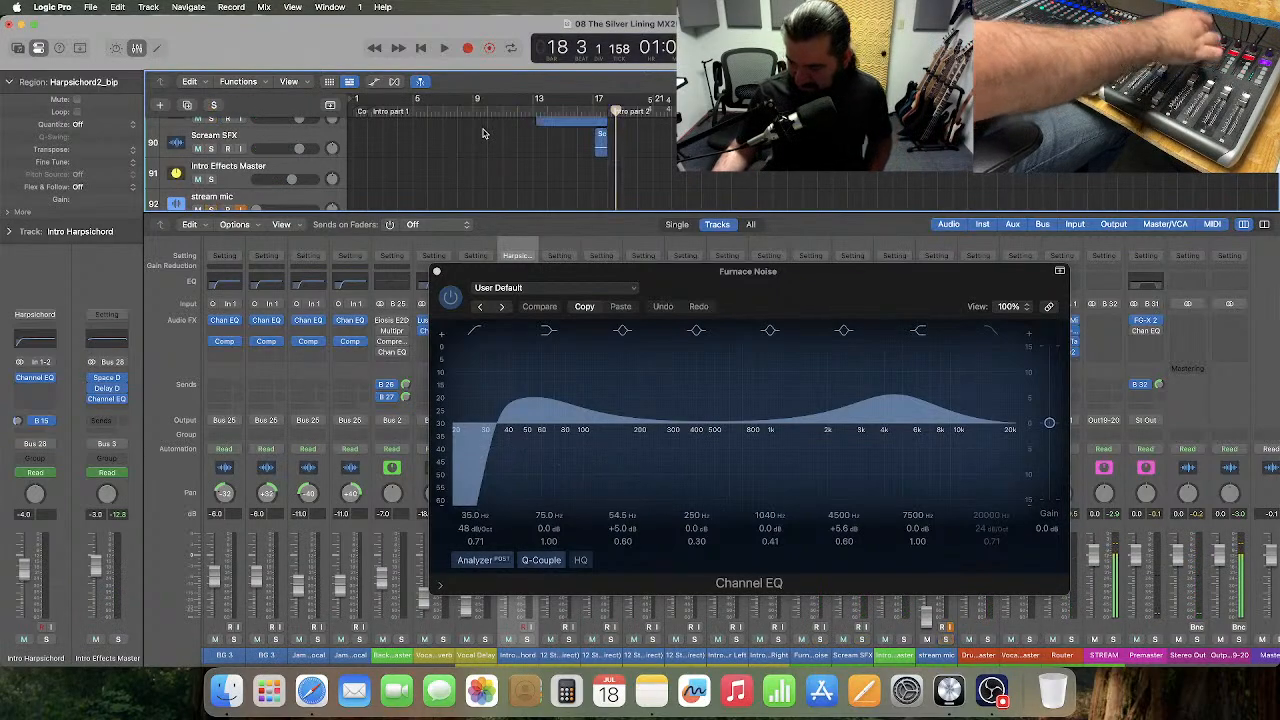
{"action": "left_click", "coordinate": [437, 271]}
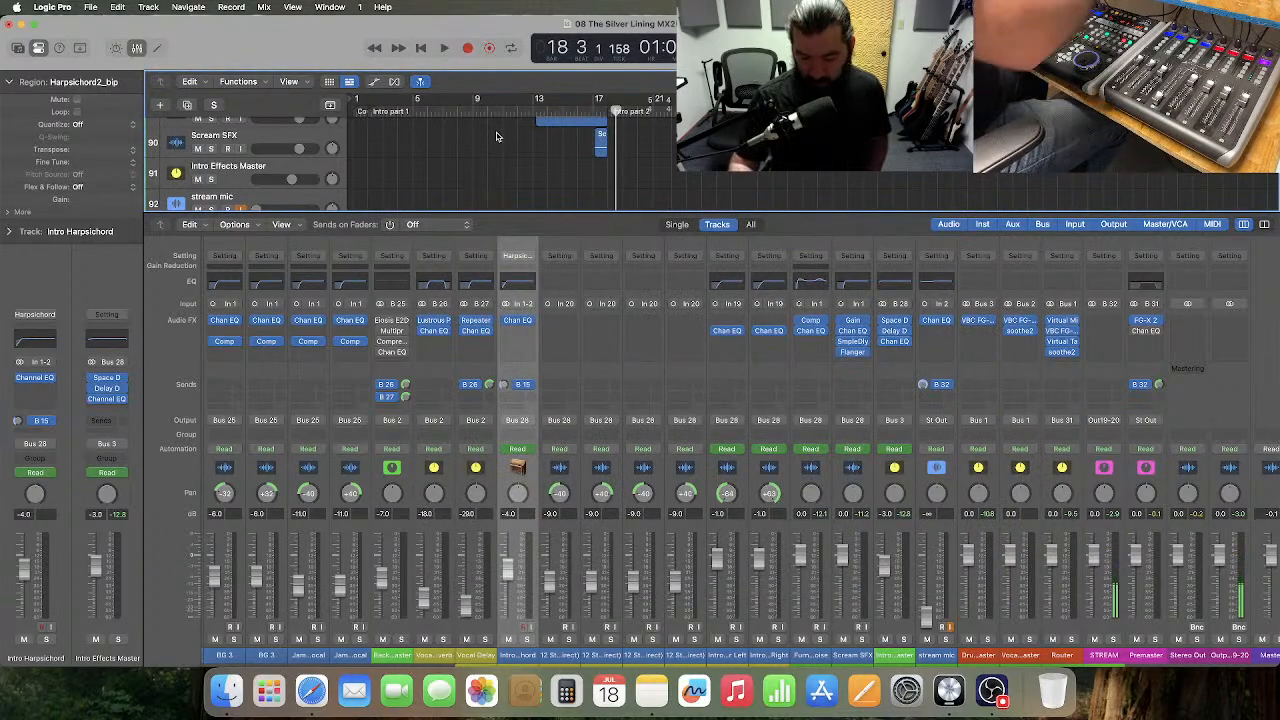
- Play the intro from the start with the Intro Effects Master's Channel EQ open, close it and set that channel's volume to -4.0 dB
{"action": "key", "text": "Return"}
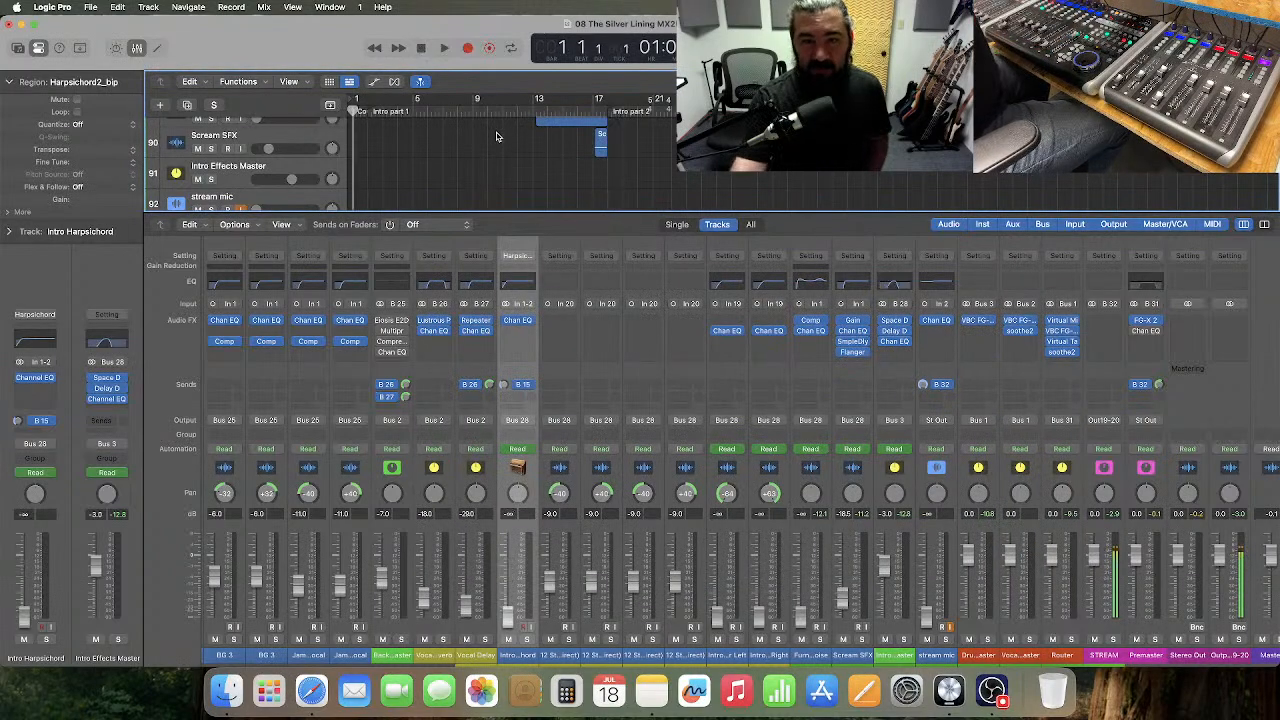
{"action": "left_click", "coordinate": [898, 287]}
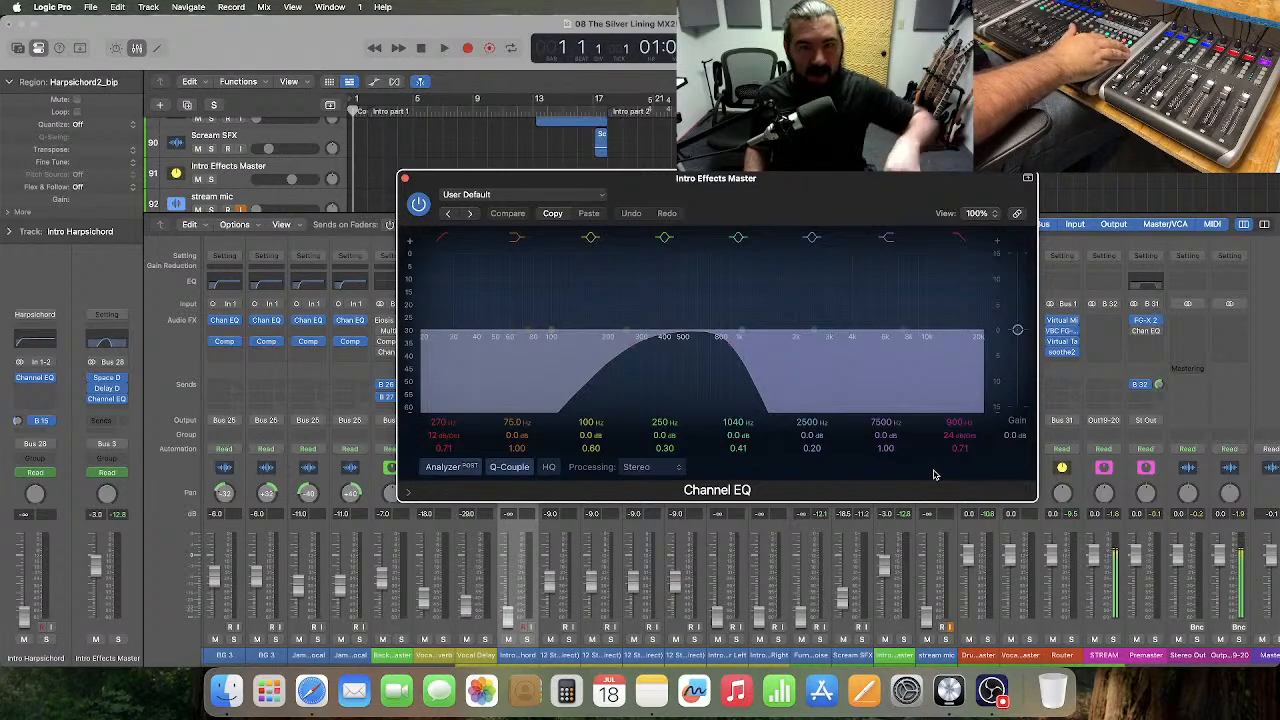
{"action": "key", "text": "space"}
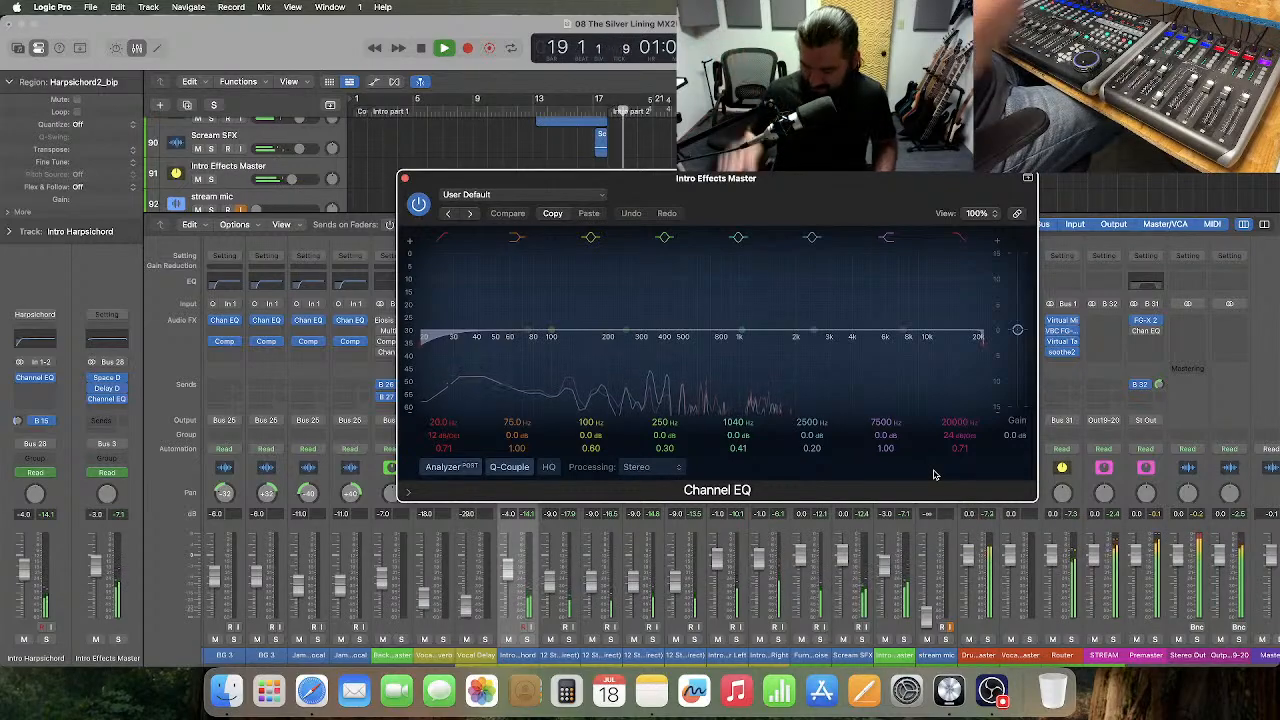
{"action": "key", "text": "space"}
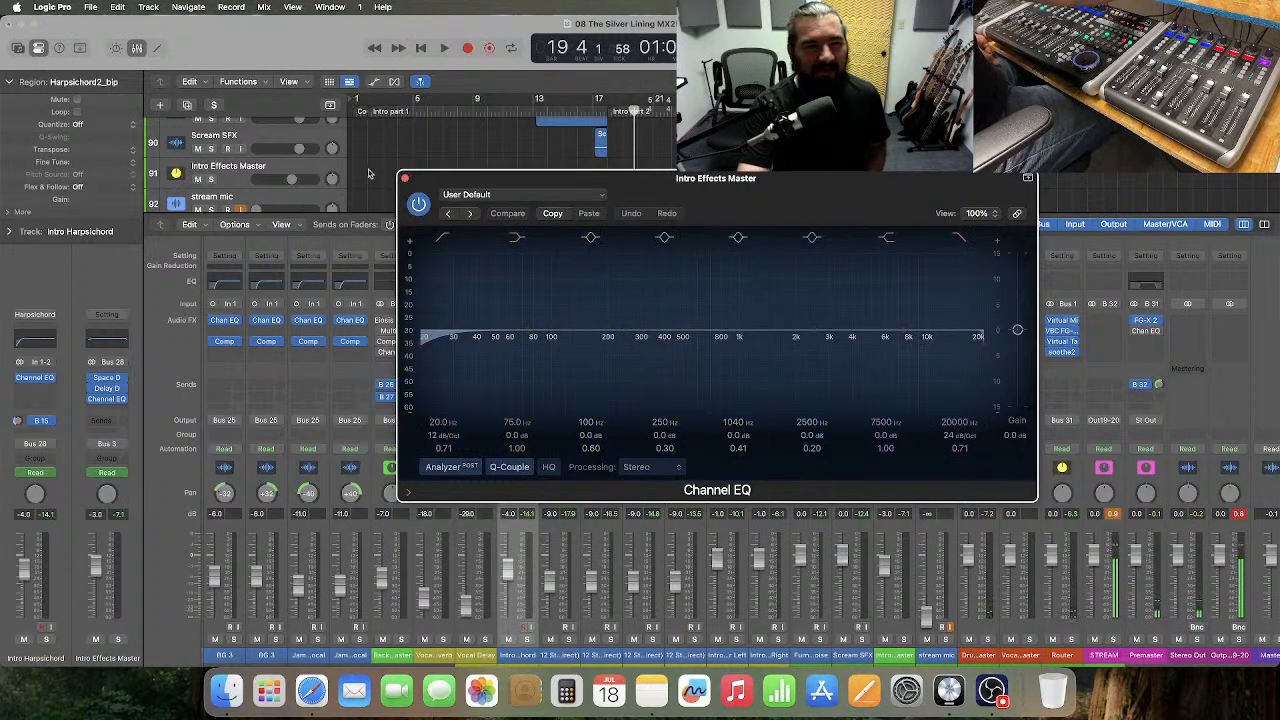
{"action": "left_click", "coordinate": [405, 179]}
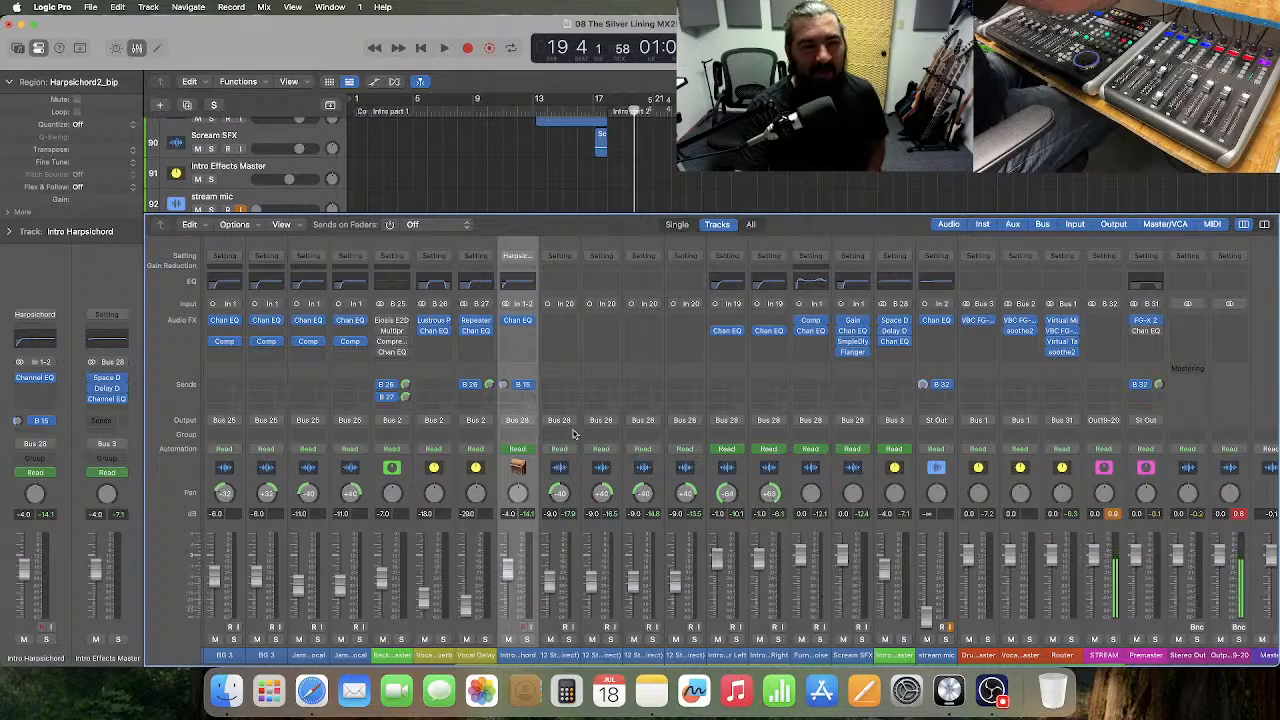
- Unmute and solo Drums Crush, play it from bar 35, and clear the solo to play it within the full mix
{"action": "scroll", "coordinate": [573, 436], "scroll_direction": "left", "scroll_amount": 10}
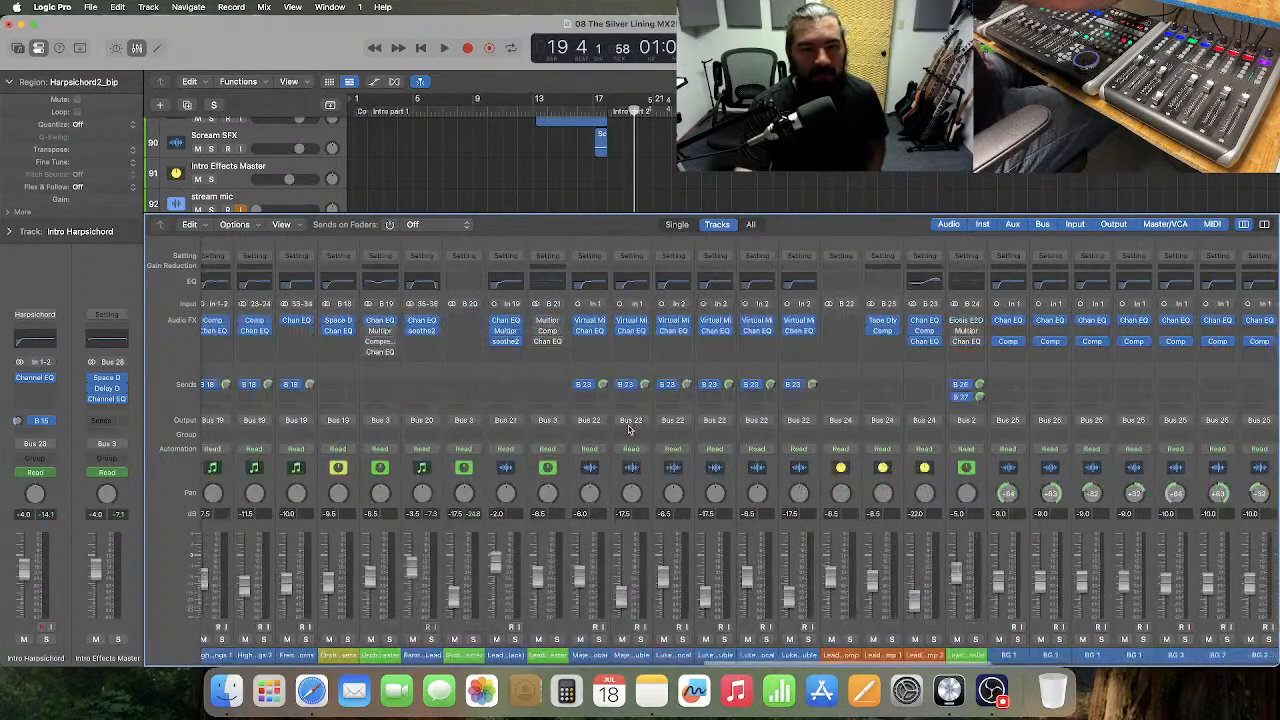
{"action": "scroll", "coordinate": [629, 429], "scroll_direction": "left", "scroll_amount": 15}
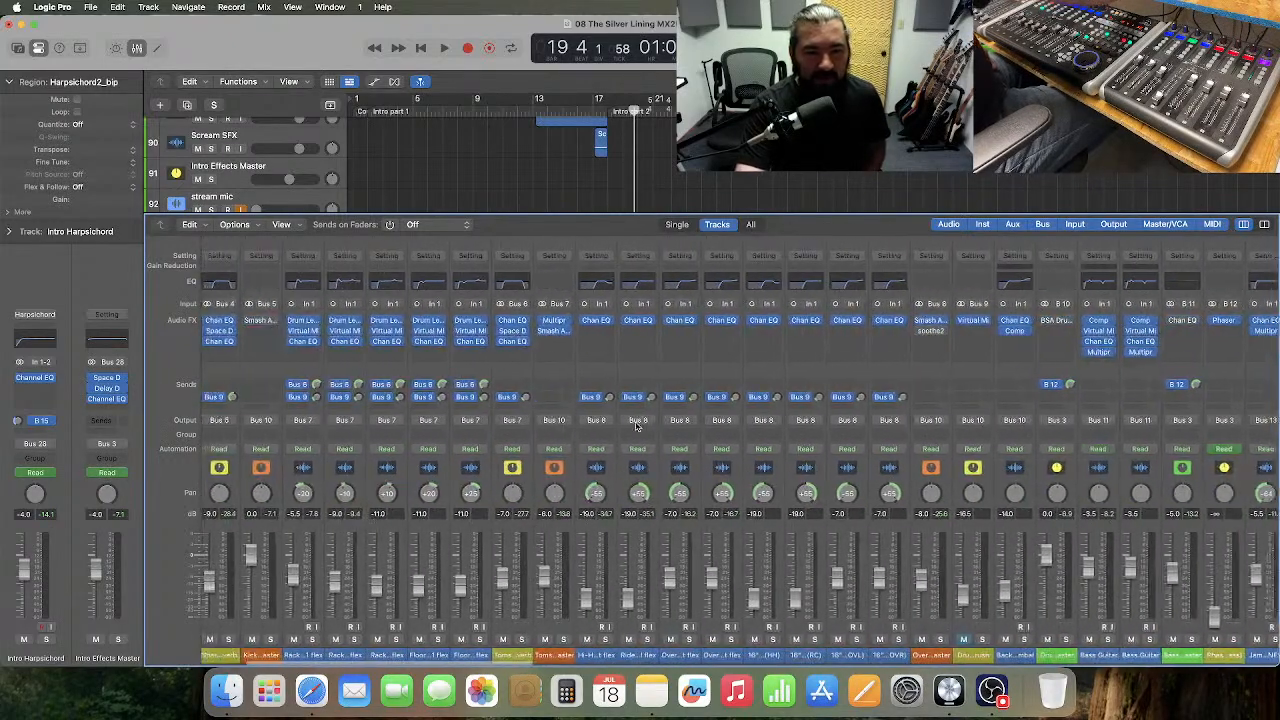
{"action": "scroll", "coordinate": [635, 425], "scroll_direction": "left", "scroll_amount": 4}
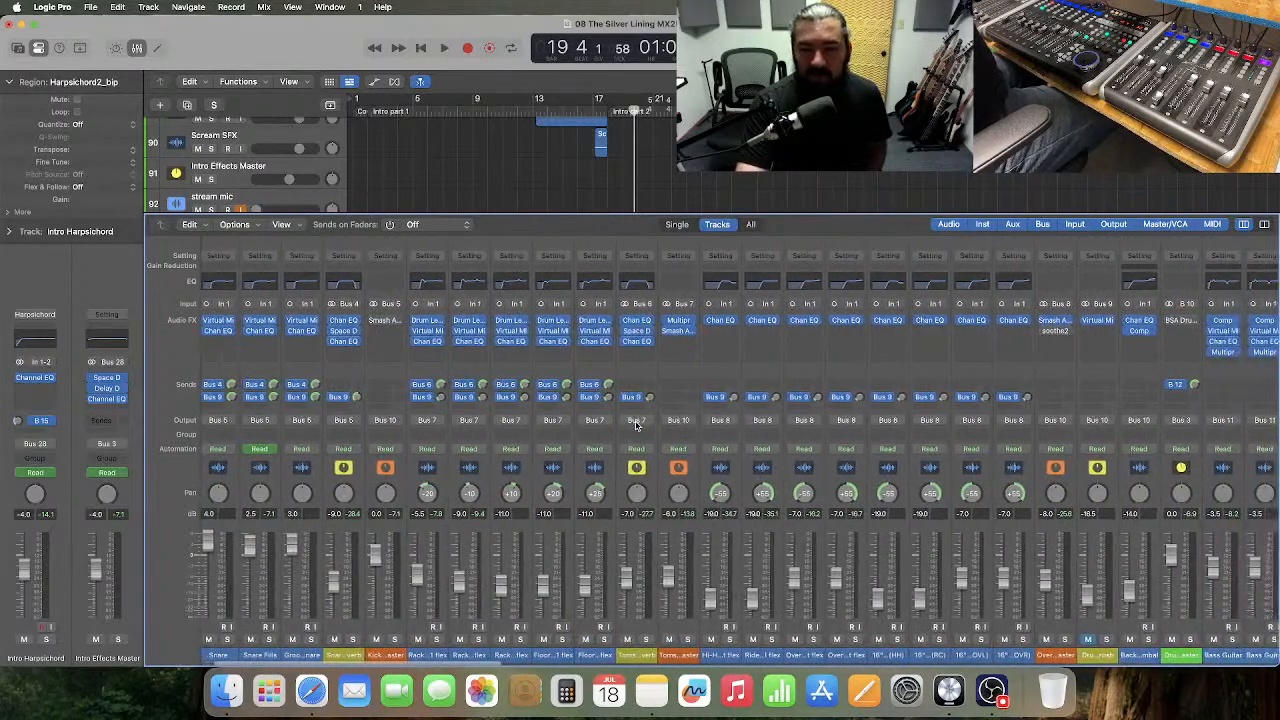
{"action": "scroll", "coordinate": [635, 425], "scroll_direction": "right", "scroll_amount": 1}
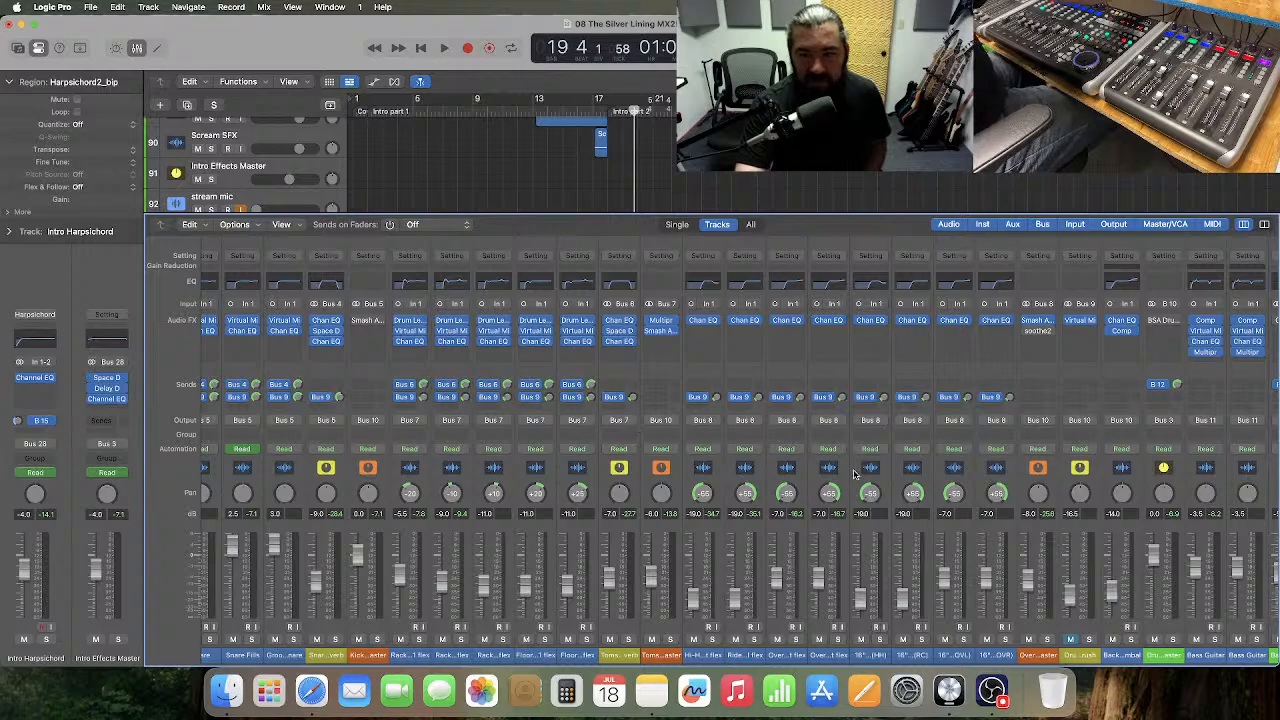
{"action": "left_click", "coordinate": [1068, 487]}
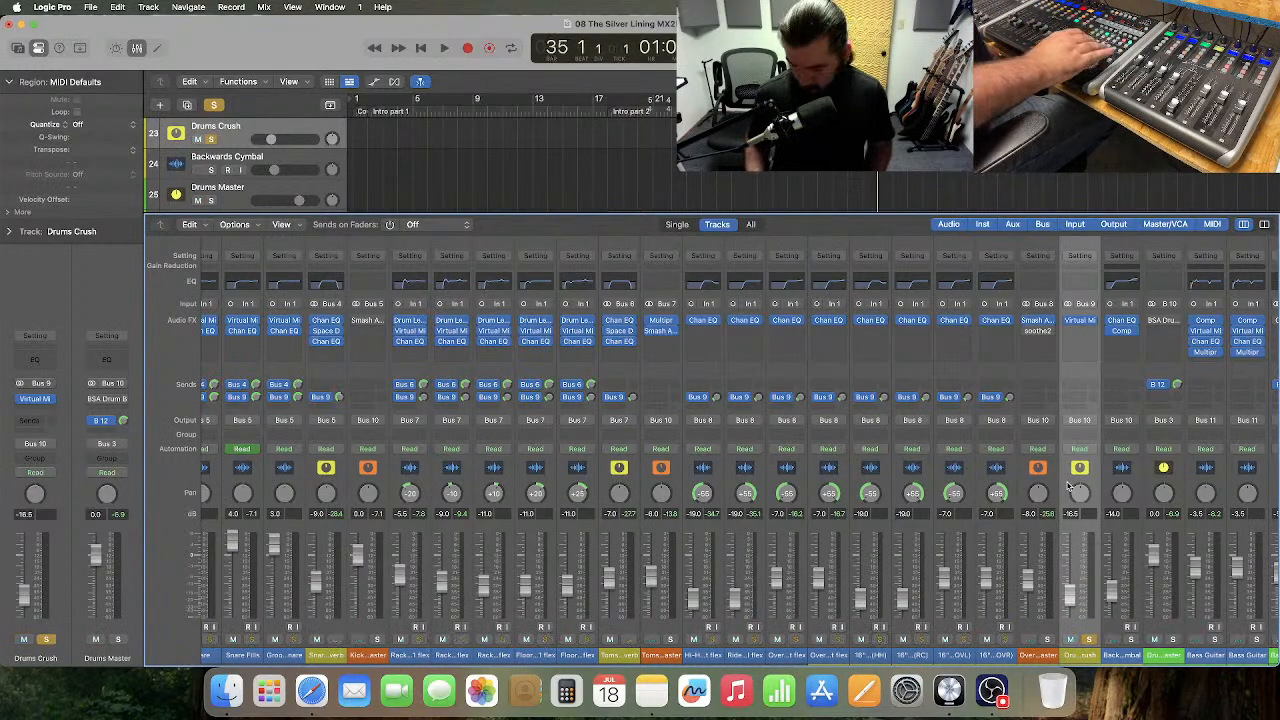
{"action": "key", "text": "space"}
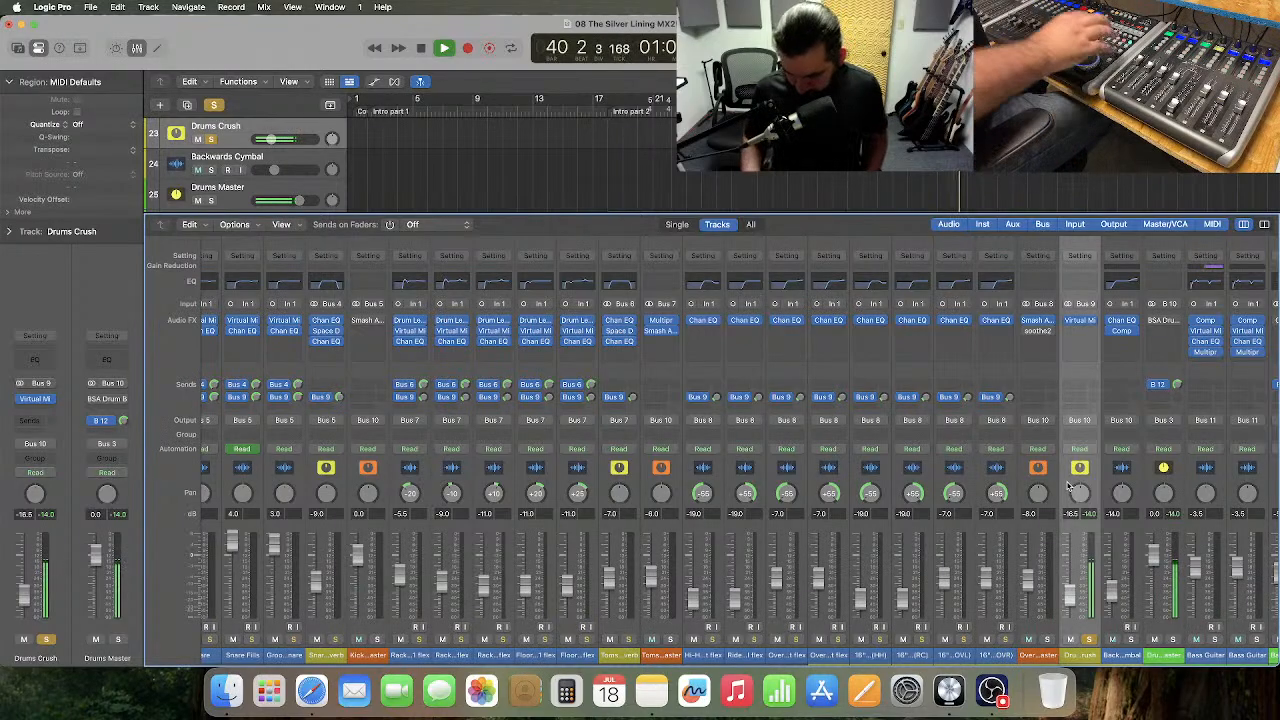
{"action": "key", "text": "space"}
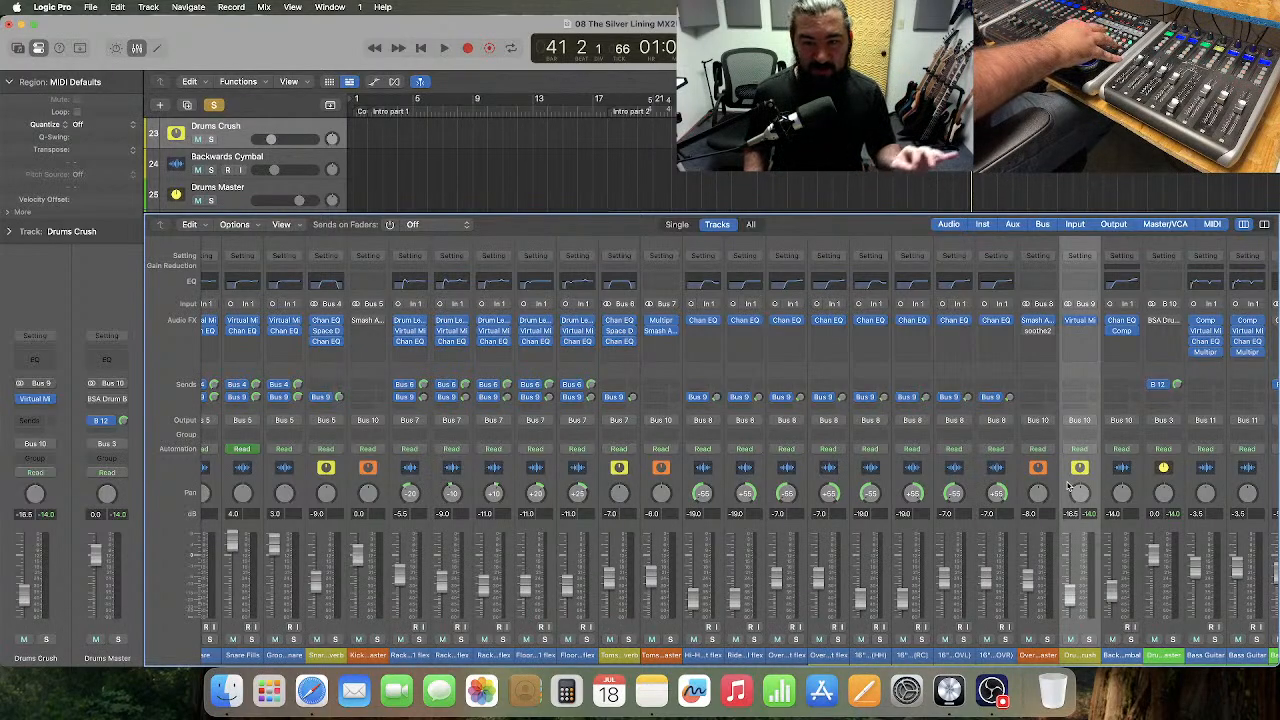
{"action": "key", "text": "Return"}
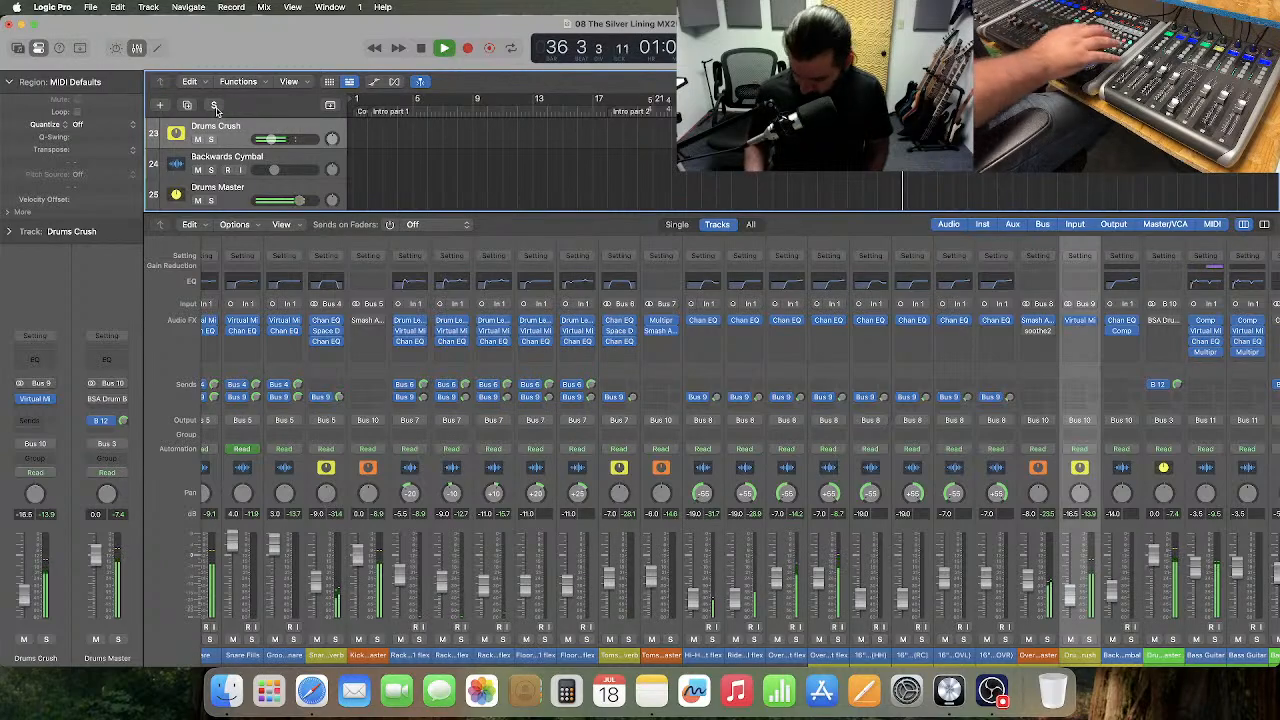
- Stop playback, select the Drums Master channel and play the full mix from bar 15
{"action": "key", "text": "space"}
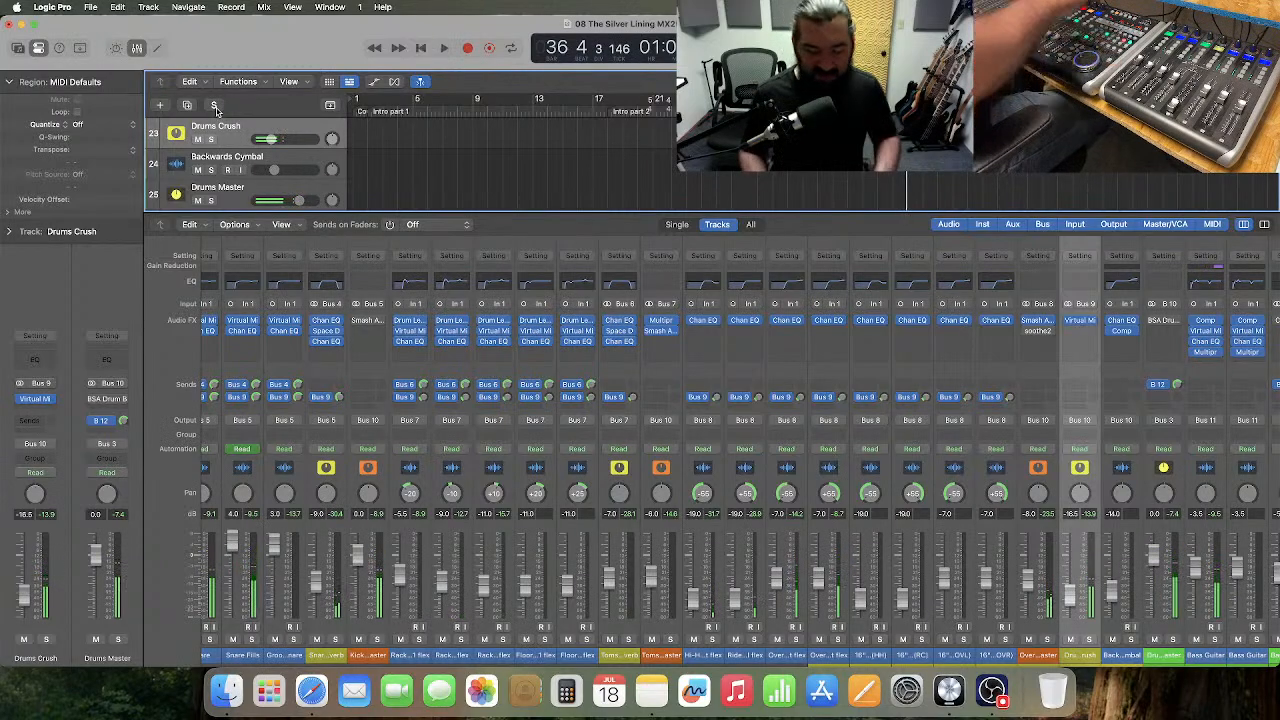
{"action": "key", "text": "super+Left"}
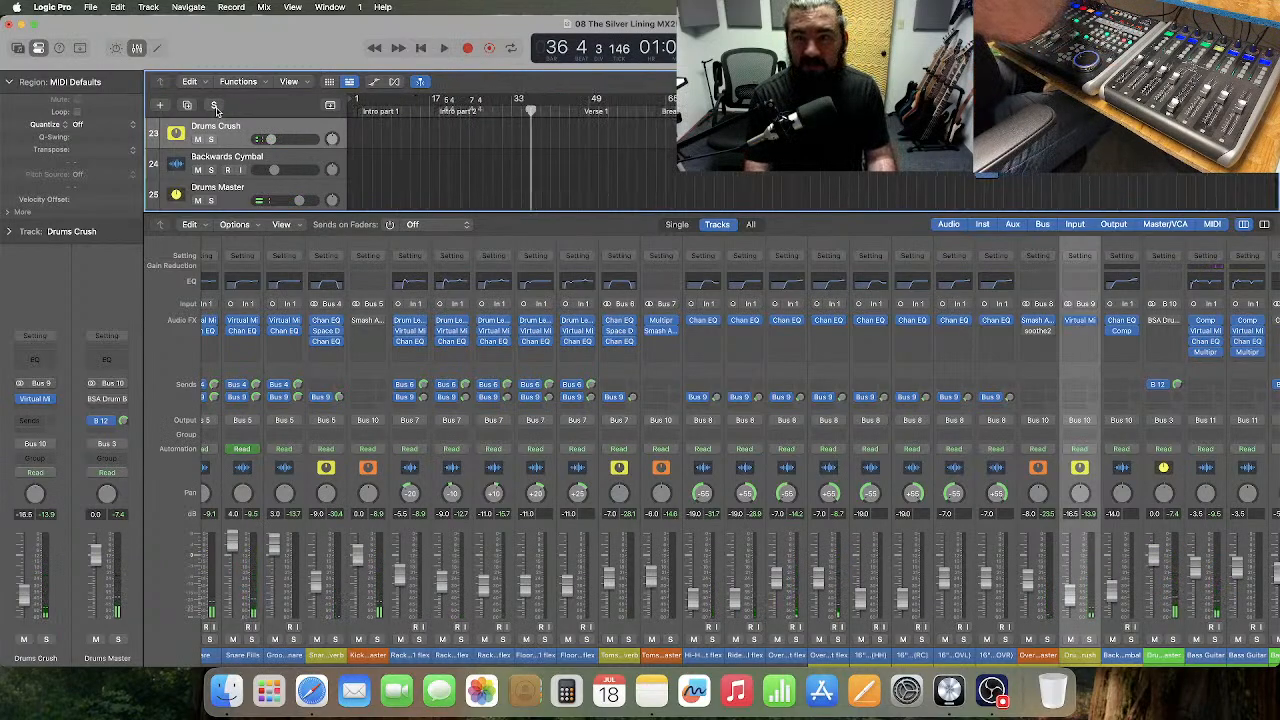
{"action": "key", "text": "Return"}
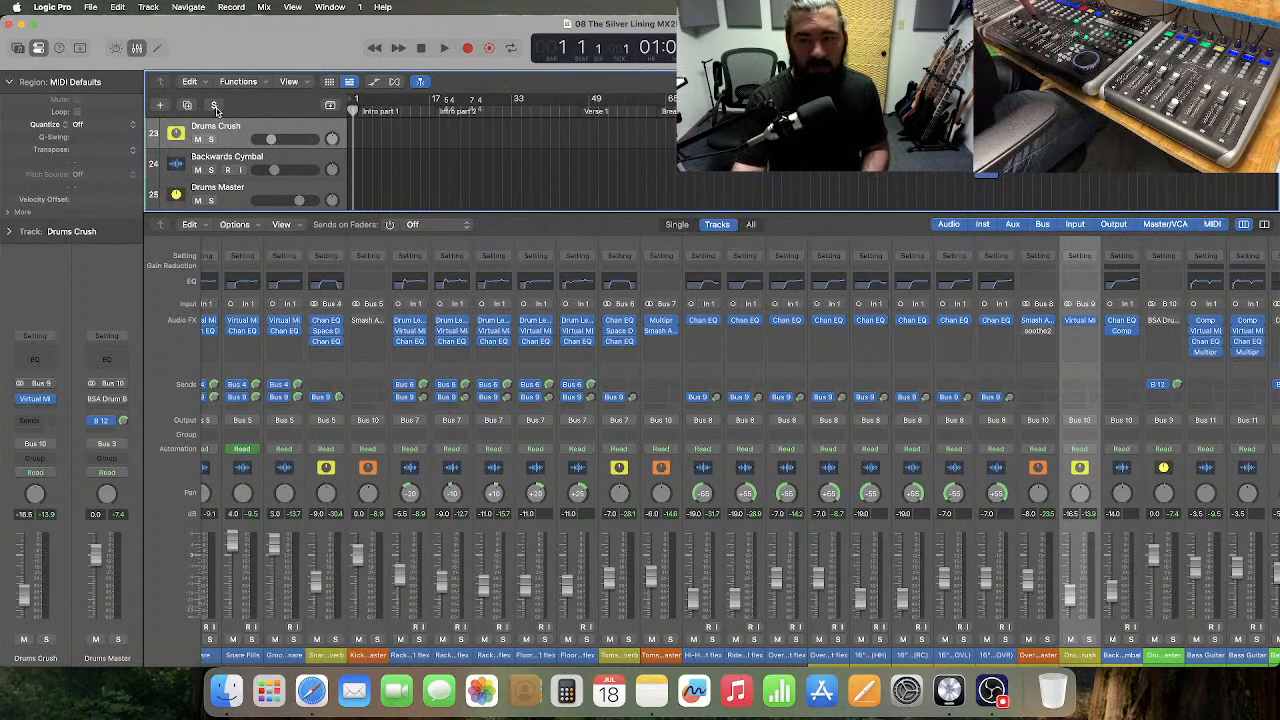
{"action": "left_click", "coordinate": [1148, 487]}
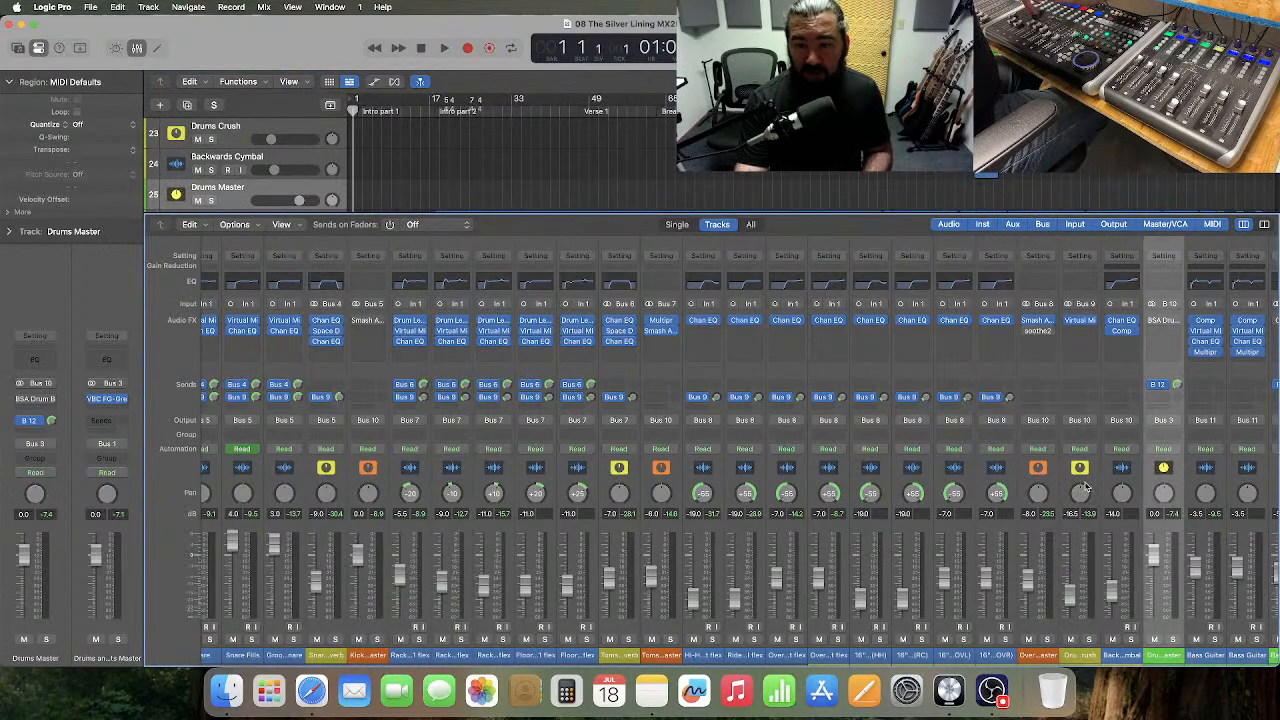
{"action": "scroll", "coordinate": [1088, 486], "scroll_direction": "right", "scroll_amount": 5}
{"action": "scroll", "coordinate": [1087, 487], "scroll_direction": "right", "scroll_amount": 4}
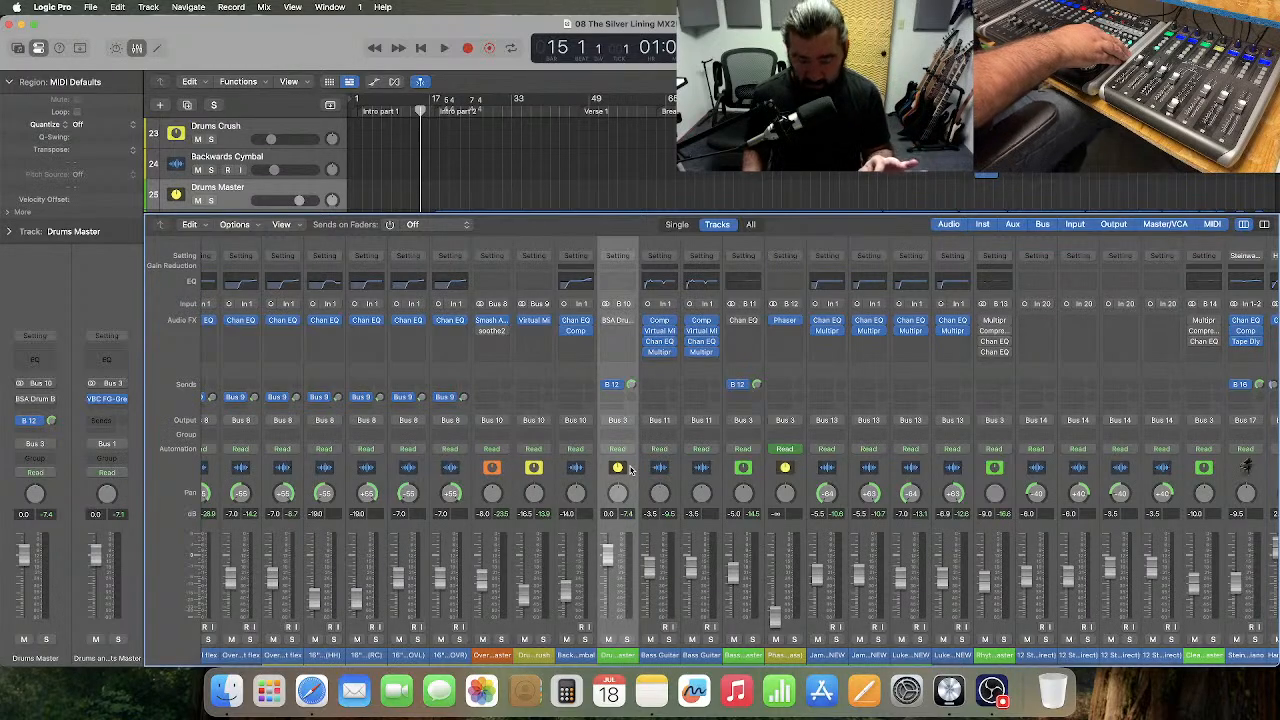
{"action": "key", "text": "space"}
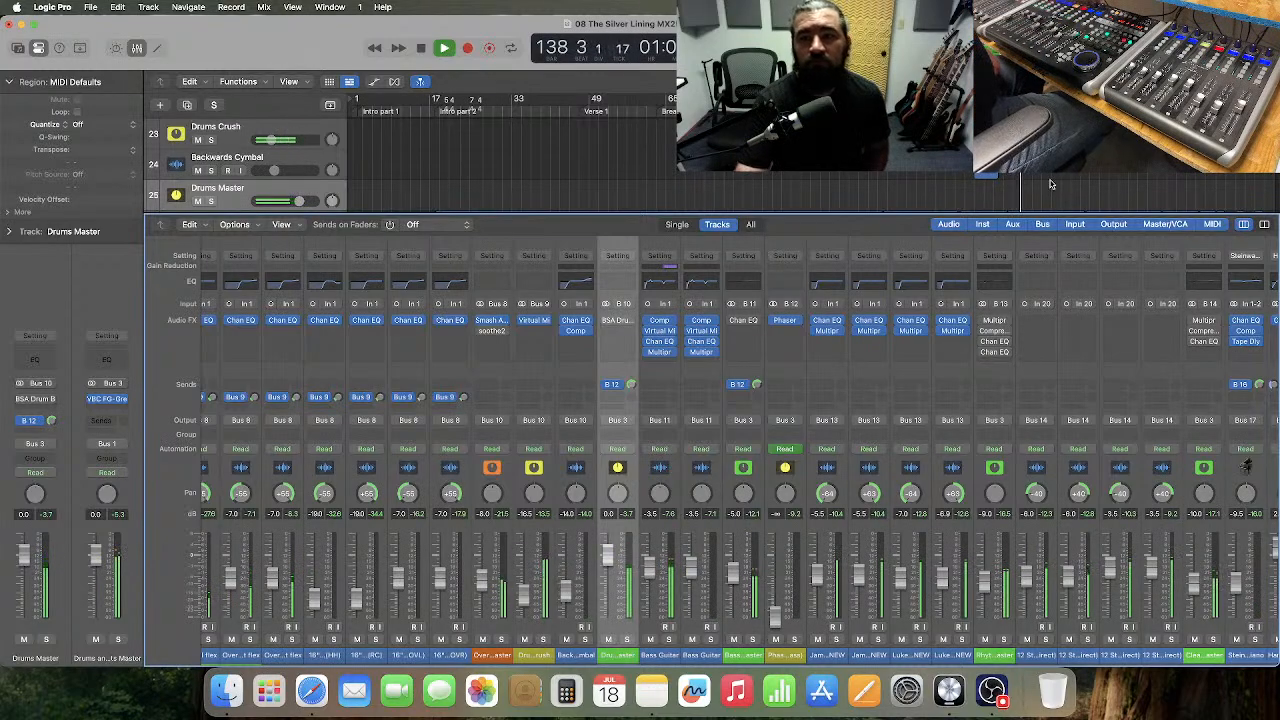
- Show track automation in the arrangement and place the lower volume point ending the Phaser (drums and bass) rise at 134 1 1 1
{"action": "scroll", "coordinate": [621, 145], "scroll_direction": "up", "scroll_amount": 4}
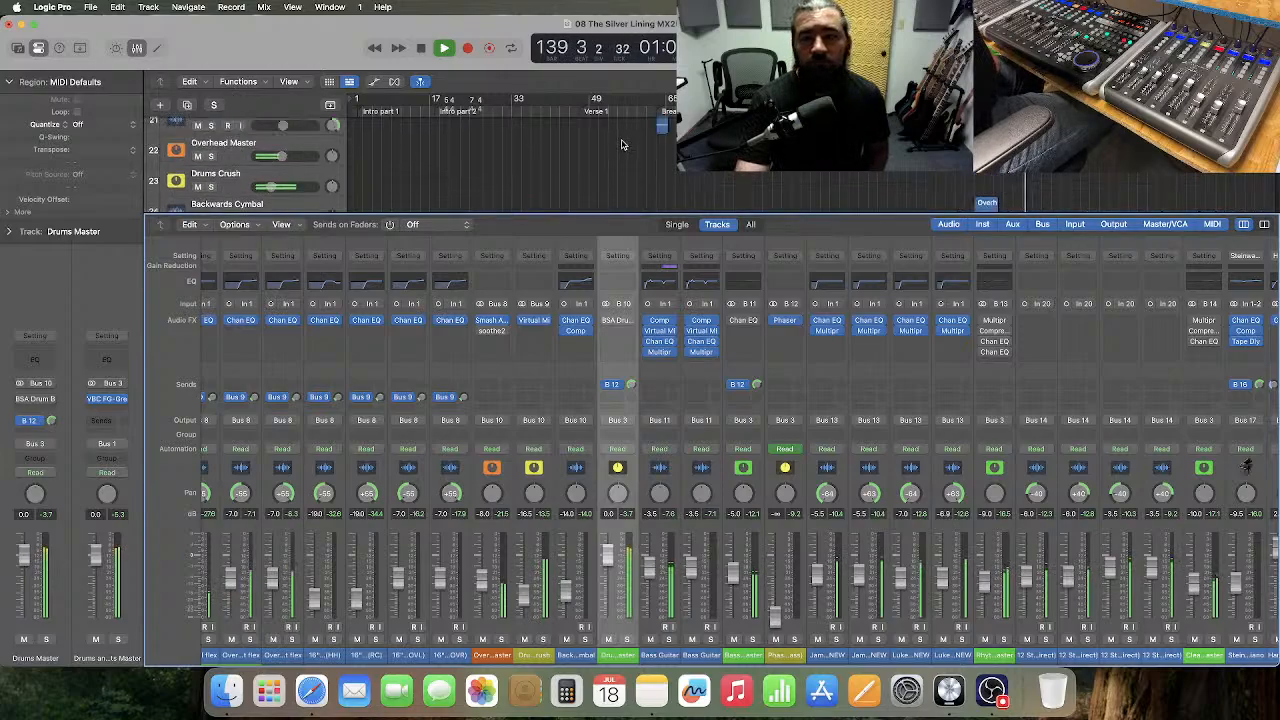
{"action": "scroll", "coordinate": [621, 145], "scroll_direction": "up", "scroll_amount": 3}
{"action": "key", "text": "x"}
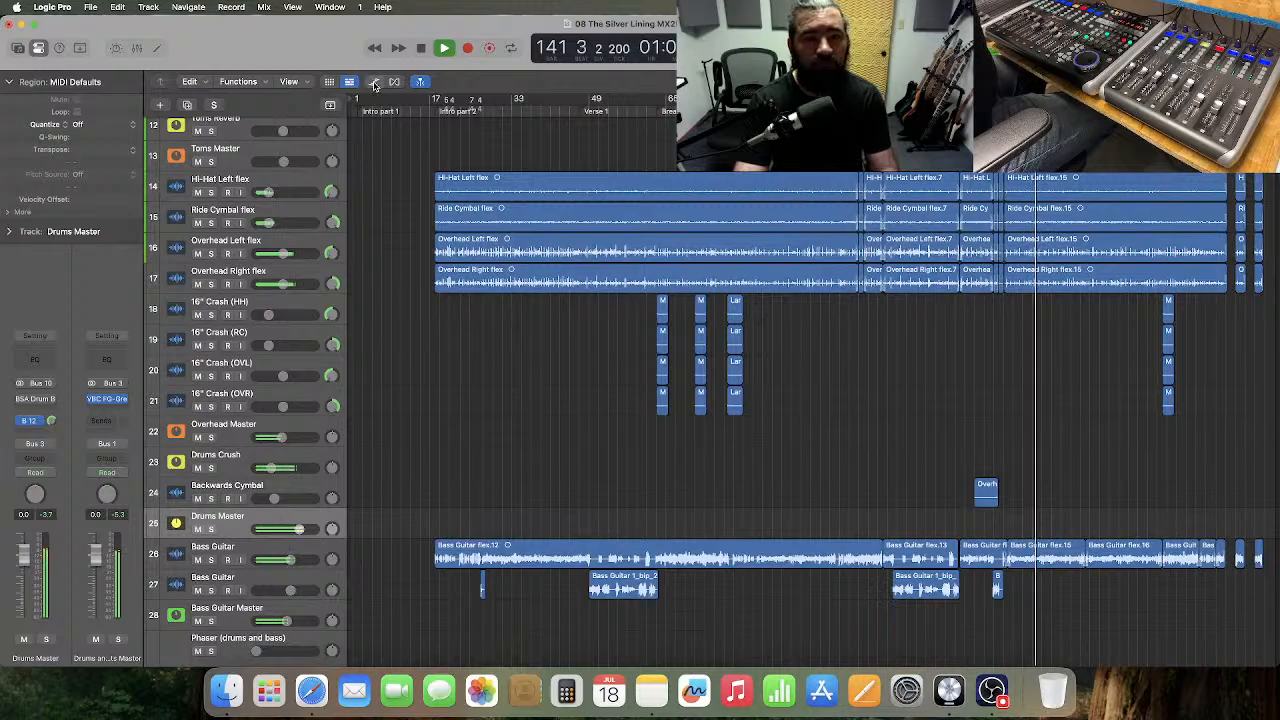
{"action": "key", "text": "a"}
{"action": "scroll", "coordinate": [912, 298], "scroll_direction": "down", "scroll_amount": 8}
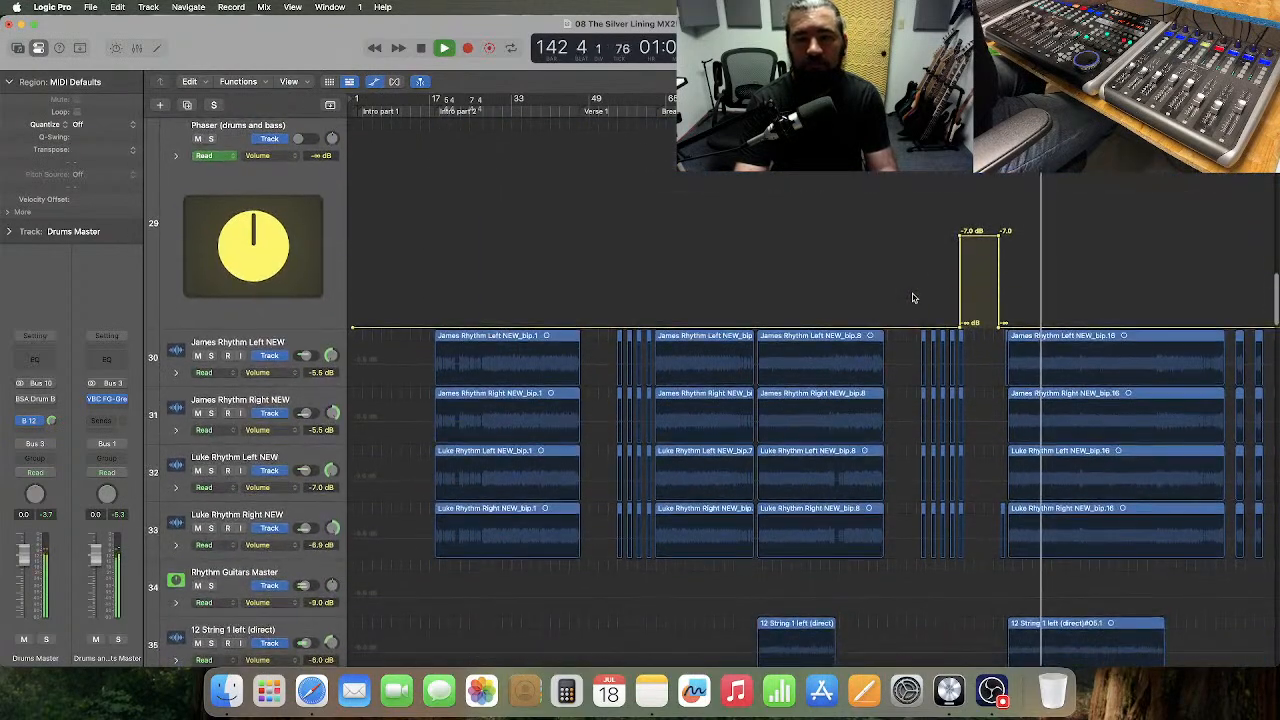
{"action": "key", "text": "super+Right"}
{"action": "key", "text": "super+Right"}
{"action": "key", "text": "super+Right"}
{"action": "key", "text": "super+Right"}
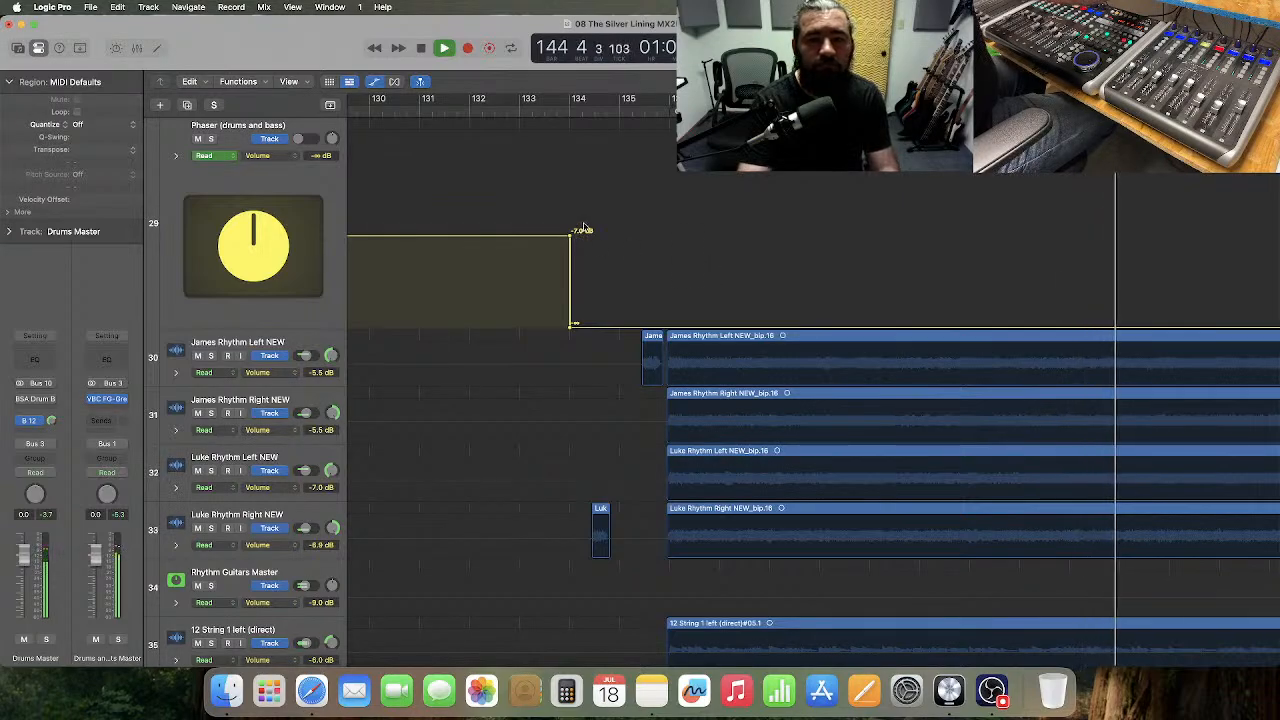
{"action": "left_click", "coordinate": [572, 325]}
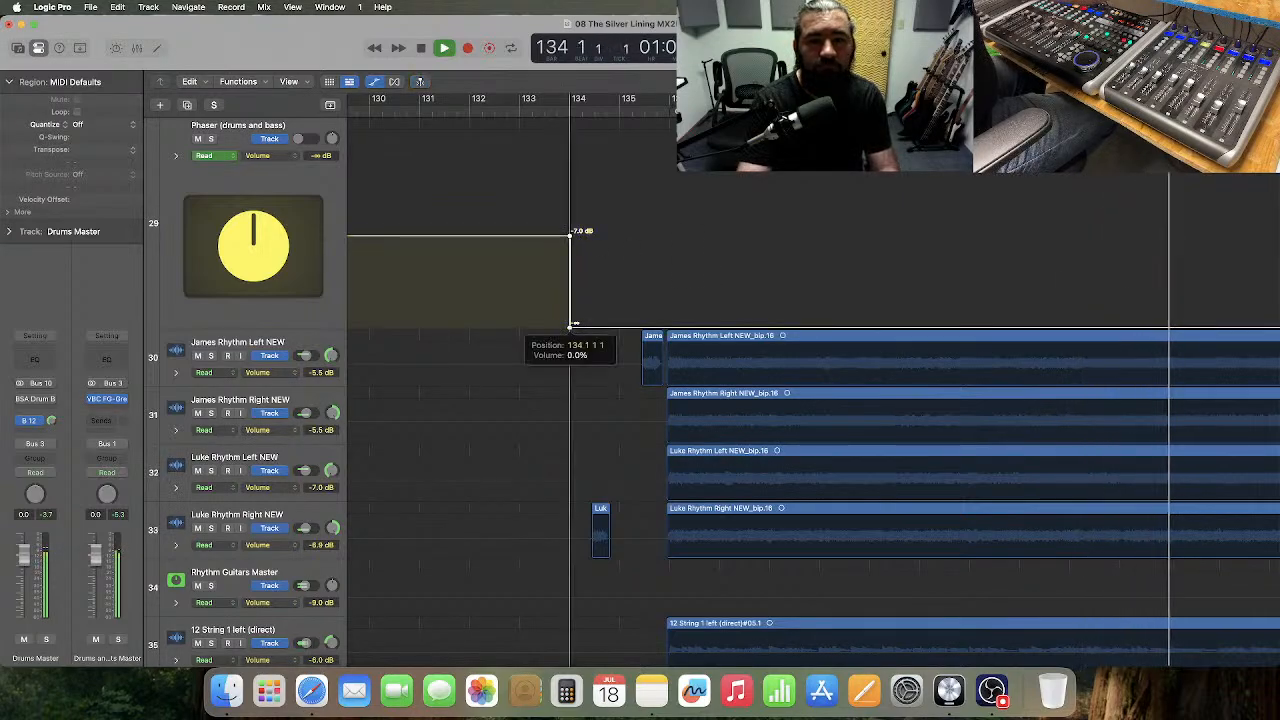
{"action": "left_click_drag", "start_coordinate": [572, 325], "coordinate": [570, 328]}
- Zoom back out to the whole song, reduce the Phaser (drums and bass) track height and hide the automation
{"action": "key", "text": "super+Left"}
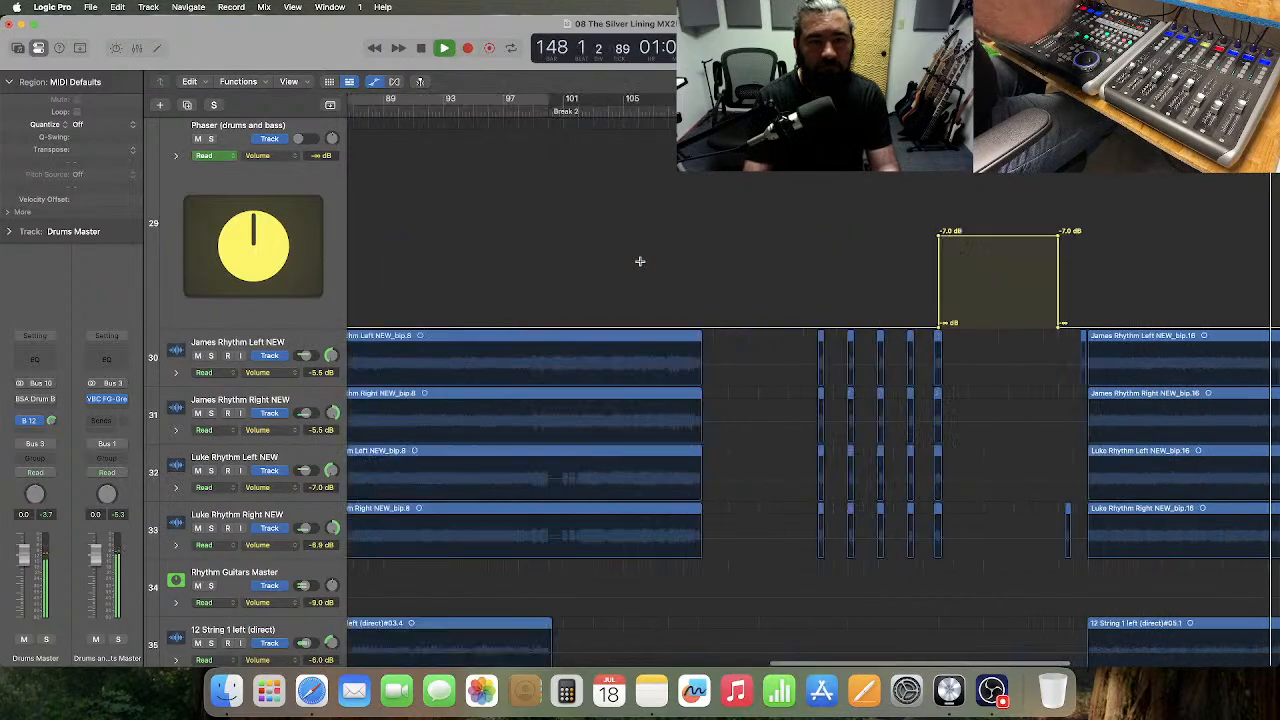
{"action": "key", "text": "super+Left"}
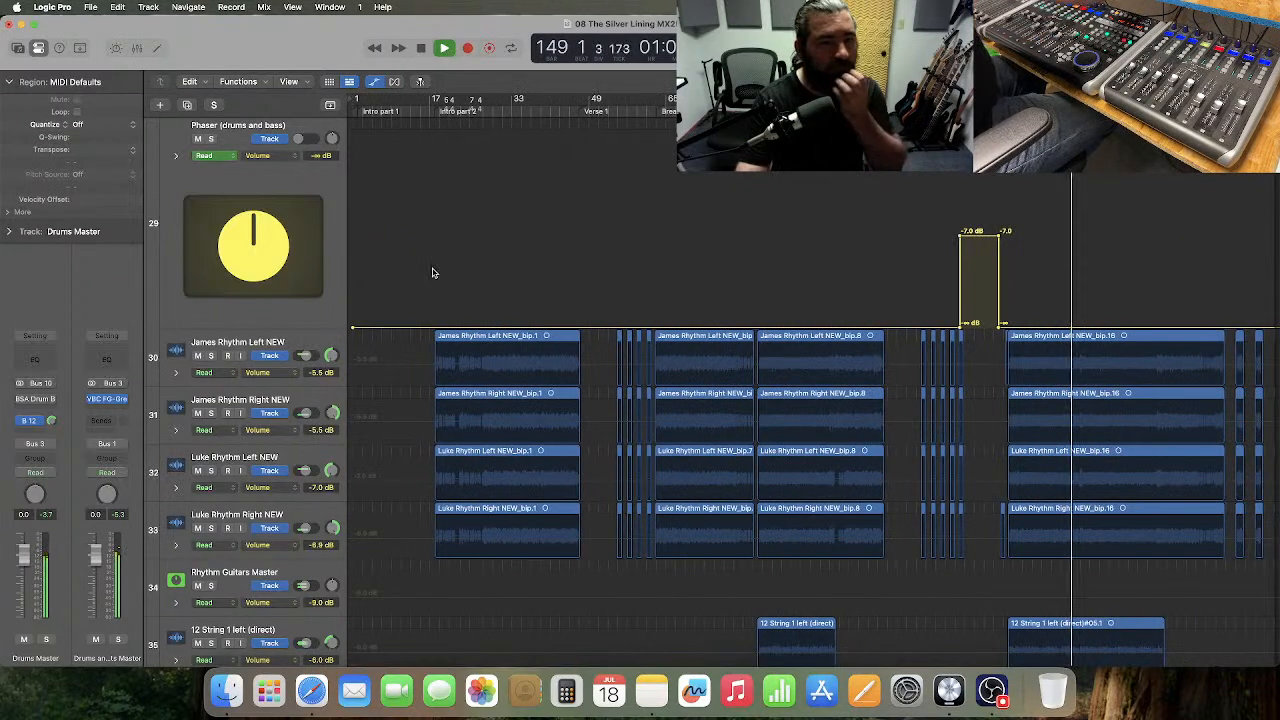
{"action": "left_click_drag", "start_coordinate": [274, 318], "coordinate": [287, 170]}
{"action": "key", "text": "a"}
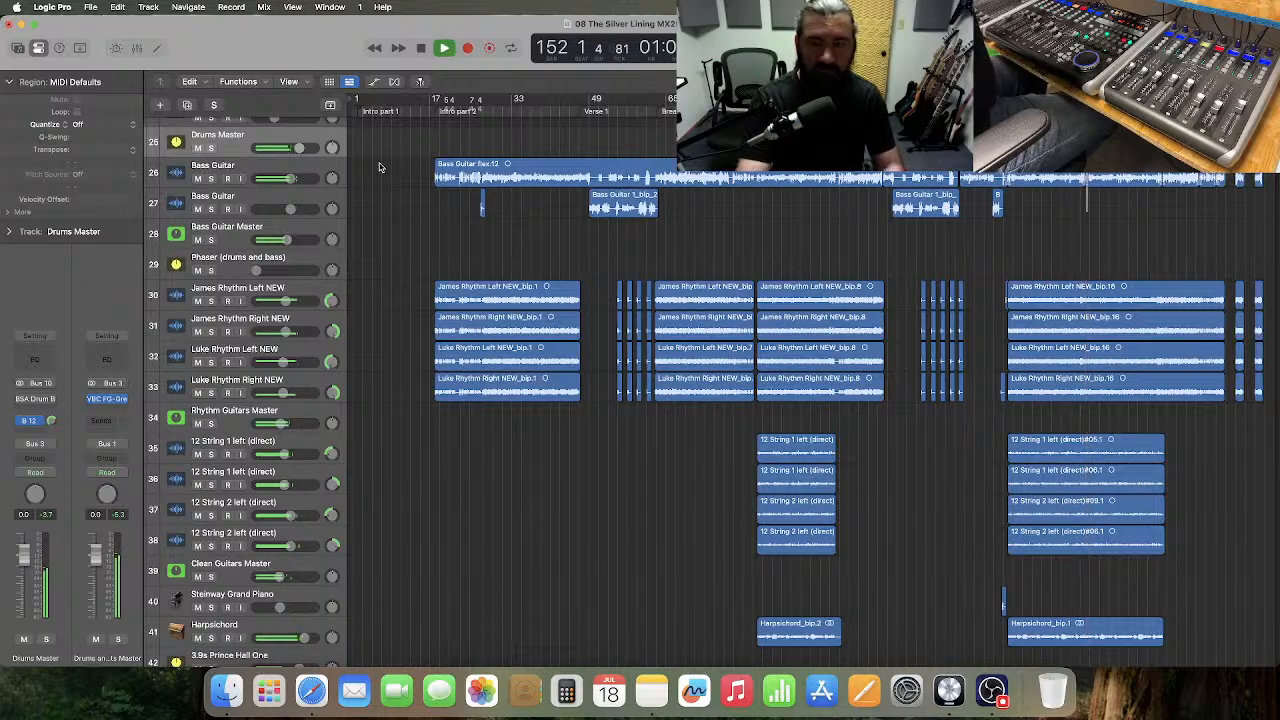
- Set the last BG 3 channel's volume to -8.0 dB in the mixer and play the song through bar 190 while reviewing the drum channels
{"action": "key", "text": "x"}
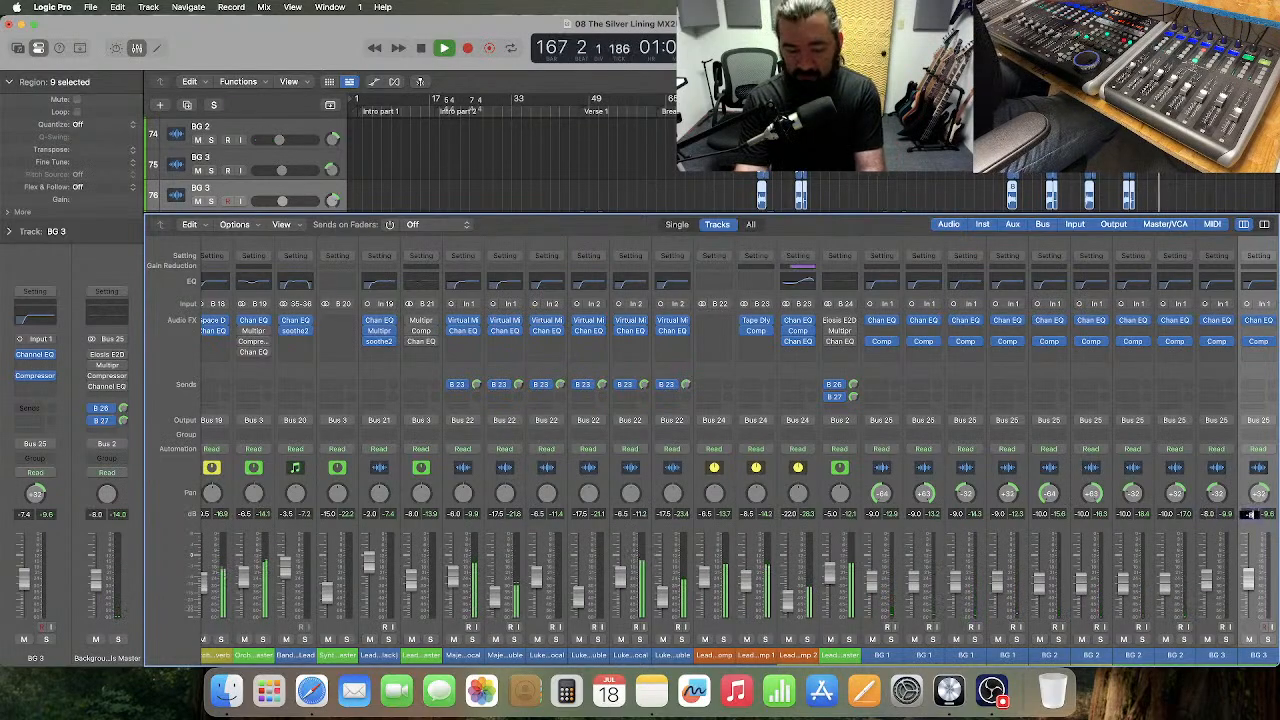
{"action": "scroll", "coordinate": [1128, 522], "scroll_direction": "left", "scroll_amount": 5}
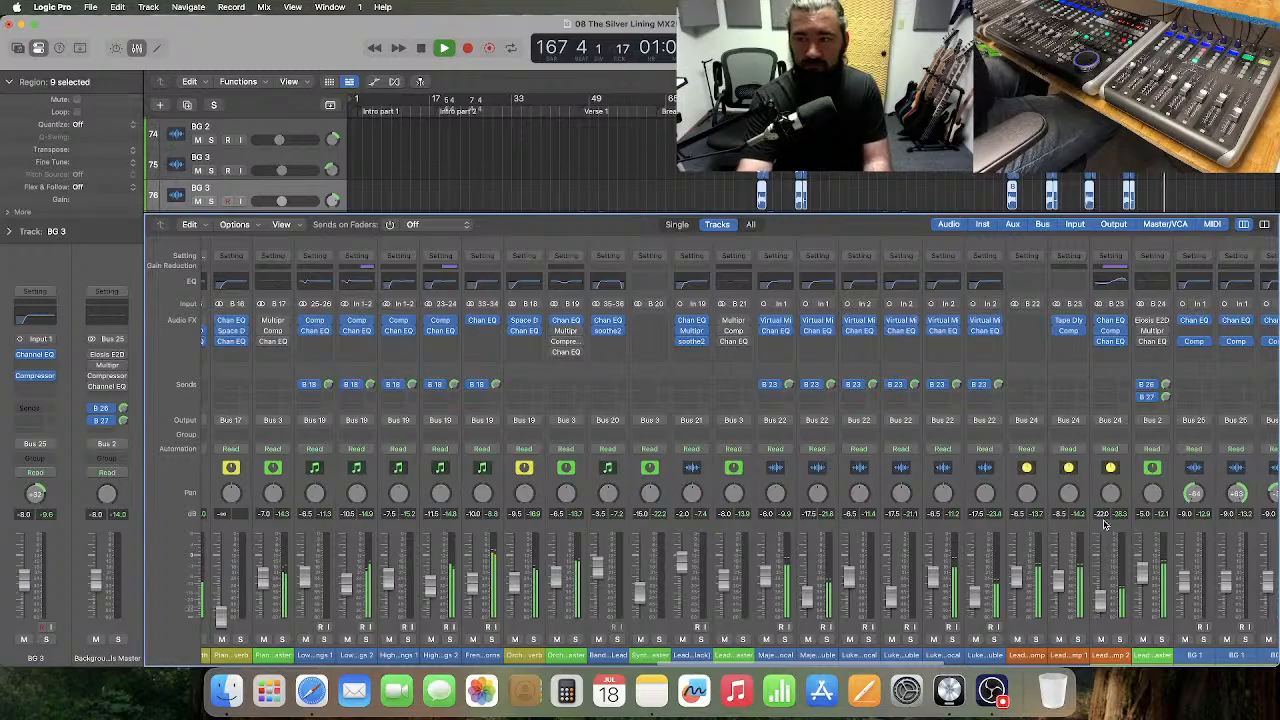
{"action": "scroll", "coordinate": [1105, 523], "scroll_direction": "left", "scroll_amount": 10}
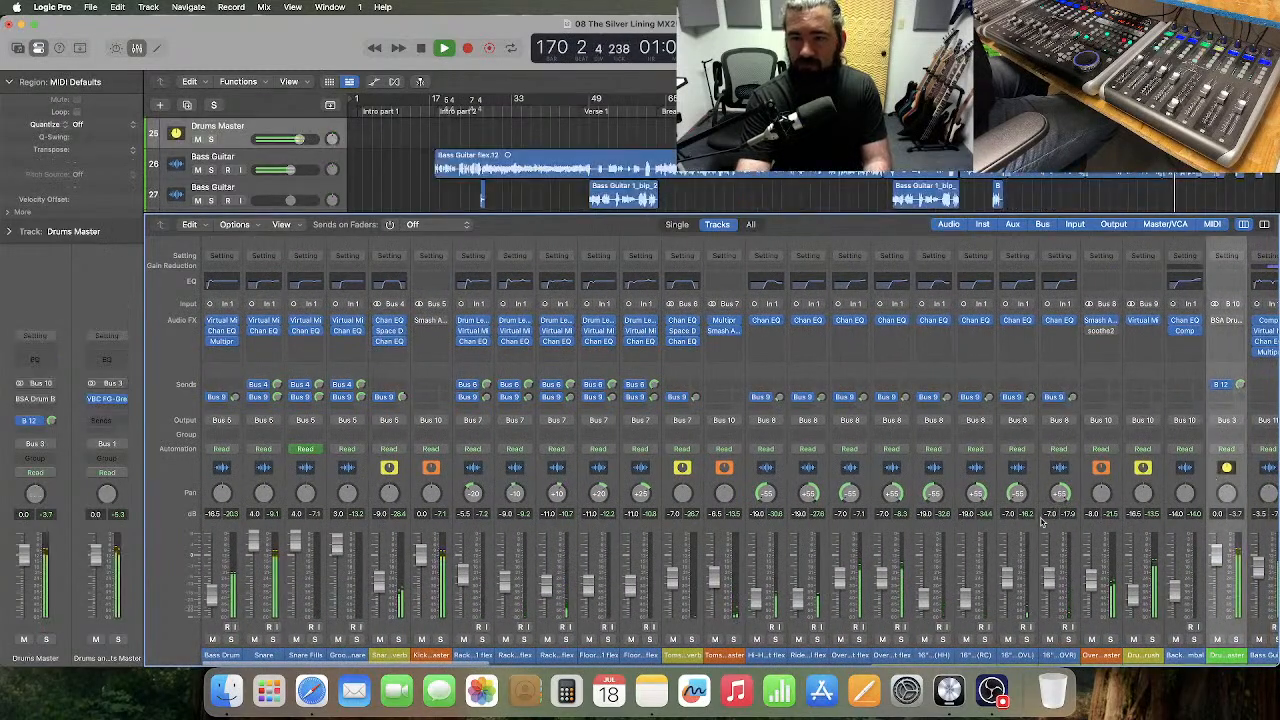
{"action": "scroll", "coordinate": [1045, 516], "scroll_direction": "right", "scroll_amount": 1}
{"action": "scroll", "coordinate": [1040, 520], "scroll_direction": "right", "scroll_amount": 5}
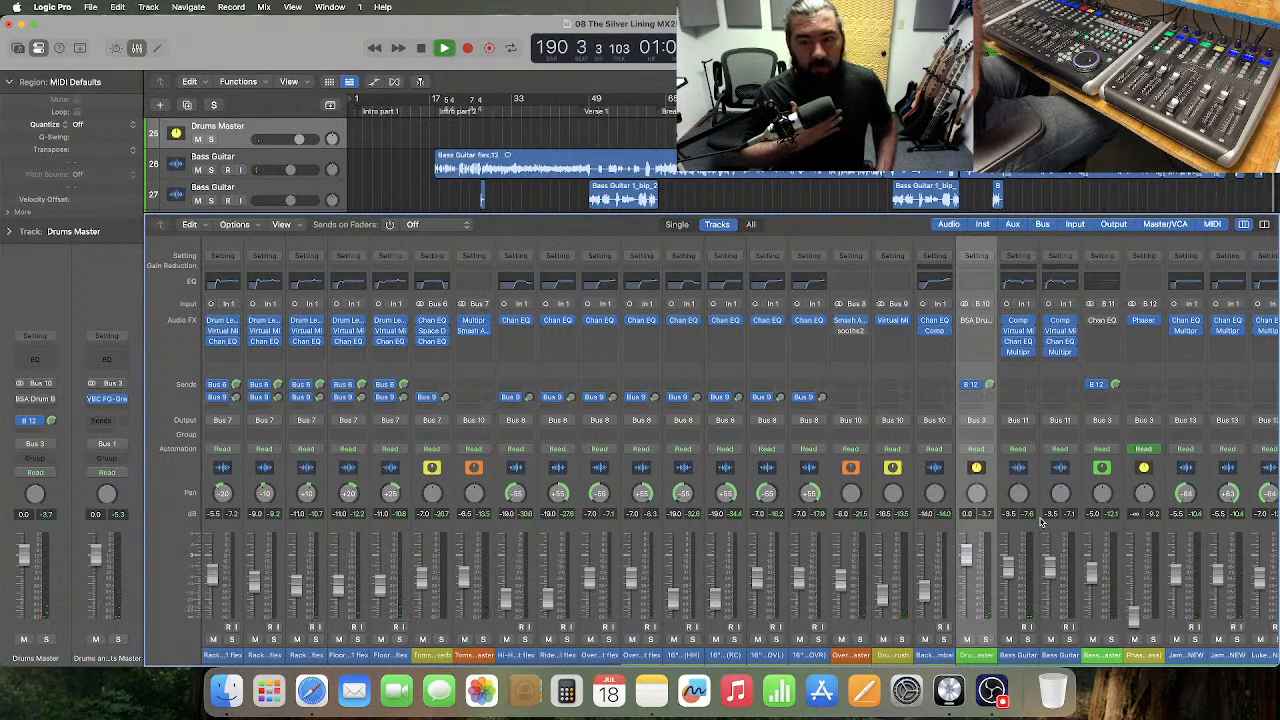
{"action": "key", "text": "space"}
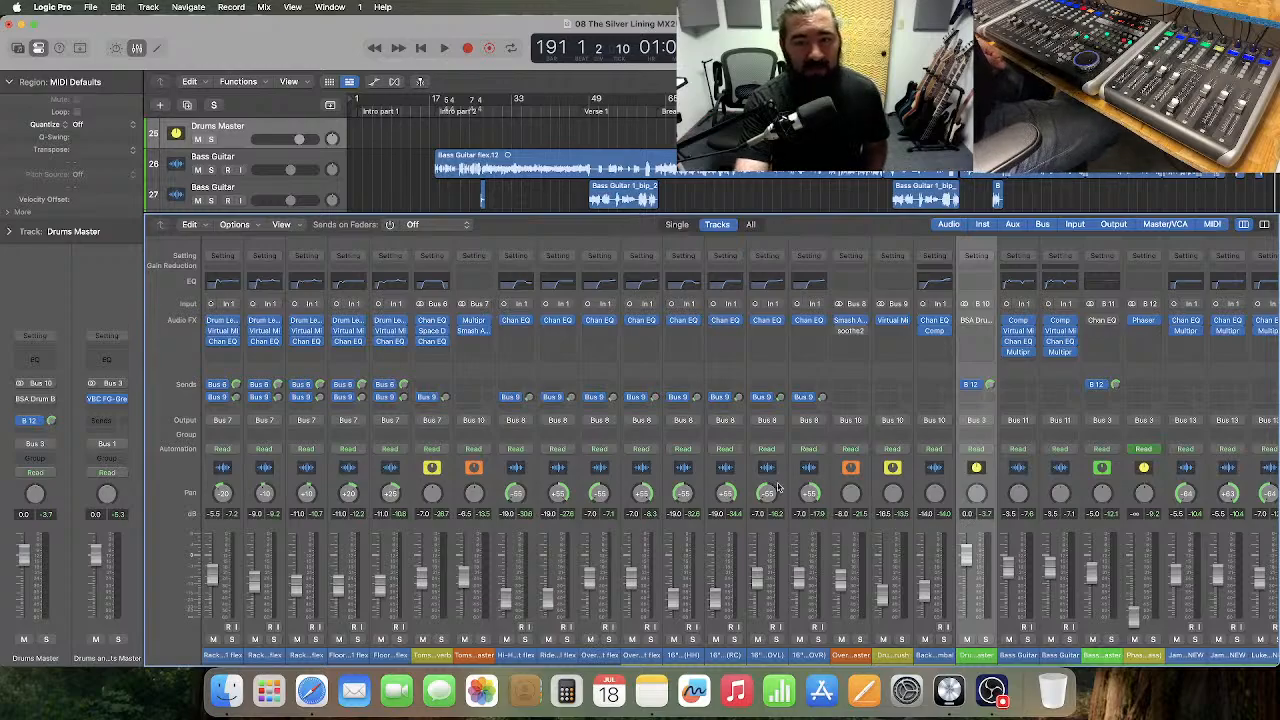
- Lower Kick and Snare Master (to -3.0 dB), Toms Master, Overhead Master and Drums Crush together, rounding Toms Master to -9.5 and Drums Crush to -19.5 dB
{"action": "scroll", "coordinate": [407, 484], "scroll_direction": "left", "scroll_amount": 5}
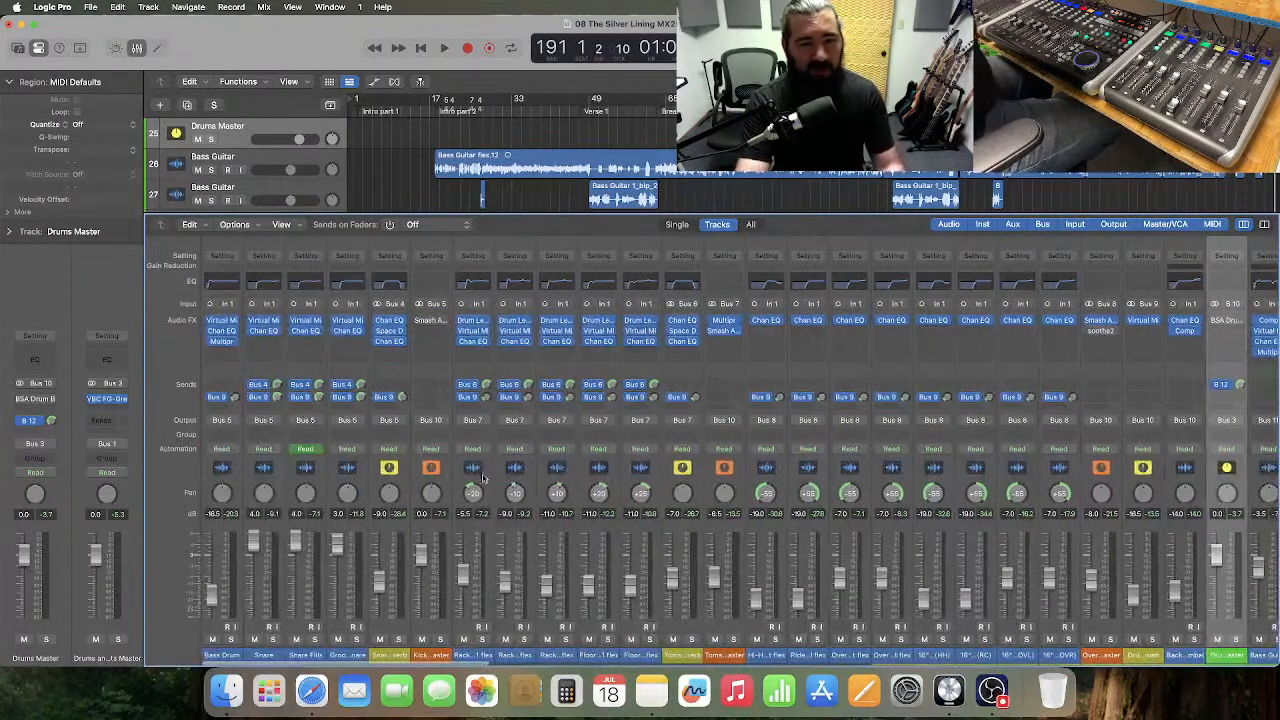
{"action": "left_click", "coordinate": [445, 484]}
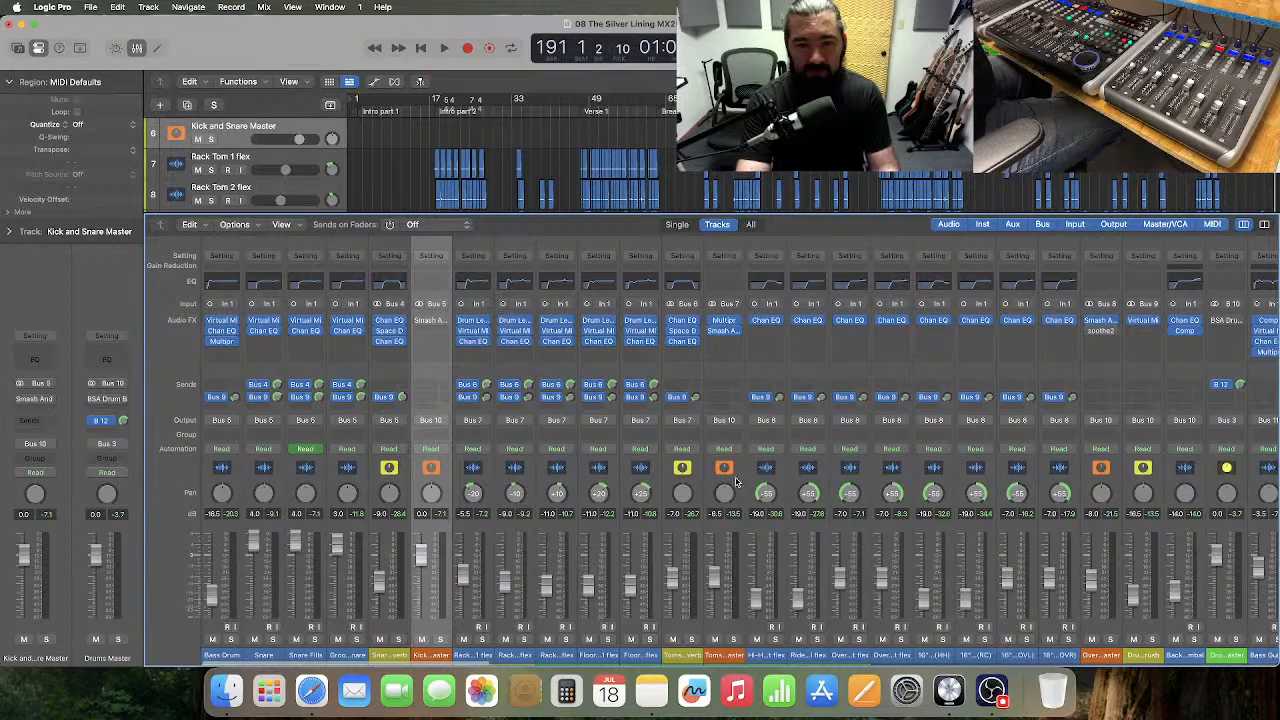
{"action": "left_click", "coordinate": [736, 483]}
{"action": "left_click", "coordinate": [1120, 487]}
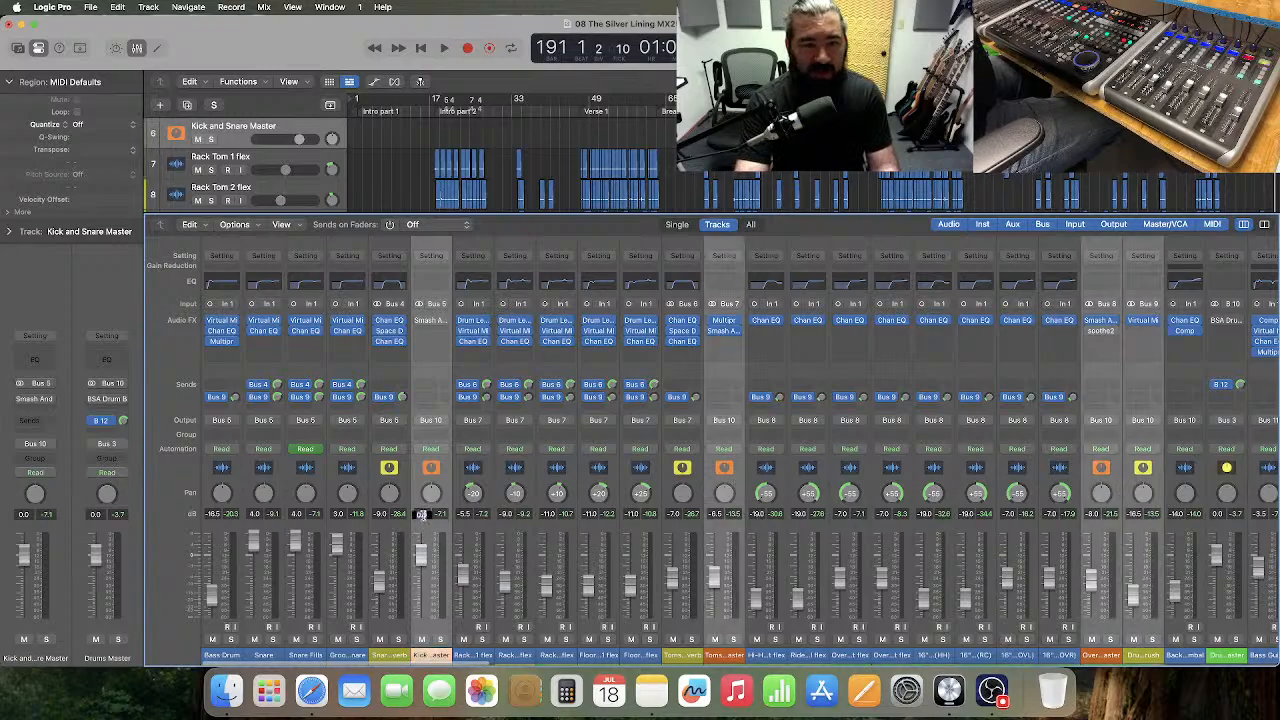
{"action": "double_click", "coordinate": [421, 514]}
{"action": "type", "text": "-3"}
{"action": "key", "text": "Return"}
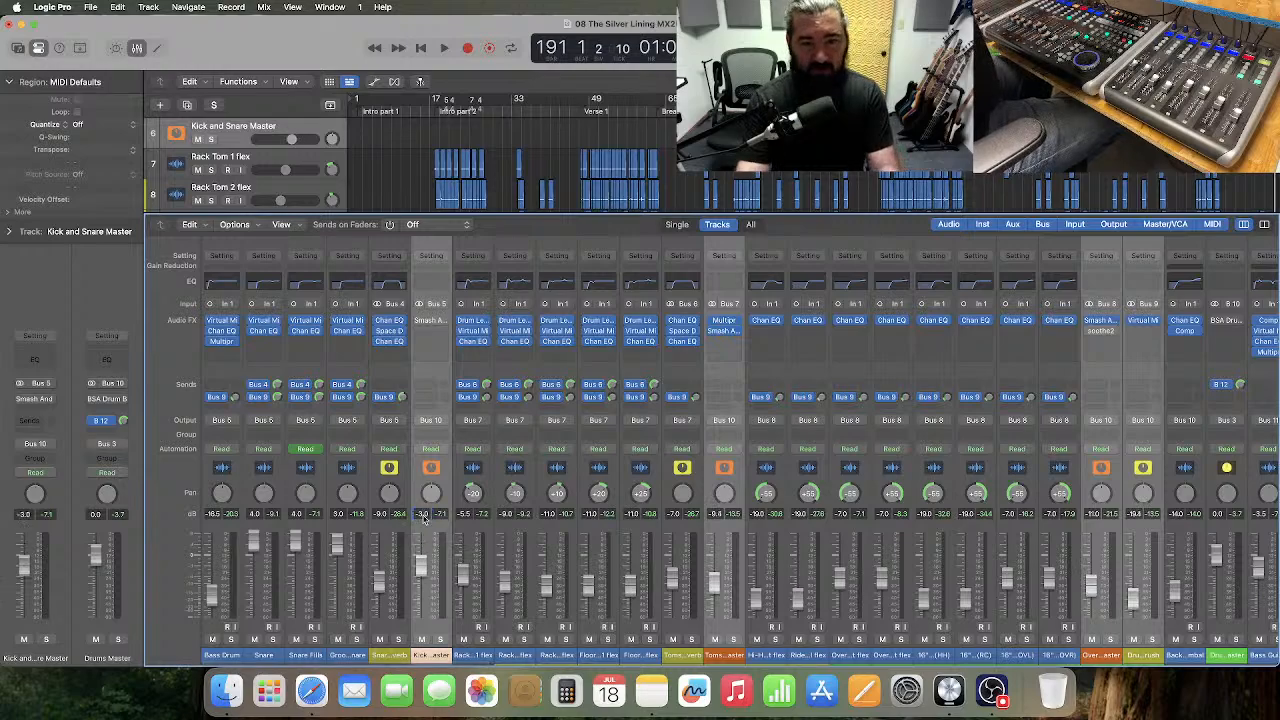
{"action": "left_click", "coordinate": [741, 488]}
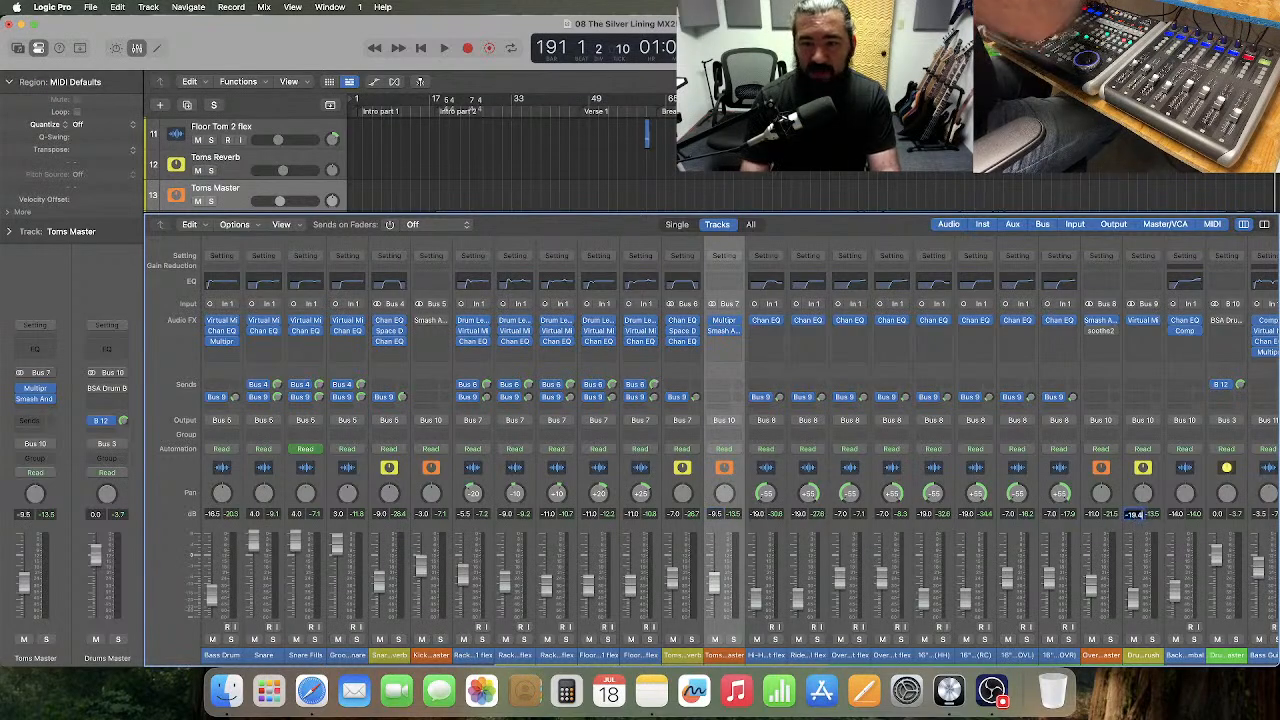
- Open the BSA Drum Bus plug-in on Drums Master and play the mix from bar 16 to check its gain reduction
{"action": "scroll", "coordinate": [1120, 518], "scroll_direction": "right", "scroll_amount": 5}
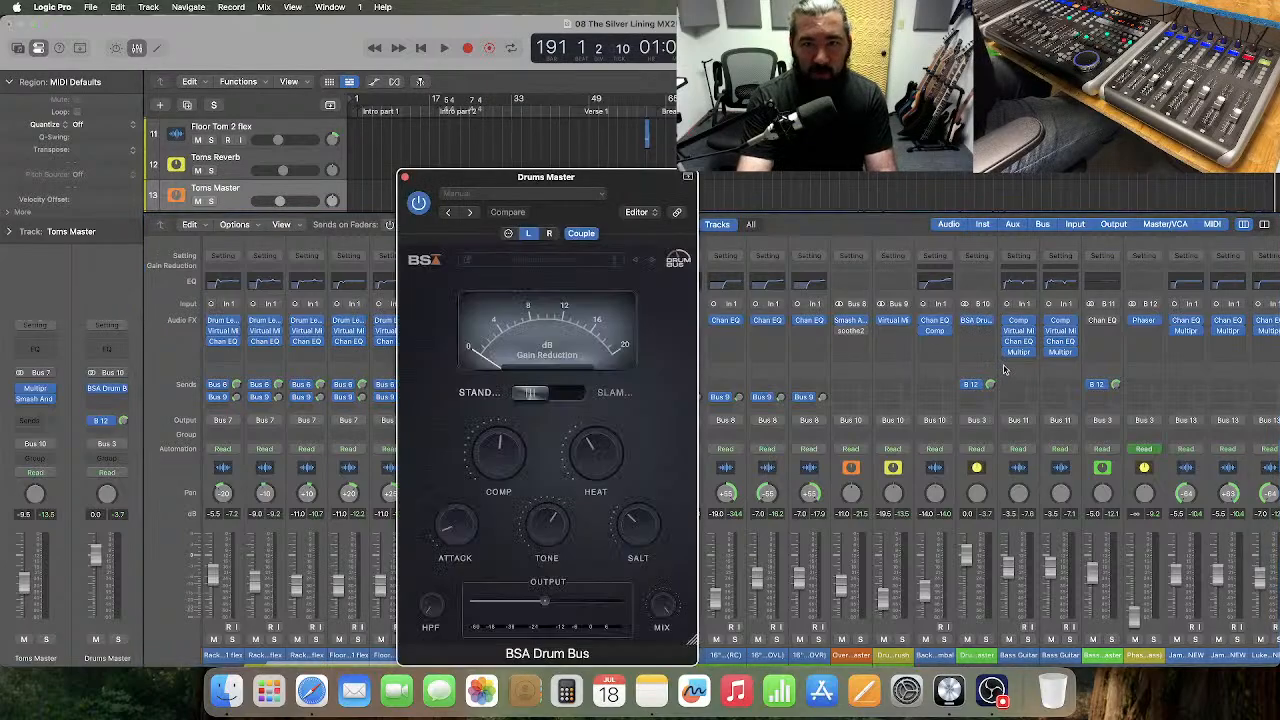
{"action": "left_click", "coordinate": [427, 112]}
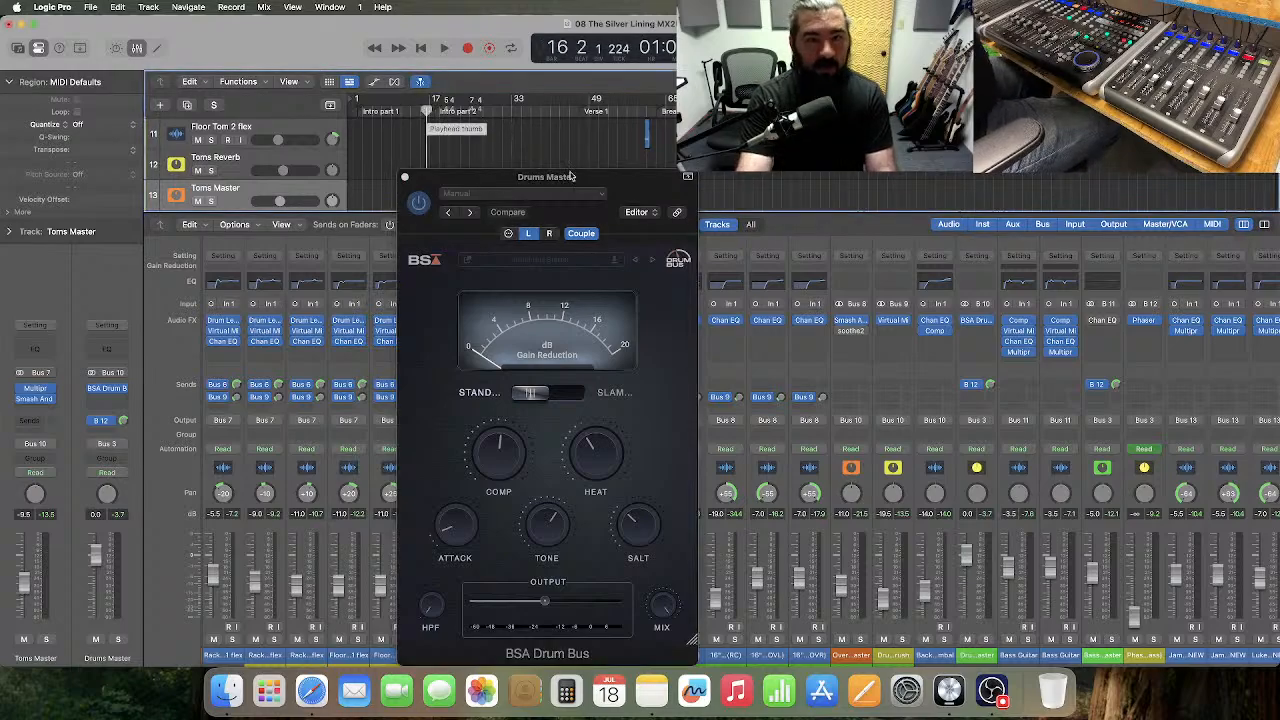
{"action": "left_click_drag", "start_coordinate": [615, 191], "coordinate": [648, 152]}
{"action": "key", "text": "space"}
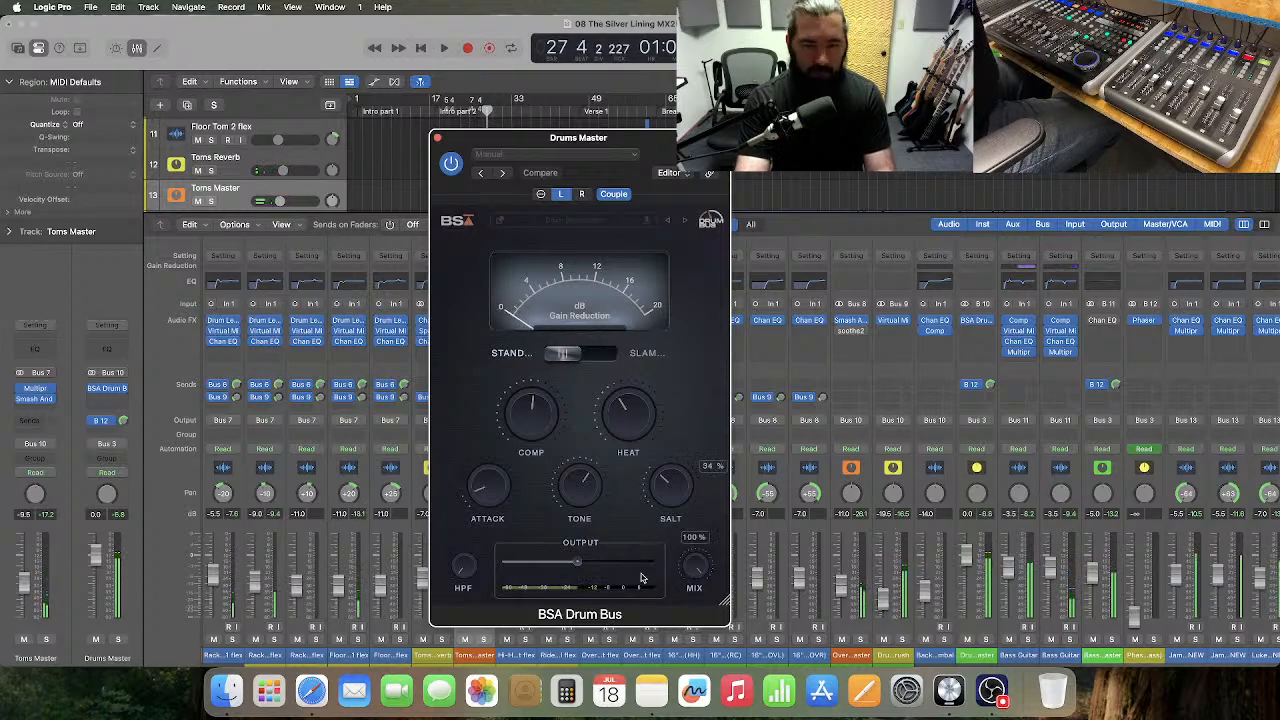
- Set the BSA Drum Bus output to -0.9 dB, replay from bar 16, close the plug-in and return to the song start
{"action": "scroll", "coordinate": [586, 577], "scroll_direction": "down", "scroll_amount": 2}
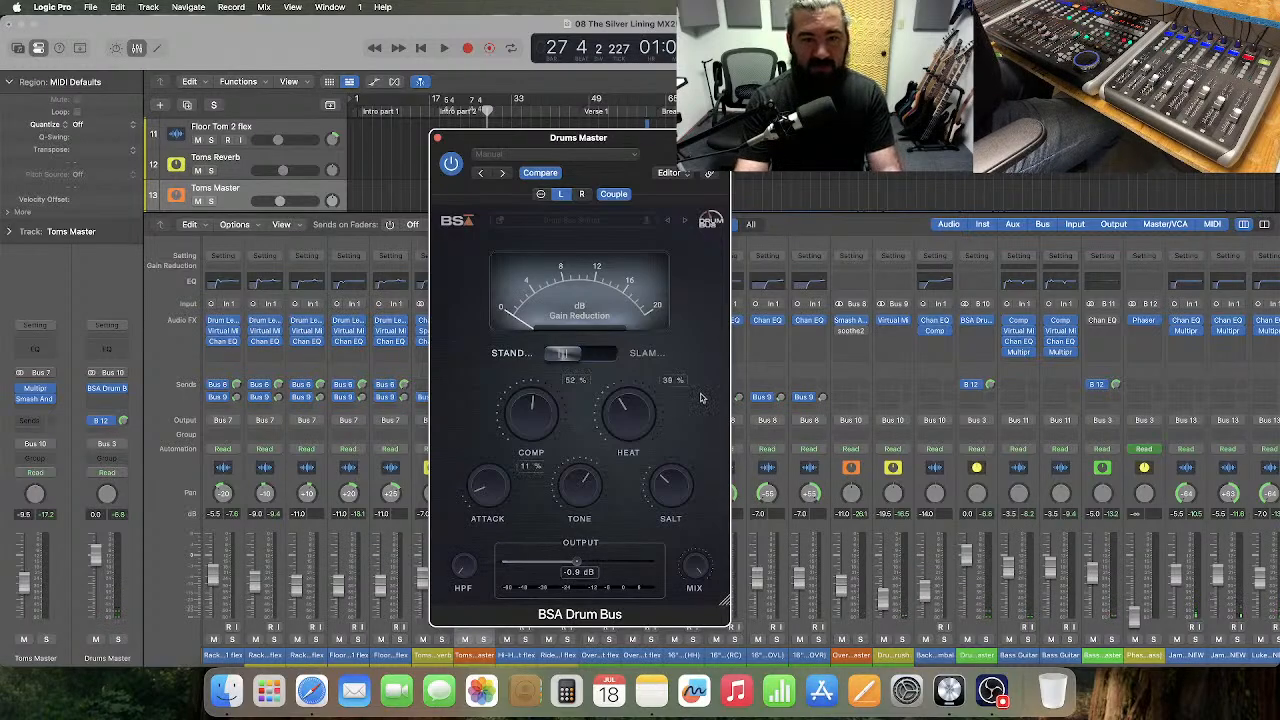
{"action": "left_click", "coordinate": [430, 111]}
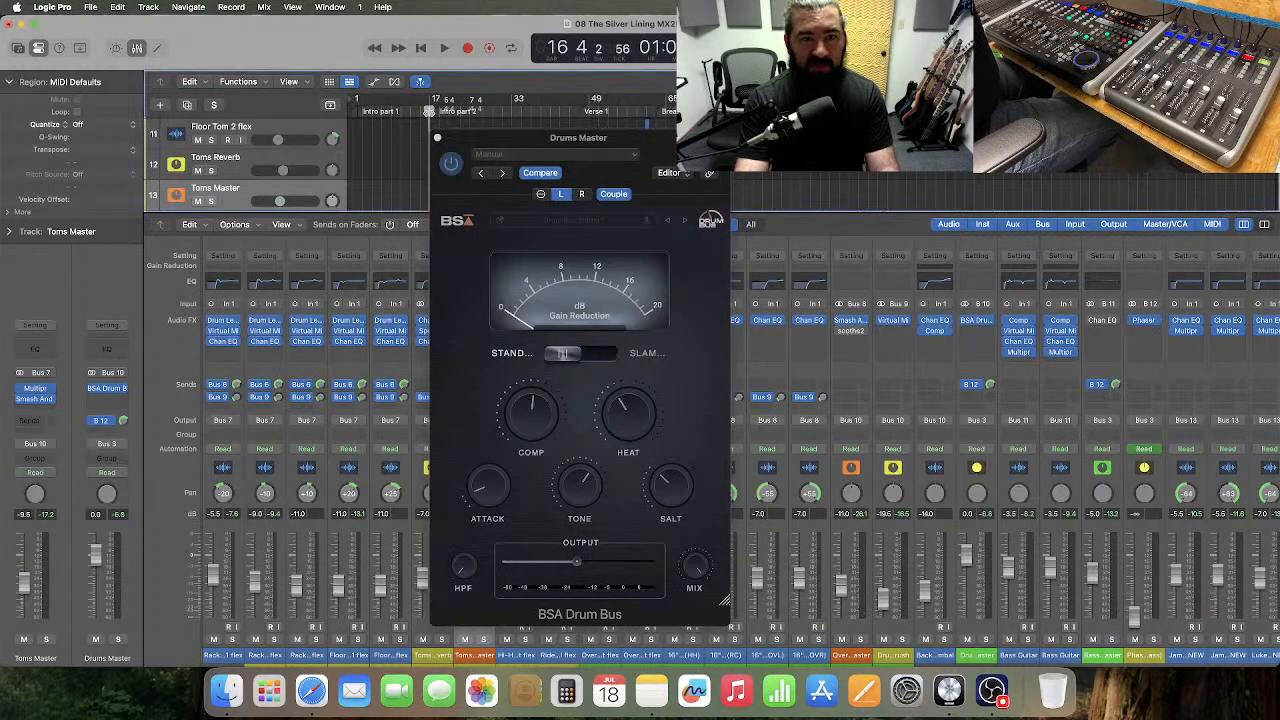
{"action": "key", "text": "space"}
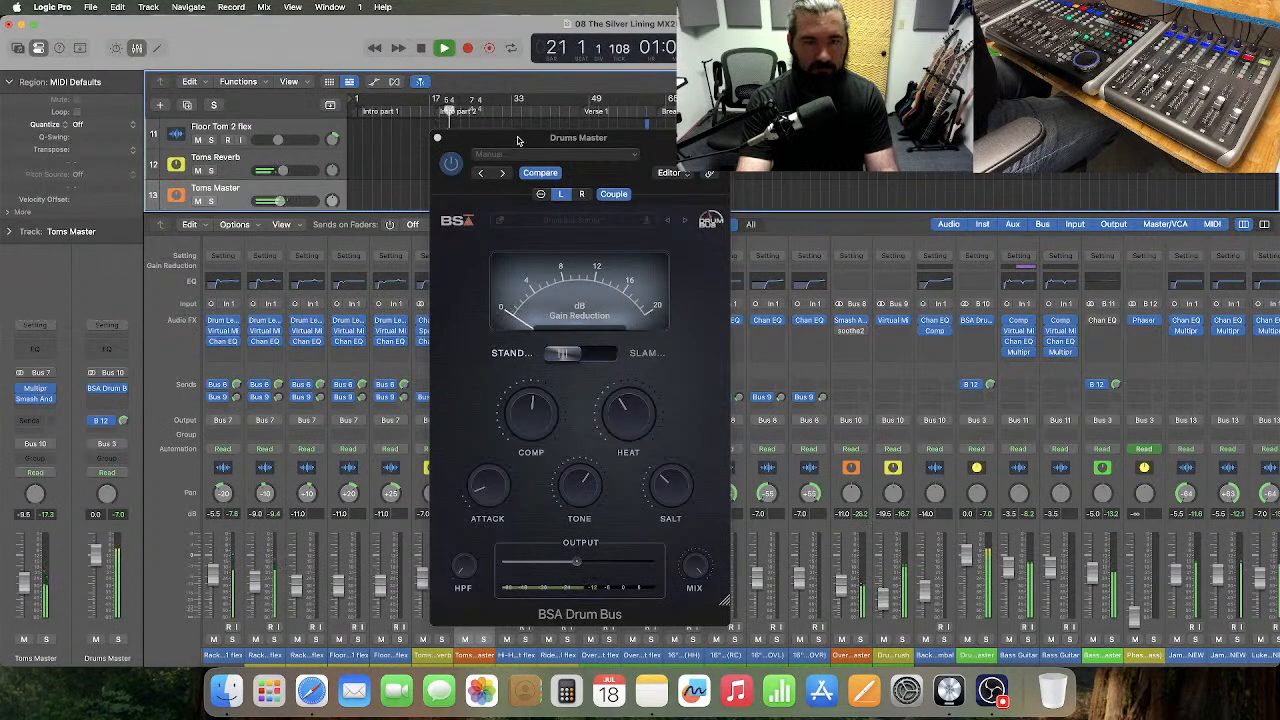
{"action": "left_click", "coordinate": [437, 141]}
{"action": "key", "text": "space"}
{"action": "key", "text": "Return"}
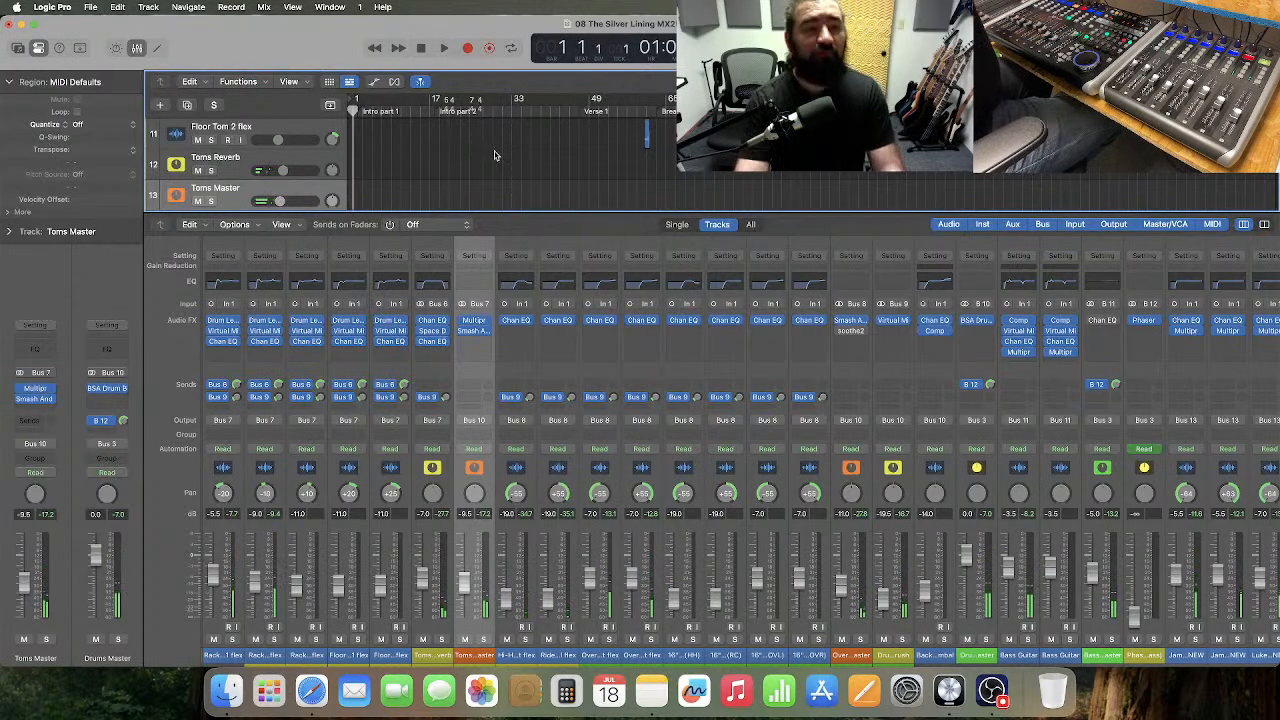
- Close the mixer, show track automation and enlarge the Snare Reverb track
{"action": "left_click", "coordinate": [139, 50]}
{"action": "scroll", "coordinate": [490, 236], "scroll_direction": "up", "scroll_amount": 10}
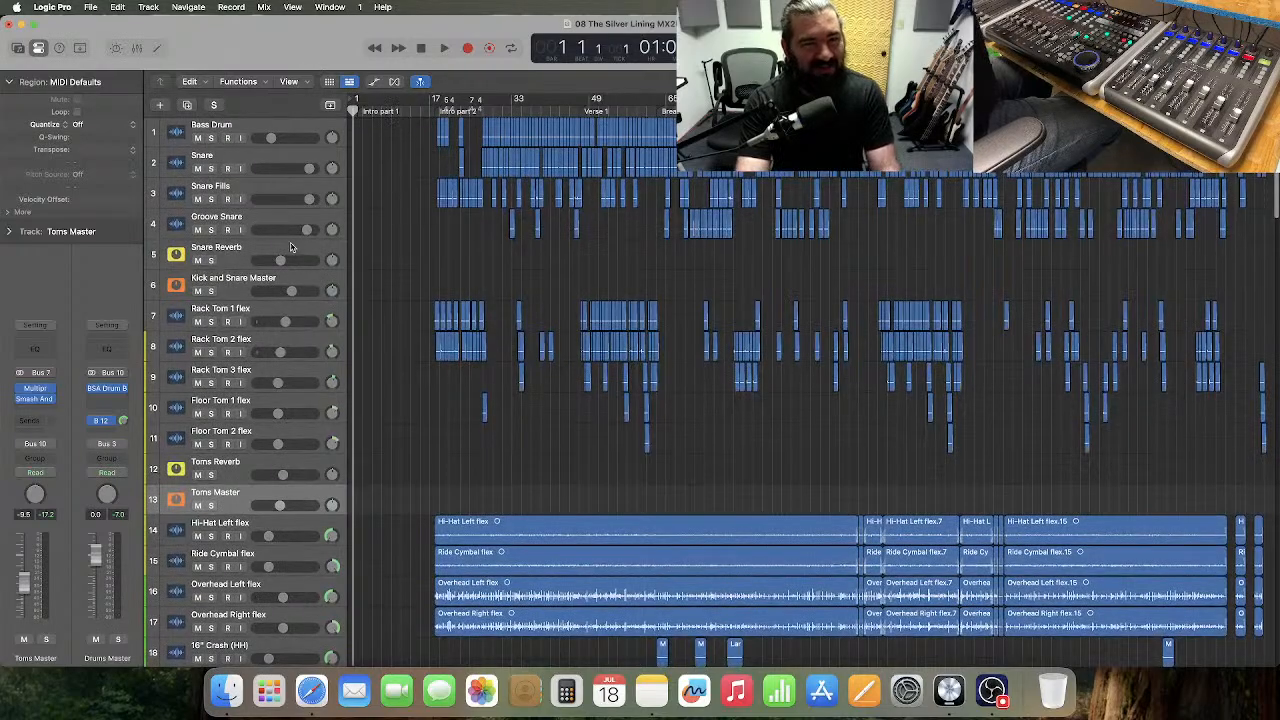
{"action": "left_click", "coordinate": [374, 84]}
{"action": "scroll", "coordinate": [255, 327], "scroll_direction": "up", "scroll_amount": 4}
{"action": "left_click_drag", "start_coordinate": [257, 316], "coordinate": [255, 428]}
{"action": "key", "text": "super+Right"}
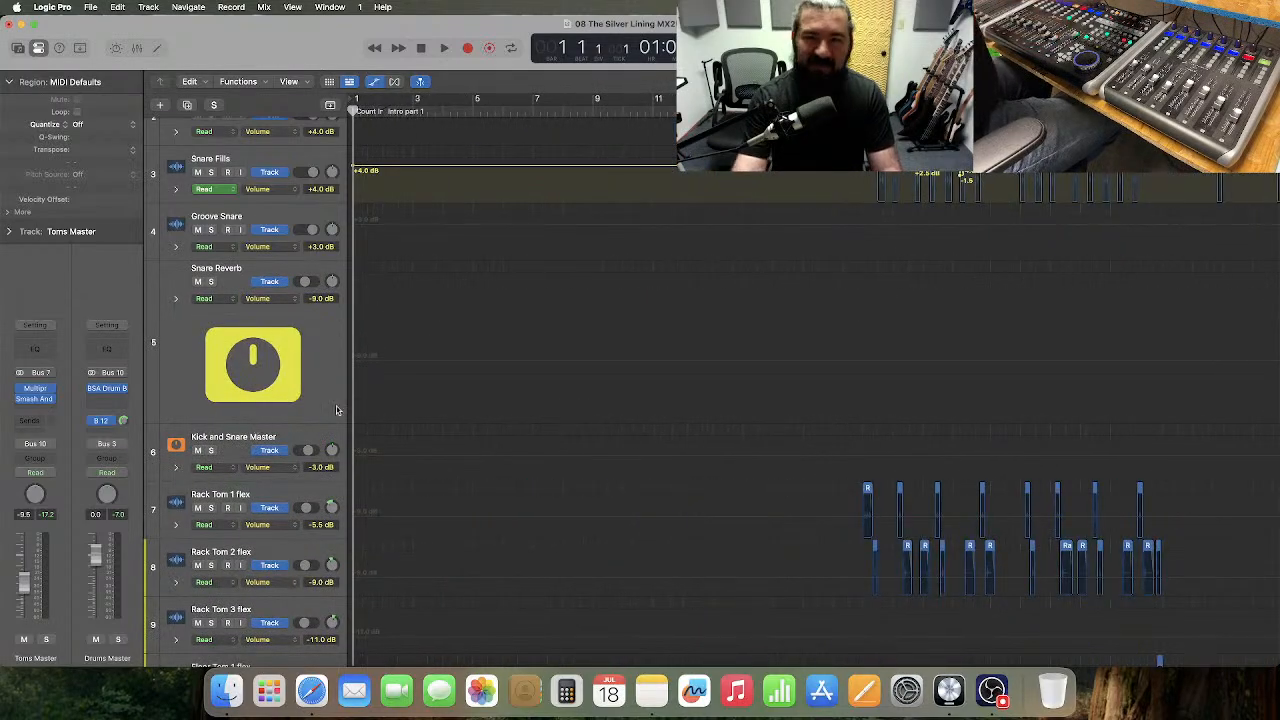
- Add volume automation to Snare Reverb with a break near the end of bar 26, lowering the level before it to about -16 dB
{"action": "left_click", "coordinate": [720, 383]}
{"action": "scroll", "coordinate": [722, 385], "scroll_direction": "right", "scroll_amount": 5}
{"action": "scroll", "coordinate": [722, 385], "scroll_direction": "right", "scroll_amount": 2}
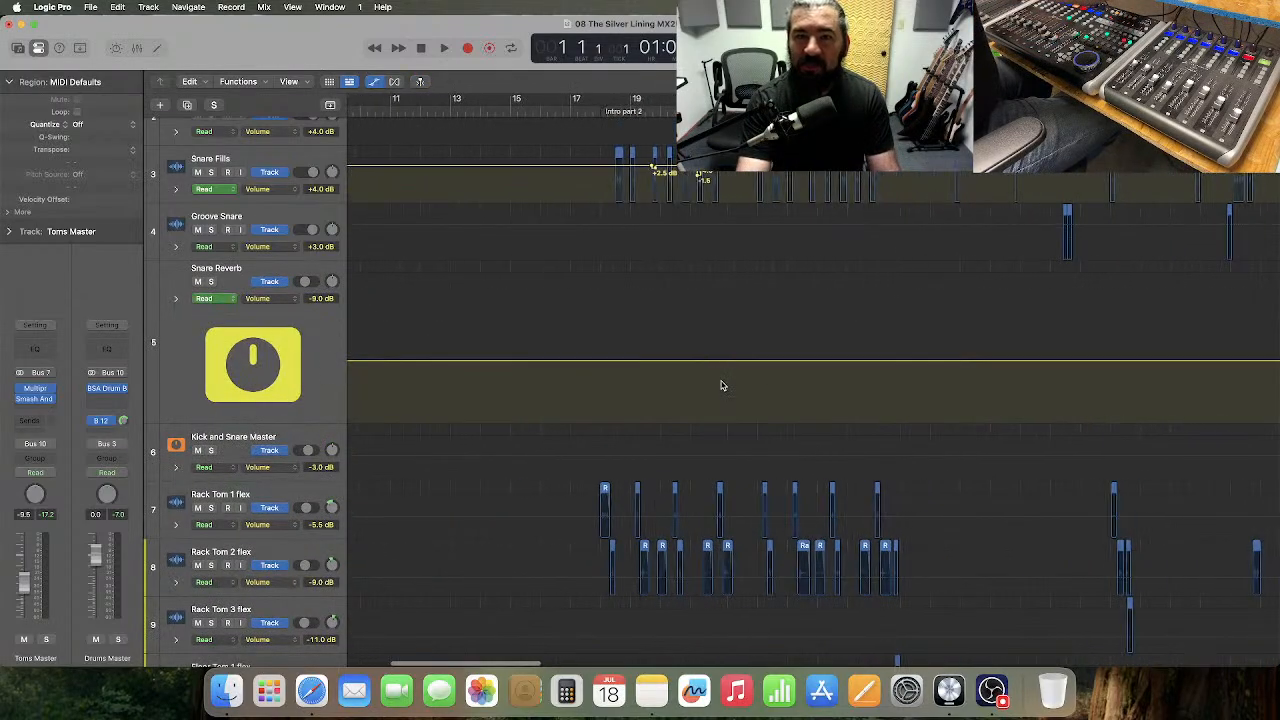
{"action": "left_click", "coordinate": [850, 385]}
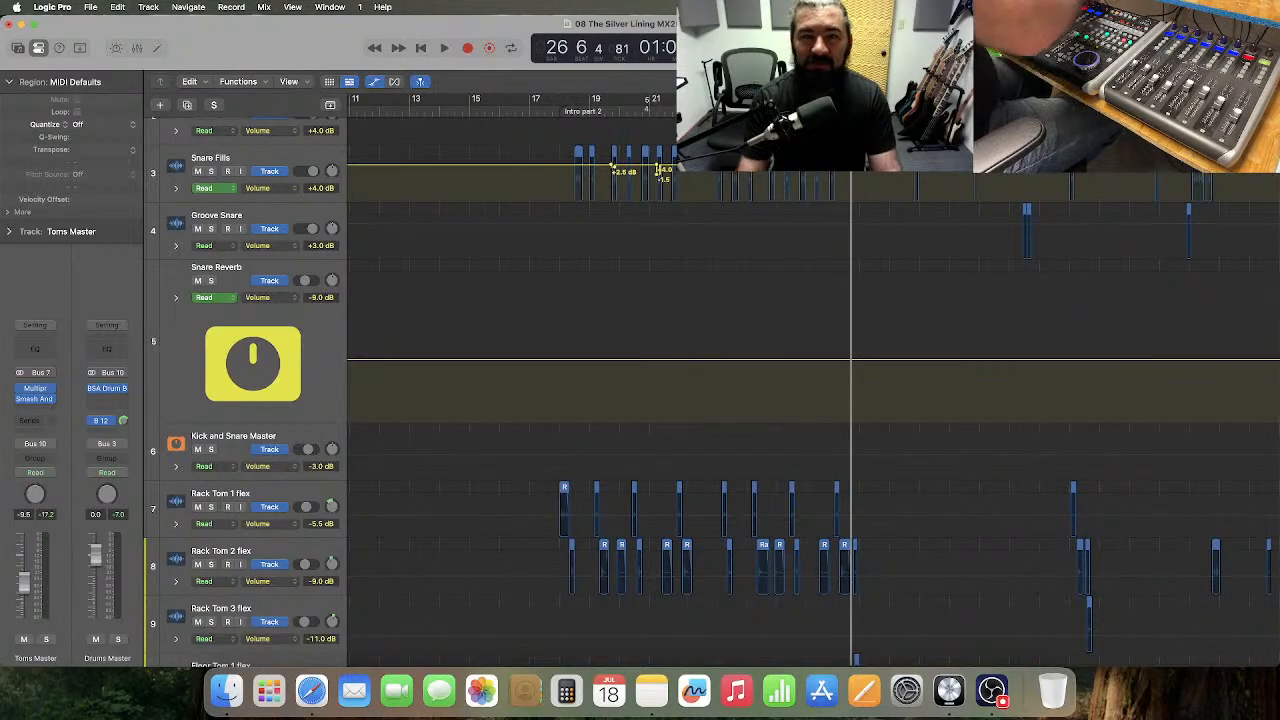
{"action": "key", "text": "super+Right"}
{"action": "key", "text": "super+Right"}
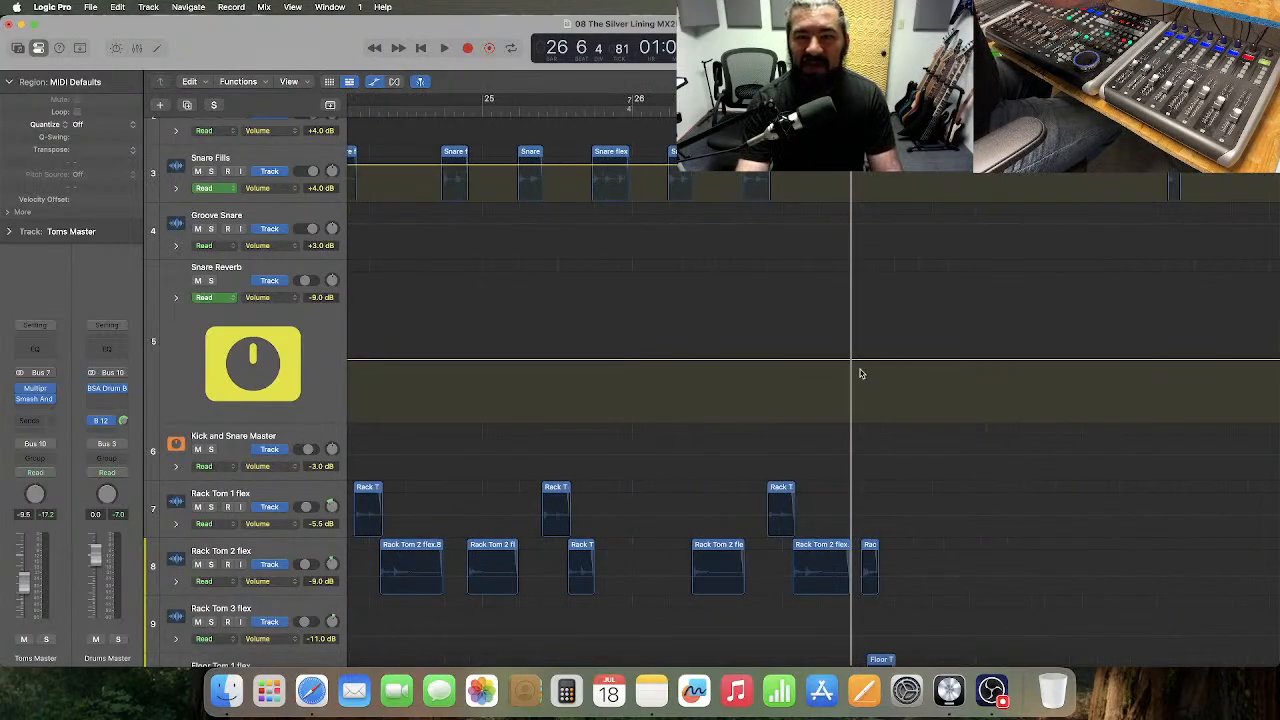
{"action": "left_click", "coordinate": [852, 360]}
{"action": "left_click_drag", "start_coordinate": [823, 363], "coordinate": [826, 387]}
- Play Intro part 2 from about bar 17 and set the Snare Reverb volume before the automation break to -17.2 dB
{"action": "scroll", "coordinate": [731, 316], "scroll_direction": "left", "scroll_amount": 10}
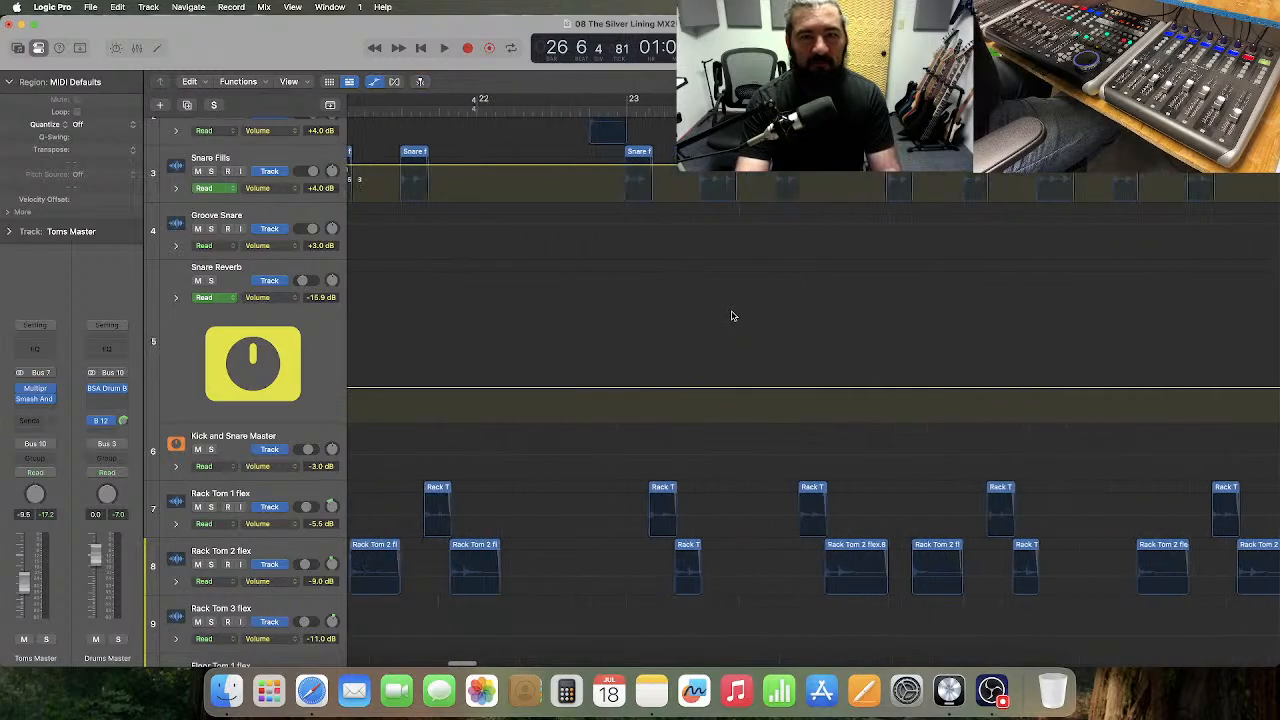
{"action": "scroll", "coordinate": [600, 186], "scroll_direction": "left", "scroll_amount": 5}
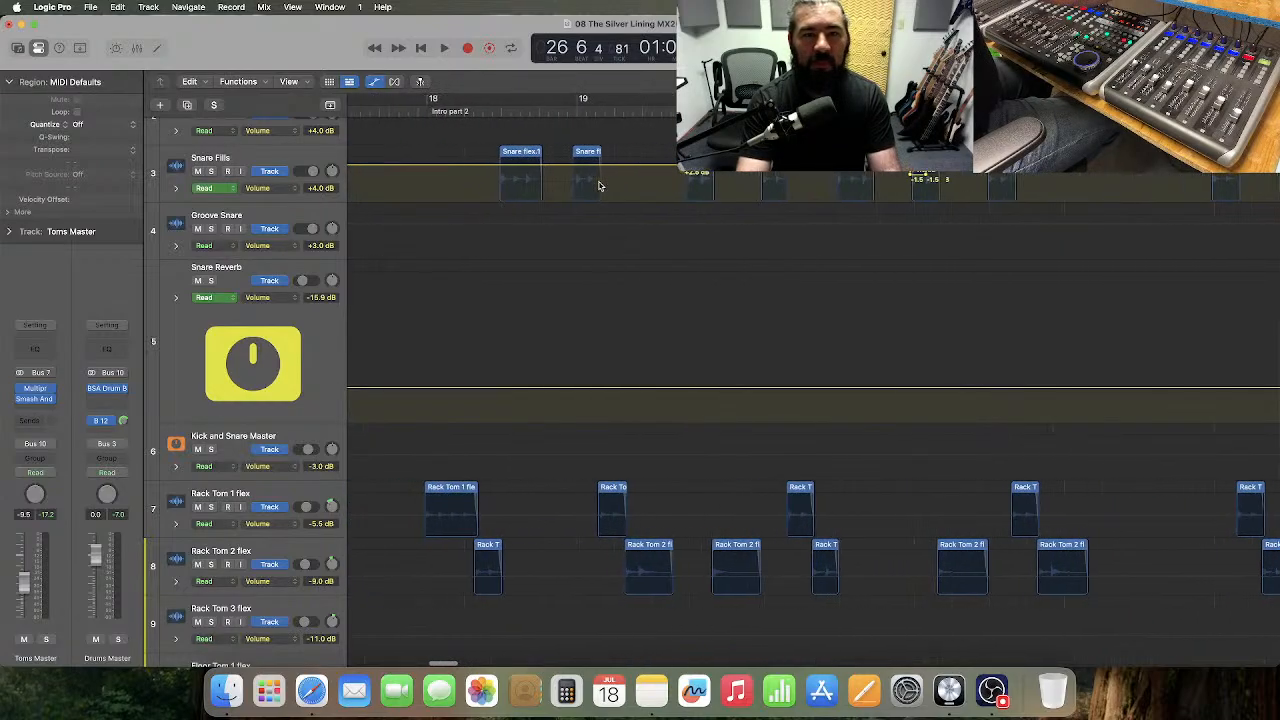
{"action": "left_click", "coordinate": [529, 110]}
{"action": "key", "text": "space"}
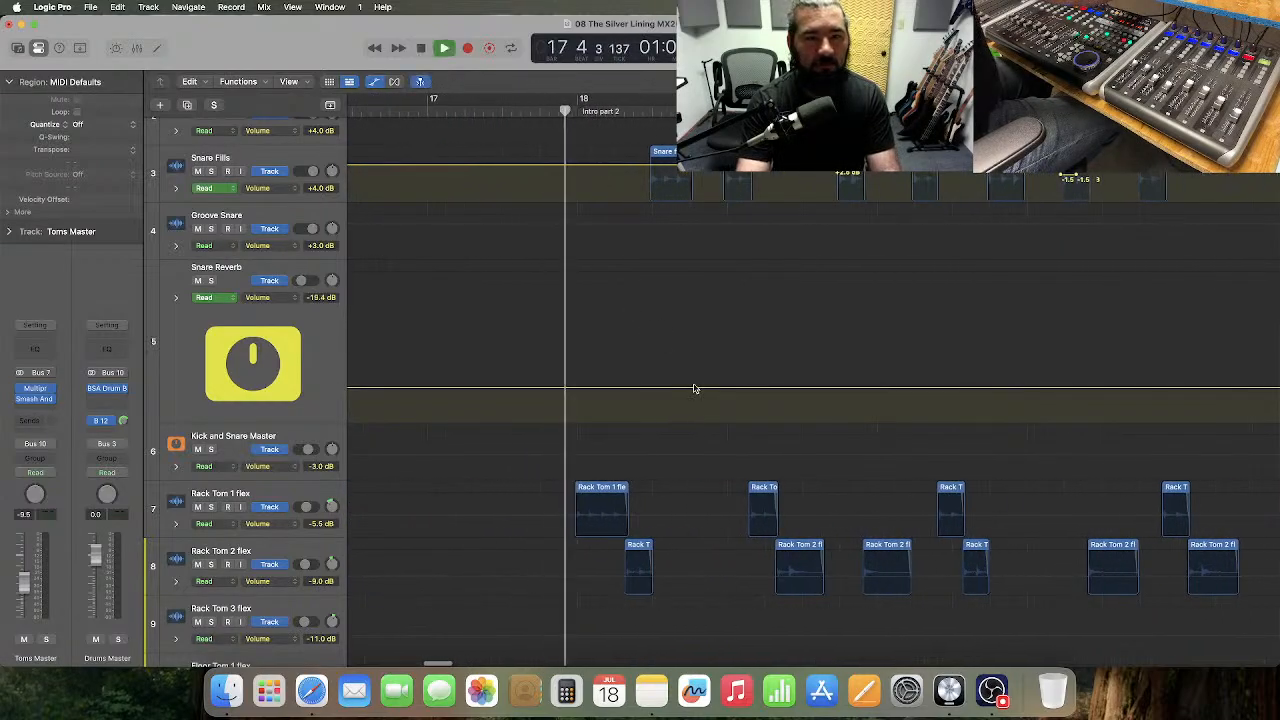
{"action": "left_click_drag", "start_coordinate": [696, 391], "coordinate": [697, 385]}
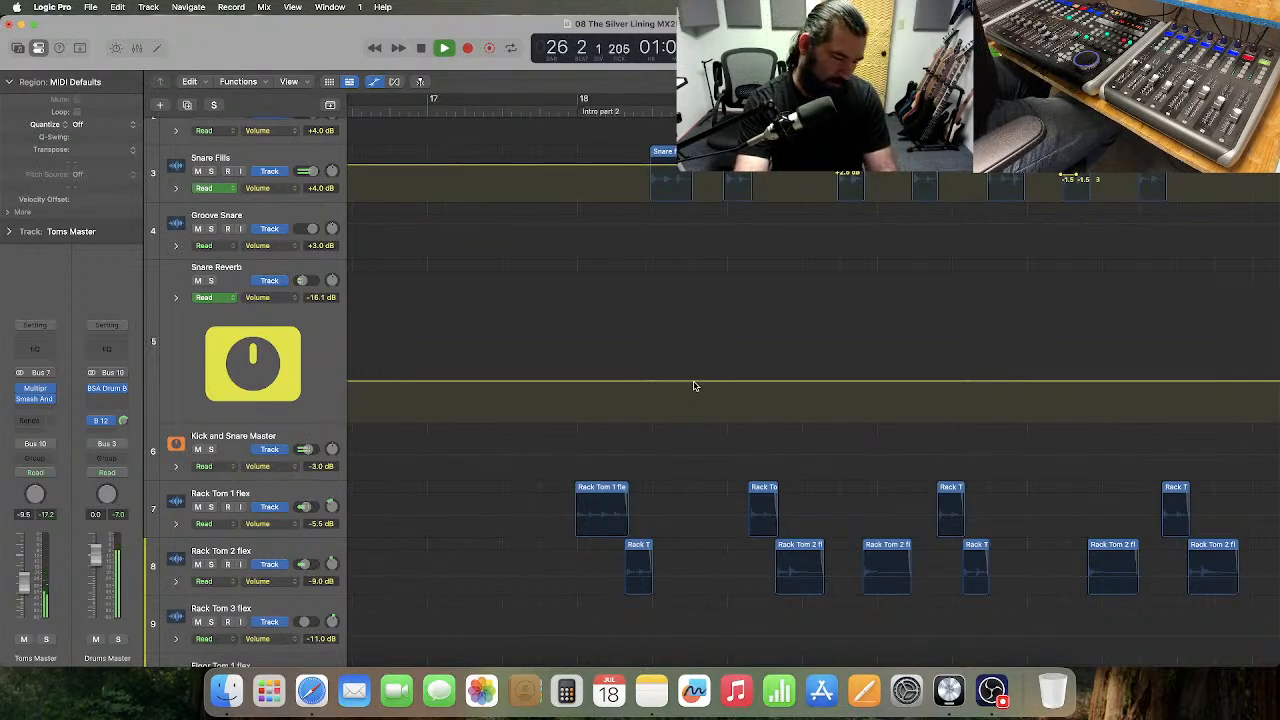
{"action": "left_click_drag", "start_coordinate": [695, 386], "coordinate": [694, 389]}
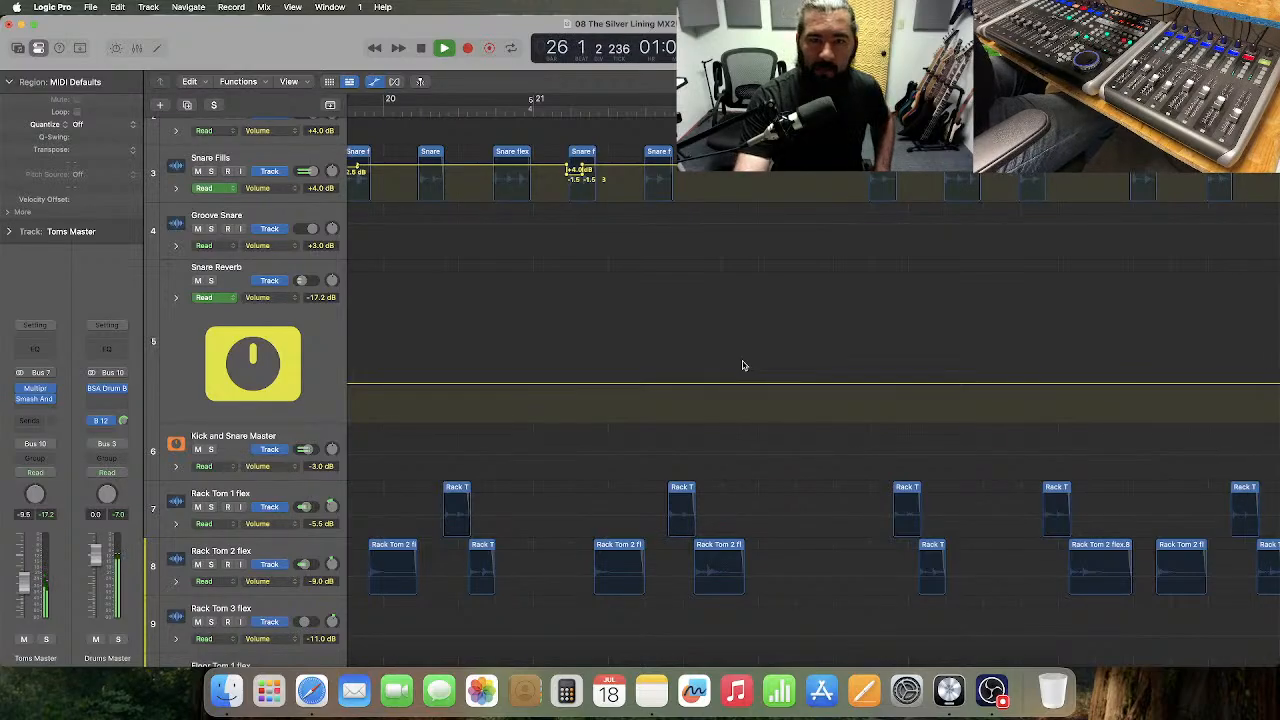
{"action": "key", "text": "z"}
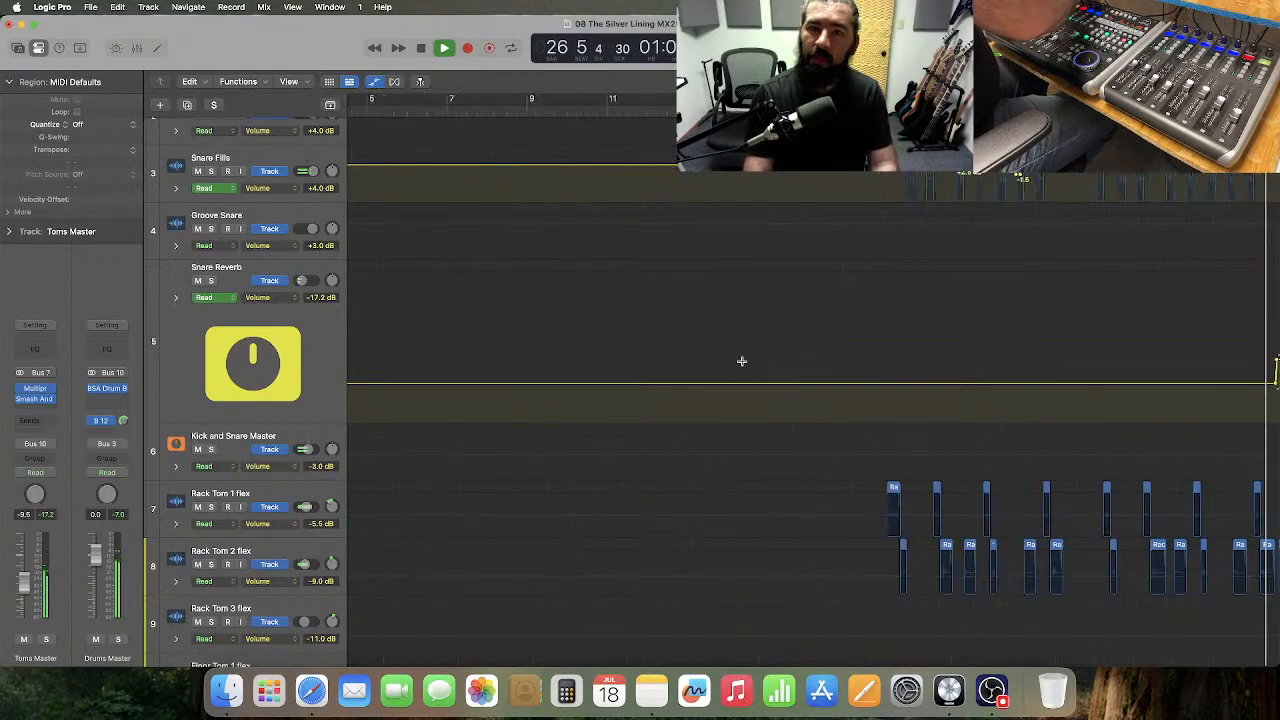
{"action": "key", "text": "super+Left"}
{"action": "key", "text": "super+Left"}
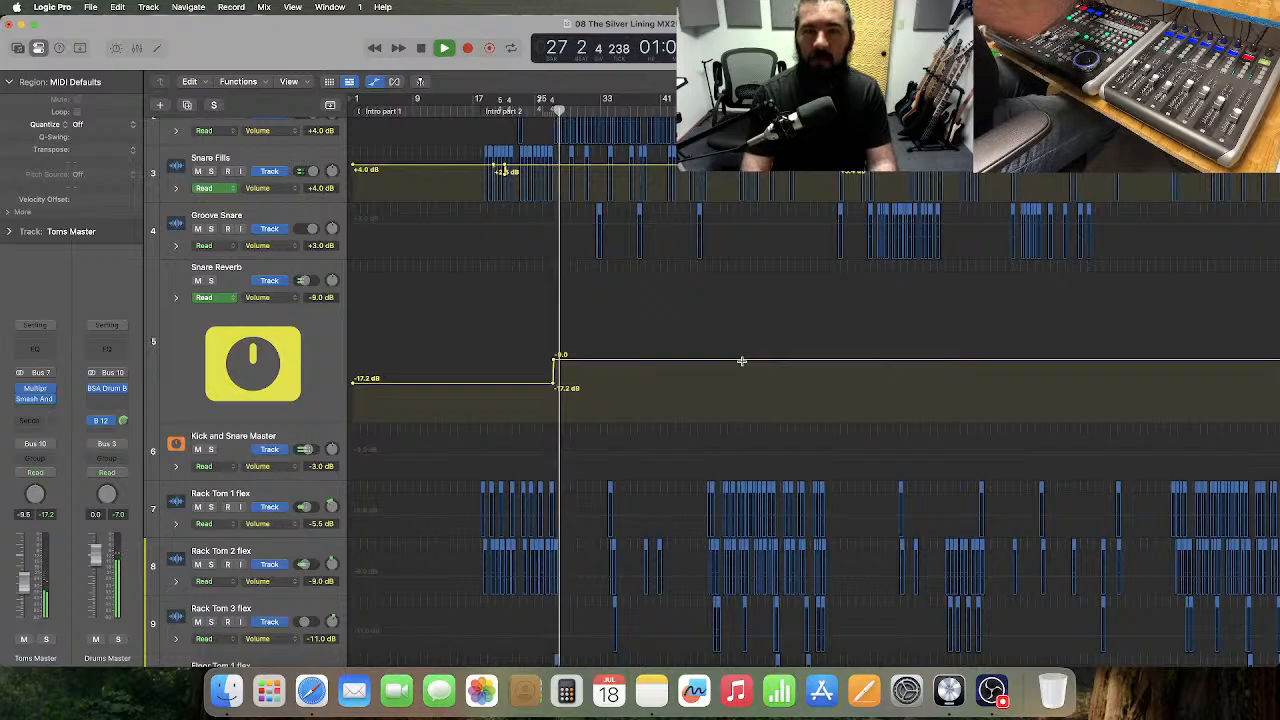
- Set Groove Snare's volume to +4.0 dB and adjust its Bus 9 send while playing past bar 50
{"action": "left_click", "coordinate": [305, 218]}
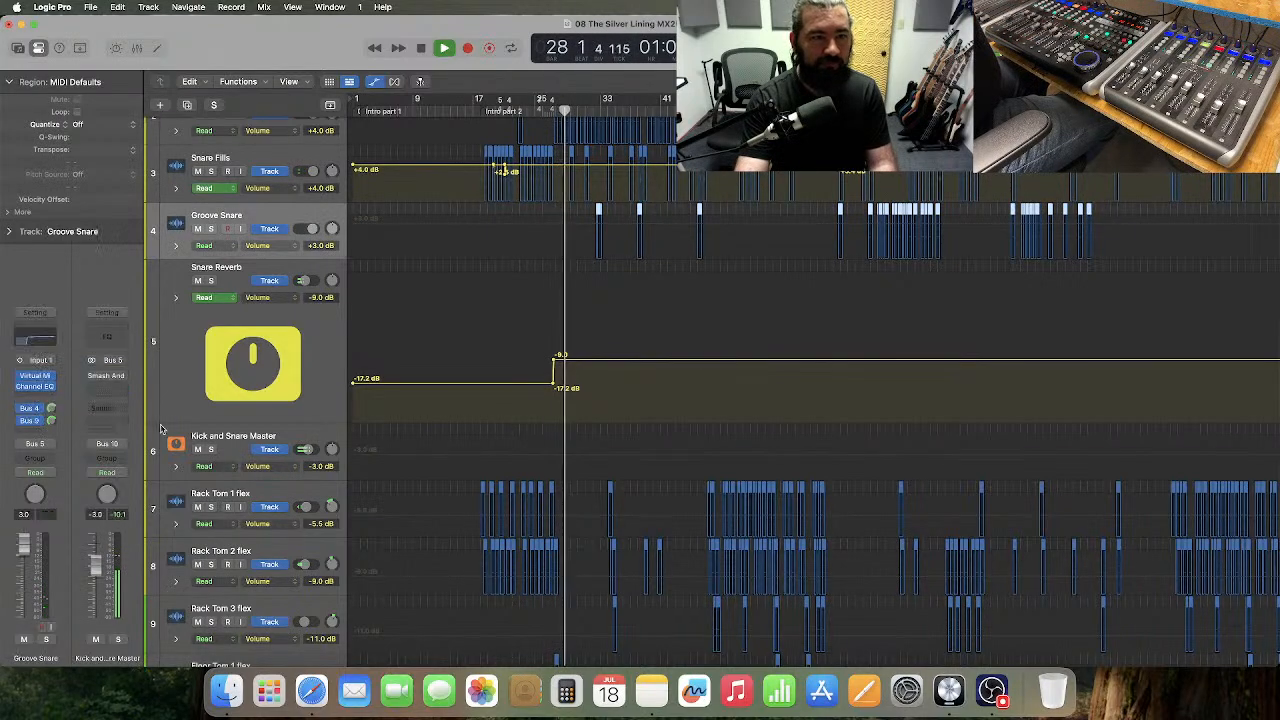
{"action": "left_click", "coordinate": [53, 423]}
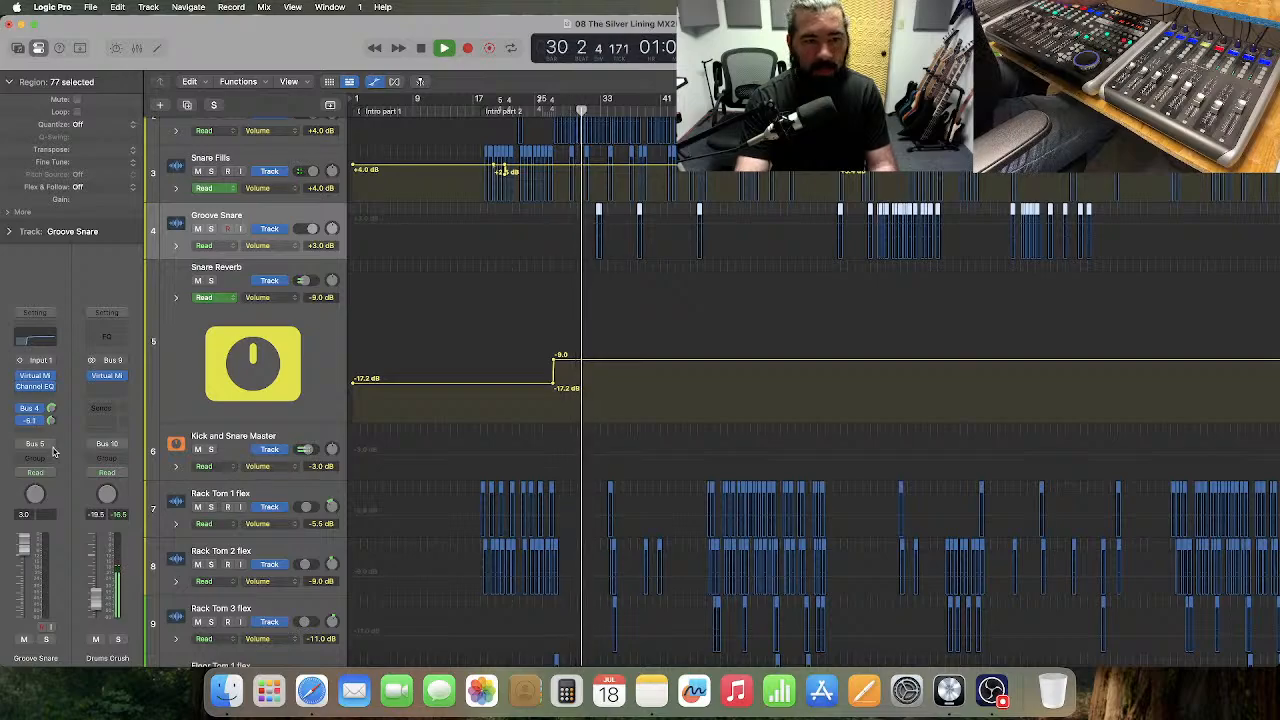
{"action": "left_click_drag", "start_coordinate": [24, 515], "coordinate": [27, 518]}
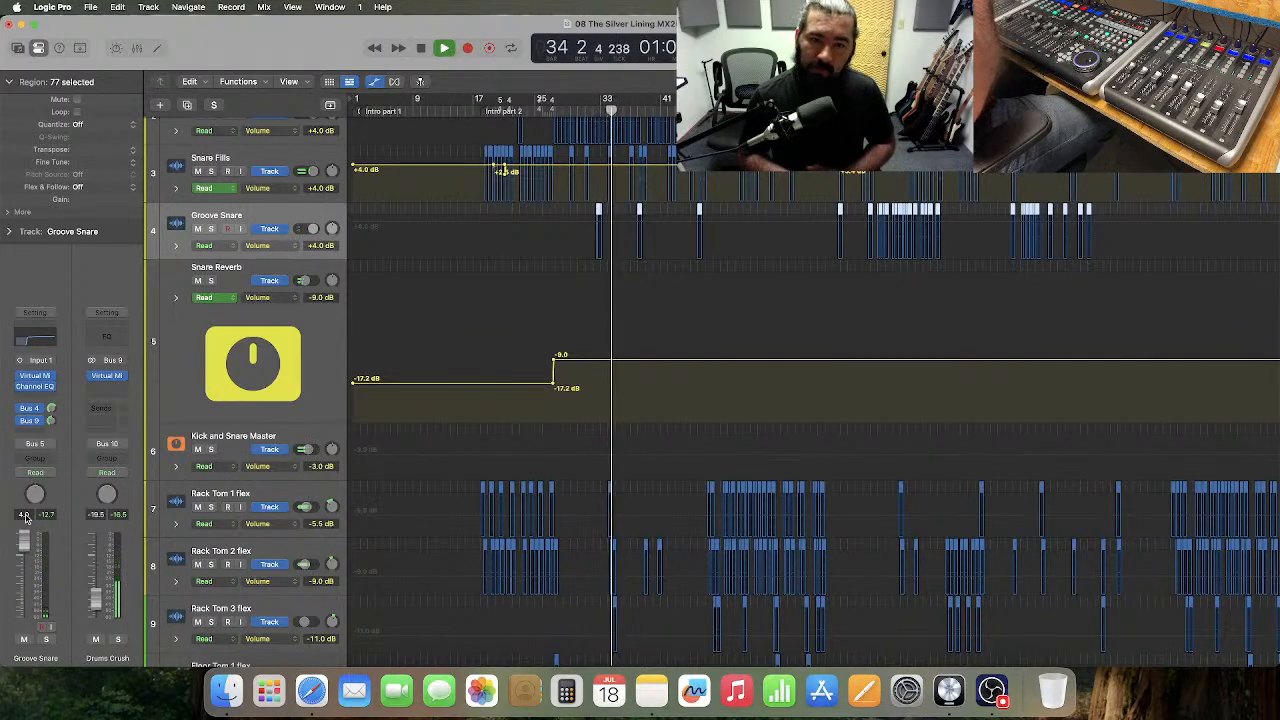
{"action": "key", "text": "super+Right"}
{"action": "key", "text": "super+Right"}
{"action": "key", "text": "super+Right"}
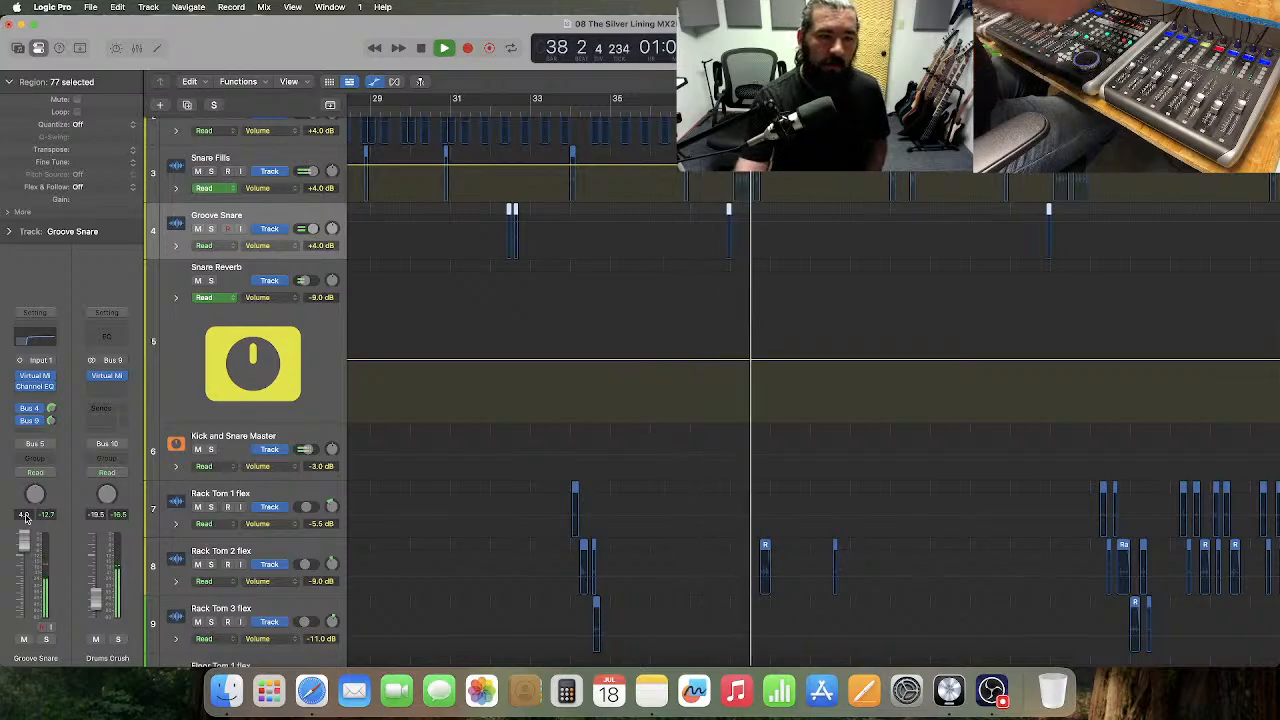
{"action": "left_click_drag", "start_coordinate": [60, 427], "coordinate": [50, 437]}
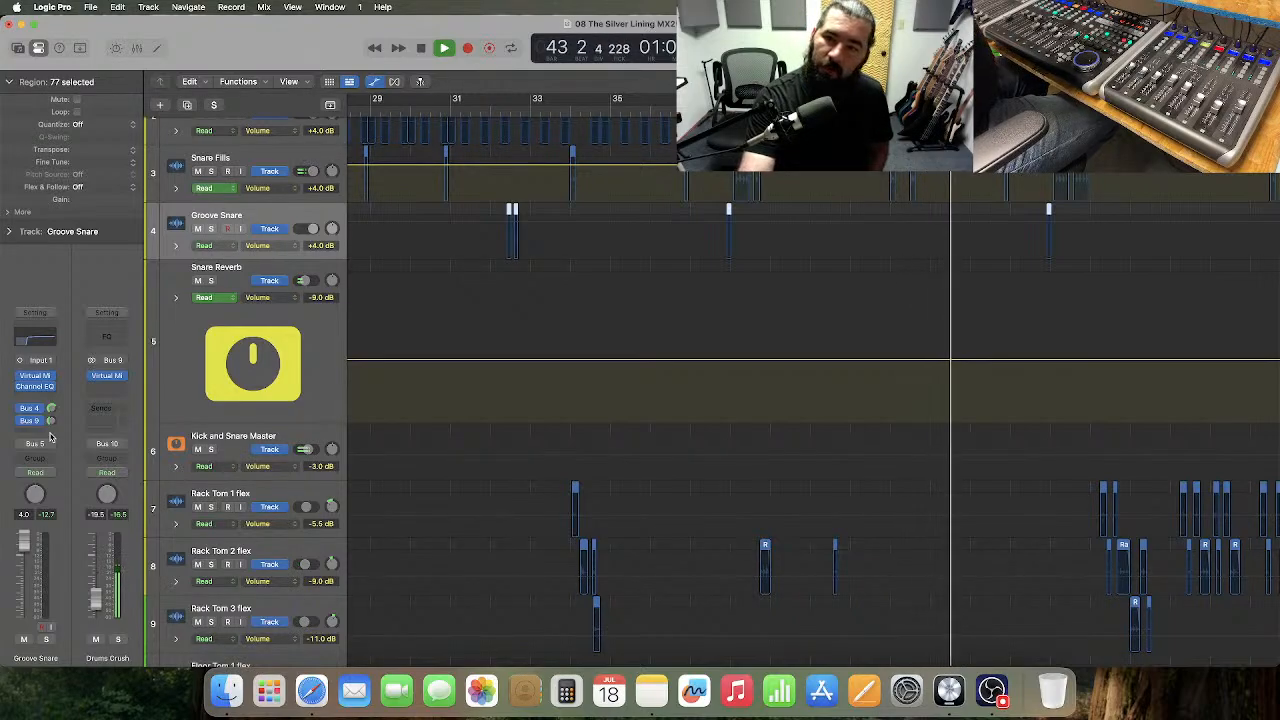
{"action": "left_click", "coordinate": [599, 400]}
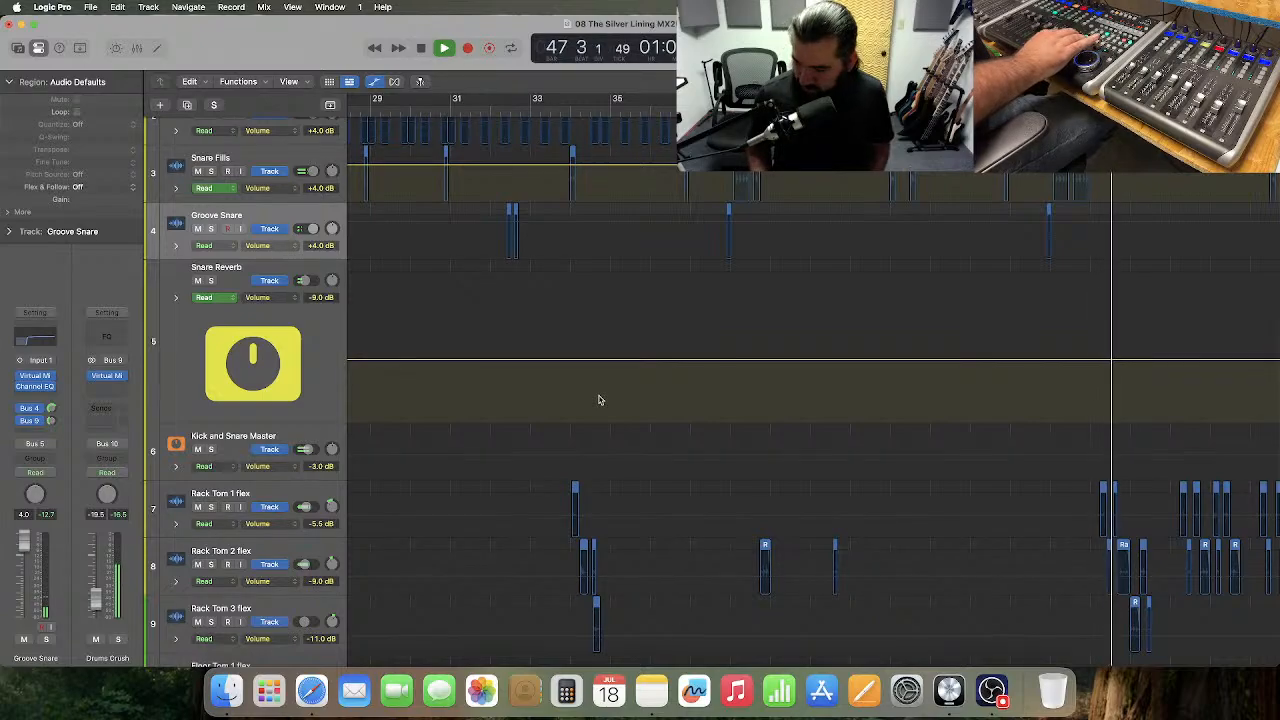
{"action": "scroll", "coordinate": [599, 400], "scroll_direction": "down", "scroll_amount": 2}
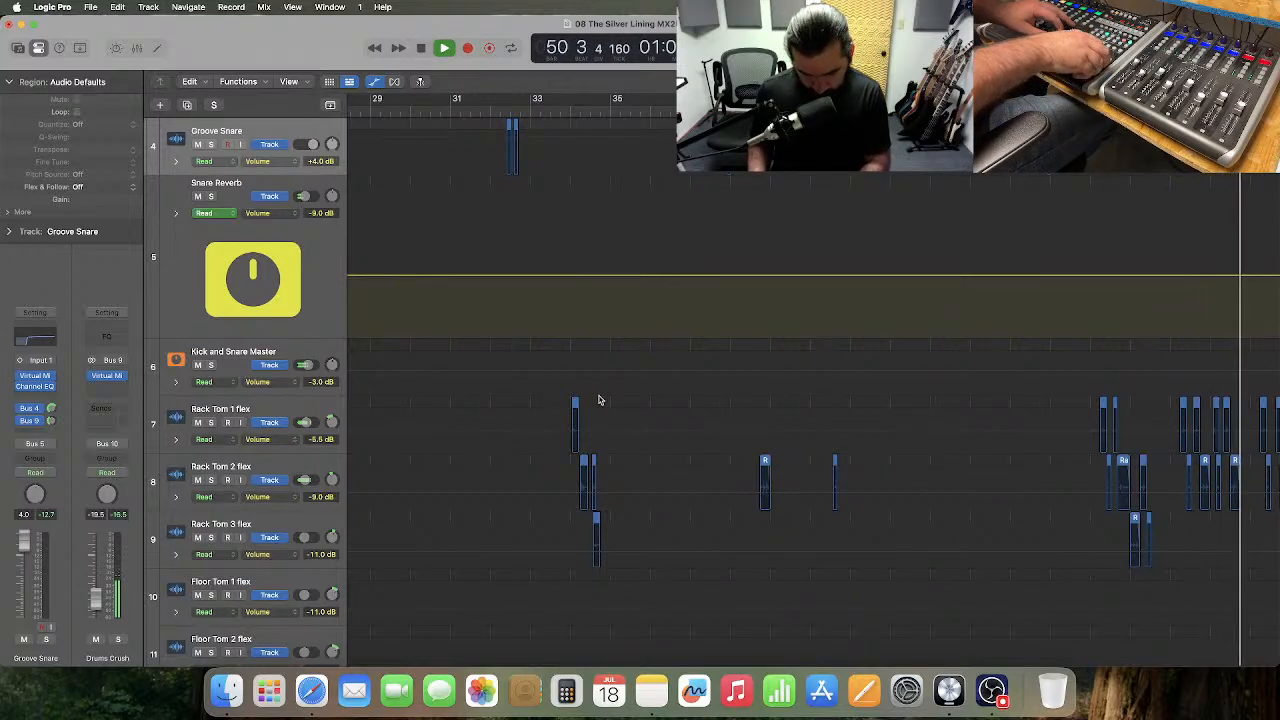
{"action": "key", "text": "space"}
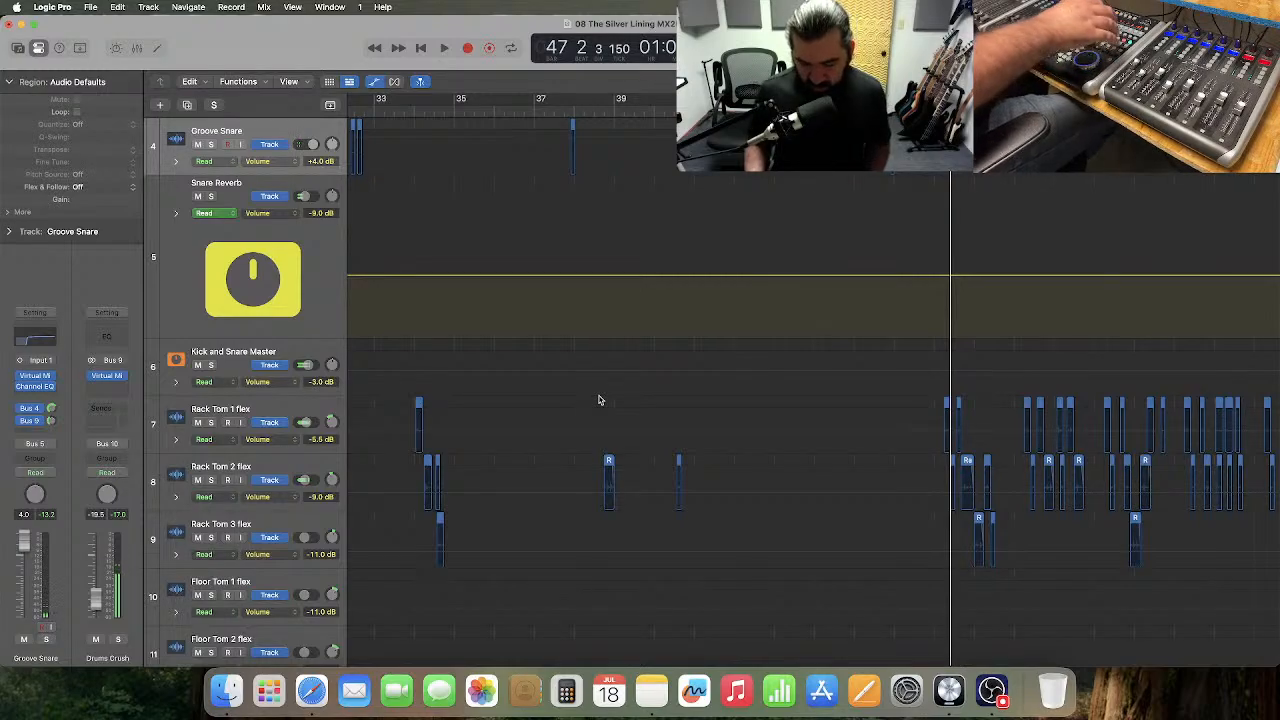
- Shrink the Snare Reverb track back to normal height and hide the track automation
{"action": "scroll", "coordinate": [551, 290], "scroll_direction": "left", "scroll_amount": 3}
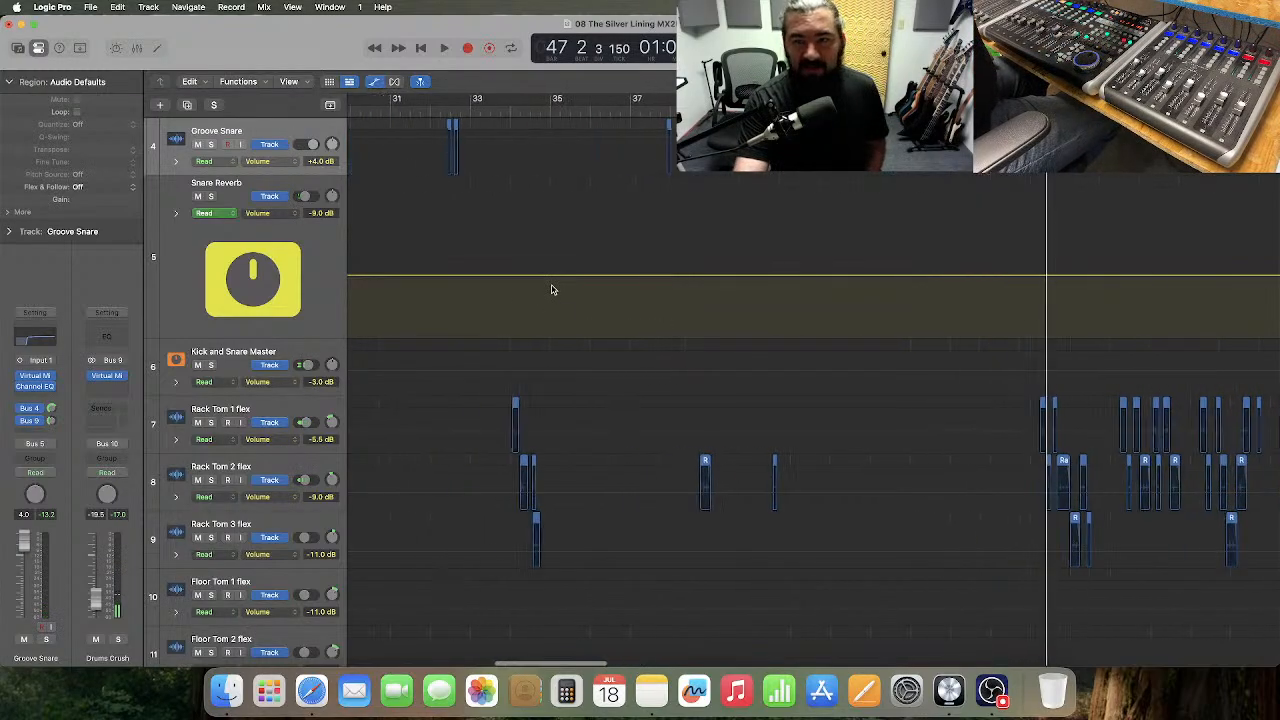
{"action": "scroll", "coordinate": [555, 291], "scroll_direction": "left", "scroll_amount": 3}
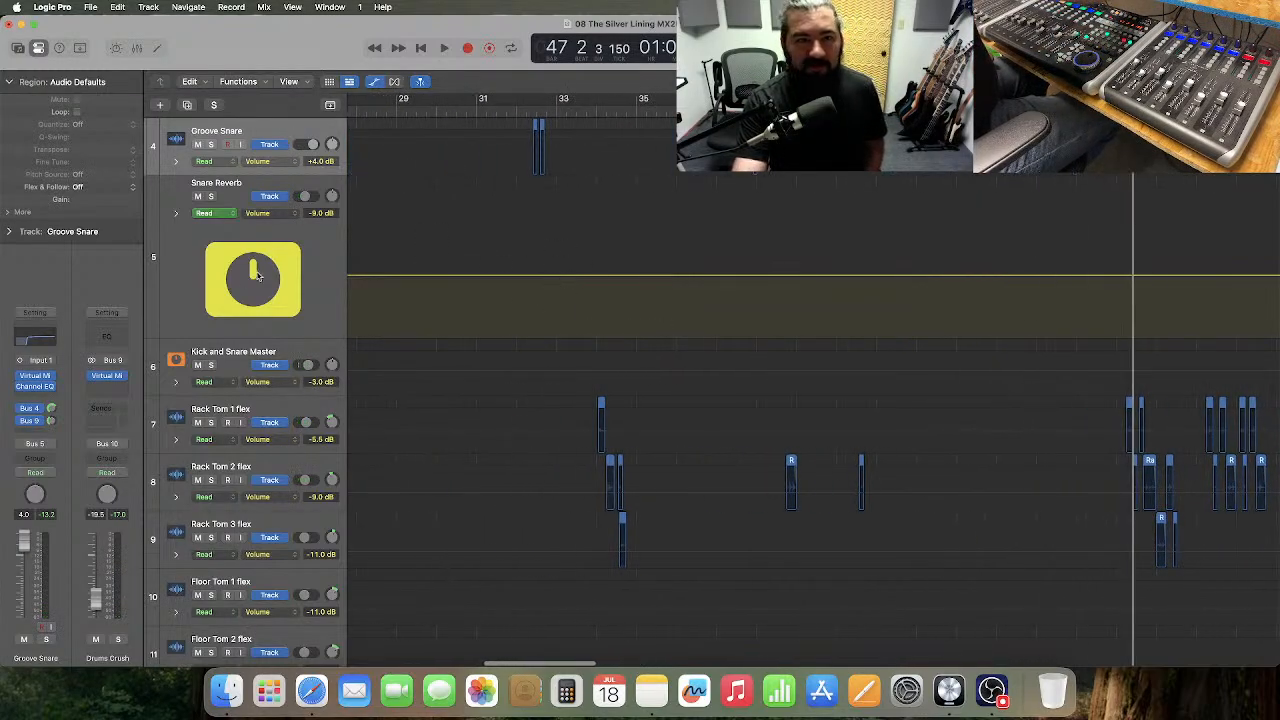
{"action": "left_click_drag", "start_coordinate": [245, 338], "coordinate": [256, 232]}
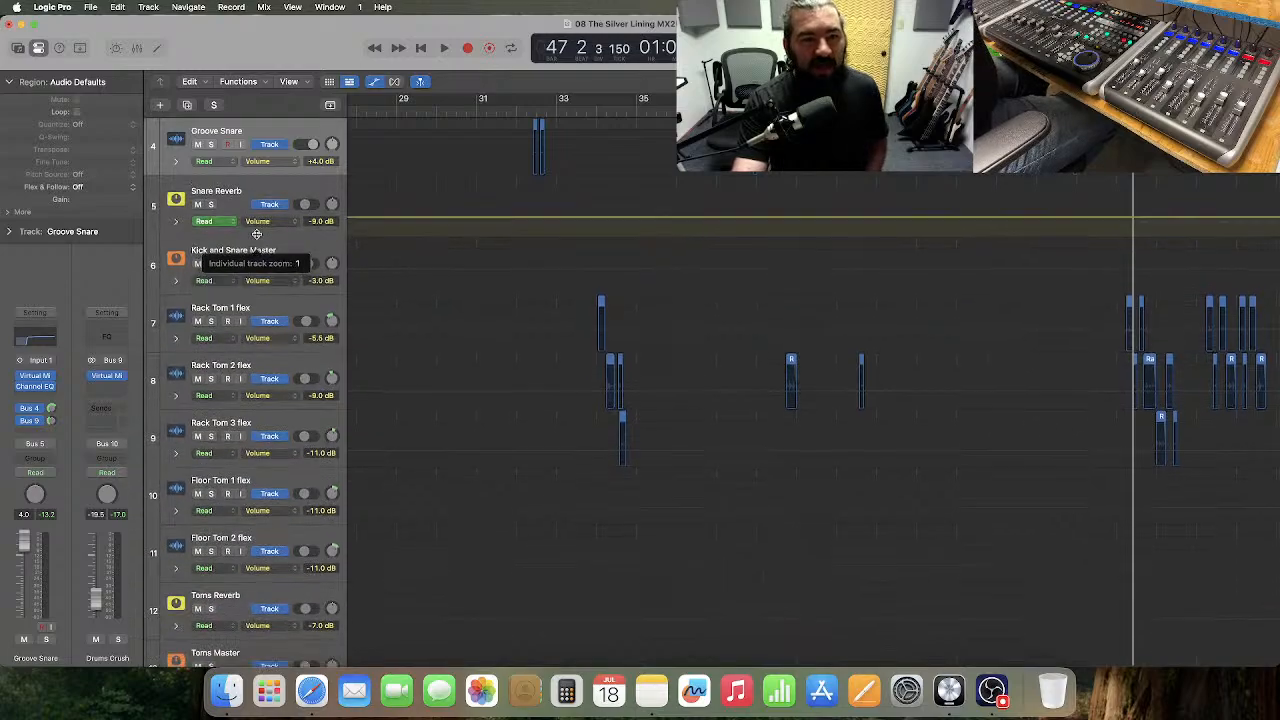
{"action": "scroll", "coordinate": [532, 189], "scroll_direction": "down", "scroll_amount": 8}
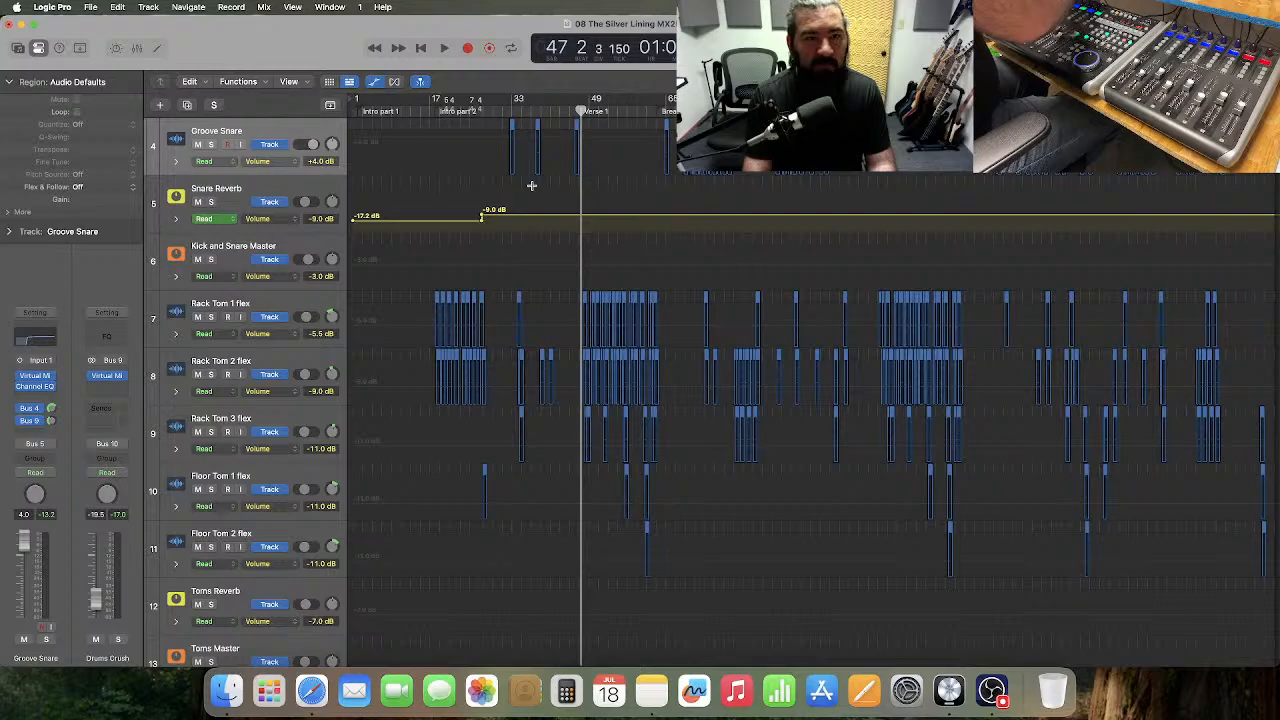
{"action": "left_click", "coordinate": [376, 83]}
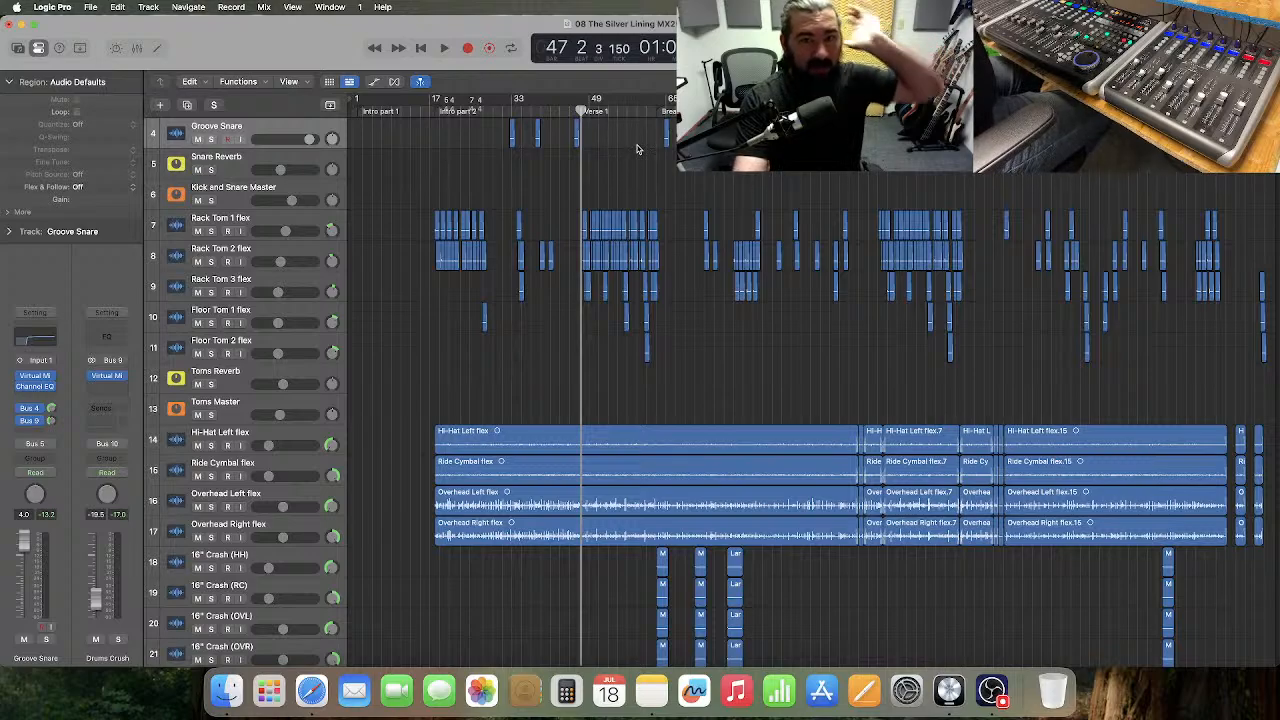
- Play from bar 63 to bar 79 and examine the snare and tom regions leading into Chorus 1
{"action": "left_click", "coordinate": [658, 110]}
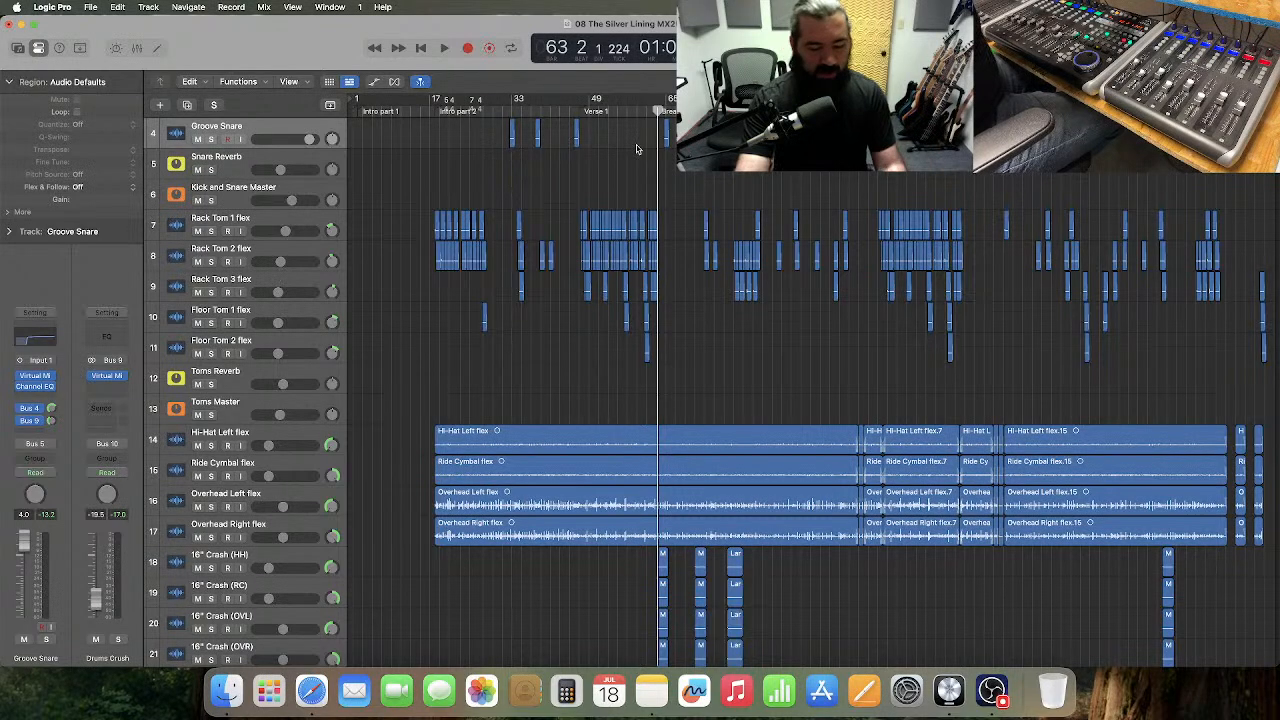
{"action": "key", "text": "super+Right"}
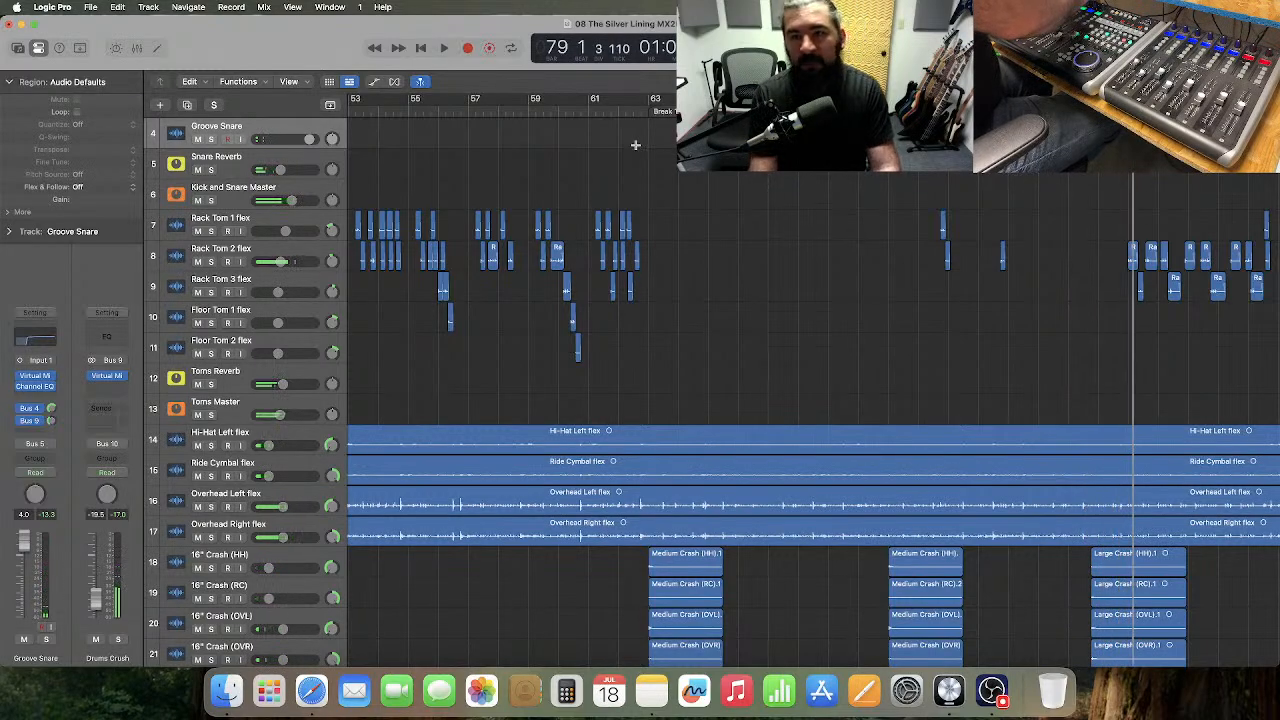
{"action": "key", "text": "super+Right"}
{"action": "key", "text": "super+Right"}
{"action": "key", "text": "super+Right"}
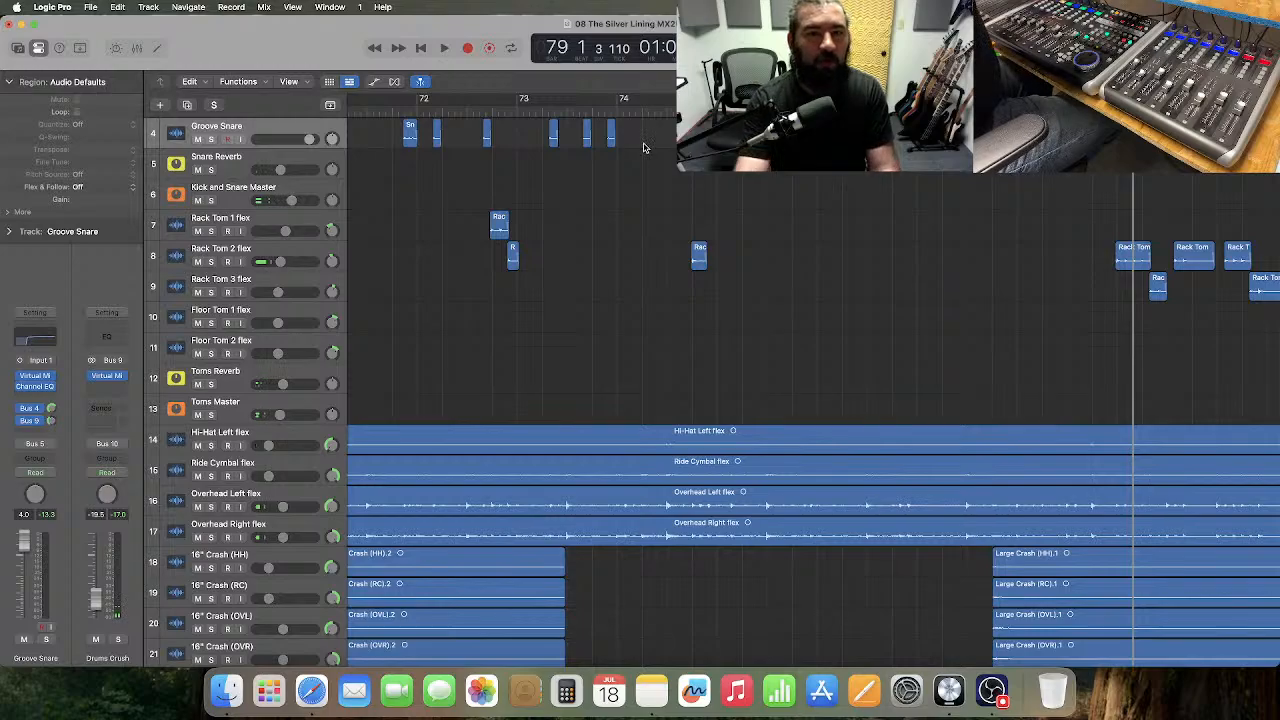
{"action": "scroll", "coordinate": [644, 148], "scroll_direction": "up", "scroll_amount": 3}
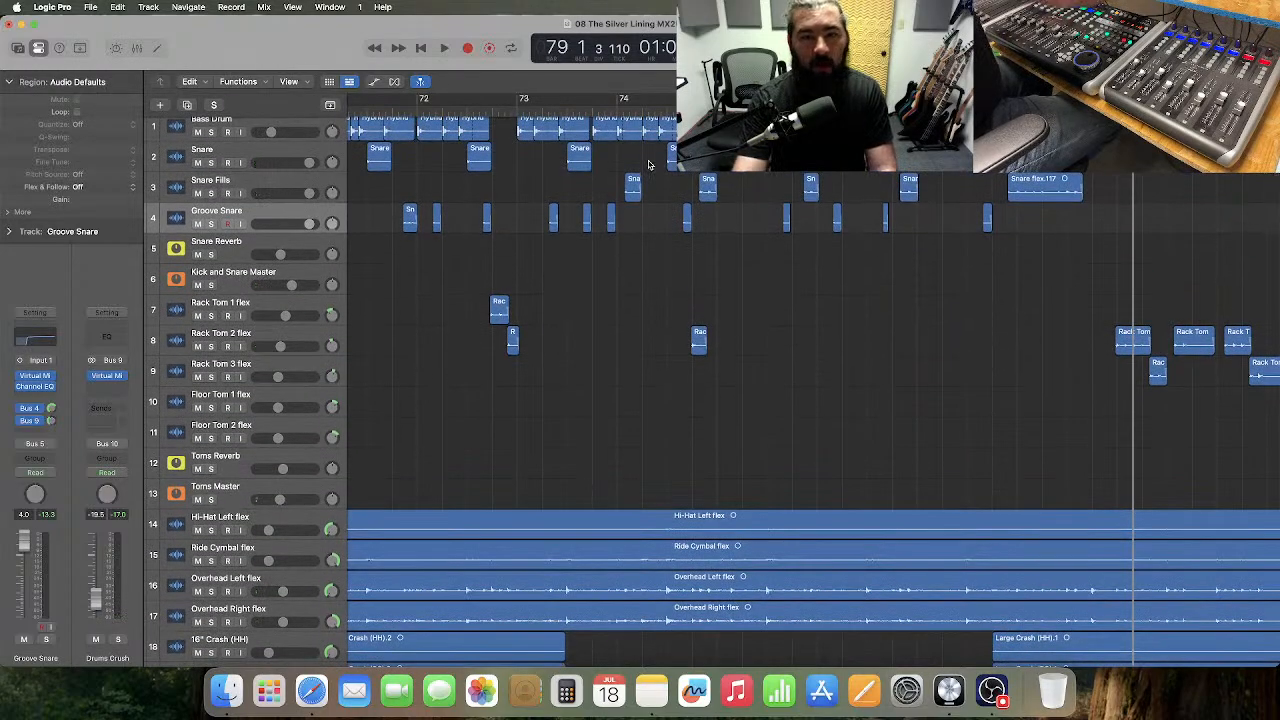
{"action": "key", "text": "super+Left"}
{"action": "key", "text": "super+Left"}
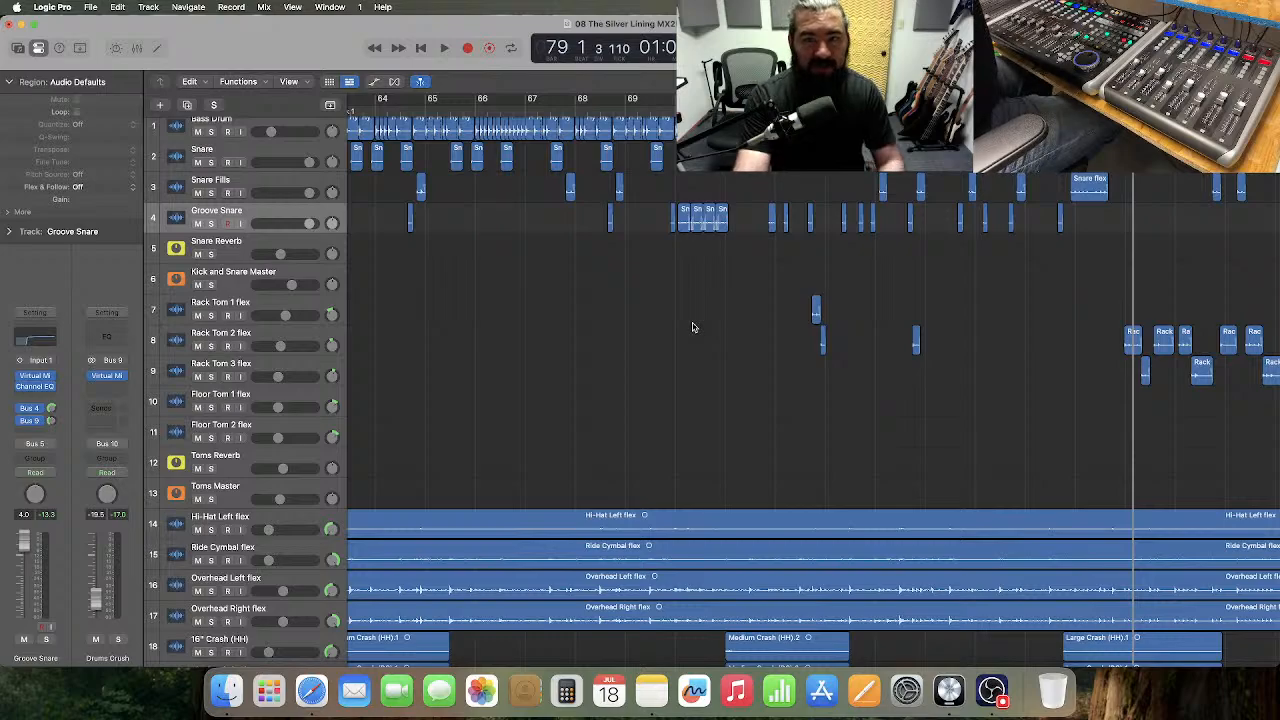
{"action": "scroll", "coordinate": [693, 327], "scroll_direction": "right", "scroll_amount": 5}
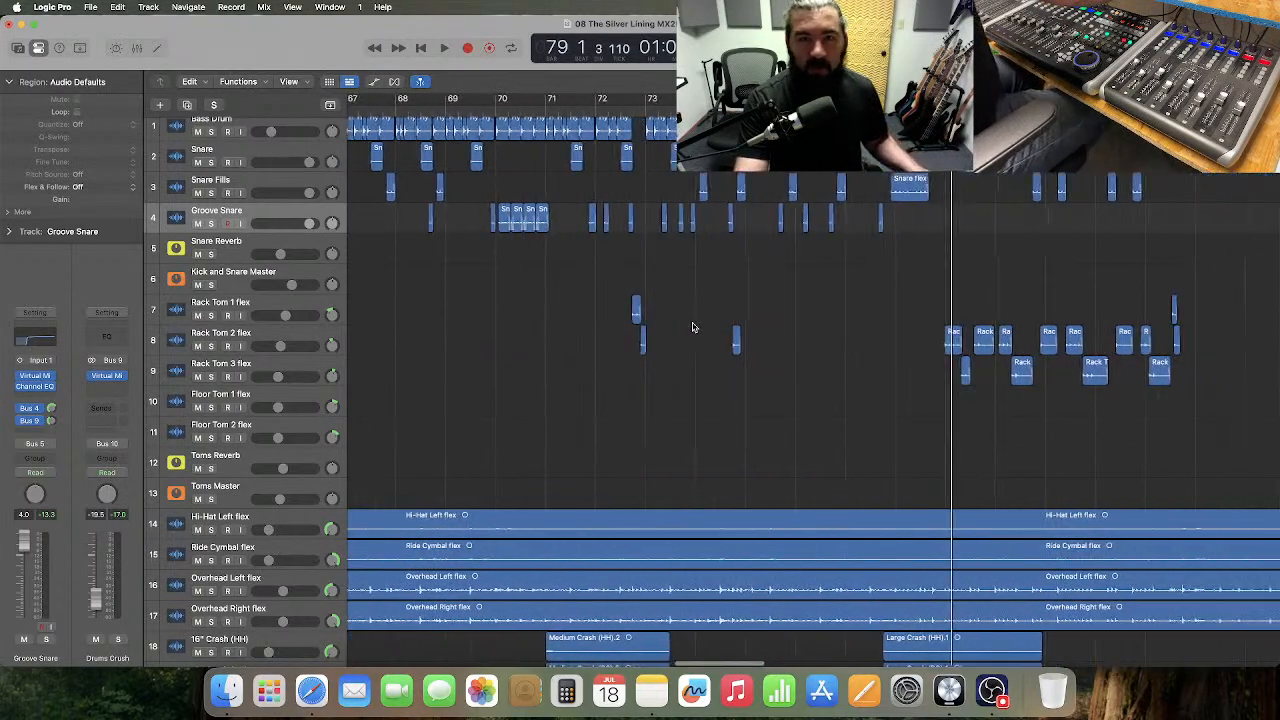
{"action": "scroll", "coordinate": [693, 327], "scroll_direction": "right", "scroll_amount": 3}
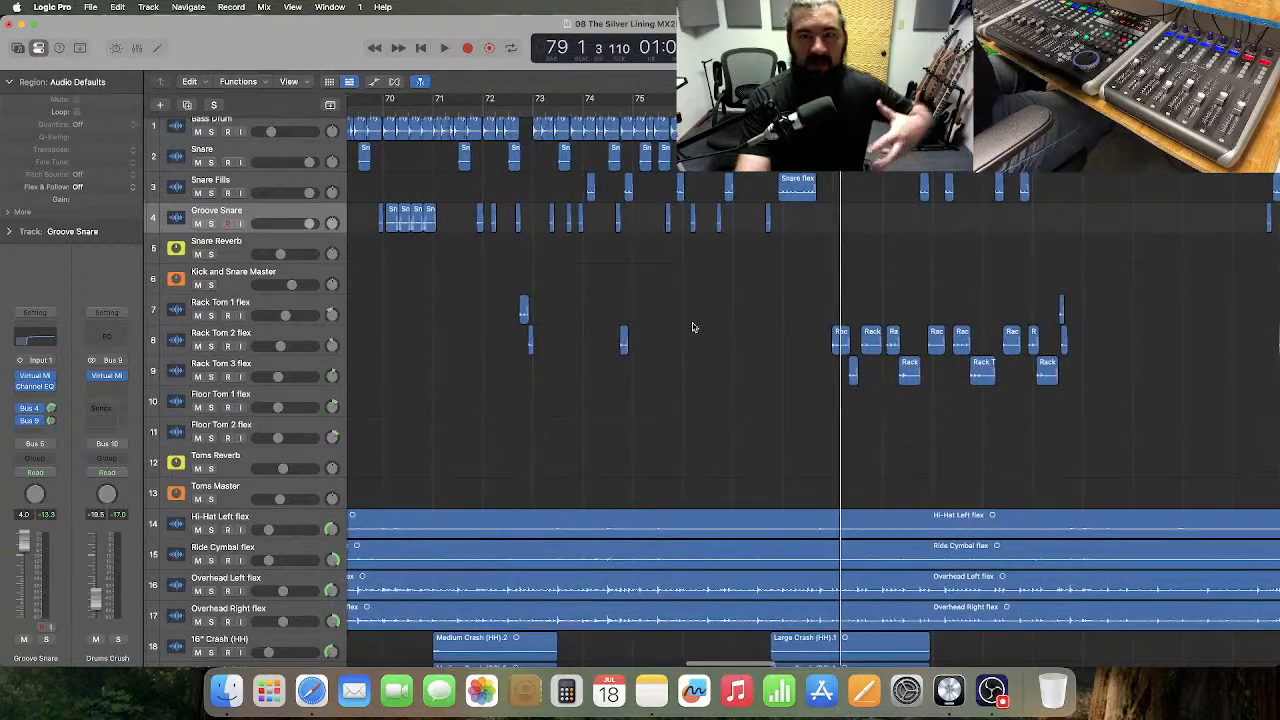
{"action": "scroll", "coordinate": [693, 327], "scroll_direction": "right", "scroll_amount": 2}
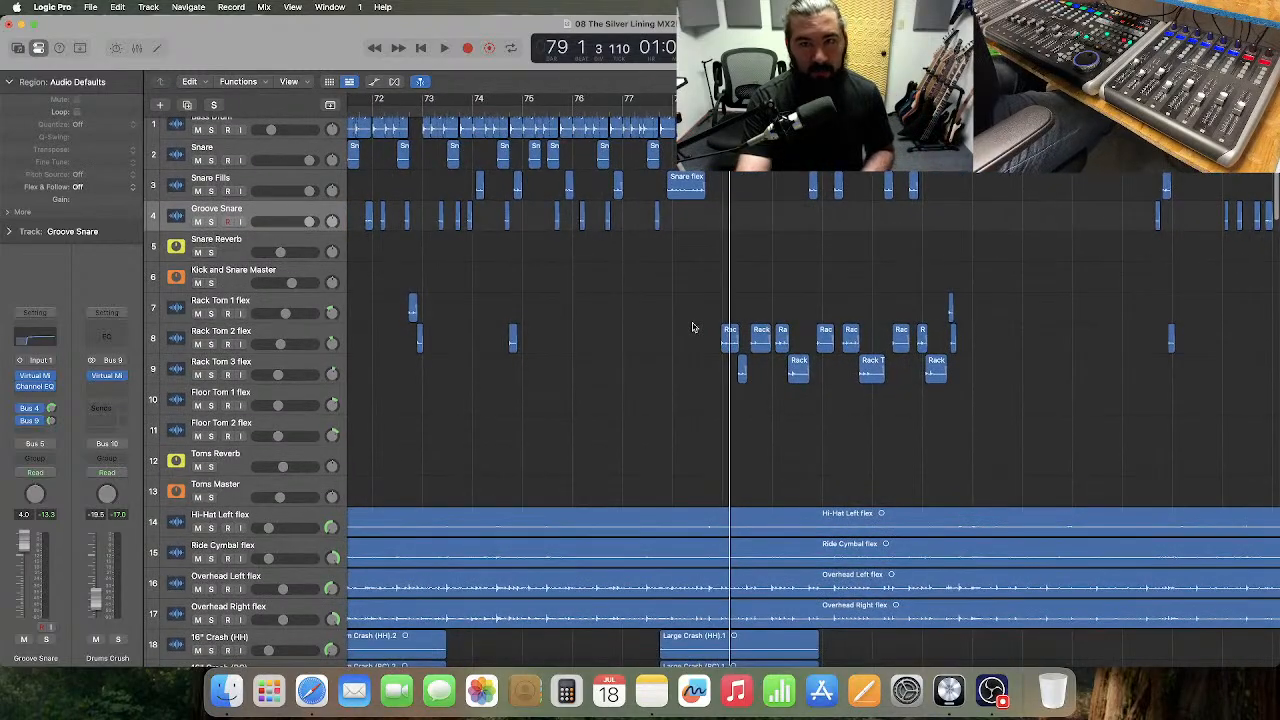
{"action": "scroll", "coordinate": [693, 327], "scroll_direction": "right", "scroll_amount": 5}
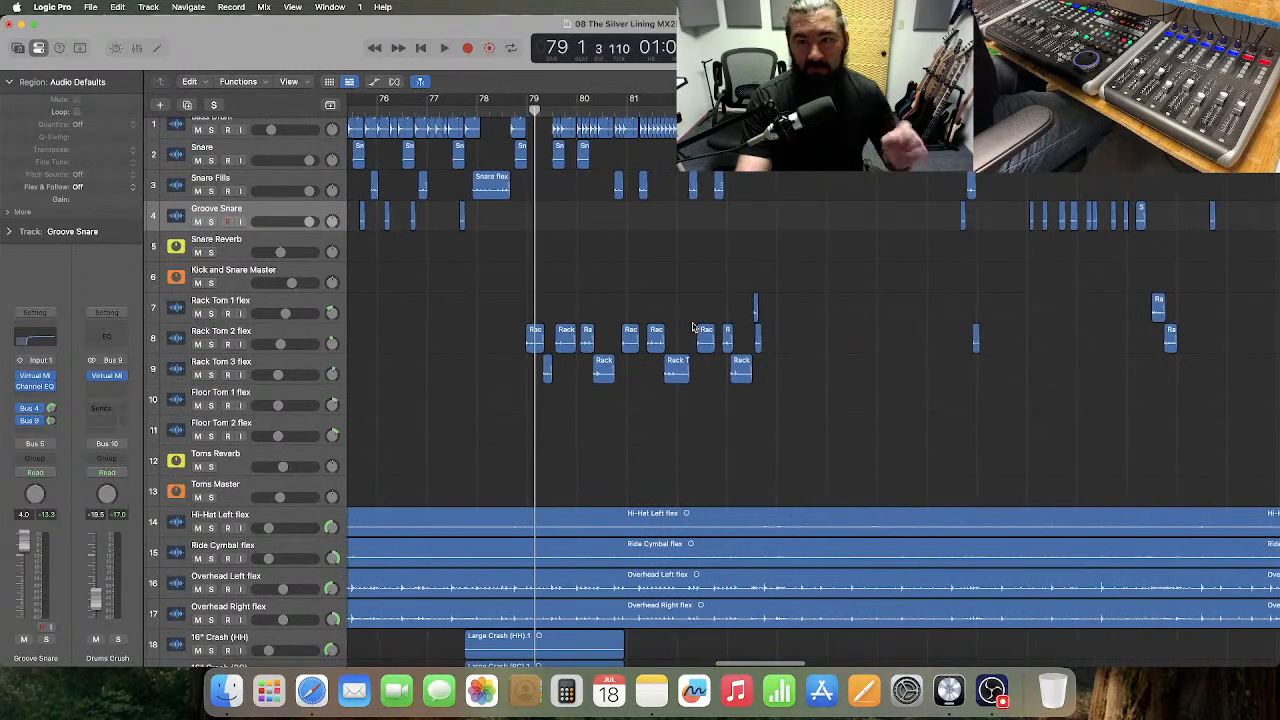
{"action": "scroll", "coordinate": [693, 327], "scroll_direction": "right", "scroll_amount": 4}
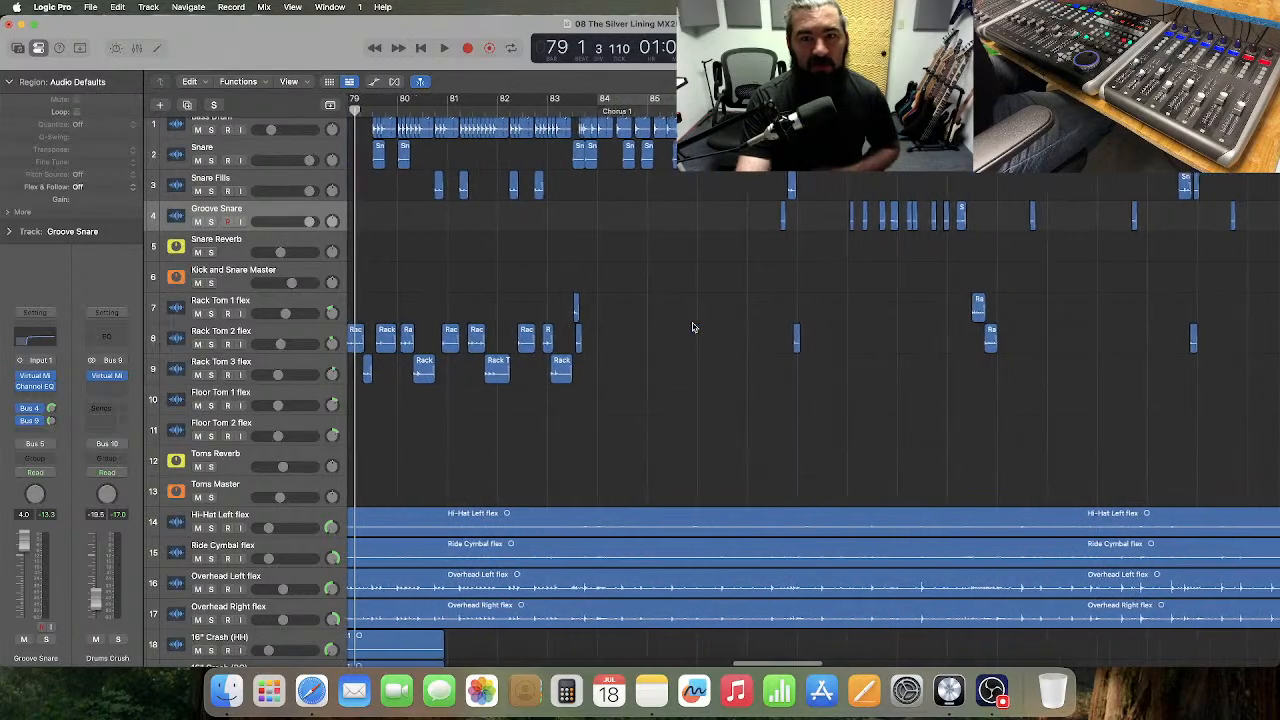
- Examine the snare and tom regions from bar 79 through Chorus 1, Break 2 and Verse 2 to the Drums and Bass Break
{"action": "scroll", "coordinate": [693, 327], "scroll_direction": "right", "scroll_amount": 1}
{"action": "scroll", "coordinate": [693, 327], "scroll_direction": "right", "scroll_amount": 2}
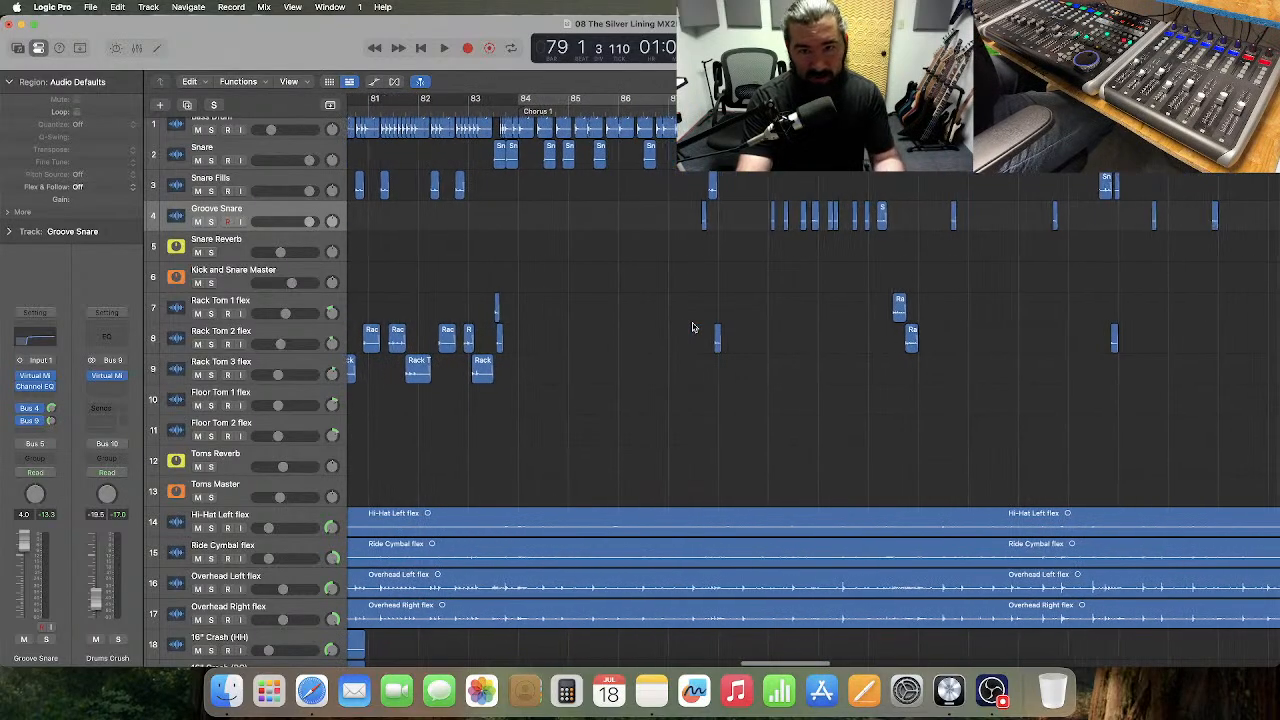
{"action": "scroll", "coordinate": [698, 258], "scroll_direction": "right", "scroll_amount": 6}
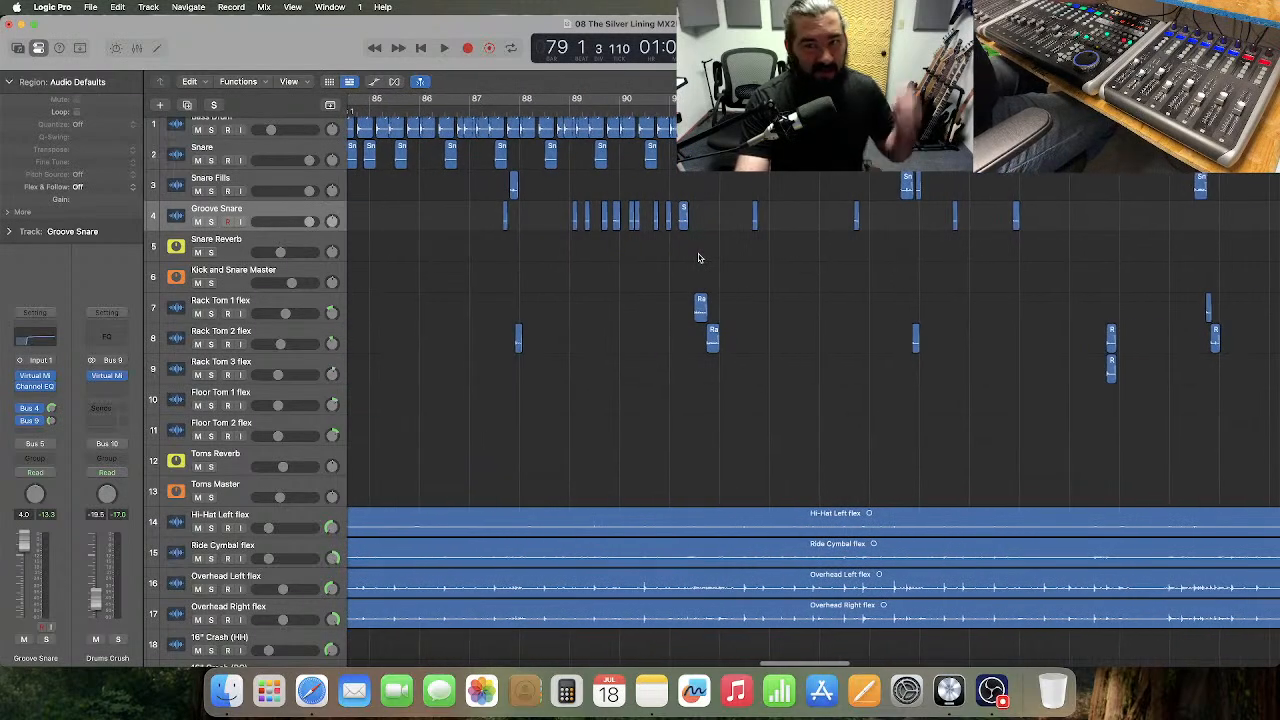
{"action": "scroll", "coordinate": [698, 258], "scroll_direction": "right", "scroll_amount": 5}
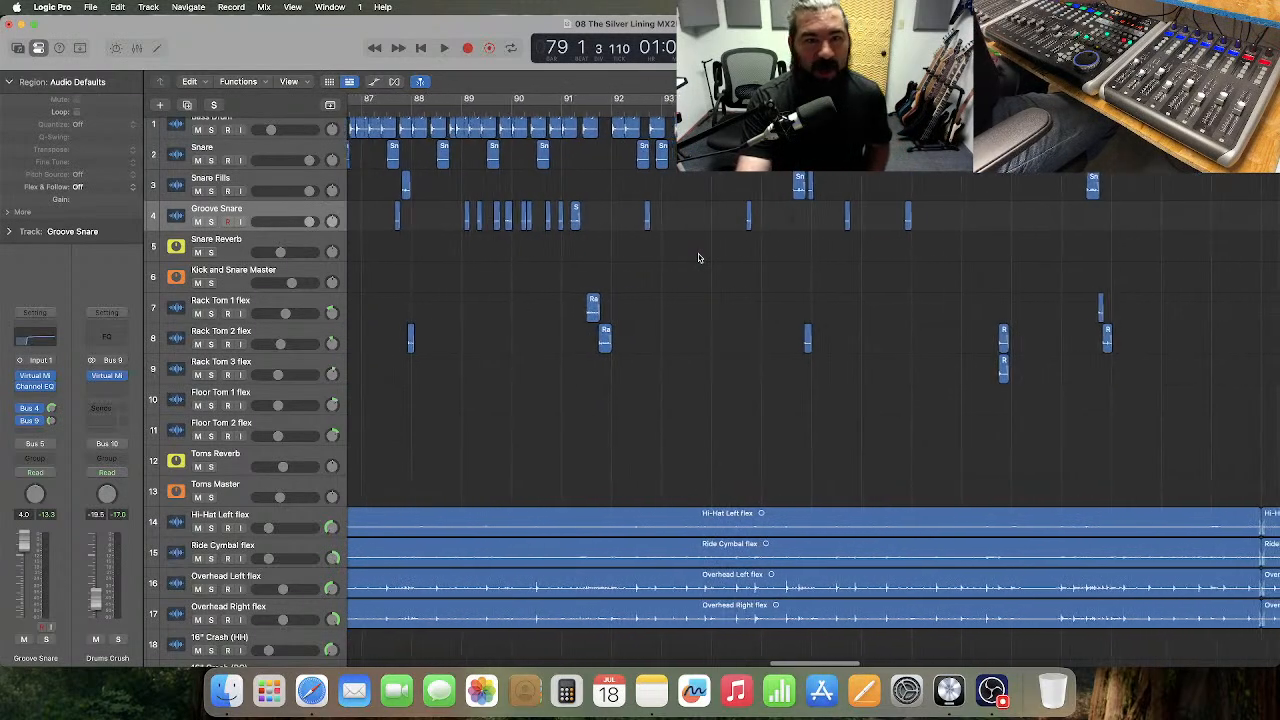
{"action": "scroll", "coordinate": [698, 258], "scroll_direction": "right", "scroll_amount": 6}
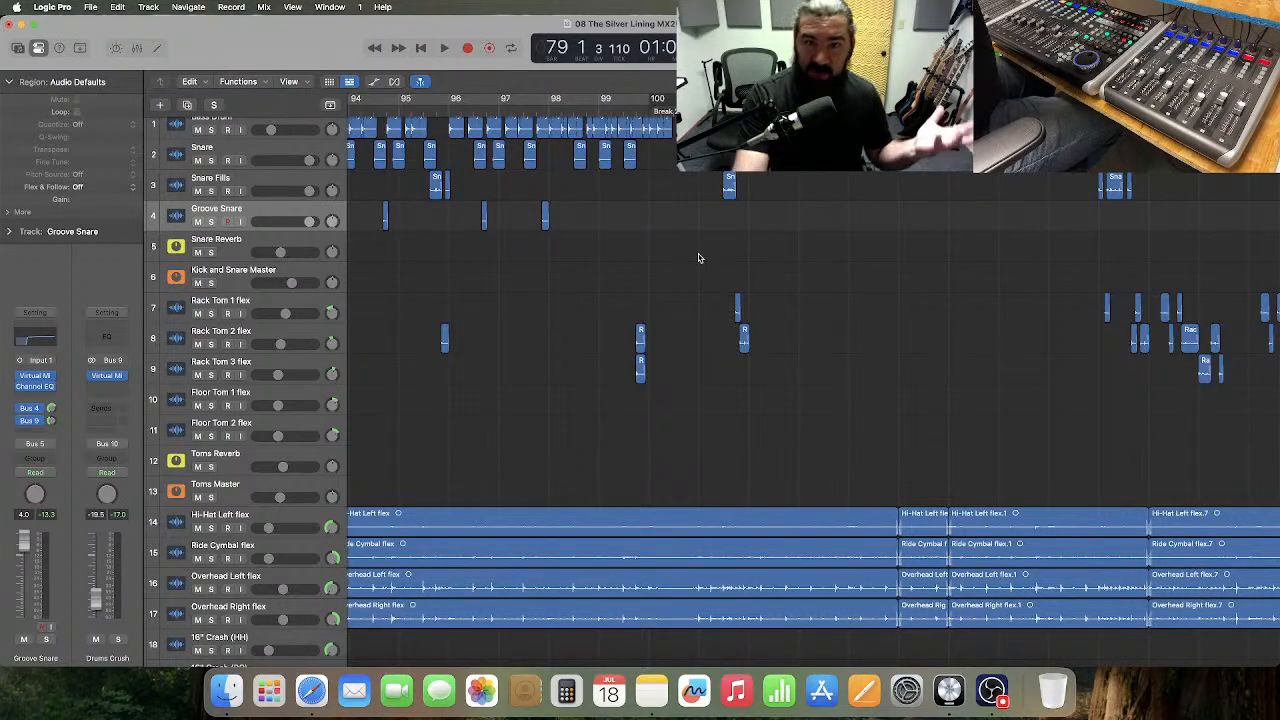
{"action": "scroll", "coordinate": [698, 258], "scroll_direction": "right", "scroll_amount": 9}
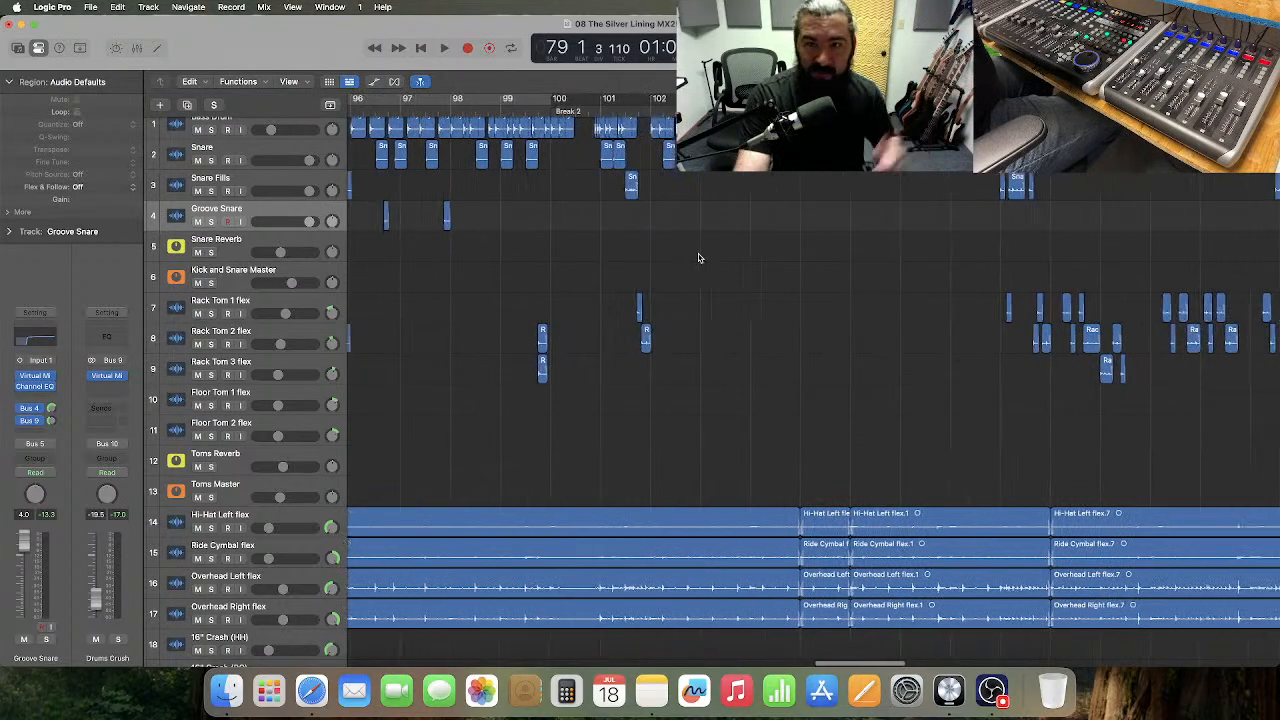
{"action": "scroll", "coordinate": [698, 258], "scroll_direction": "right", "scroll_amount": 9}
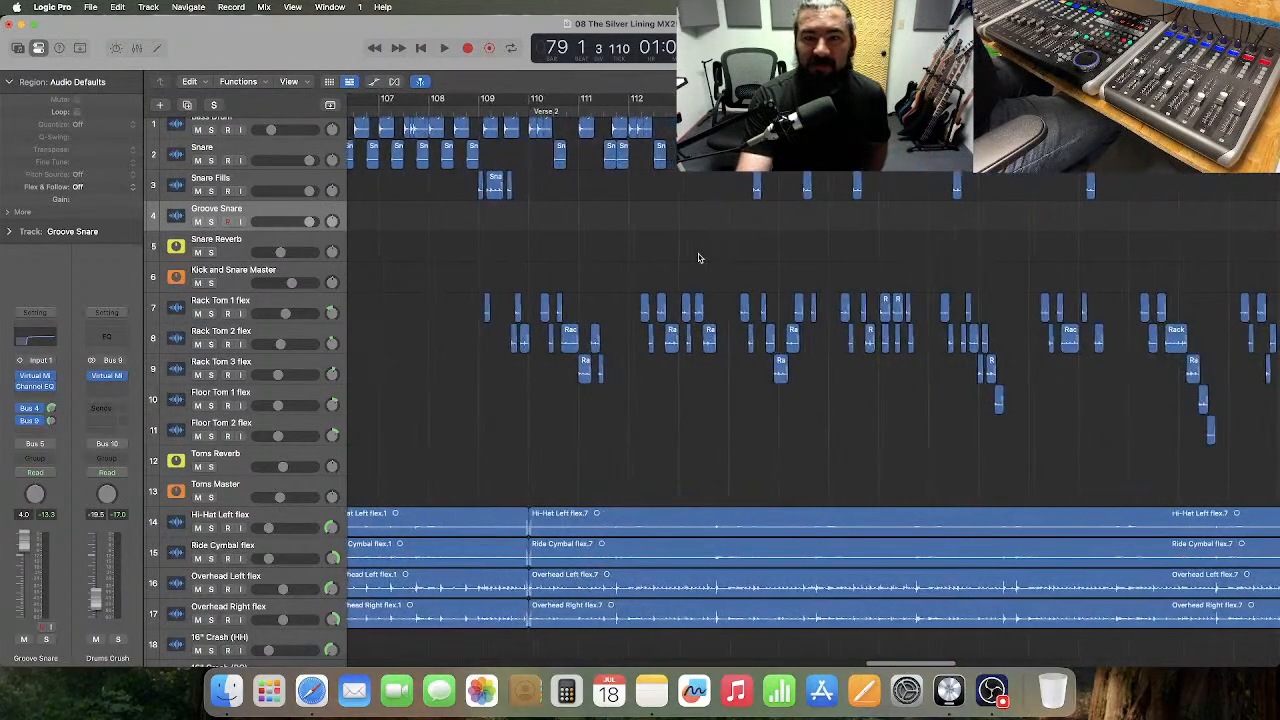
{"action": "scroll", "coordinate": [698, 258], "scroll_direction": "right", "scroll_amount": 10}
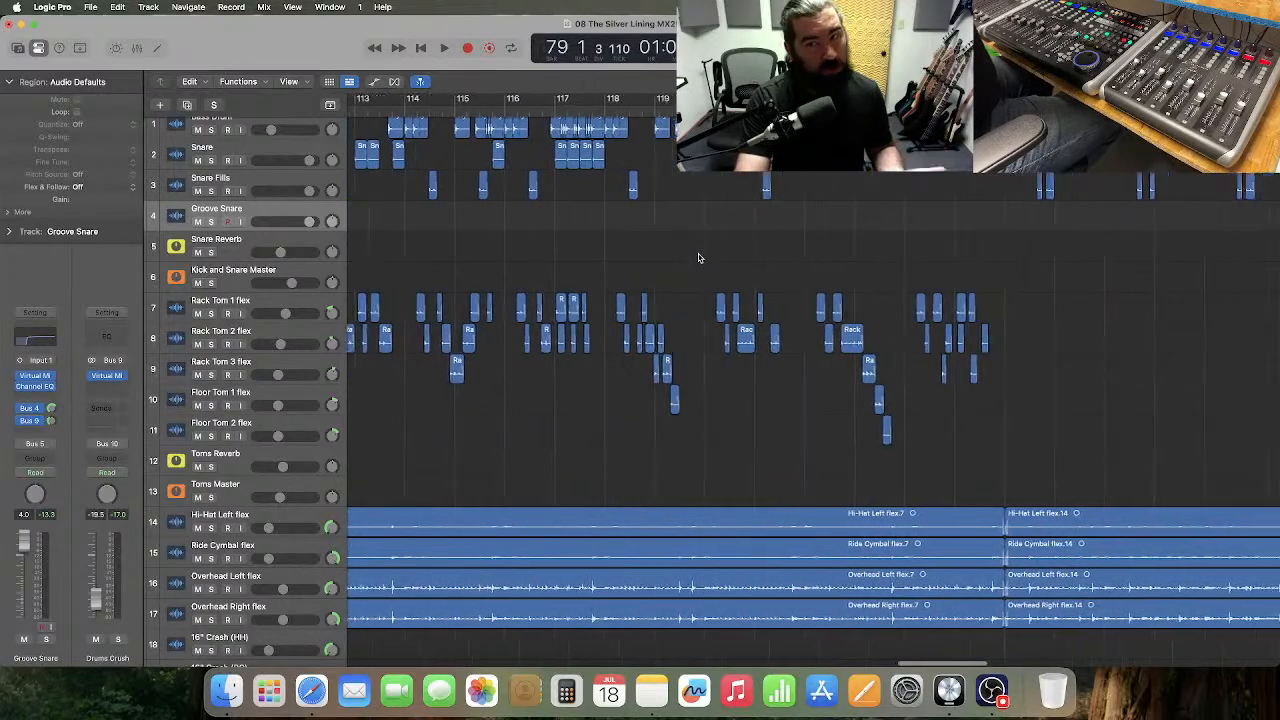
{"action": "scroll", "coordinate": [698, 258], "scroll_direction": "right", "scroll_amount": 5}
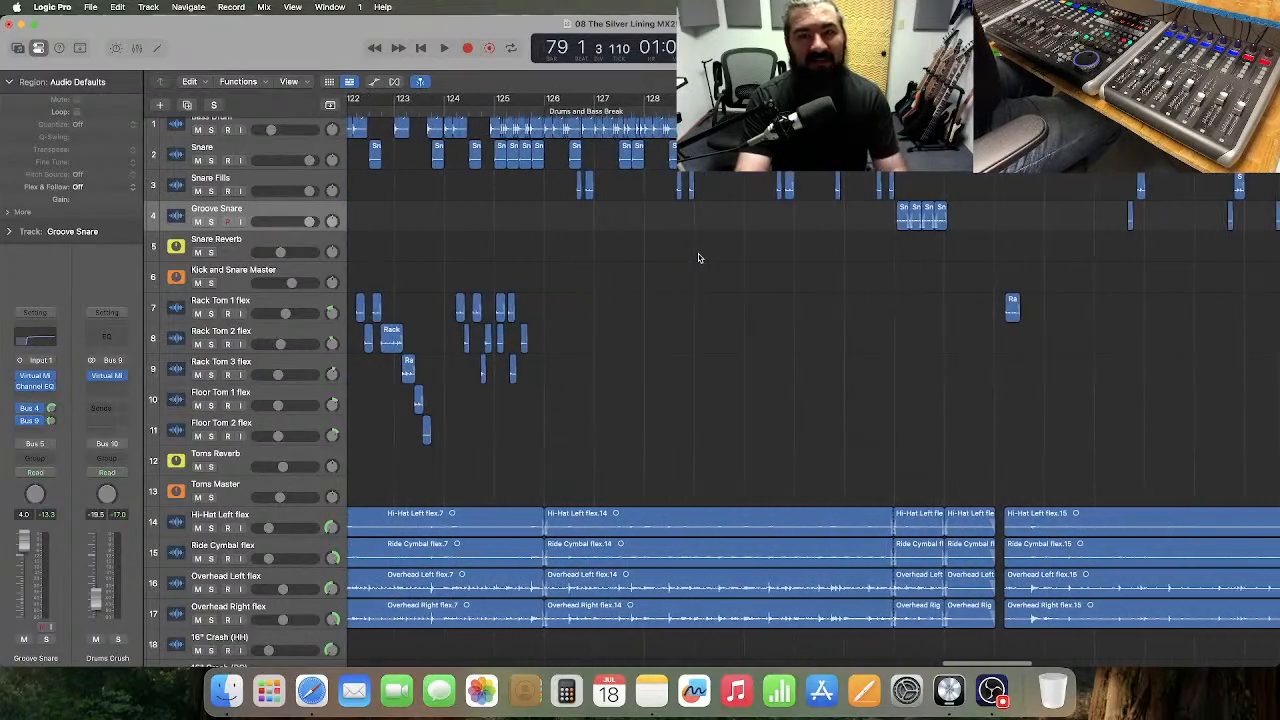
{"action": "scroll", "coordinate": [698, 258], "scroll_direction": "right", "scroll_amount": 2}
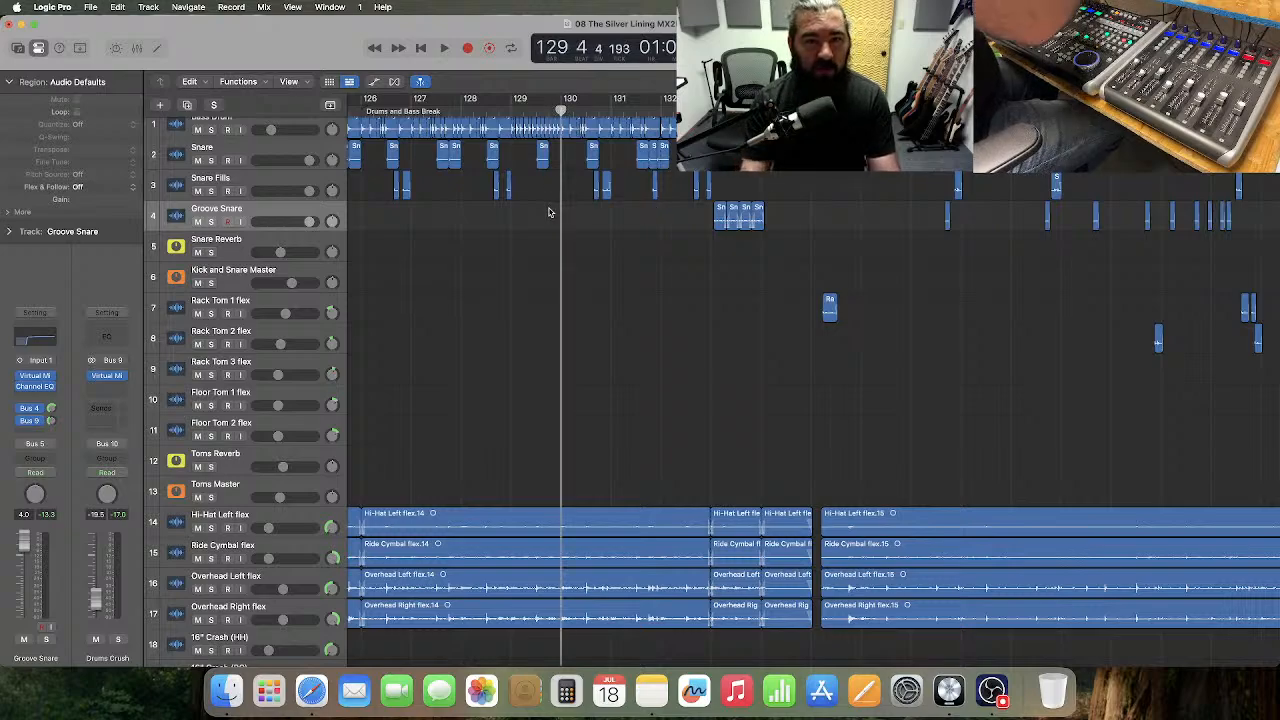
- Play the Drums and Bass Break from about bar 130 through the four Groove Snare hits, stopping in bar 134
{"action": "key", "text": "super+Right"}
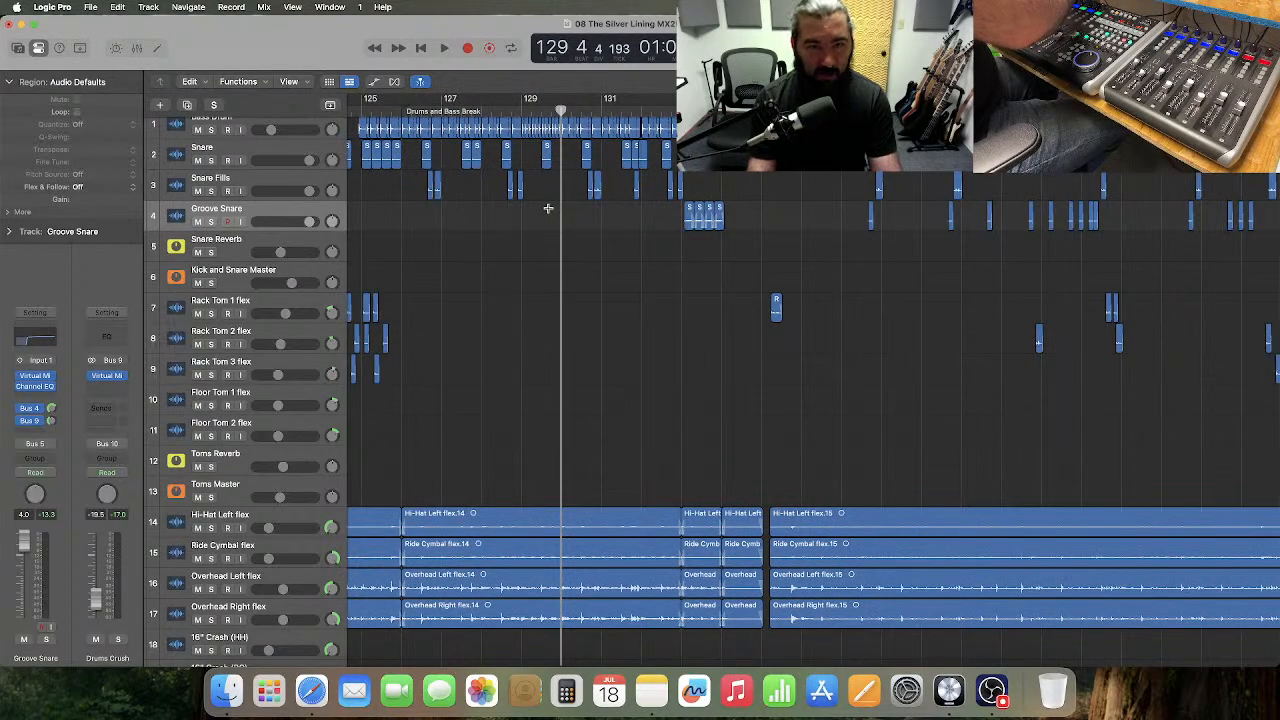
{"action": "key", "text": "super+Right"}
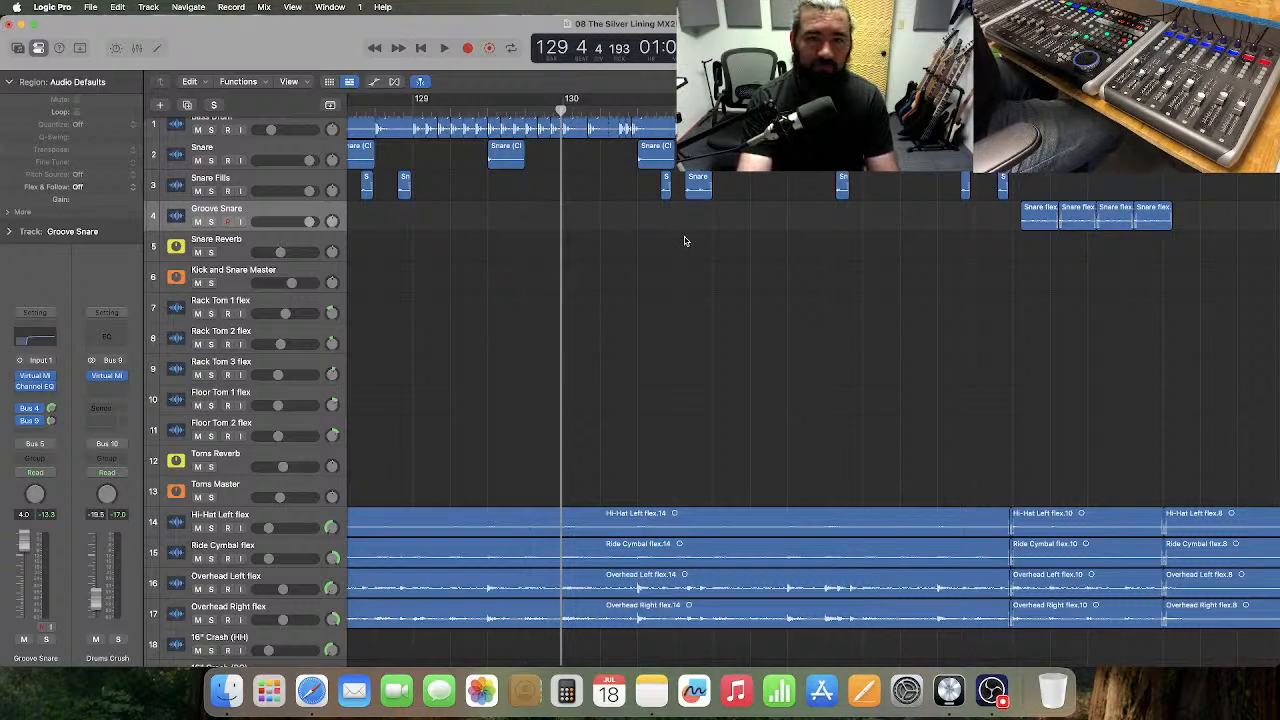
{"action": "key", "text": "space"}
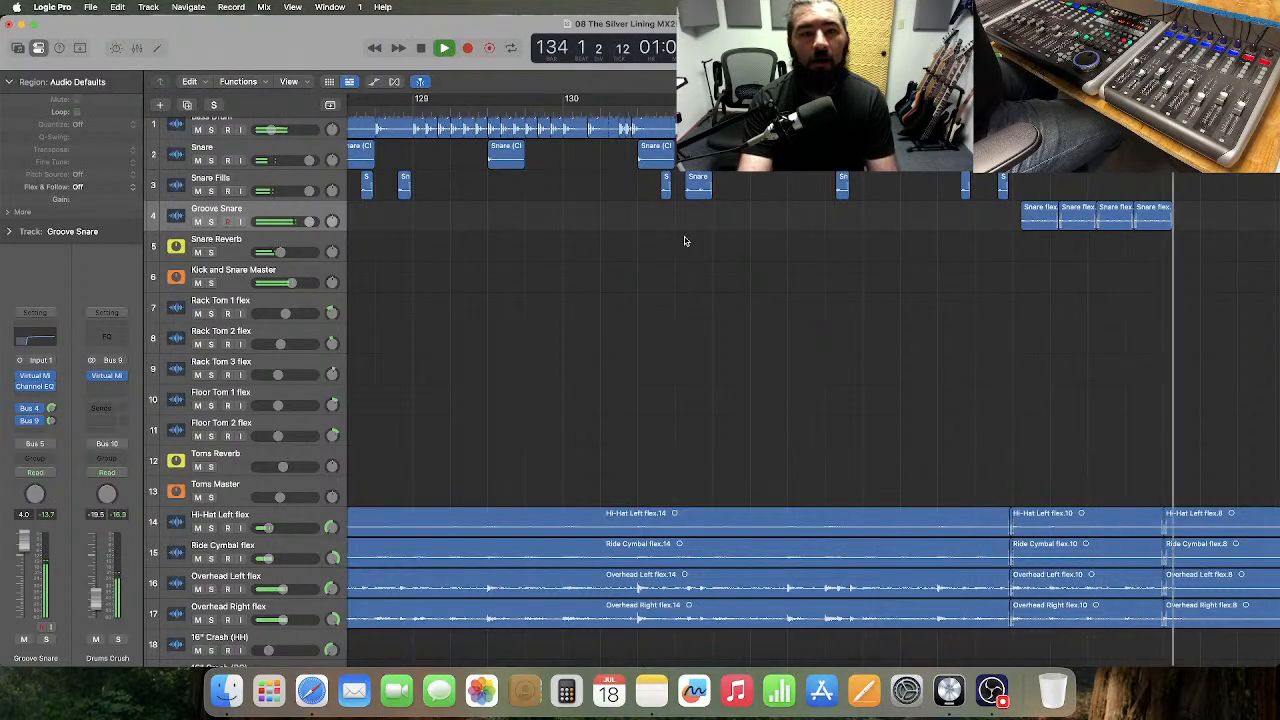
{"action": "key", "text": "space"}
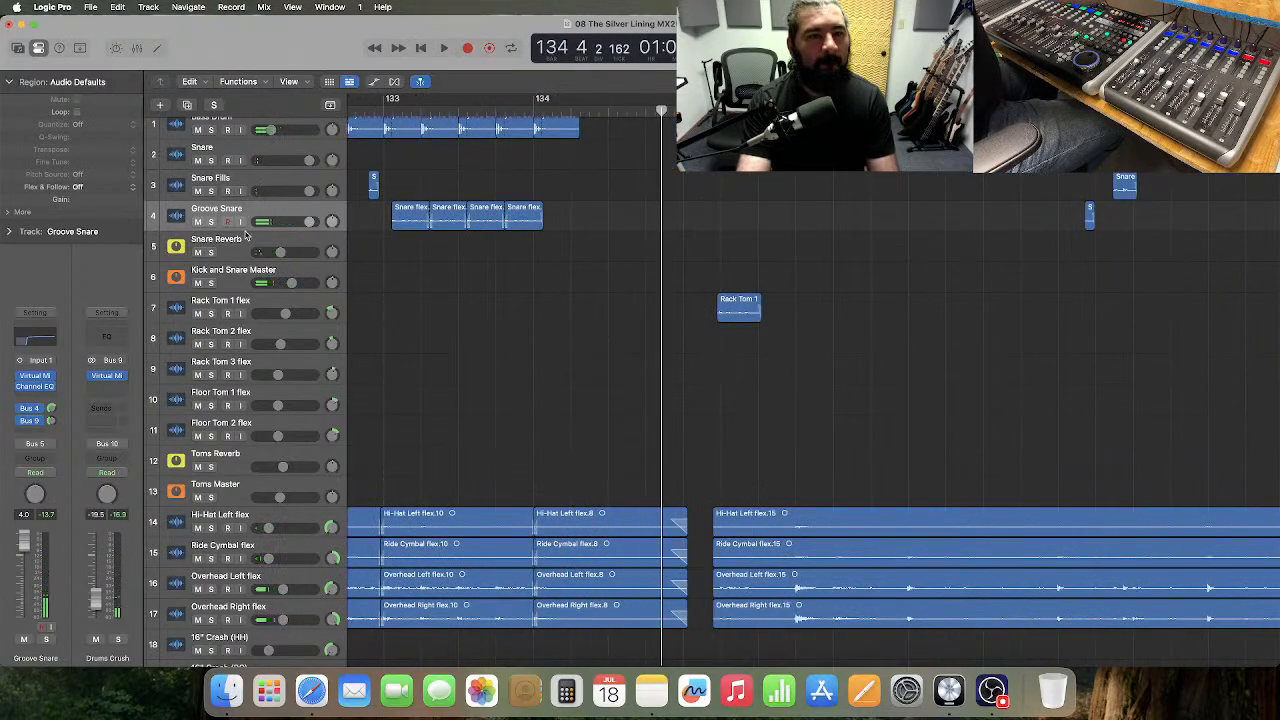
- Enlarge the Groove Snare track and trim the end of its last region before the pause back to bar 134
{"action": "left_click_drag", "start_coordinate": [251, 229], "coordinate": [264, 337]}
{"action": "scroll", "coordinate": [501, 368], "scroll_direction": "up", "scroll_amount": 6}
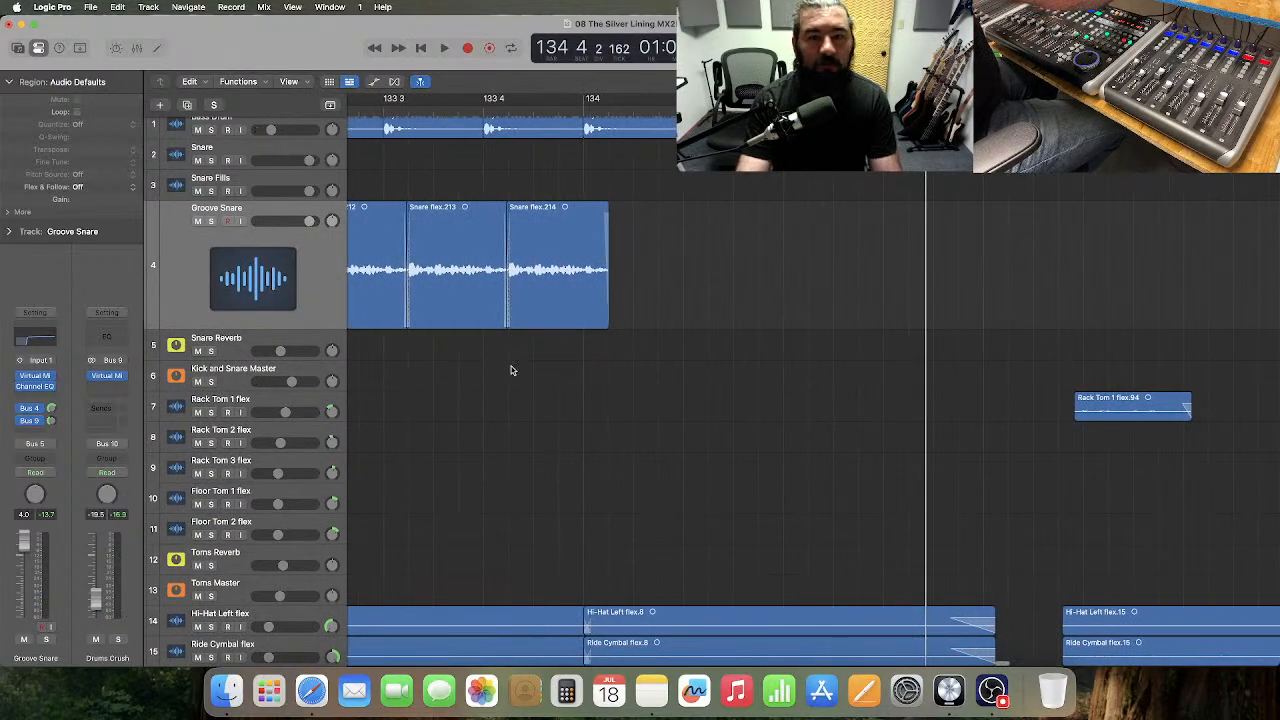
{"action": "left_click", "coordinate": [585, 106]}
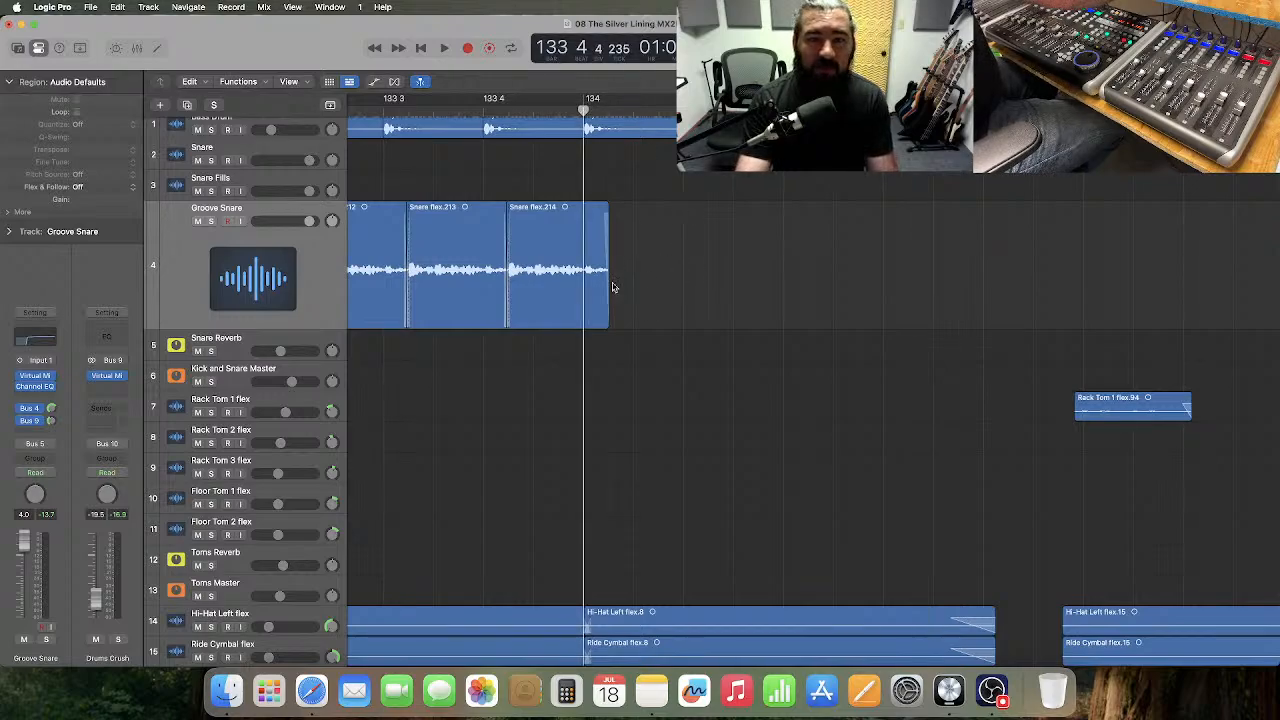
{"action": "left_click_drag", "start_coordinate": [607, 280], "coordinate": [583, 294]}
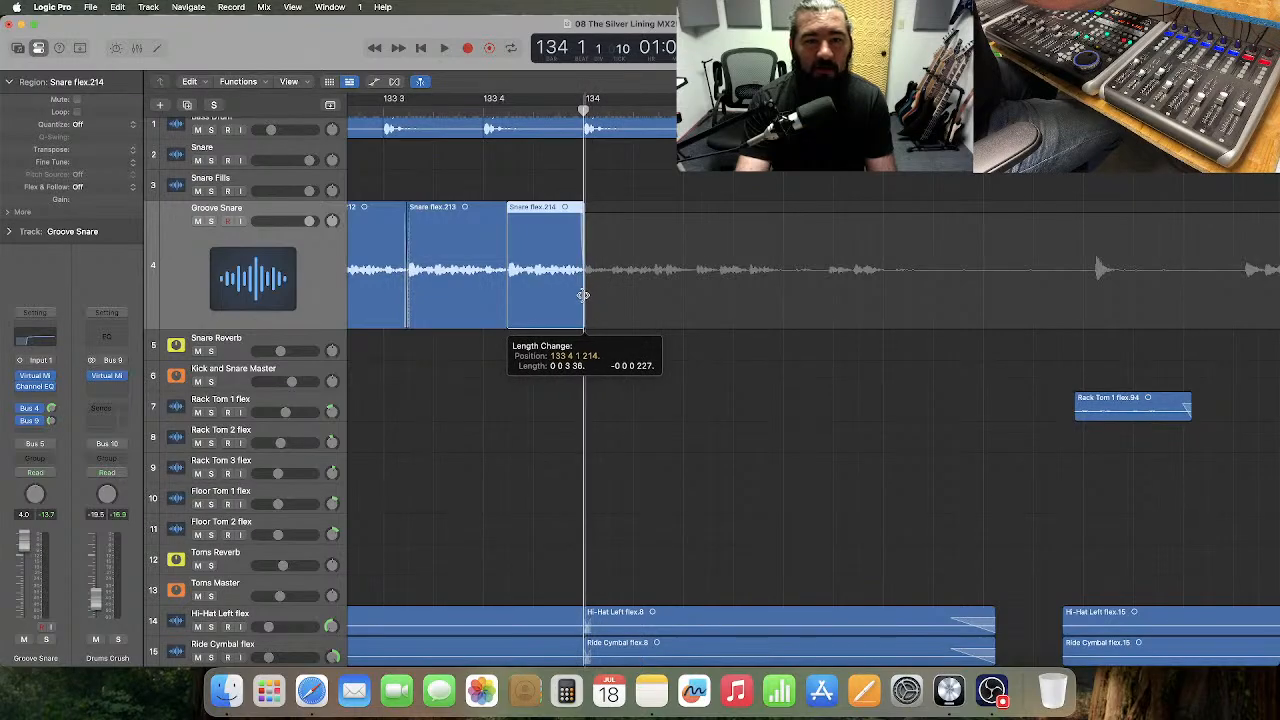
{"action": "left_click", "coordinate": [631, 297]}
- Play back the four Groove Snare hits around bar 133 to check the trimmed region
{"action": "scroll", "coordinate": [637, 297], "scroll_direction": "left", "scroll_amount": 5}
{"action": "left_click", "coordinate": [386, 106]}
{"action": "scroll", "coordinate": [870, 340], "scroll_direction": "left", "scroll_amount": 10}
{"action": "key", "text": "space"}
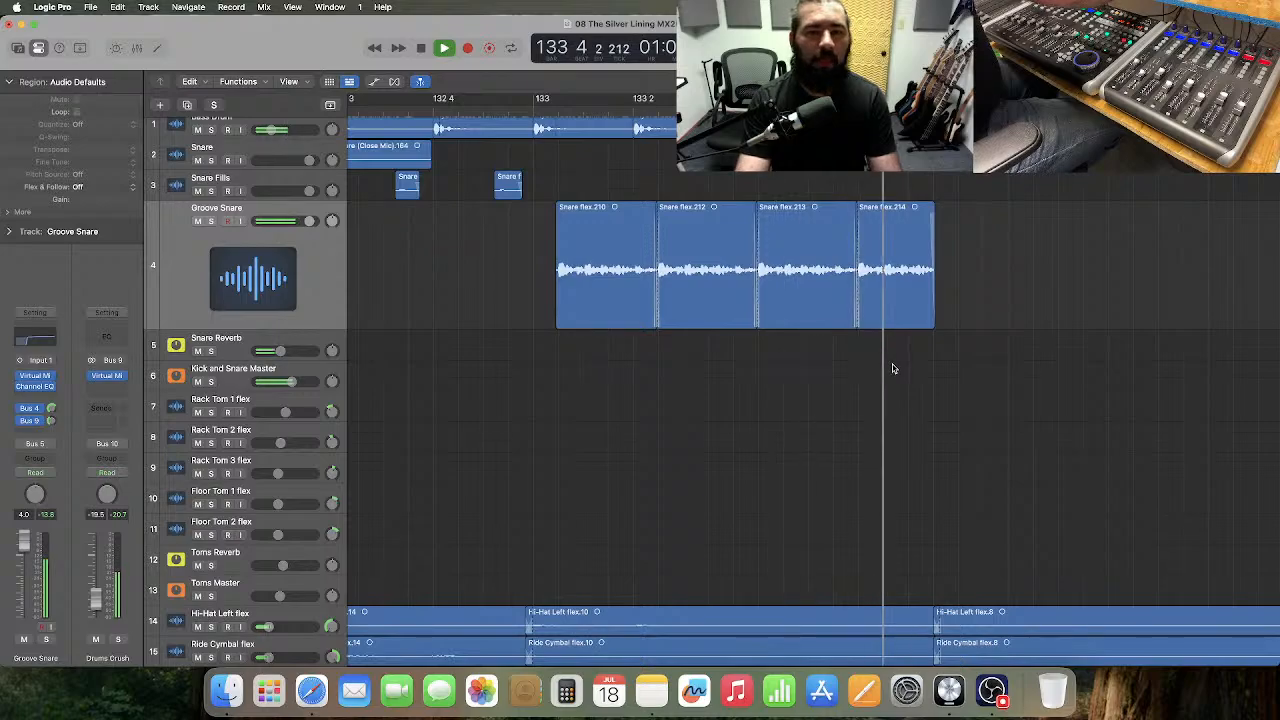
- Fit the whole song in view and shrink the Groove Snare track back to normal height during playback
{"action": "key", "text": "super+Left"}
{"action": "key", "text": "super+Left"}
{"action": "key", "text": "super+Left"}
{"action": "key", "text": "super+Right"}
{"action": "key", "text": "super+Left"}
{"action": "key", "text": "super+Left"}
{"action": "key", "text": "super+Left"}
{"action": "key", "text": "super+Left"}
{"action": "key", "text": "super+Left"}
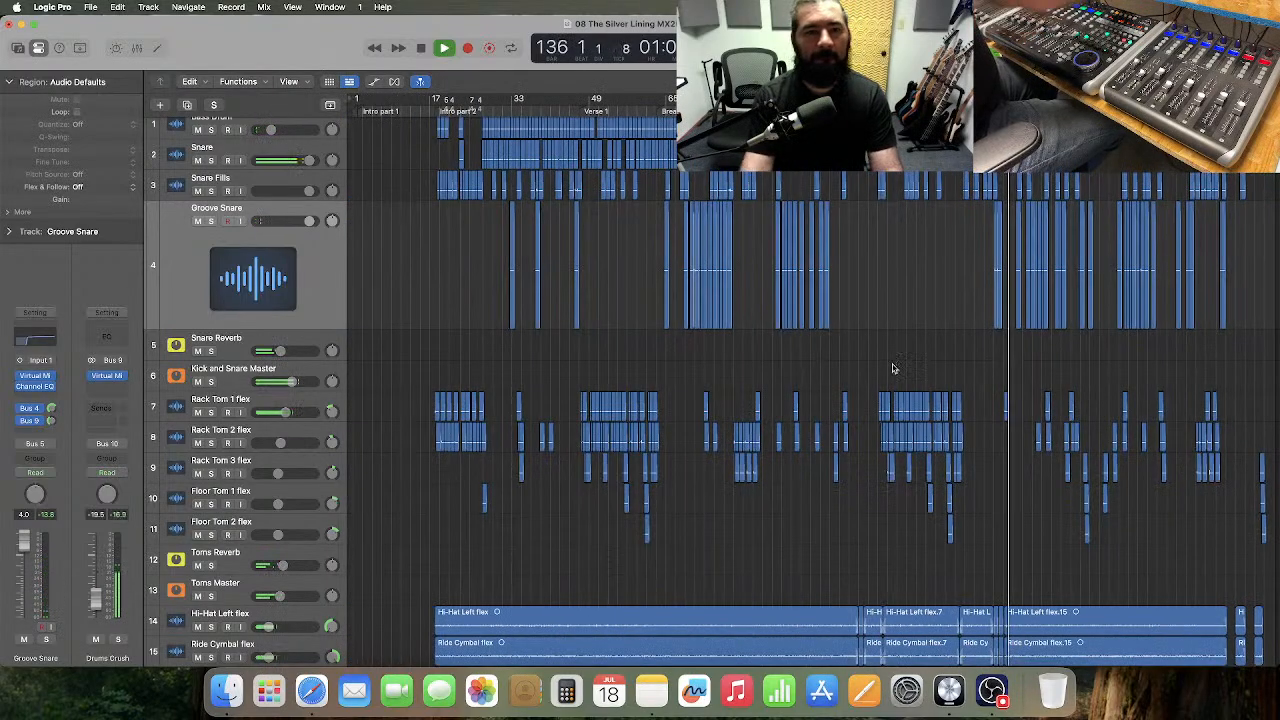
{"action": "left_click_drag", "start_coordinate": [254, 328], "coordinate": [271, 231]}
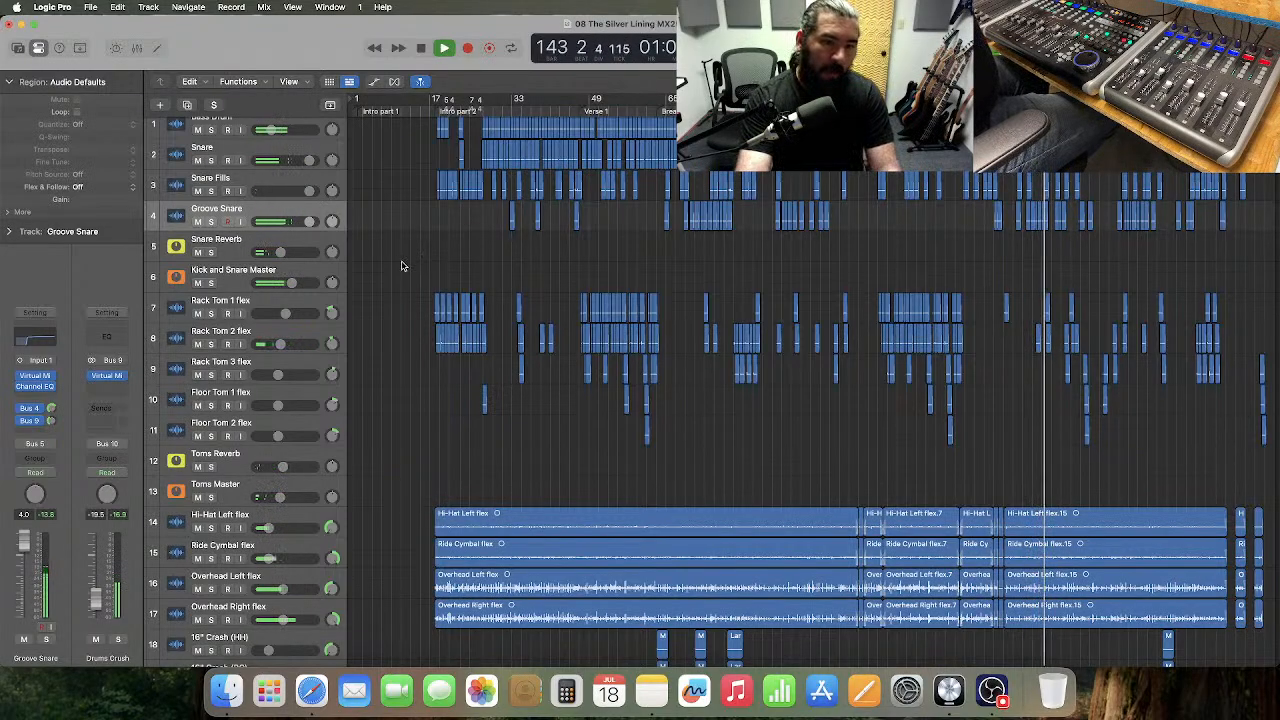
- Show the mixer at the bass and guitar channels, stop playback and return the playhead to bar 1
{"action": "scroll", "coordinate": [401, 265], "scroll_direction": "down", "scroll_amount": 10}
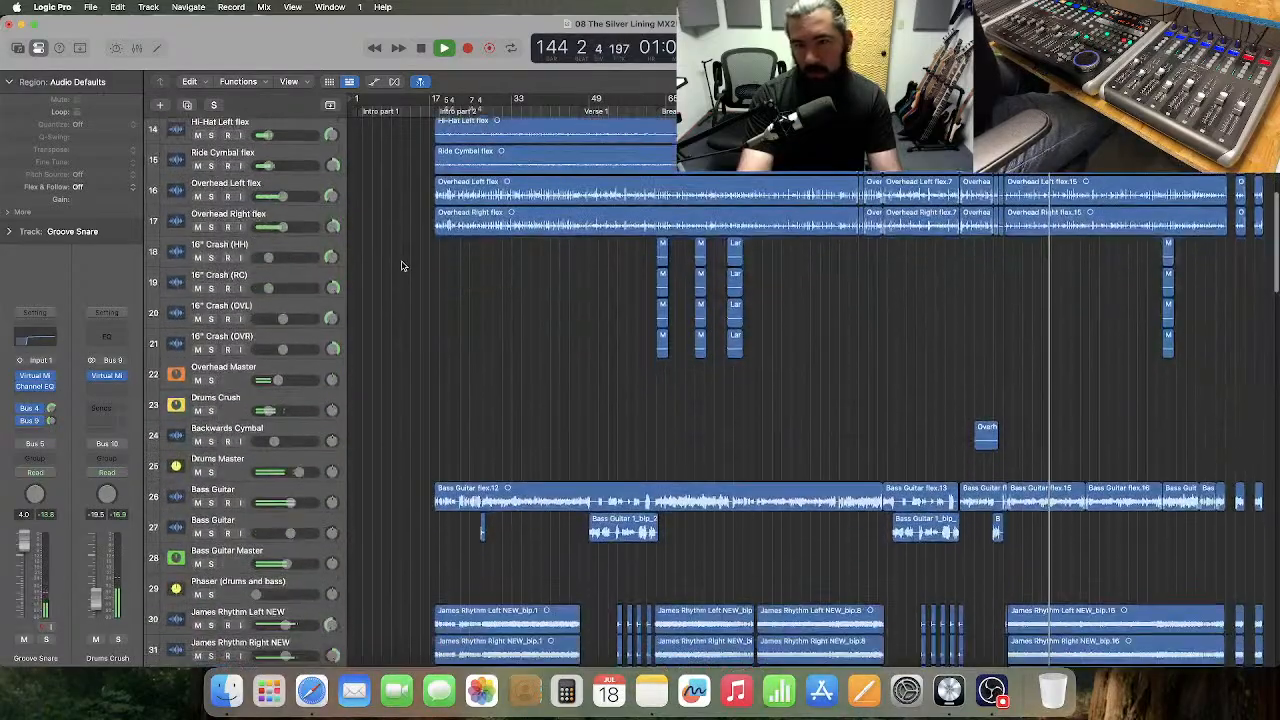
{"action": "scroll", "coordinate": [401, 265], "scroll_direction": "down", "scroll_amount": 1}
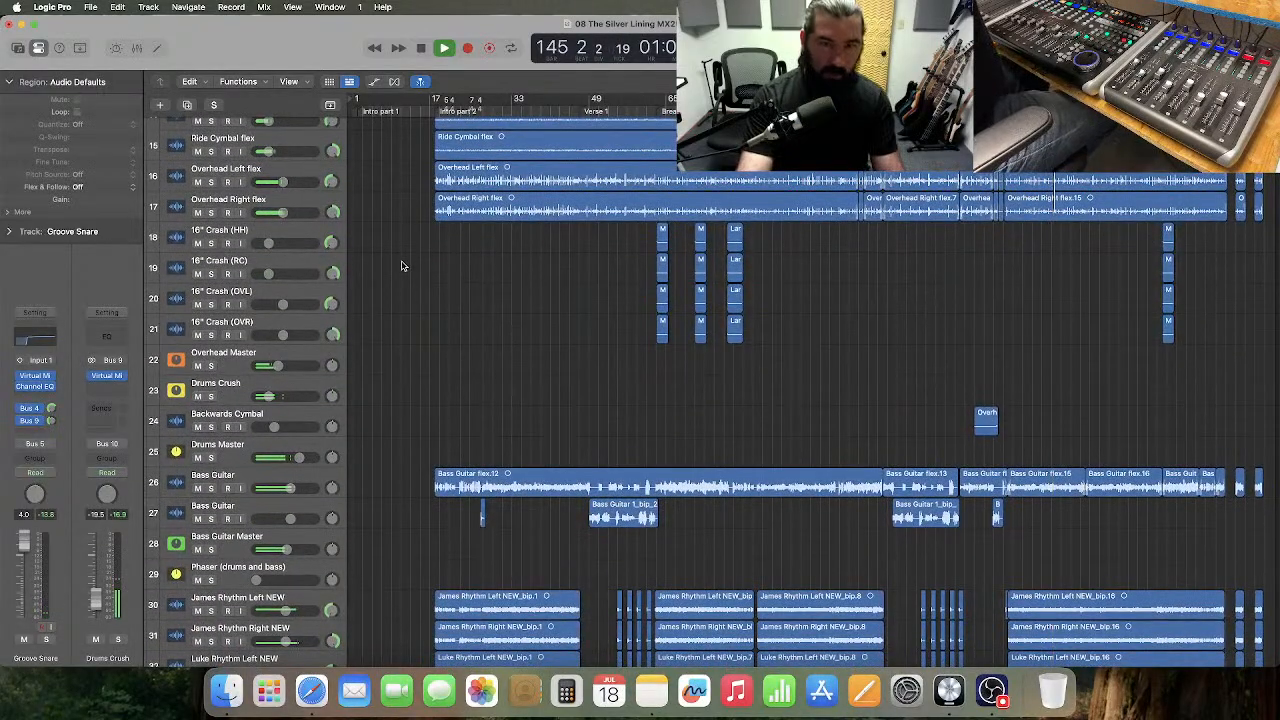
{"action": "key", "text": "x"}
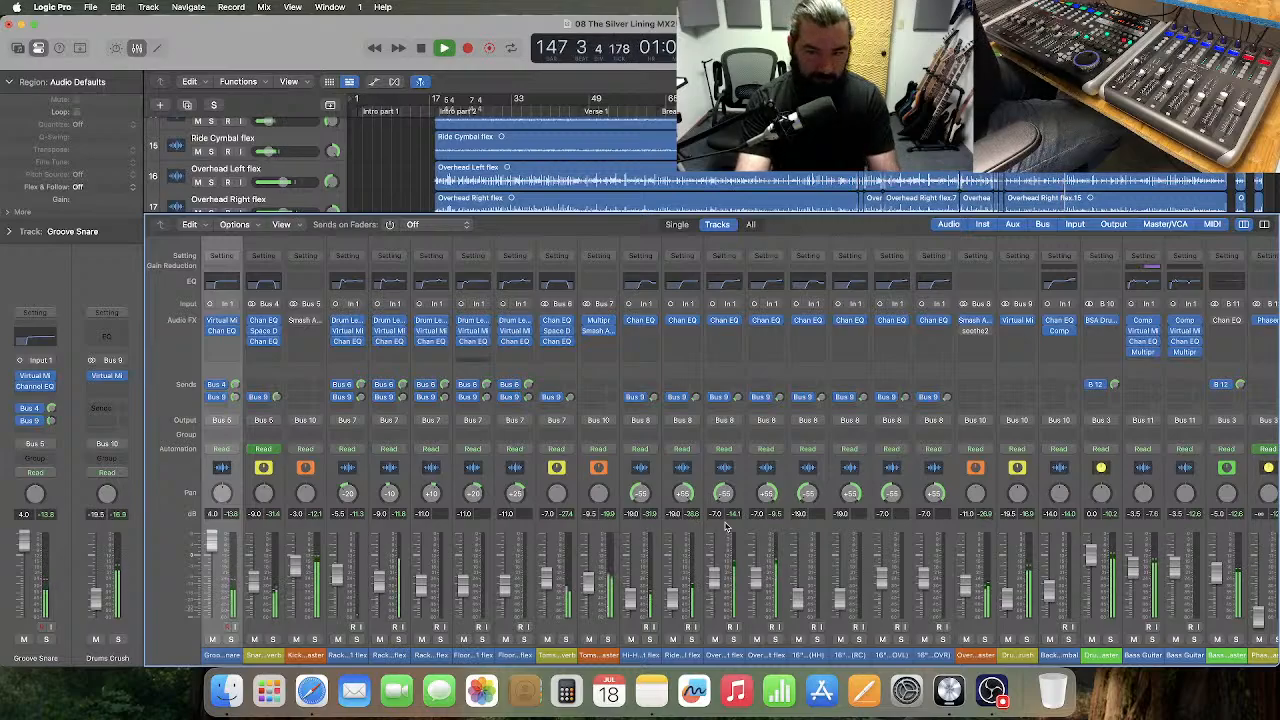
{"action": "key", "text": "space"}
{"action": "scroll", "coordinate": [726, 527], "scroll_direction": "right", "scroll_amount": 10}
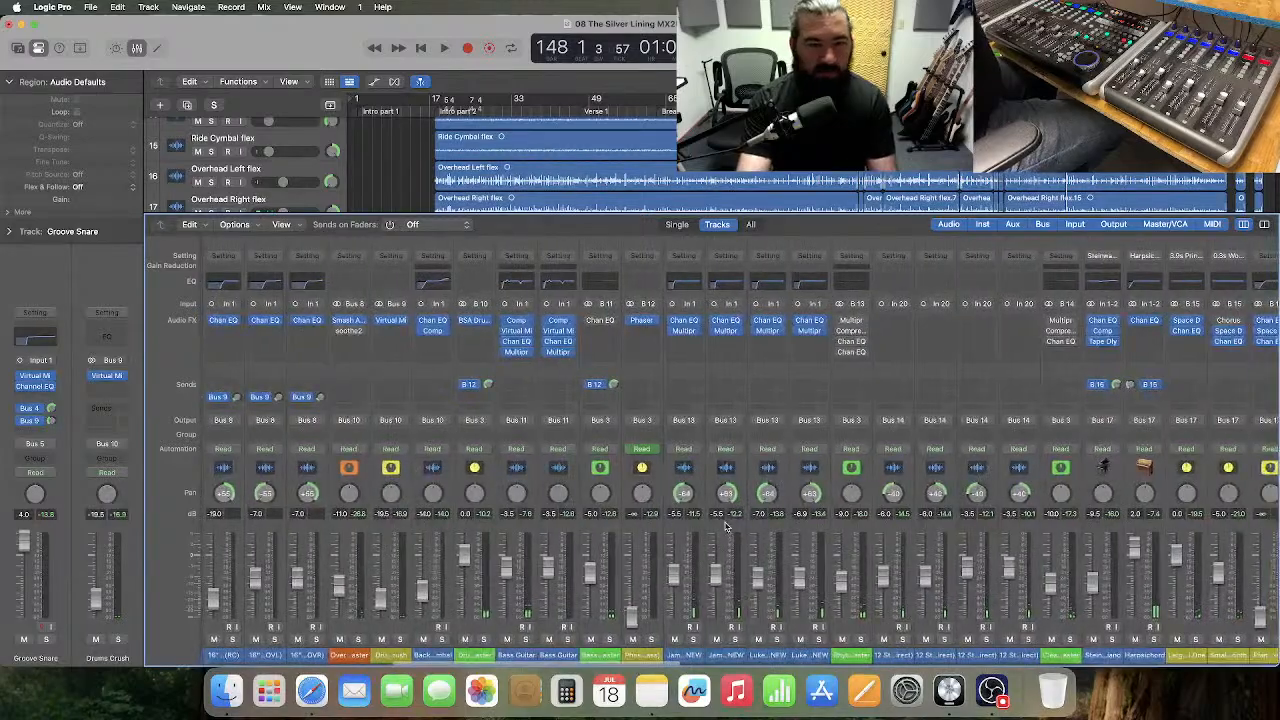
{"action": "key", "text": "Return"}
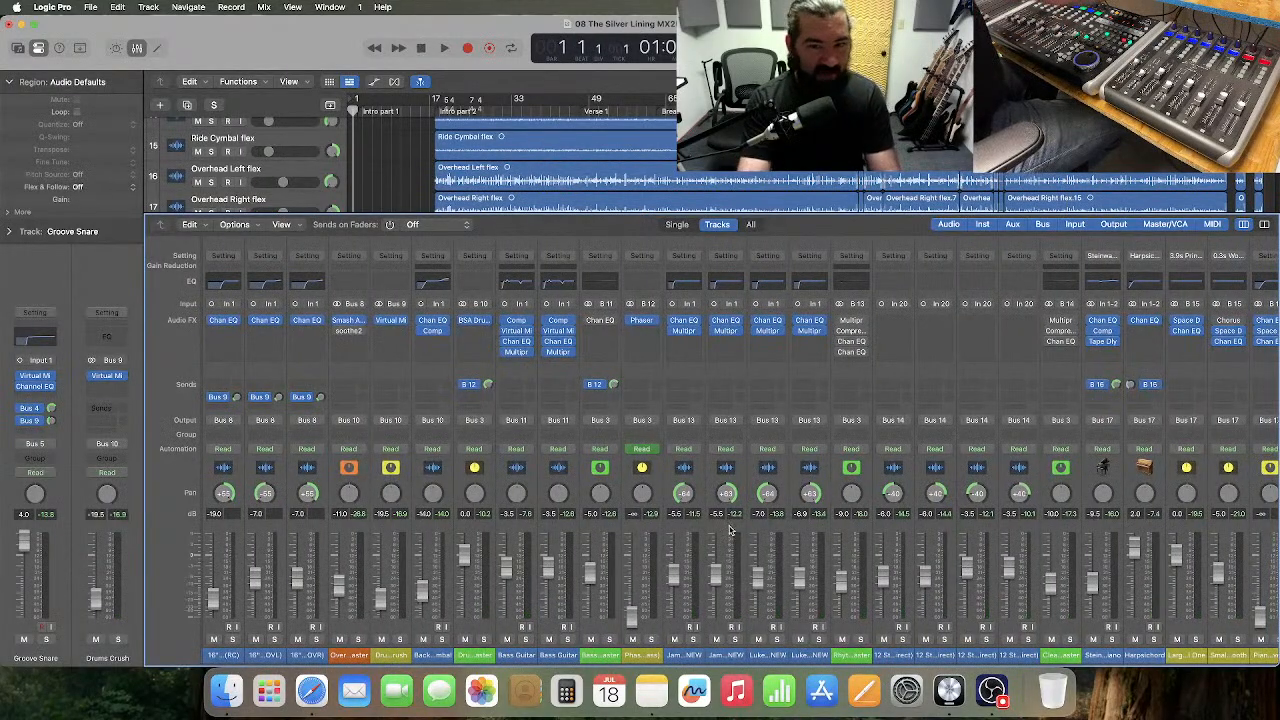
{"action": "scroll", "coordinate": [680, 528], "scroll_direction": "left", "scroll_amount": 1}
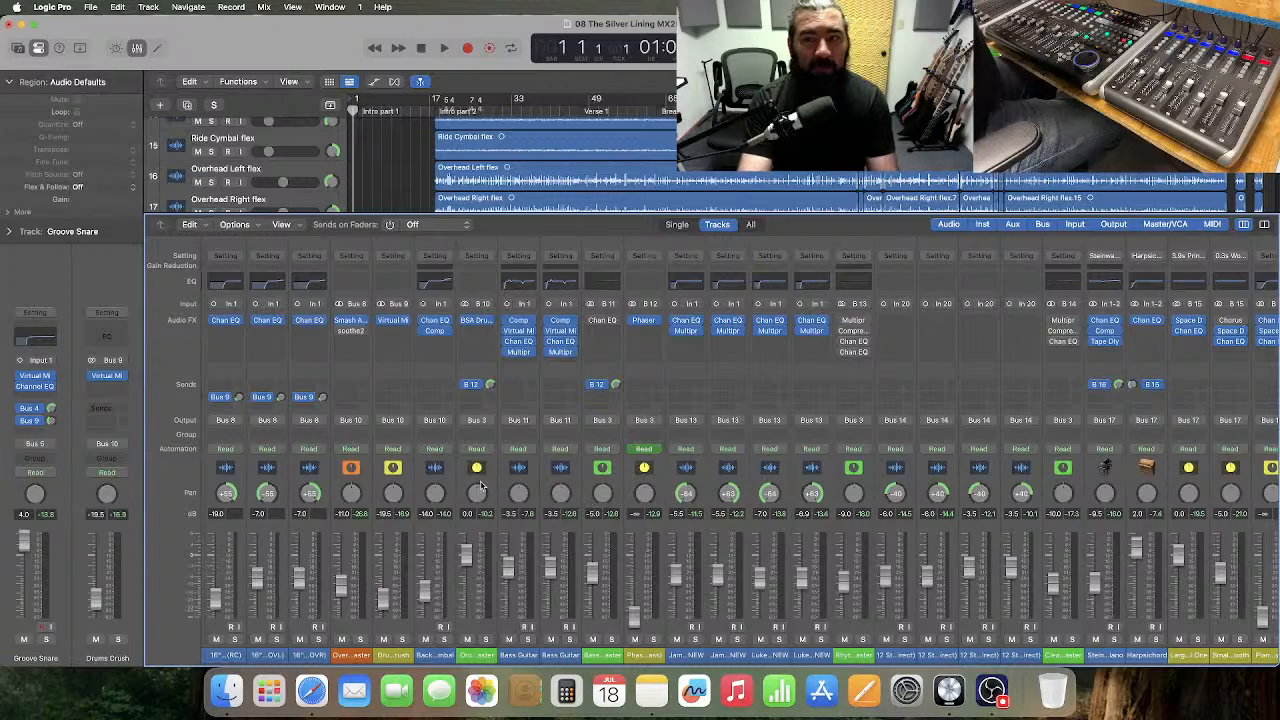
{"action": "scroll", "coordinate": [484, 487], "scroll_direction": "right", "scroll_amount": 1}
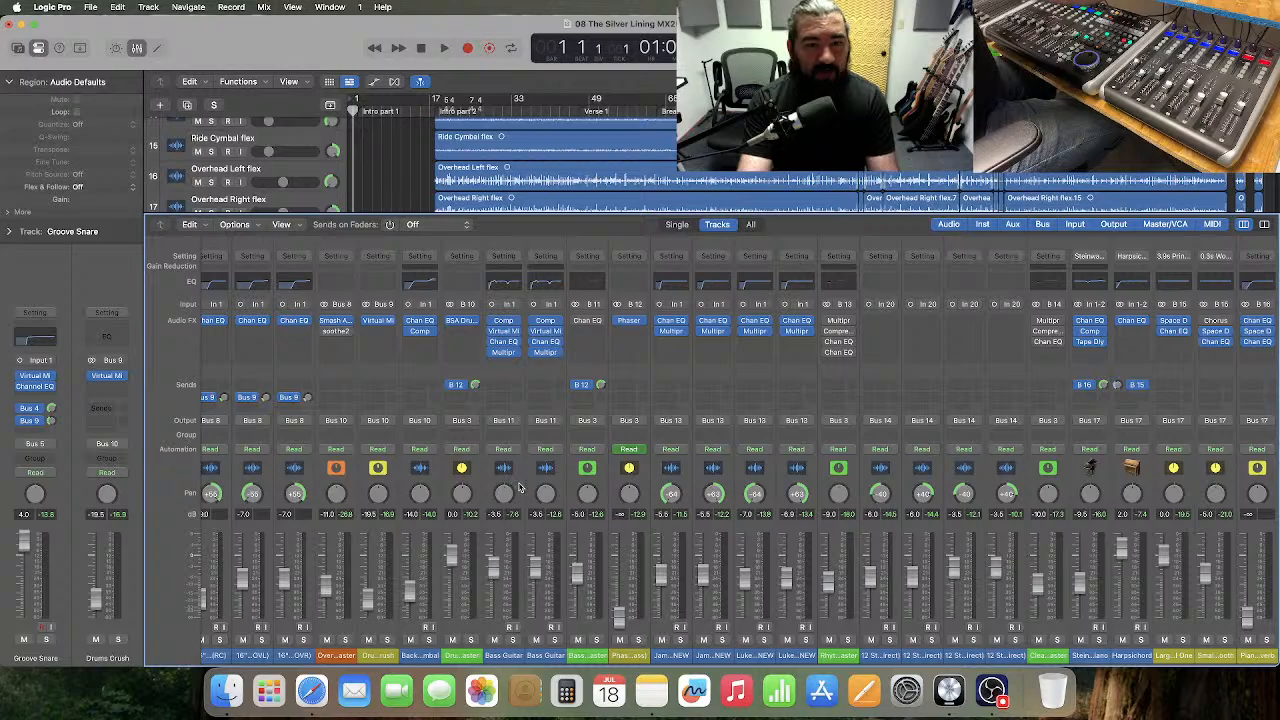
- Open the Compressor on the first Bass Guitar channel and start playback from about bar 63
{"action": "left_click", "coordinate": [519, 487]}
{"action": "left_click", "coordinate": [523, 143]}
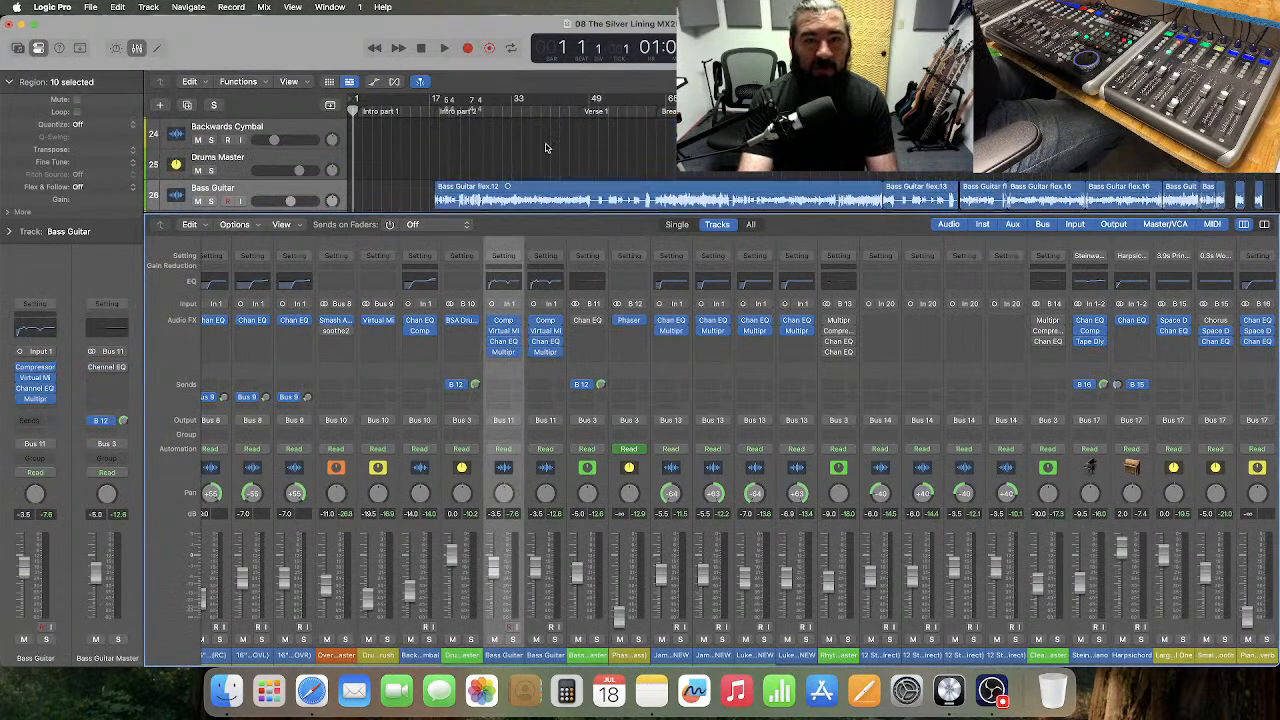
{"action": "left_click", "coordinate": [658, 110]}
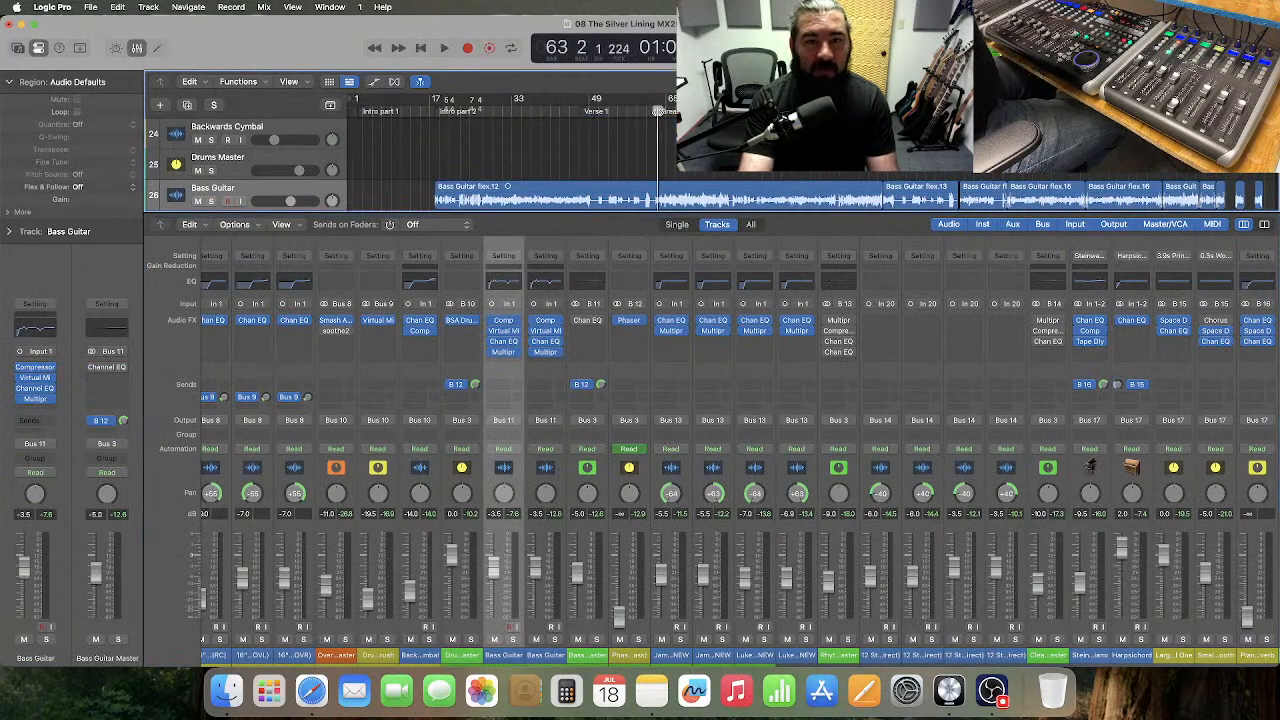
{"action": "left_click", "coordinate": [505, 322]}
{"action": "left_click_drag", "start_coordinate": [773, 212], "coordinate": [797, 155]}
{"action": "key", "text": "space"}
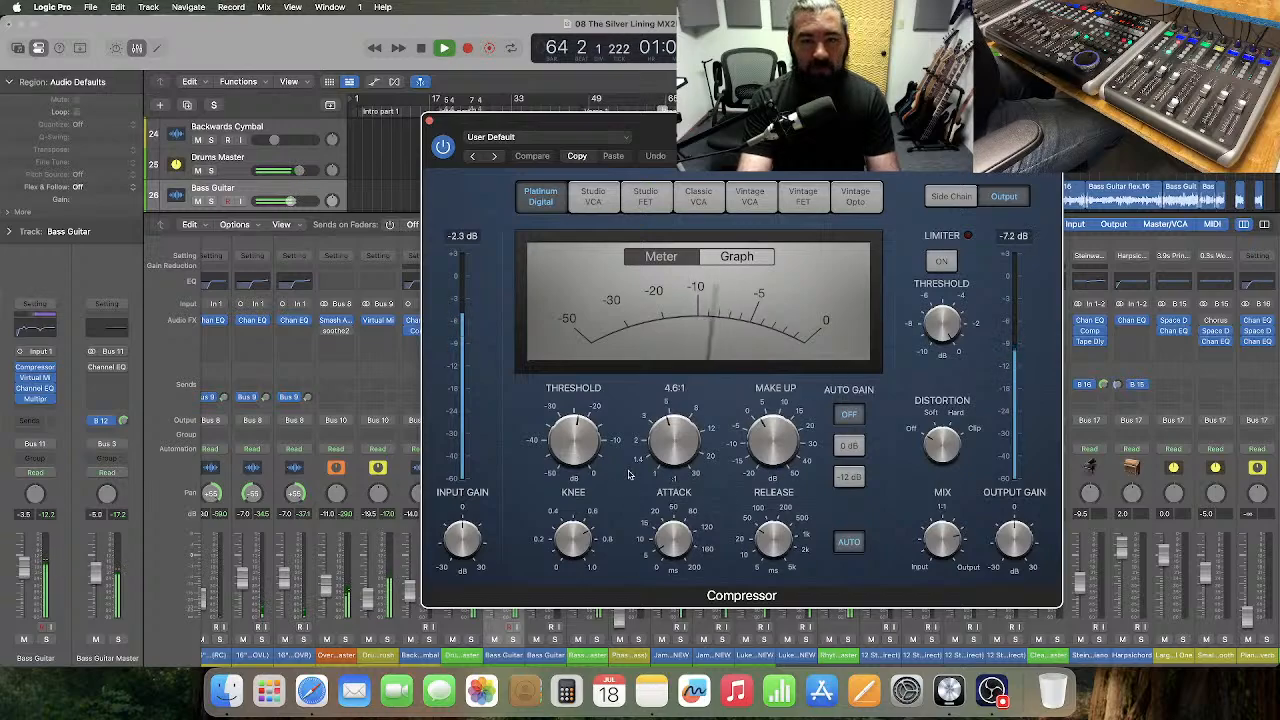
- Set the Bass Guitar compressor's threshold to -17.0 dB while the song plays
{"action": "left_click_drag", "start_coordinate": [567, 458], "coordinate": [567, 447]}
{"action": "mouse_move", "coordinate": [678, 450]}
{"action": "mouse_move", "coordinate": [580, 455]}
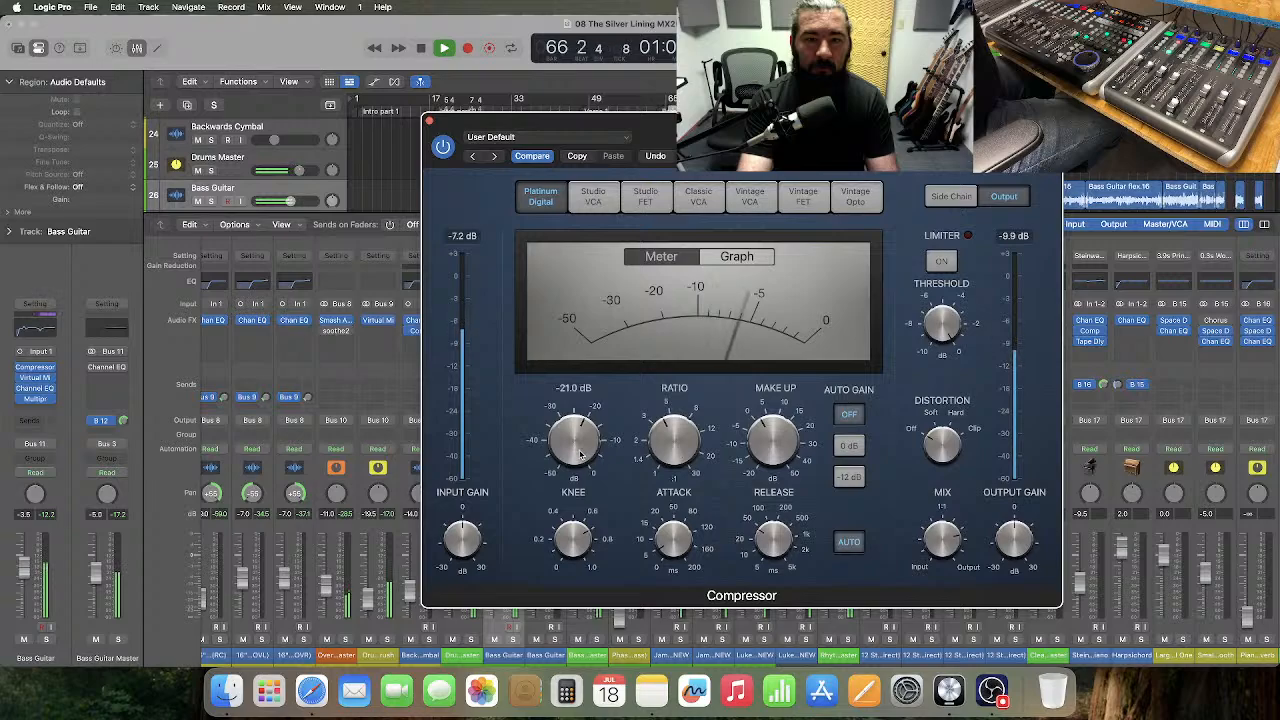
{"action": "scroll", "coordinate": [580, 450], "scroll_direction": "up", "scroll_amount": 1}
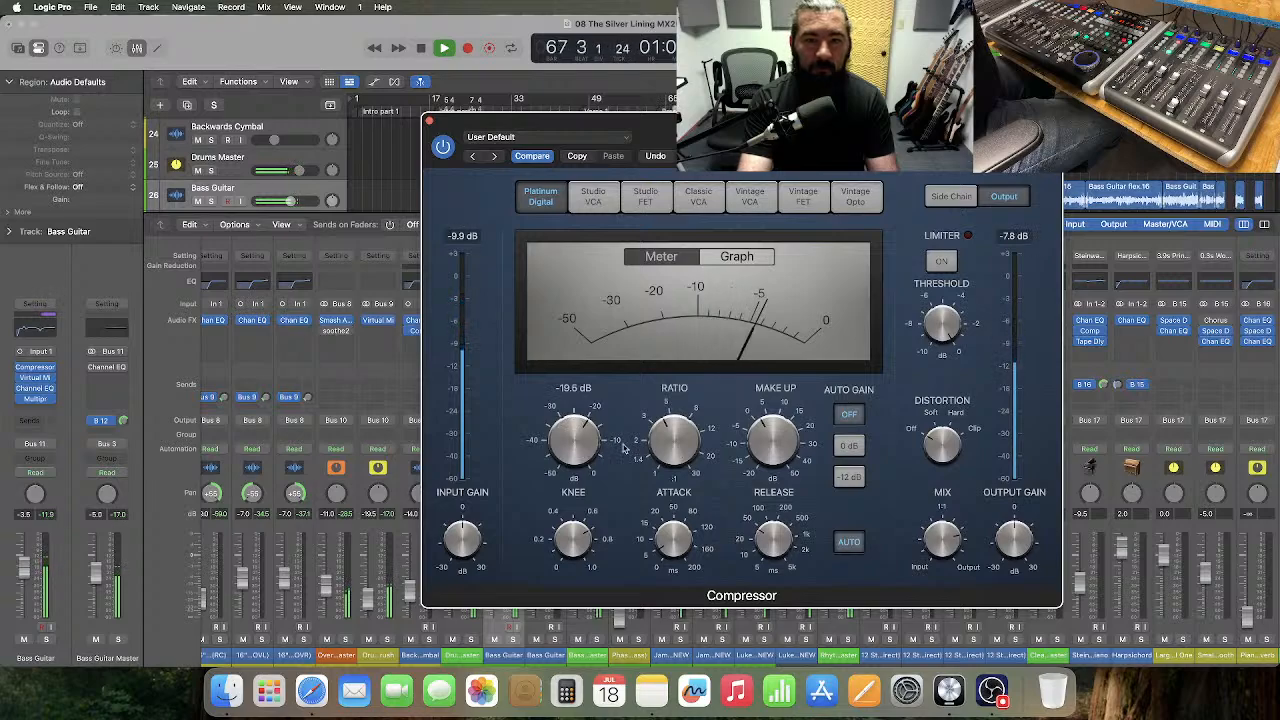
{"action": "scroll", "coordinate": [576, 447], "scroll_direction": "up", "scroll_amount": 3}
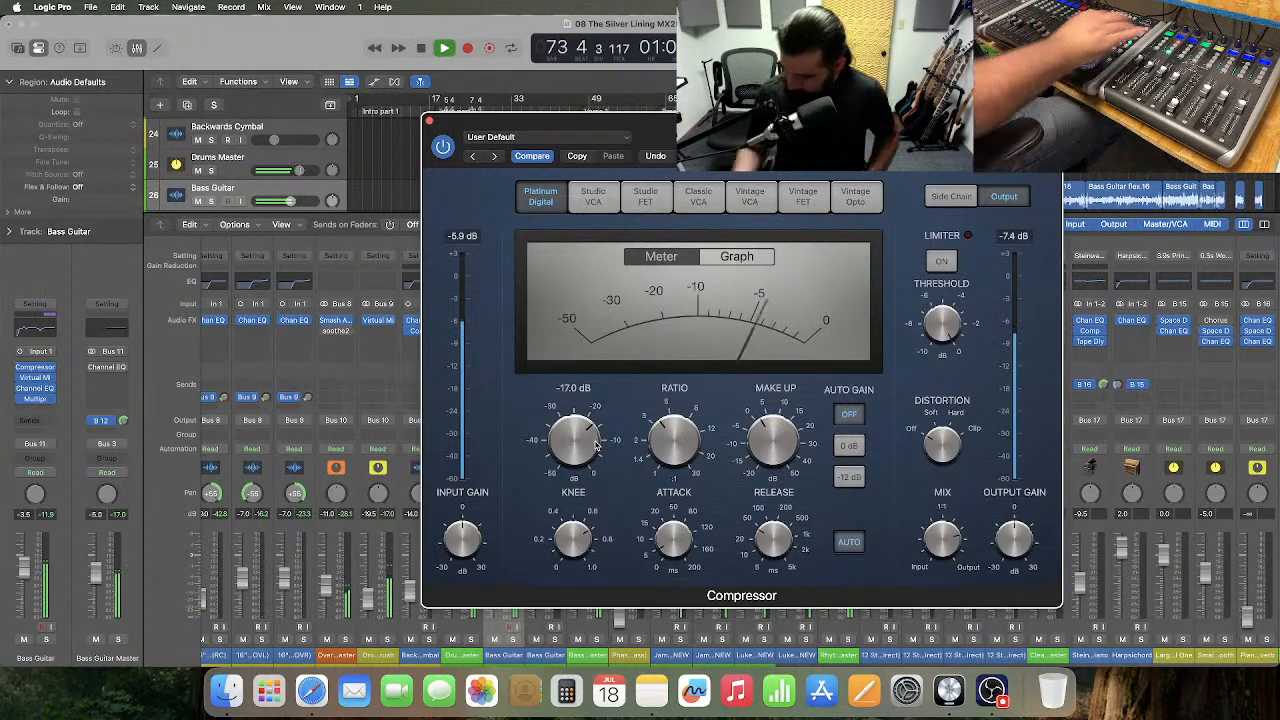
- Solo the Bass Guitar track and compare its sound with the Compressor bypassed and active
{"action": "key", "text": "s"}
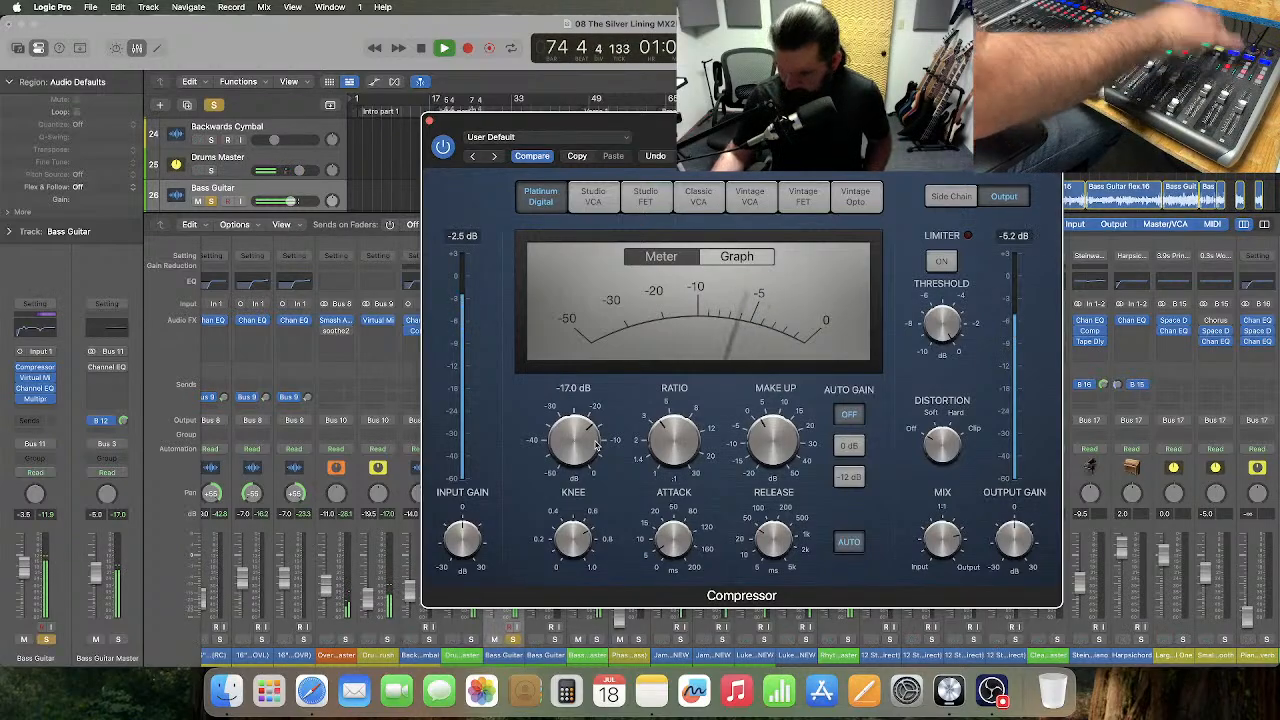
{"action": "left_click", "coordinate": [443, 148]}
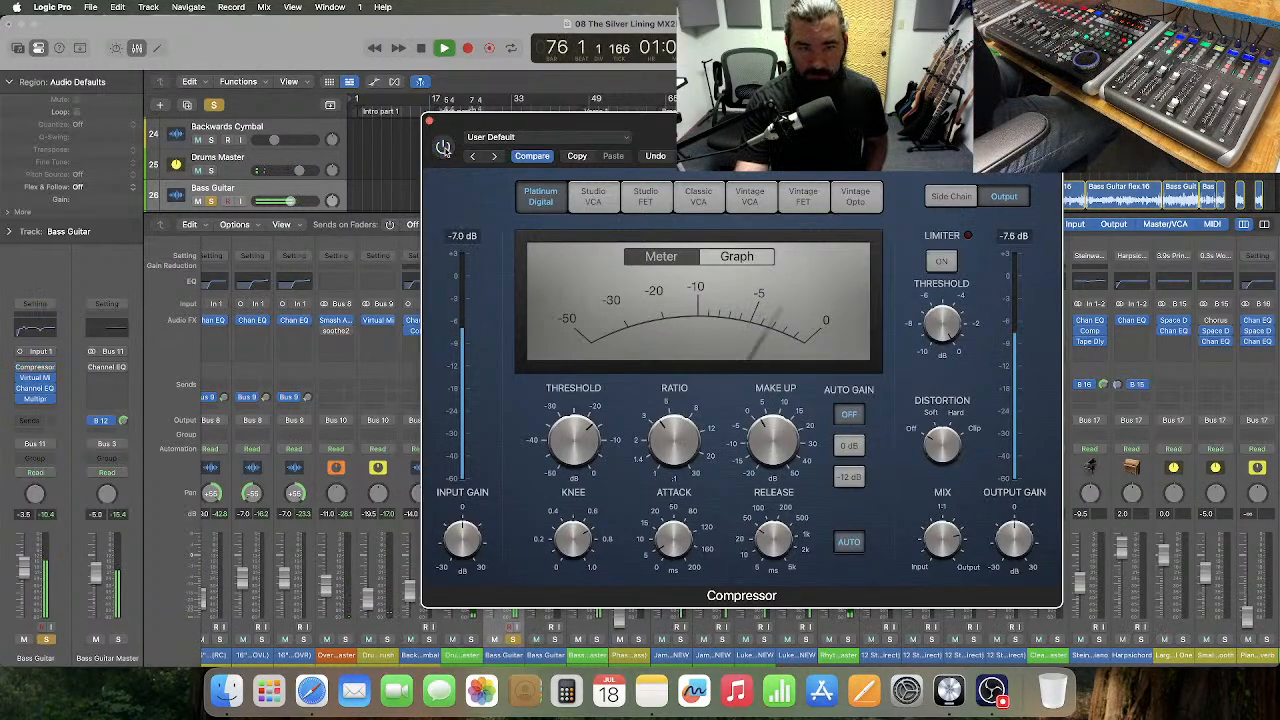
{"action": "left_click", "coordinate": [443, 148]}
{"action": "left_click", "coordinate": [443, 148]}
{"action": "left_click", "coordinate": [443, 148]}
{"action": "mouse_move", "coordinate": [766, 443]}
{"action": "left_click", "coordinate": [444, 150]}
{"action": "left_click", "coordinate": [447, 152]}
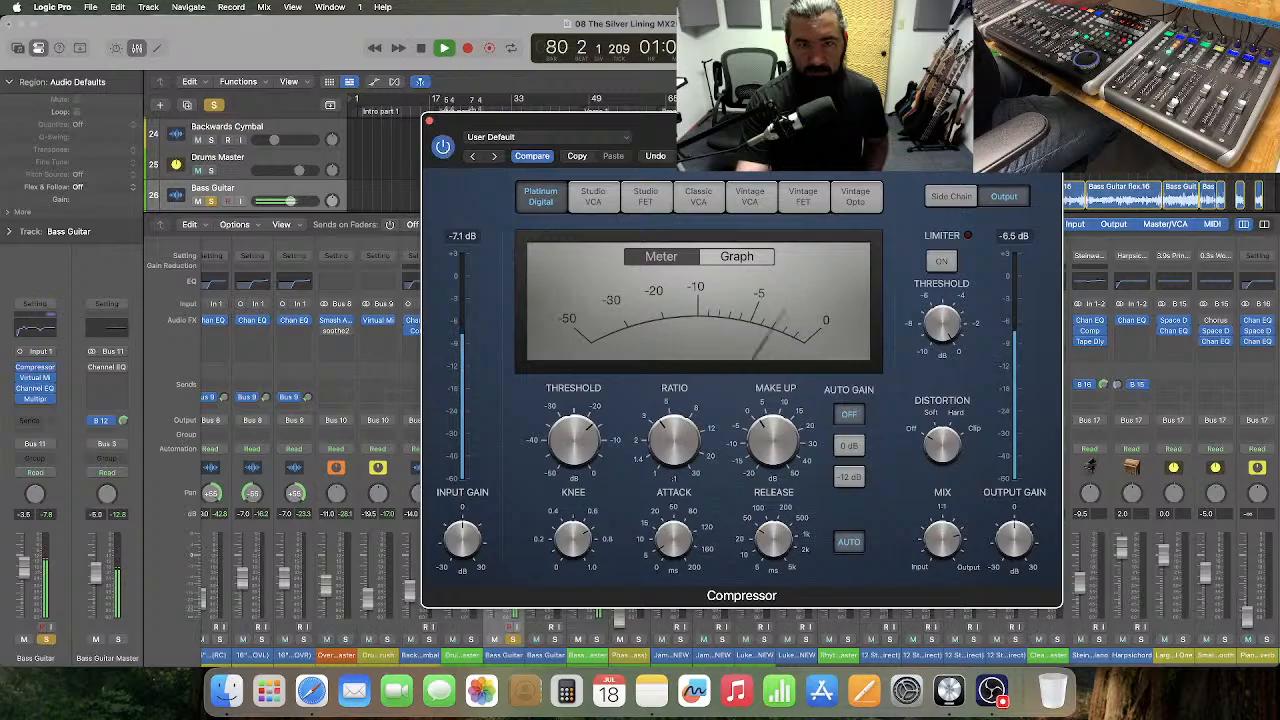
- Replace the Compressor on the second Bass Guitar channel with a copy of the first Bass Guitar channel's Compressor
{"action": "left_click_drag", "start_coordinate": [450, 125], "coordinate": [454, 154]}
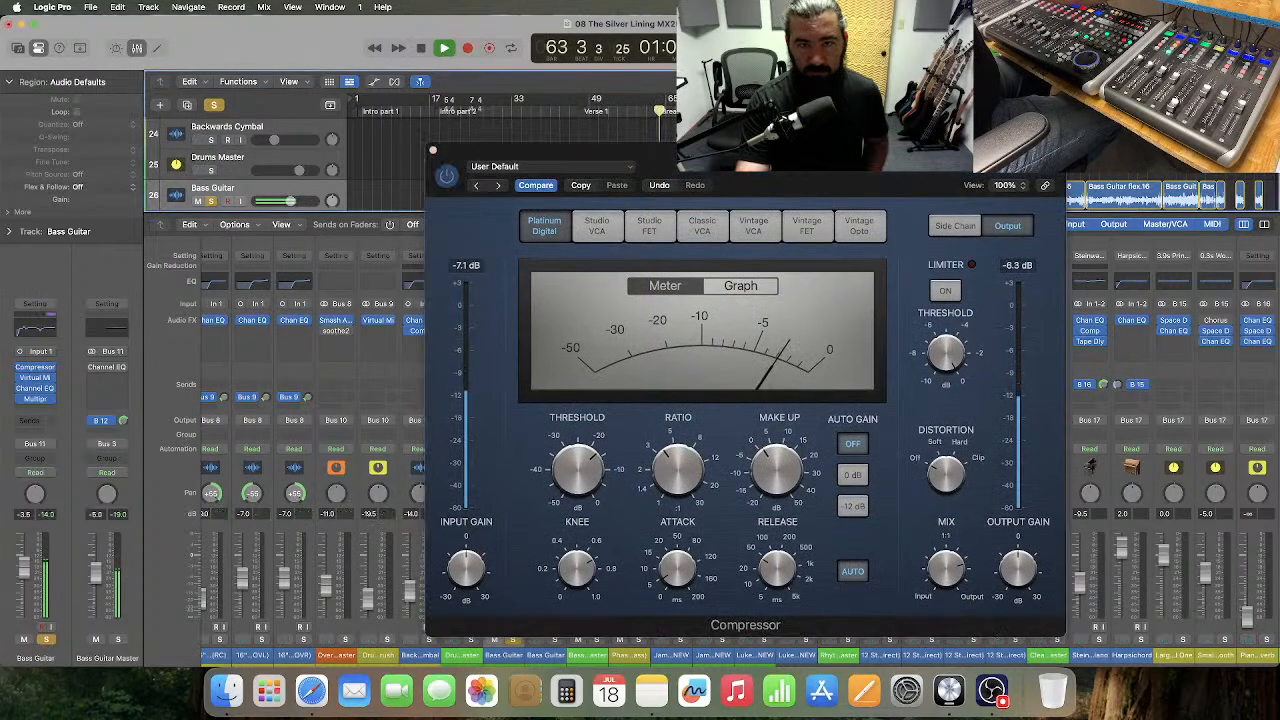
{"action": "mouse_move", "coordinate": [454, 152]}
{"action": "left_mouse_down"}
{"action": "mouse_move", "coordinate": [453, 126]}
{"action": "mouse_move", "coordinate": [456, 143]}
{"action": "left_mouse_up"}
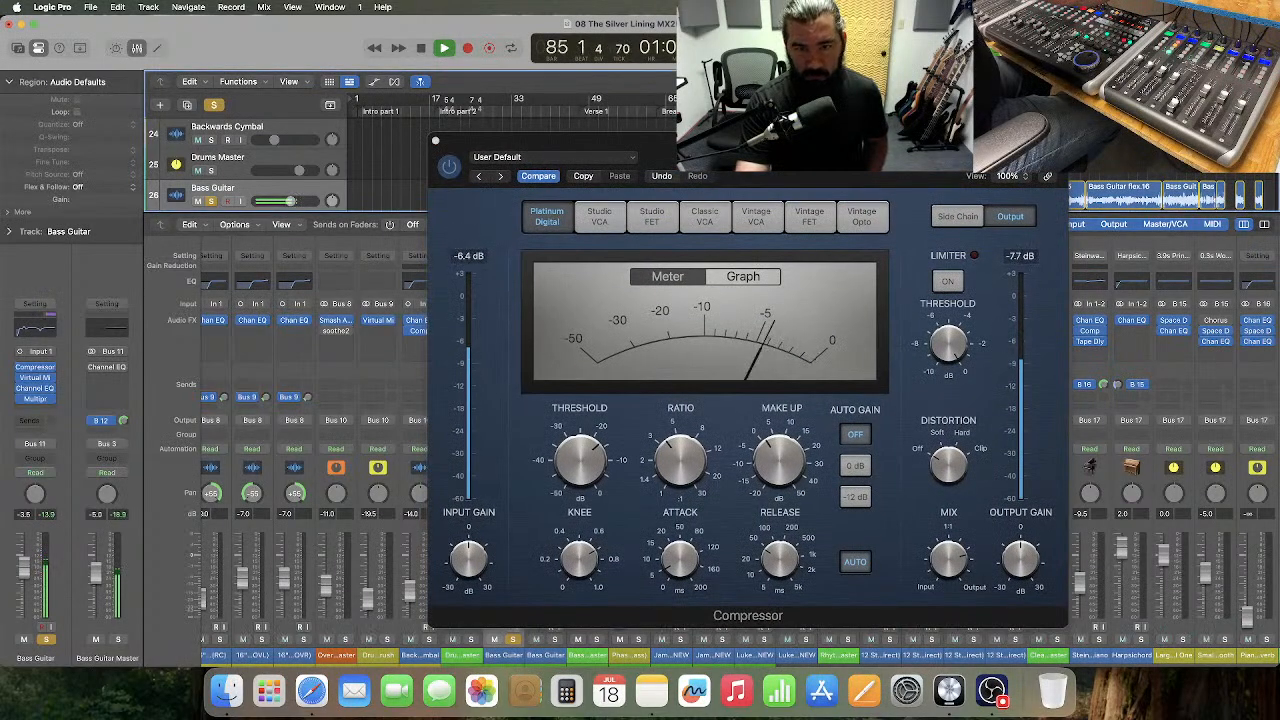
{"action": "left_click", "coordinate": [437, 141]}
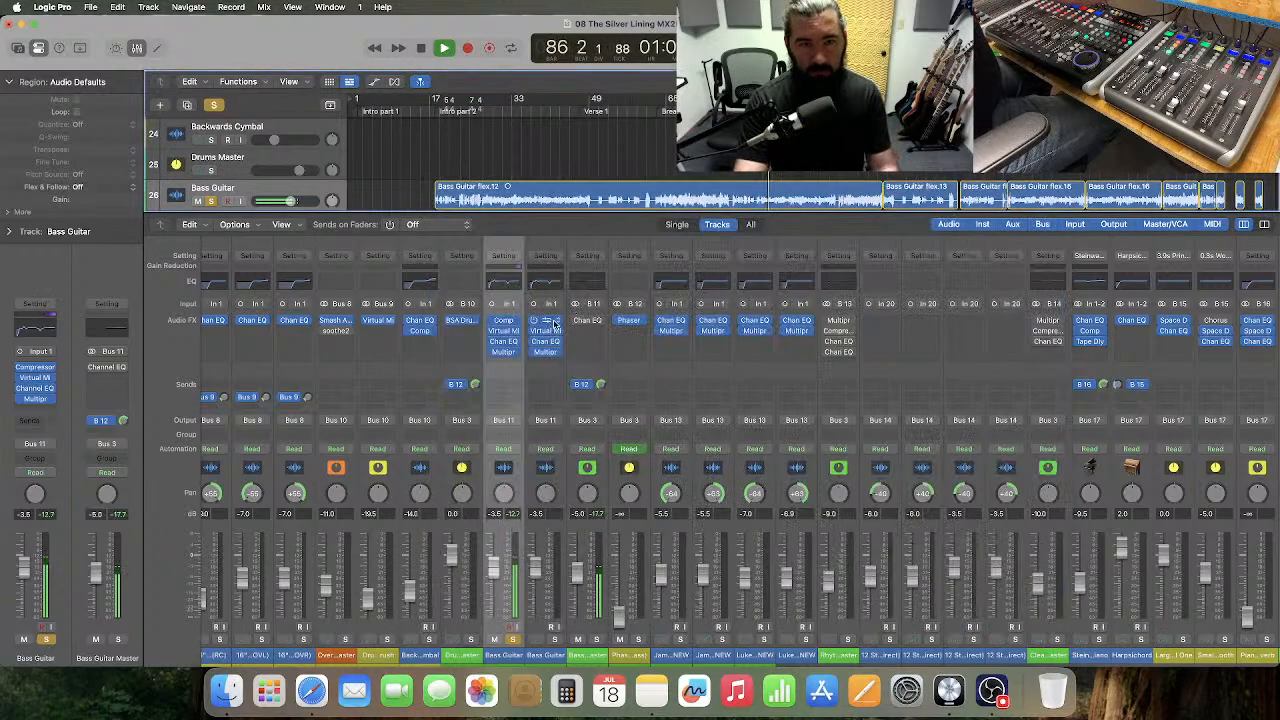
{"action": "left_click", "coordinate": [596, 333]}
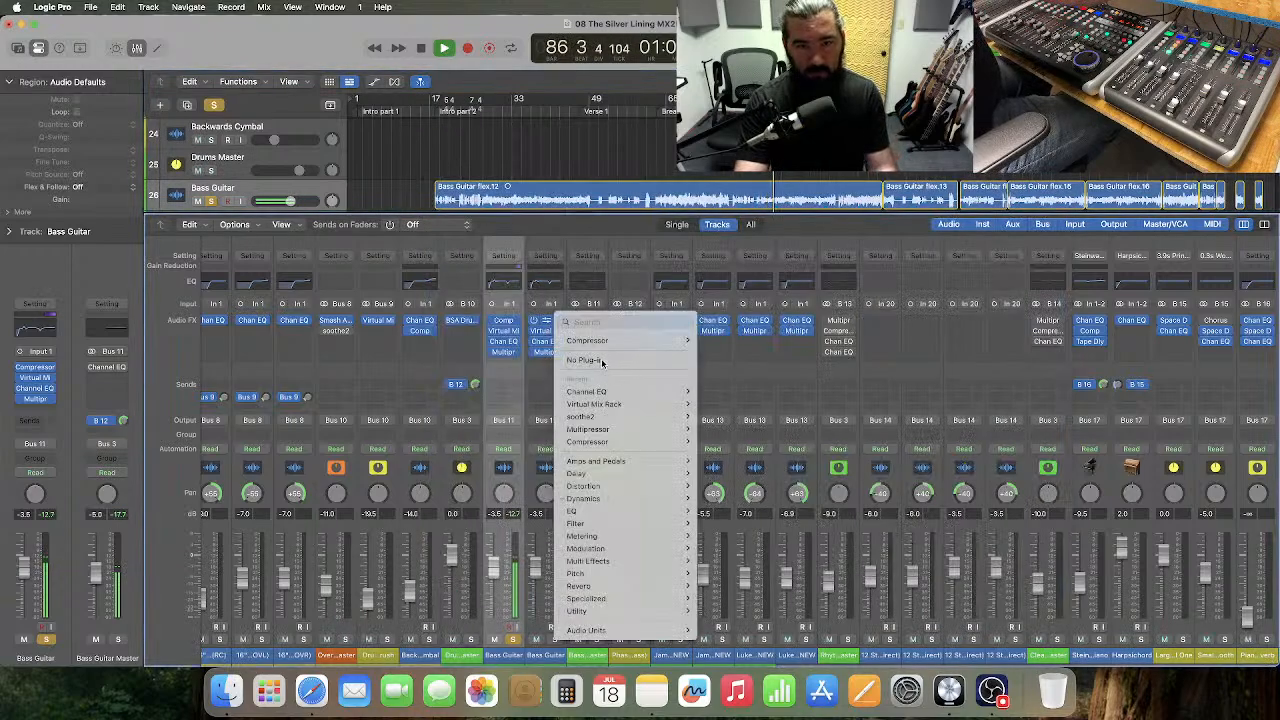
{"action": "left_click", "coordinate": [602, 362]}
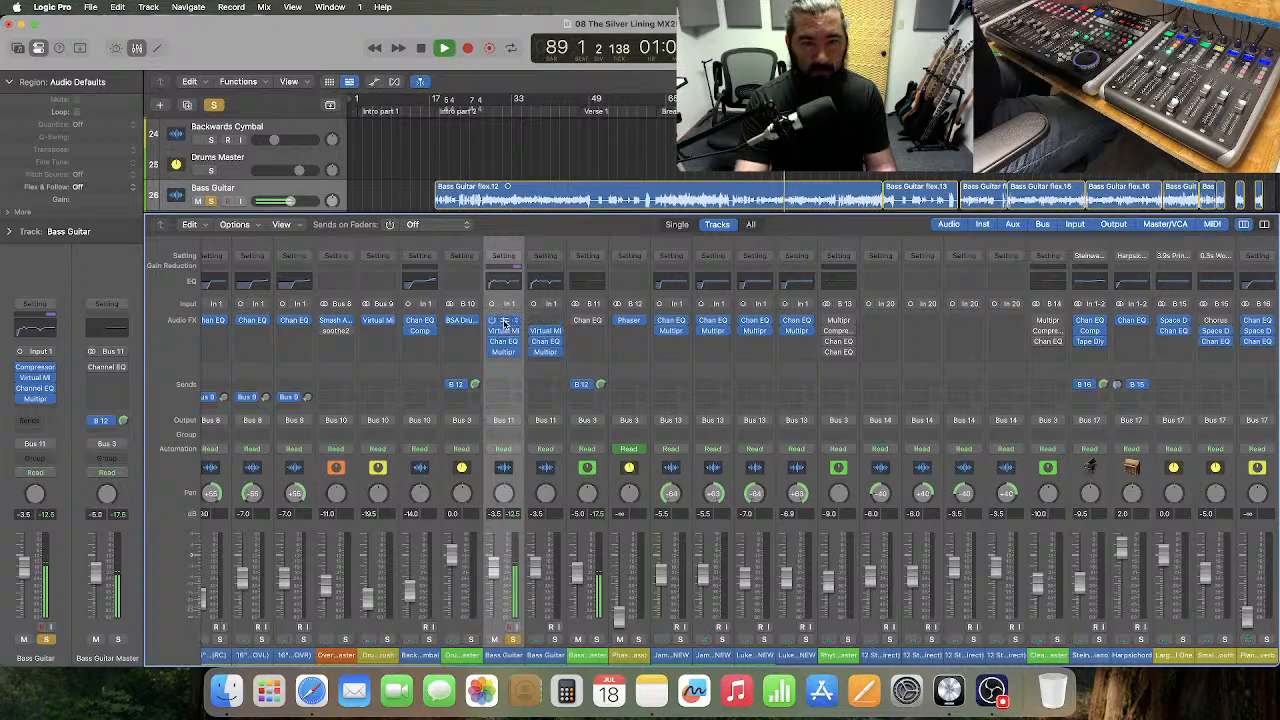
{"action": "left_click_drag", "start_coordinate": [503, 321], "coordinate": [545, 324]}
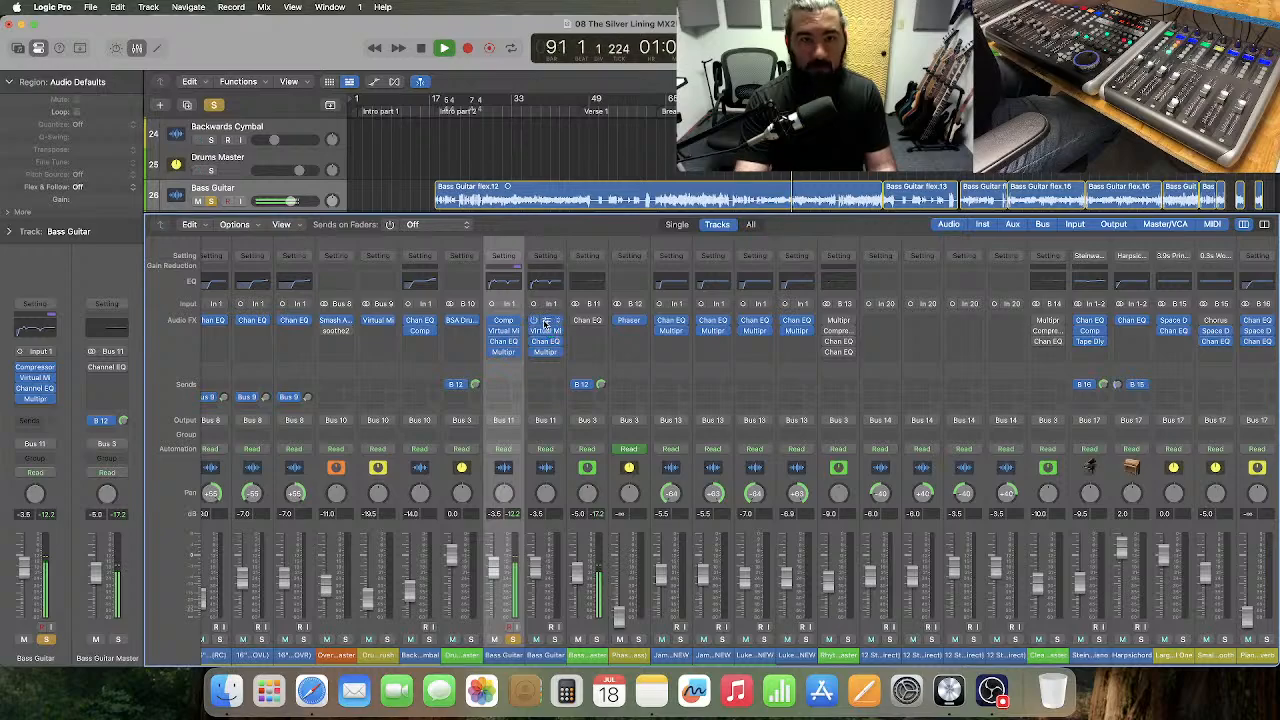
- Check the Multipressor's gain reduction on the first Bass Guitar channel during playback
{"action": "left_click", "coordinate": [505, 352]}
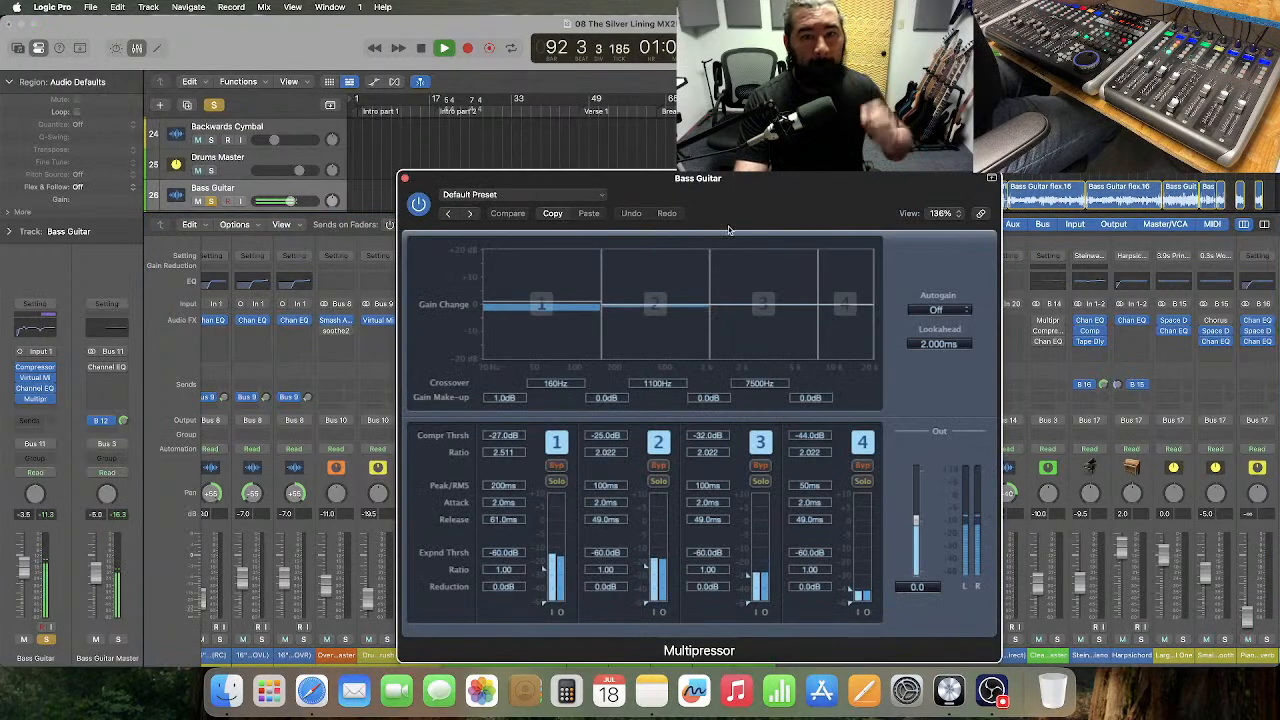
{"action": "left_click_drag", "start_coordinate": [750, 190], "coordinate": [749, 155]}
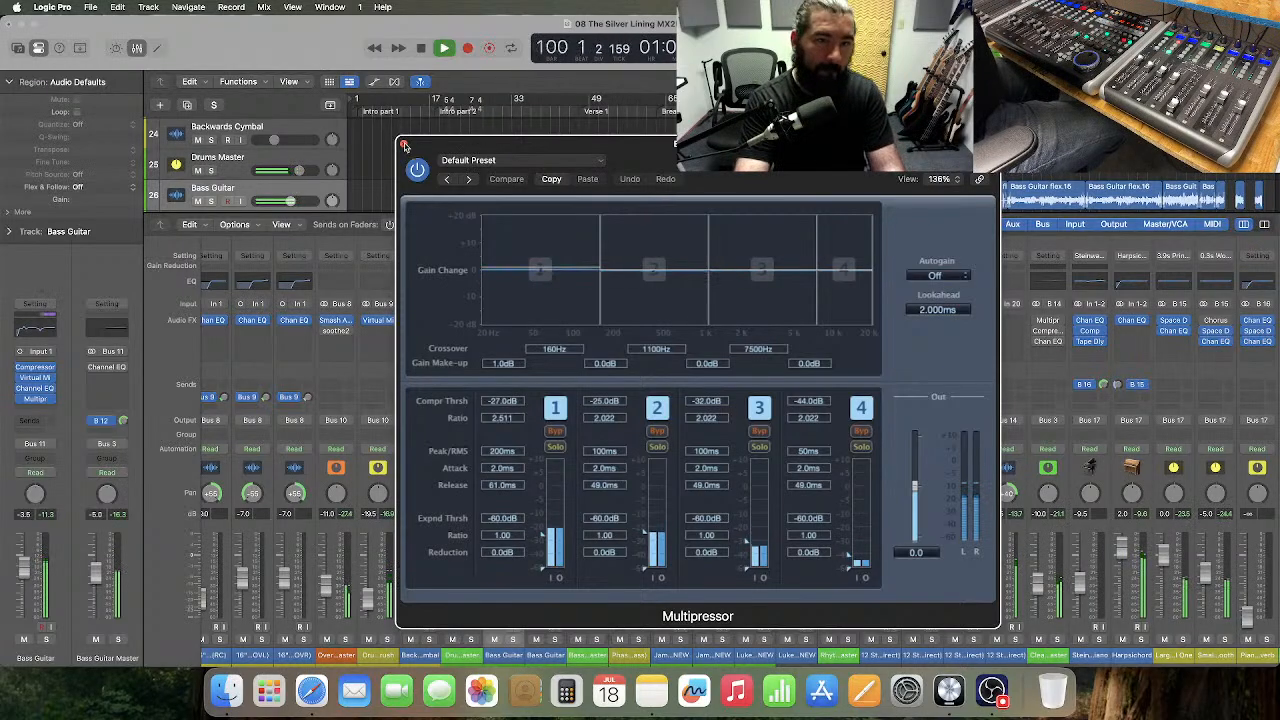
{"action": "left_click", "coordinate": [404, 146]}
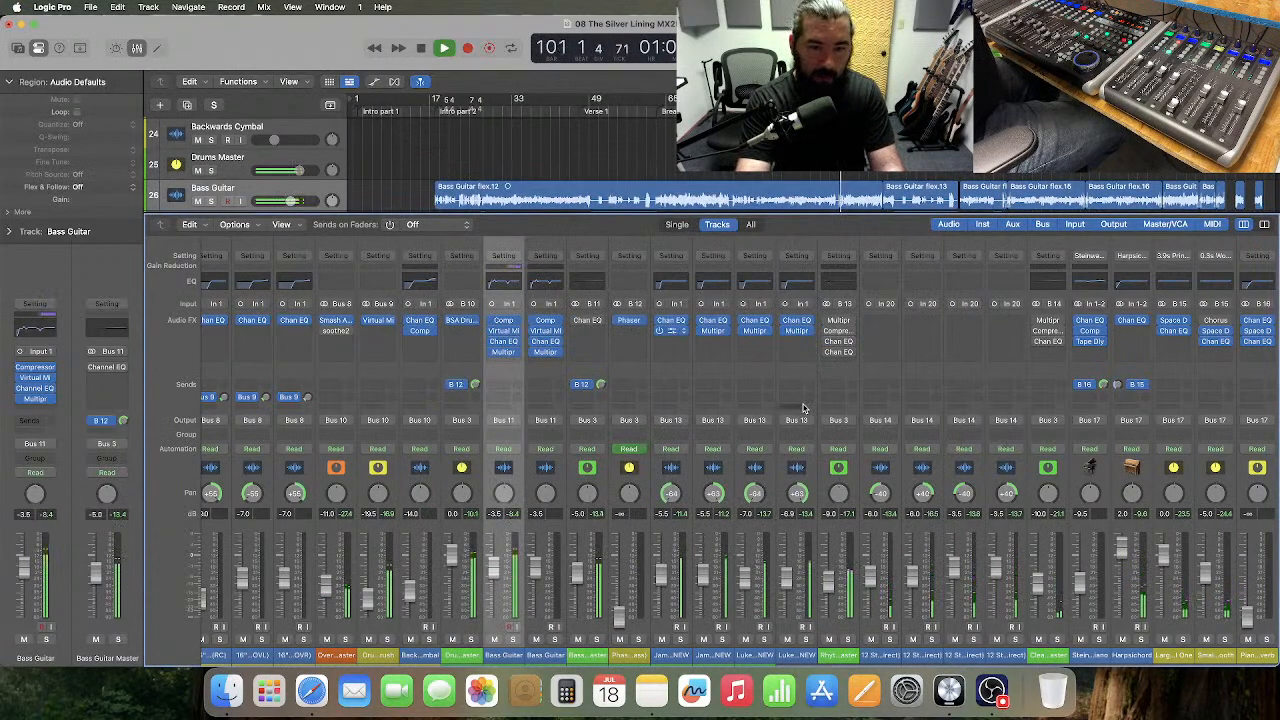
- Activate the Channel EQ on the Bass Guitar Master and set its 220 Hz band's gain to -0.5 dB
{"action": "left_click", "coordinate": [587, 323]}
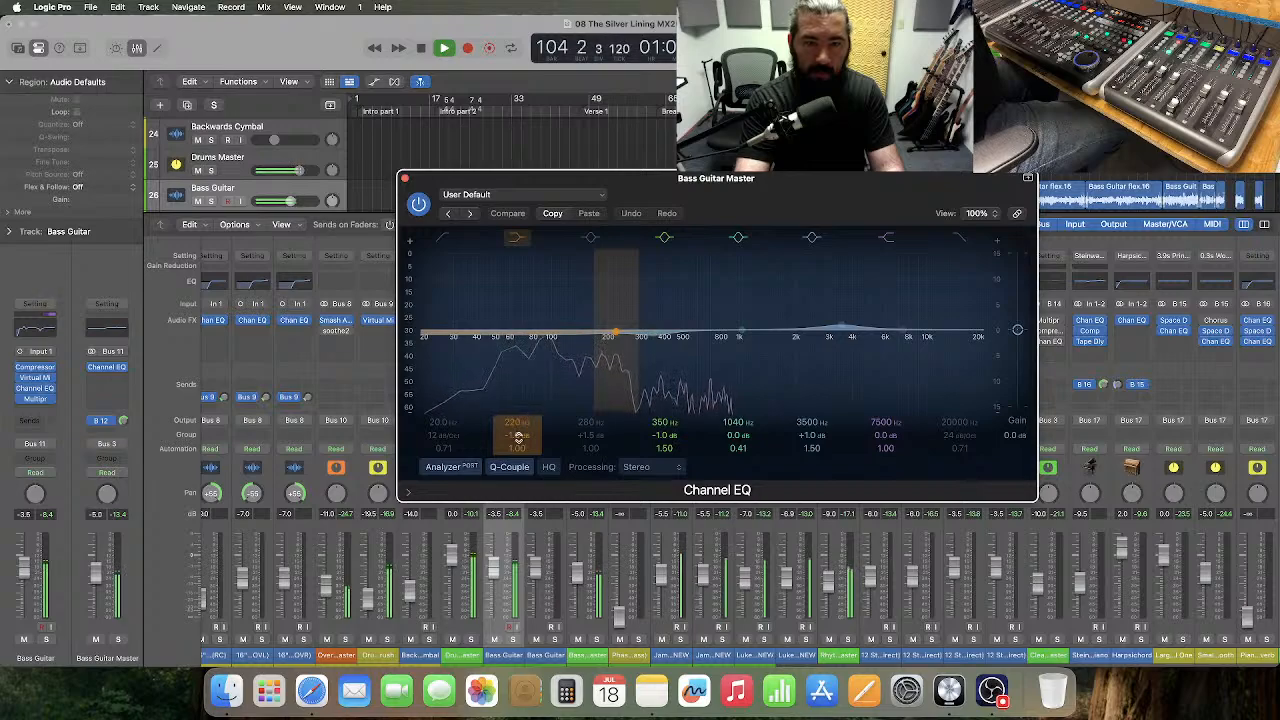
{"action": "left_click", "coordinate": [517, 237]}
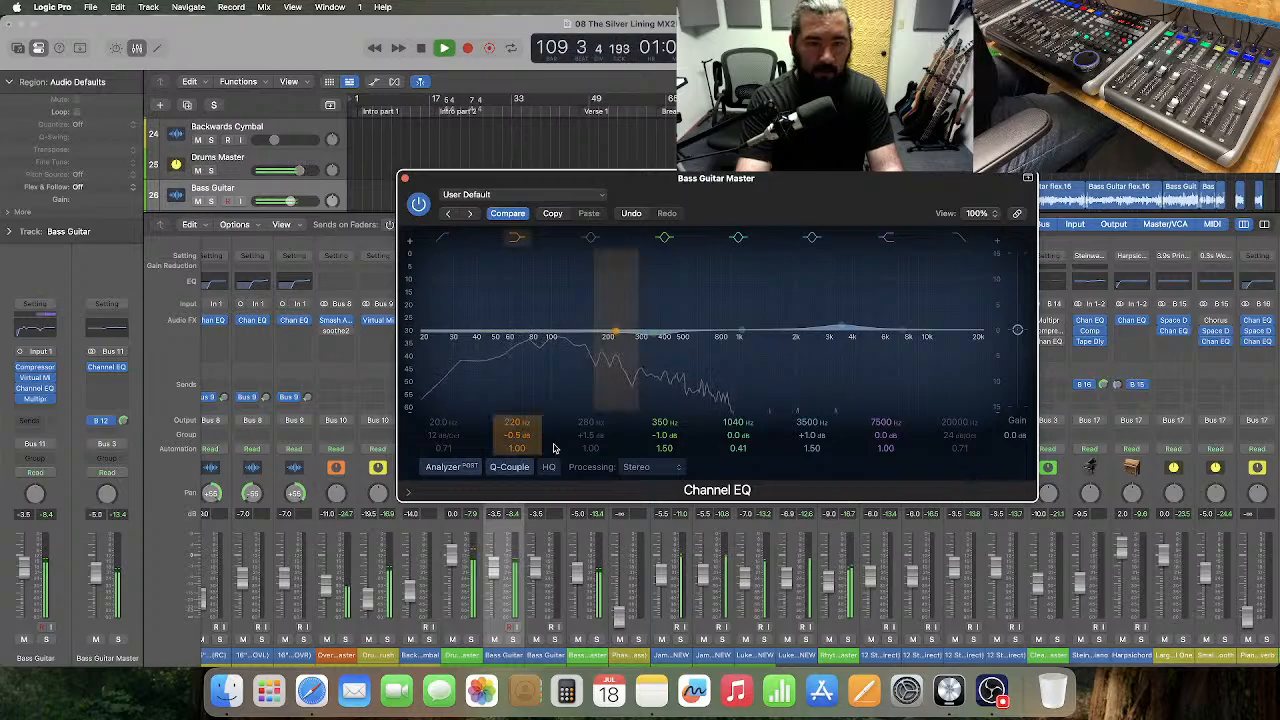
- Compare the Bass Guitar Master's sound with the 280 Hz EQ band on and off, leaving the band on
{"action": "left_click", "coordinate": [591, 237]}
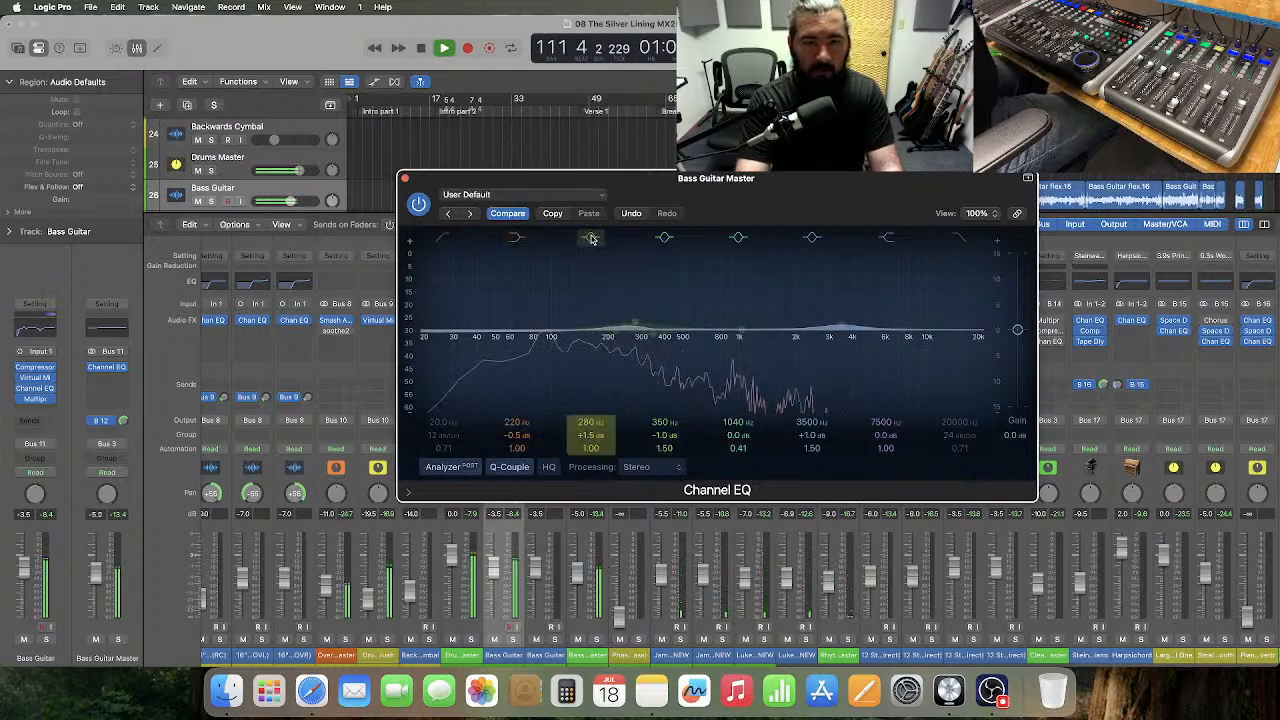
{"action": "left_click", "coordinate": [591, 237]}
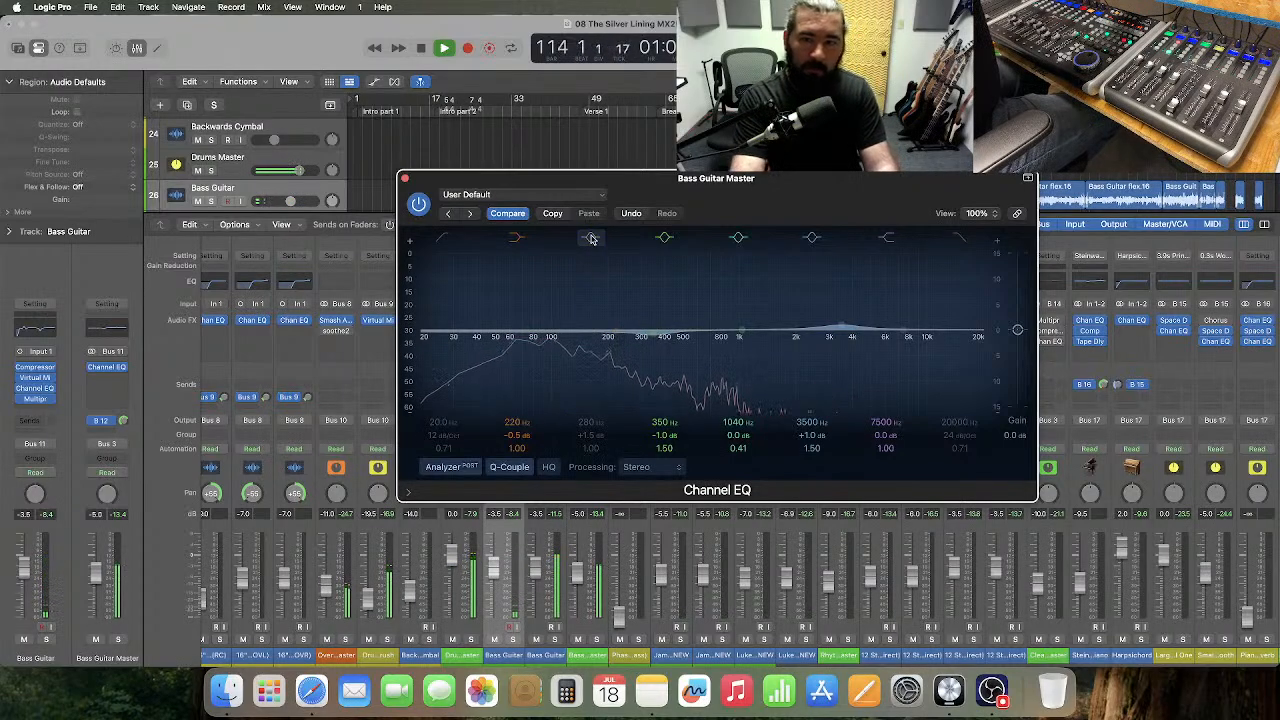
{"action": "left_click", "coordinate": [591, 237]}
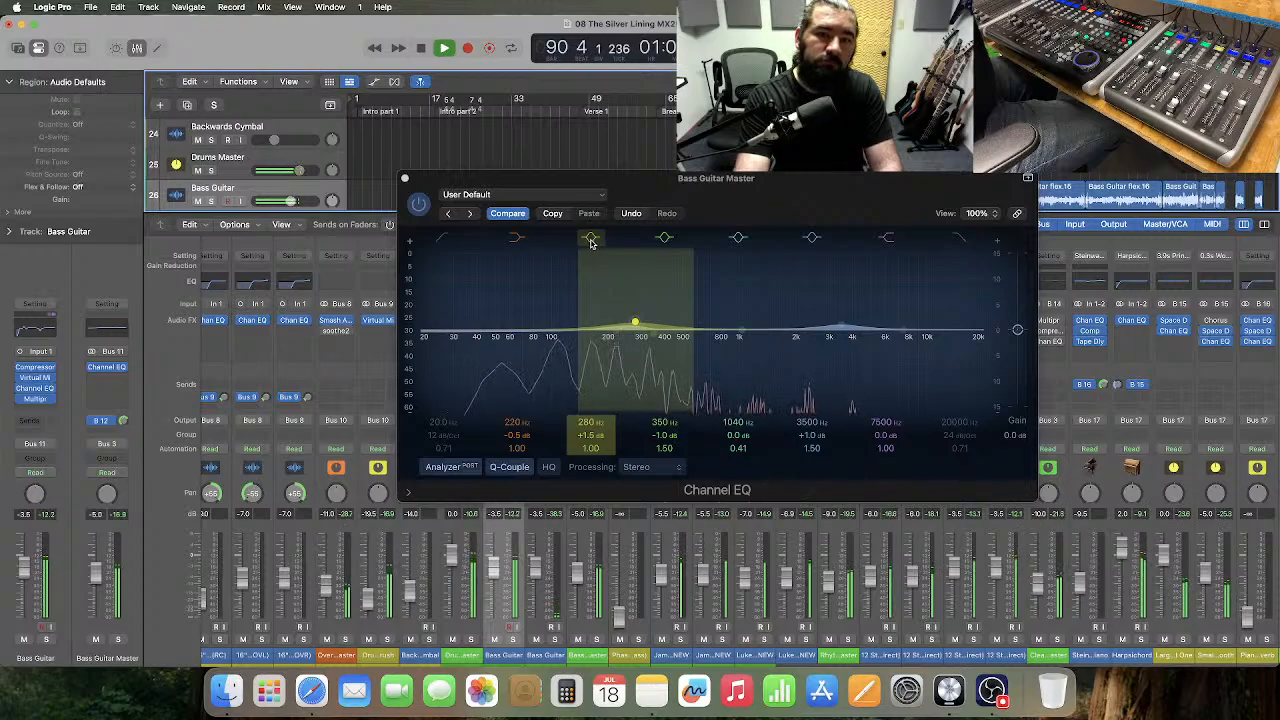
{"action": "left_click", "coordinate": [591, 240]}
{"action": "left_click", "coordinate": [591, 240]}
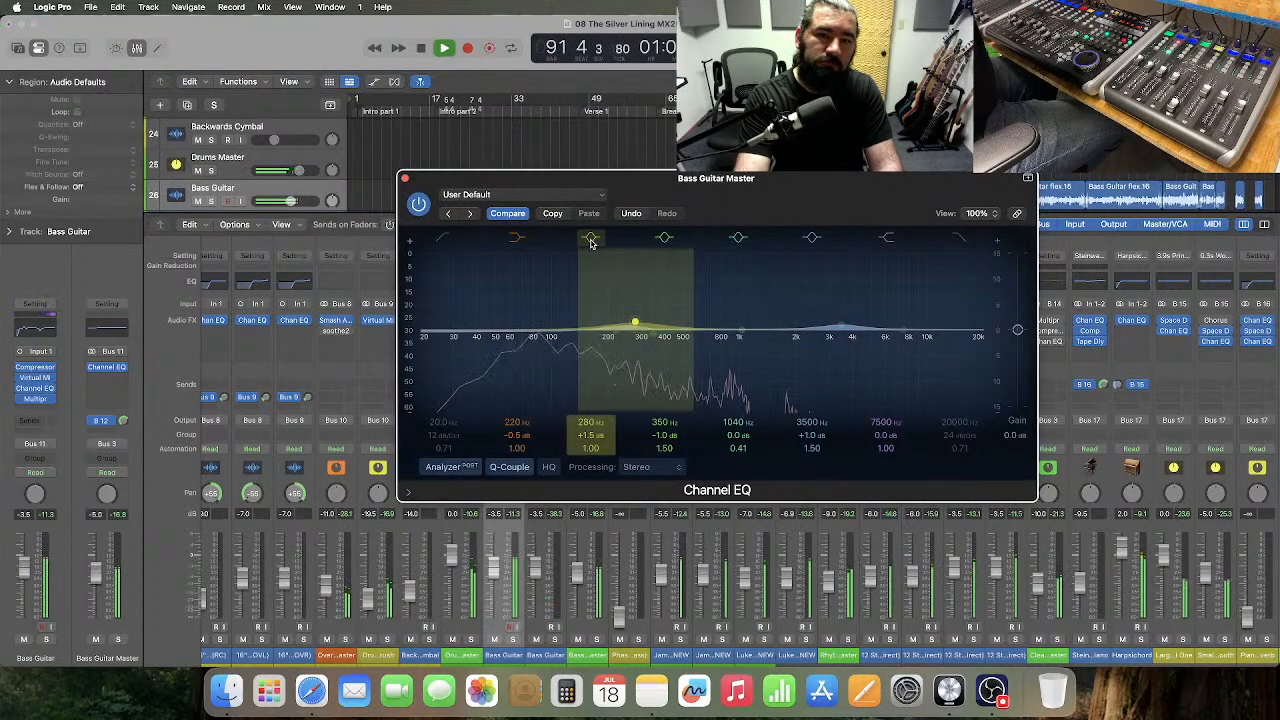
{"action": "left_click", "coordinate": [405, 180]}
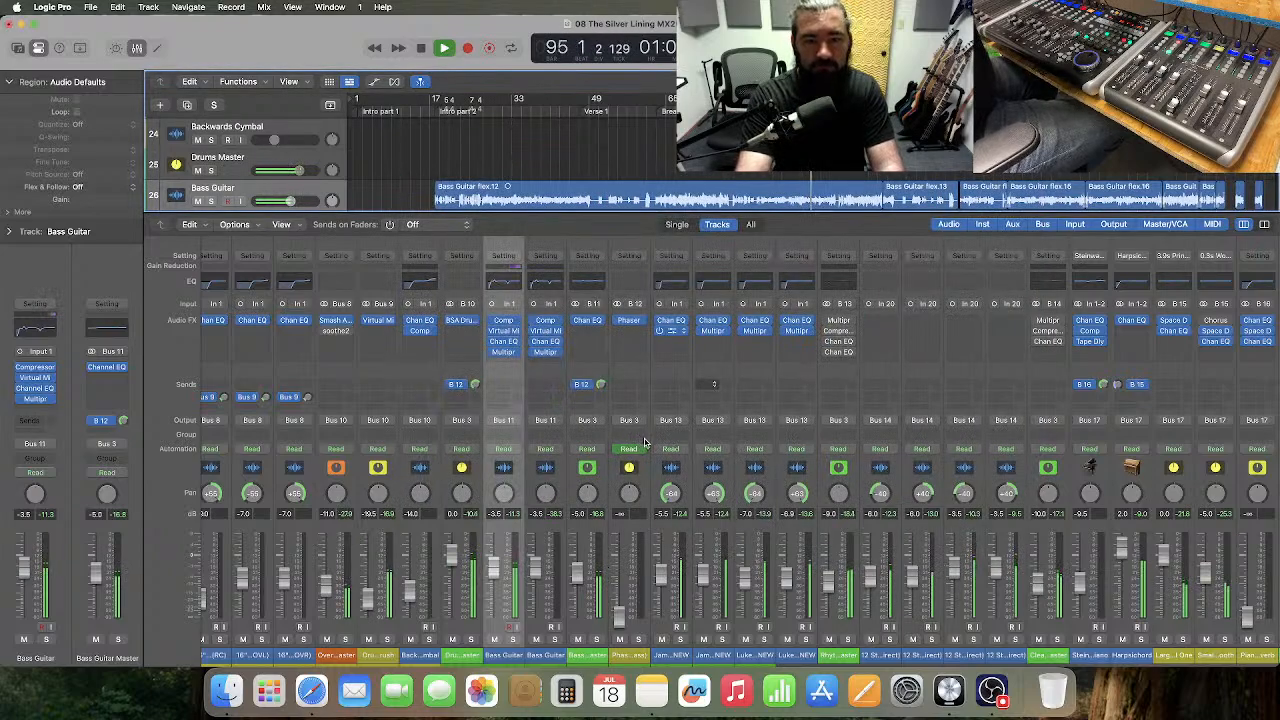
- Set the gain of the 280 Hz band in the Bass Guitar Master's Channel EQ to +1.0 dB
{"action": "left_click", "coordinate": [592, 318]}
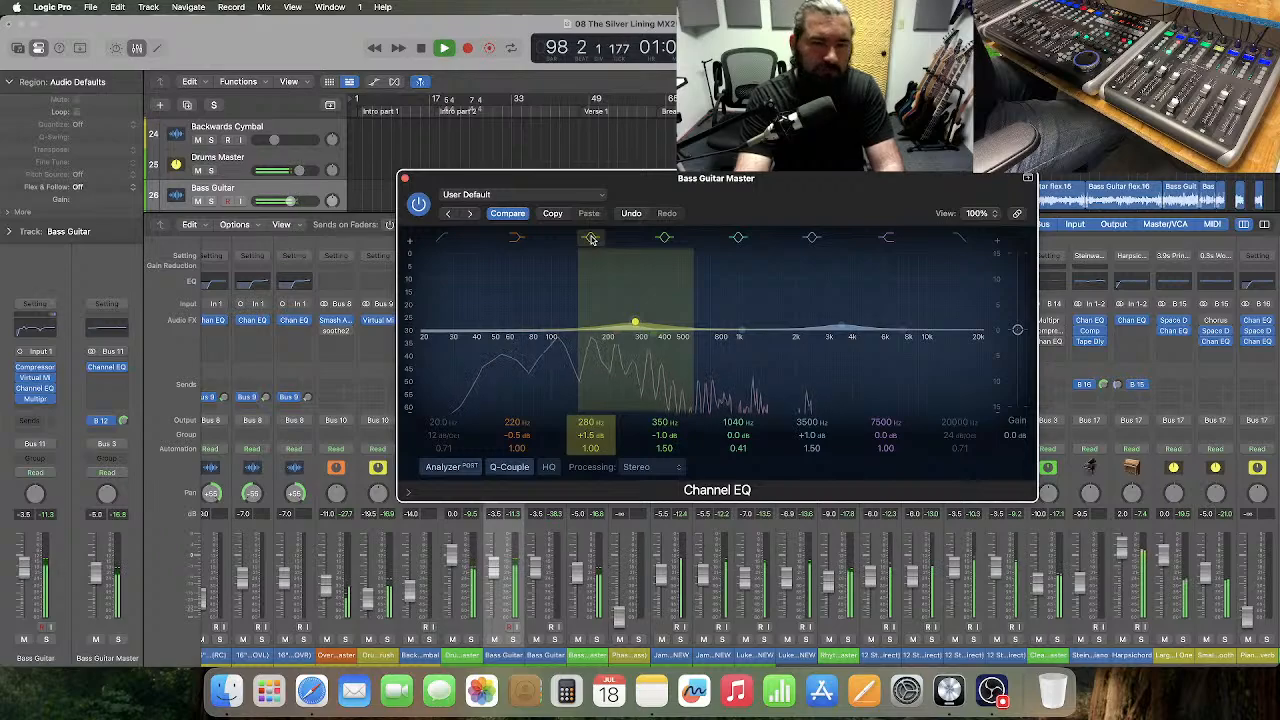
{"action": "left_click_drag", "start_coordinate": [590, 435], "coordinate": [590, 450]}
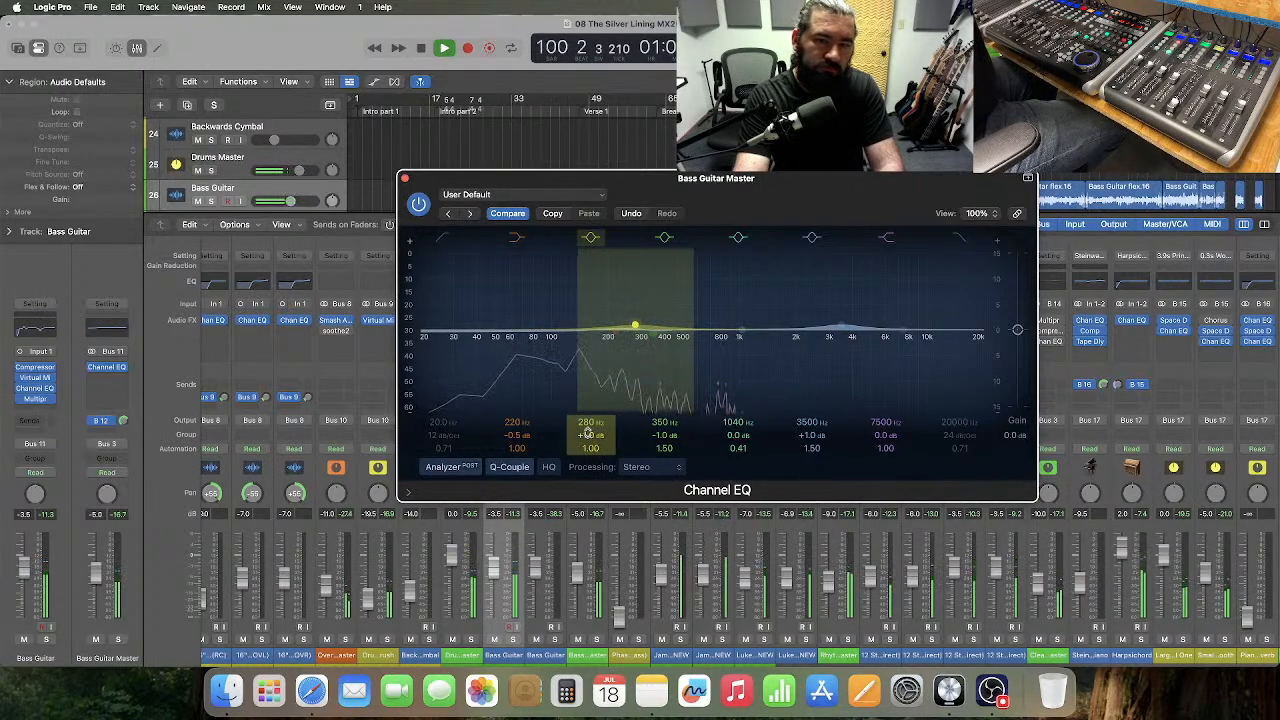
{"action": "left_click", "coordinate": [405, 179]}
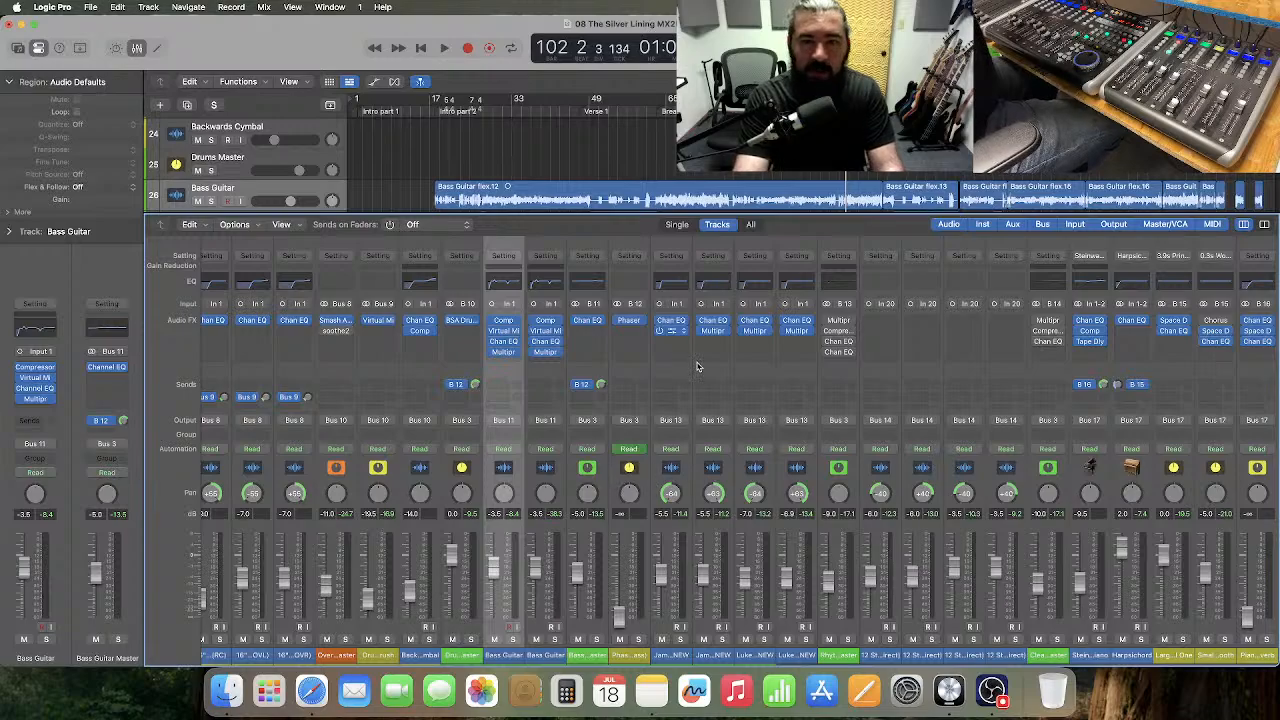
- Compare the Multipressors on the two guitarists' left rhythm channels side by side during playback, closing both when done
{"action": "left_click", "coordinate": [673, 335]}
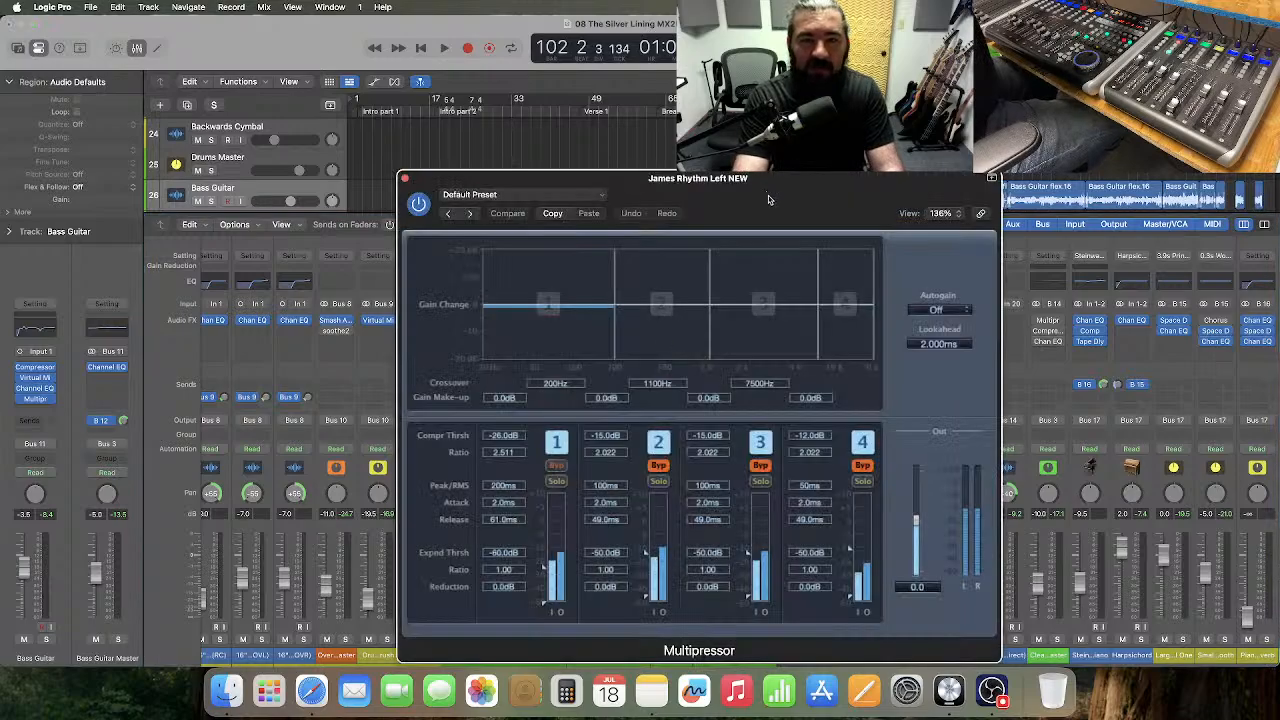
{"action": "left_click_drag", "start_coordinate": [767, 197], "coordinate": [426, 161]}
{"action": "left_click", "coordinate": [757, 336]}
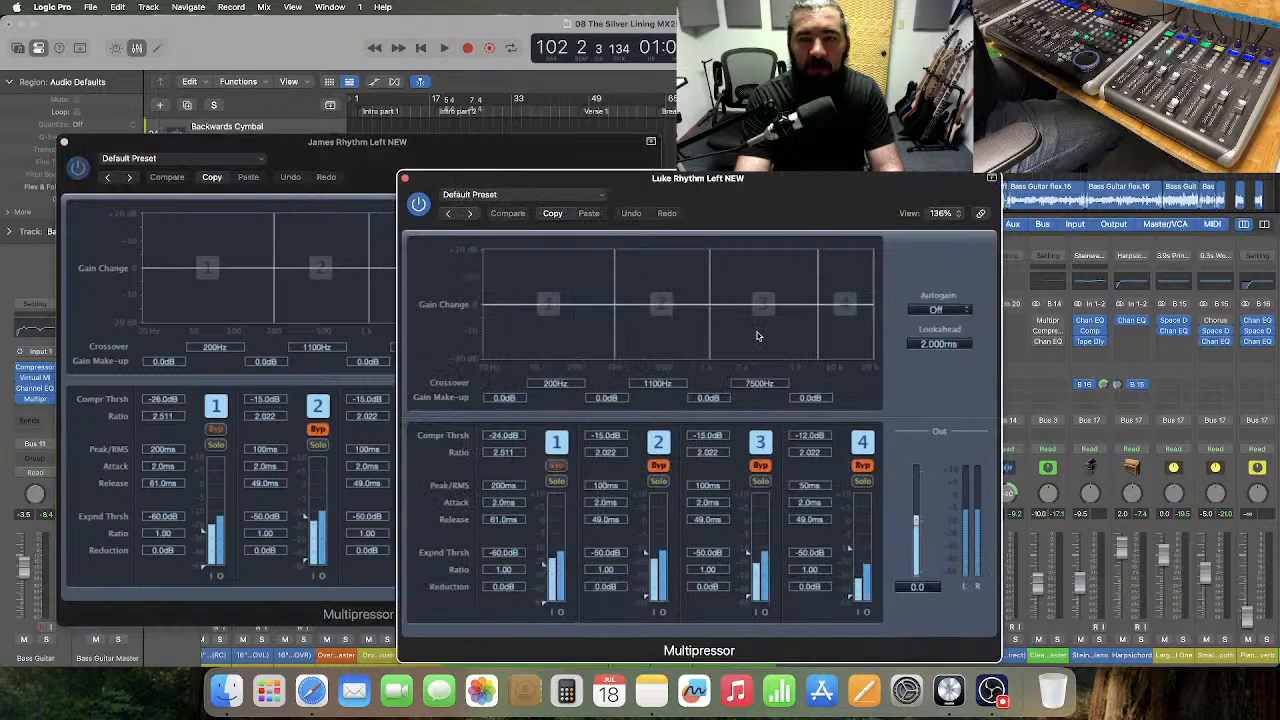
{"action": "left_click_drag", "start_coordinate": [760, 182], "coordinate": [1018, 147]}
{"action": "left_click_drag", "start_coordinate": [553, 161], "coordinate": [508, 156]}
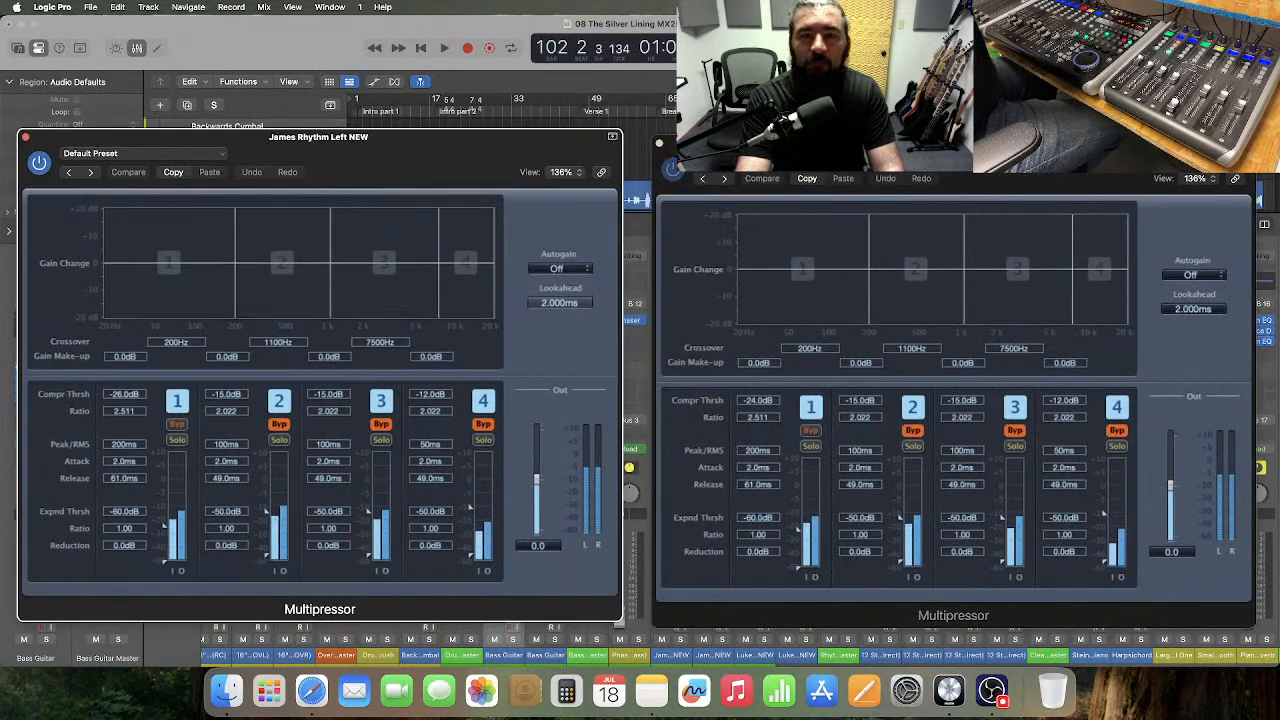
{"action": "key", "text": "space"}
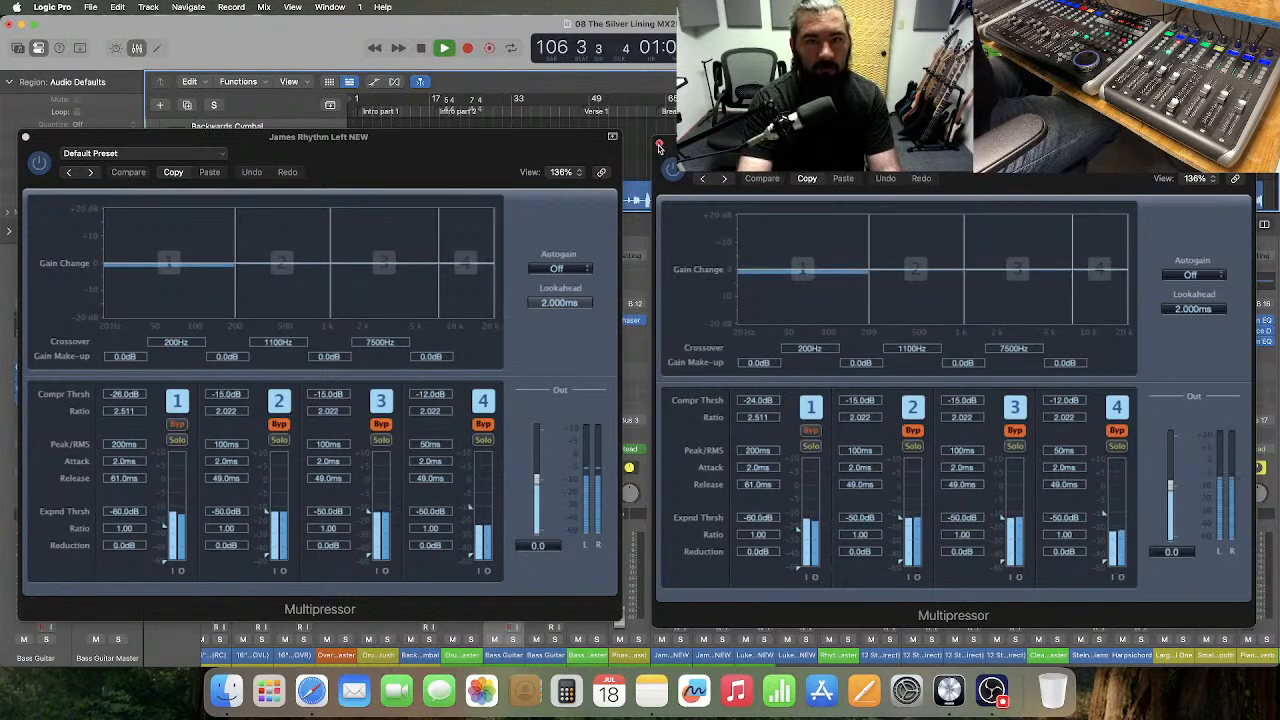
{"action": "left_click", "coordinate": [660, 143]}
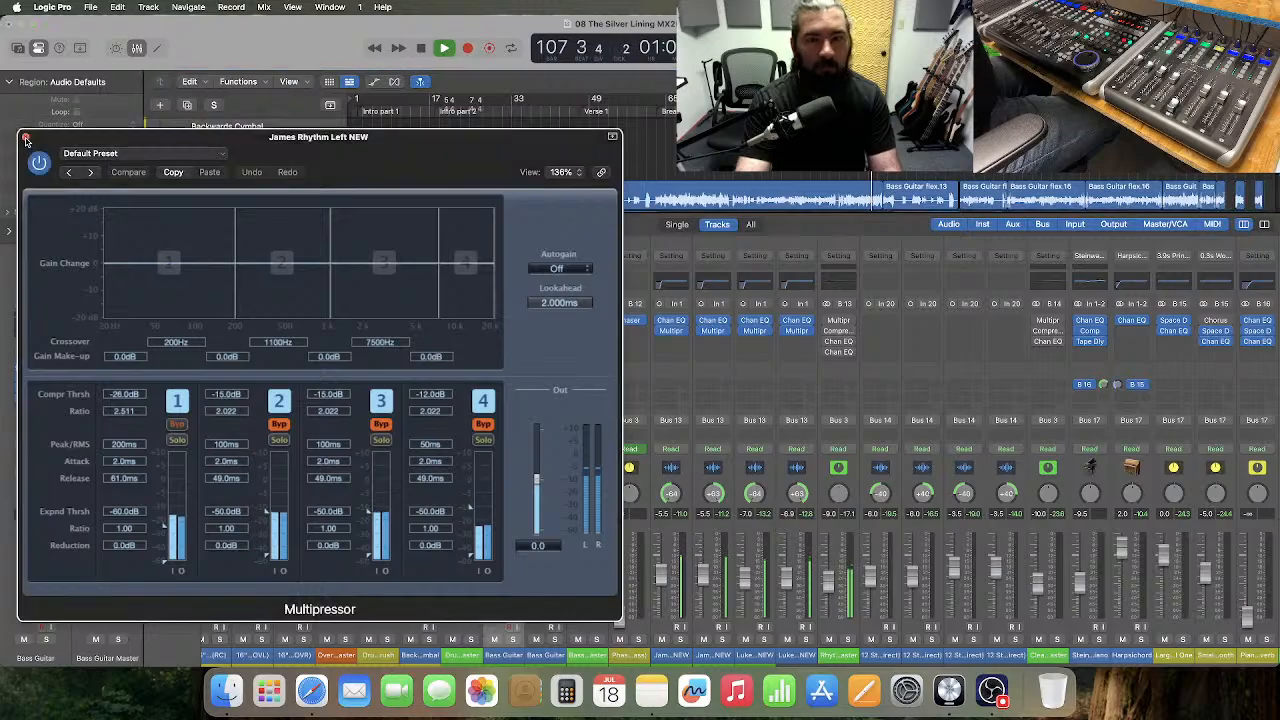
{"action": "left_click", "coordinate": [27, 138]}
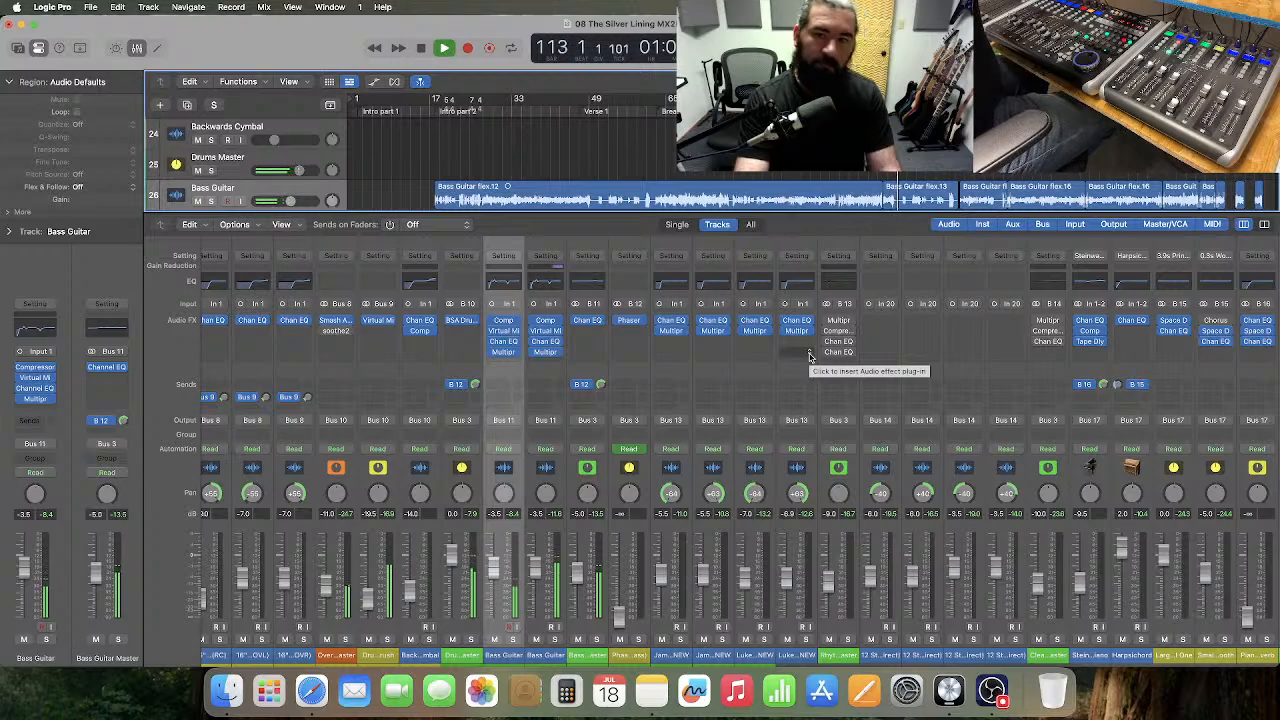
{"action": "key", "text": "space"}
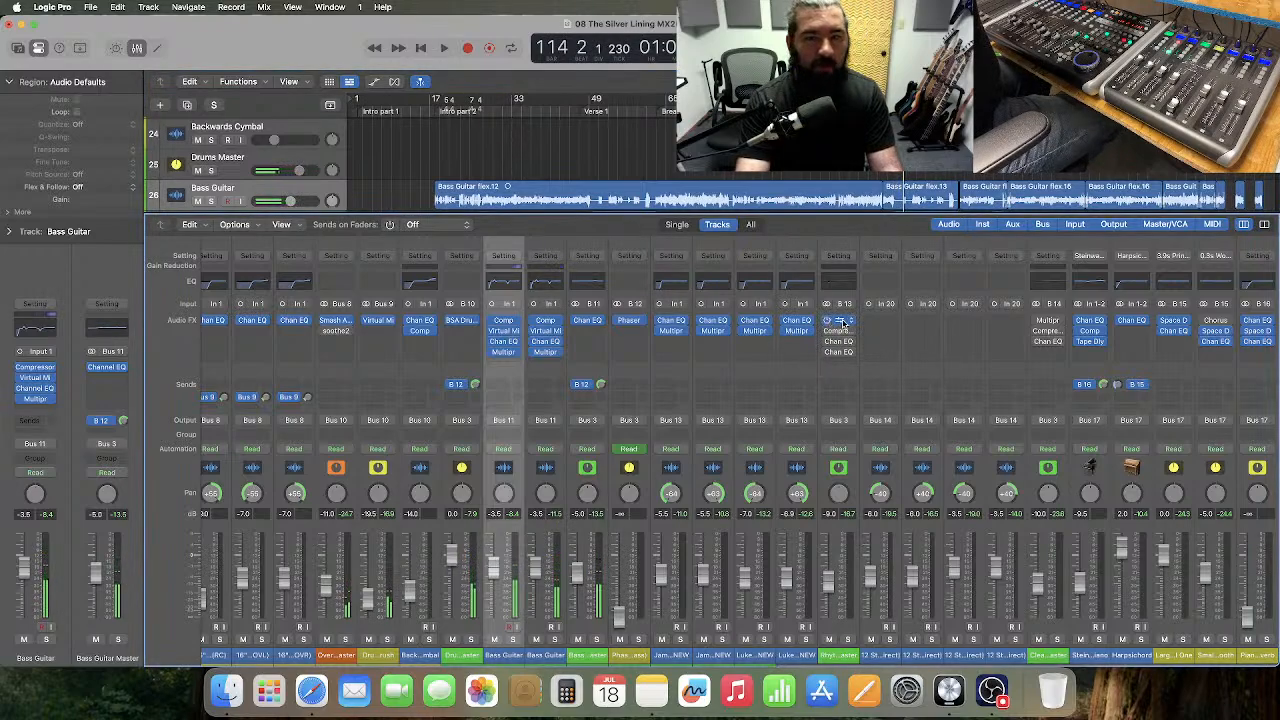
- Activate the Multipressor on the Rhythm Guitars Master and set band 1's compression threshold to -27.0 dB during playback
{"action": "left_click", "coordinate": [841, 321]}
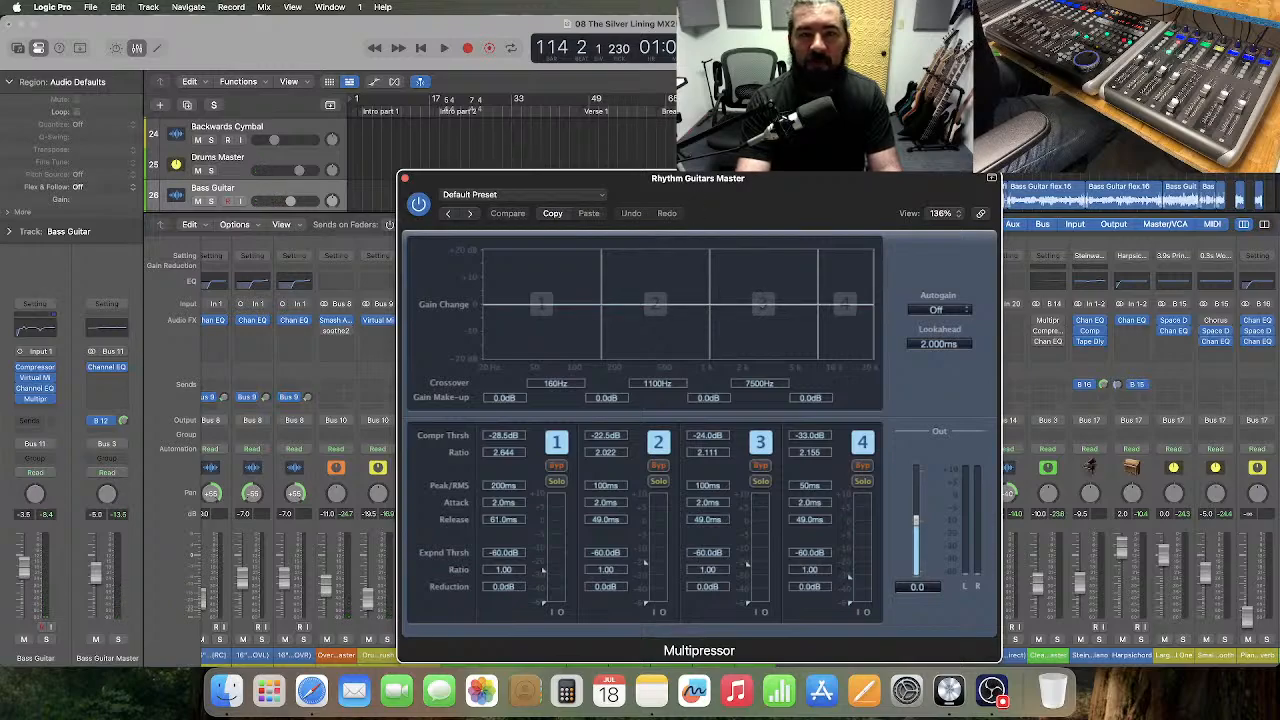
{"action": "left_click_drag", "start_coordinate": [760, 180], "coordinate": [726, 129]}
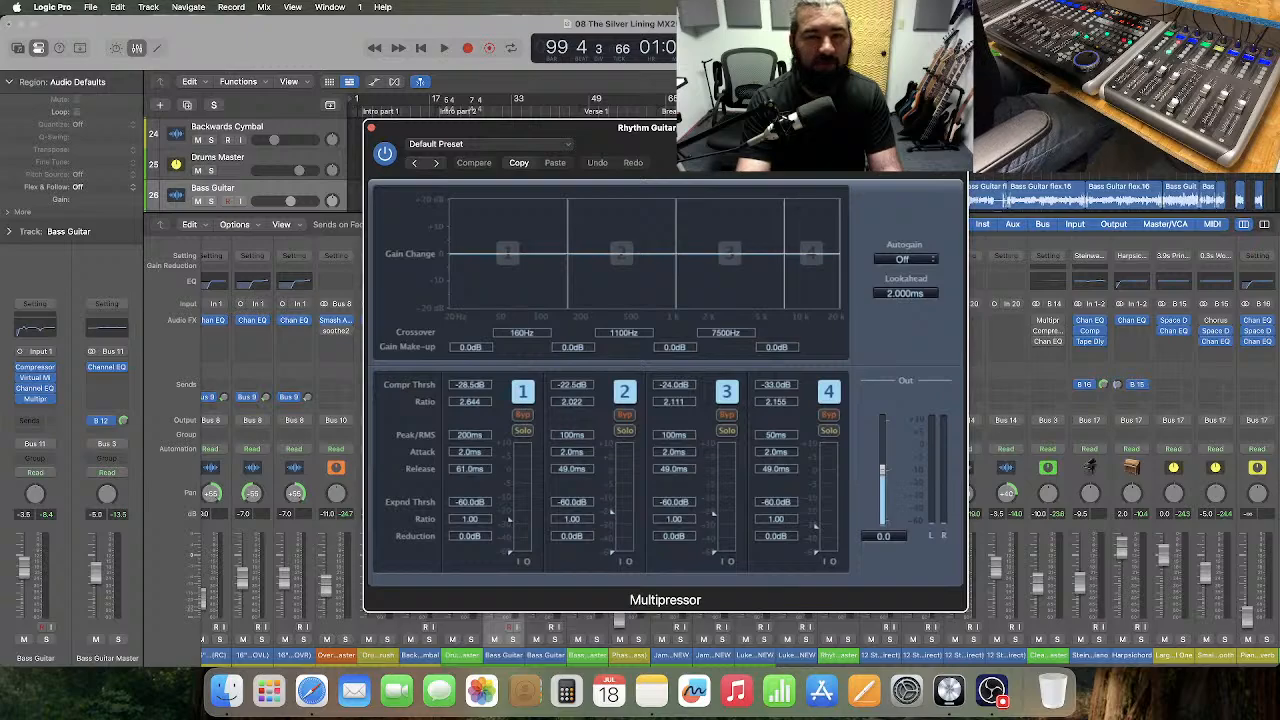
{"action": "key", "text": "space"}
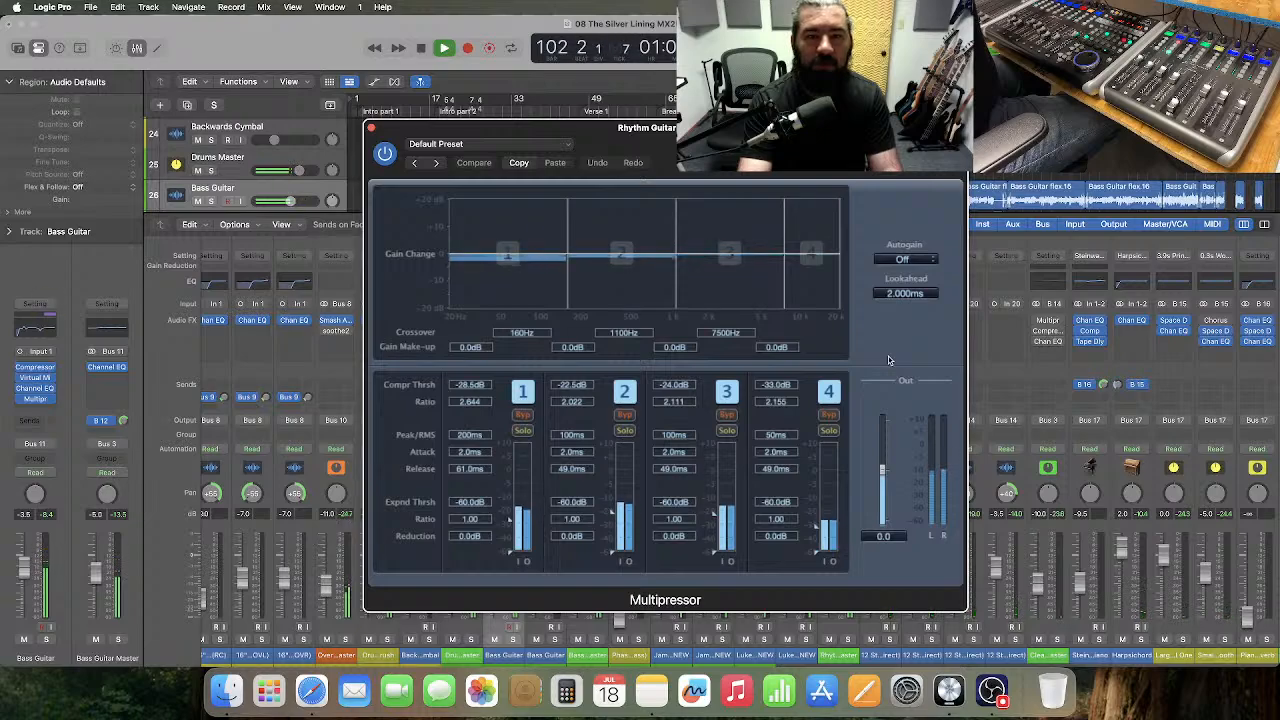
{"action": "left_click", "coordinate": [510, 520]}
{"action": "left_click_drag", "start_coordinate": [510, 522], "coordinate": [510, 520]}
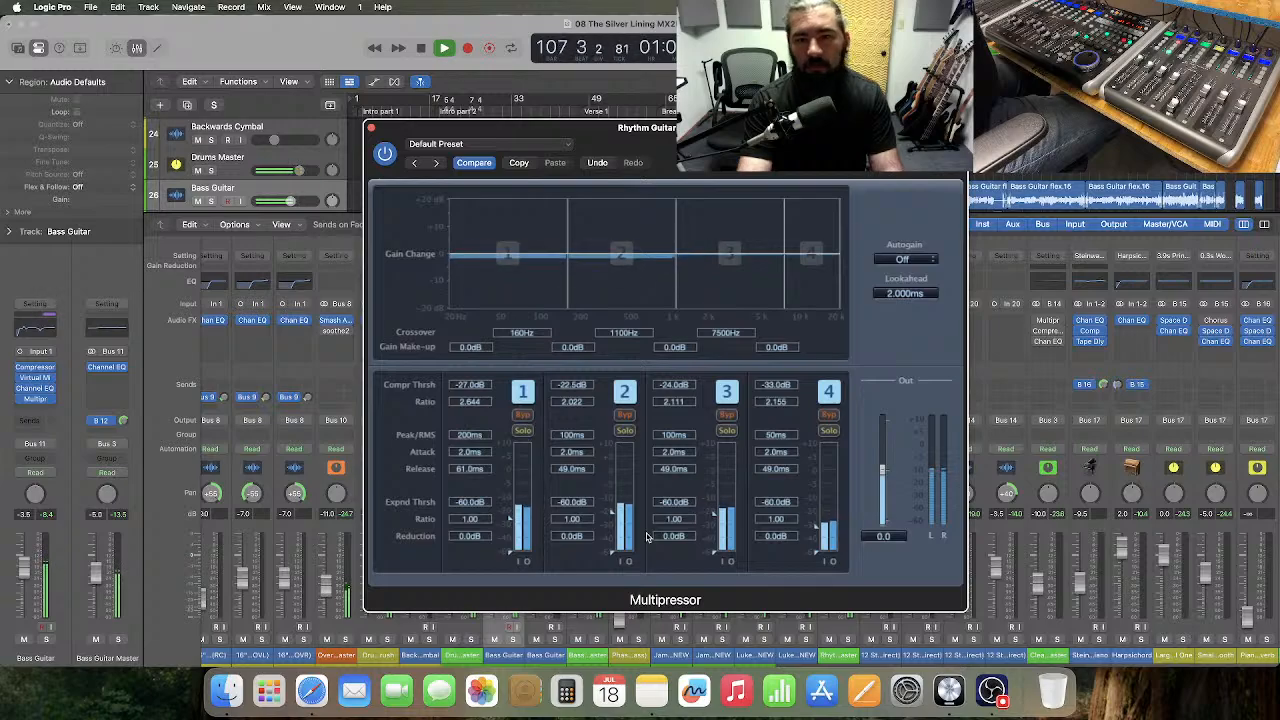
- Try a band 2 compression threshold of -21.0 dB, restore it to -22.5 dB and set band 1's to -27.5 dB
{"action": "scroll", "coordinate": [613, 518], "scroll_direction": "up", "scroll_amount": 3}
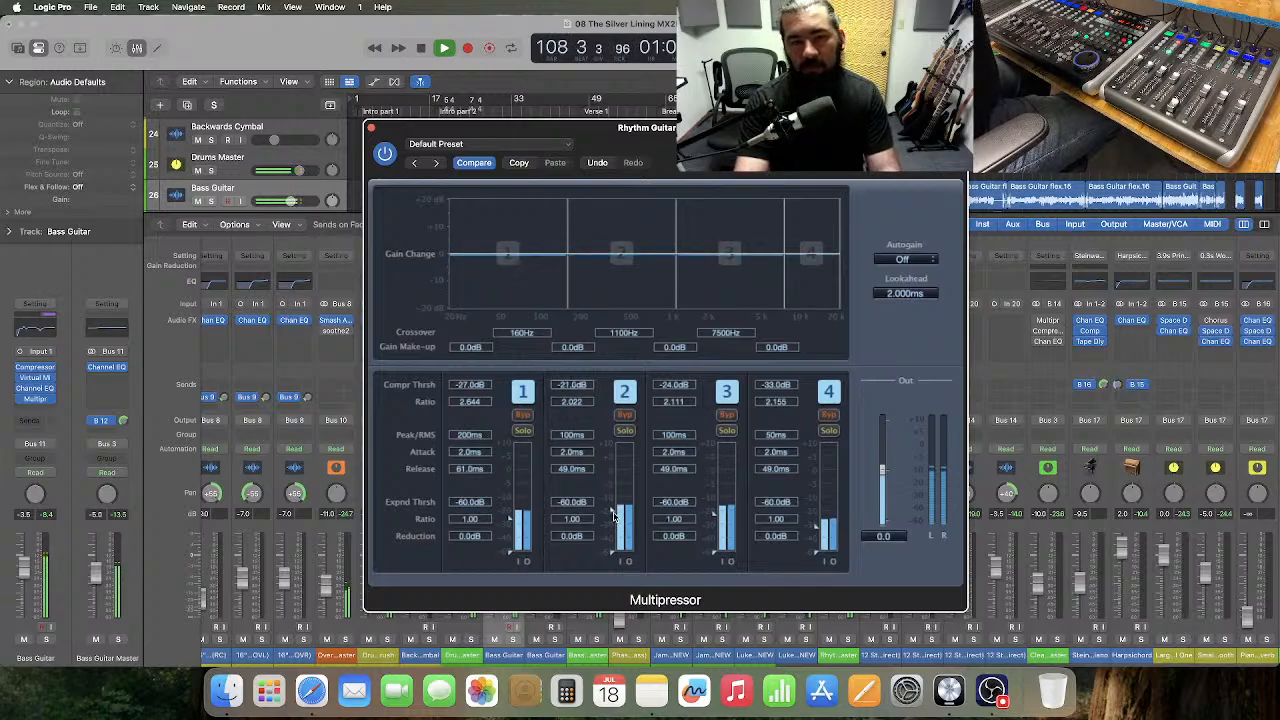
{"action": "scroll", "coordinate": [613, 518], "scroll_direction": "down", "scroll_amount": 3}
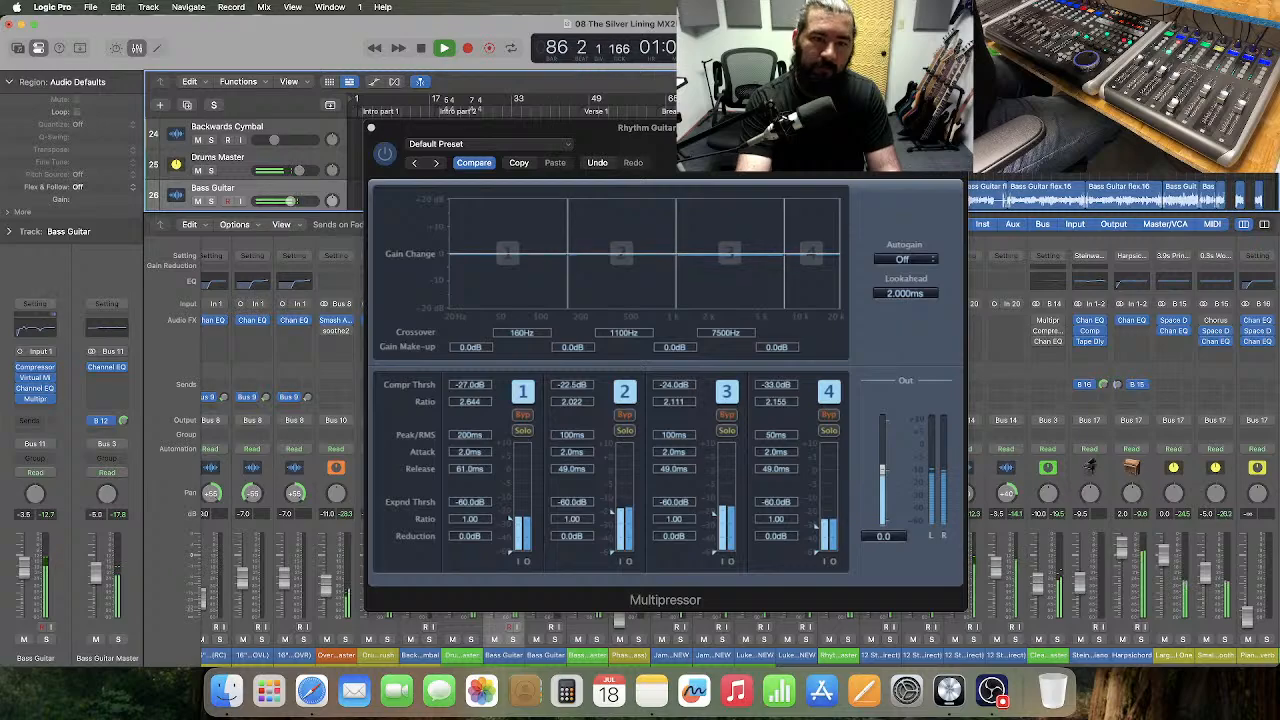
{"action": "left_click", "coordinate": [474, 390]}
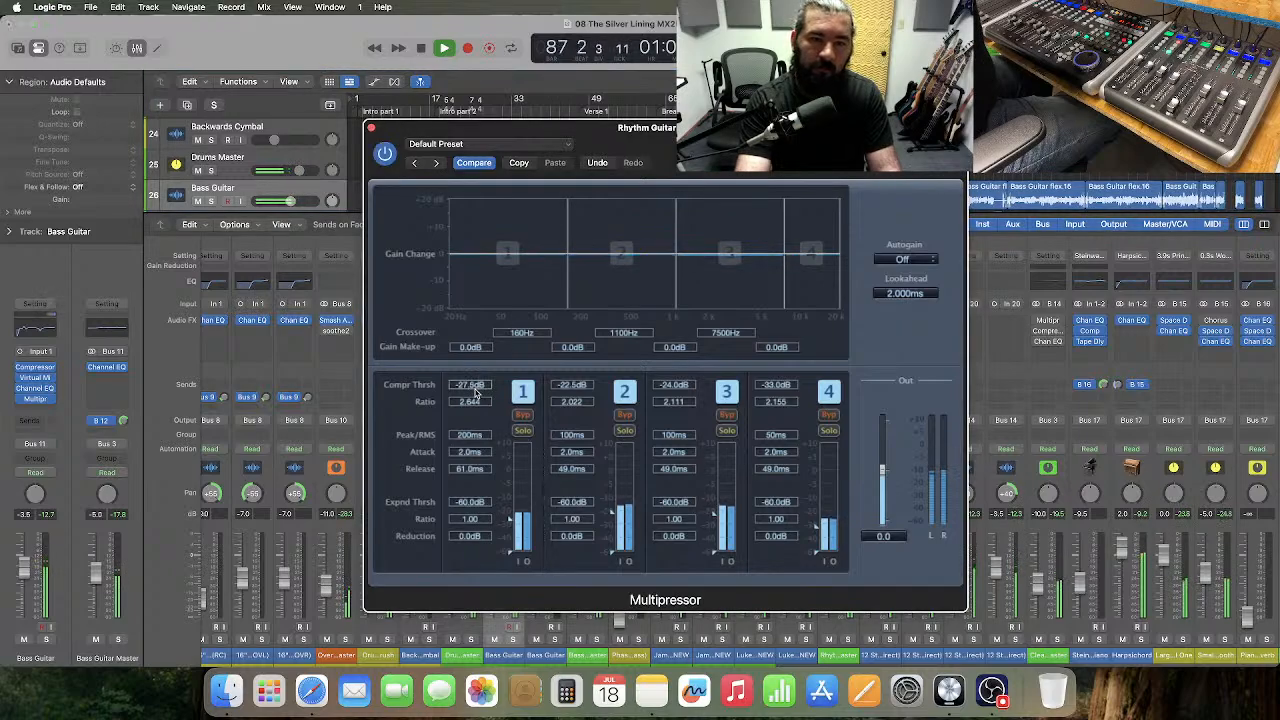
{"action": "left_click", "coordinate": [371, 127]}
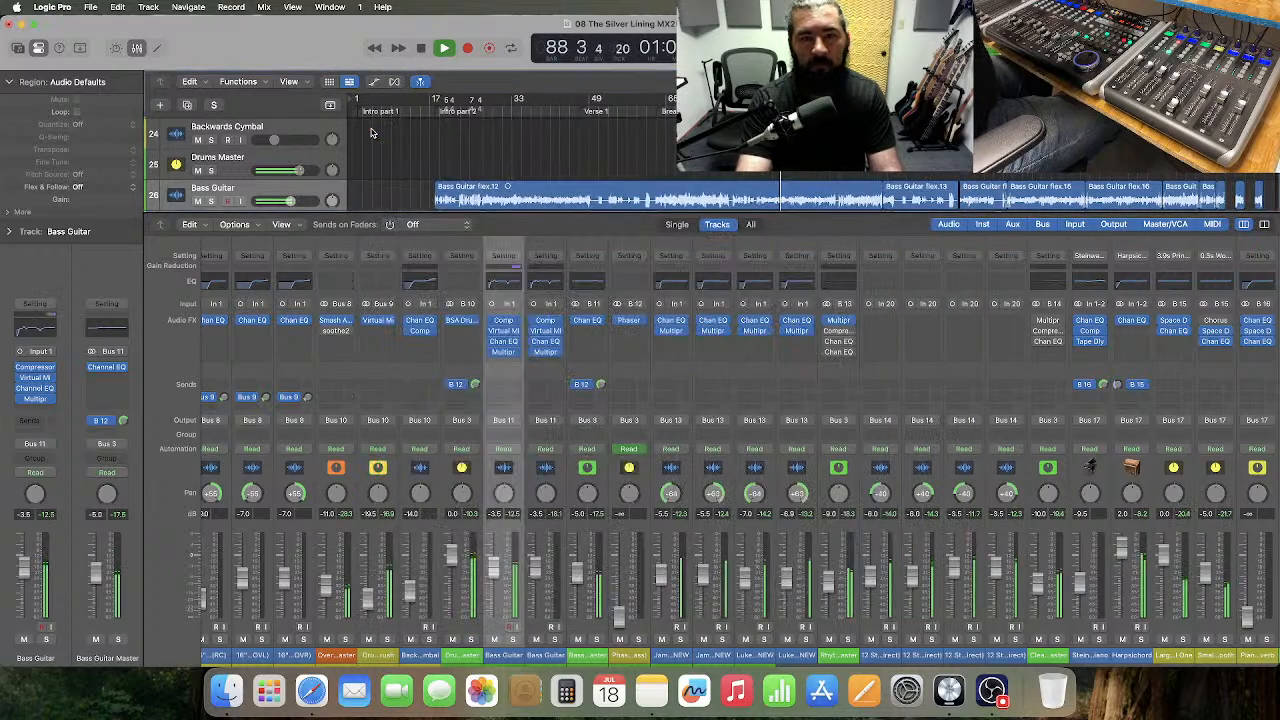
- Activate the Compressor on the Rhythm Guitars Master during playback and check its left and right channel settings
{"action": "left_click", "coordinate": [841, 333]}
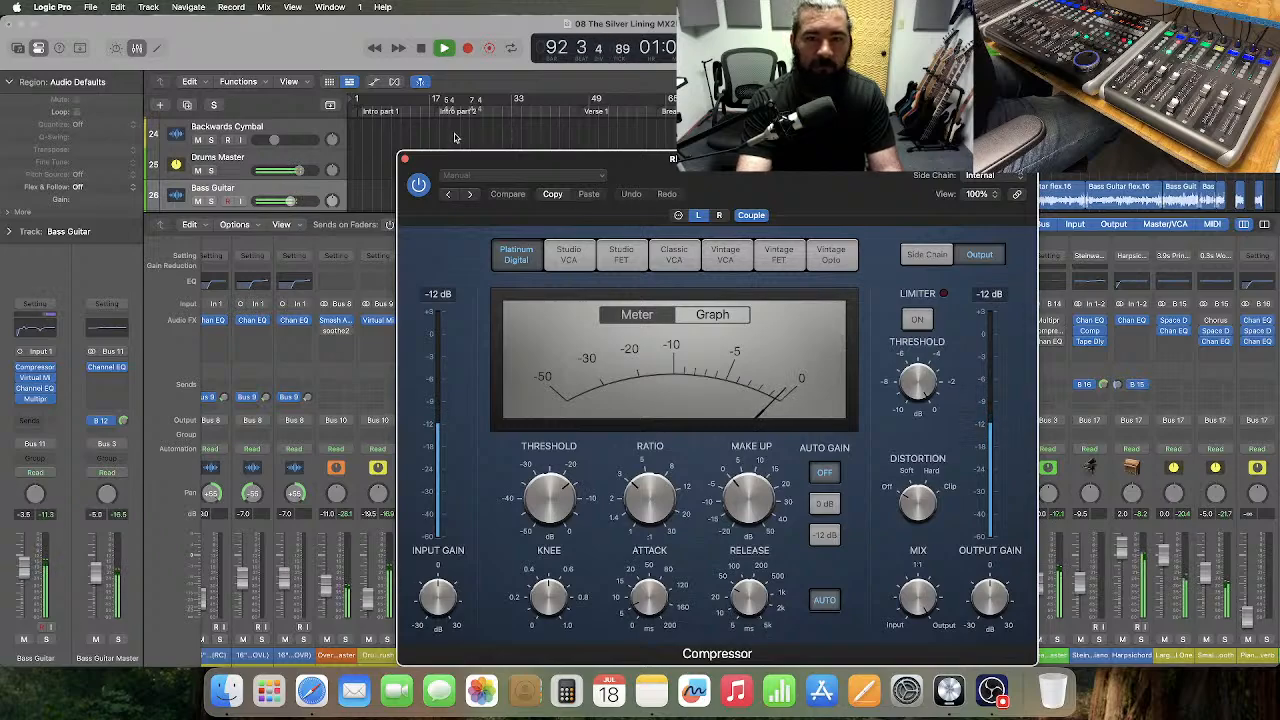
{"action": "left_click", "coordinate": [719, 215]}
{"action": "left_click", "coordinate": [698, 215]}
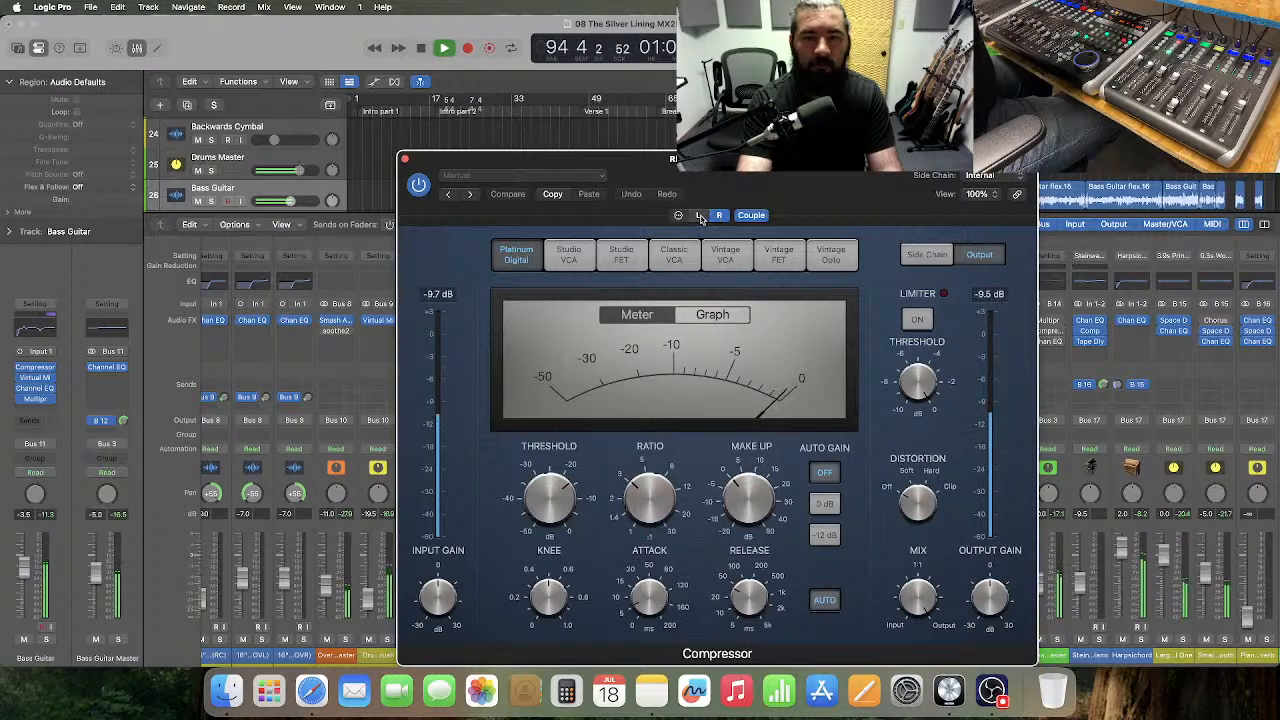
{"action": "left_click", "coordinate": [405, 161]}
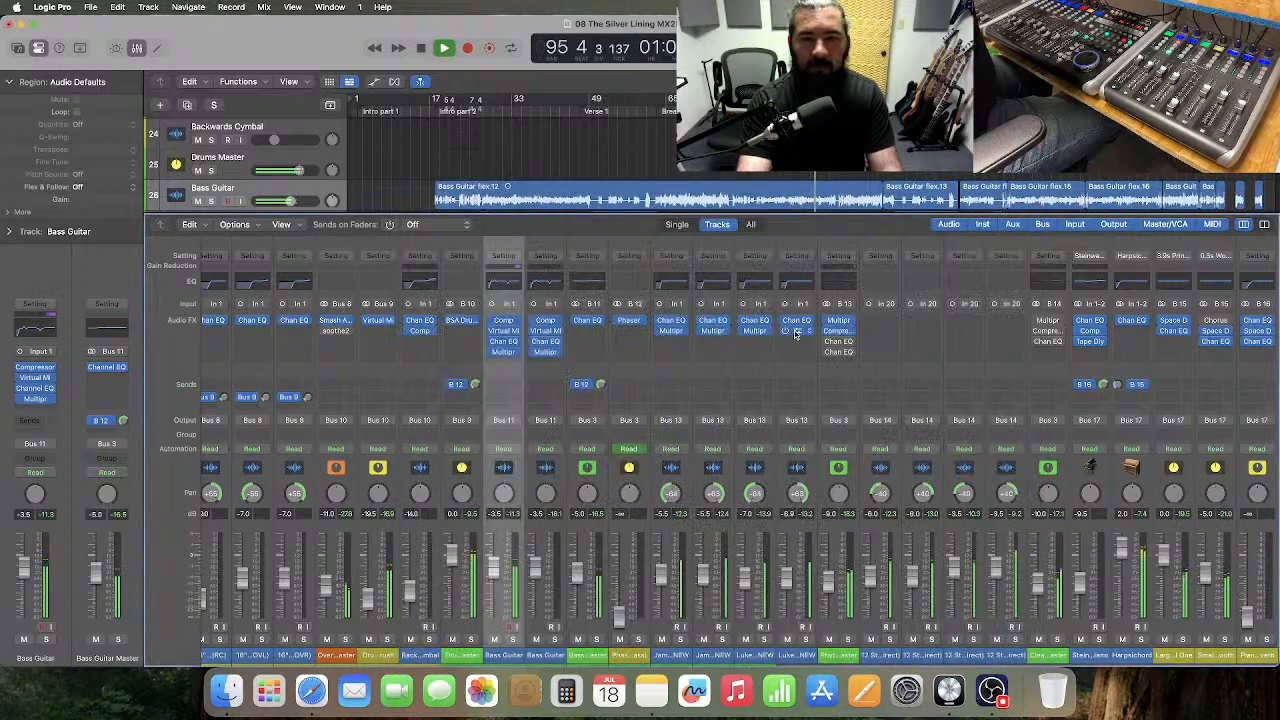
- Activate the first Channel EQ on the Rhythm Guitars Master and set that channel's level to -8.0 dB
{"action": "left_click", "coordinate": [839, 346]}
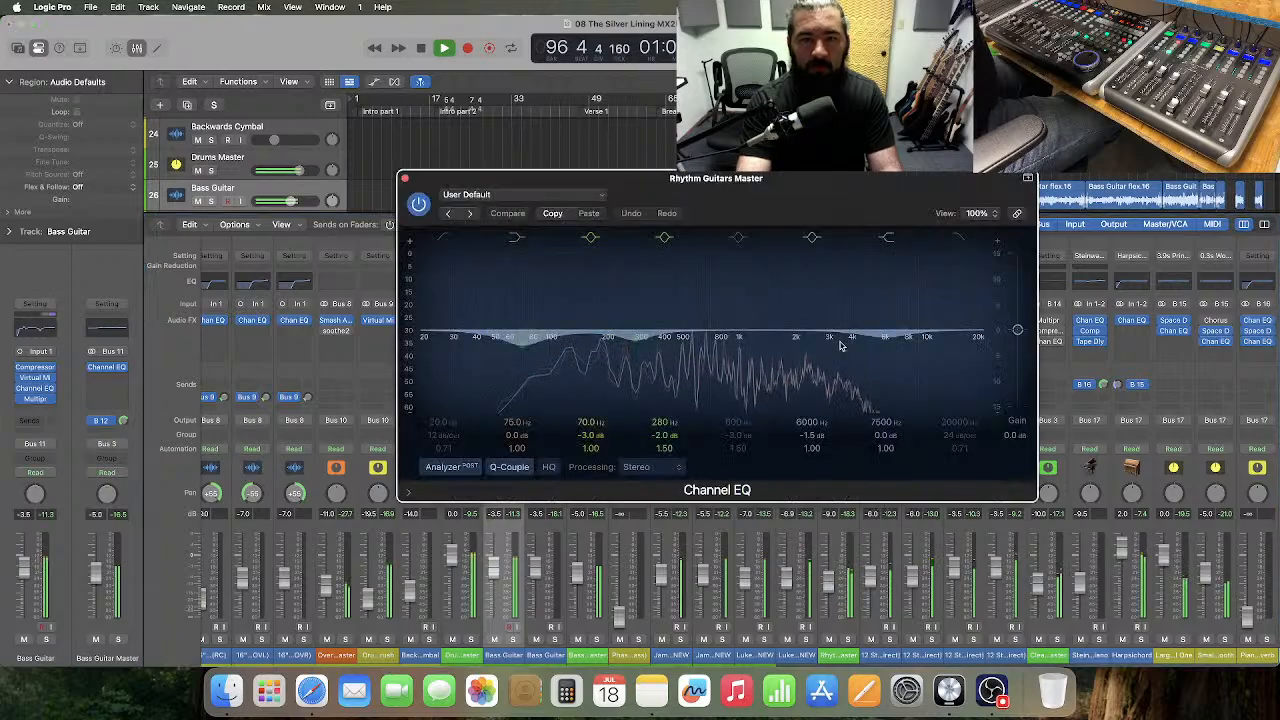
{"action": "left_click_drag", "start_coordinate": [743, 205], "coordinate": [672, 160]}
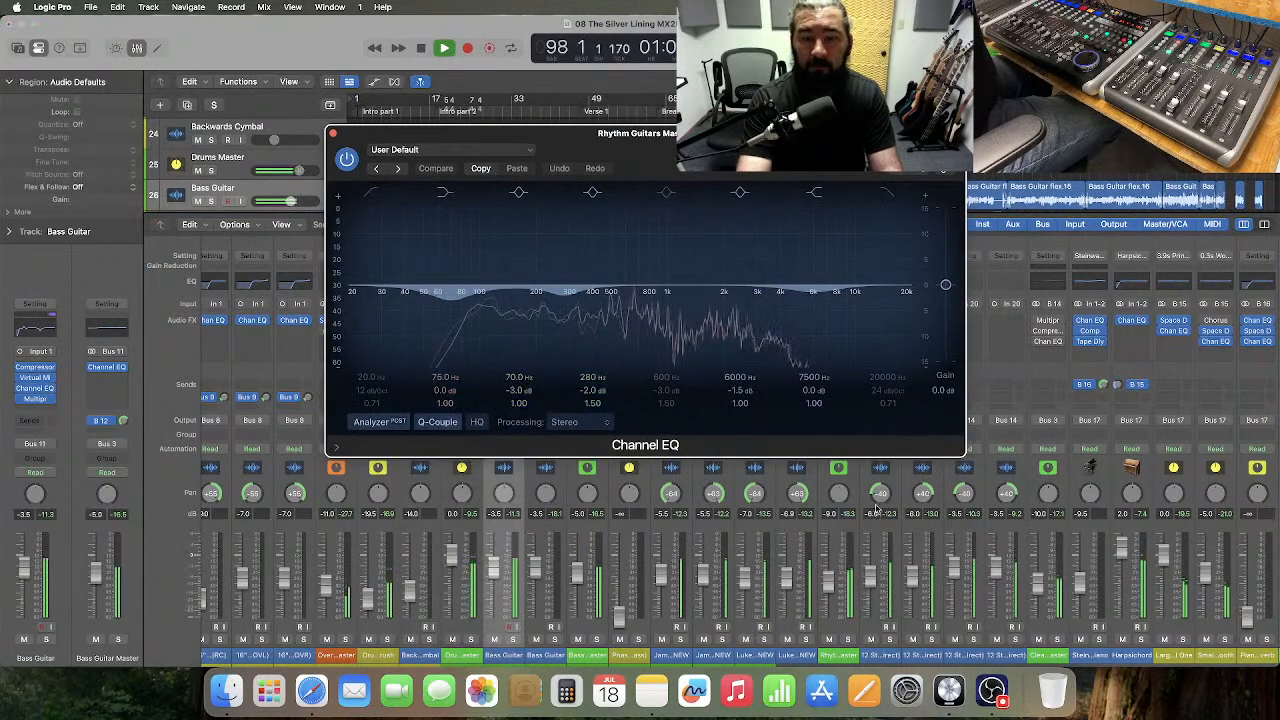
{"action": "left_click", "coordinate": [829, 513]}
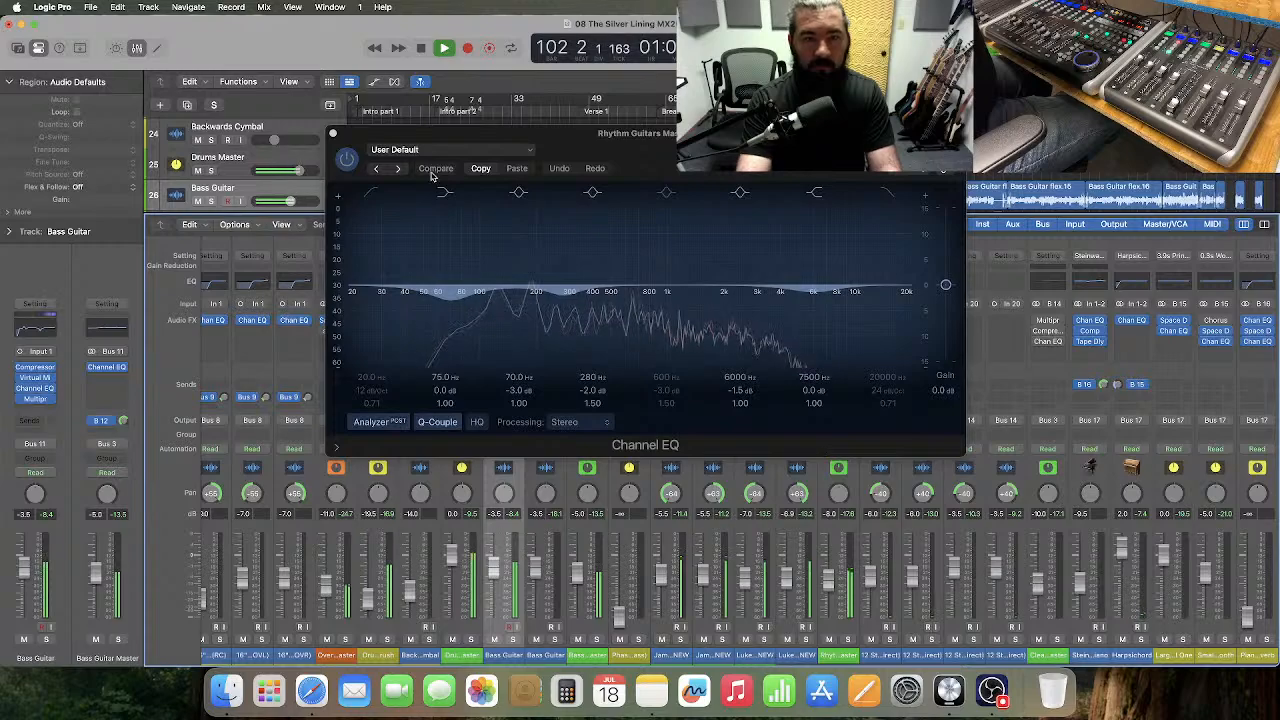
{"action": "left_click", "coordinate": [333, 135]}
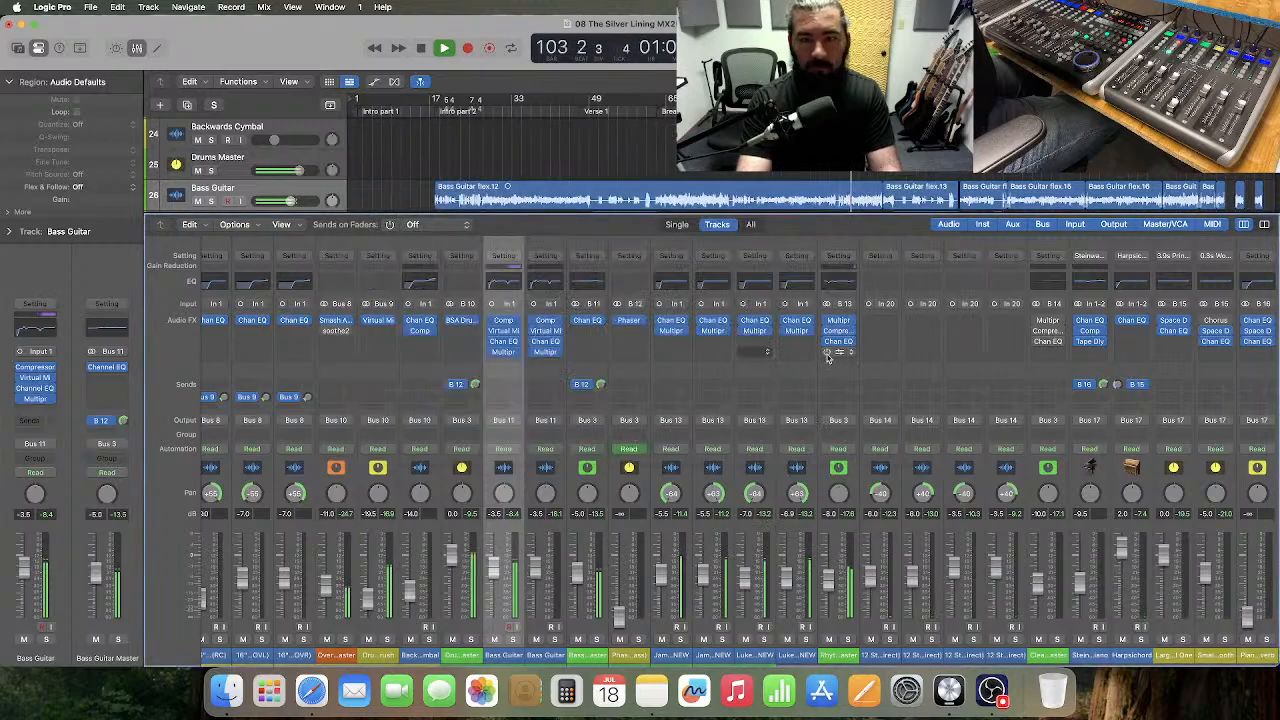
- Activate the second Channel EQ on the Rhythm Guitars Master and bring up its settings during playback
{"action": "left_click", "coordinate": [838, 352]}
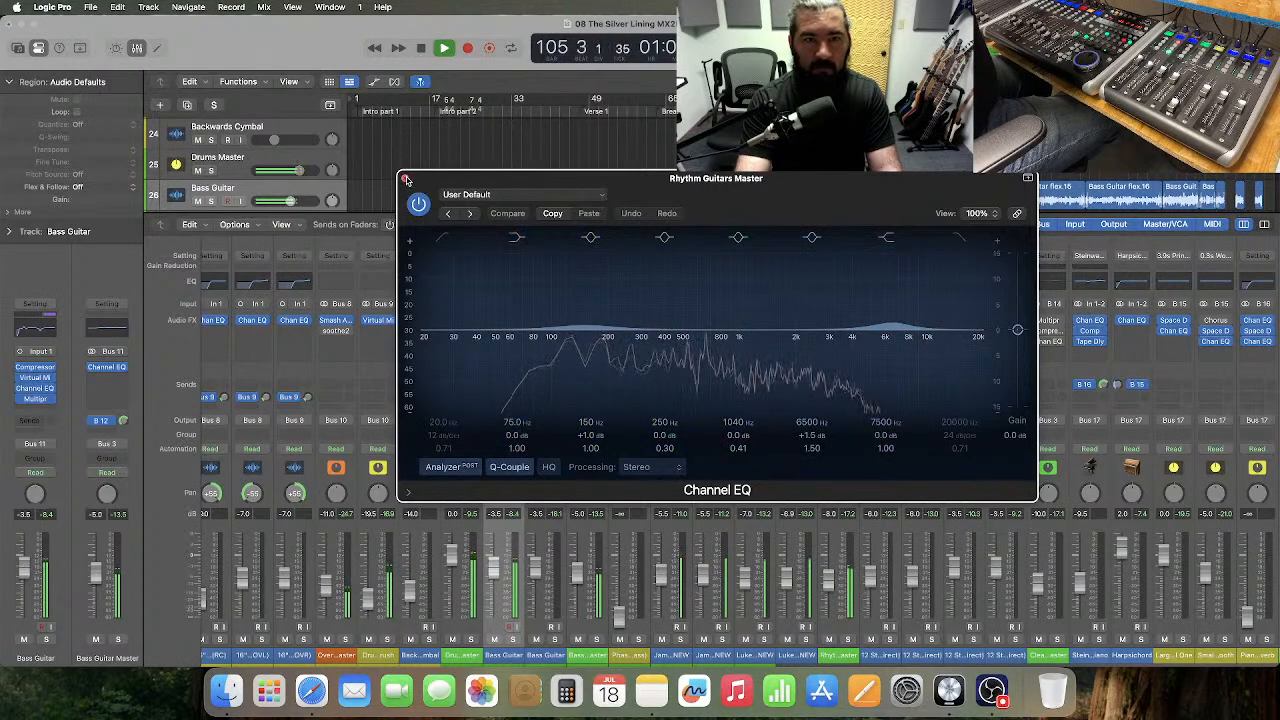
{"action": "key", "text": "super+w"}
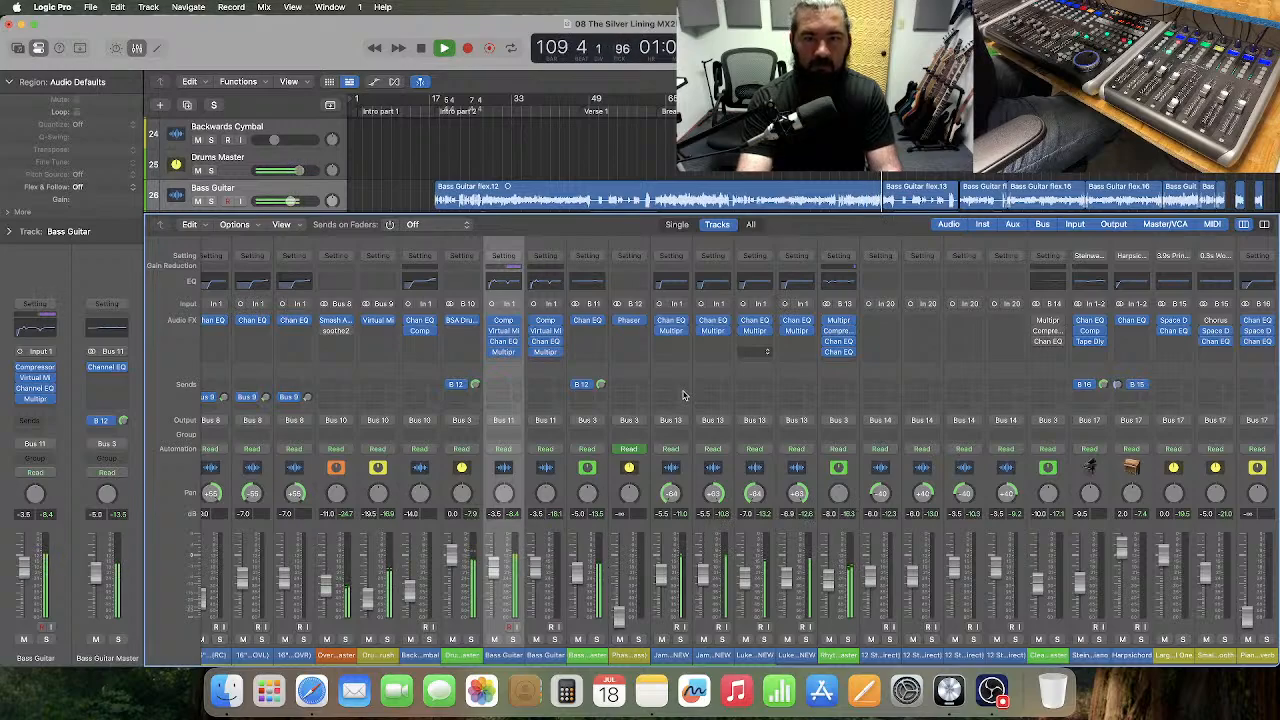
{"action": "left_click", "coordinate": [840, 352]}
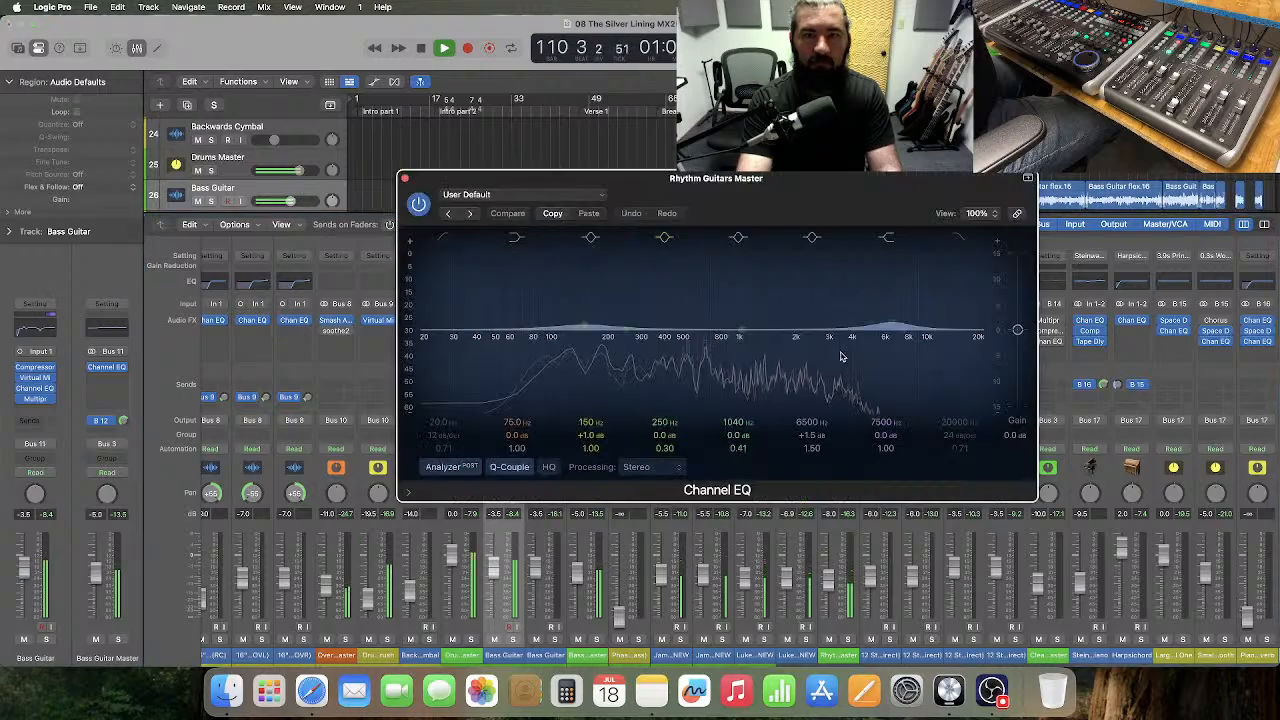
- Audition the Rhythm Guitars Master with the 6500 Hz EQ band off and on, and set that band's gain to +0.5 dB
{"action": "left_click", "coordinate": [812, 238]}
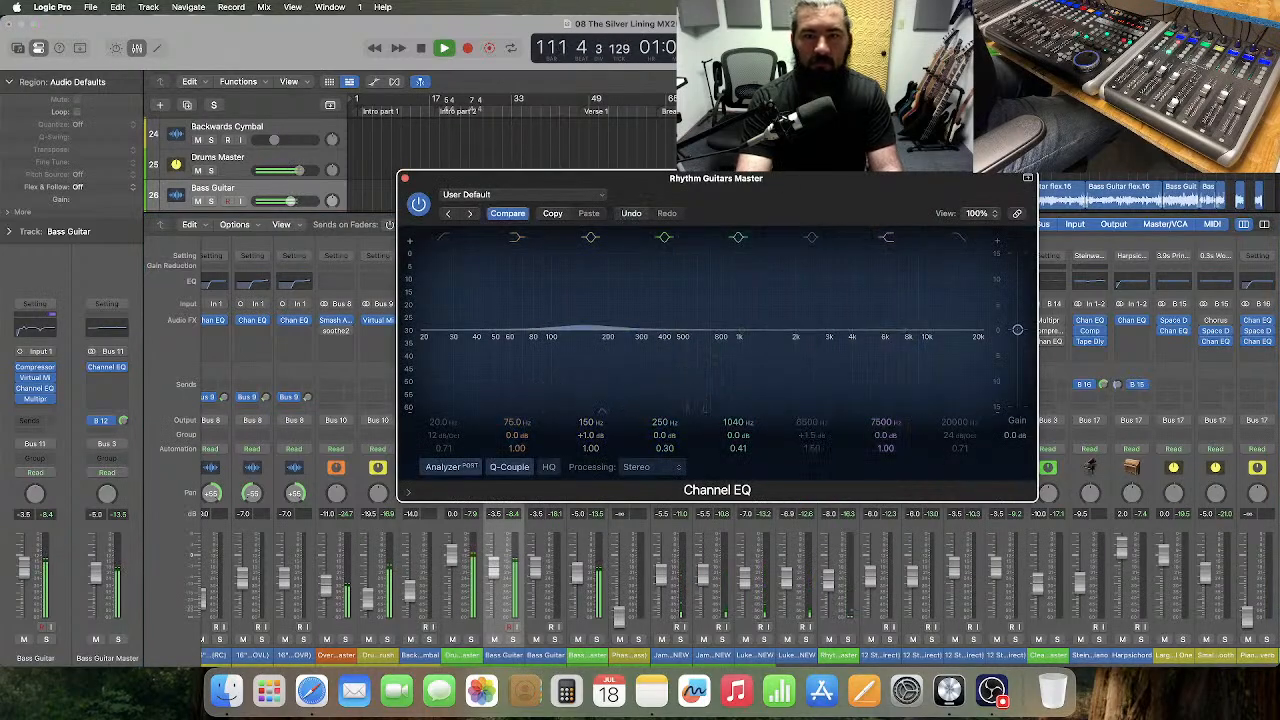
{"action": "left_click", "coordinate": [706, 98]}
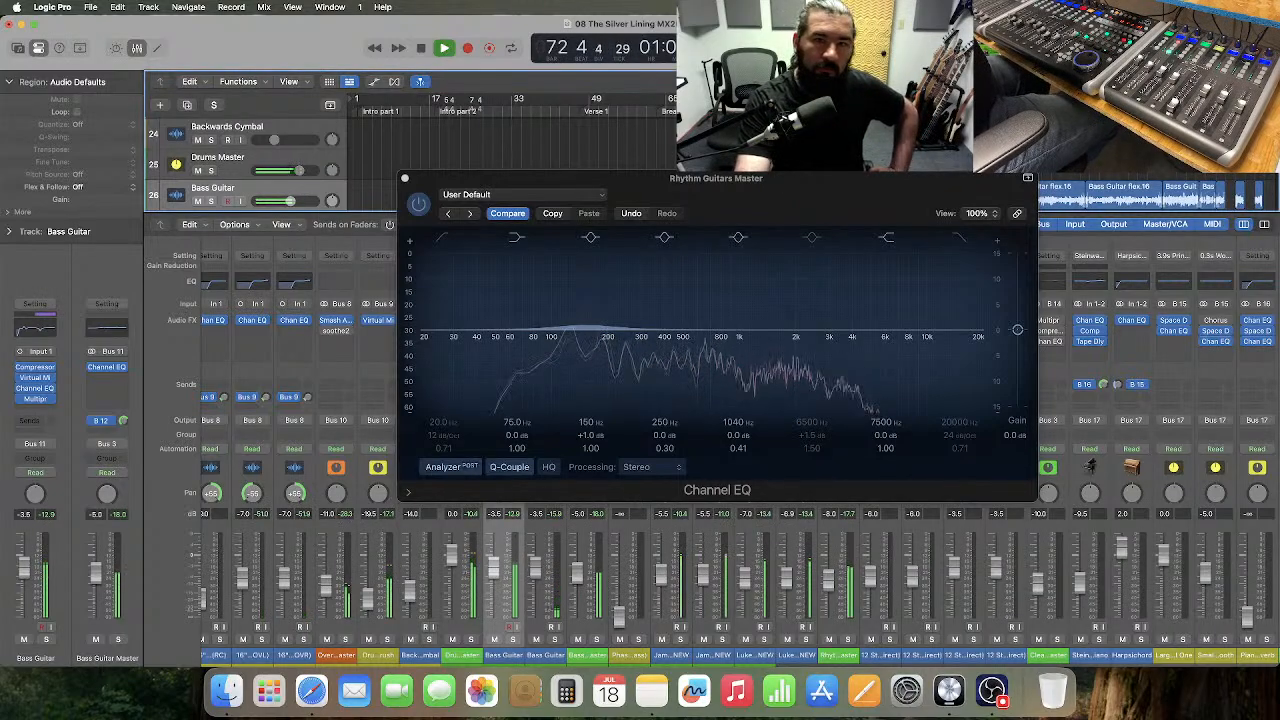
{"action": "left_click", "coordinate": [812, 239]}
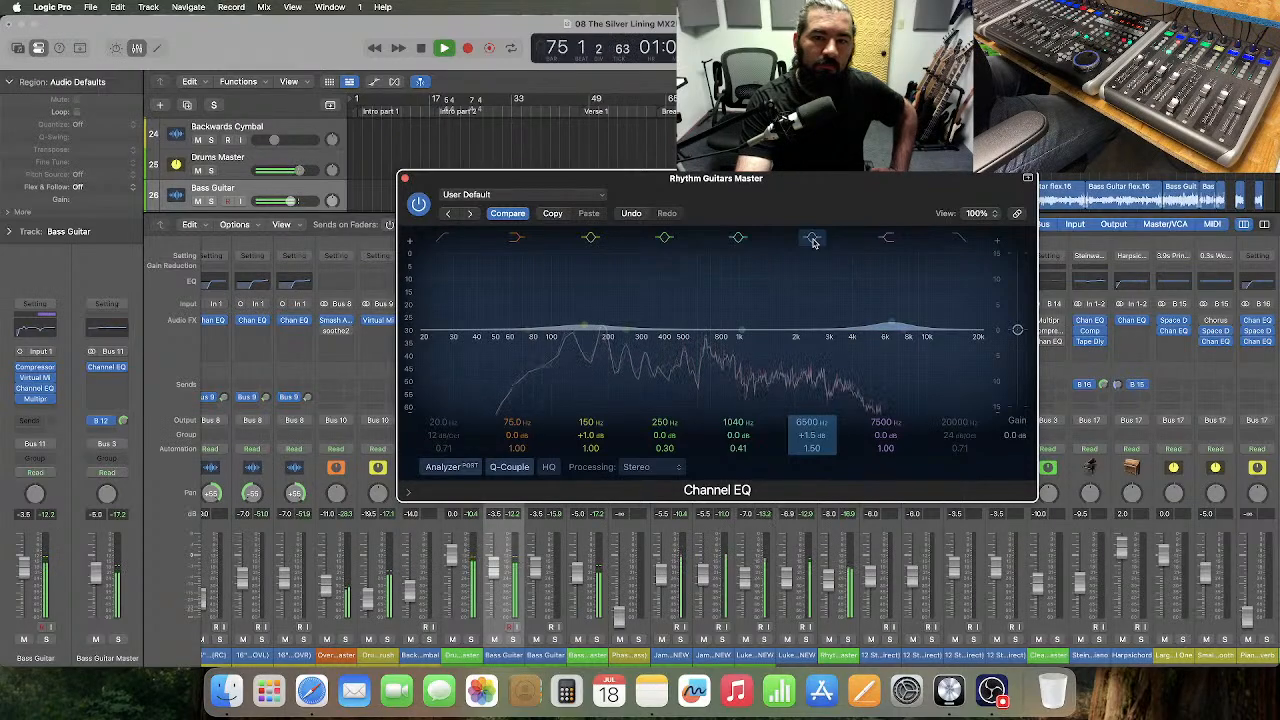
{"action": "left_click_drag", "start_coordinate": [812, 435], "coordinate": [812, 450]}
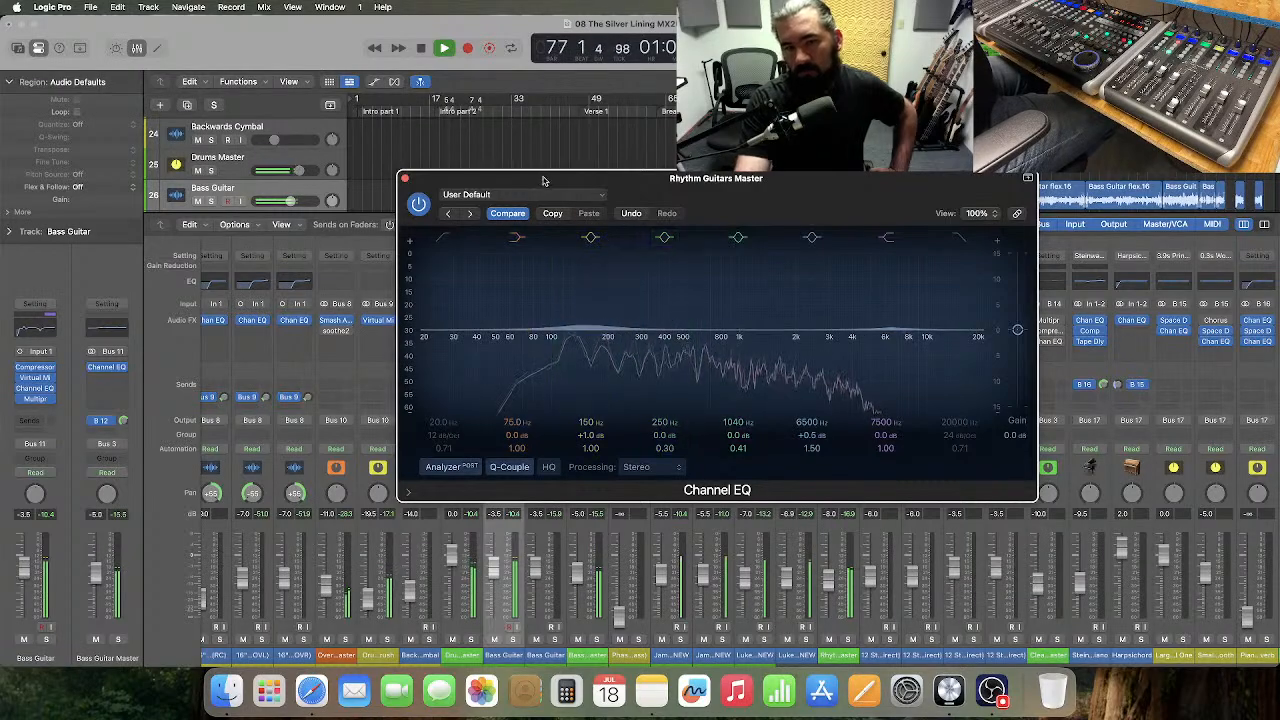
{"action": "left_click", "coordinate": [405, 179]}
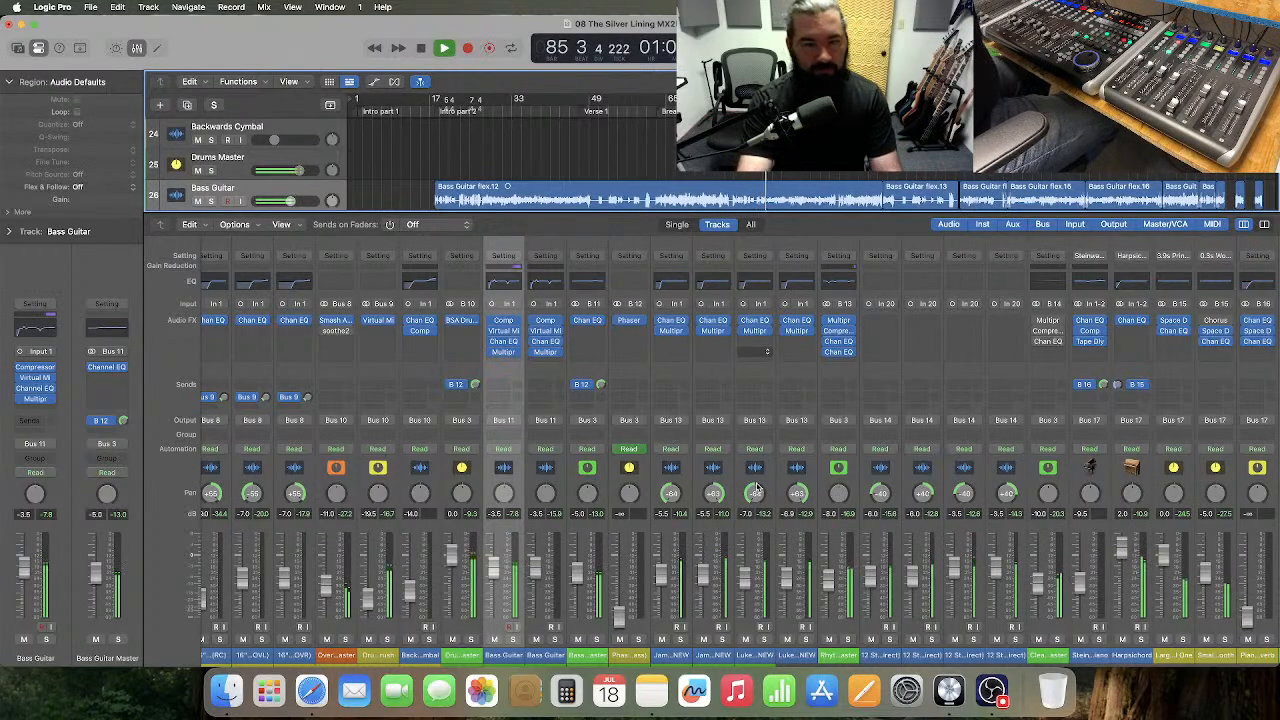
- Solo the Clean Guitars Master and start playback just before the first 12 String 1 left region
{"action": "scroll", "coordinate": [757, 488], "scroll_direction": "right", "scroll_amount": 3}
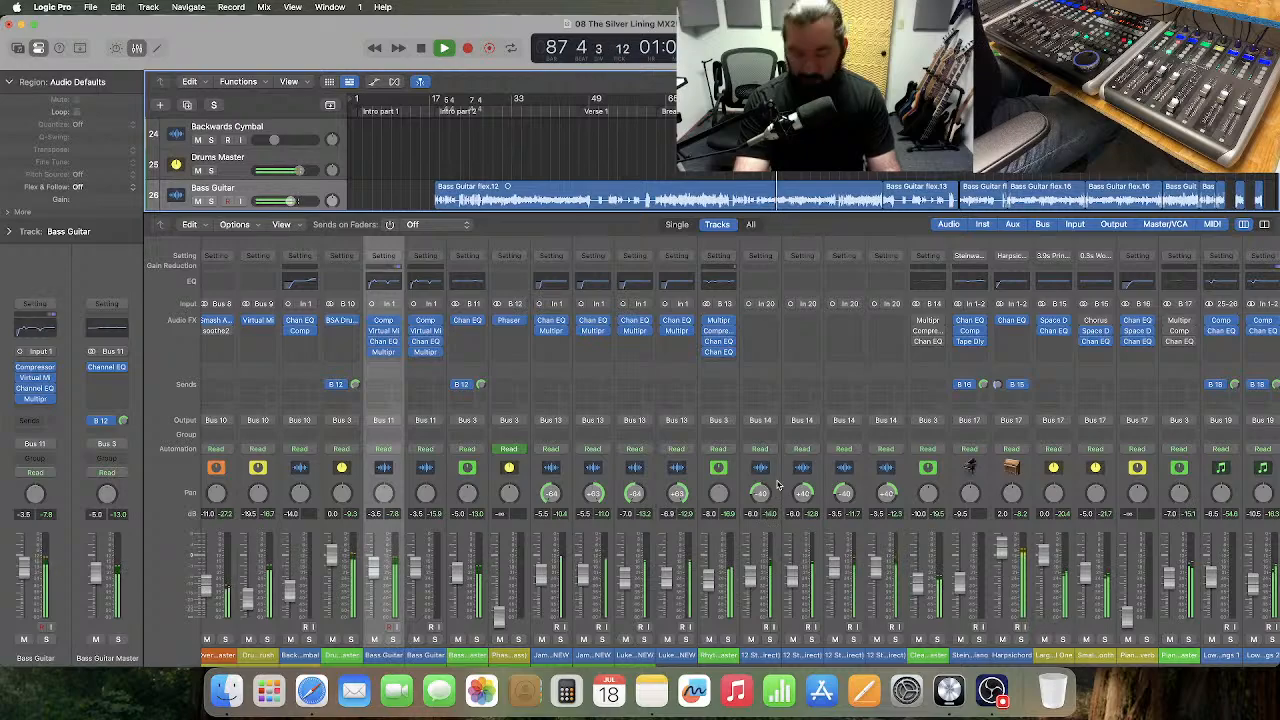
{"action": "key", "text": "space"}
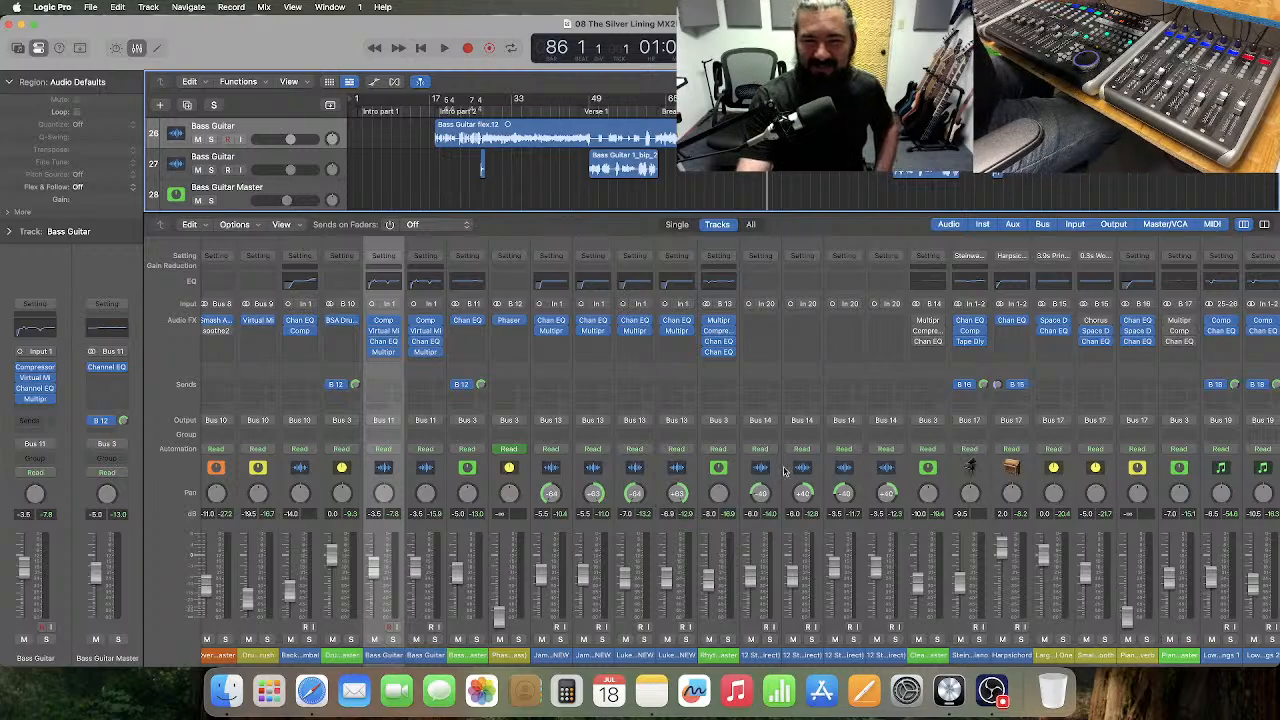
{"action": "left_click", "coordinate": [777, 482]}
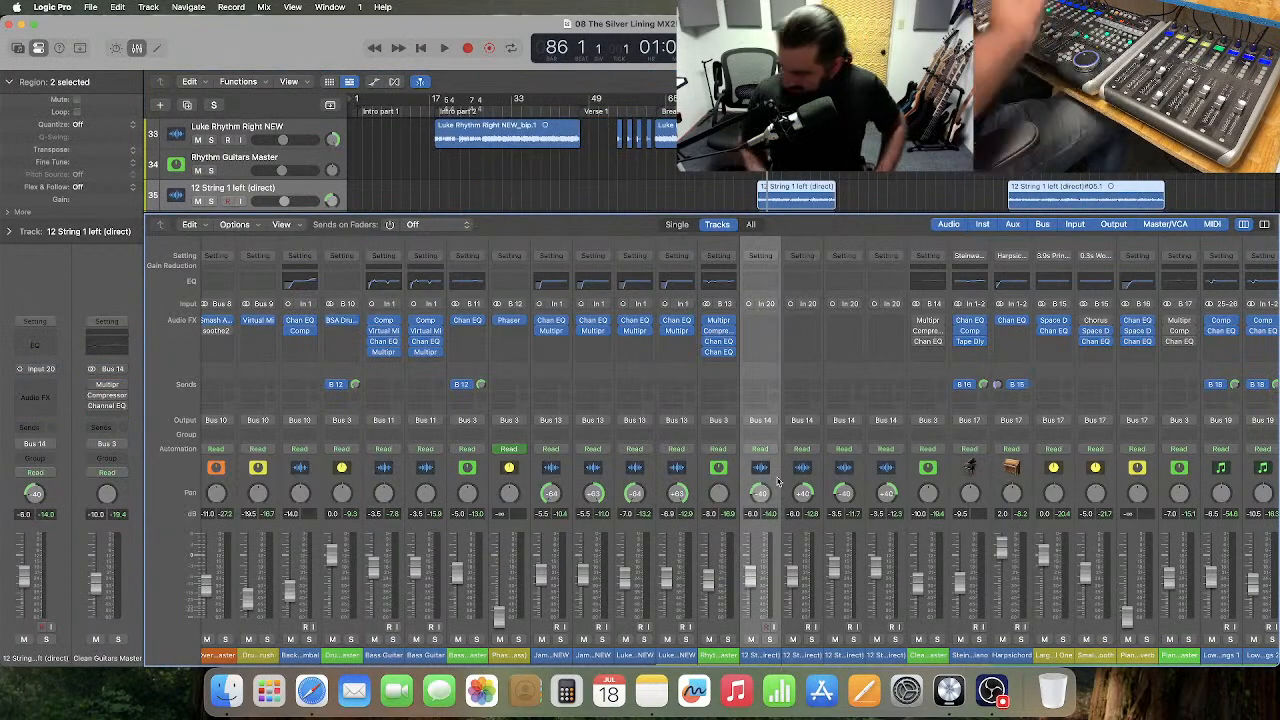
{"action": "key", "text": "s"}
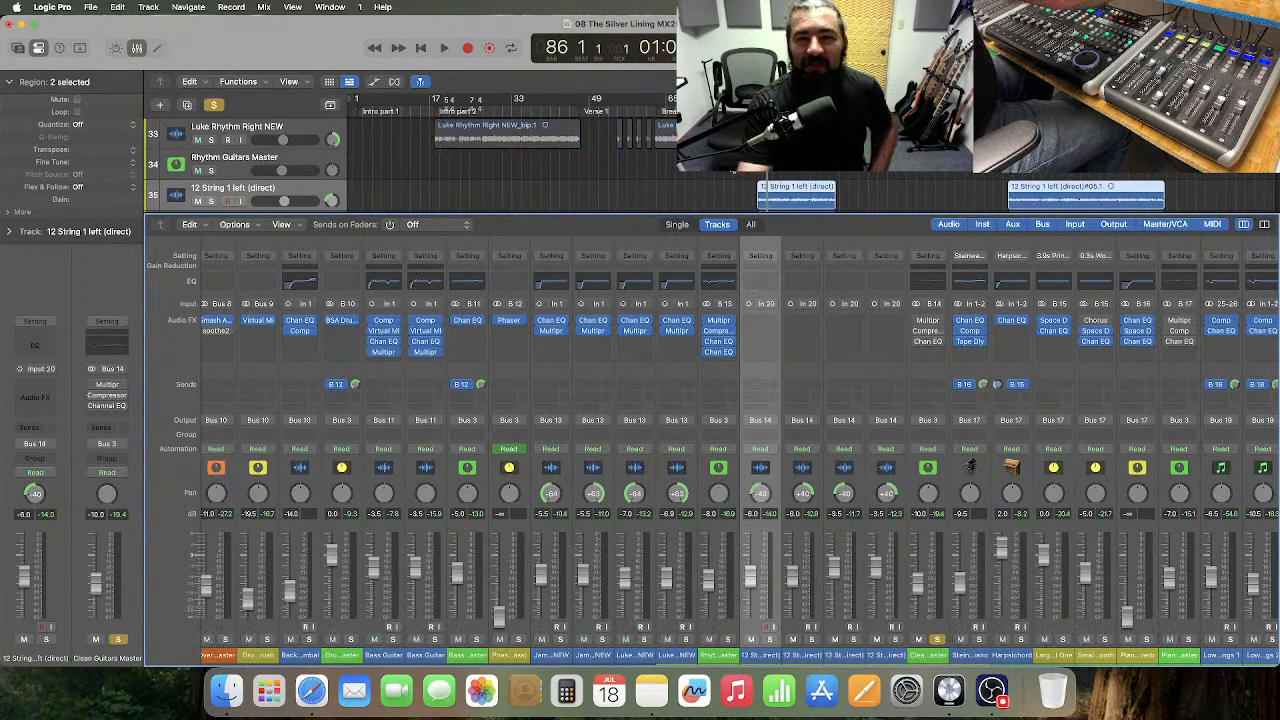
{"action": "scroll", "coordinate": [245, 160], "scroll_direction": "down", "scroll_amount": 3}
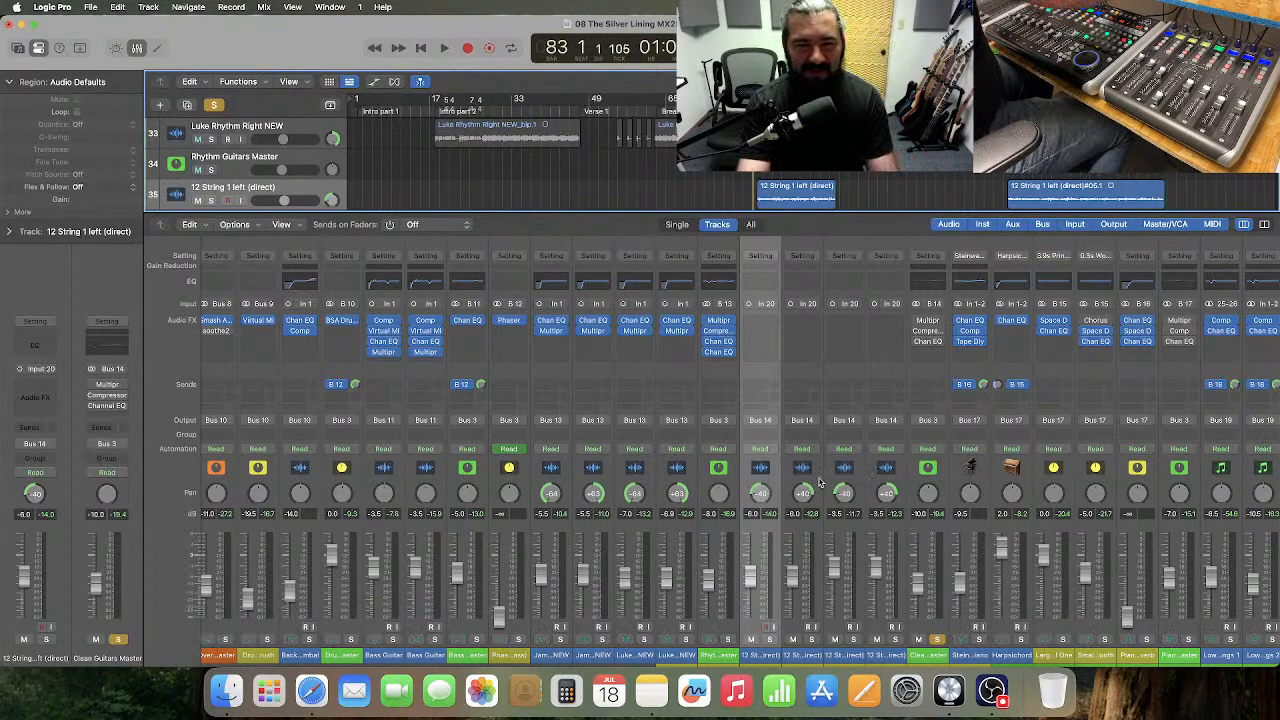
{"action": "key", "text": "space"}
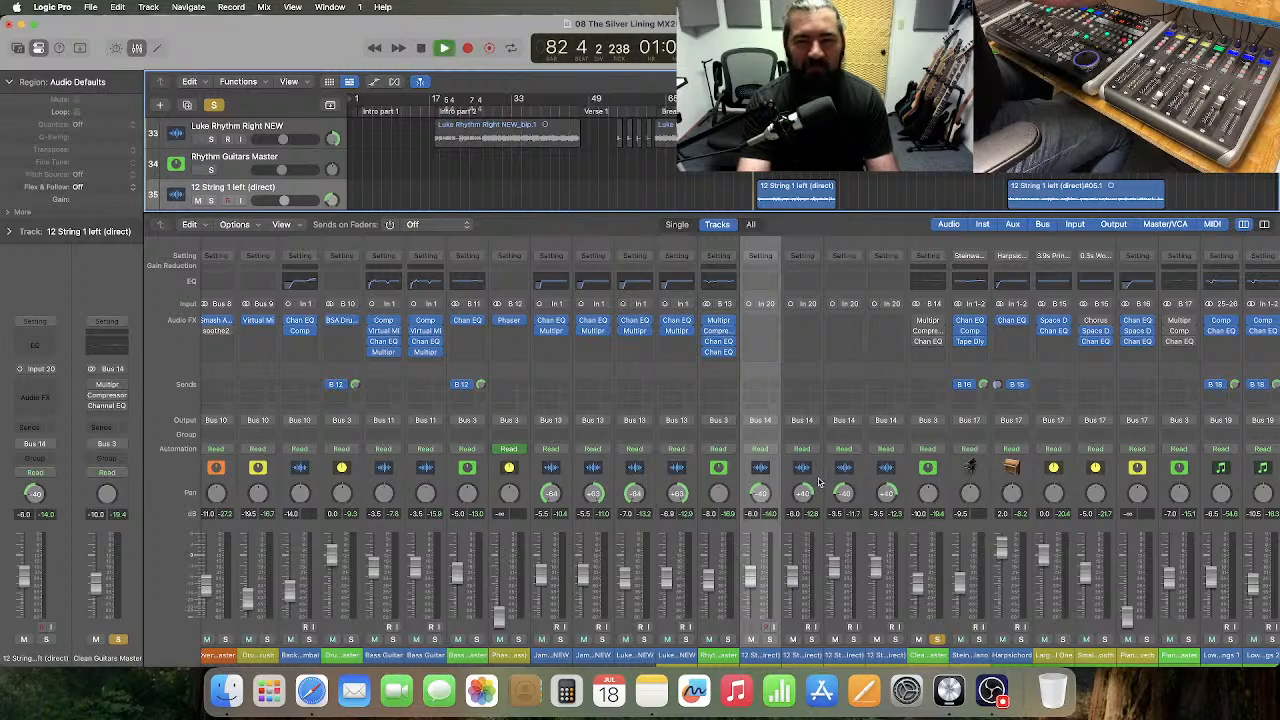
- Add a Channel EQ with an 83 Hz, 18 dB/Oct low cut to 12 String 1 left and copy it to the adjacent 12-string channel
{"action": "double_click", "coordinate": [769, 286]}
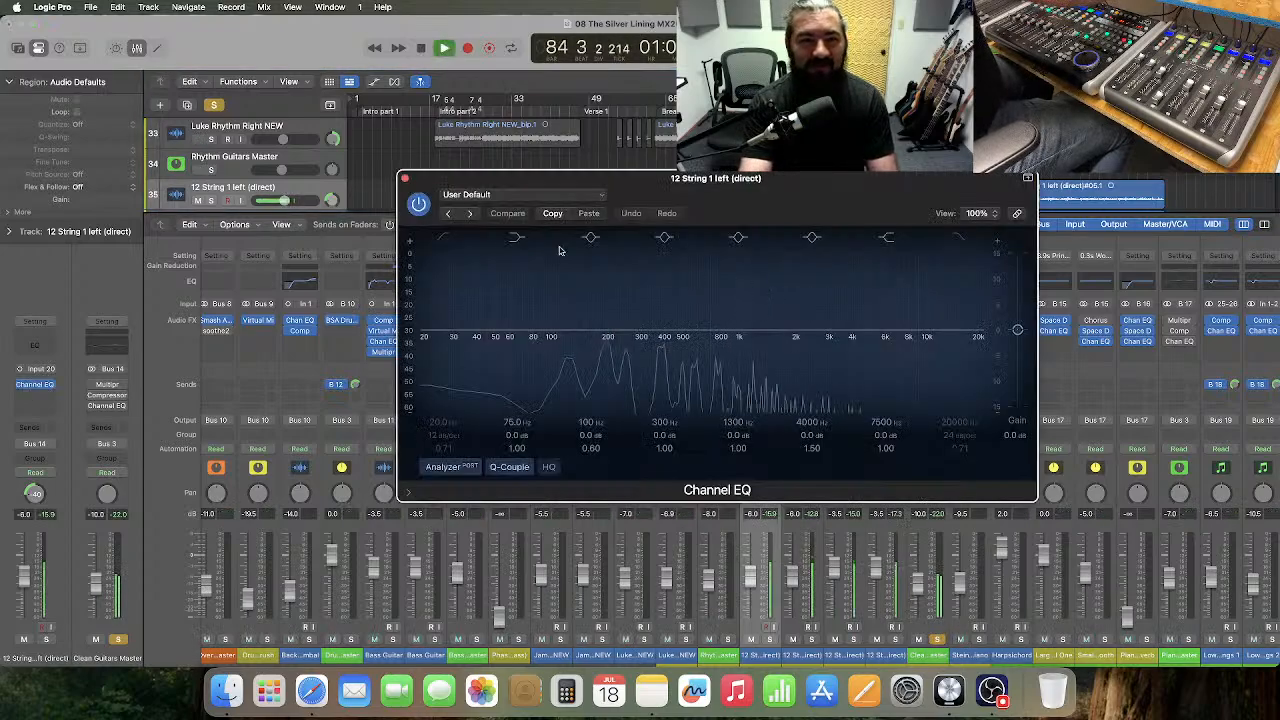
{"action": "left_click", "coordinate": [438, 238]}
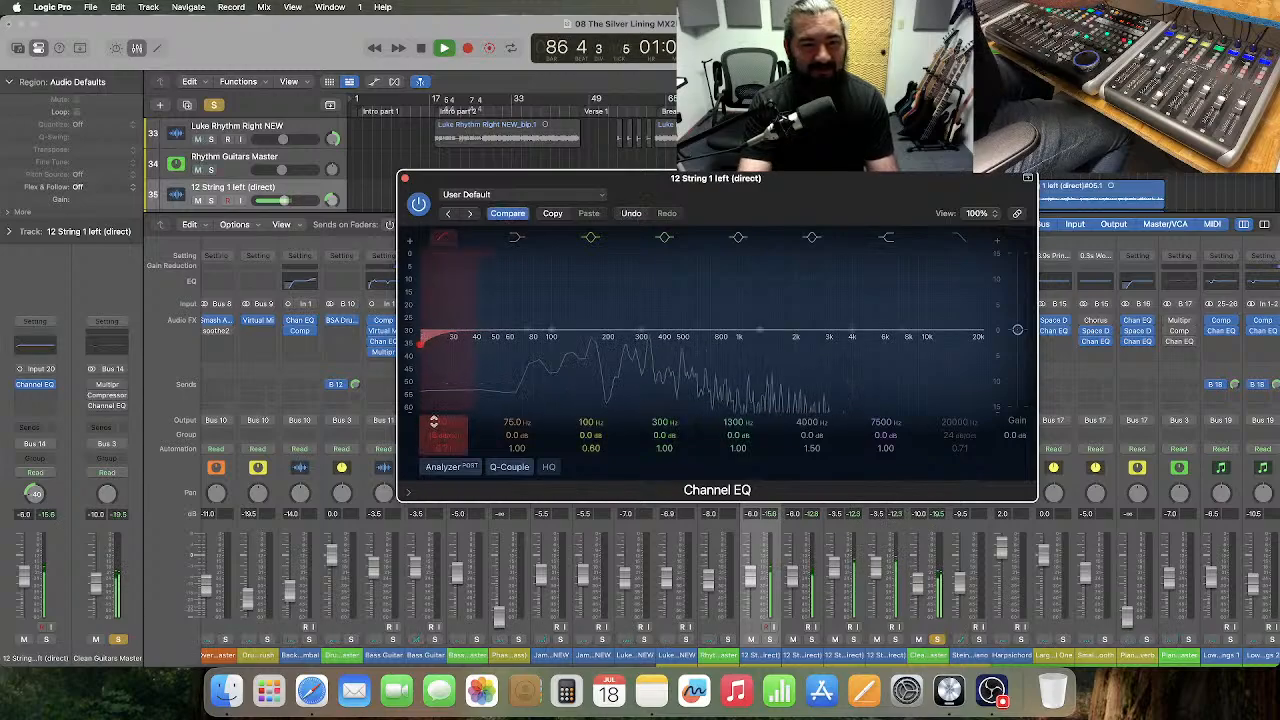
{"action": "left_click_drag", "start_coordinate": [452, 388], "coordinate": [550, 386]}
{"action": "left_click_drag", "start_coordinate": [518, 342], "coordinate": [536, 342]}
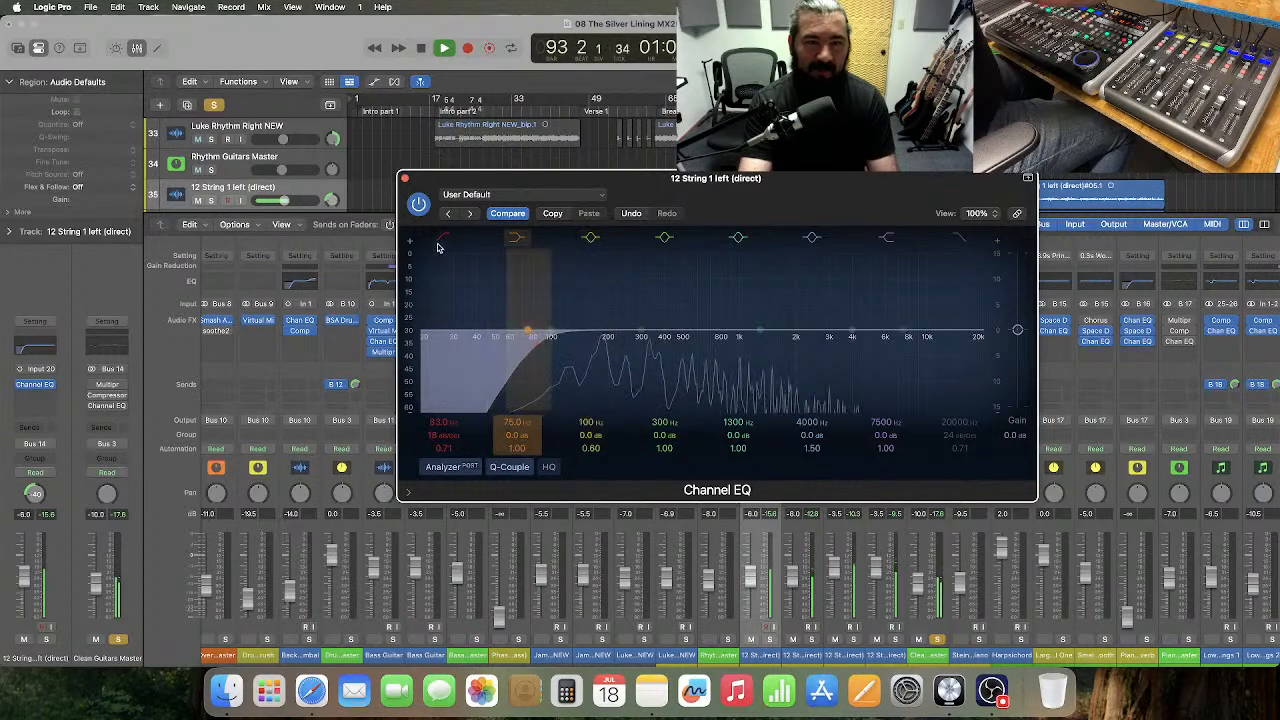
{"action": "key", "text": "super+w"}
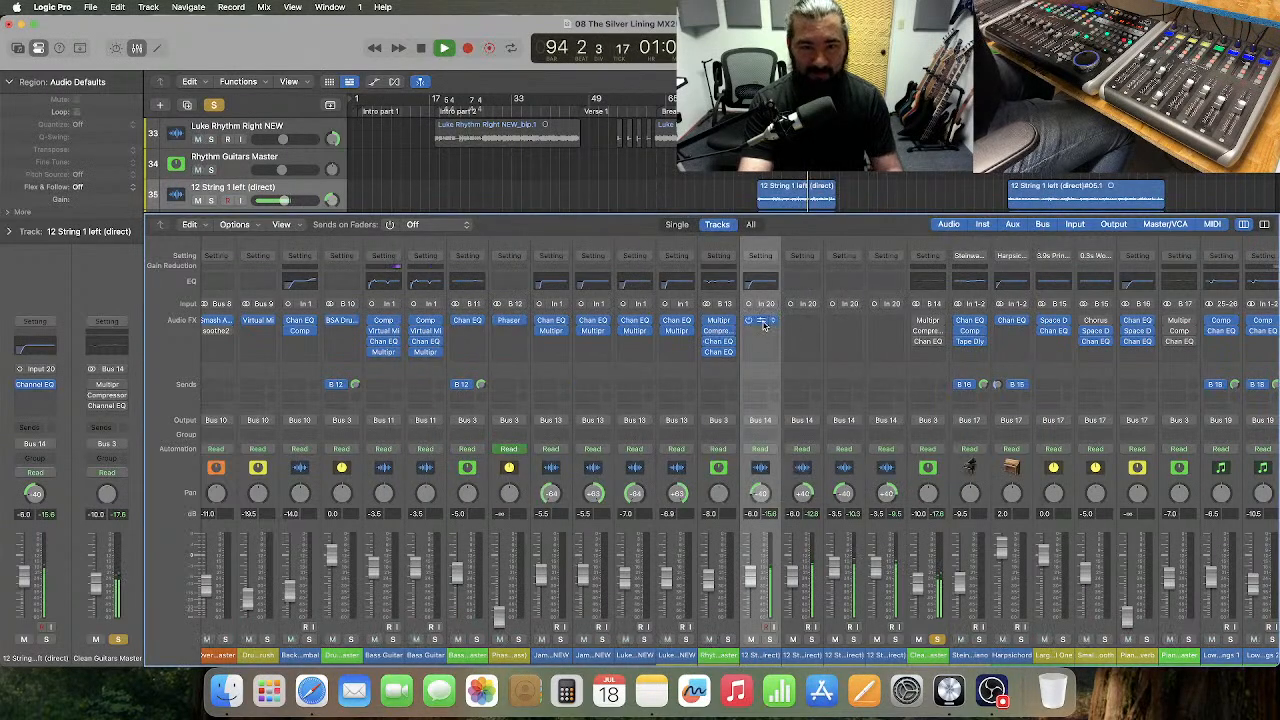
{"action": "mouse_move", "coordinate": [782, 323]}
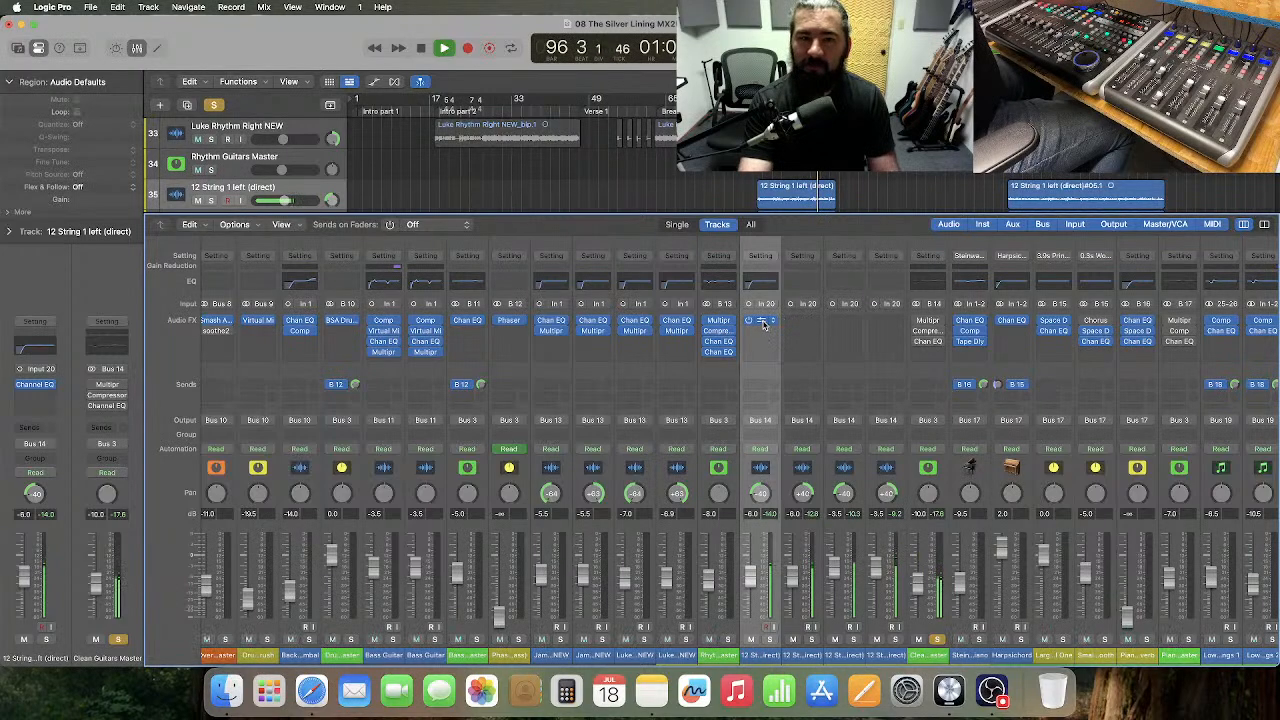
{"action": "left_click_drag", "start_coordinate": [810, 330], "coordinate": [808, 323]}
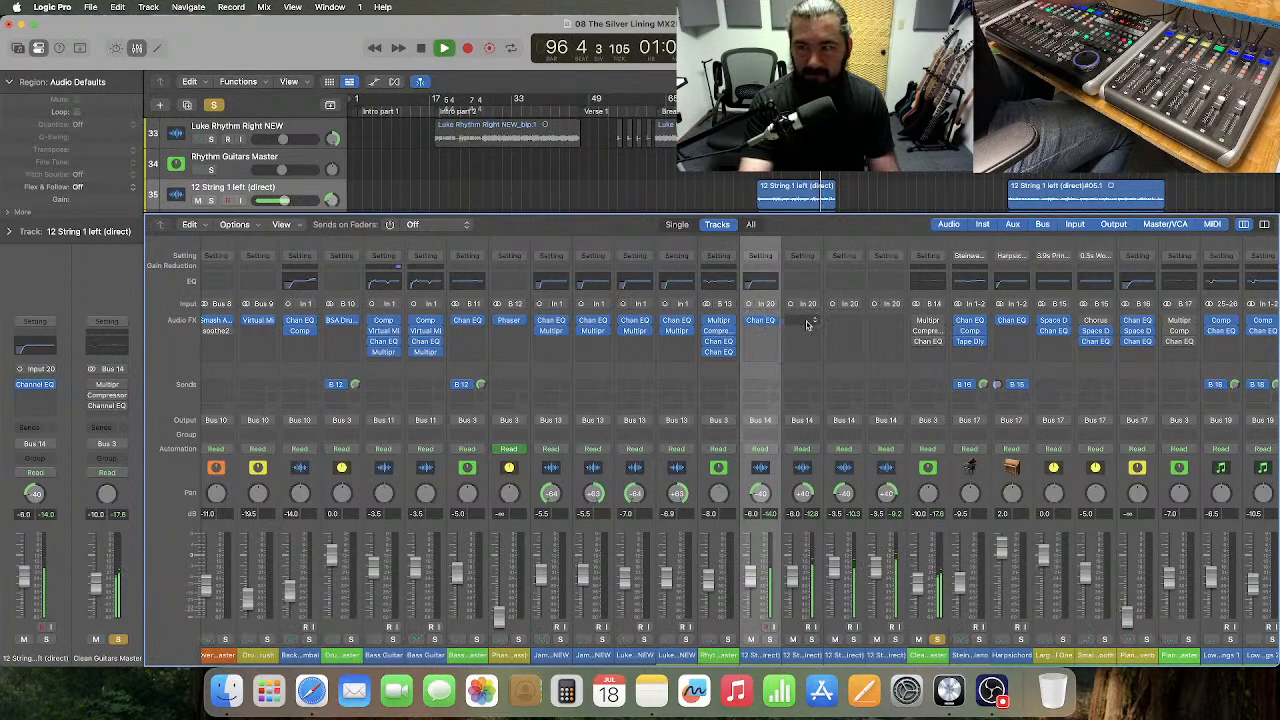
- Add a Channel EQ with a 131 Hz, 18 dB/Oct low cut to 12 String 2 left and copy it to the last 12-string channel
{"action": "left_click", "coordinate": [850, 287]}
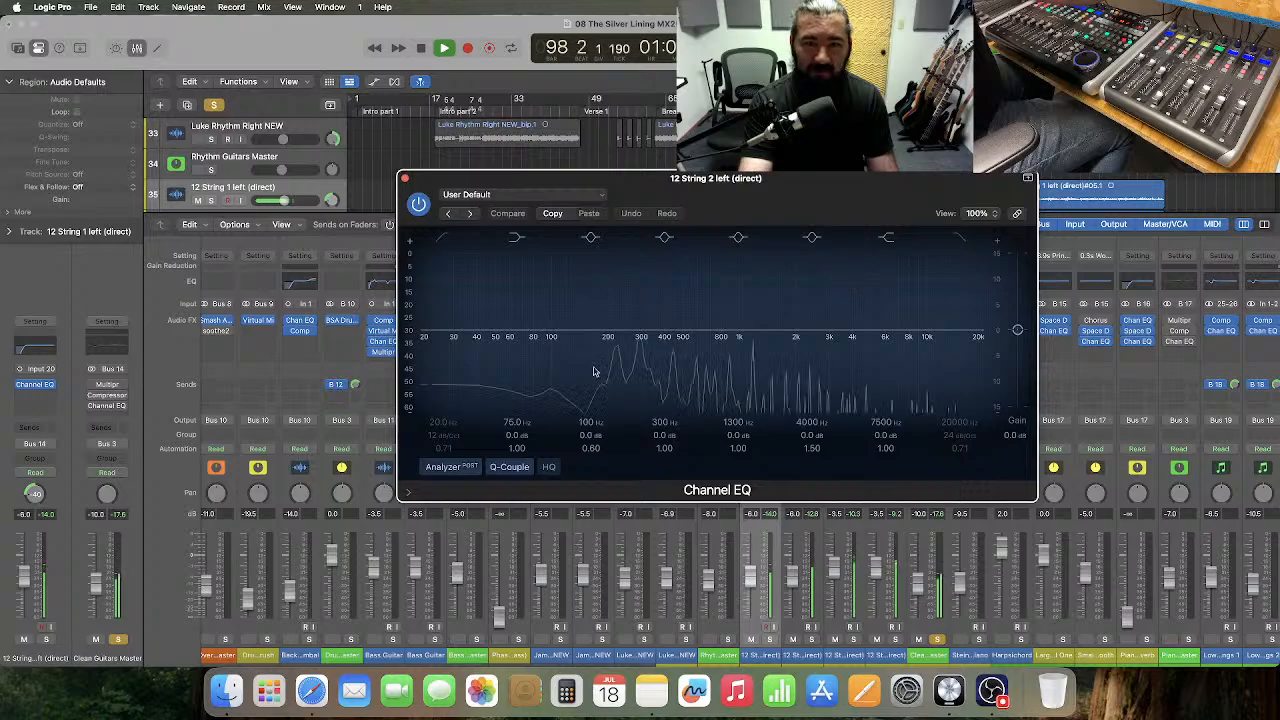
{"action": "left_click", "coordinate": [441, 422]}
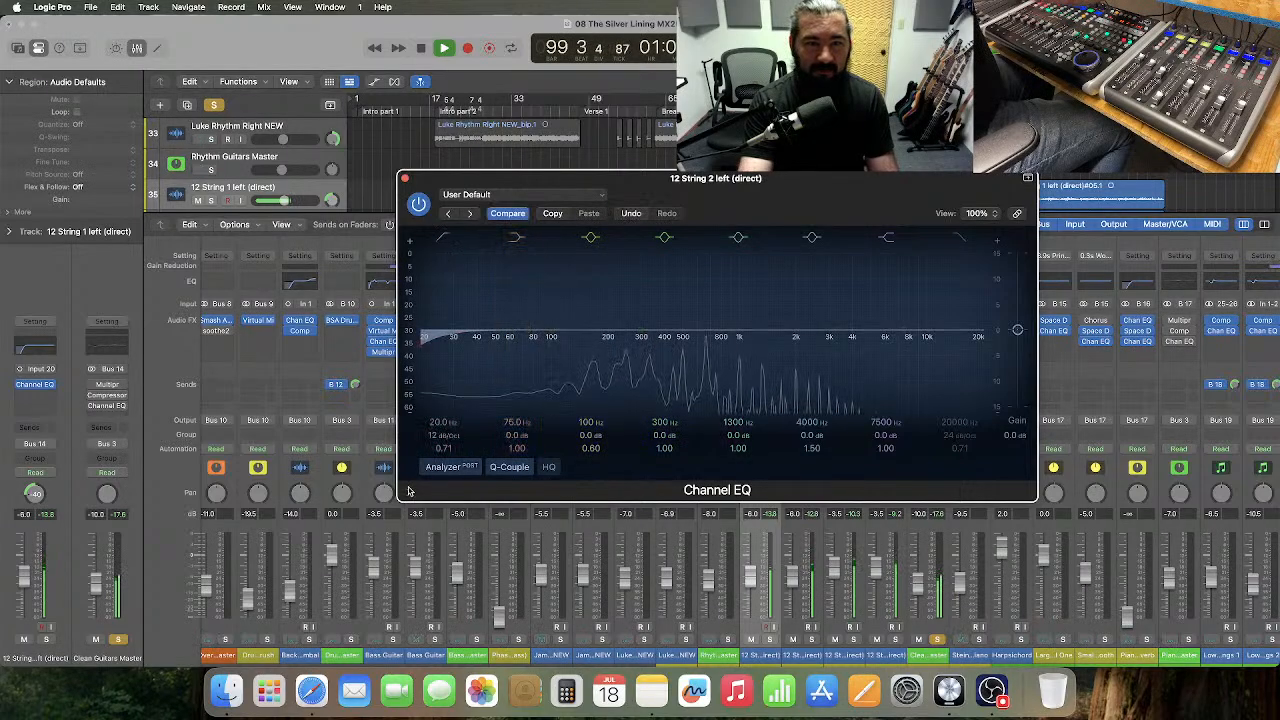
{"action": "left_click_drag", "start_coordinate": [441, 422], "coordinate": [441, 472]}
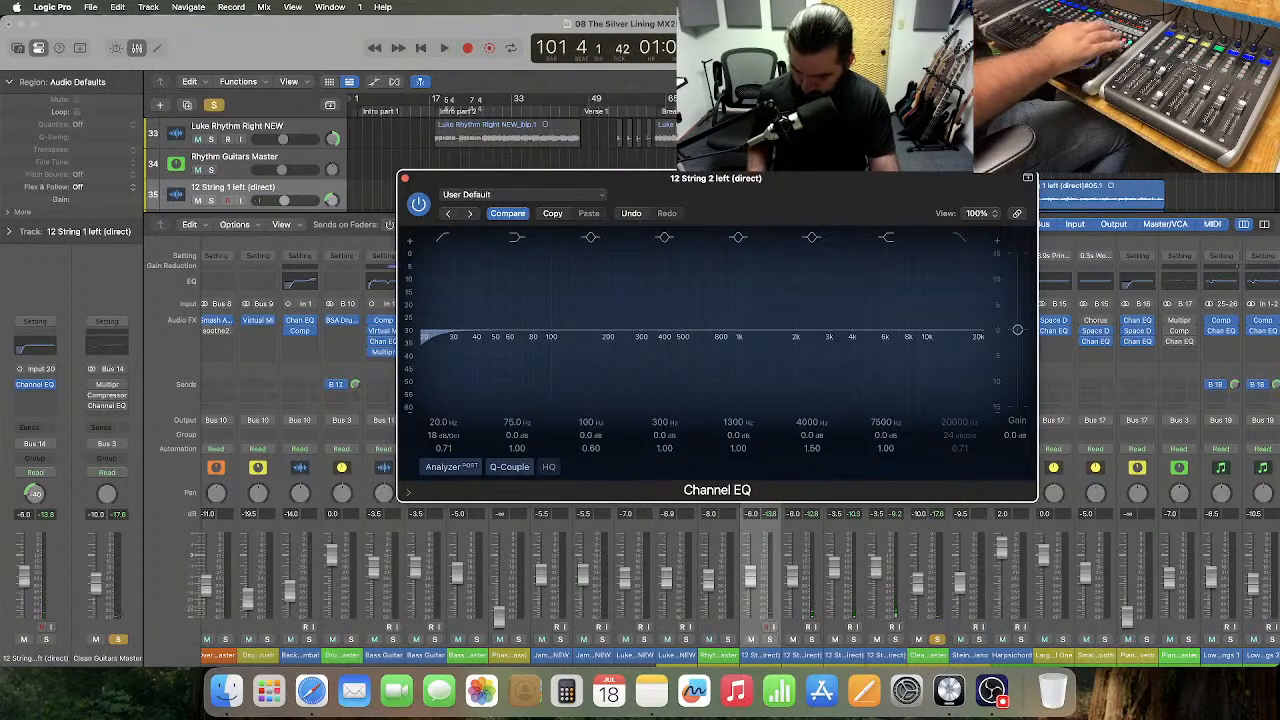
{"action": "key", "text": "space"}
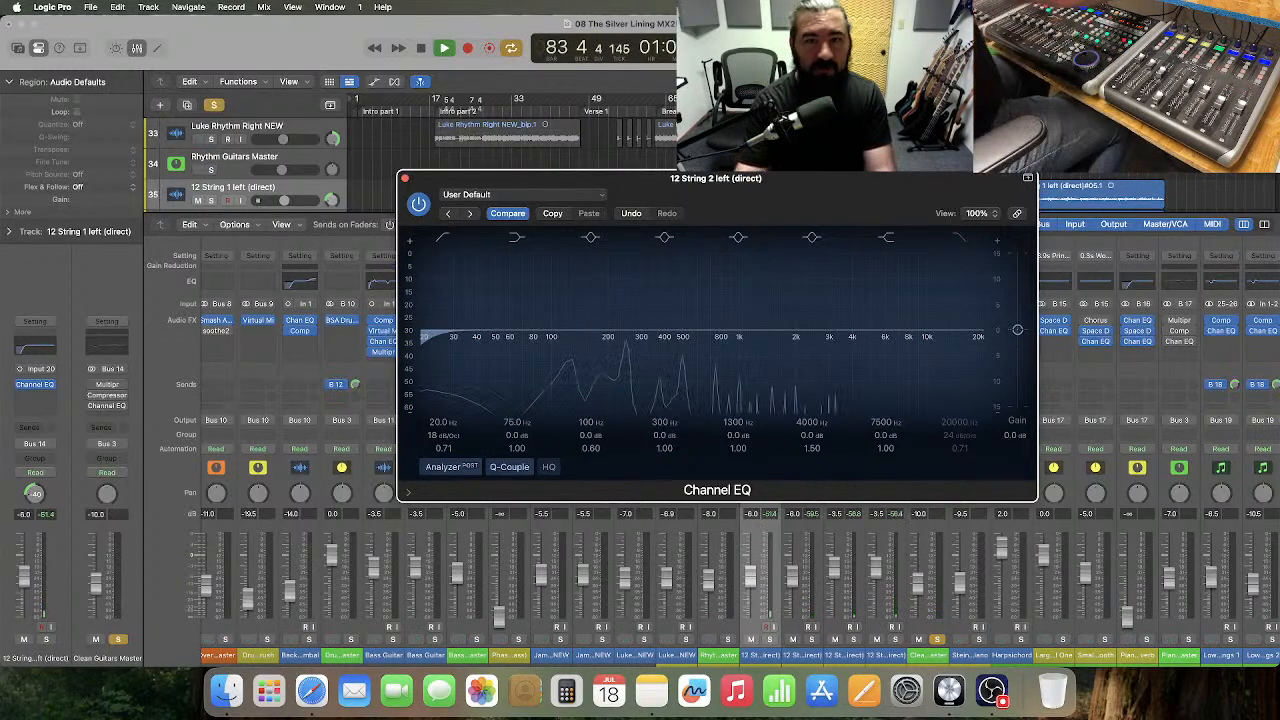
{"action": "left_click_drag", "start_coordinate": [441, 422], "coordinate": [441, 354]}
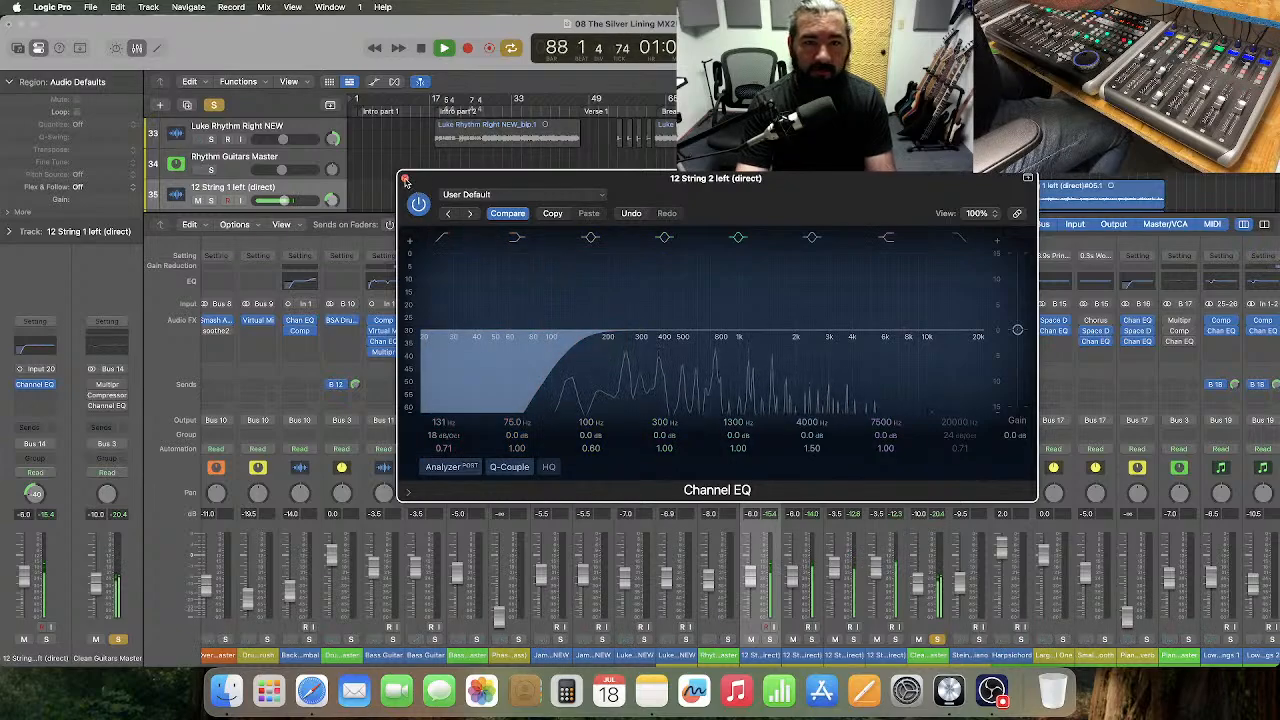
{"action": "key", "text": "v"}
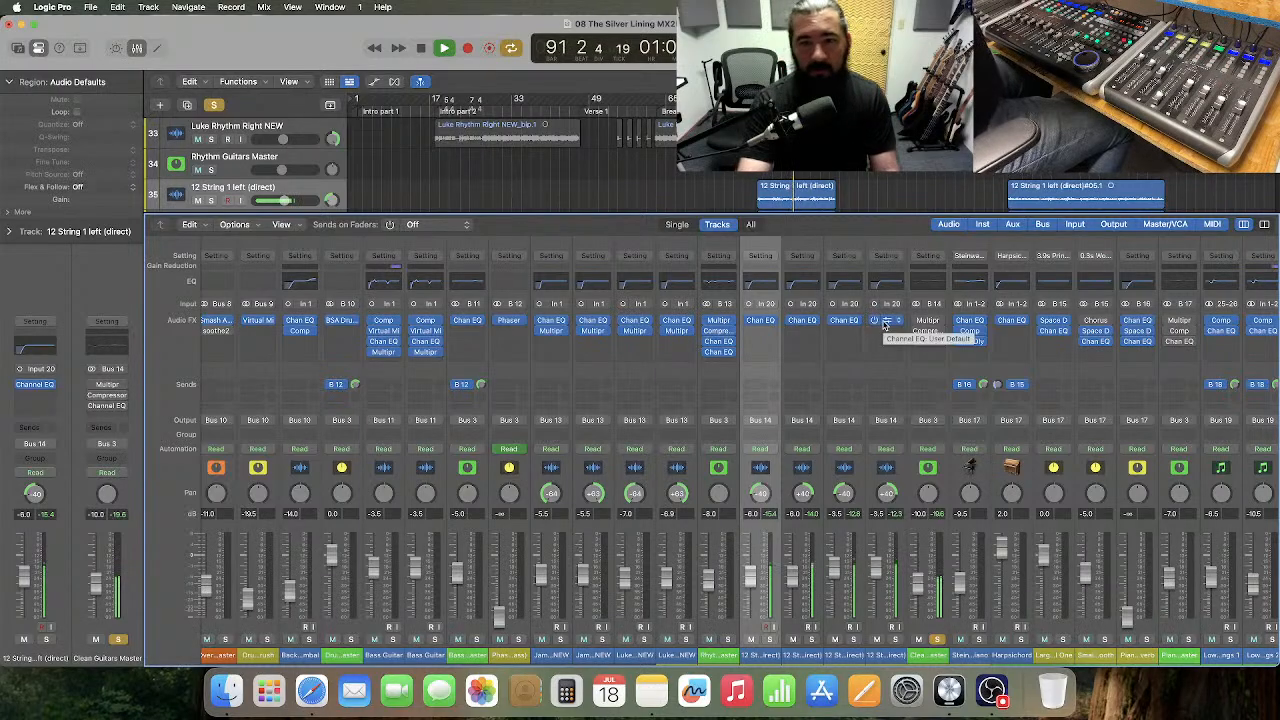
- Insert a mono Compressor on 12 String 1 left and set its knee to 0.5, attack to 9.5 ms and release to auto
{"action": "left_click", "coordinate": [762, 336]}
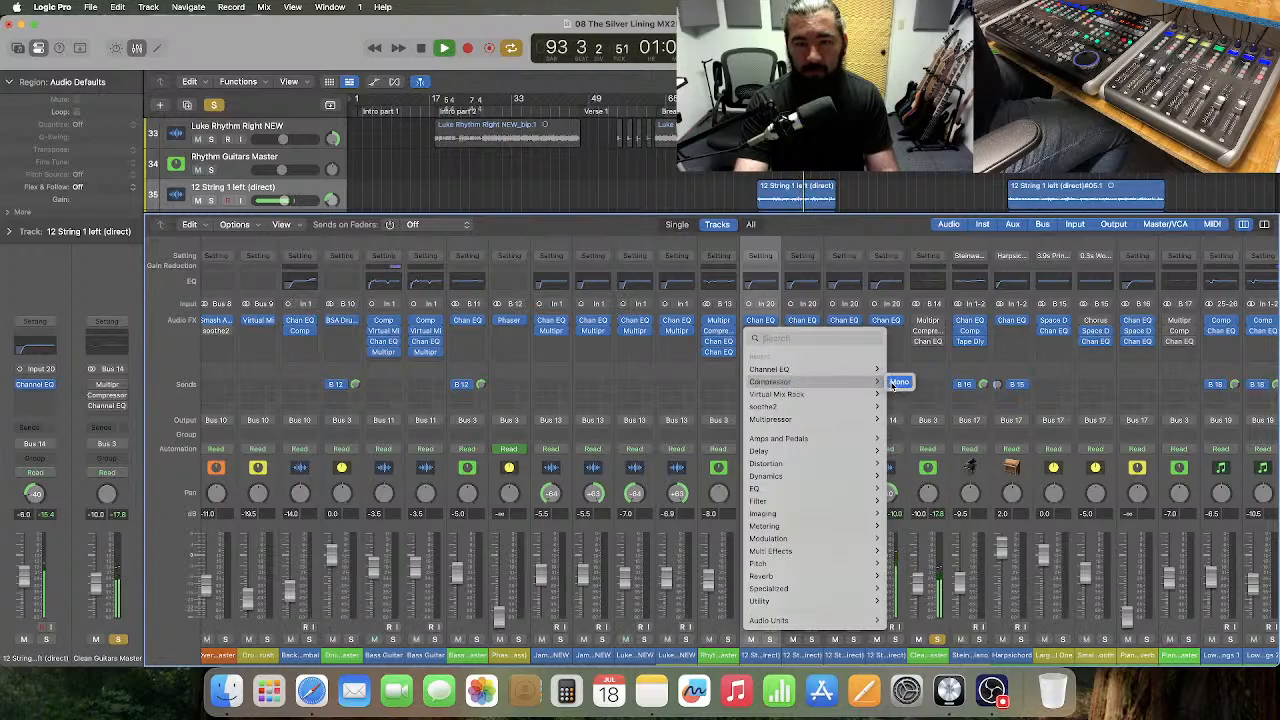
{"action": "left_click", "coordinate": [893, 387]}
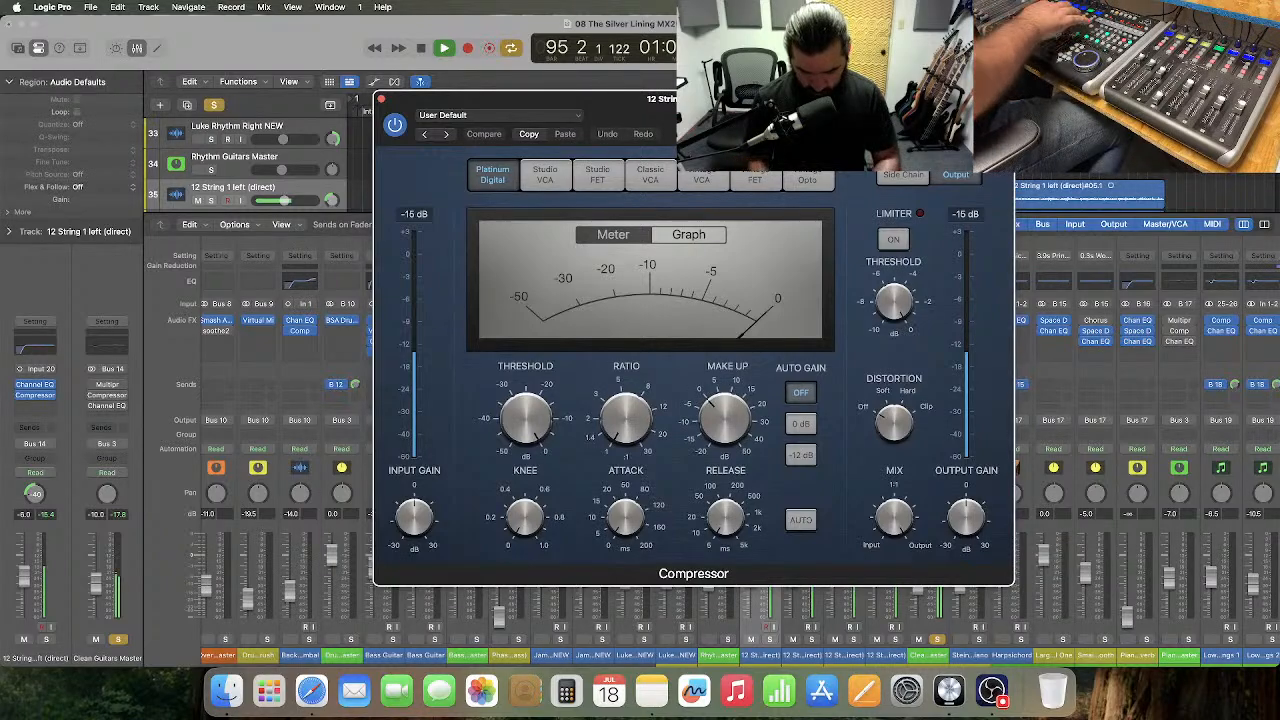
{"action": "mouse_move", "coordinate": [535, 405]}
{"action": "left_click_drag", "start_coordinate": [527, 520], "coordinate": [527, 535]}
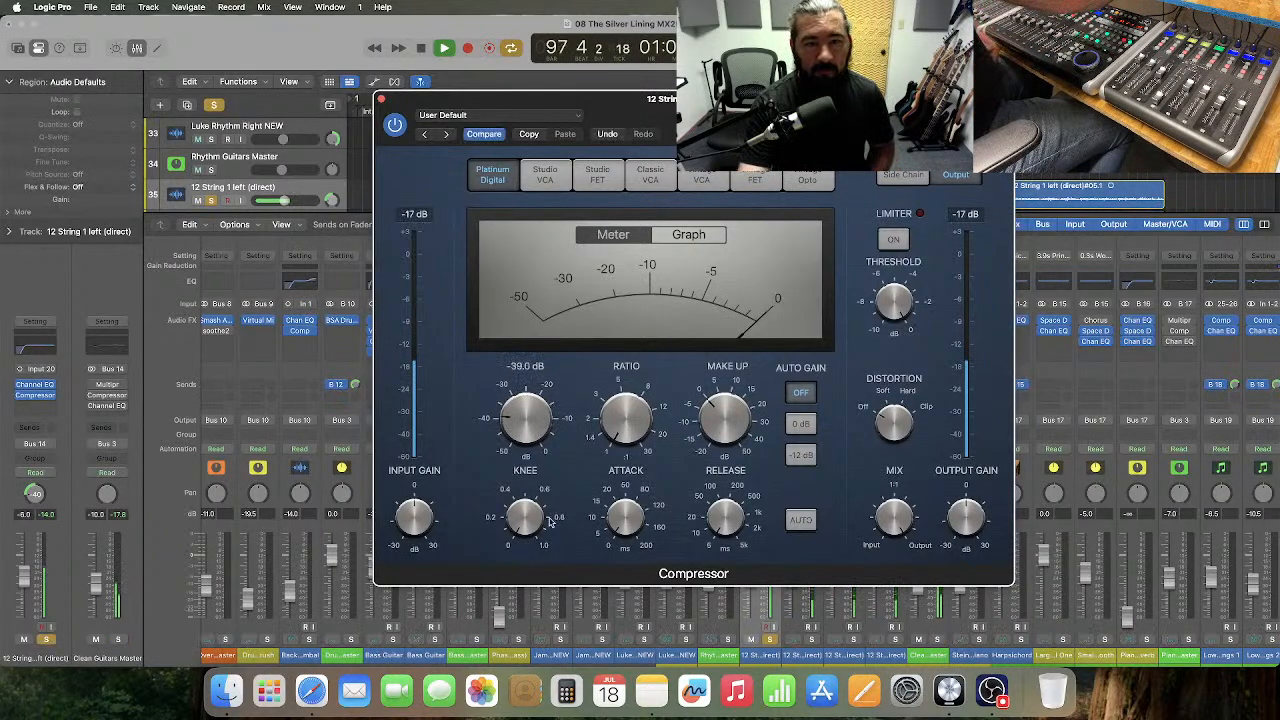
{"action": "mouse_move", "coordinate": [613, 365]}
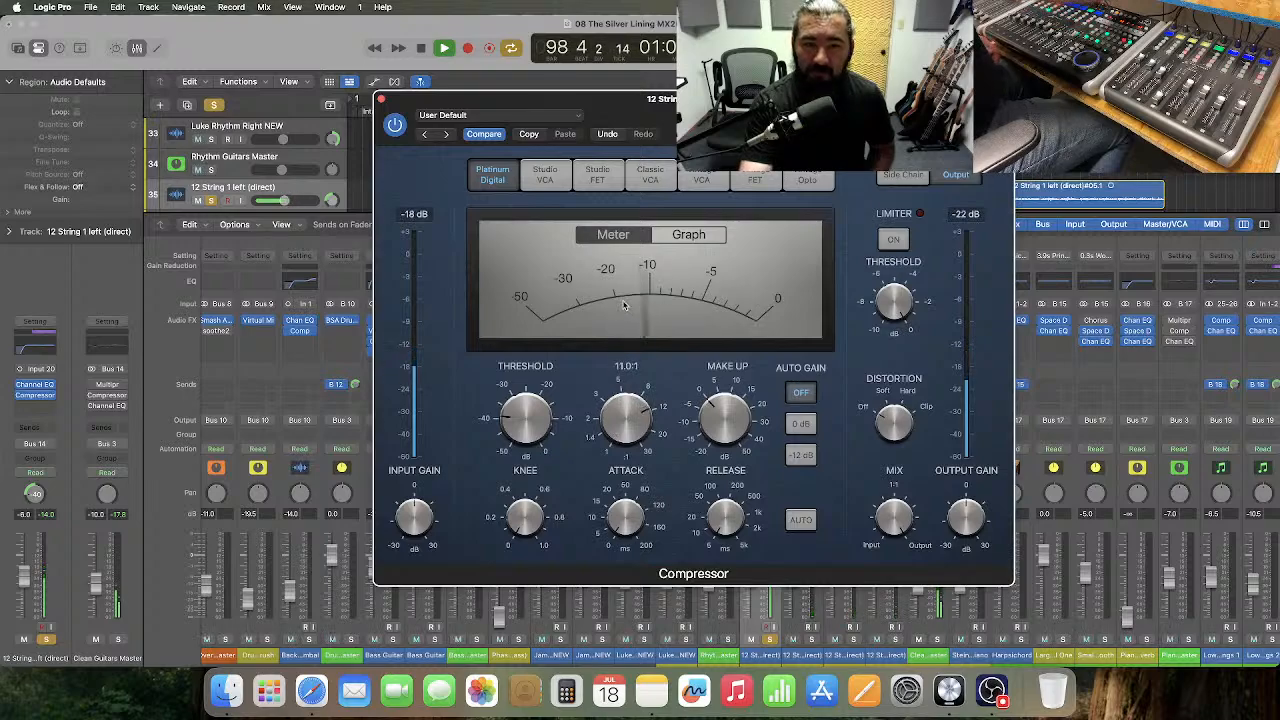
{"action": "mouse_move", "coordinate": [525, 530]}
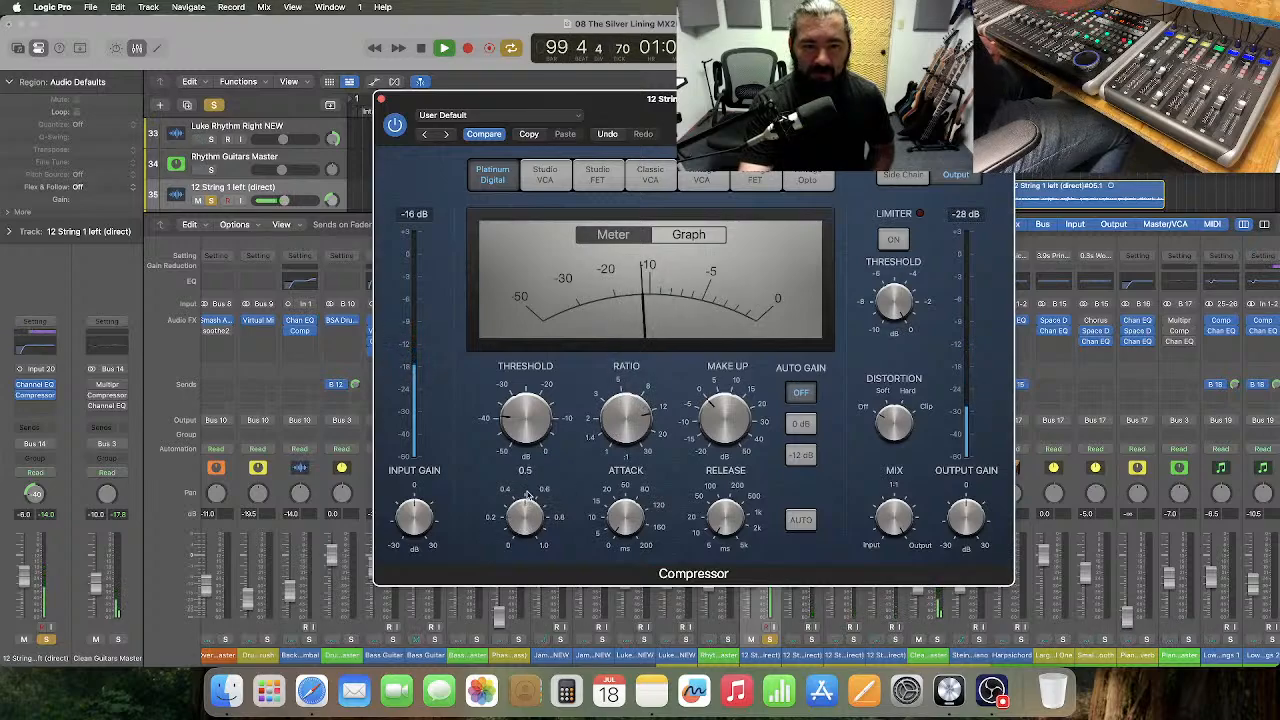
{"action": "mouse_move", "coordinate": [630, 514]}
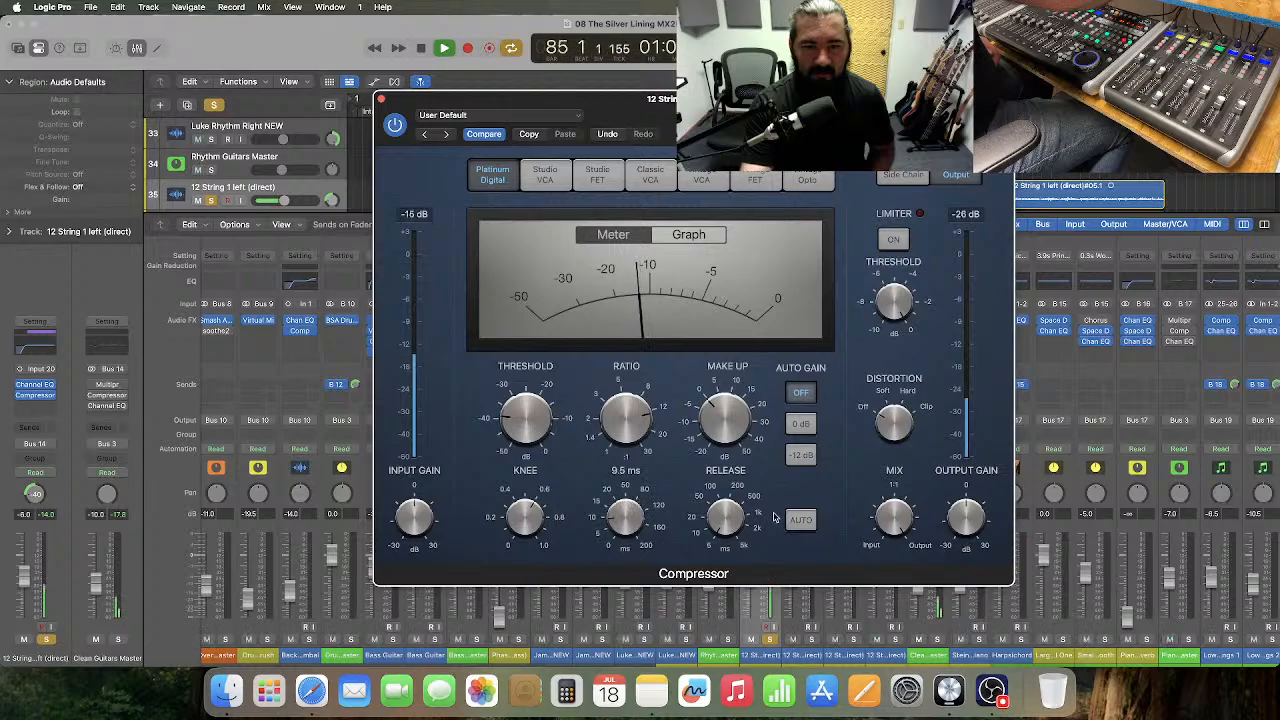
{"action": "mouse_move", "coordinate": [718, 497]}
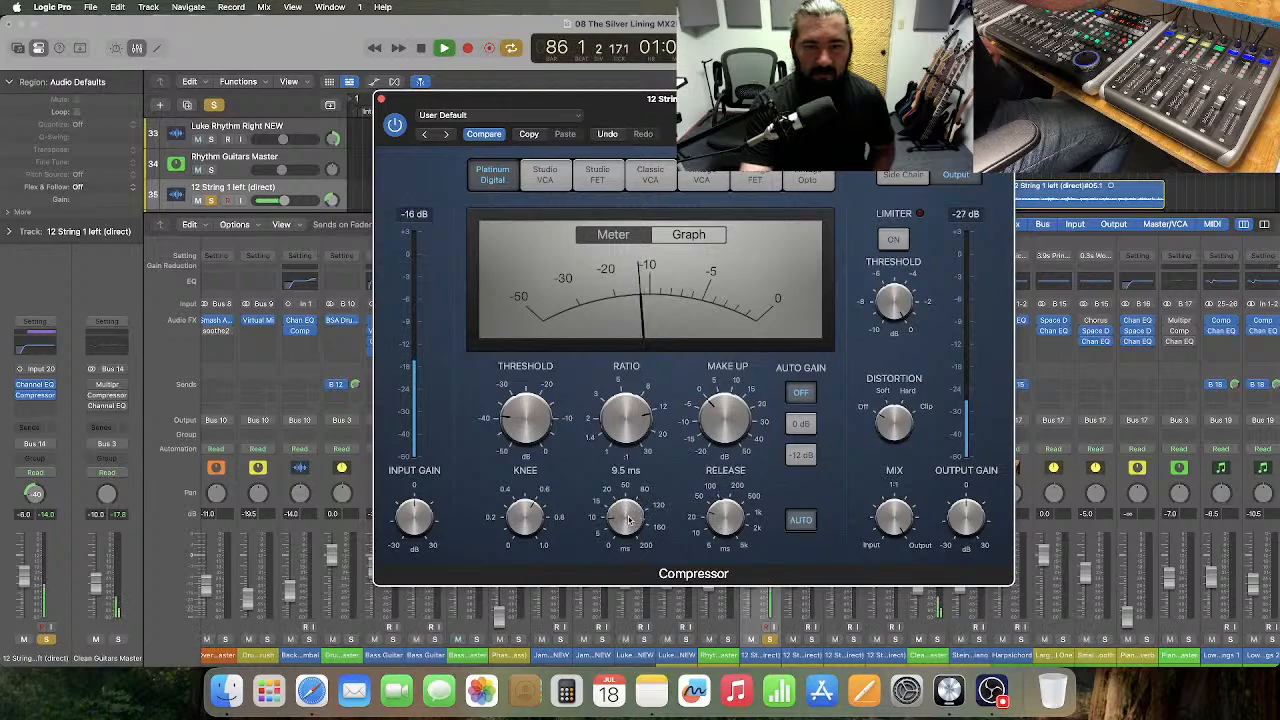
{"action": "scroll", "coordinate": [626, 518], "scroll_direction": "up", "scroll_amount": 2}
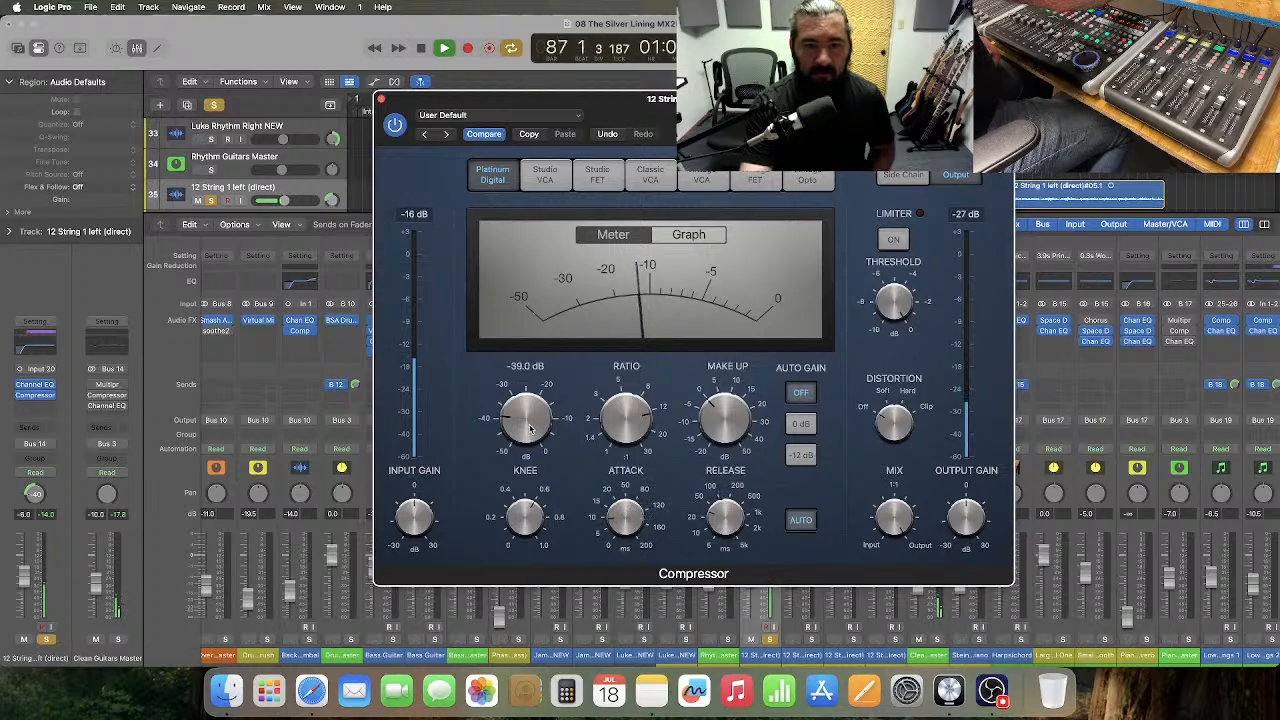
- Lower this compressor's ratio, set its threshold to about -20.6 dB, and copy the compressor to the adjacent 12-string channel
{"action": "mouse_move", "coordinate": [610, 427]}
{"action": "left_click_drag", "start_coordinate": [610, 427], "coordinate": [612, 478]}
{"action": "mouse_move", "coordinate": [527, 425]}
{"action": "scroll", "coordinate": [529, 415], "scroll_direction": "up", "scroll_amount": 5}
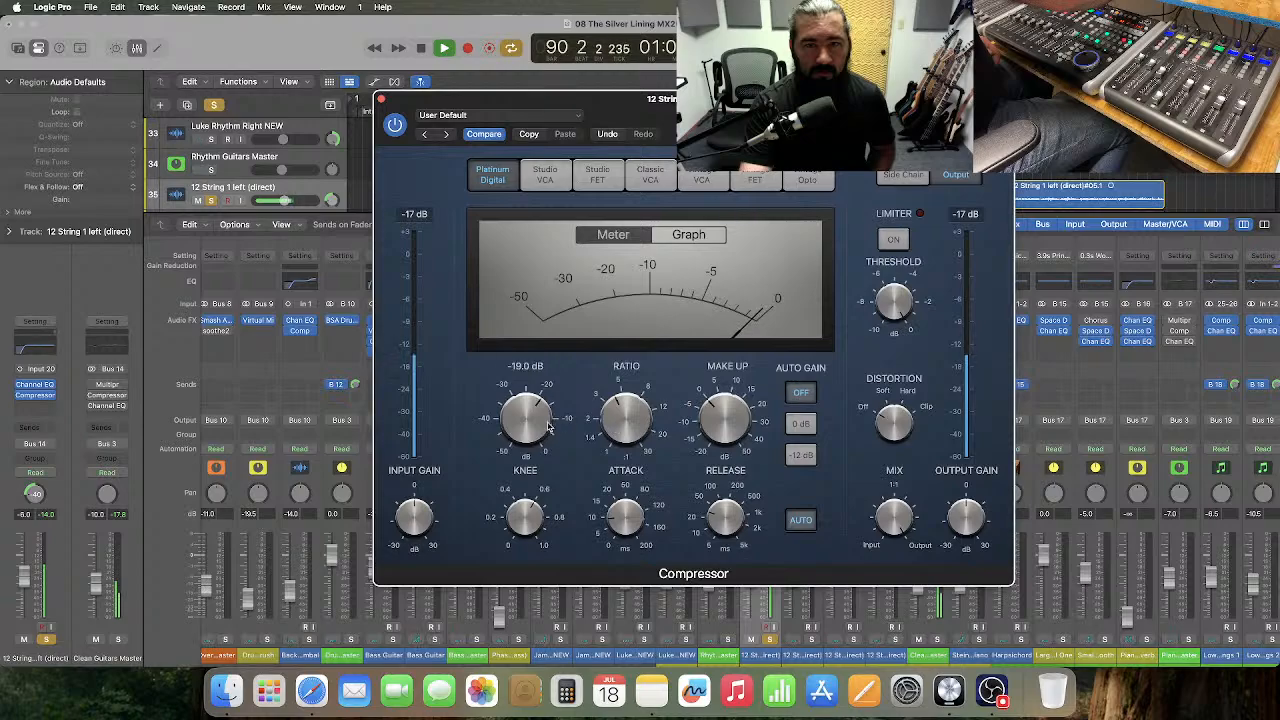
{"action": "scroll", "coordinate": [512, 426], "scroll_direction": "down", "scroll_amount": 2}
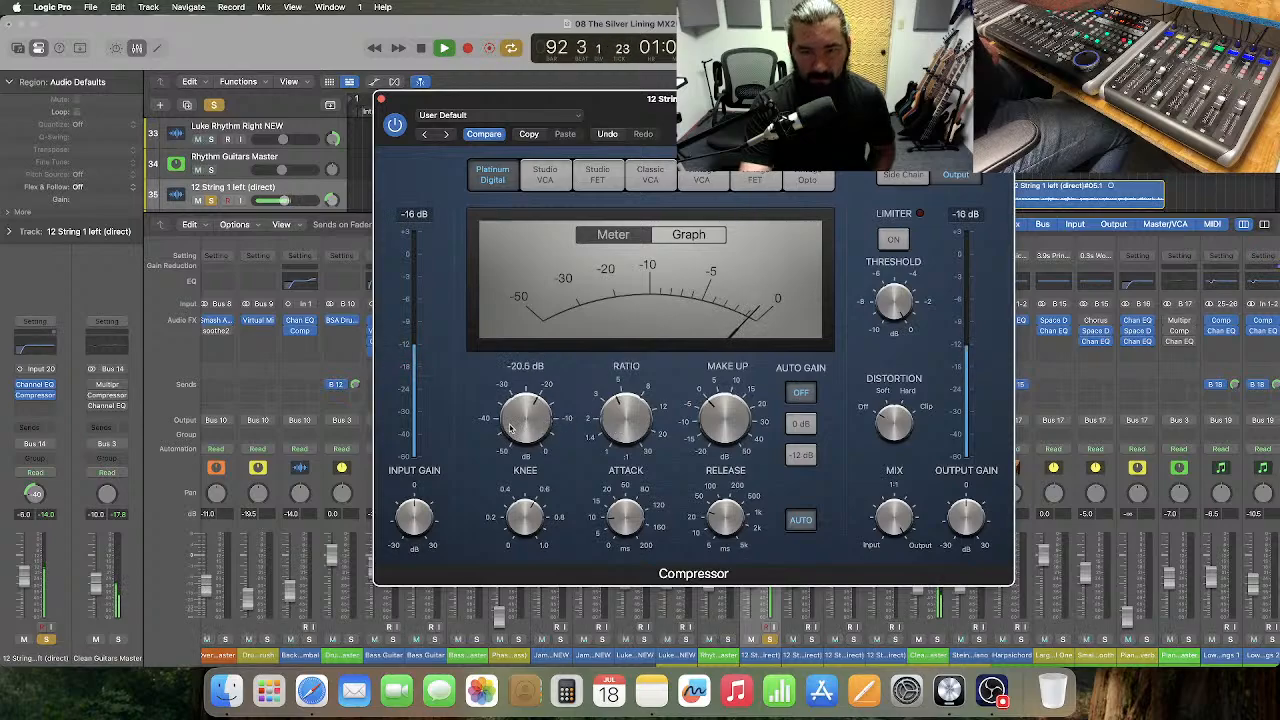
{"action": "left_click", "coordinate": [395, 126]}
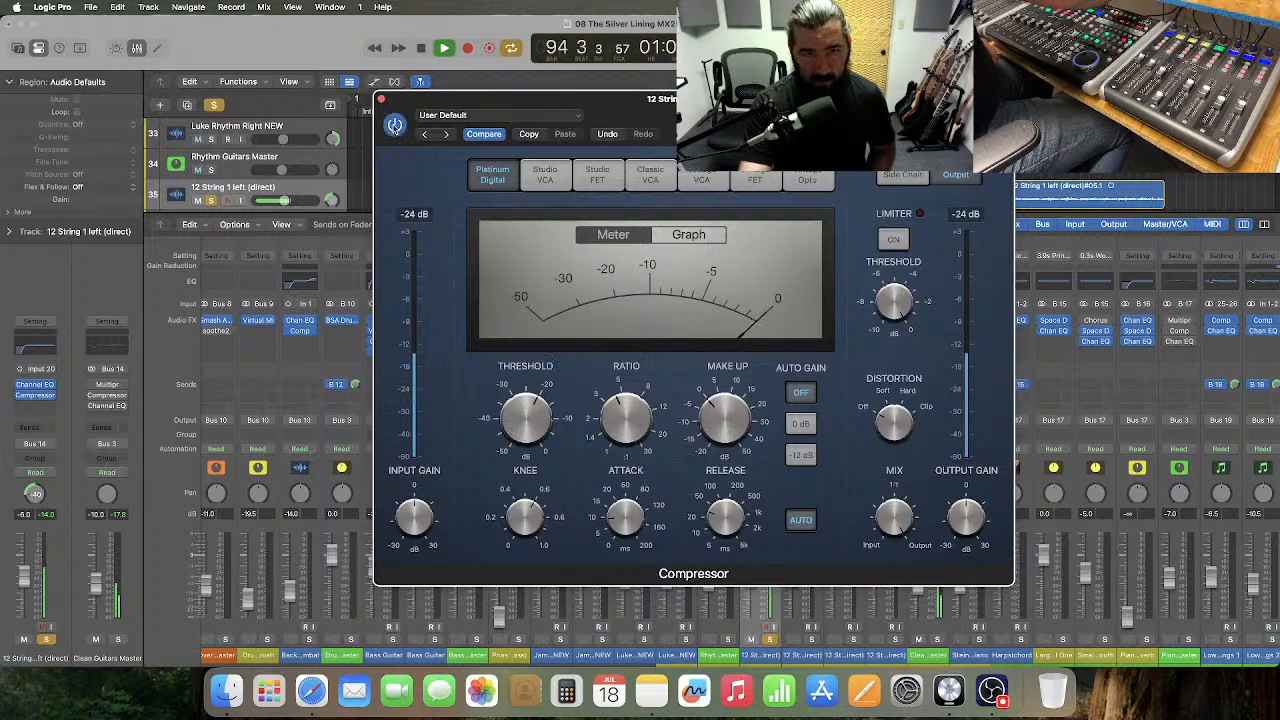
{"action": "left_click", "coordinate": [381, 99]}
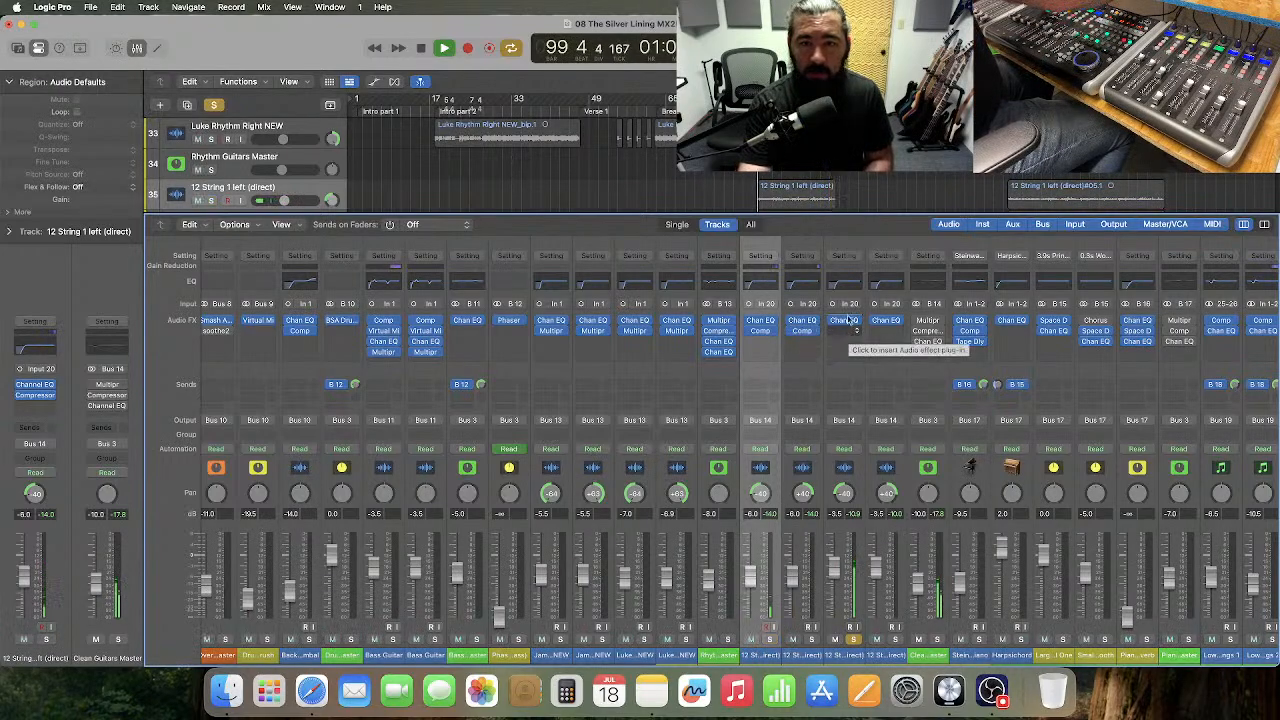
- Add a Compressor with auto release to 12 String 2 left, adjust its threshold, ratio, knee and attack, and copy it to the last 12-string channel
{"action": "left_click", "coordinate": [851, 270]}
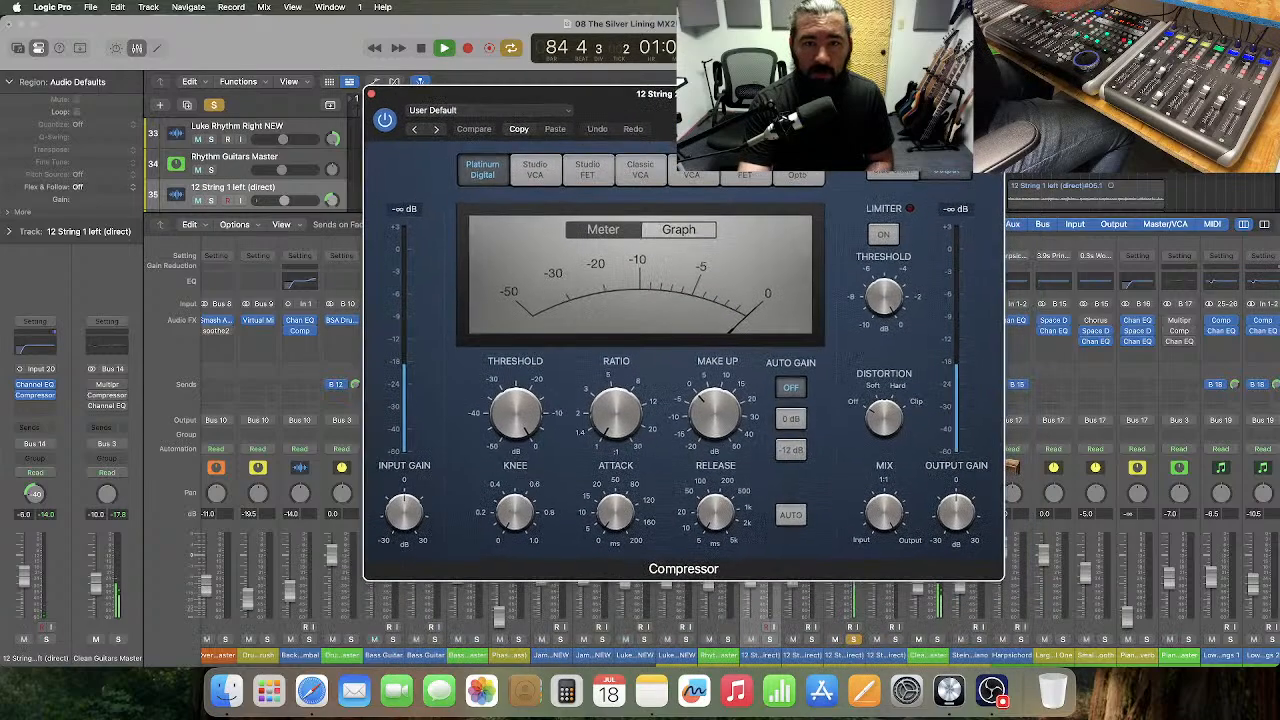
{"action": "left_click_drag", "start_coordinate": [751, 203], "coordinate": [717, 116]}
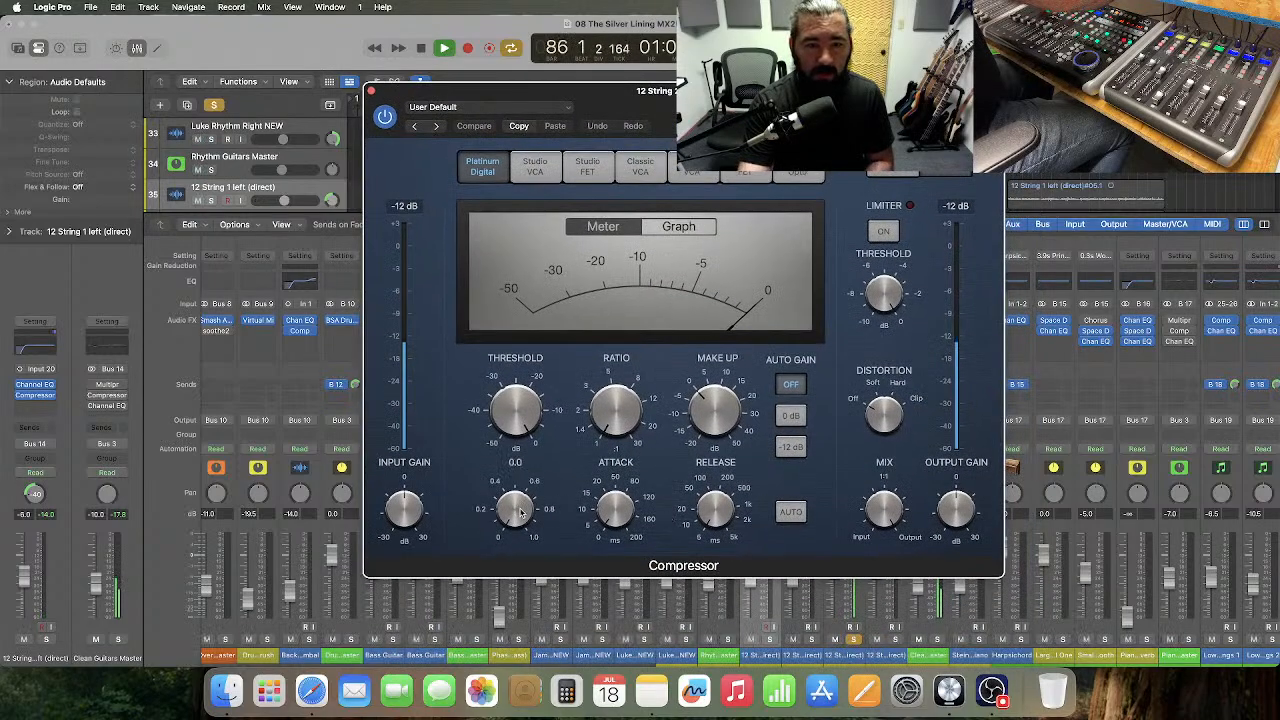
{"action": "left_click_drag", "start_coordinate": [522, 480], "coordinate": [522, 487]}
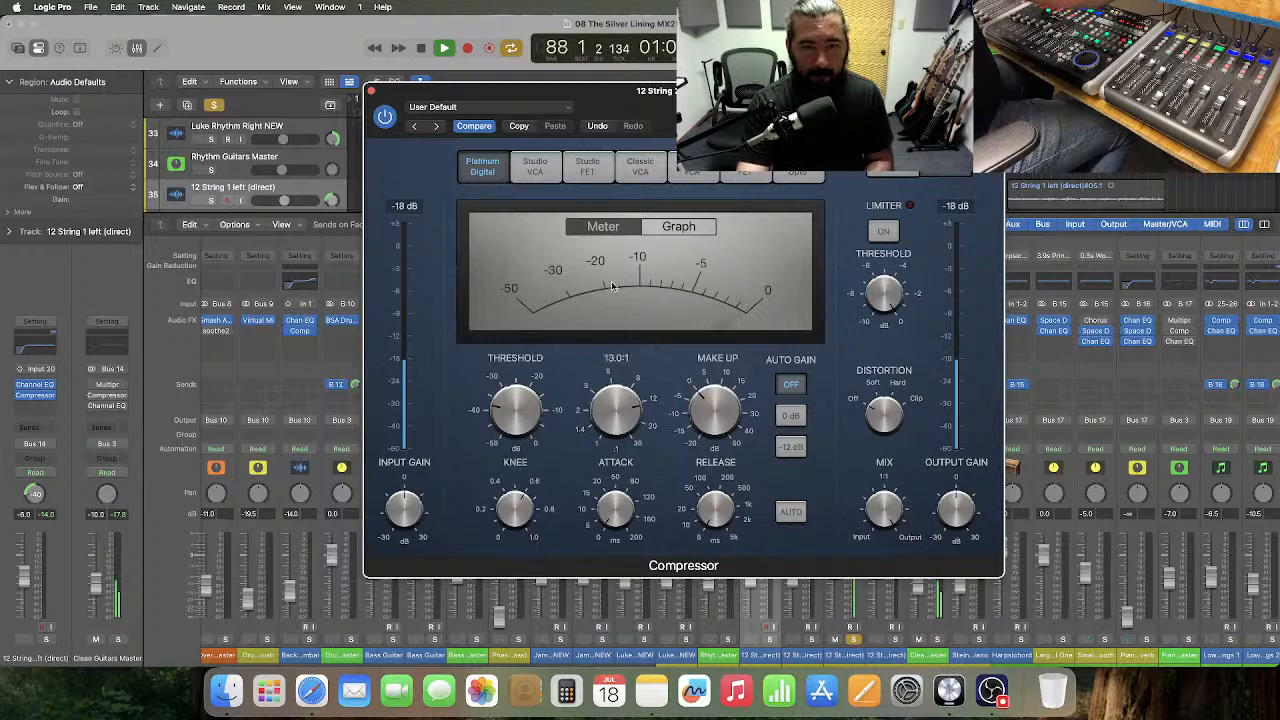
{"action": "left_click", "coordinate": [789, 511]}
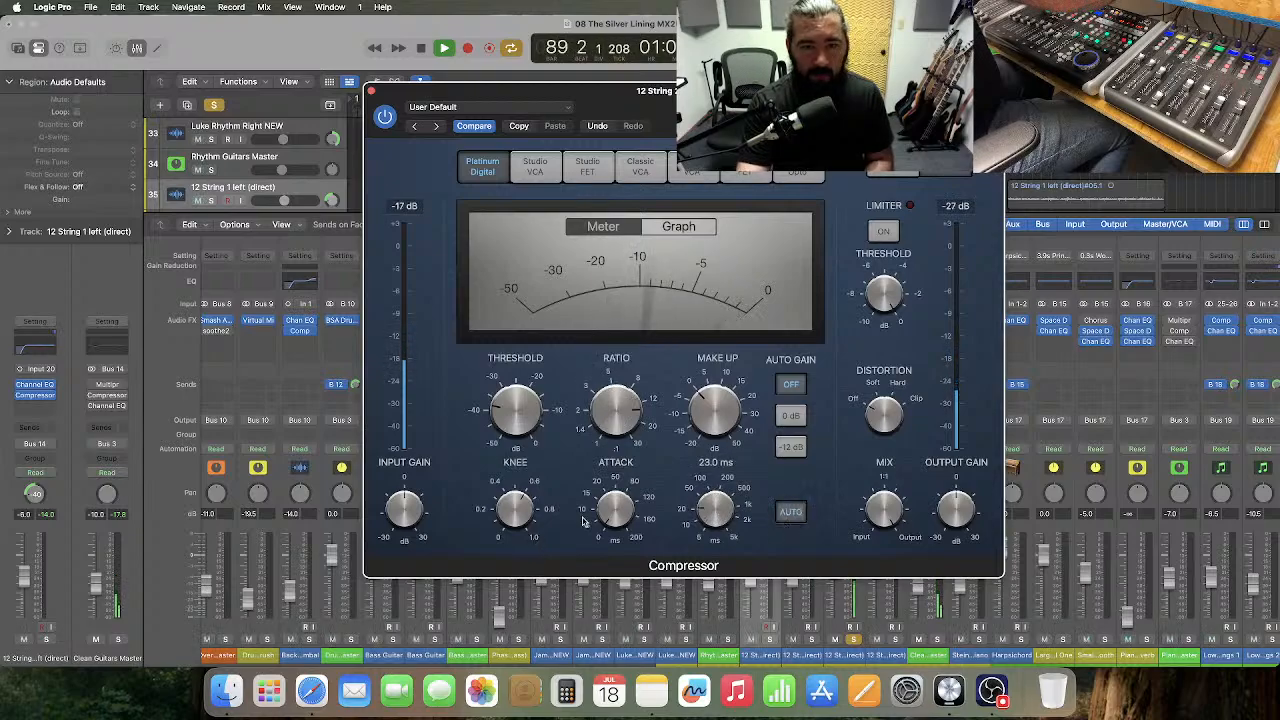
{"action": "mouse_move", "coordinate": [620, 515]}
{"action": "left_mouse_down"}
{"action": "mouse_move", "coordinate": [616, 500]}
{"action": "mouse_move", "coordinate": [611, 514]}
{"action": "left_mouse_up"}
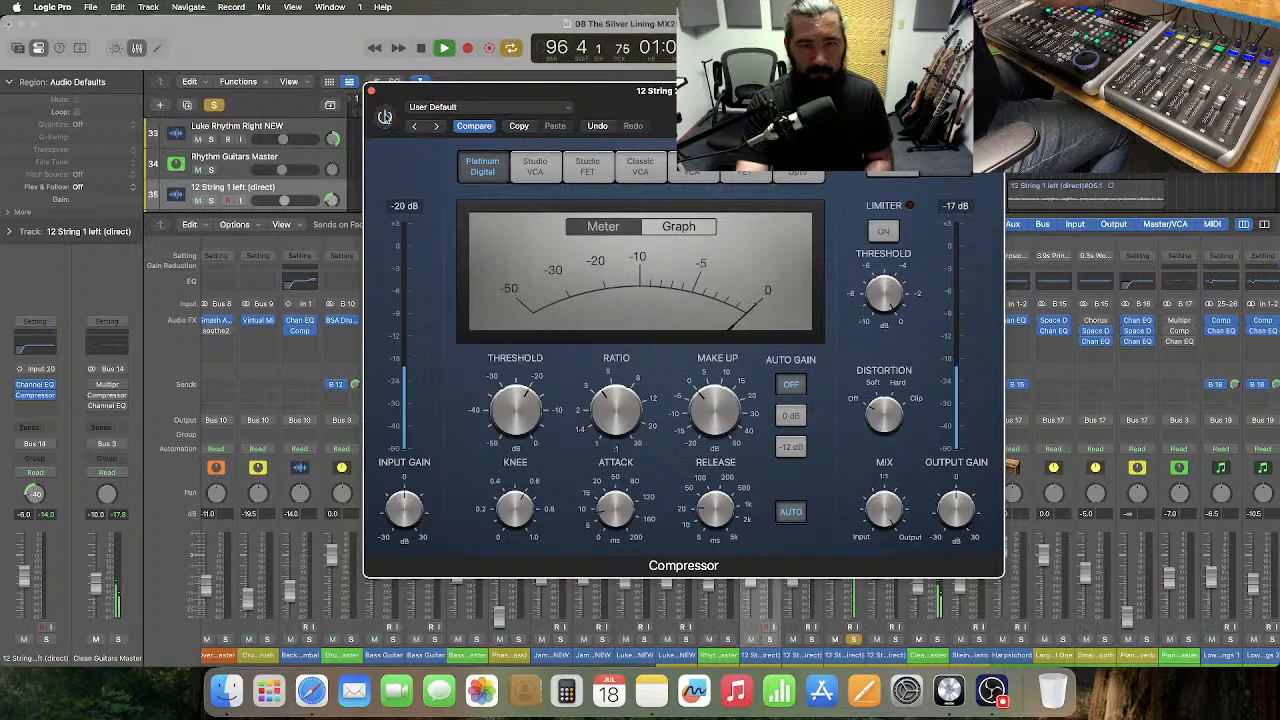
{"action": "left_click", "coordinate": [384, 116]}
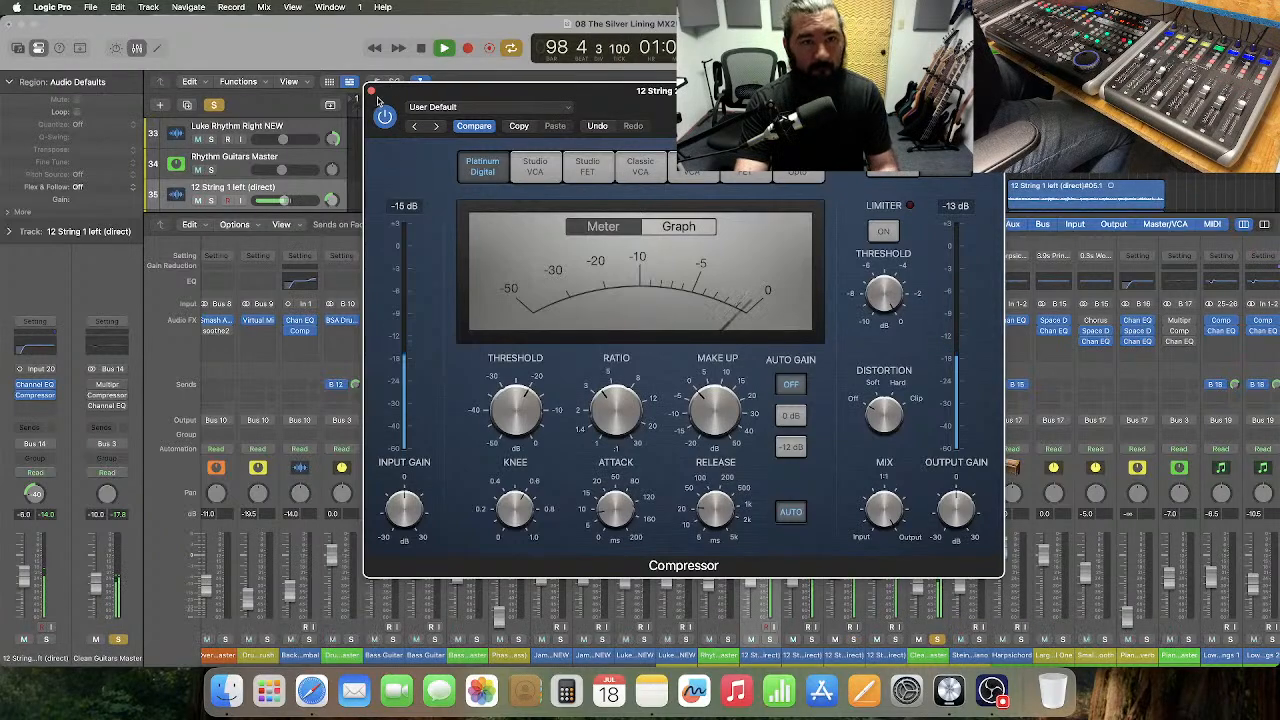
{"action": "left_click", "coordinate": [371, 91]}
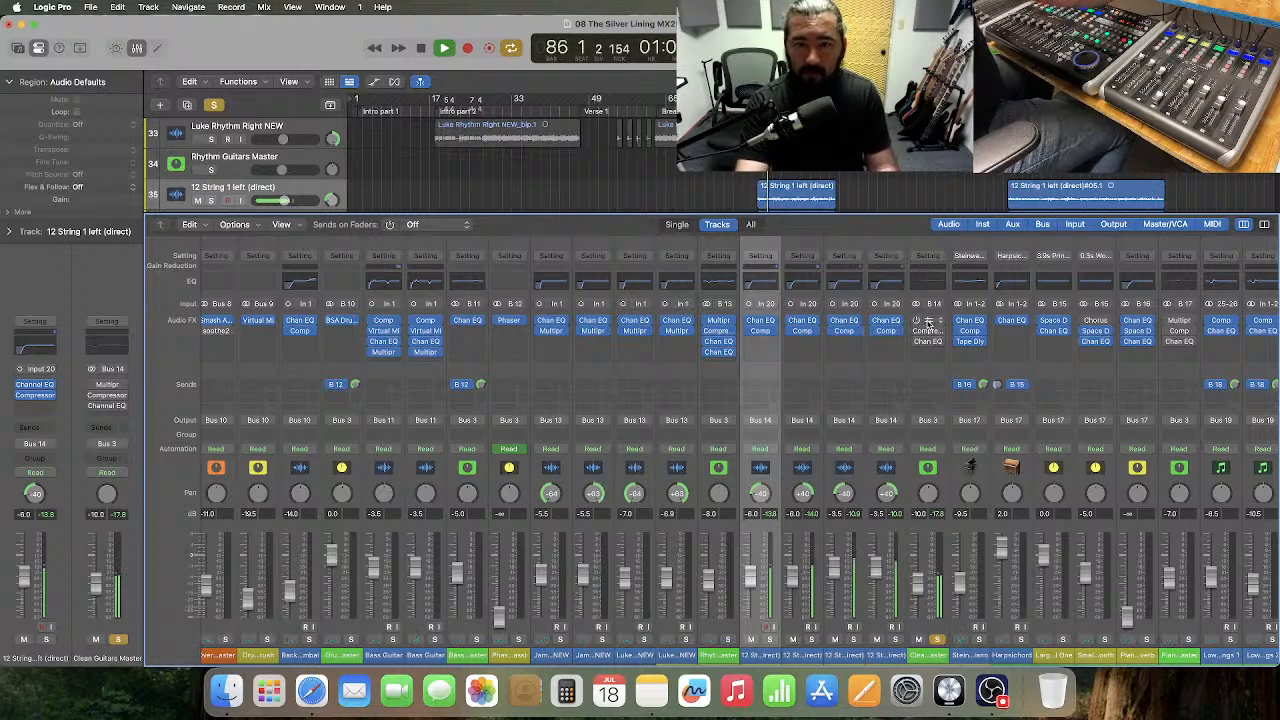
- Enable the Clean Guitars Master's Multipressor and set its four band compression thresholds to -31.0, -23.0, -28.0 and -37.5 dB
{"action": "left_click", "coordinate": [934, 323]}
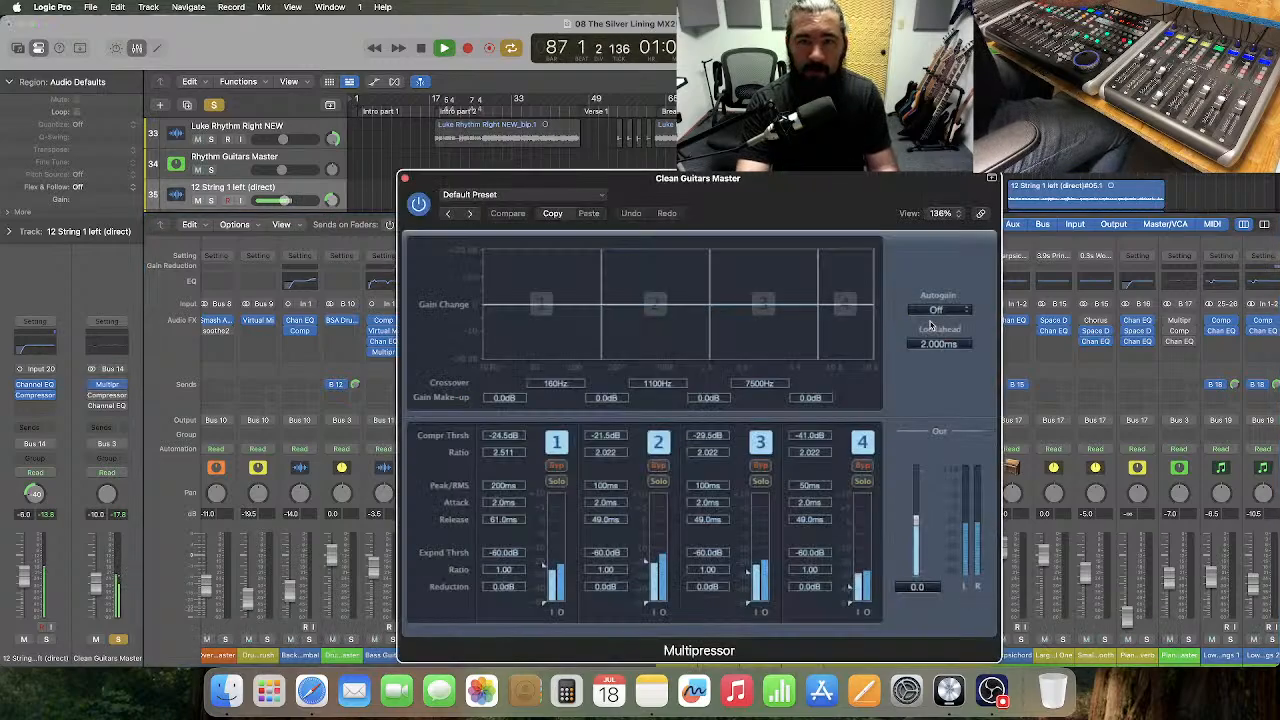
{"action": "left_click_drag", "start_coordinate": [811, 251], "coordinate": [803, 187]}
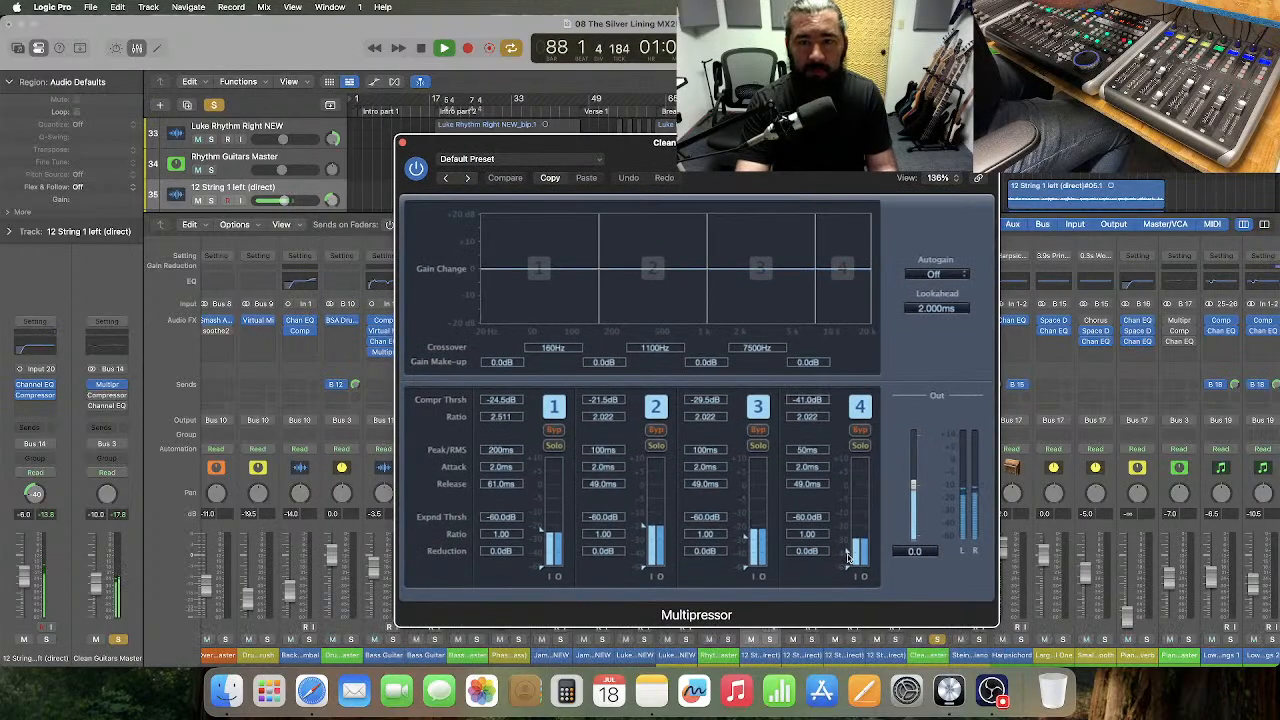
{"action": "left_click_drag", "start_coordinate": [846, 558], "coordinate": [848, 553]}
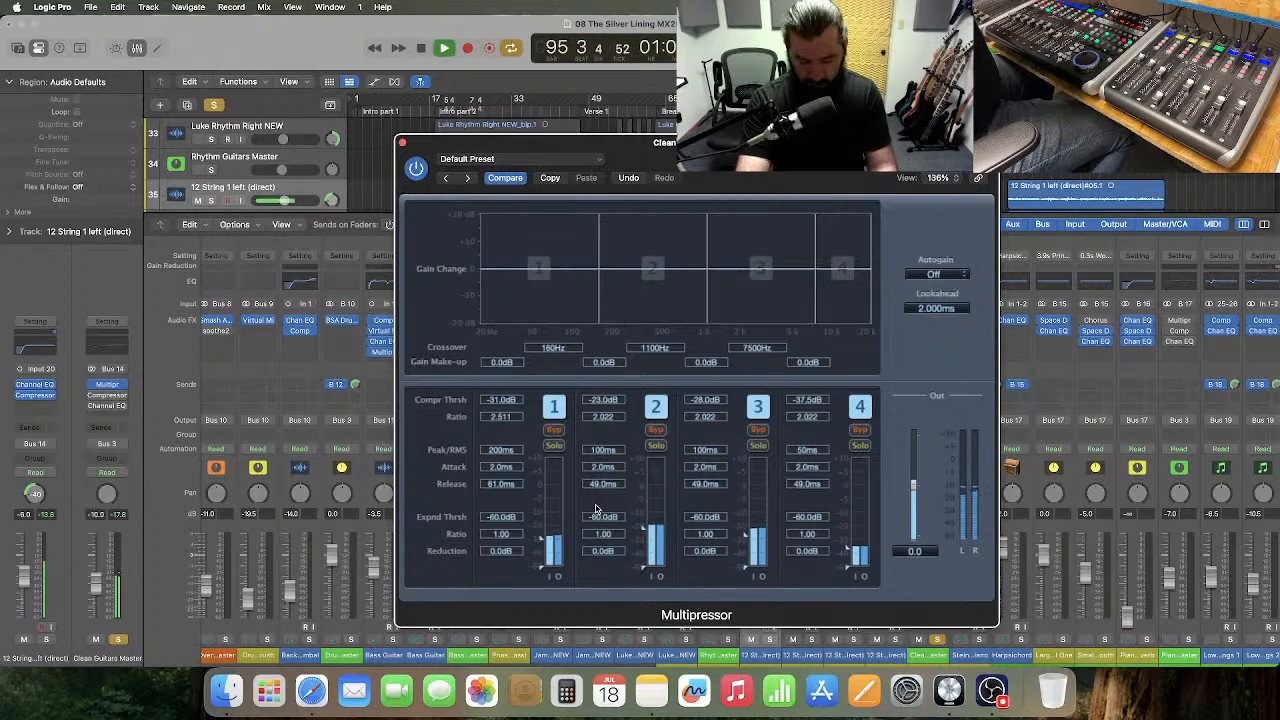
{"action": "left_click", "coordinate": [402, 142]}
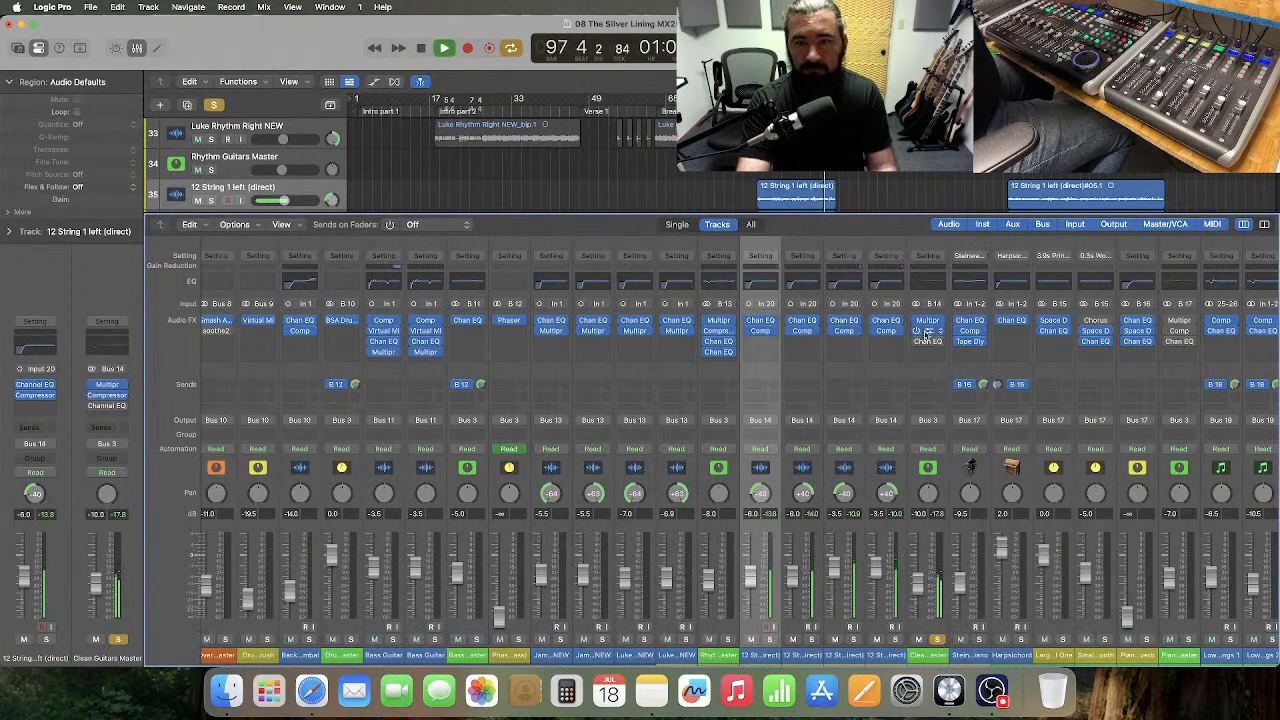
- Enable the Clean Guitars Master's Compressor, switch it to the Platinum Digital model, and set the threshold to -18.0 dB
{"action": "left_click", "coordinate": [886, 331]}
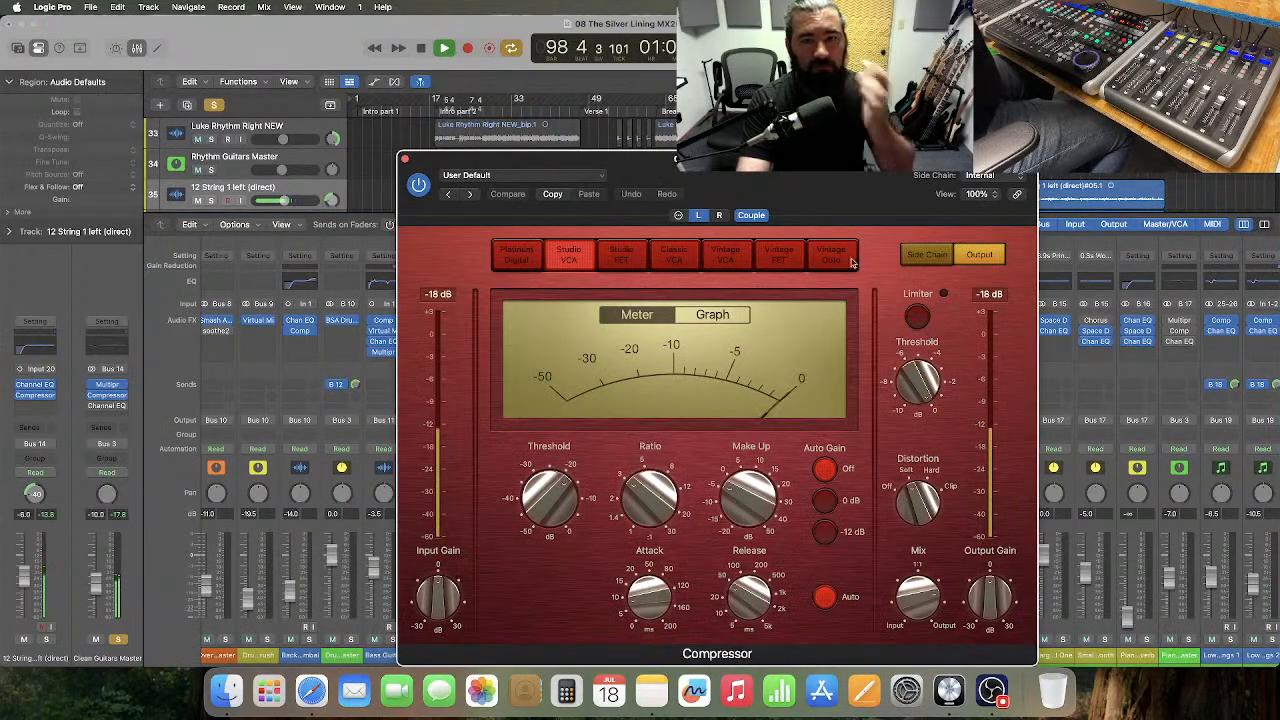
{"action": "left_click_drag", "start_coordinate": [529, 264], "coordinate": [493, 188]}
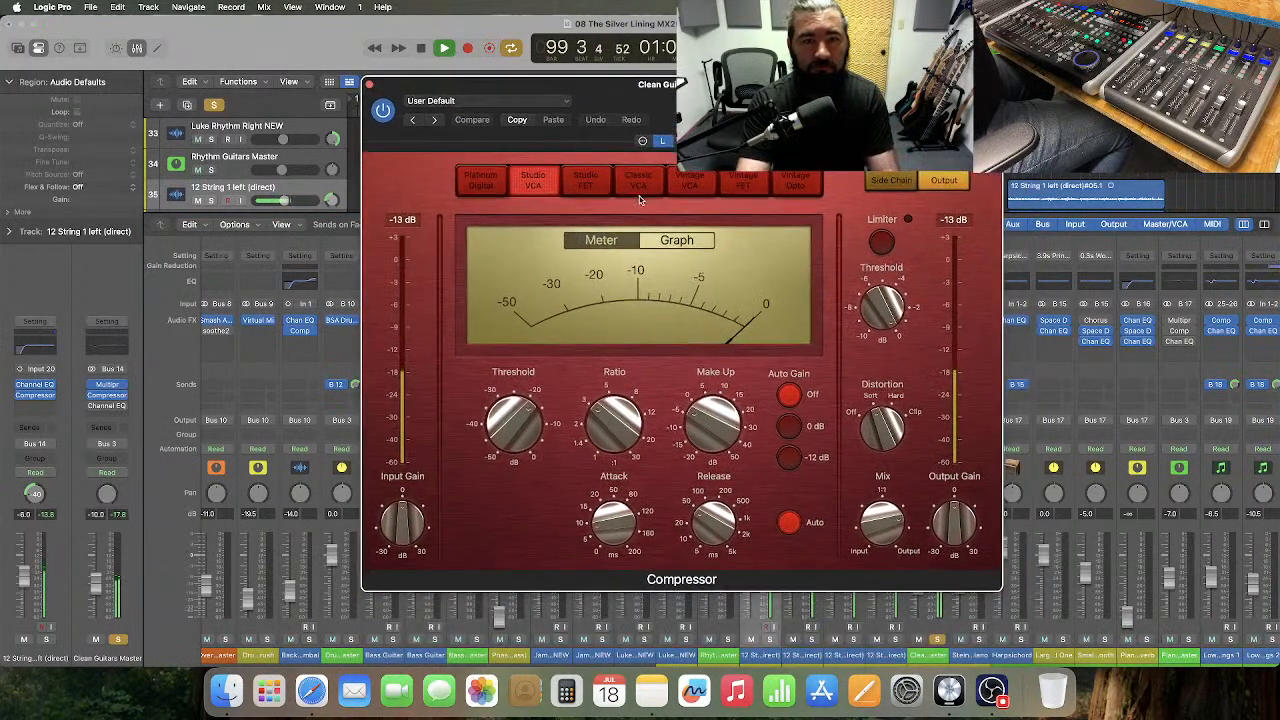
{"action": "left_click", "coordinate": [491, 186]}
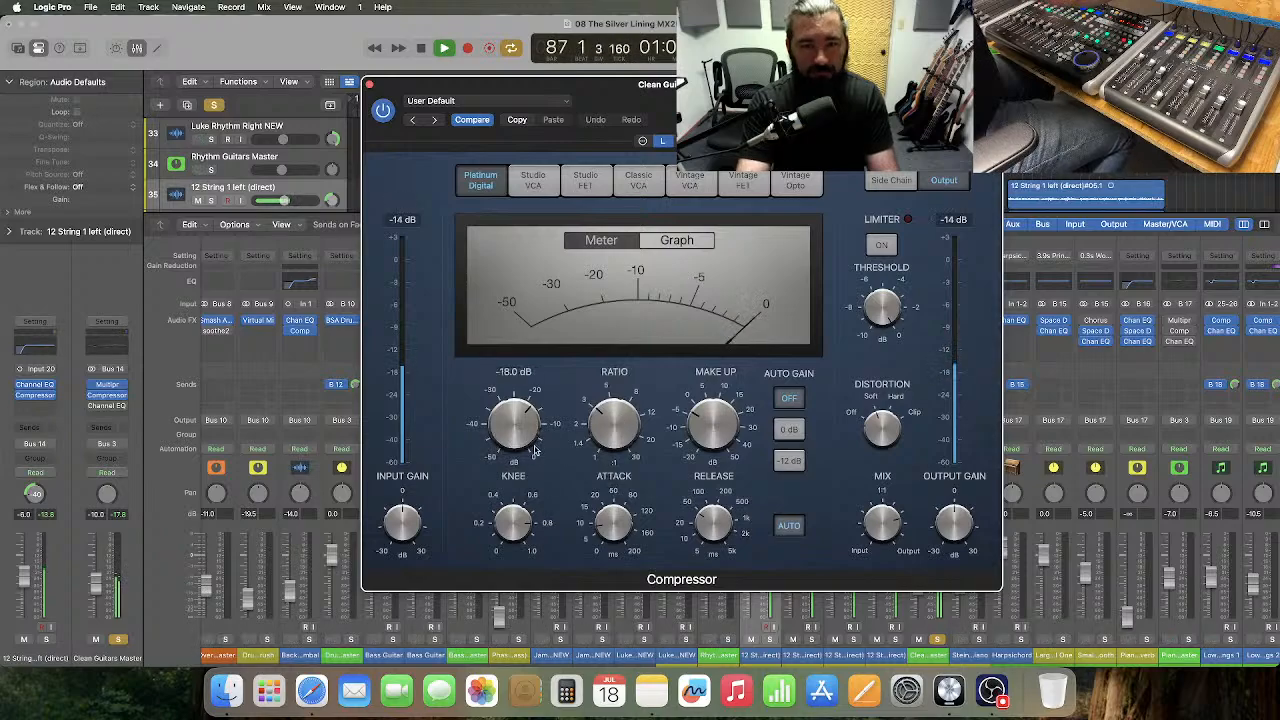
- Set the Clean Guitars Master compressor's make-up gain to 0.0 dB and compare the sound with the compressor bypassed and active
{"action": "left_click", "coordinate": [711, 430]}
{"action": "left_click", "coordinate": [383, 111]}
{"action": "left_click", "coordinate": [383, 111]}
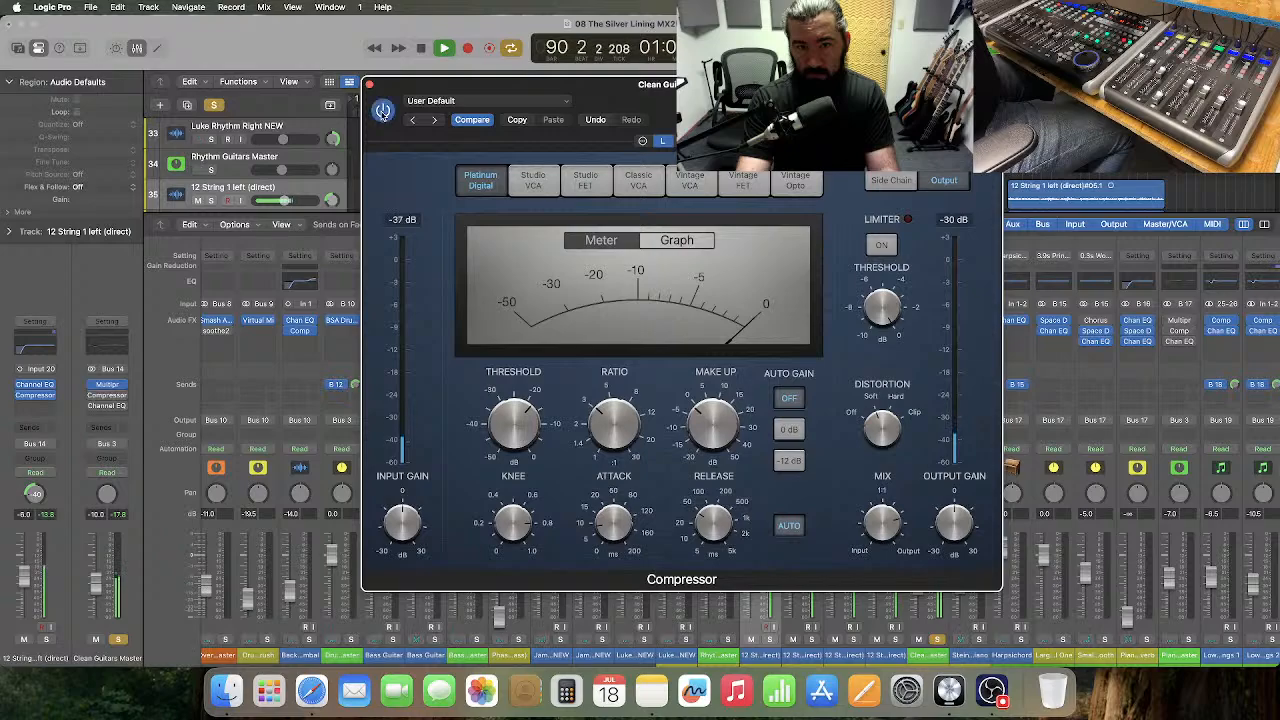
{"action": "left_click_drag", "start_coordinate": [716, 427], "coordinate": [701, 413]}
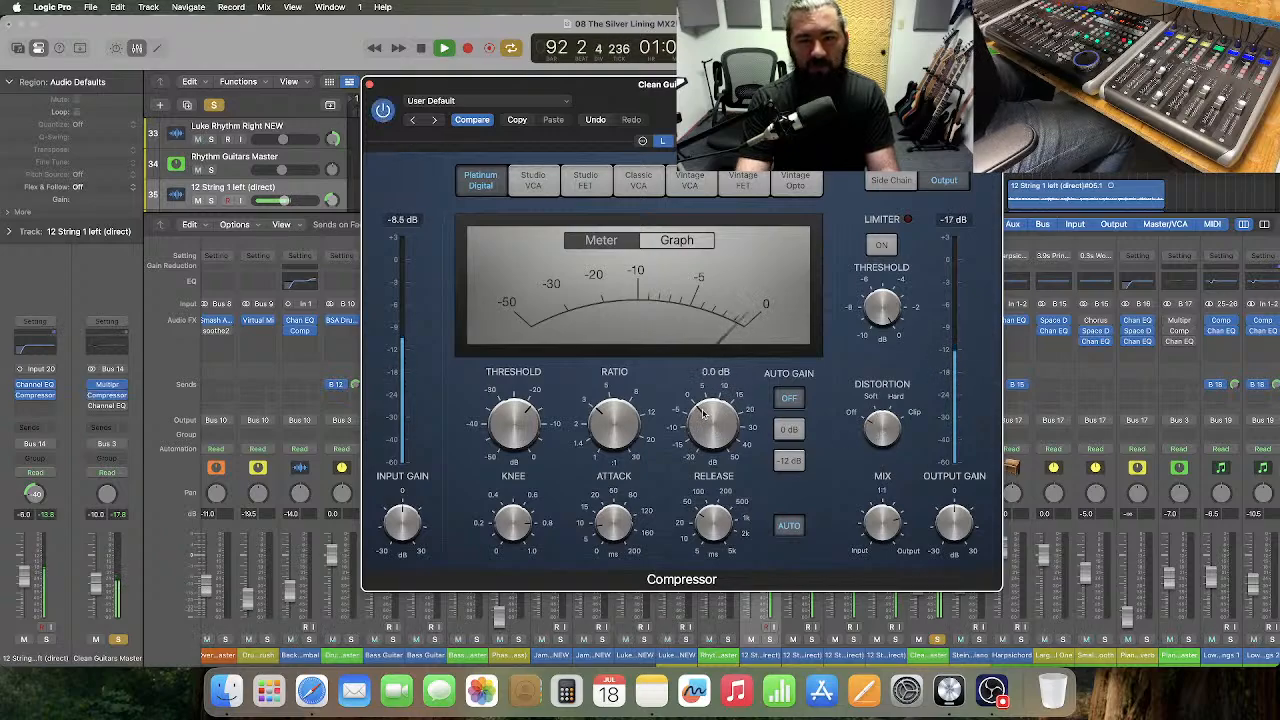
{"action": "left_click", "coordinate": [383, 111]}
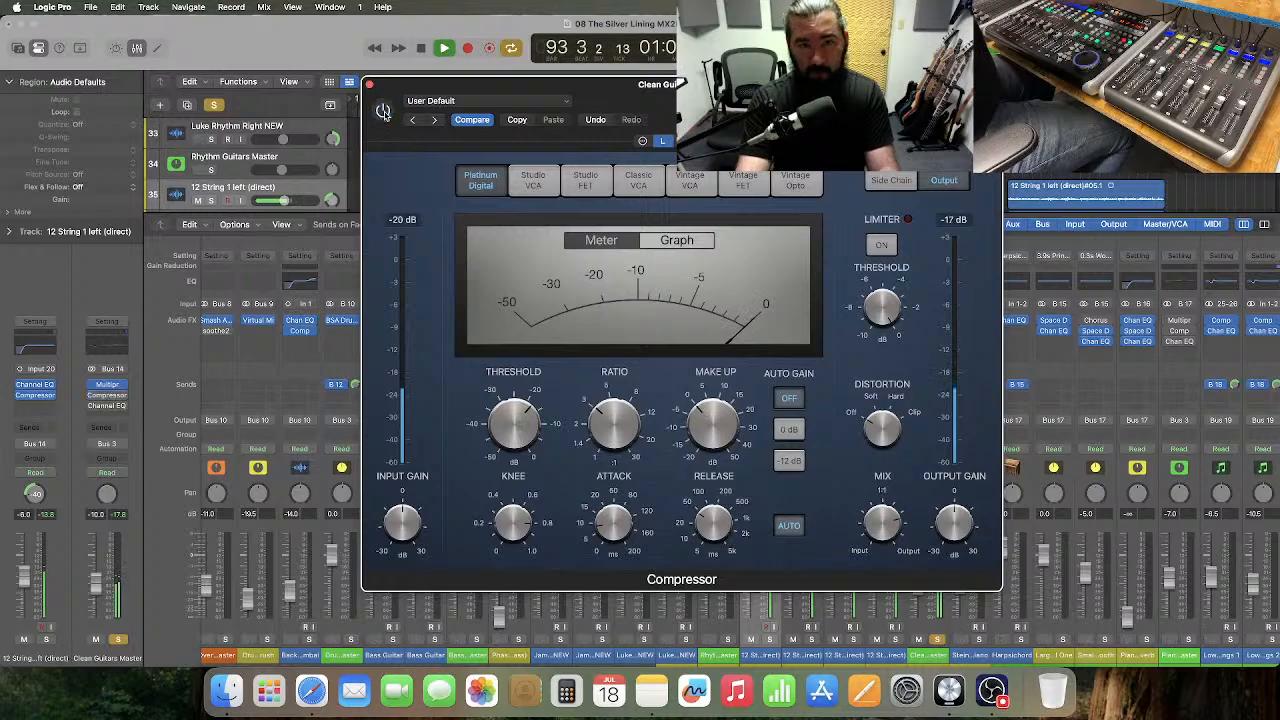
{"action": "left_click", "coordinate": [382, 110]}
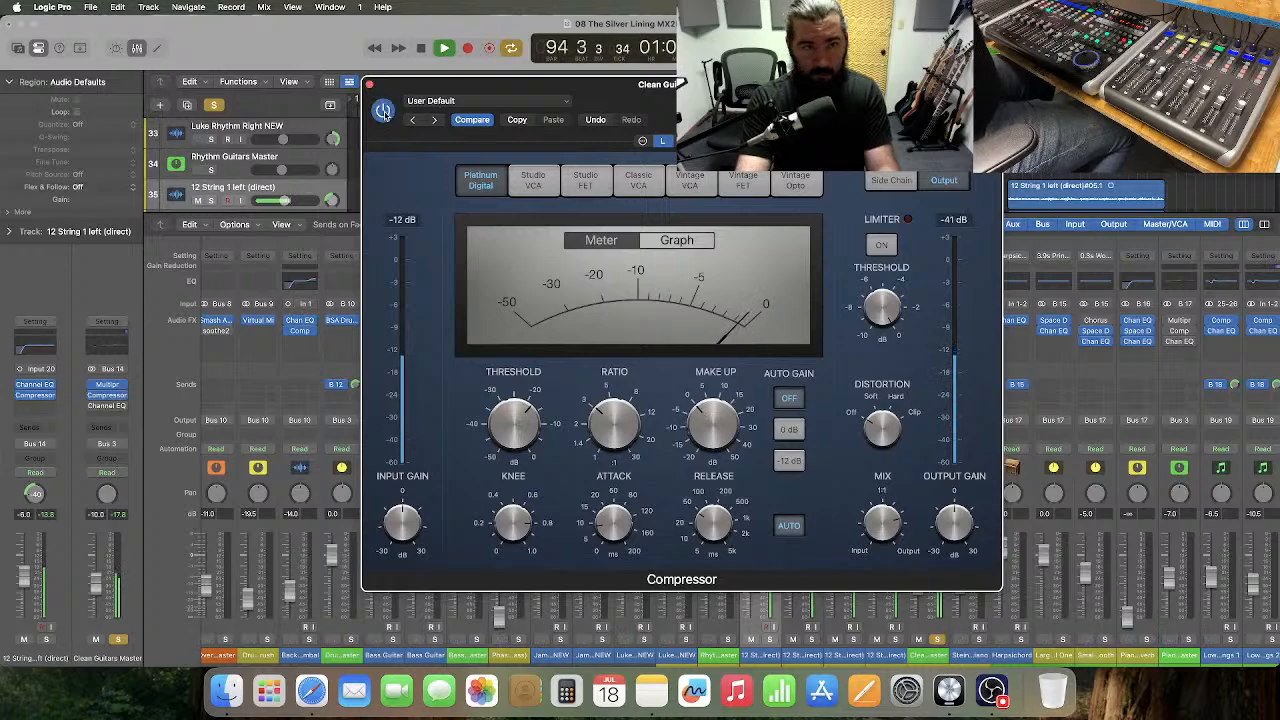
{"action": "left_click", "coordinate": [369, 84]}
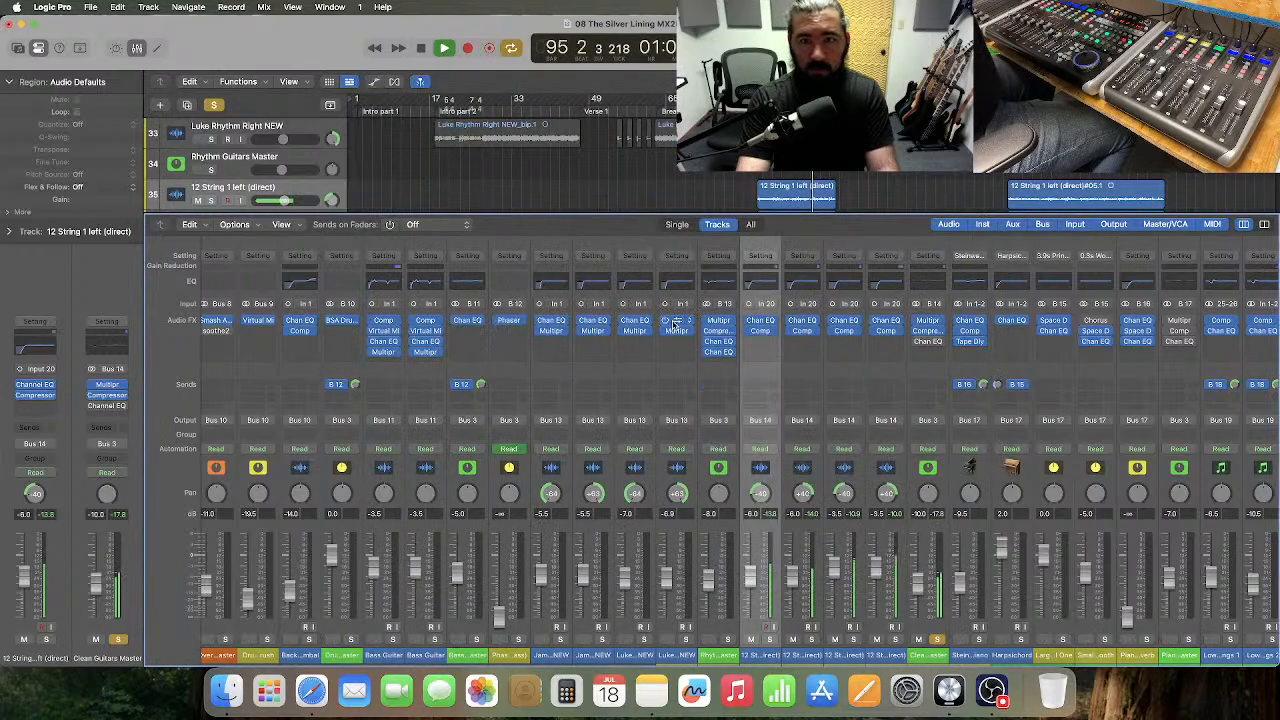
- Enable the Clean Guitars Master's Channel EQ, and clear the solo to set that channel's level to about -5.5 dB in the full mix
{"action": "left_click", "coordinate": [922, 342]}
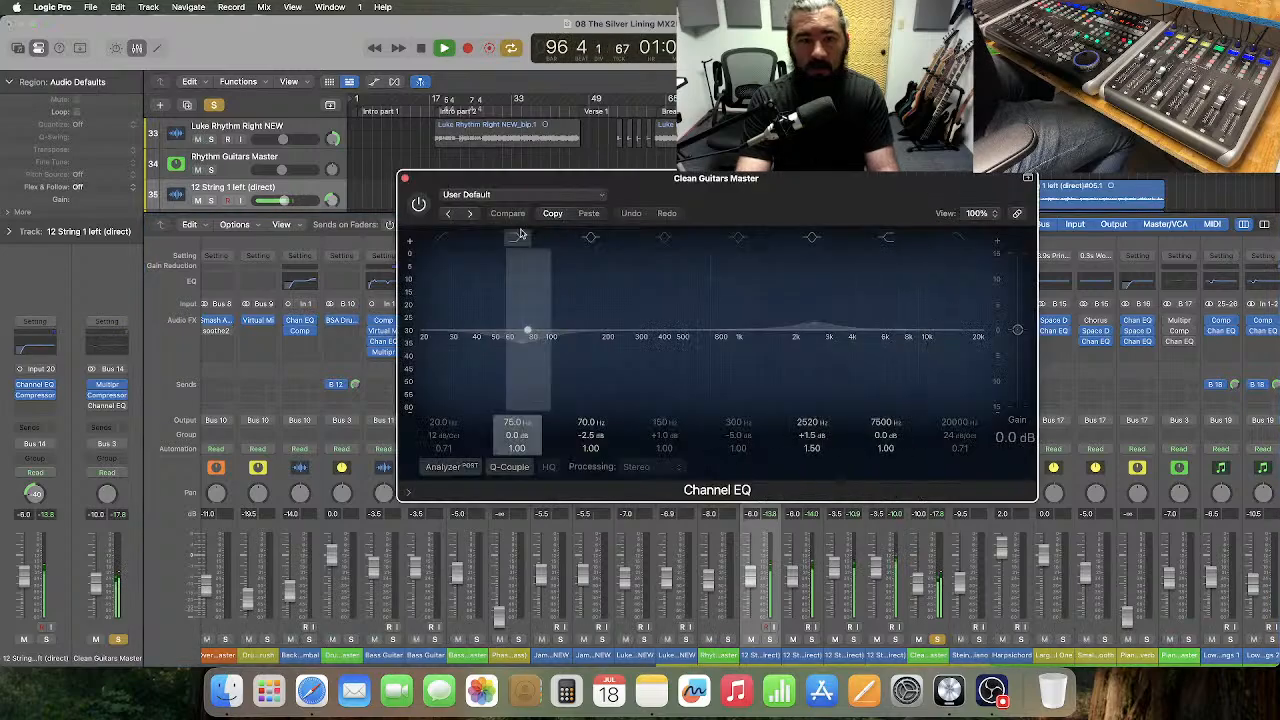
{"action": "left_click", "coordinate": [419, 204]}
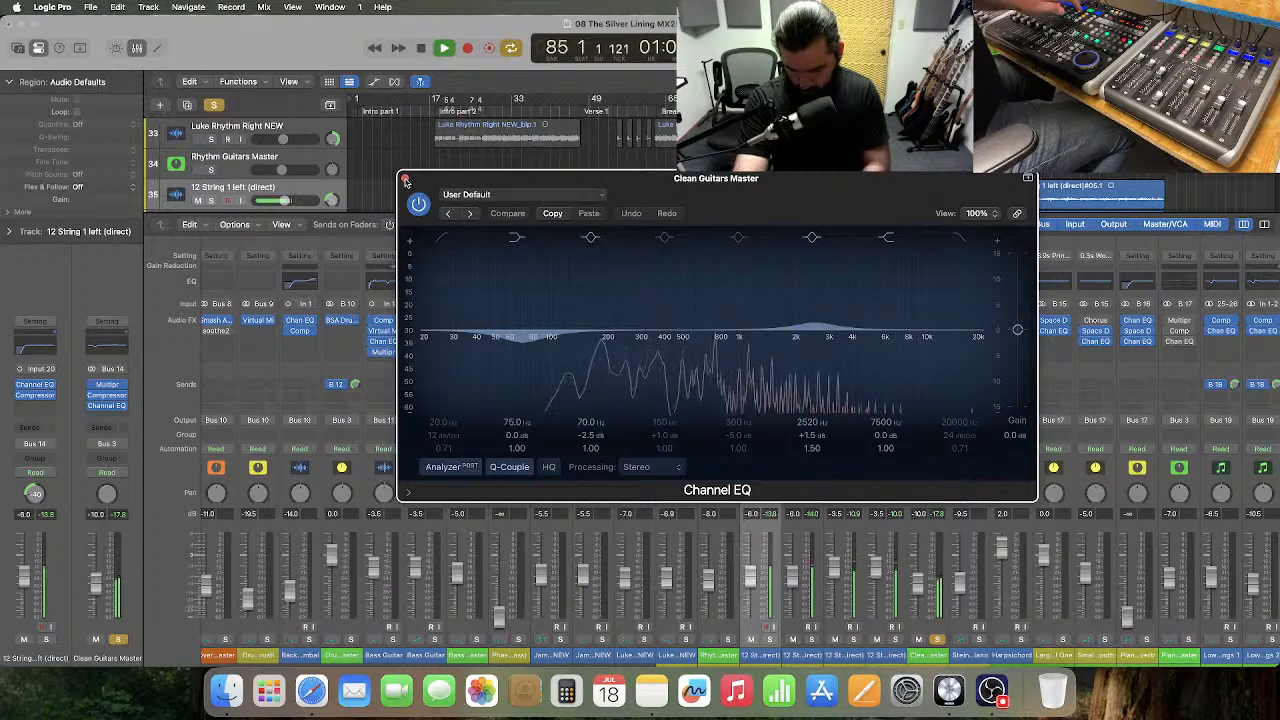
{"action": "left_click", "coordinate": [214, 105]}
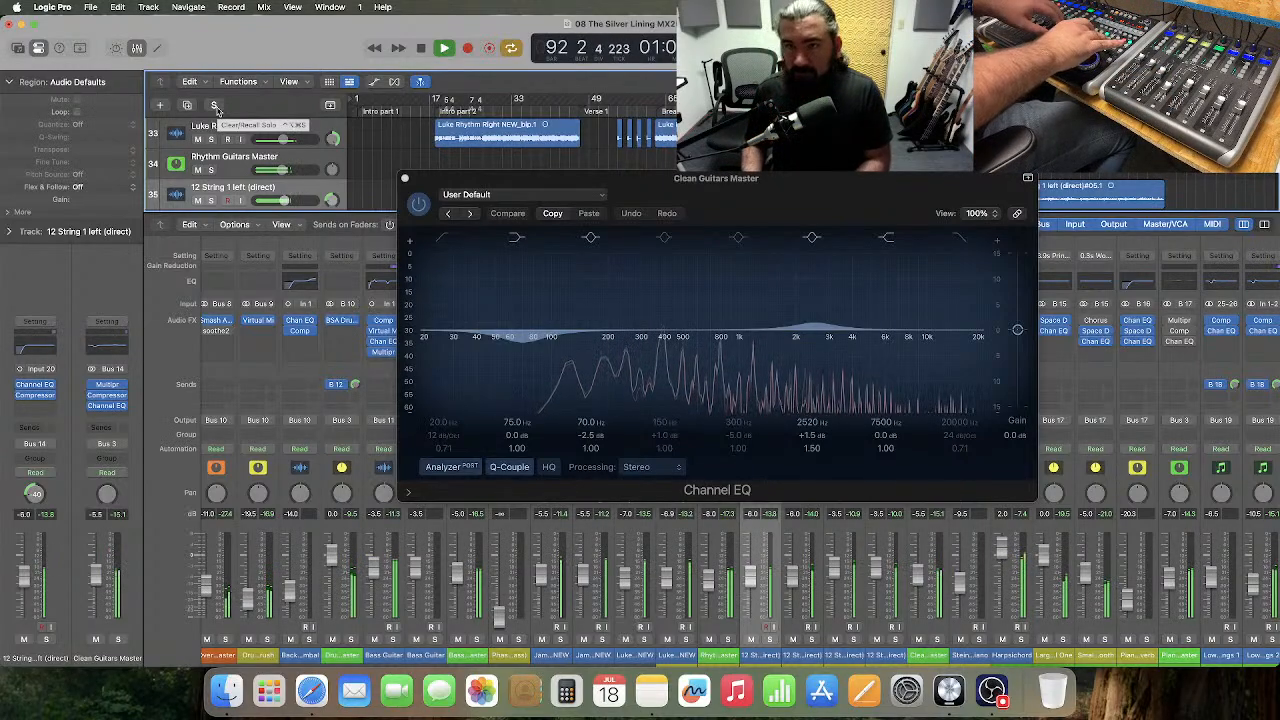
{"action": "key", "text": "space"}
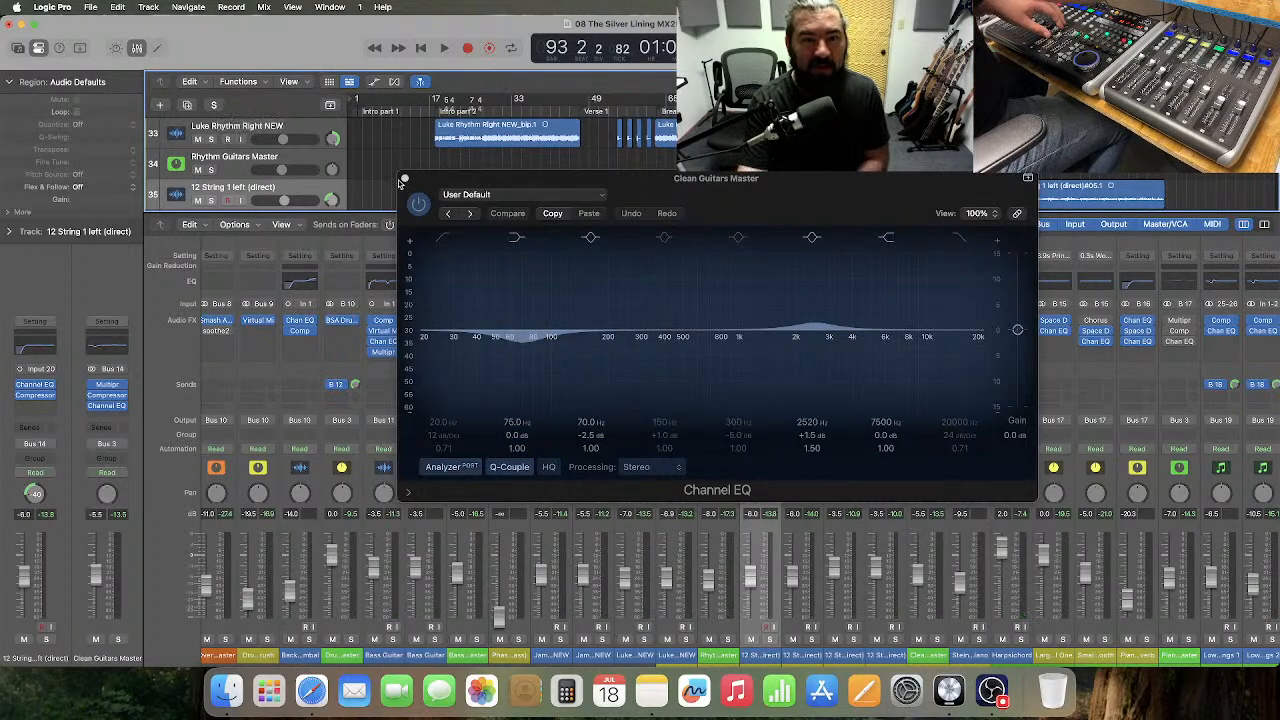
- Close the Clean Guitars Master's Channel EQ and select the Steinway Grand Piano channel in the mixer
{"action": "left_click", "coordinate": [404, 180]}
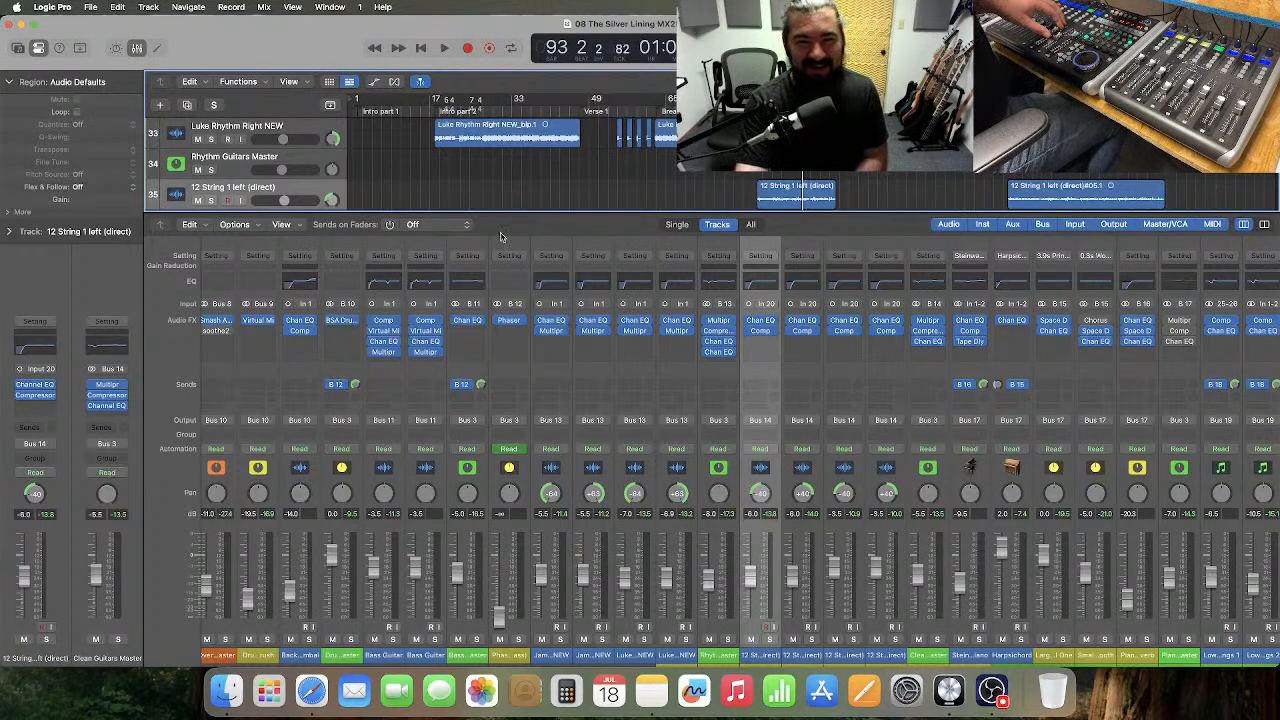
{"action": "scroll", "coordinate": [791, 410], "scroll_direction": "right", "scroll_amount": 6}
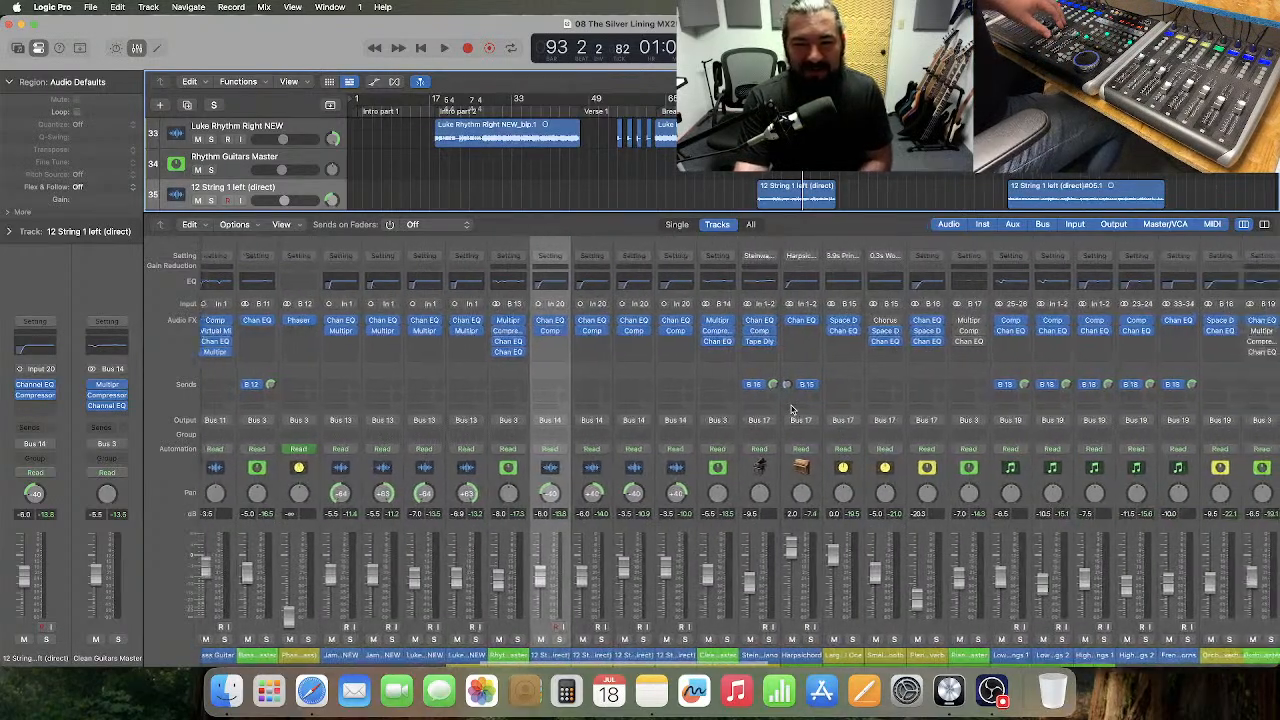
{"action": "scroll", "coordinate": [791, 410], "scroll_direction": "right", "scroll_amount": 1}
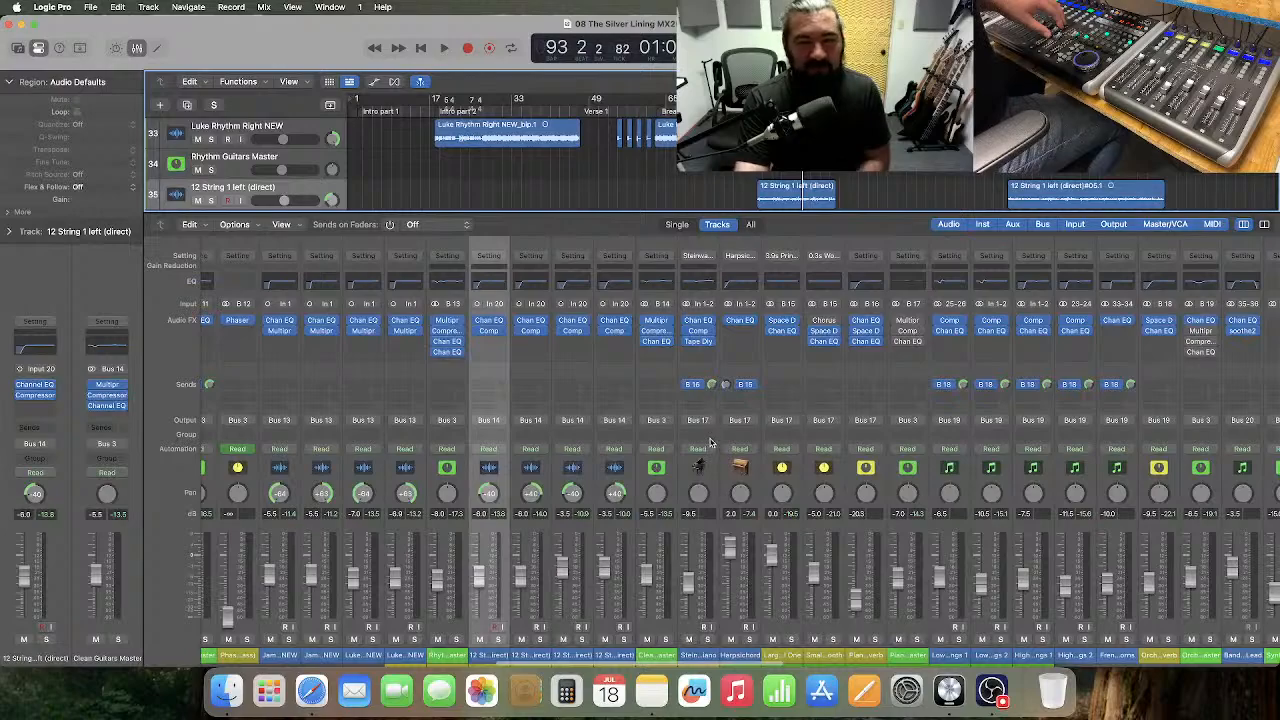
{"action": "left_click", "coordinate": [712, 483]}
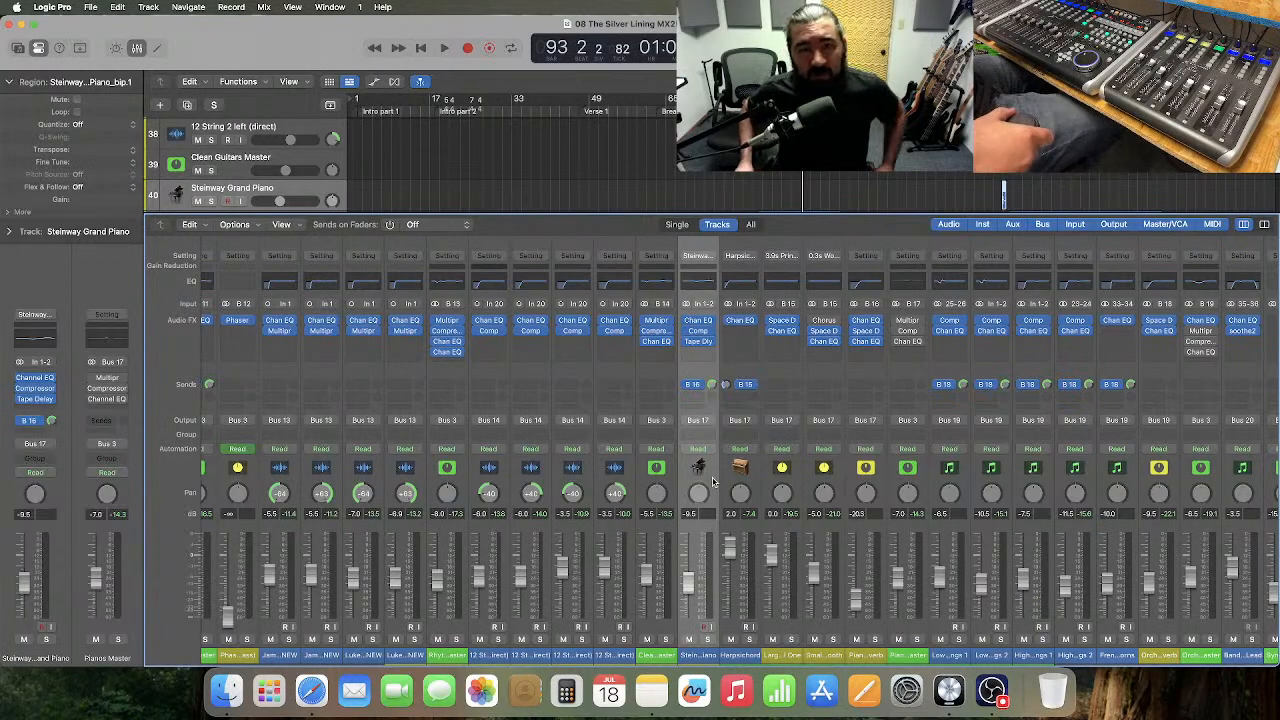
- Review the piano, orchestra, synth and vocal channels and the regions in the full arrangement, and return the playhead to the song's start
{"action": "scroll", "coordinate": [713, 482], "scroll_direction": "right", "scroll_amount": 4}
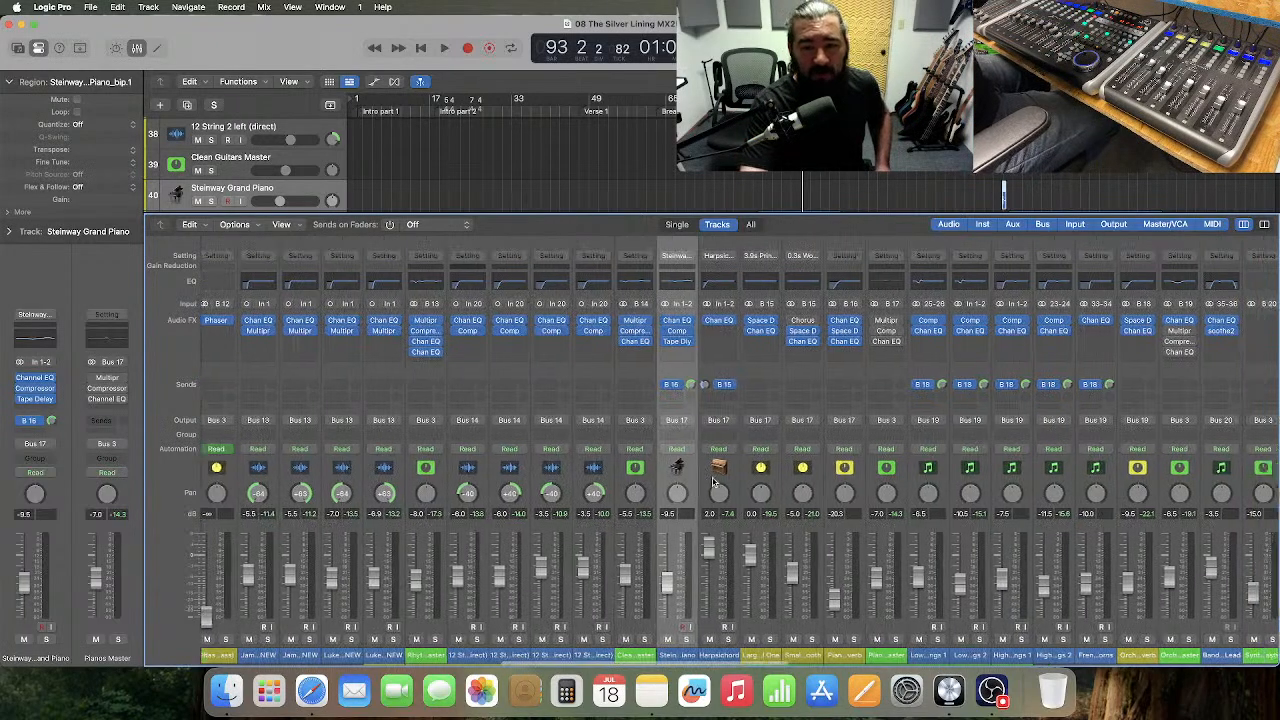
{"action": "scroll", "coordinate": [713, 482], "scroll_direction": "right", "scroll_amount": 3}
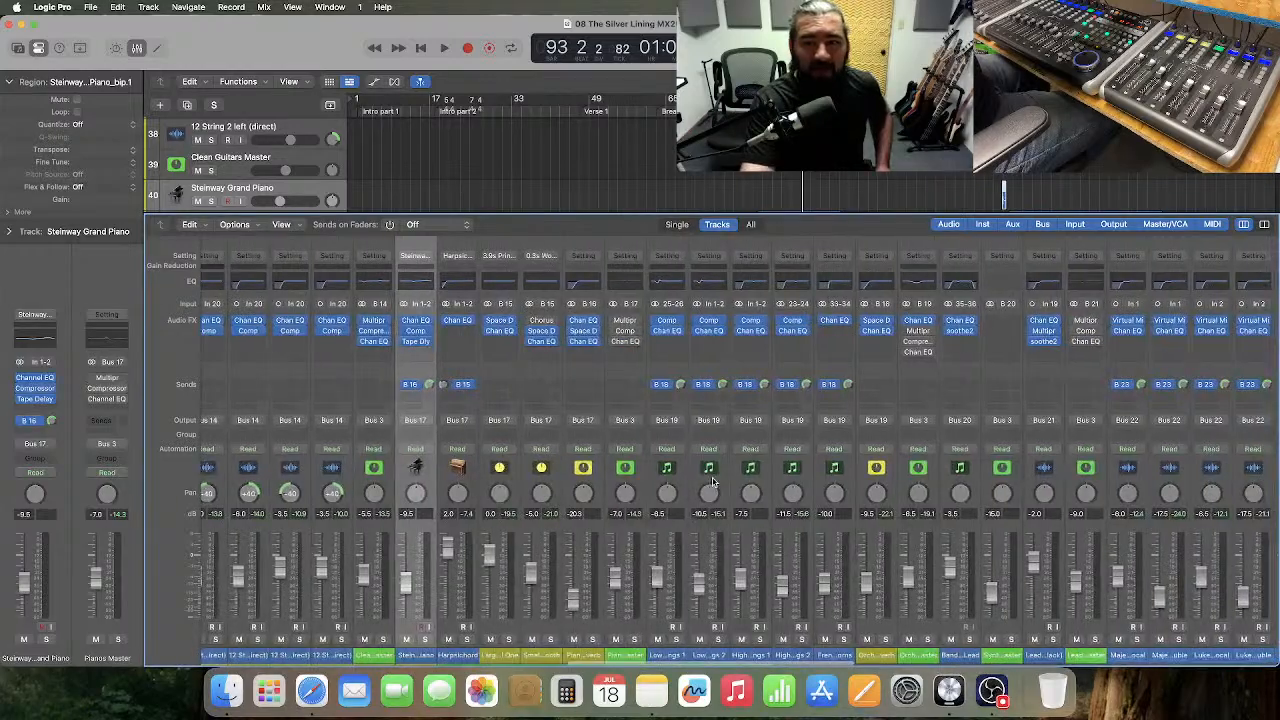
{"action": "scroll", "coordinate": [713, 482], "scroll_direction": "right", "scroll_amount": 2}
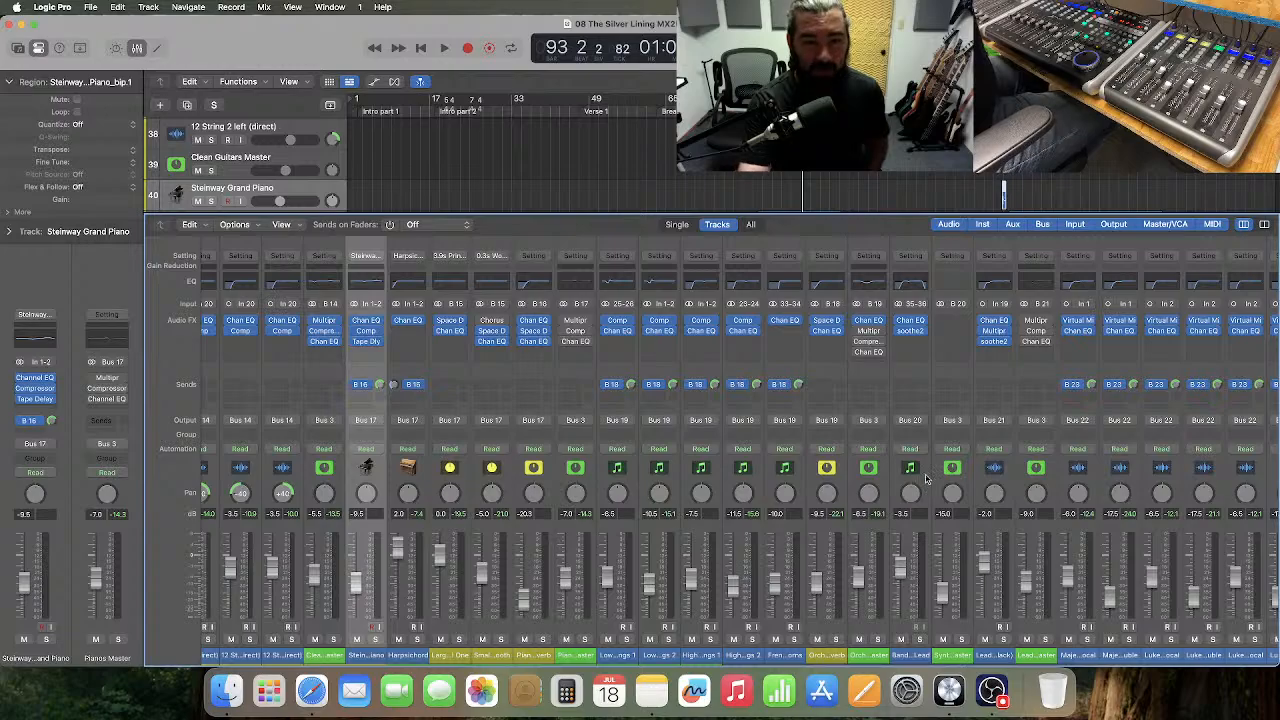
{"action": "scroll", "coordinate": [750, 474], "scroll_direction": "right", "scroll_amount": 3}
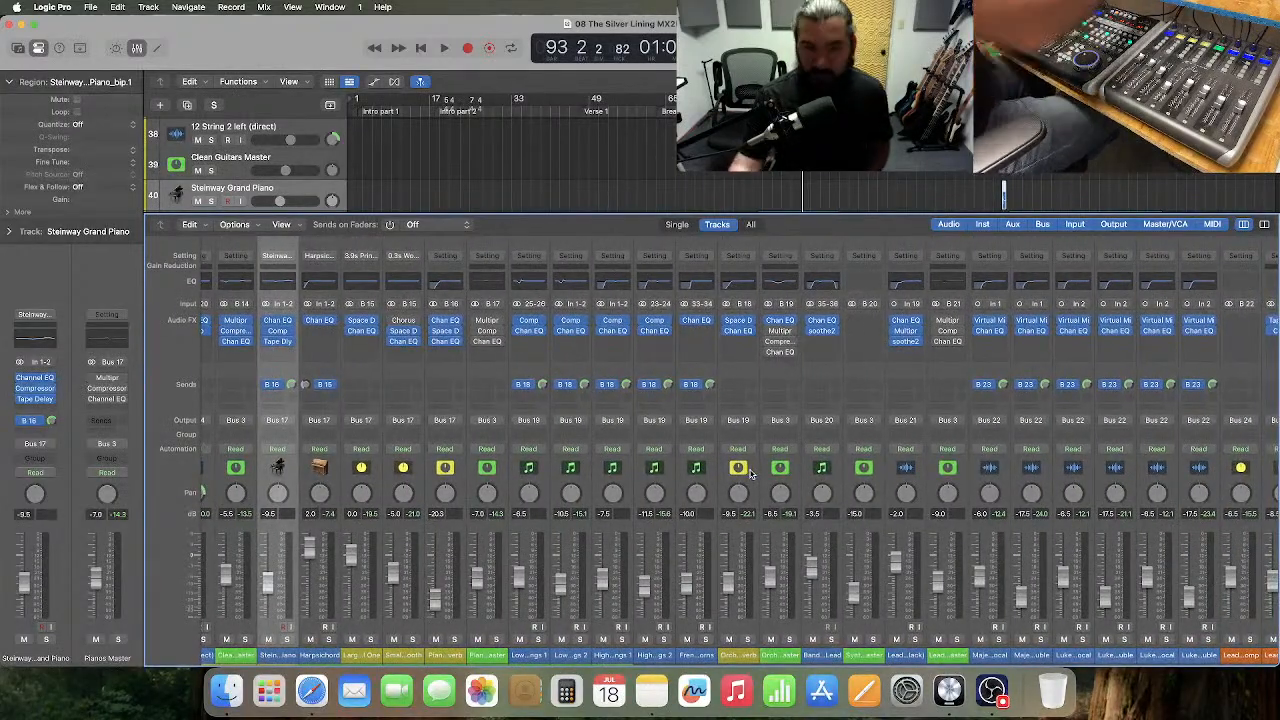
{"action": "left_click", "coordinate": [137, 48]}
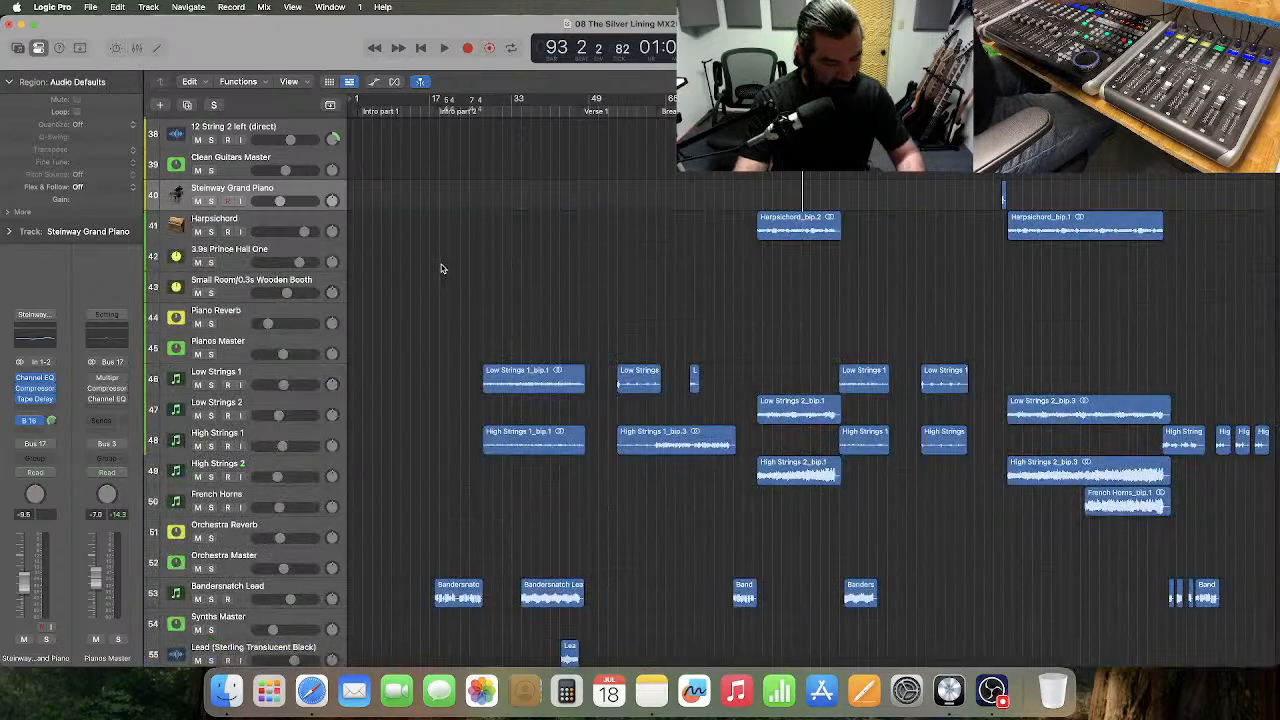
{"action": "key", "text": "x"}
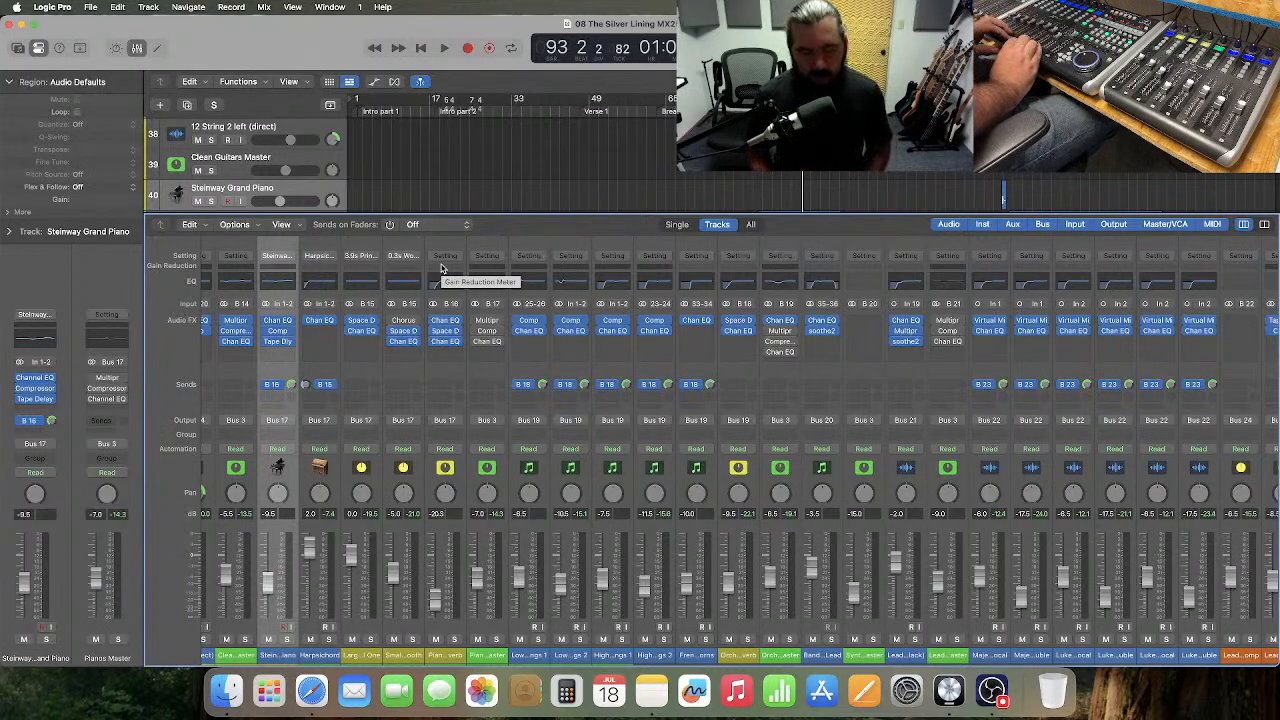
{"action": "key", "text": "Return"}
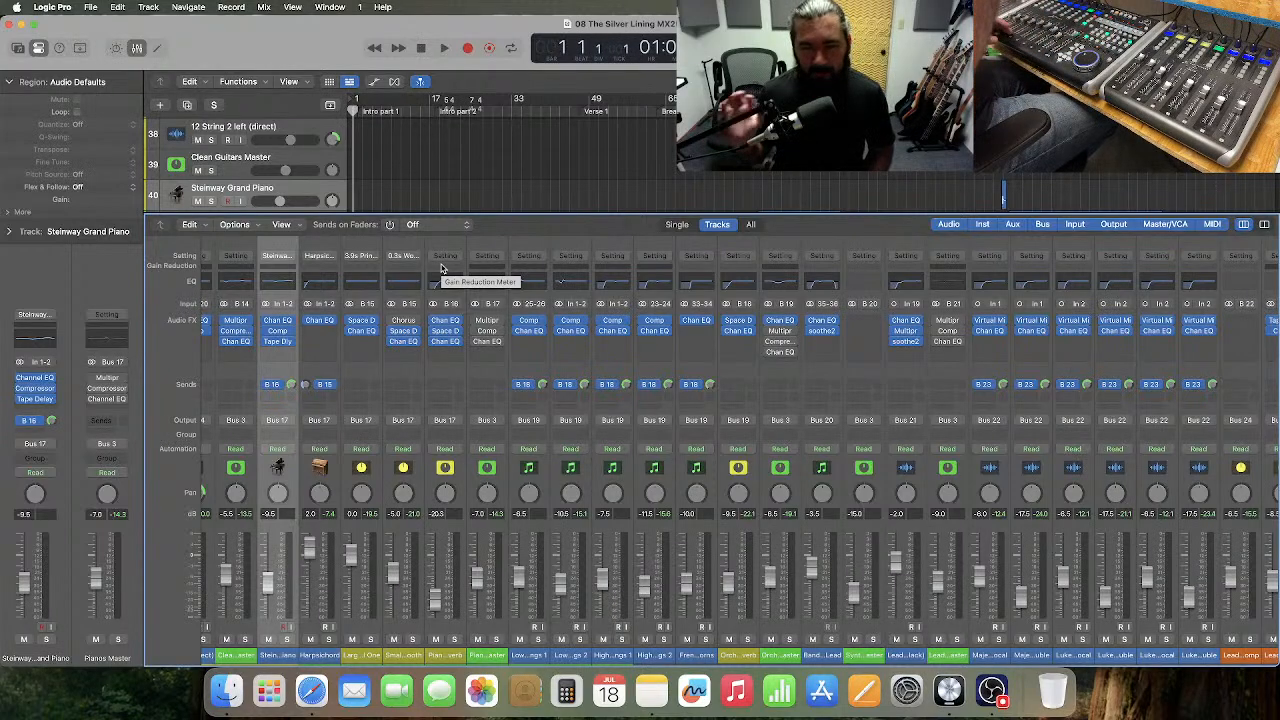